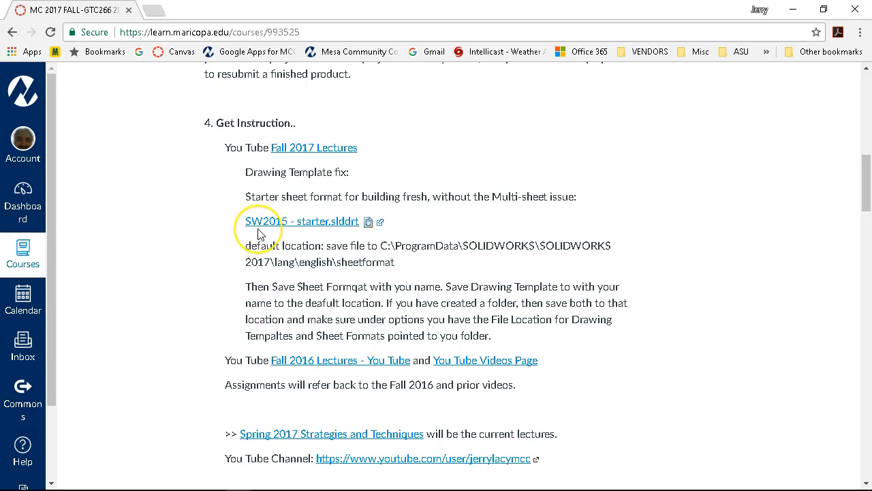
# Step: Download the starter sheet format SW2015 - starter.slddrt from the course page into the Downloads folder
pyautogui.click(300, 227)
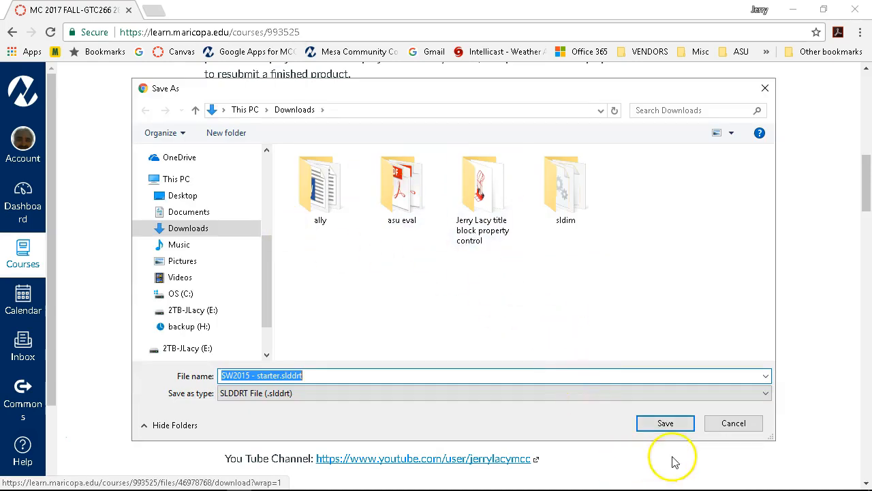
pyautogui.click(664, 426)
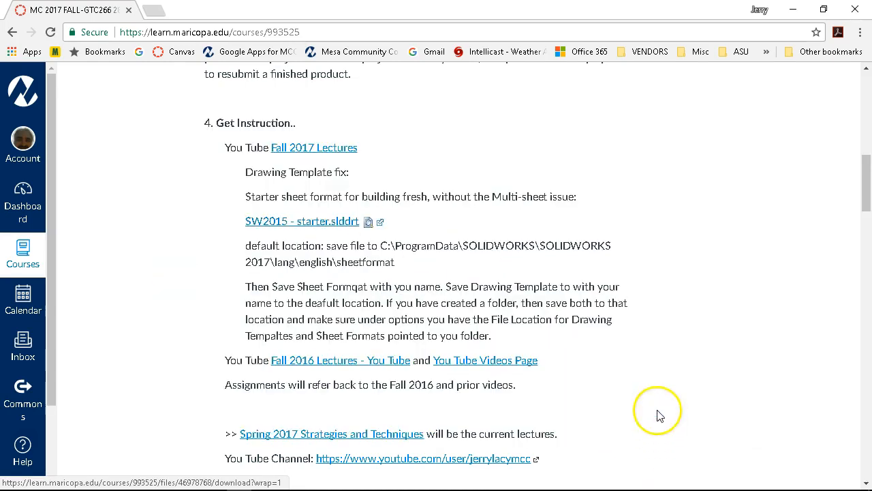
pyautogui.scroll(-1, 667, 214)
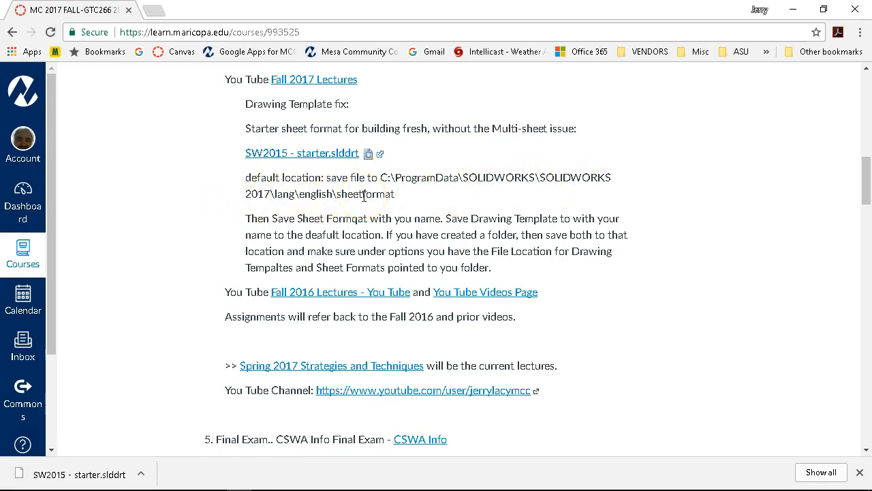
# Step: Copy the default sheet format path C:\ProgramData\SOLIDWORKS\SOLIDWORKS 2017\lang\english\sheetformat from the course page
pyautogui.moveTo(401, 198); pyautogui.dragTo(381, 177)
pyautogui.rightClick(385, 183)
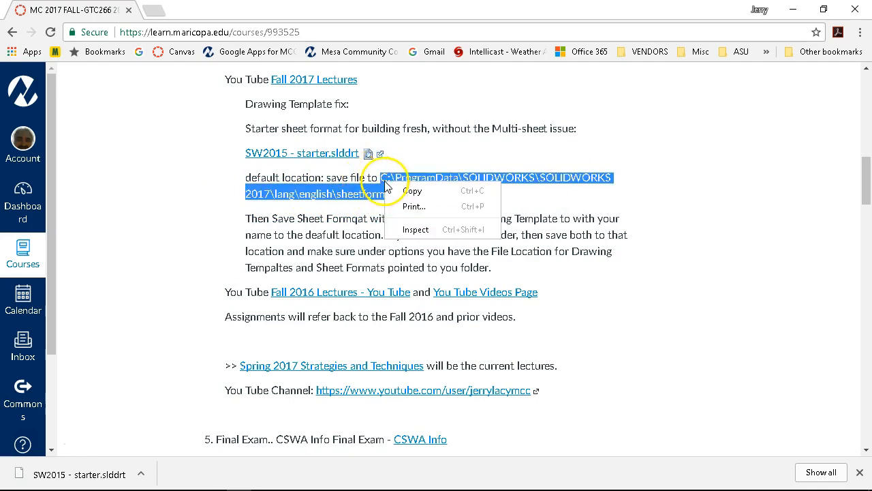
pyautogui.click(412, 193)
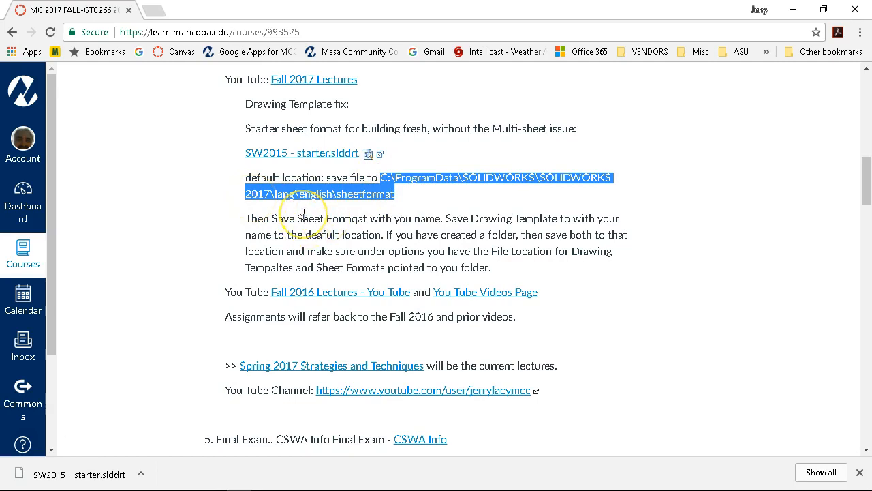
# Step: Review the sheet format folder path in the course page's Common File Locations and extensions section
pyautogui.scroll(-10, 308, 214)
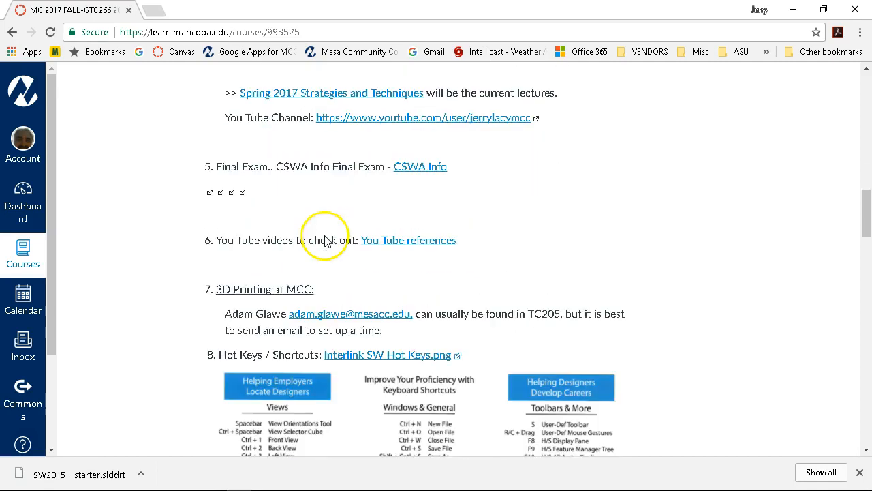
pyautogui.scroll(-6, 325, 243)
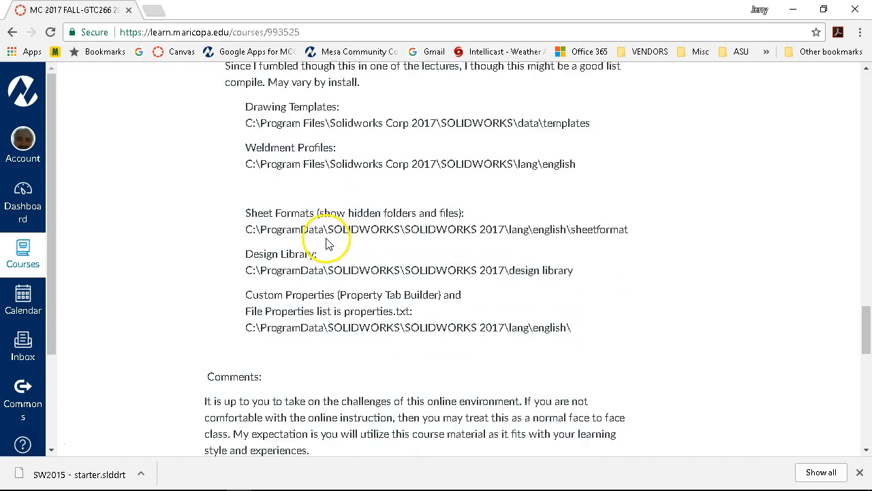
pyautogui.scroll(1, 326, 241)
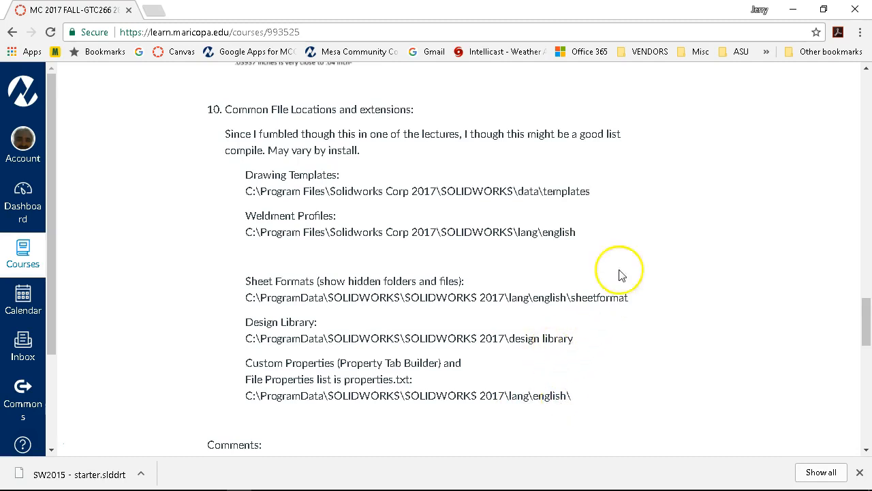
# Step: Switch to File Explorer and cut SW2015 - starter.slddrt from the Downloads folder
pyautogui.click(794, 10)
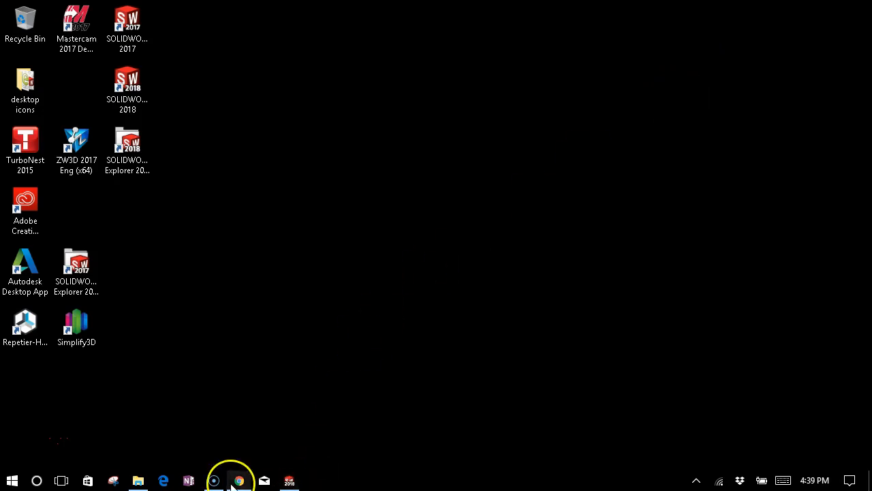
pyautogui.click(137, 480)
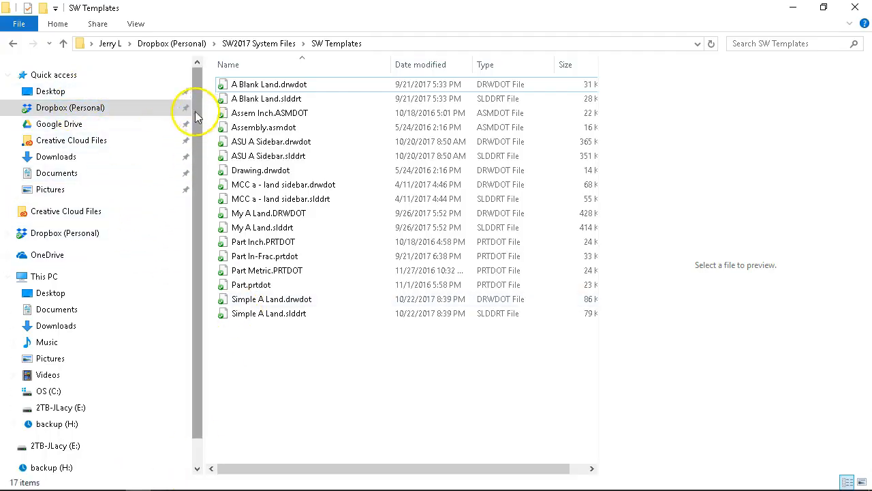
pyautogui.click(91, 163)
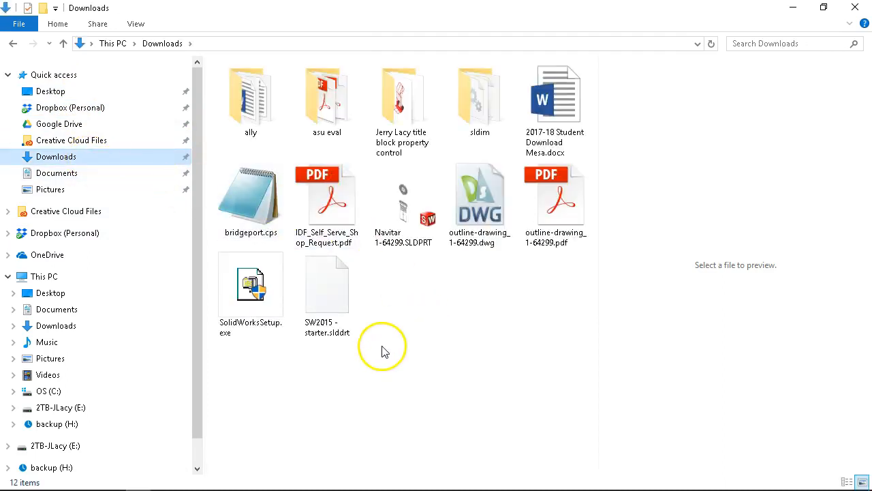
pyautogui.rightClick(339, 300)
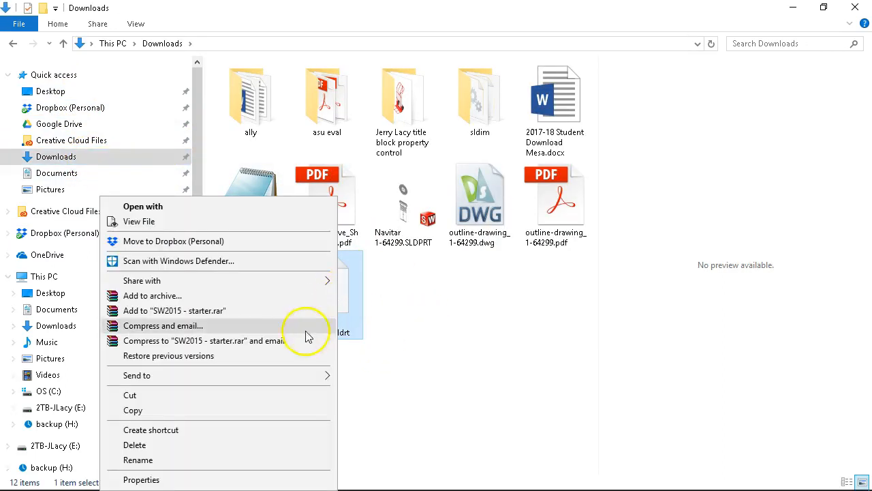
pyautogui.click(171, 398)
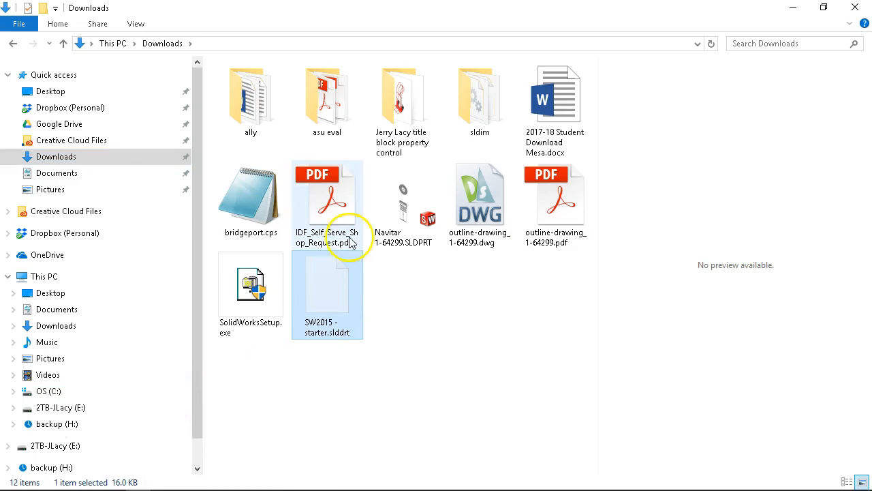
pyautogui.click(161, 43)
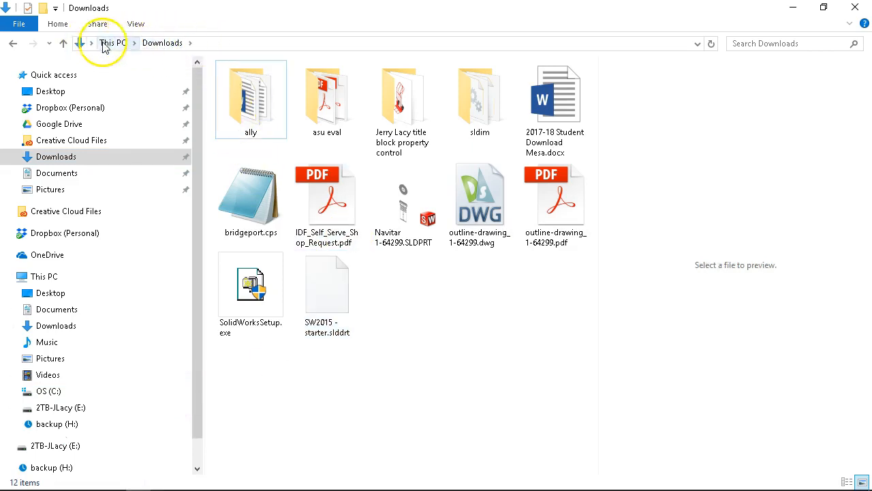
pyautogui.click(192, 43)
pyautogui.click(198, 41)
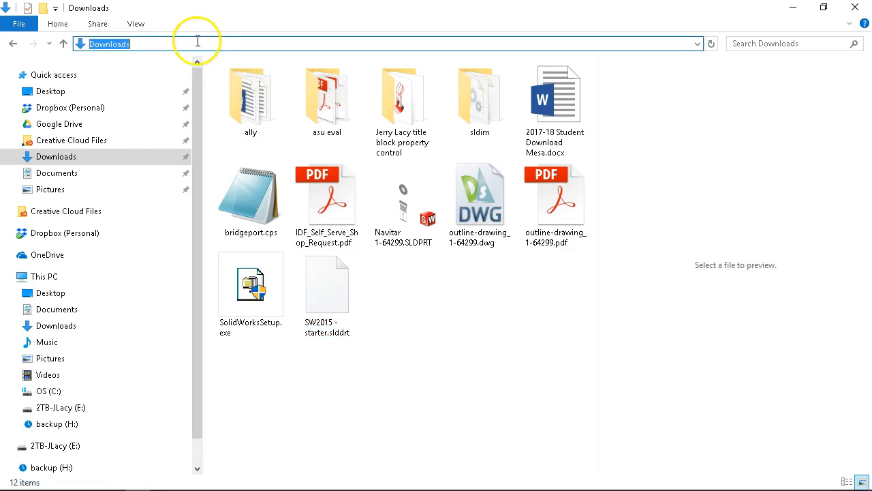
pyautogui.hotkey('ctrl', 'v')
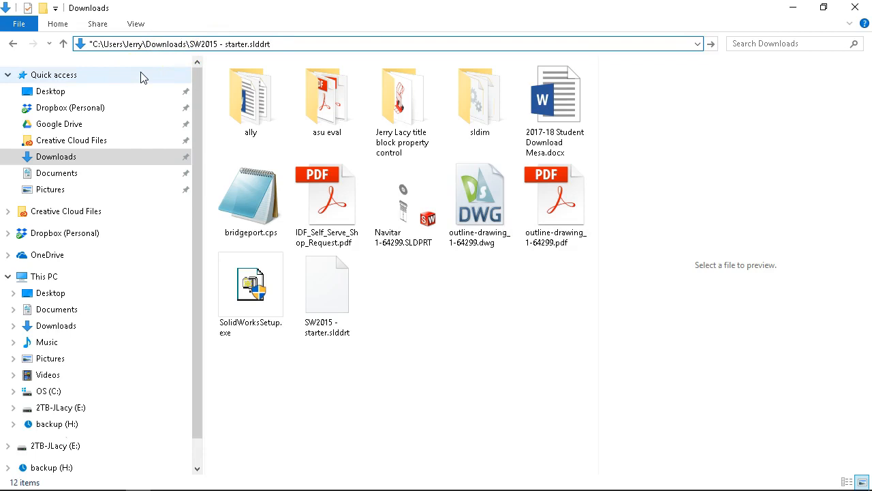
pyautogui.moveTo(94, 43); pyautogui.dragTo(90, 44)
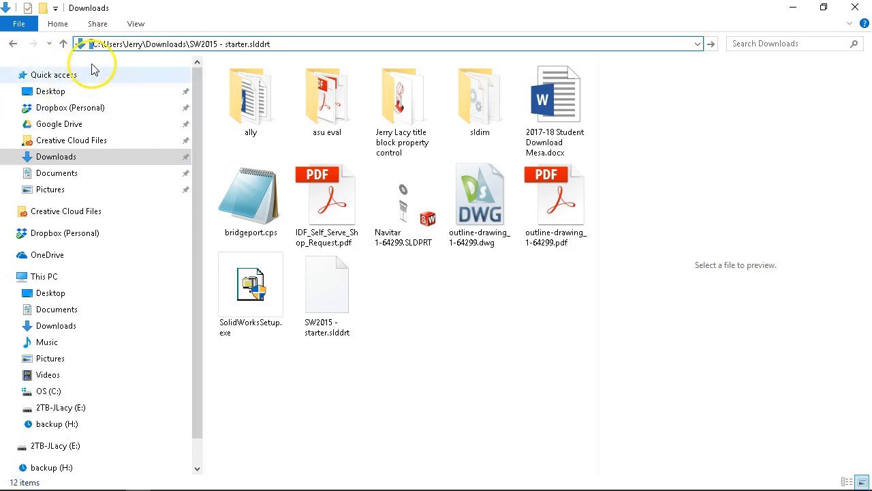
pyautogui.press('Delete')
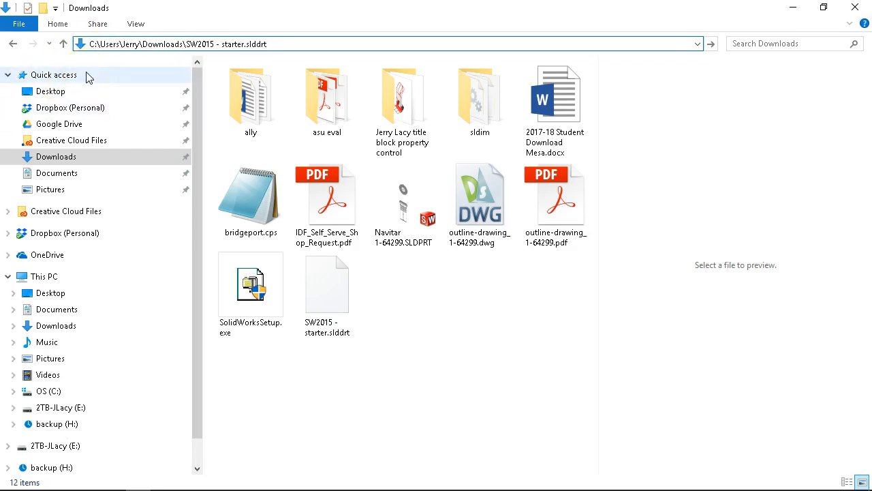
pyautogui.press('Return')
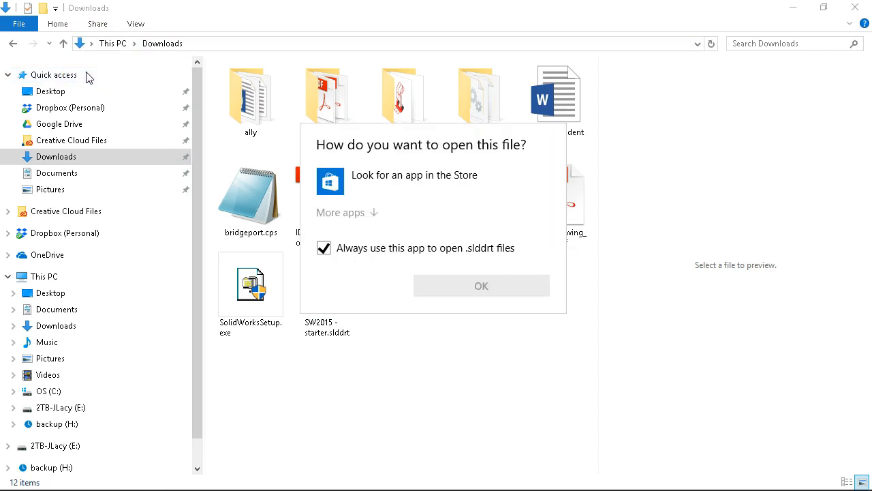
pyautogui.click(194, 239)
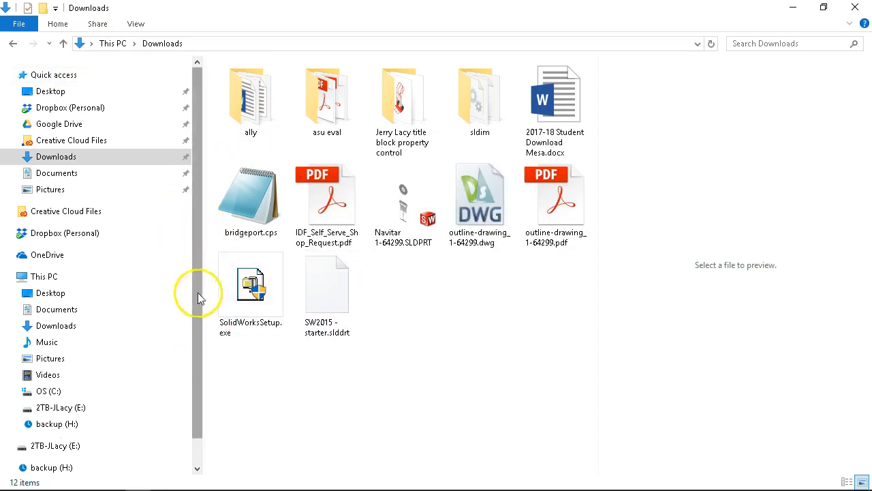
# Step: Browse from the C: drive to the ProgramData\SOLIDWORKS\SOLIDWORKS 2018 folder
pyautogui.scroll(-1, 102, 394)
pyautogui.click(53, 349)
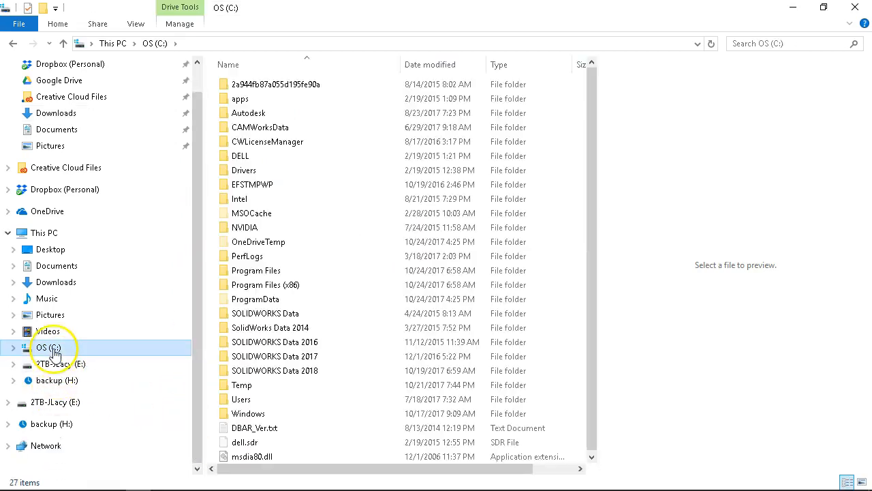
pyautogui.doubleClick(243, 298)
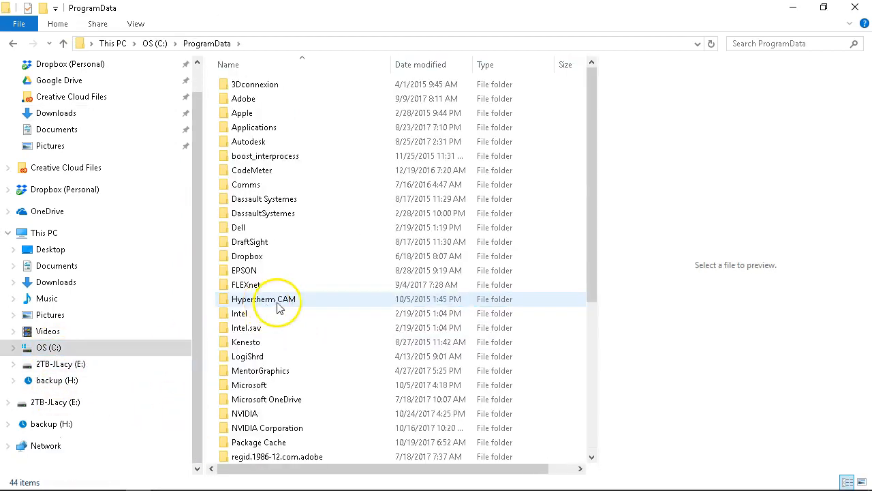
pyautogui.scroll(-6, 278, 307)
pyautogui.doubleClick(271, 354)
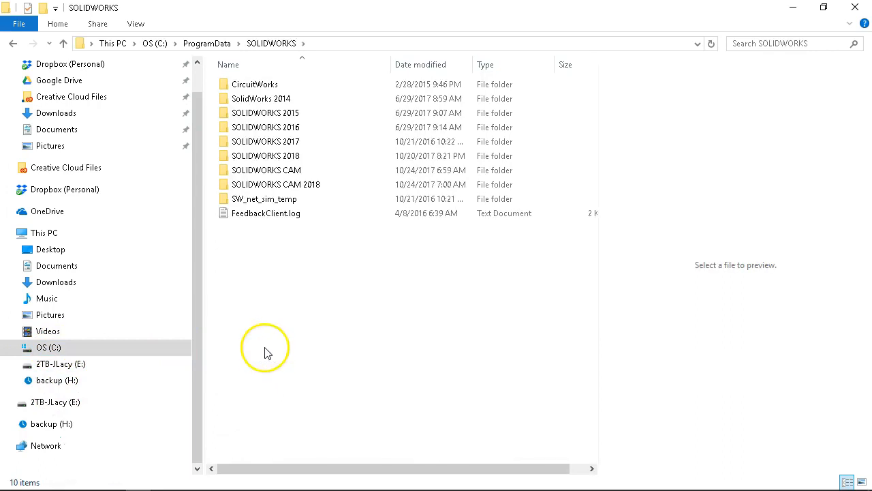
pyautogui.doubleClick(300, 156)
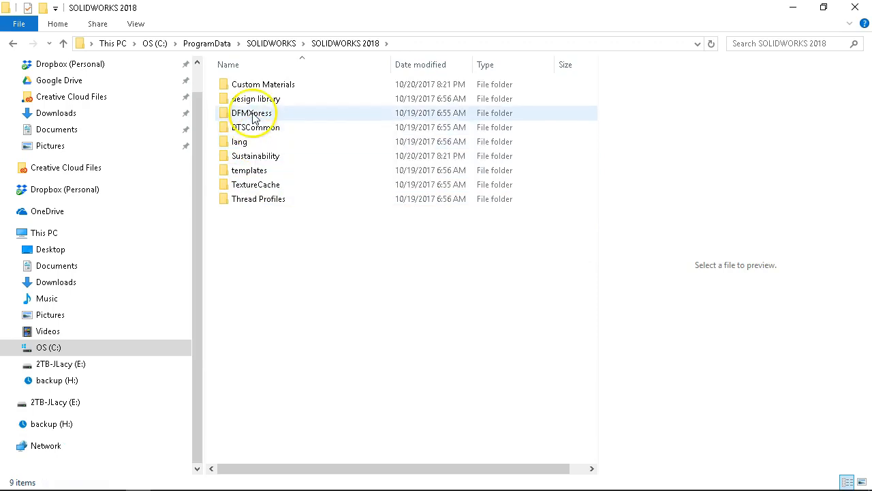
# Step: Check the sheet format path on the course page and open lang\english\sheetformat inside the SOLIDWORKS 2018 folder
pyautogui.moveTo(239, 477)
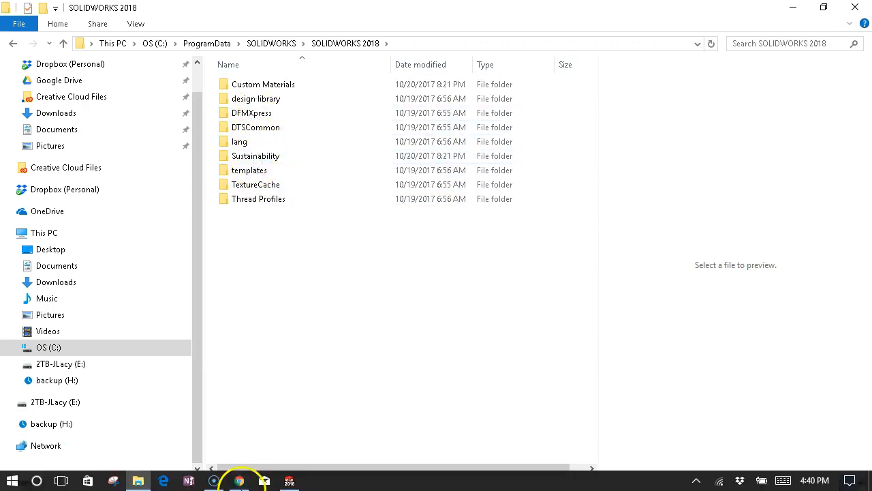
pyautogui.click(238, 481)
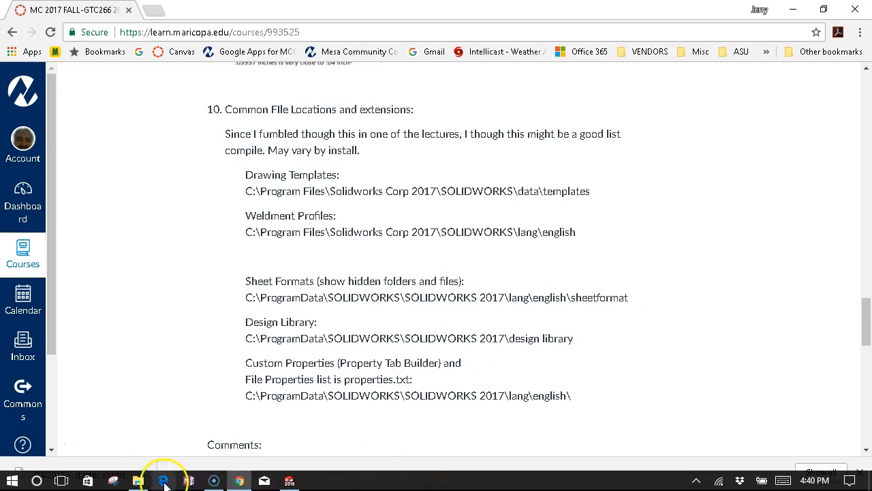
pyautogui.click(138, 480)
pyautogui.click(240, 143)
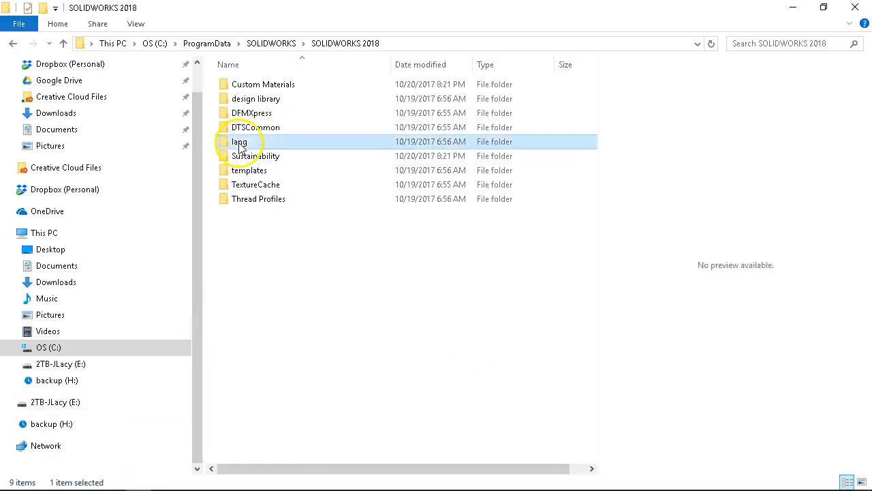
pyautogui.doubleClick(240, 143)
pyautogui.doubleClick(259, 129)
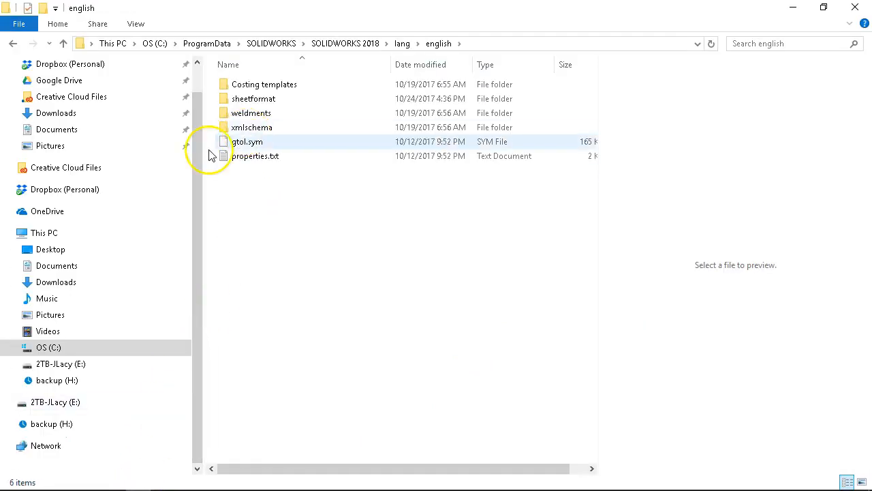
pyautogui.doubleClick(249, 99)
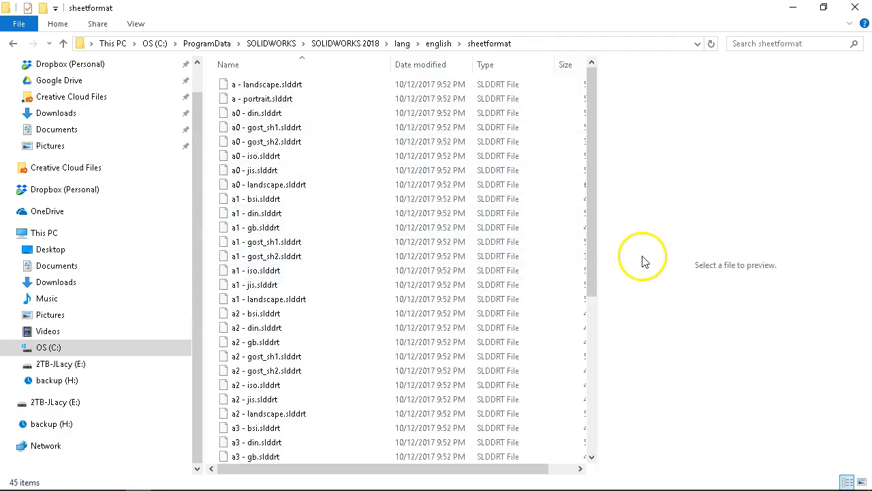
# Step: Paste SW2015 - starter.slddrt into the sheetformat folder
pyautogui.moveTo(590, 247); pyautogui.dragTo(590, 419)
pyautogui.rightClick(381, 444)
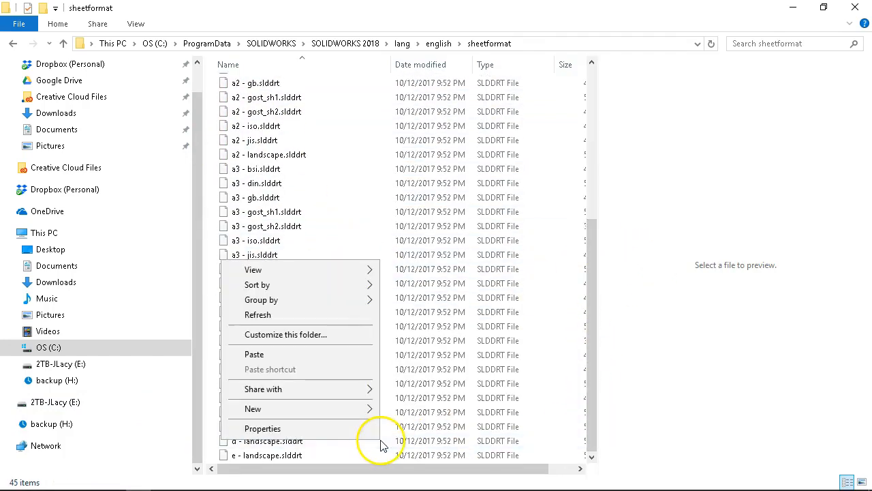
pyautogui.click(293, 355)
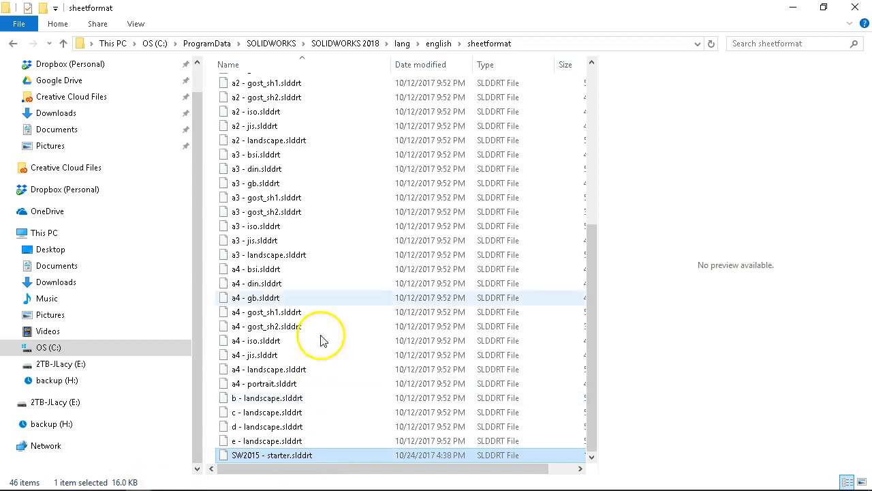
# Step: Switch to SOLIDWORKS 2018 and start a new document from the Drawing template
pyautogui.click(793, 12)
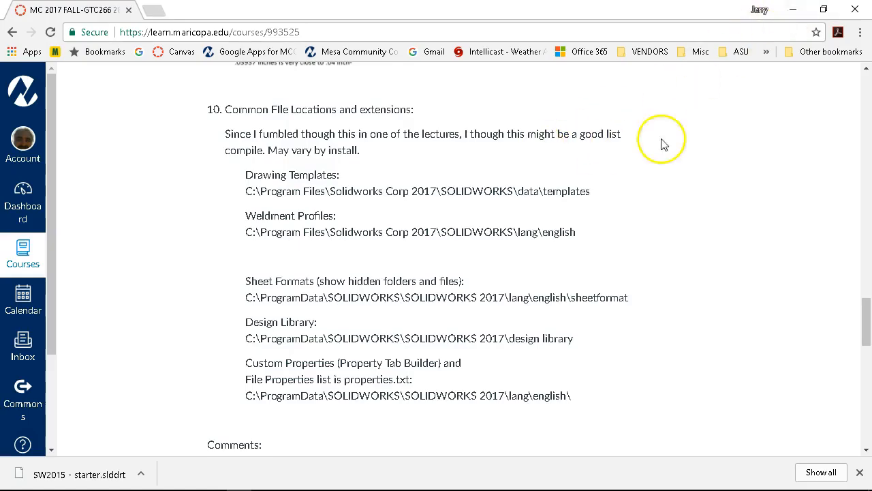
pyautogui.click(792, 10)
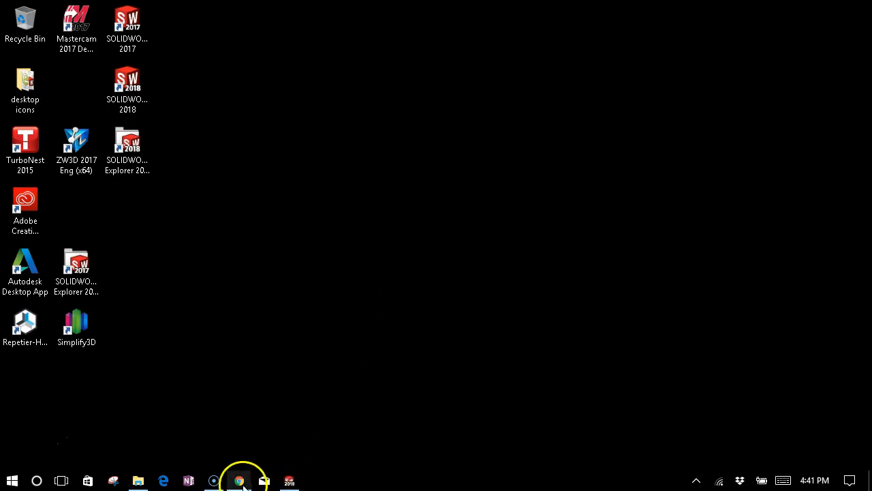
pyautogui.click(288, 482)
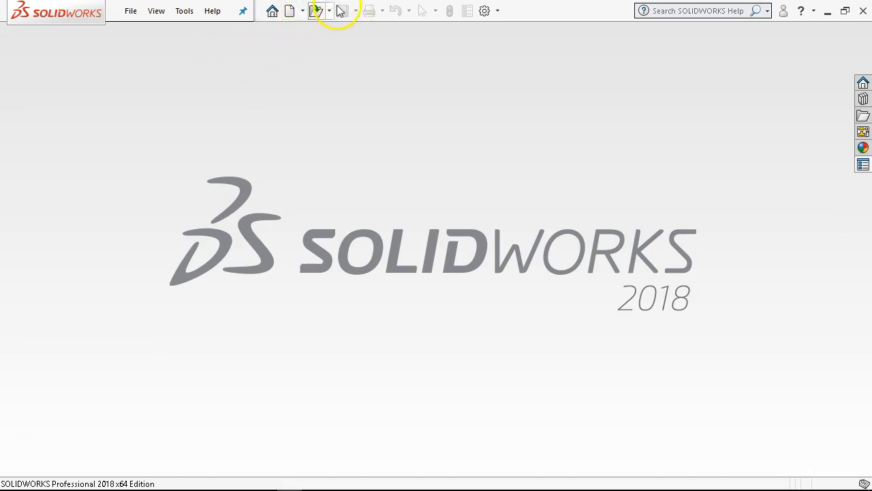
pyautogui.click(290, 11)
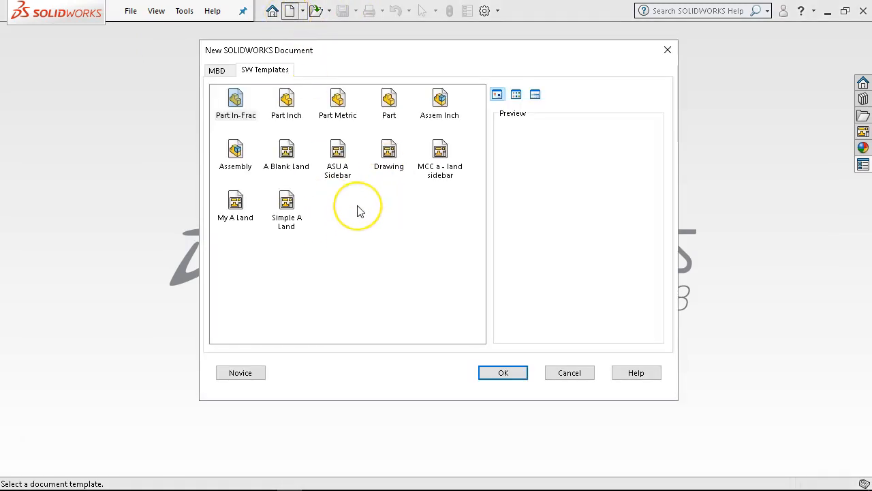
pyautogui.doubleClick(385, 161)
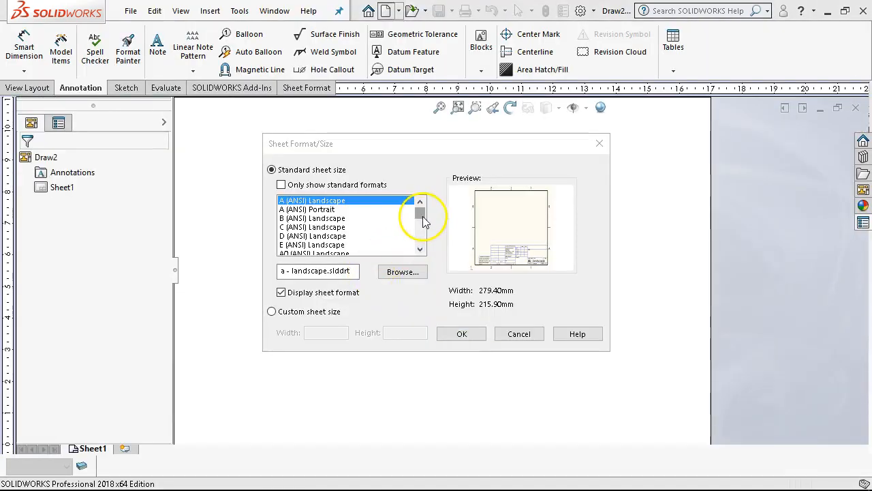
# Step: Choose the SW2015 - starter sheet format for the new drawing and create the sheet
pyautogui.moveTo(416, 205); pyautogui.dragTo(419, 240)
pyautogui.click(322, 236)
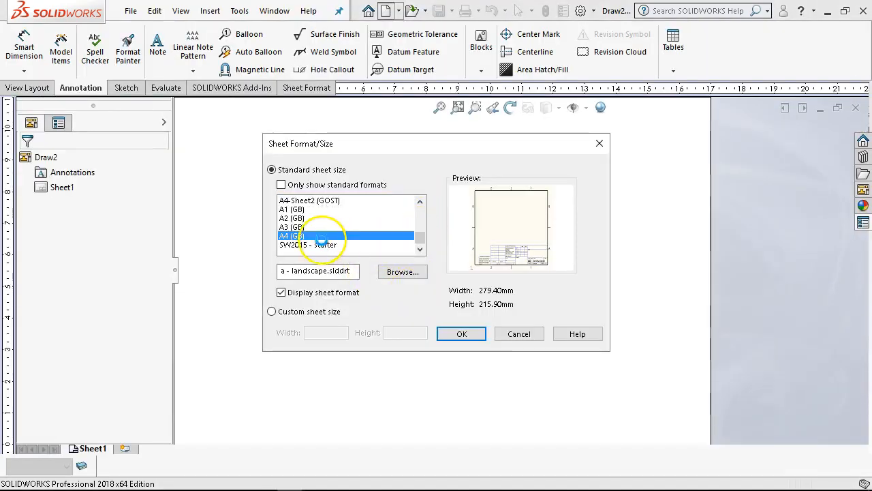
pyautogui.click(320, 245)
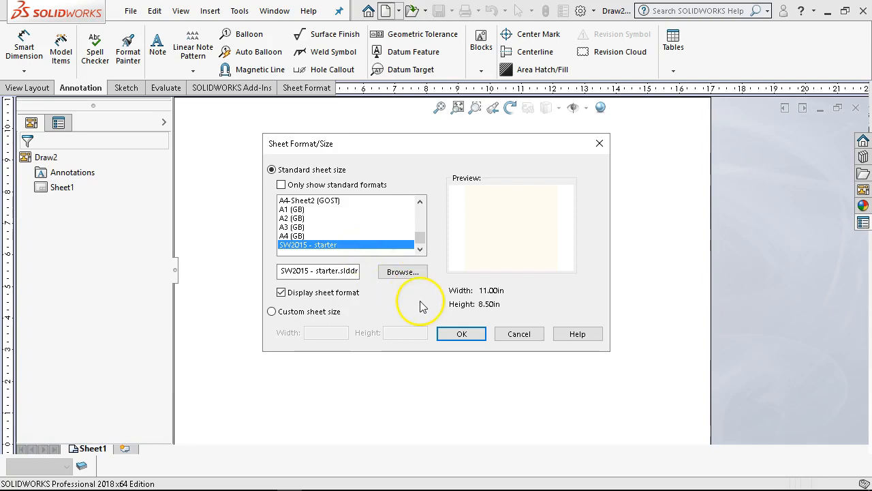
pyautogui.click(459, 334)
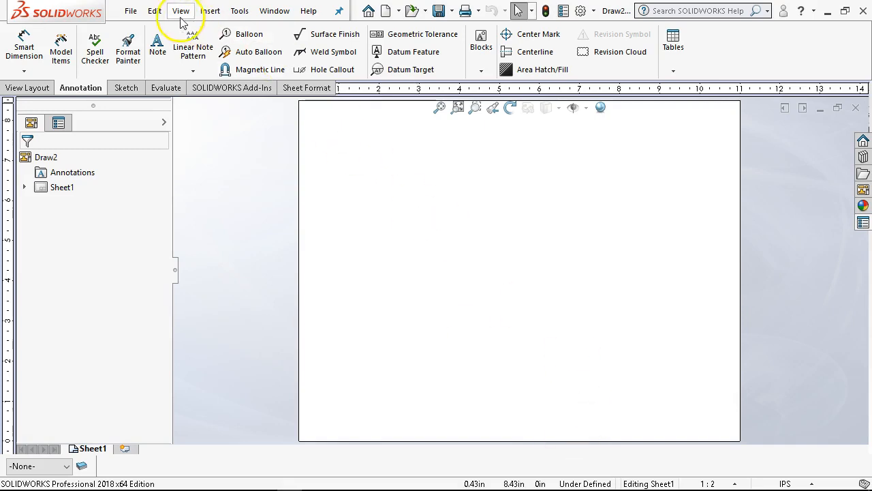
# Step: Start a model drawing view and load JL P3-38.SLDPRT from the Ch3 folder as its source part
pyautogui.click(211, 13)
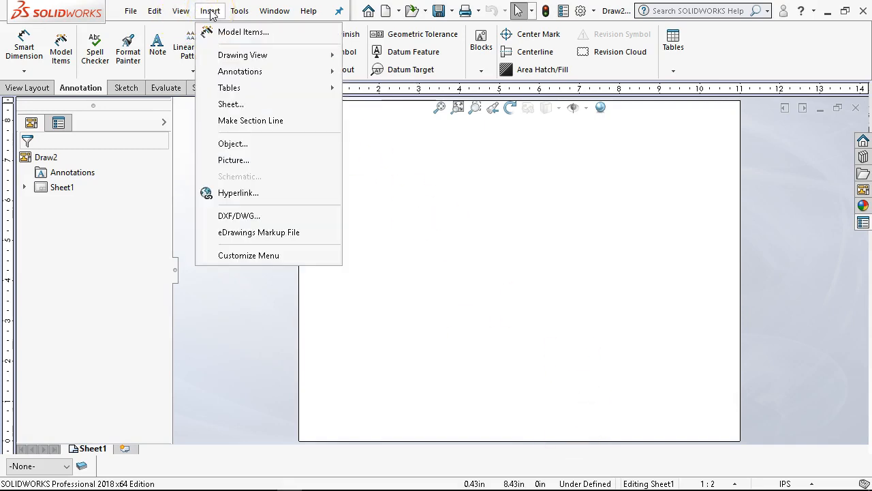
pyautogui.click(233, 59)
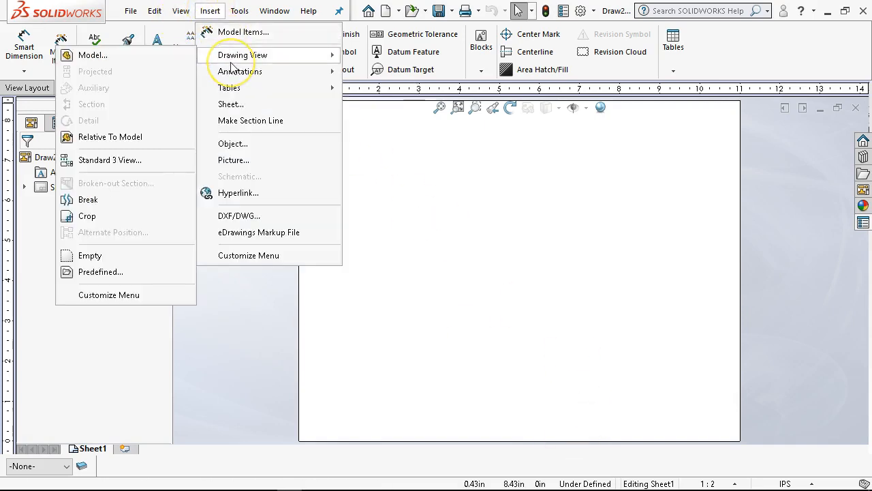
pyautogui.click(156, 57)
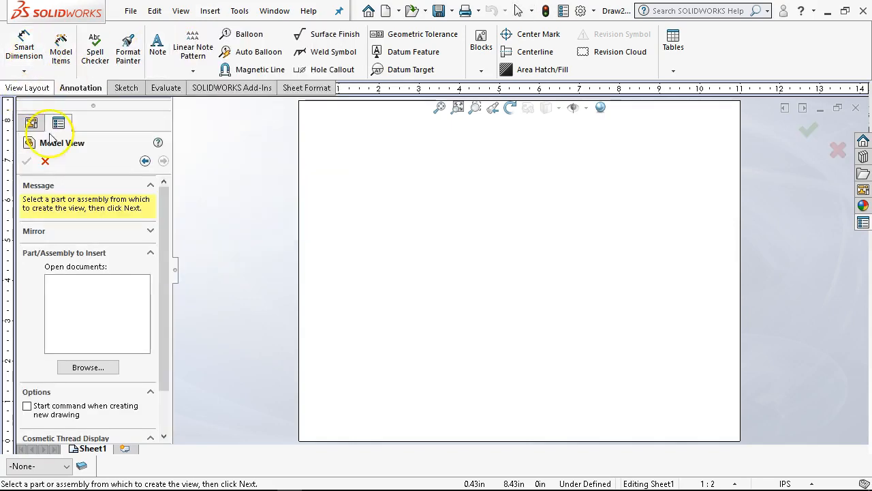
pyautogui.click(97, 365)
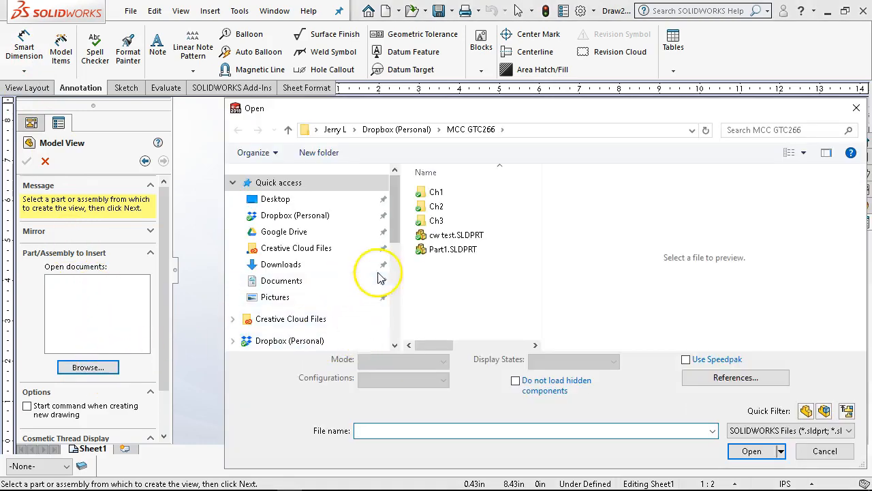
pyautogui.click(444, 220)
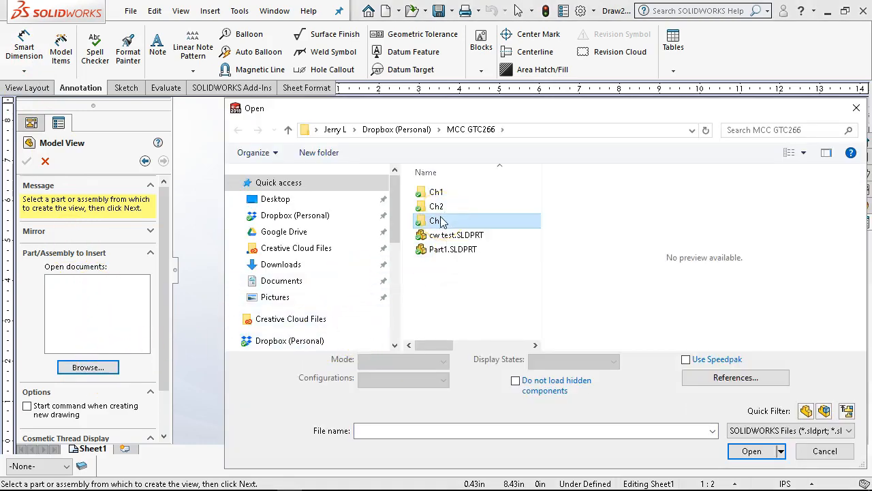
pyautogui.doubleClick(439, 221)
pyautogui.moveTo(539, 191); pyautogui.dragTo(539, 319)
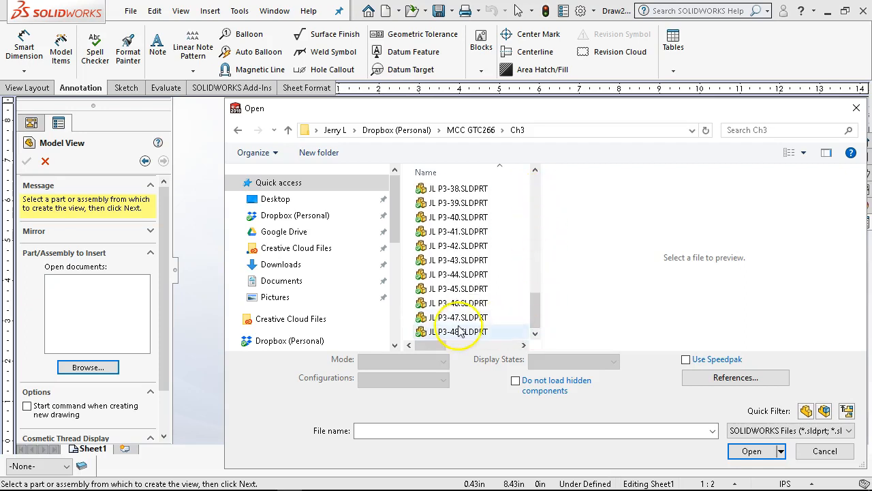
pyautogui.click(458, 217)
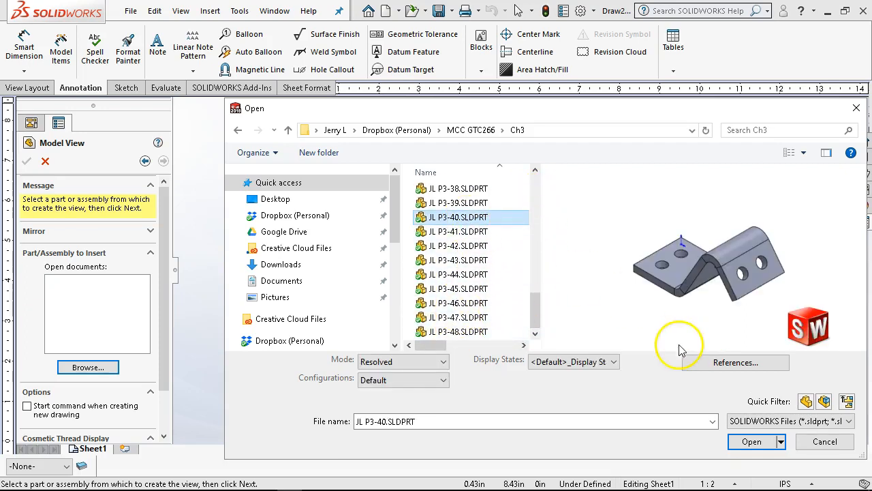
pyautogui.click(453, 189)
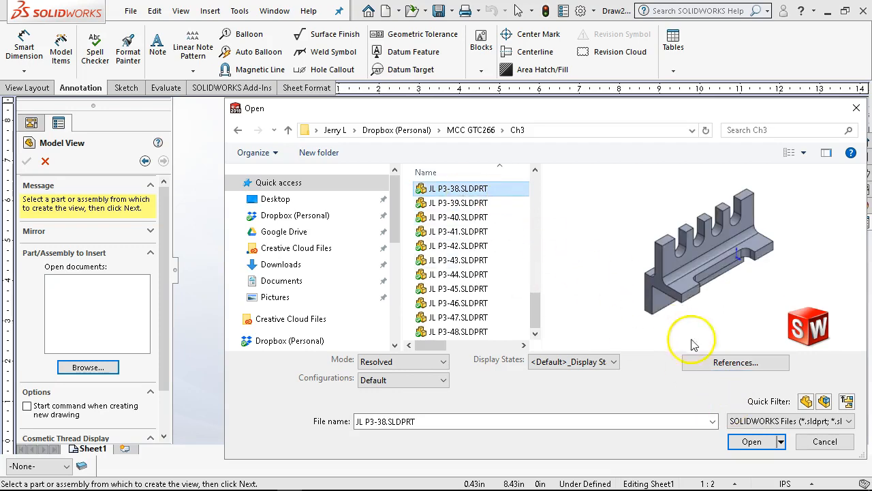
pyautogui.click(749, 440)
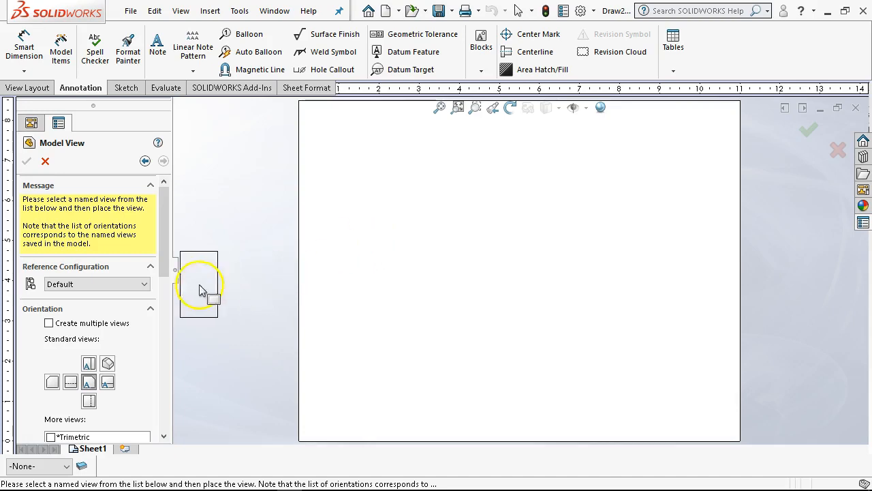
# Step: Create multiple views of the part, placing its front, top, right and isometric views on the sheet
pyautogui.moveTo(161, 216); pyautogui.dragTo(165, 235)
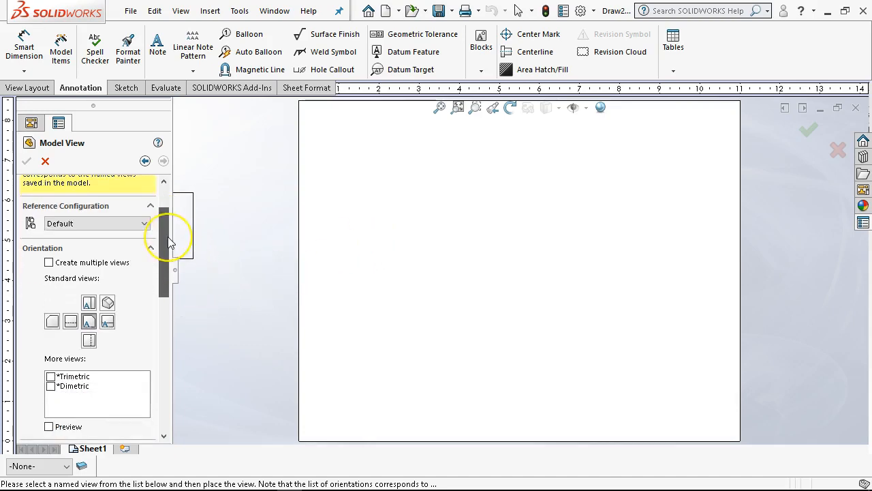
pyautogui.click(49, 262)
pyautogui.click(89, 320)
pyautogui.click(107, 339)
pyautogui.click(107, 320)
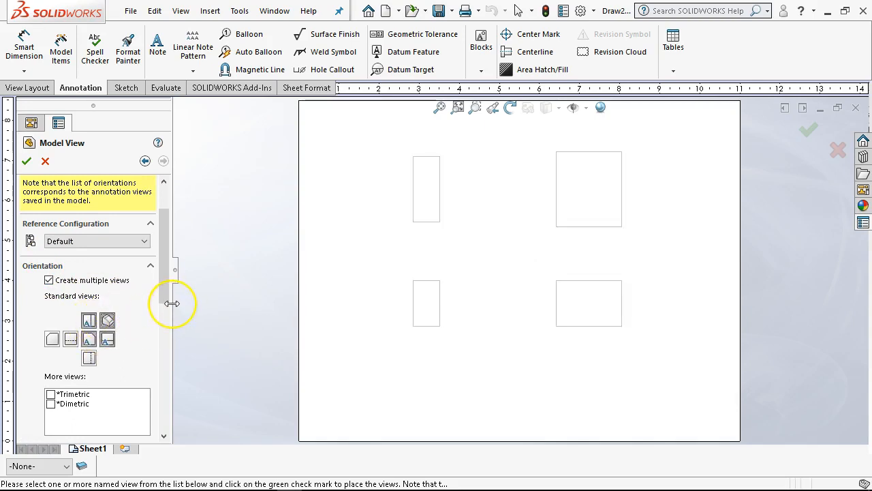
pyautogui.click(26, 160)
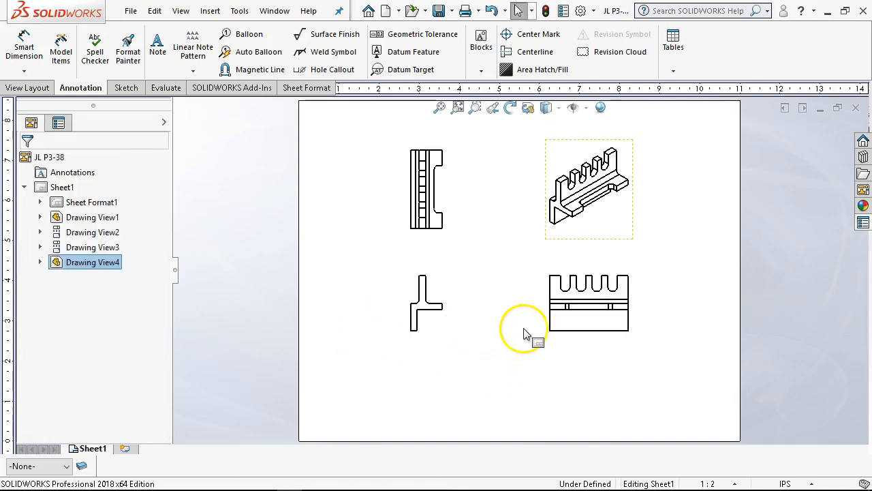
# Step: Delete the right, isometric and top views and move the remaining front view toward the sheet's upper middle
pyautogui.click(543, 330)
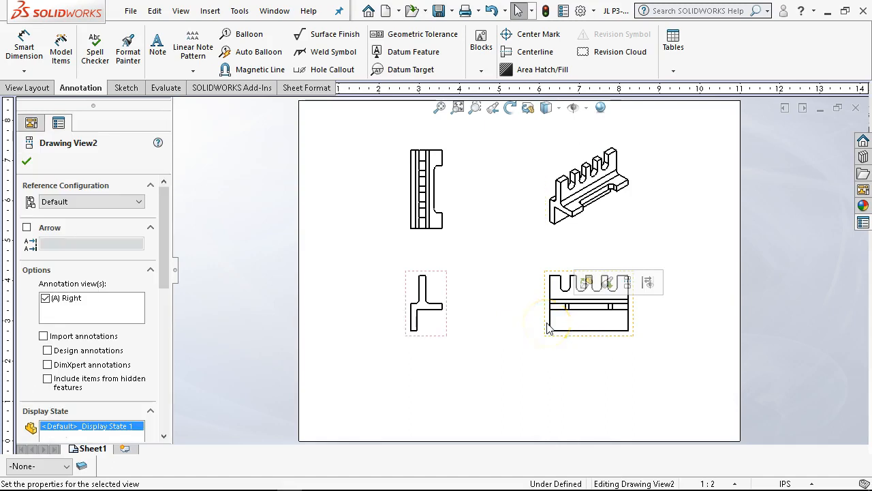
pyautogui.press('Delete')
pyautogui.click(745, 328)
pyautogui.click(609, 220)
pyautogui.press('Delete')
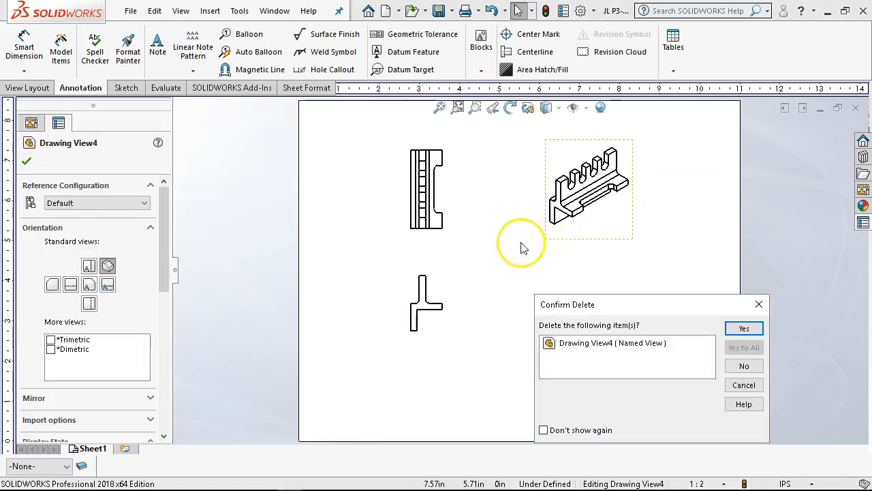
pyautogui.click(744, 328)
pyautogui.click(420, 229)
pyautogui.press('Delete')
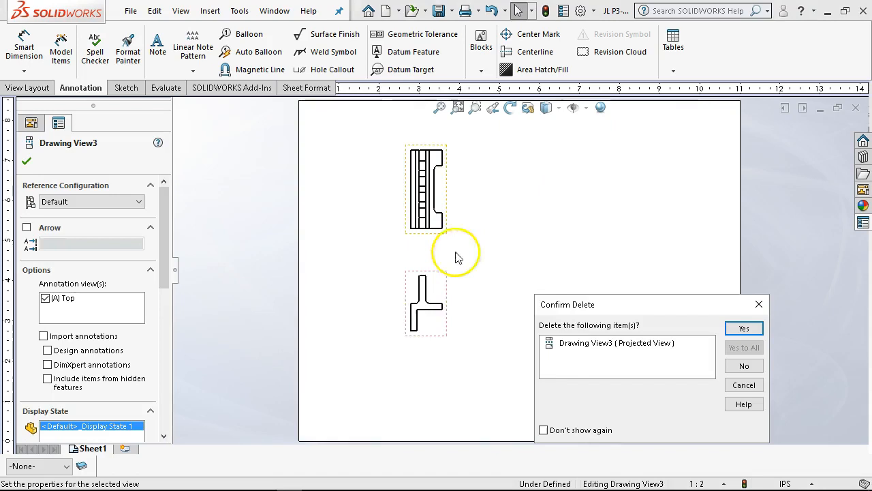
pyautogui.click(742, 327)
pyautogui.moveTo(458, 285)
pyautogui.mouseDown()
pyautogui.moveTo(485, 255)
pyautogui.moveTo(575, 206)
pyautogui.mouseUp()
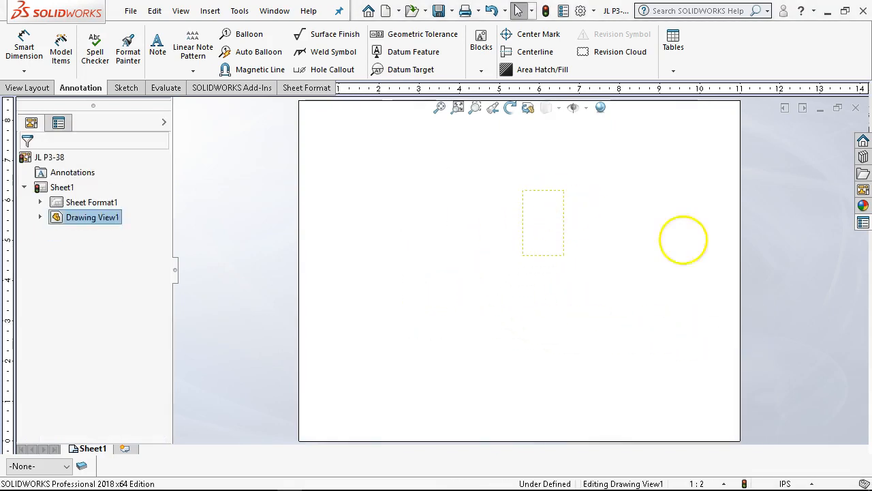
# Step: Open the part from its front view, examine its configuration-specific file properties, and return to the JL P3-38 drawing sheet
pyautogui.rightClick(552, 202)
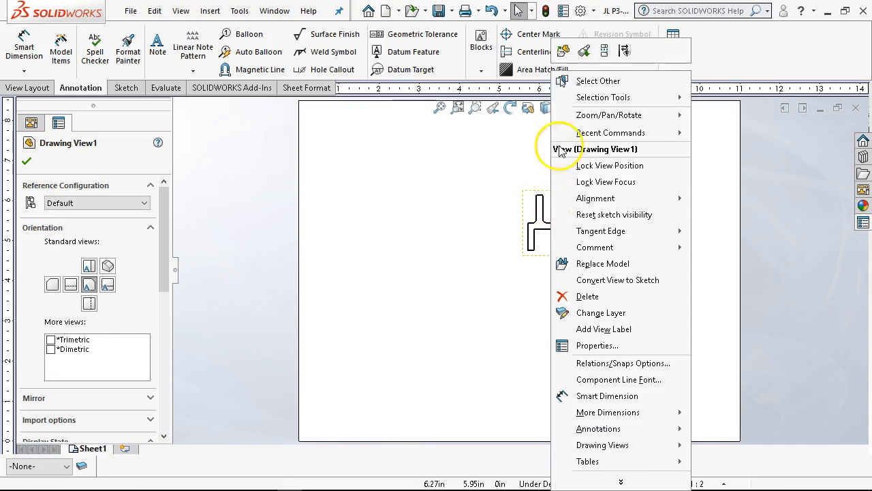
pyautogui.click(562, 51)
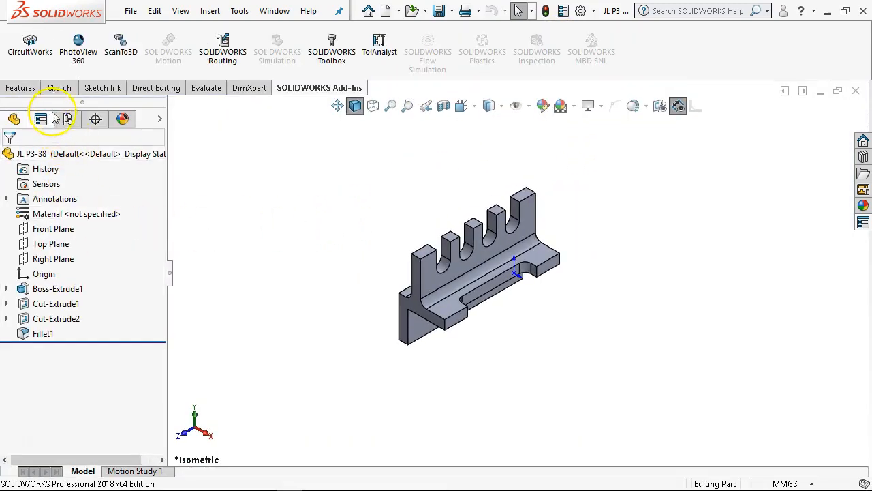
pyautogui.click(129, 11)
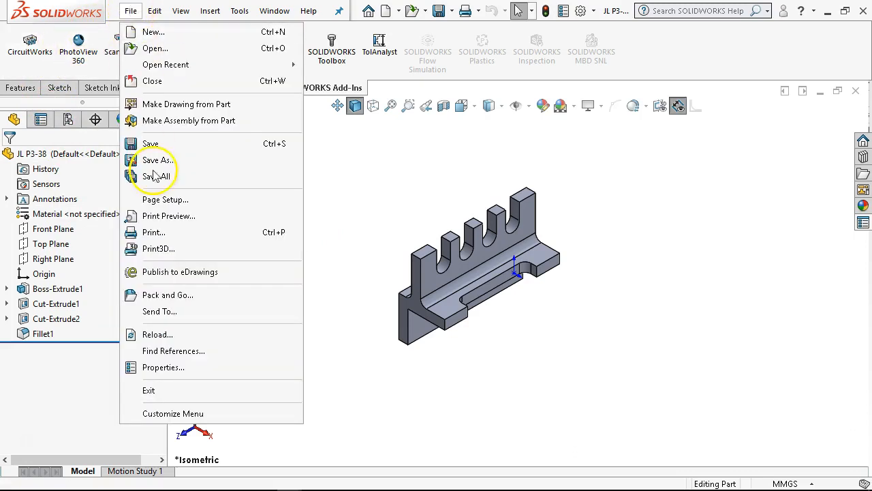
pyautogui.click(176, 367)
pyautogui.click(294, 84)
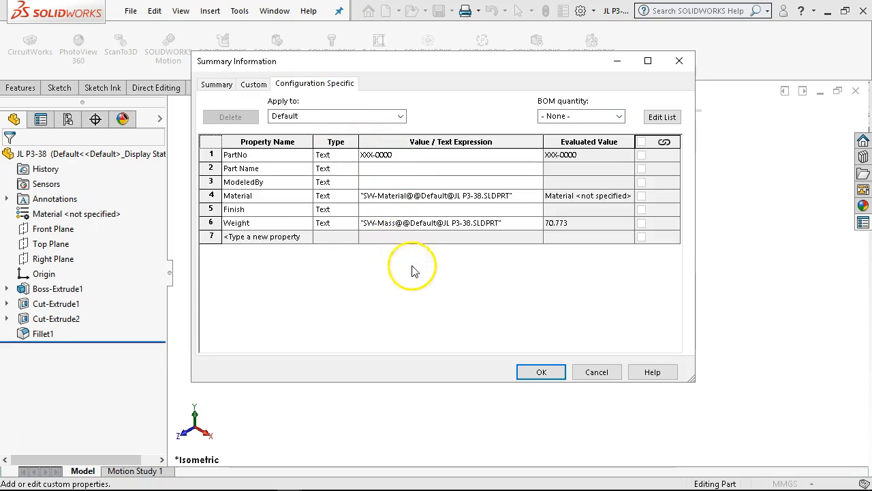
pyautogui.click(596, 372)
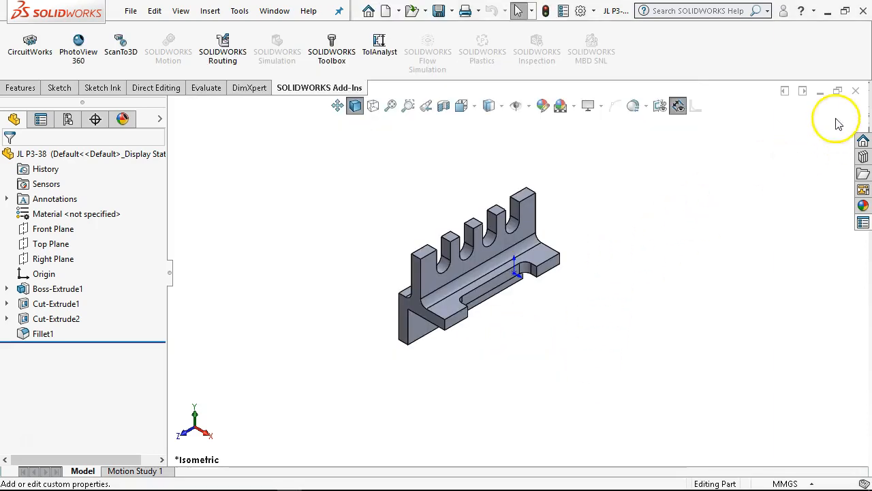
pyautogui.click(276, 11)
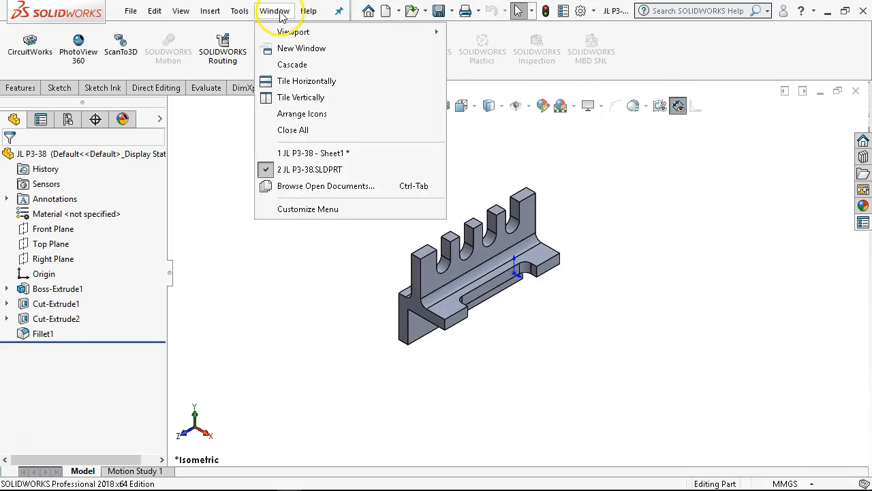
pyautogui.click(301, 151)
pyautogui.click(550, 208)
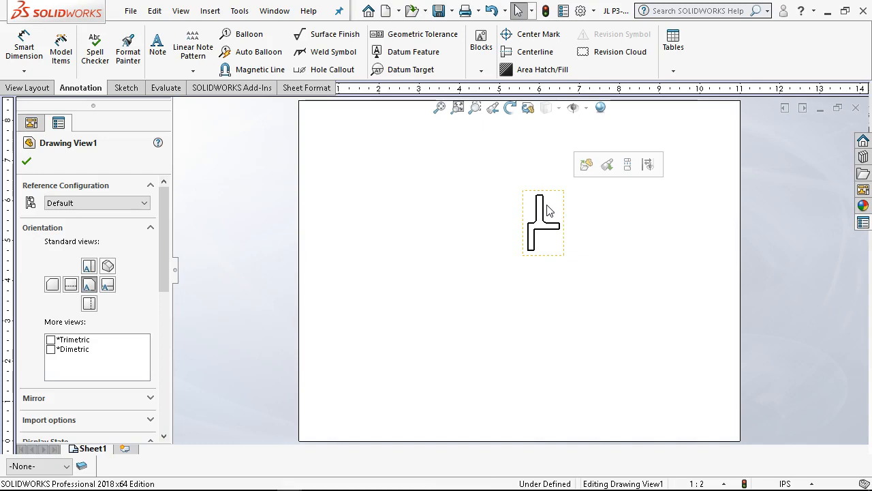
pyautogui.press('Delete')
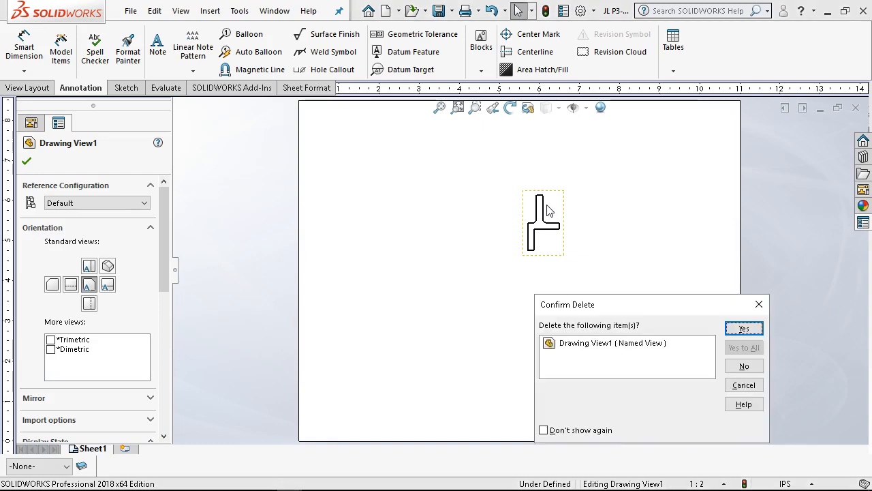
pyautogui.click(744, 386)
pyautogui.click(716, 376)
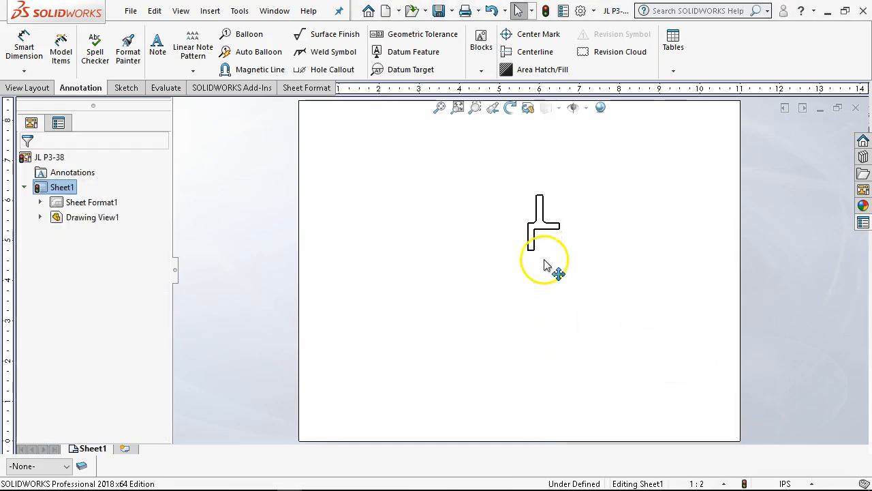
# Step: Move the front view slightly up and left, to about 5.4 in across and 6 in up on the sheet
pyautogui.moveTo(538, 258)
pyautogui.mouseDown()
pyautogui.moveTo(514, 249)
pyautogui.moveTo(510, 234)
pyautogui.mouseUp()
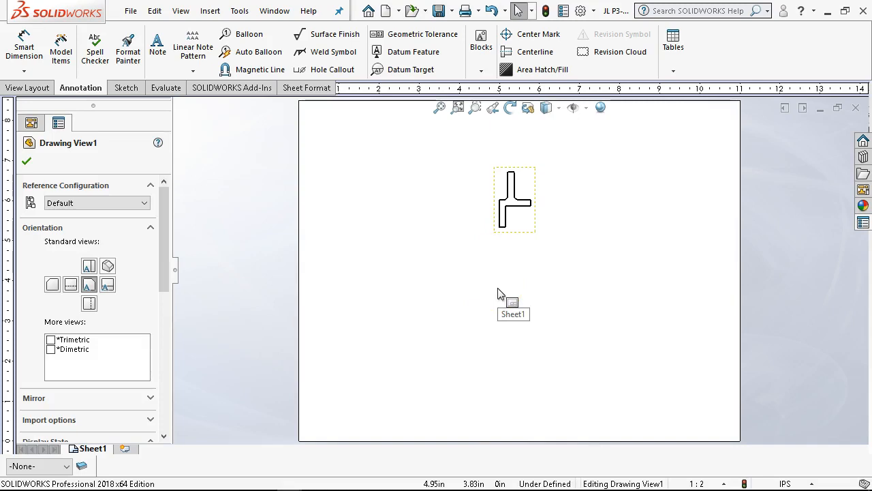
pyautogui.click(402, 270)
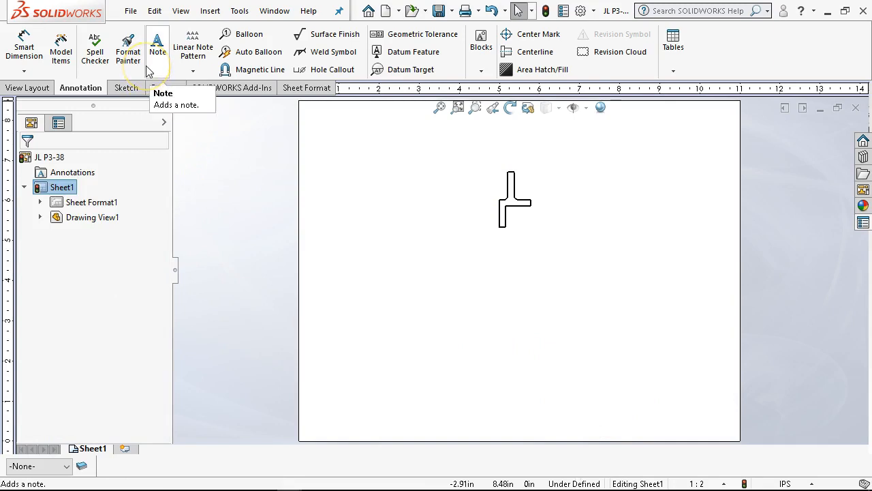
# Step: Add a note in the sheet's lower left area with the lines "Part No.:", "Rev:" and "Drawn by:"
pyautogui.click(158, 44)
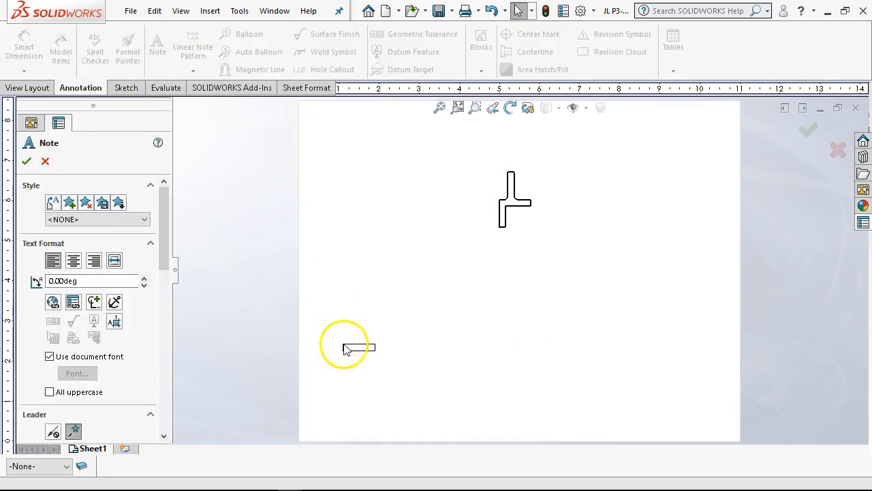
pyautogui.scroll(-2, 332, 372)
pyautogui.scroll(1, 384, 332)
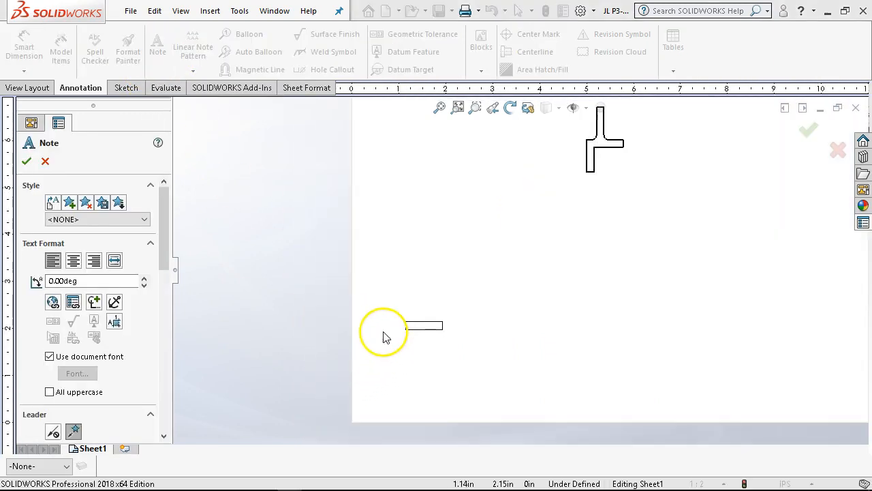
pyautogui.click(424, 321)
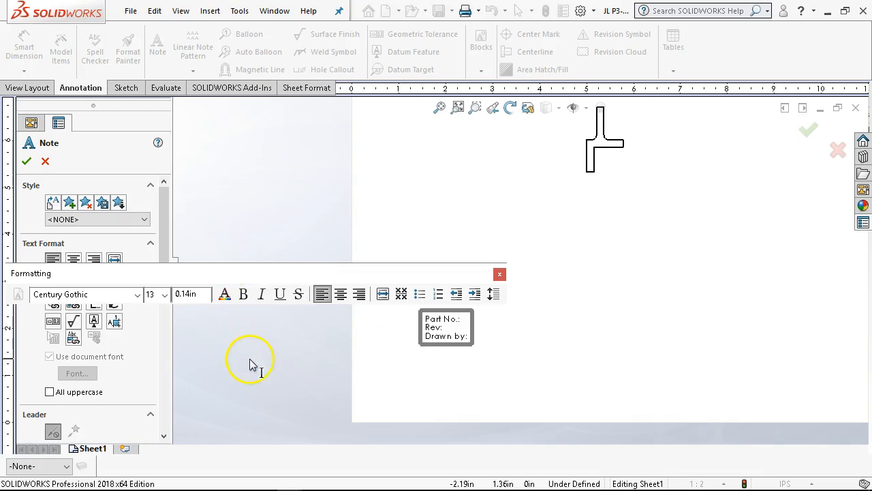
pyautogui.moveTo(404, 277)
pyautogui.mouseDown()
pyautogui.moveTo(436, 169)
pyautogui.moveTo(569, 156)
pyautogui.moveTo(625, 202)
pyautogui.mouseUp()
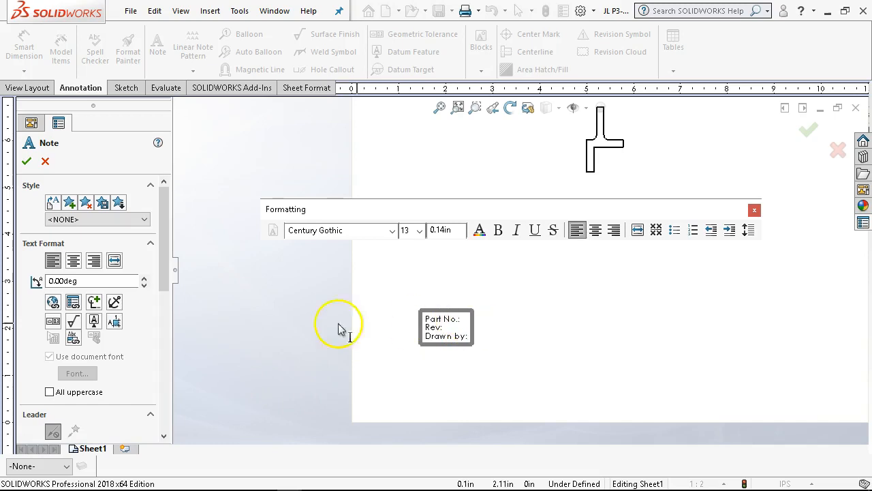
# Step: Link the Part No. line to the PartNo property of the model in the drawing view specified in Sheet Properties
pyautogui.click(73, 302)
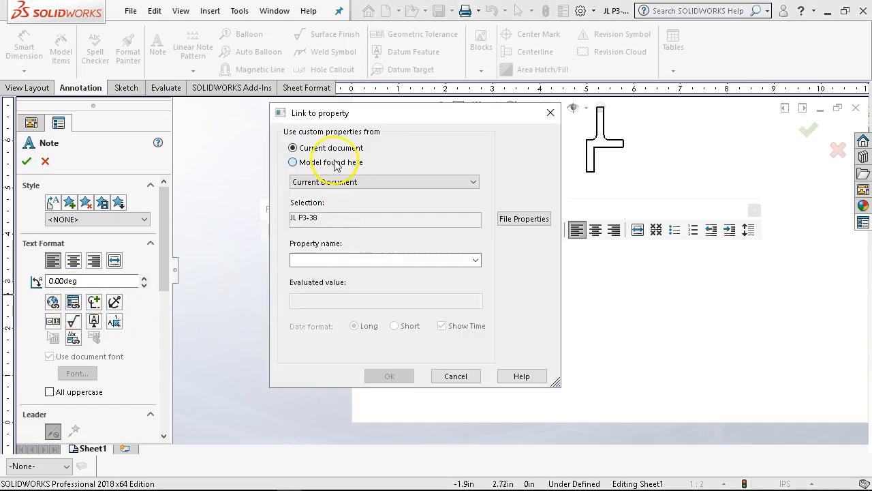
pyautogui.click(334, 163)
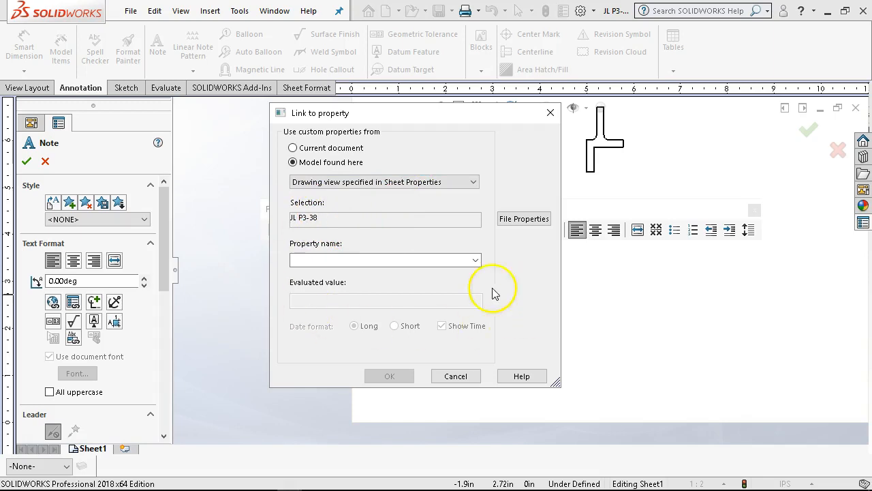
pyautogui.click(475, 262)
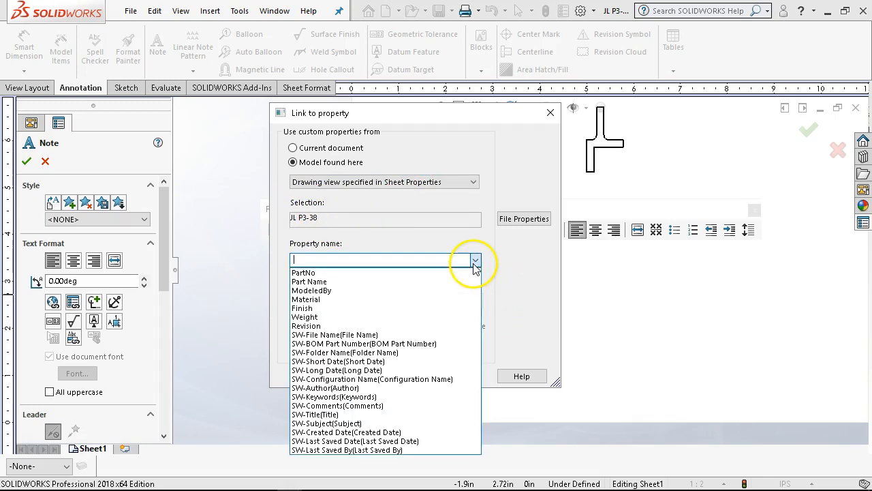
pyautogui.click(347, 272)
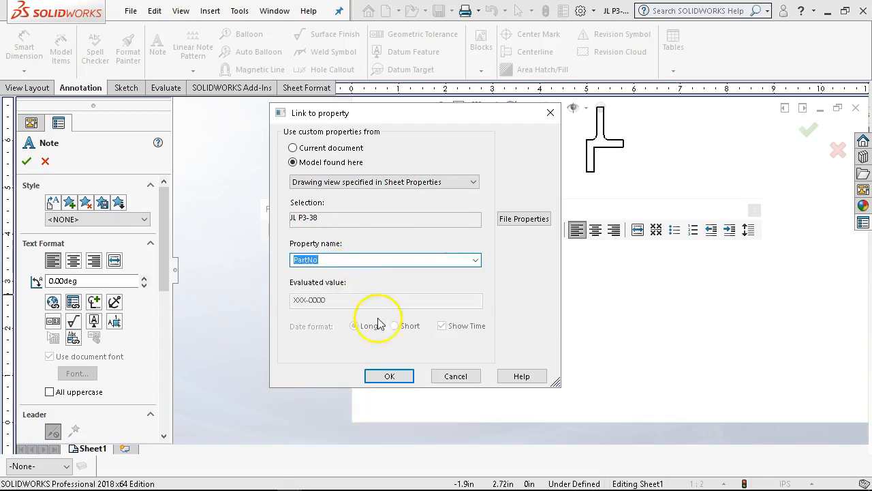
pyautogui.click(389, 376)
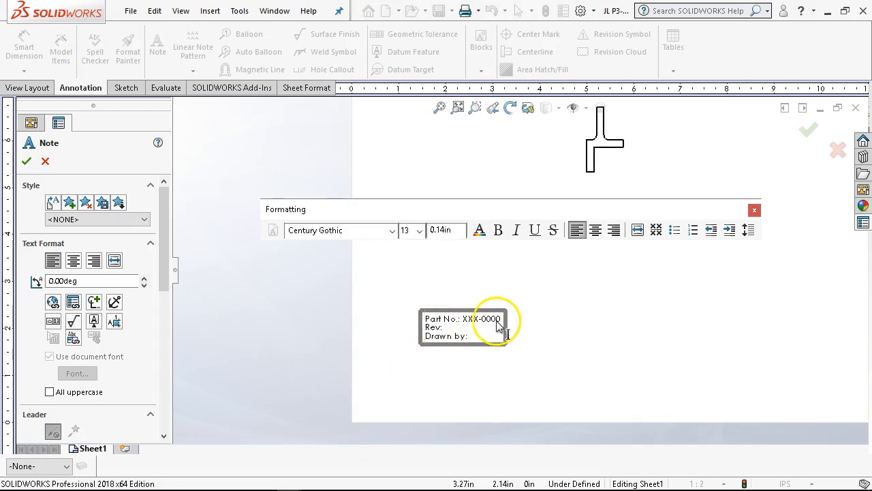
# Step: Insert a "Part Name:" line below the part number and link it to the model's Part Name property
pyautogui.press('Return')
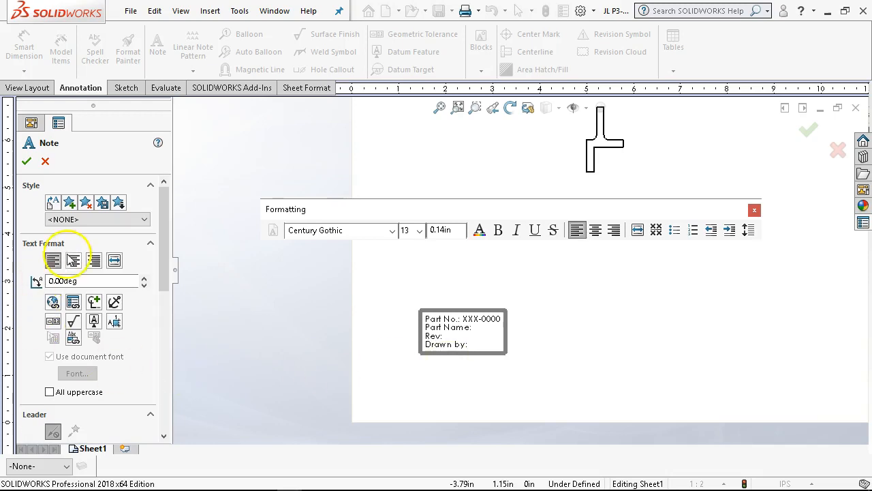
pyautogui.click(73, 302)
pyautogui.click(338, 162)
pyautogui.click(335, 182)
pyautogui.click(334, 194)
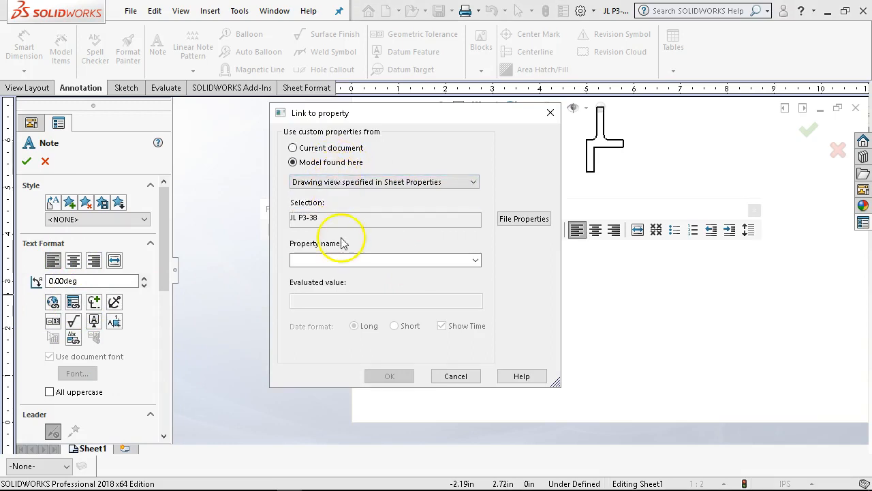
pyautogui.click(381, 259)
pyautogui.click(476, 260)
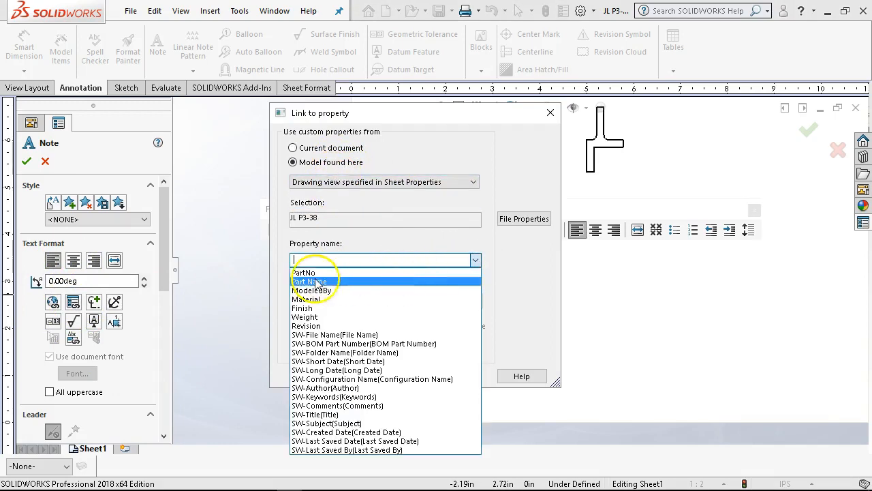
pyautogui.click(314, 279)
pyautogui.click(391, 376)
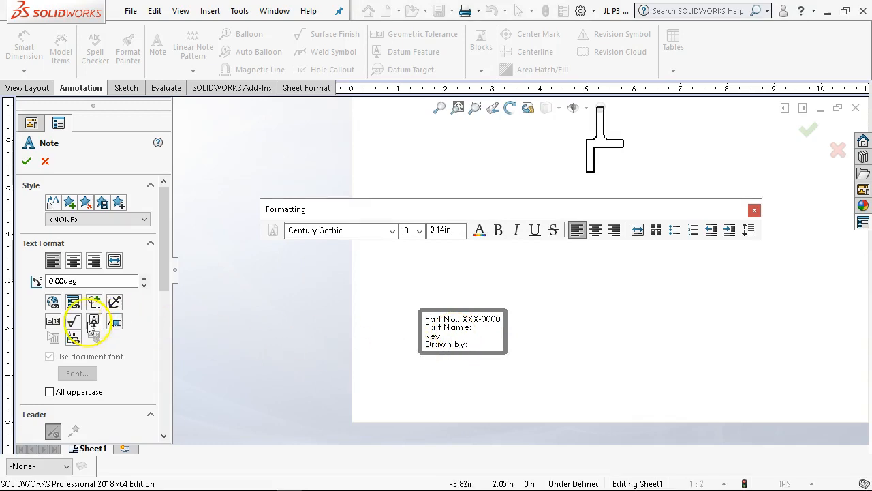
# Step: Link the note's Rev line to the Revision property of the model in the drawing view
pyautogui.click(73, 302)
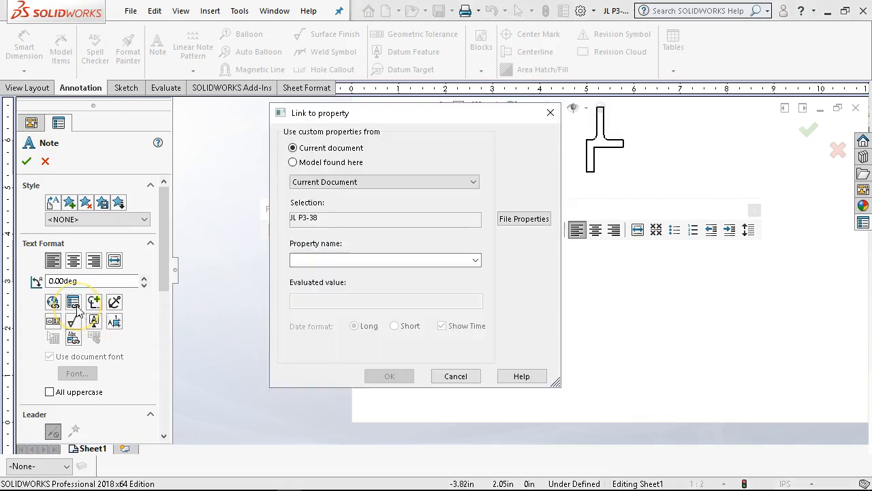
pyautogui.click(378, 182)
pyautogui.click(324, 169)
pyautogui.click(307, 163)
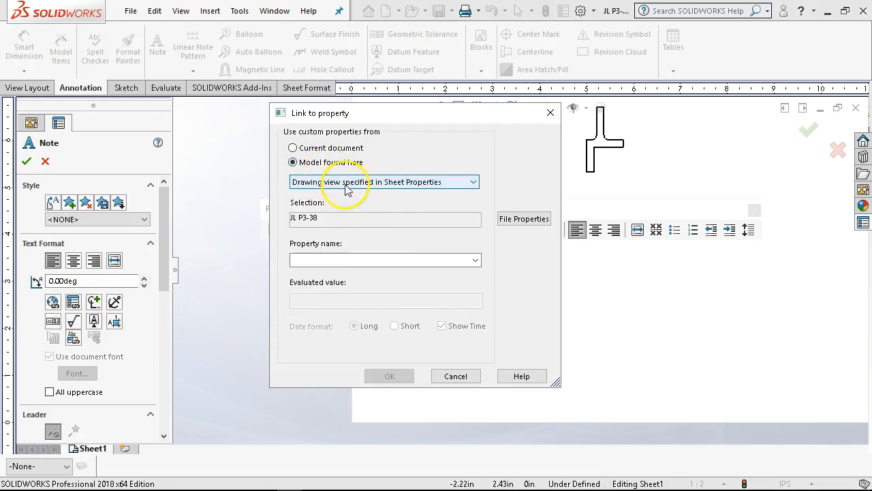
pyautogui.click(473, 260)
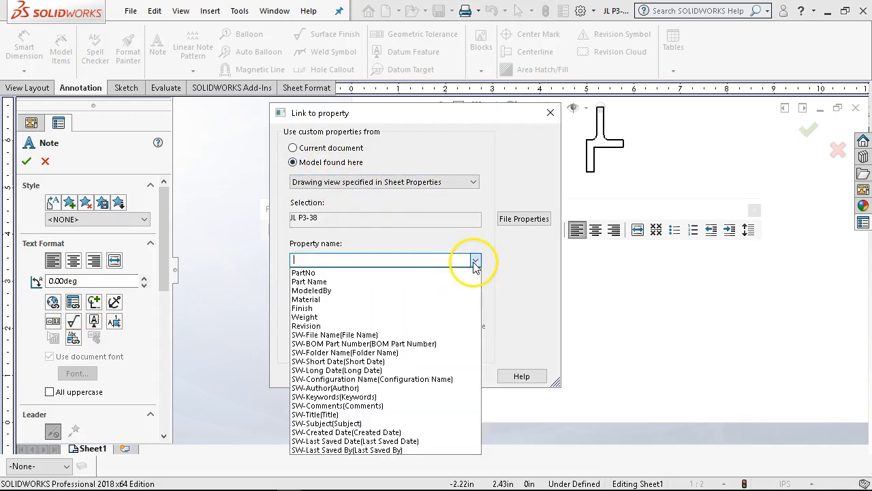
pyautogui.click(331, 326)
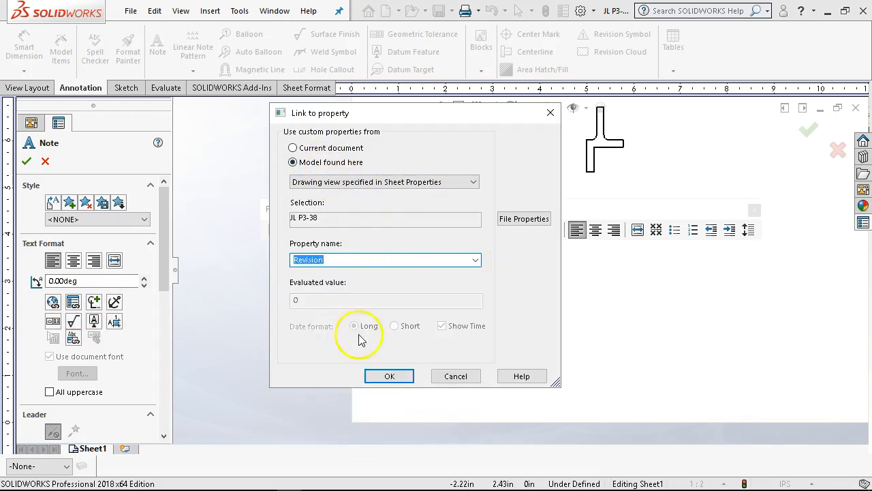
pyautogui.click(389, 376)
# Step: Link the Drawn by line to the model's ModeledBy property and finish the note without placing another copy
pyautogui.click(479, 346)
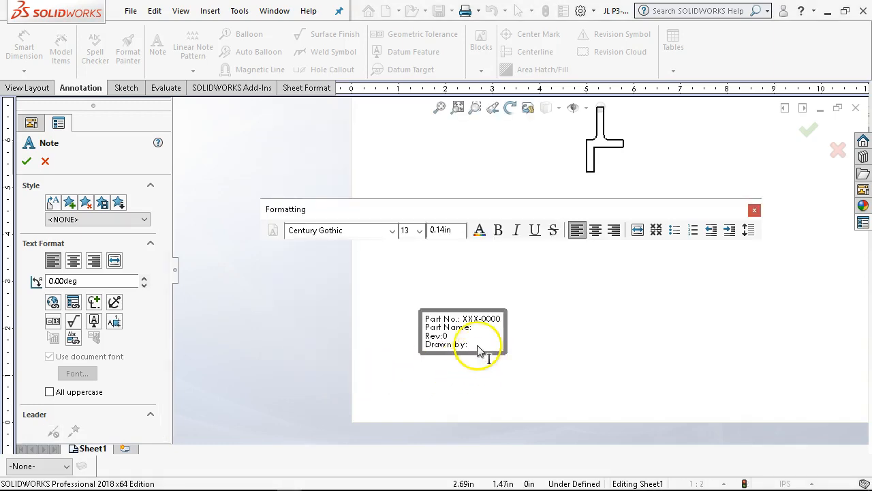
pyautogui.click(73, 302)
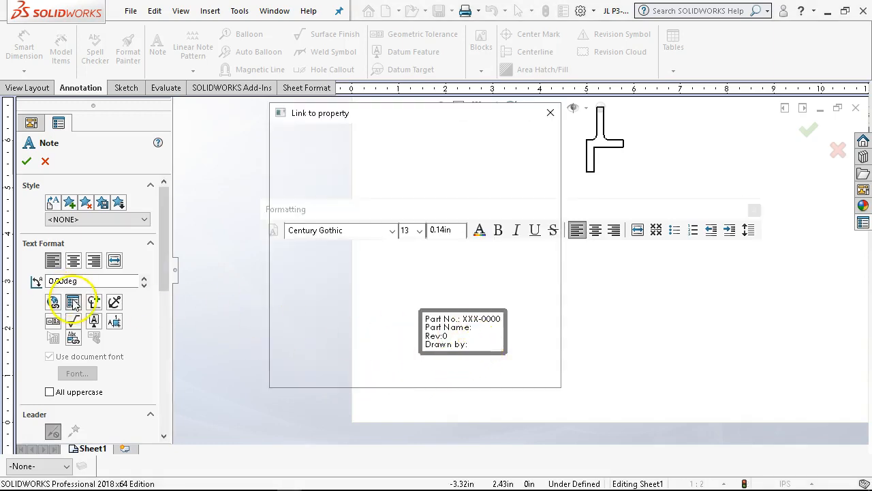
pyautogui.click(354, 162)
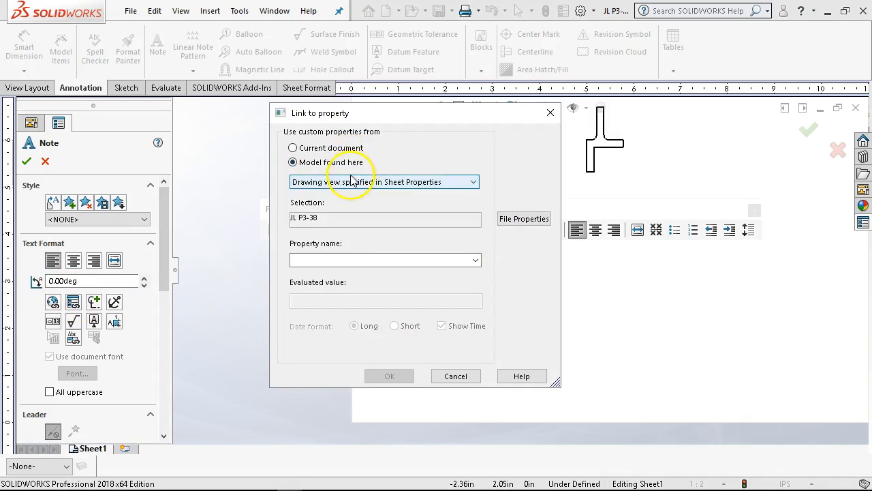
pyautogui.click(354, 182)
pyautogui.click(354, 196)
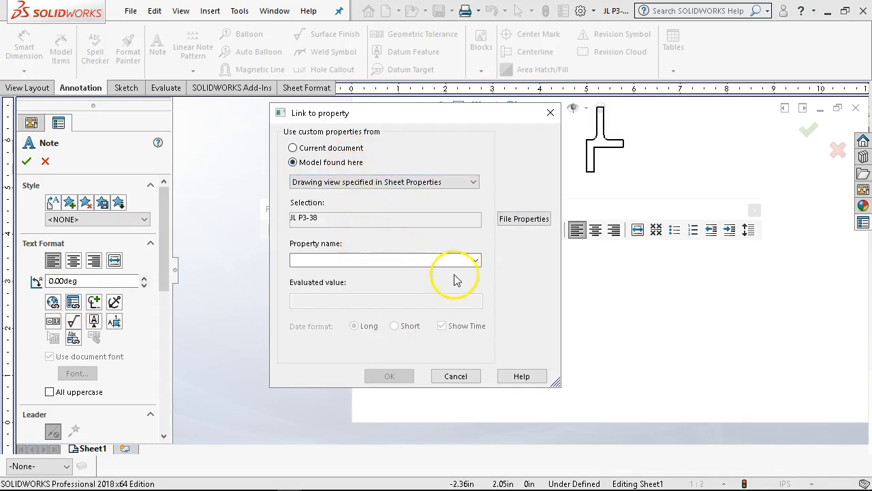
pyautogui.click(473, 260)
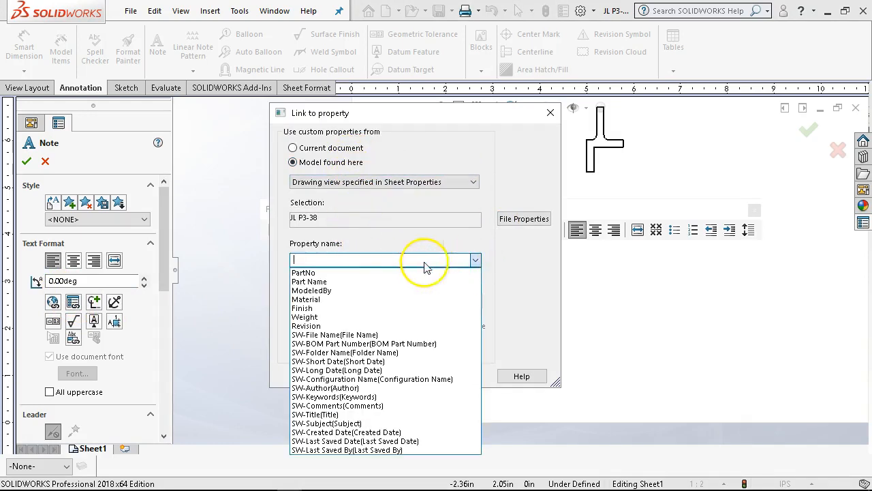
pyautogui.click(312, 291)
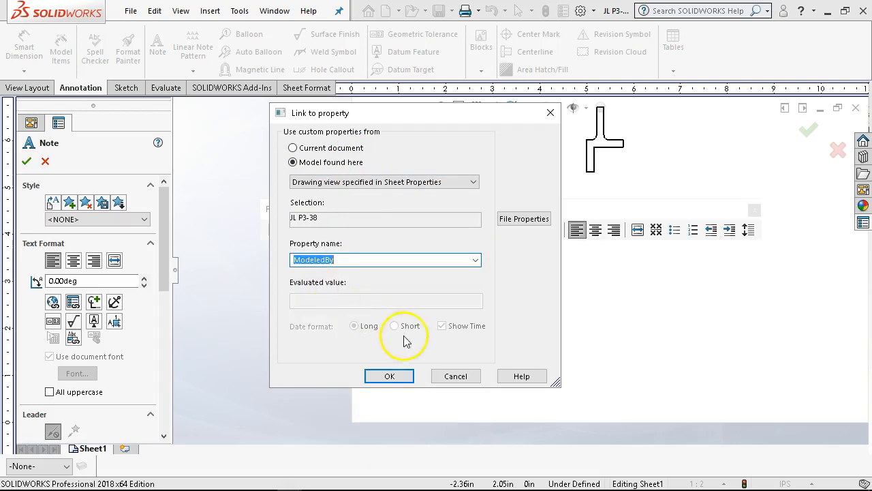
pyautogui.click(390, 377)
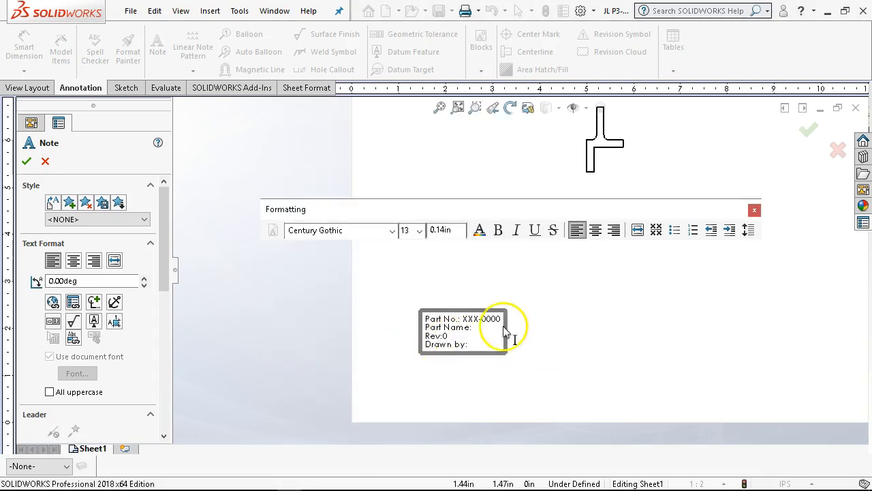
pyautogui.click(506, 290)
pyautogui.scroll(1, 511, 300)
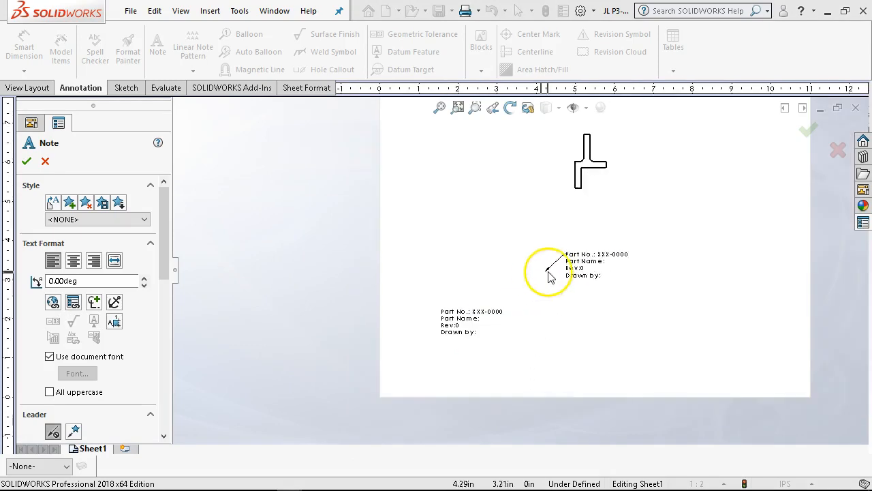
pyautogui.press('Escape')
# Step: Move the note toward the sheet's lower left corner, to about 0.6 in across and 1.2 in up
pyautogui.scroll(-2, 481, 316)
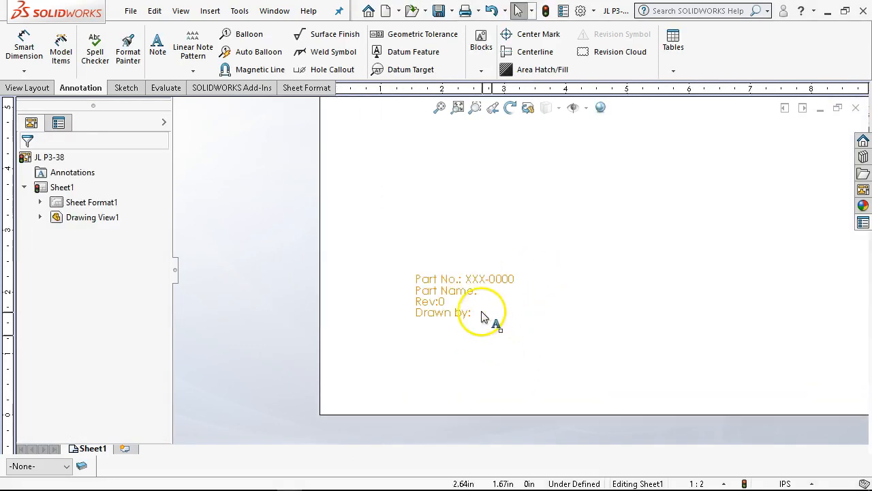
pyautogui.scroll(-1, 482, 316)
pyautogui.moveTo(441, 321)
pyautogui.mouseDown(button='middle')
pyautogui.moveTo(351, 405)
pyautogui.moveTo(392, 419)
pyautogui.mouseUp(button='middle')
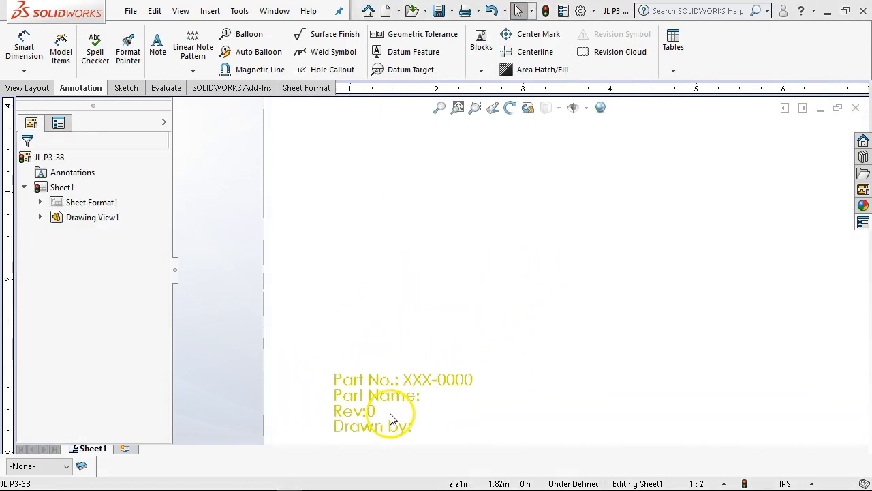
pyautogui.click(383, 410)
pyautogui.scroll(2, 403, 385)
pyautogui.scroll(-1, 443, 346)
pyautogui.moveTo(423, 345); pyautogui.dragTo(415, 328)
pyautogui.click(571, 338)
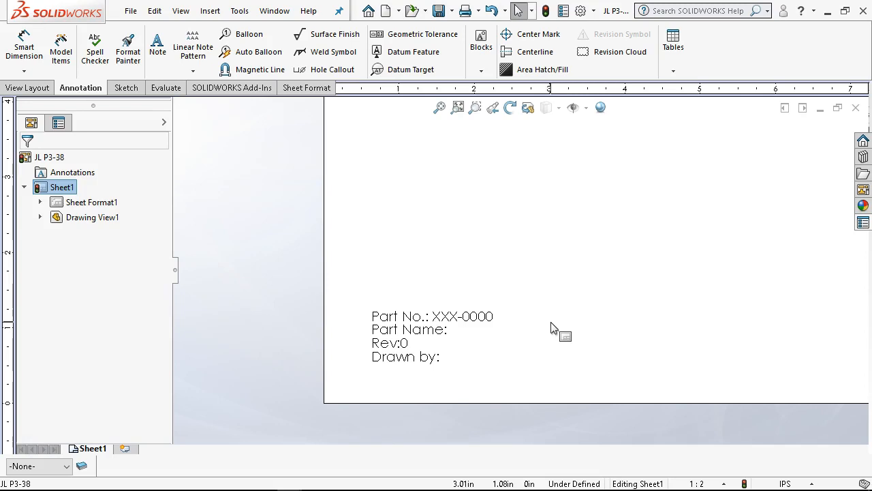
# Step: Delete the part's front view from the sheet, keeping only the linked note
pyautogui.click(439, 108)
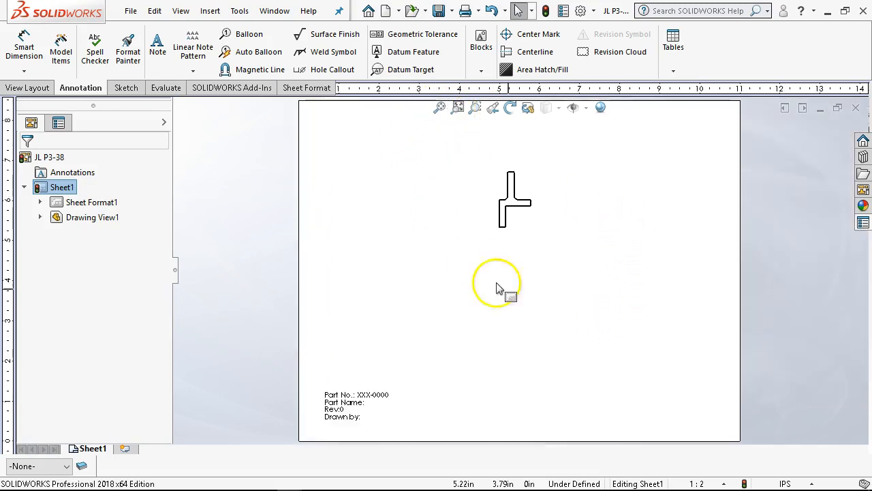
pyautogui.click(513, 219)
pyautogui.press('Delete')
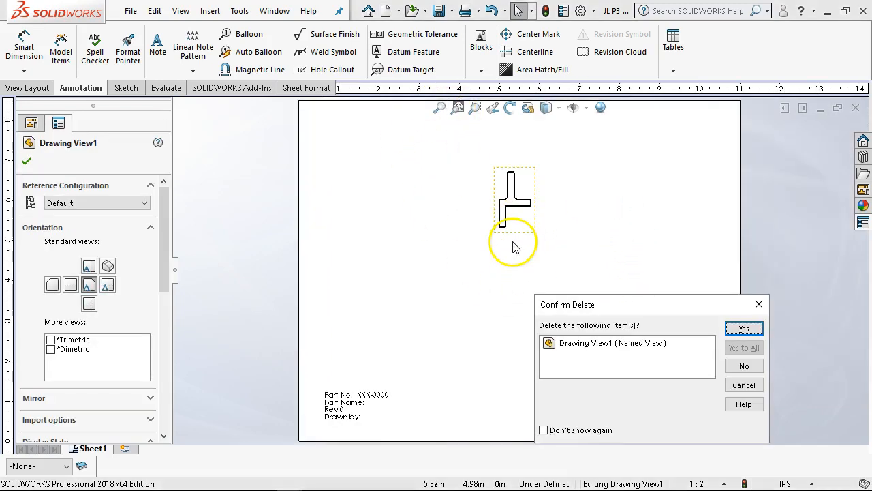
pyautogui.click(745, 329)
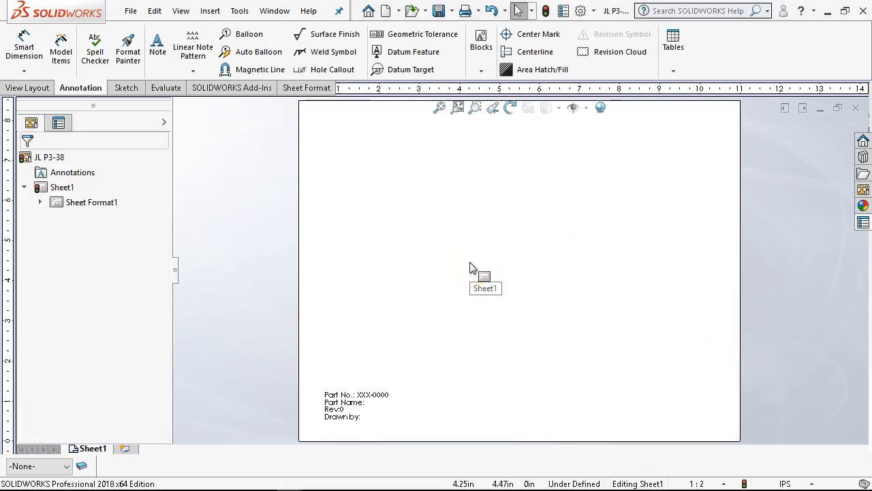
# Step: Save the sheet format as Text A Land.slddrt in the sheetformat folder
pyautogui.click(130, 10)
pyautogui.click(170, 139)
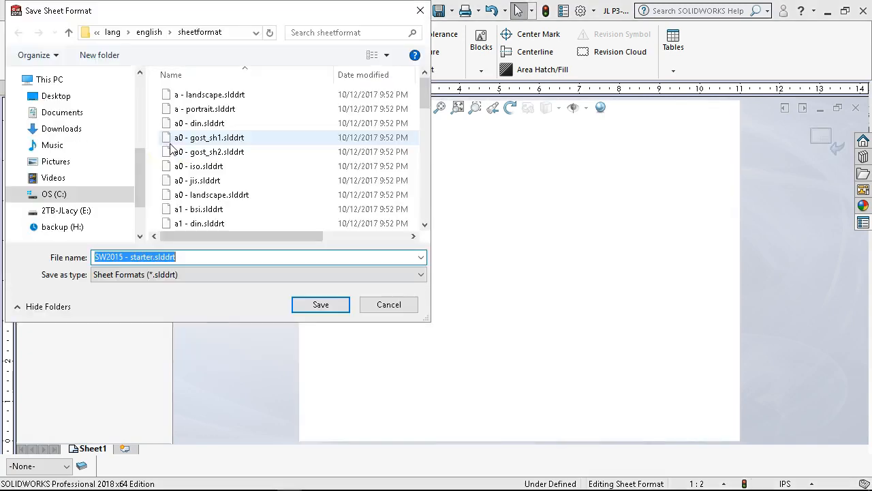
pyautogui.click(169, 258)
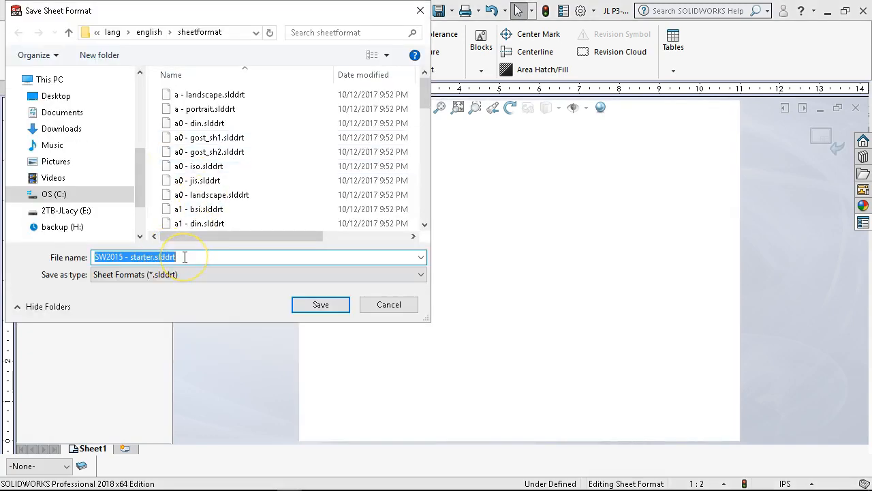
pyautogui.click(154, 258)
pyautogui.press('BackSpace')
pyautogui.press('BackSpace')
pyautogui.press('BackSpace')
pyautogui.press('BackSpace')
pyautogui.press('BackSpace')
pyautogui.press('BackSpace')
pyautogui.press('BackSpace')
pyautogui.press('BackSpace')
pyautogui.press('BackSpace')
pyautogui.press('BackSpace')
pyautogui.press('BackSpace')
pyautogui.press('BackSpace')
pyautogui.press('BackSpace')
pyautogui.press('BackSpace')
pyautogui.press('BackSpace')
pyautogui.press('BackSpace')
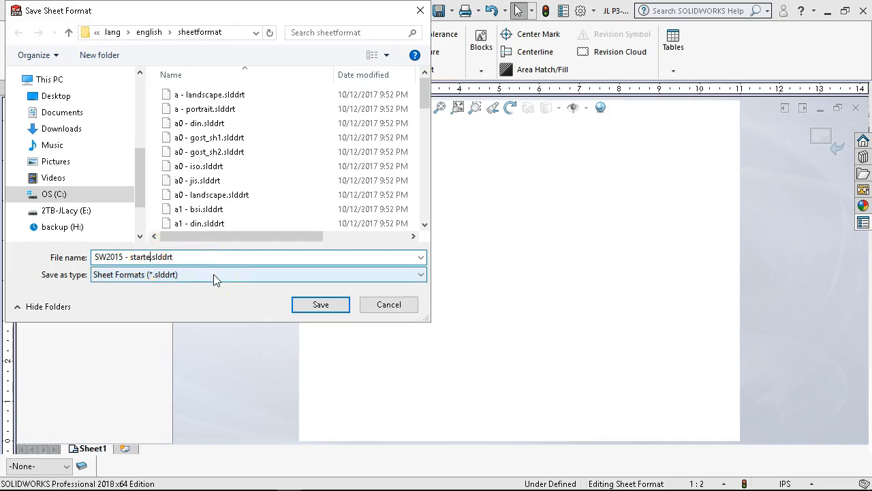
pyautogui.write('My')
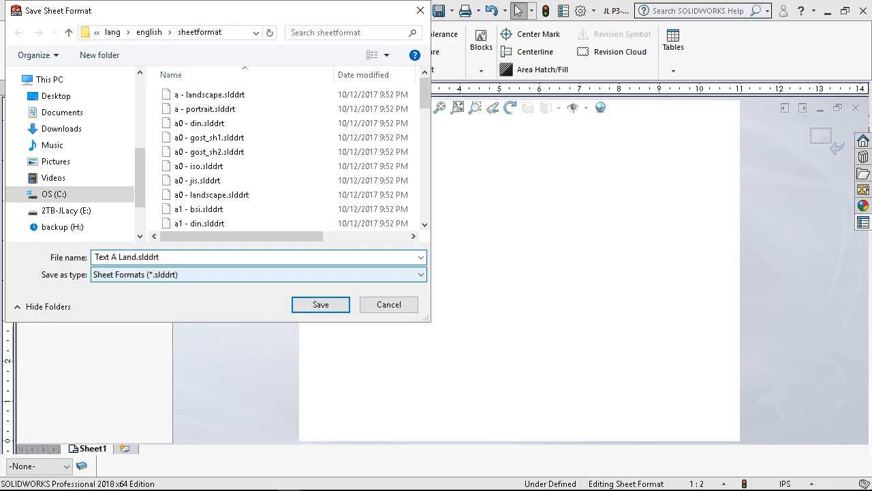
pyautogui.click(334, 304)
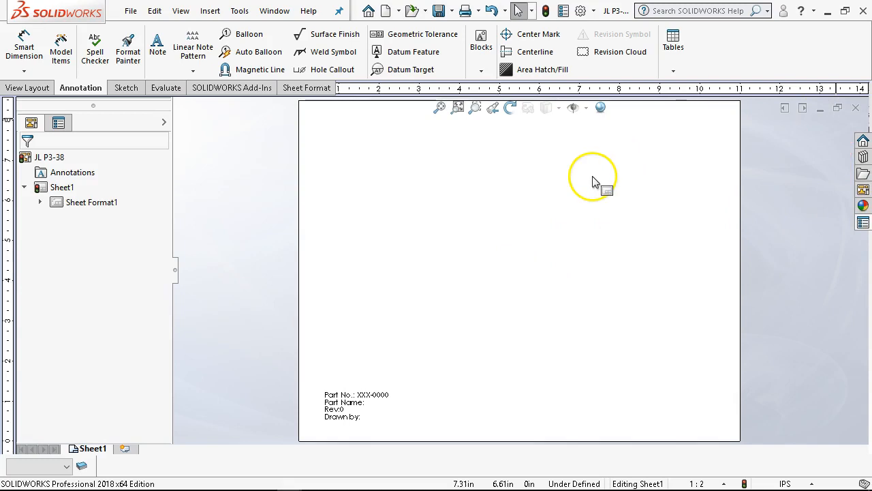
# Step: Enter sheet format editing to check whether it contains the note, and return to the sheet
pyautogui.rightClick(451, 169)
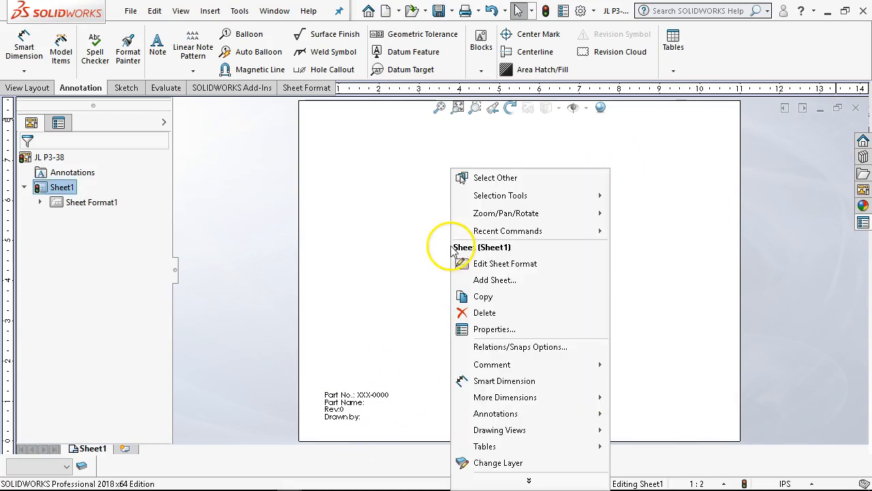
pyautogui.click(517, 265)
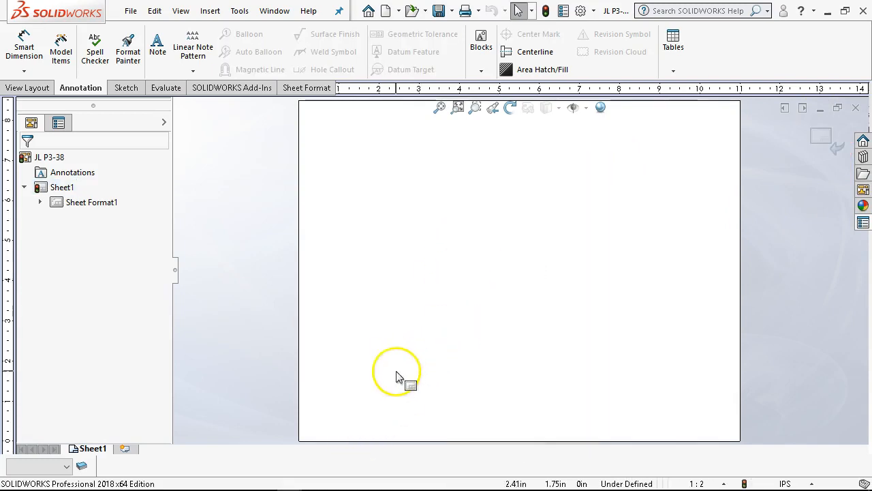
pyautogui.click(821, 136)
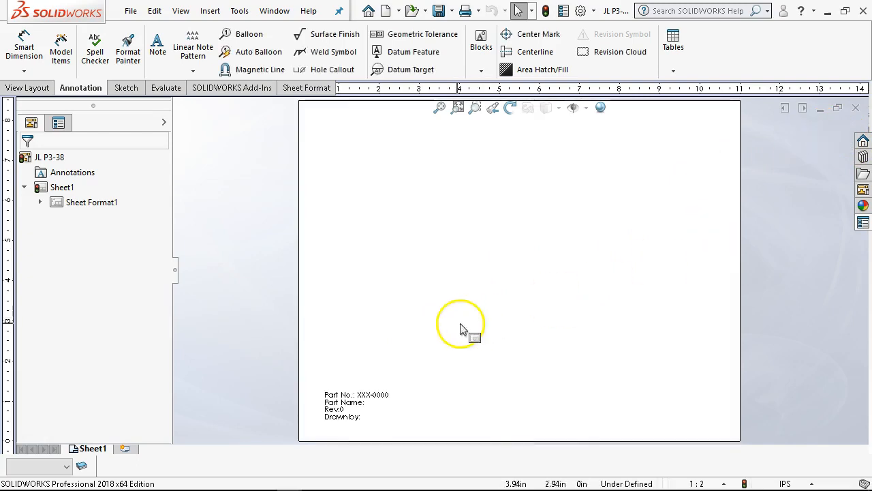
# Step: Cut the linked note from the sheet and paste it into the sheet format, near the lower left corner
pyautogui.click(355, 397)
pyautogui.press('Delete')
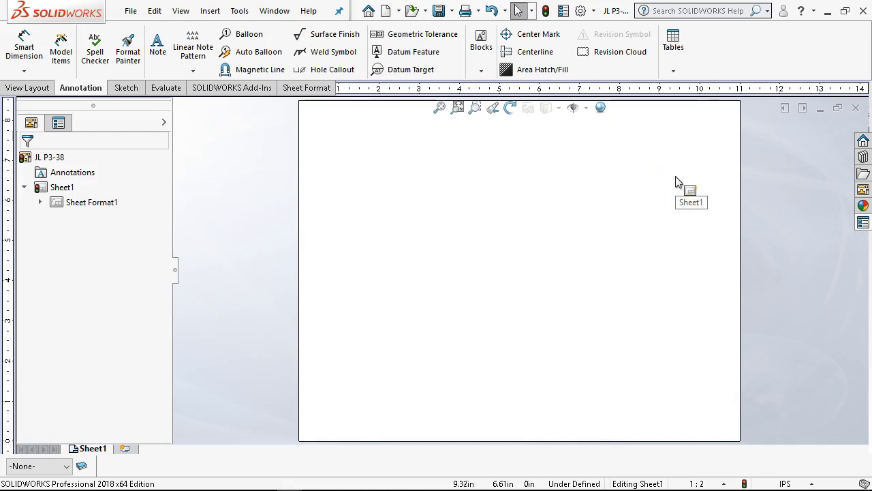
pyautogui.rightClick(659, 183)
pyautogui.click(694, 247)
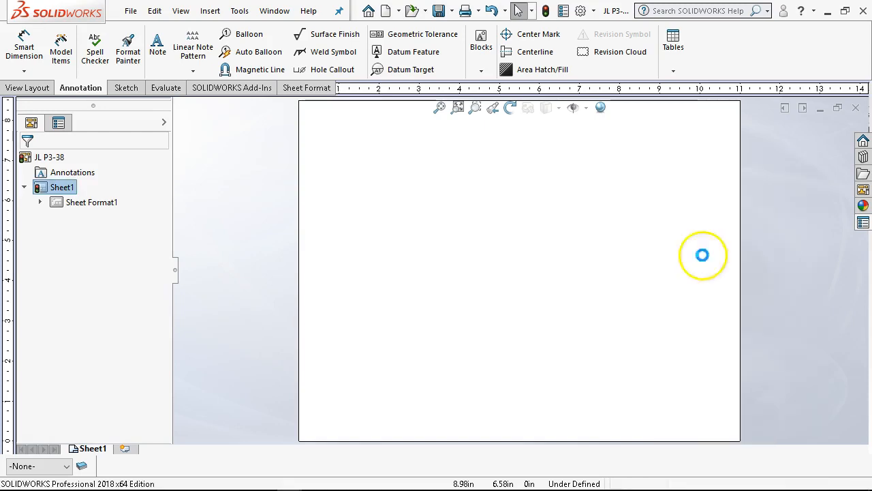
pyautogui.hotkey('ctrl', 'v')
pyautogui.moveTo(559, 321); pyautogui.dragTo(390, 428)
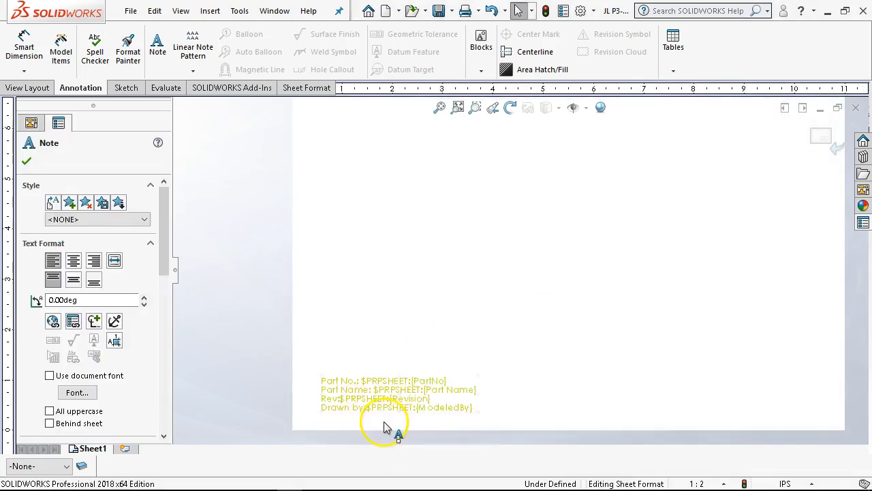
# Step: Examine the pasted note's property links in the sheet format at close range
pyautogui.scroll(-2, 575, 293)
pyautogui.click(516, 351)
pyautogui.scroll(-2, 477, 361)
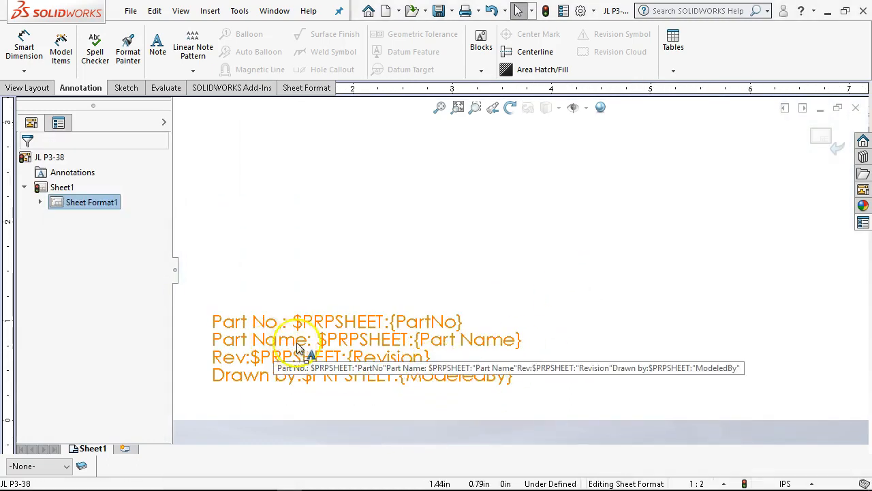
pyautogui.scroll(1, 320, 375)
pyautogui.click(388, 299)
pyautogui.scroll(-2, 446, 360)
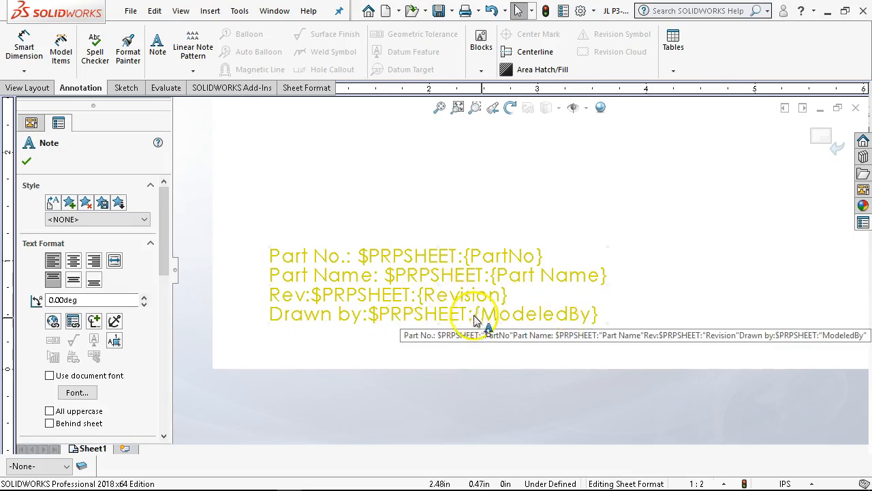
pyautogui.click(657, 189)
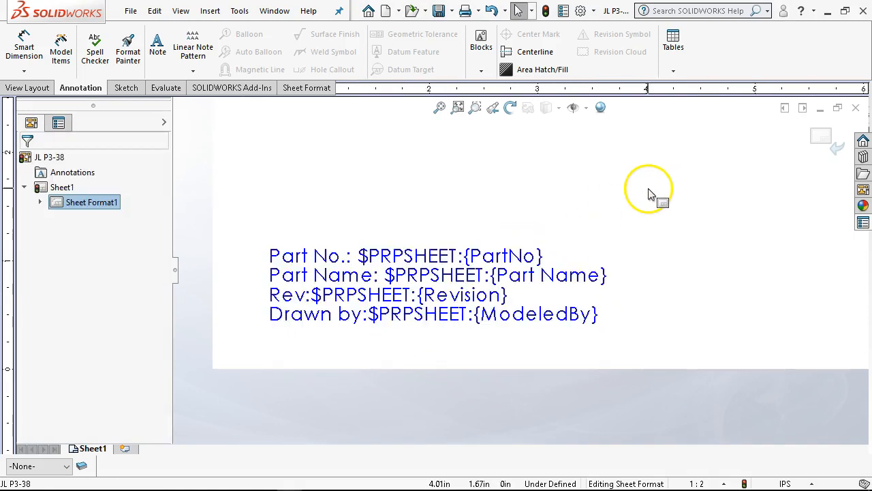
pyautogui.scroll(3, 627, 189)
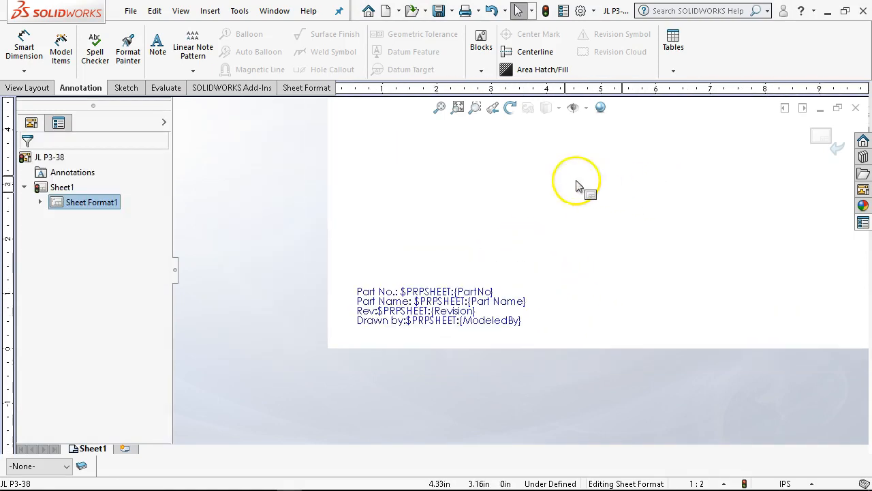
# Step: Leave sheet format editing and save the sheet format over the existing Text A Land.slddrt
pyautogui.click(820, 137)
pyautogui.click(457, 107)
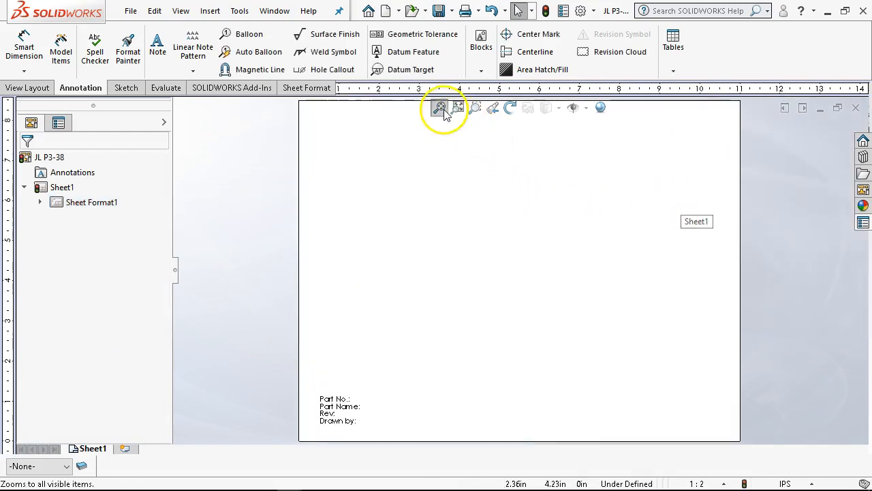
pyautogui.click(130, 11)
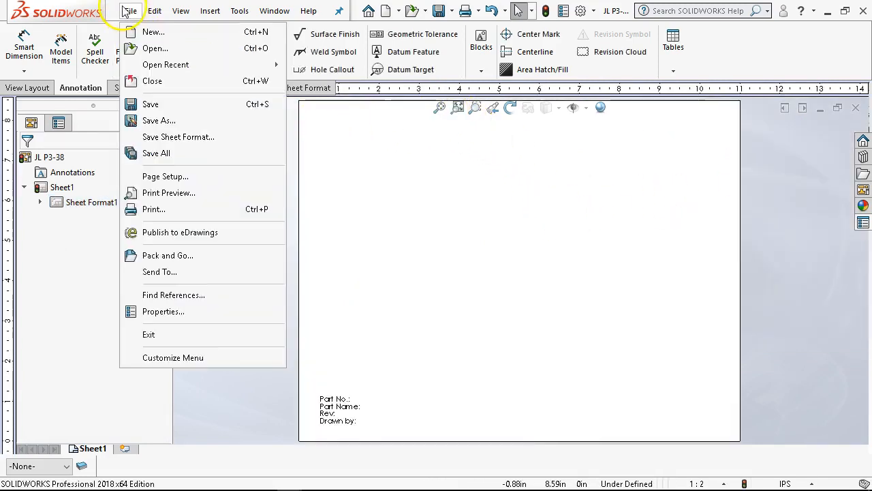
pyautogui.click(175, 136)
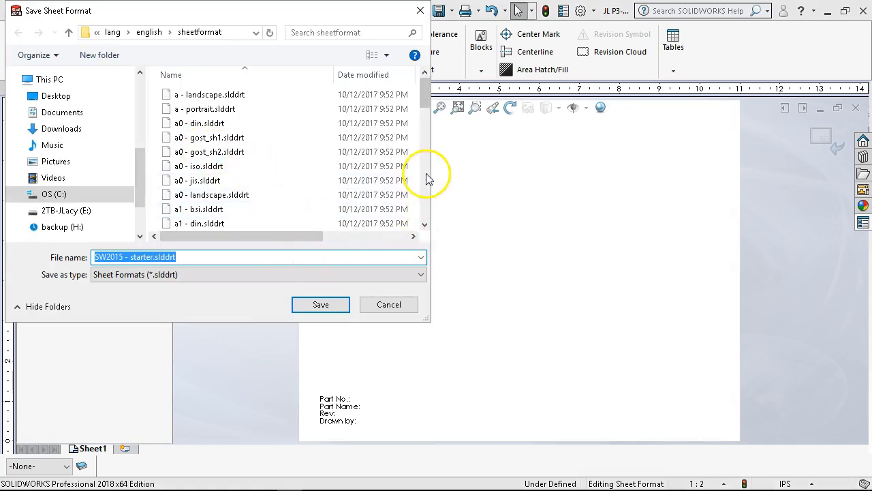
pyautogui.moveTo(421, 100); pyautogui.dragTo(440, 238)
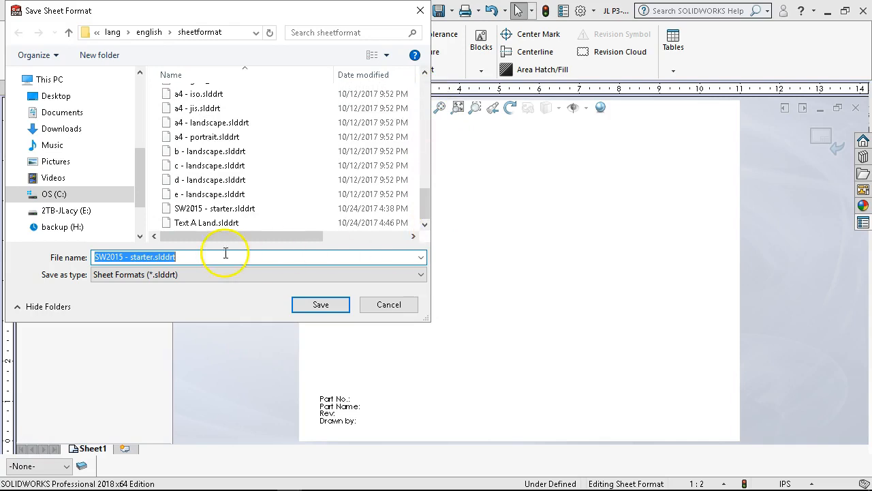
pyautogui.click(202, 225)
pyautogui.click(318, 300)
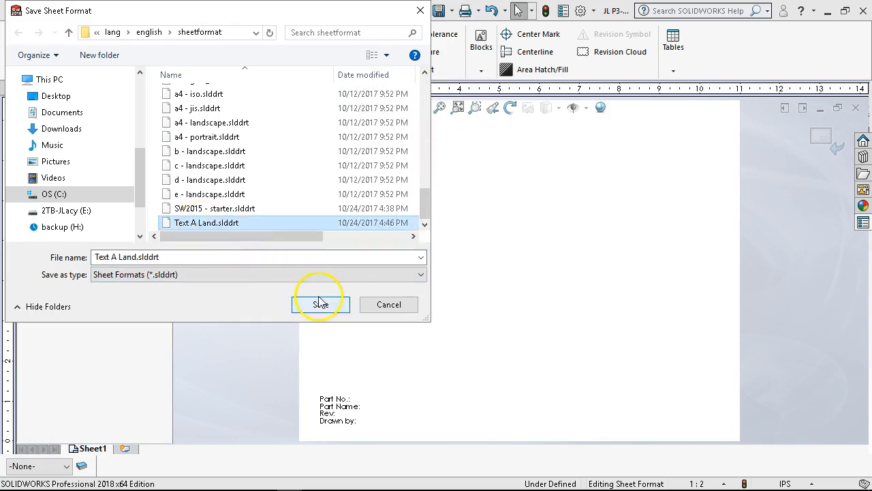
pyautogui.click(468, 253)
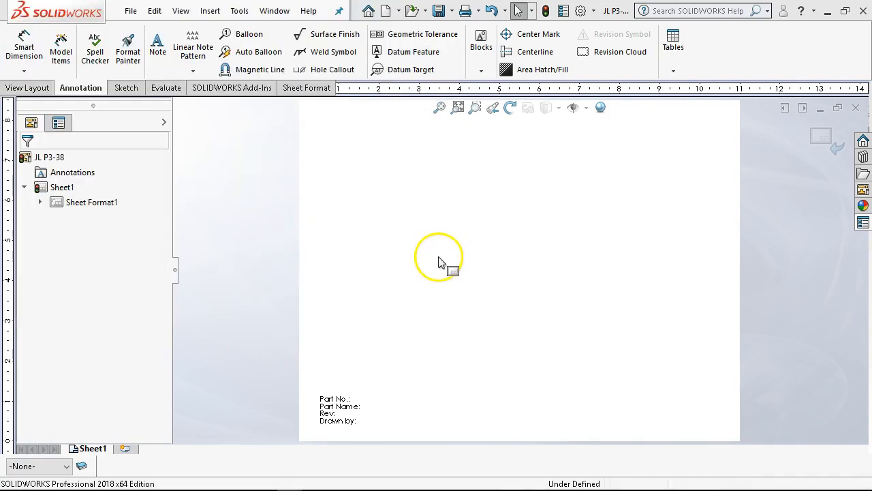
# Step: Start saving the drawing under a new name with the file type Drawing Templates (*.drwdot)
pyautogui.click(131, 11)
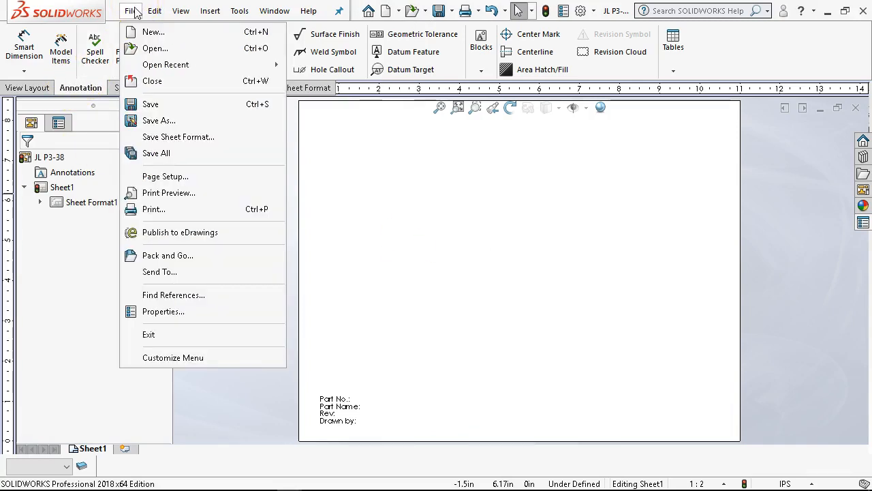
pyautogui.click(159, 120)
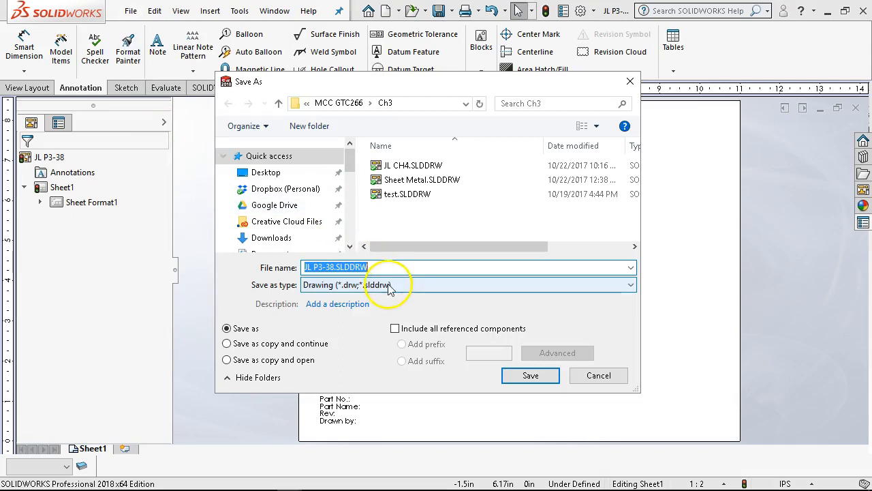
pyautogui.click(390, 286)
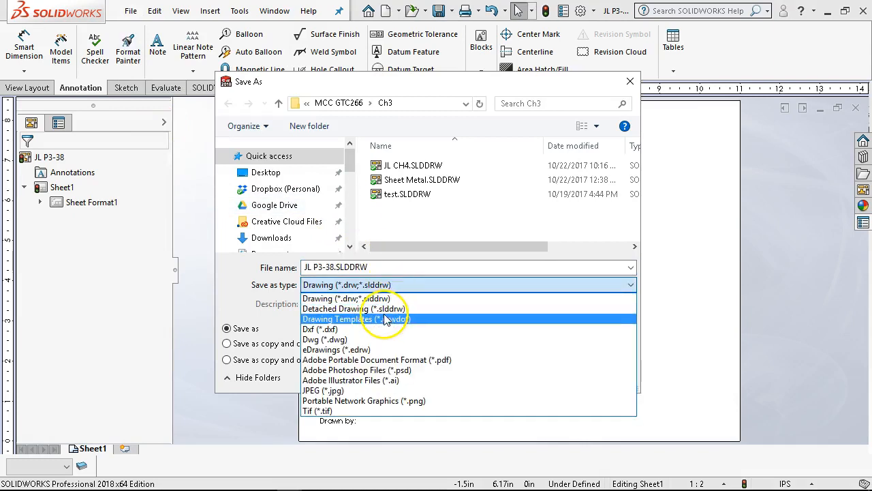
pyautogui.click(383, 319)
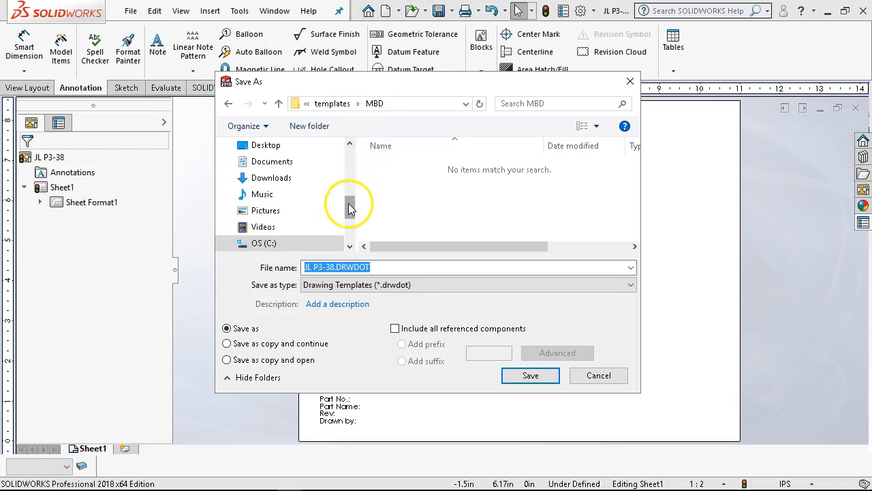
# Step: Browse to the SW Templates folder inside SW2017 System Files in Dropbox (Personal) as the save location
pyautogui.moveTo(349, 206); pyautogui.dragTo(347, 153)
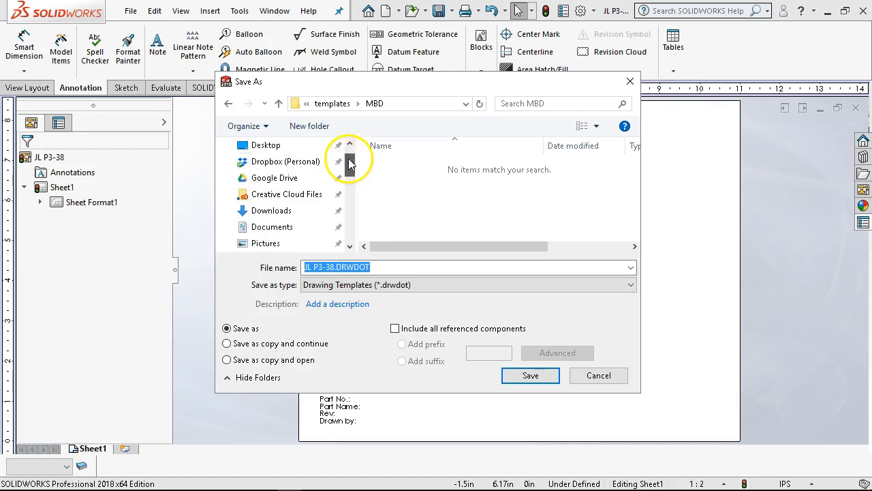
pyautogui.click(314, 165)
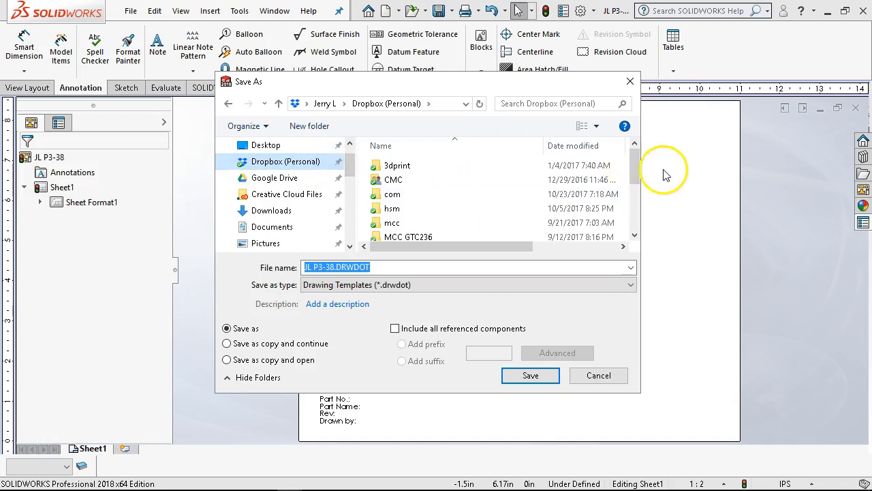
pyautogui.moveTo(635, 164); pyautogui.dragTo(629, 186)
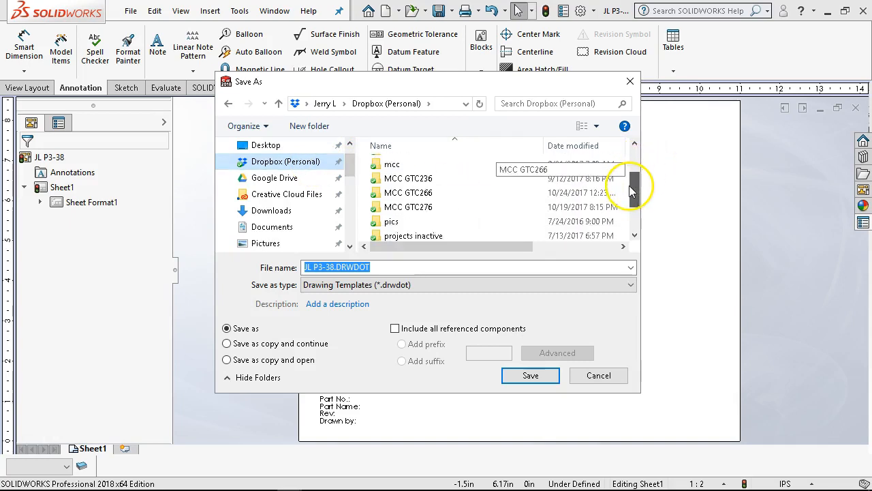
pyautogui.scroll(-1, 528, 203)
pyautogui.scroll(-1, 529, 207)
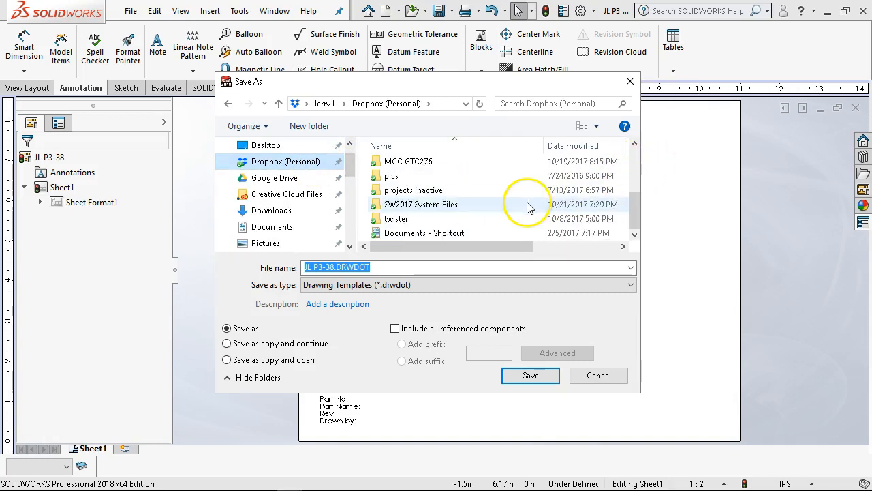
pyautogui.doubleClick(426, 204)
pyautogui.doubleClick(409, 179)
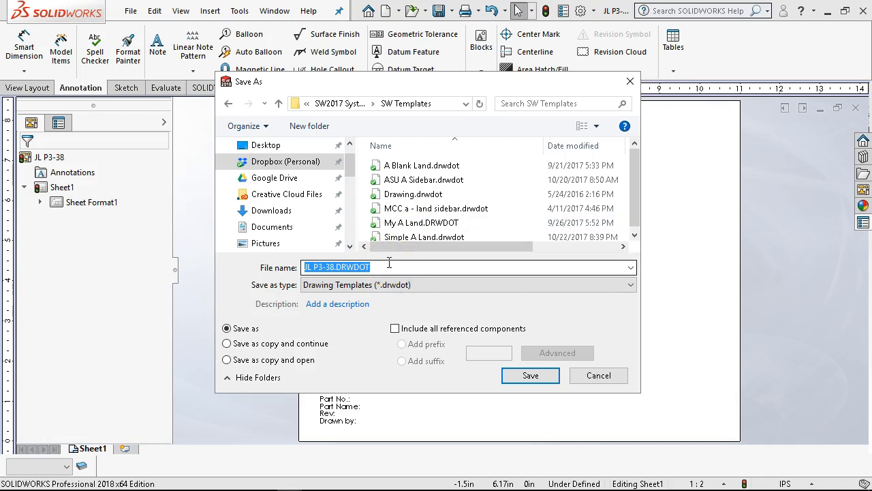
# Step: Save the drawing template as Text A Land and close it, returning to the part
pyautogui.press('a')
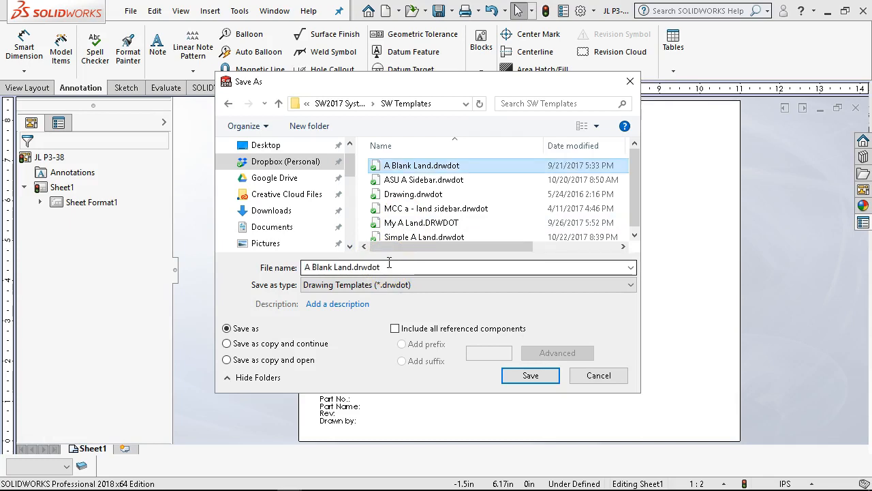
pyautogui.click(390, 268)
pyautogui.write('Text A Land')
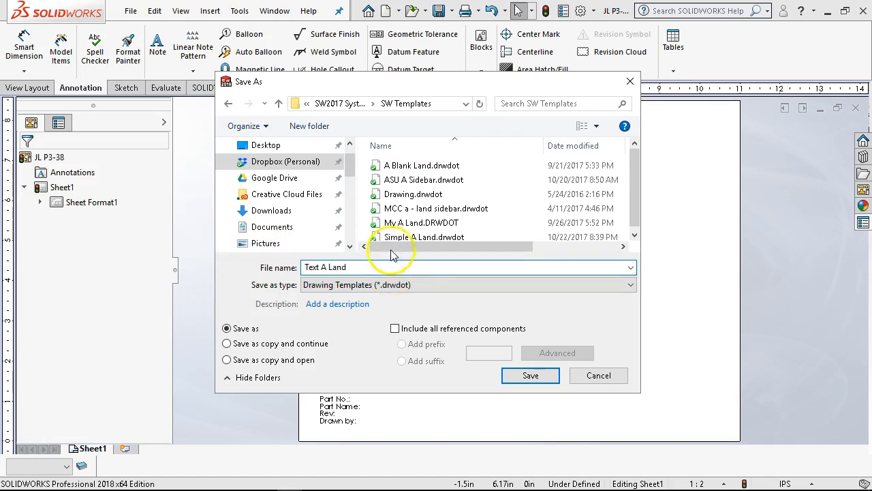
pyautogui.click(519, 372)
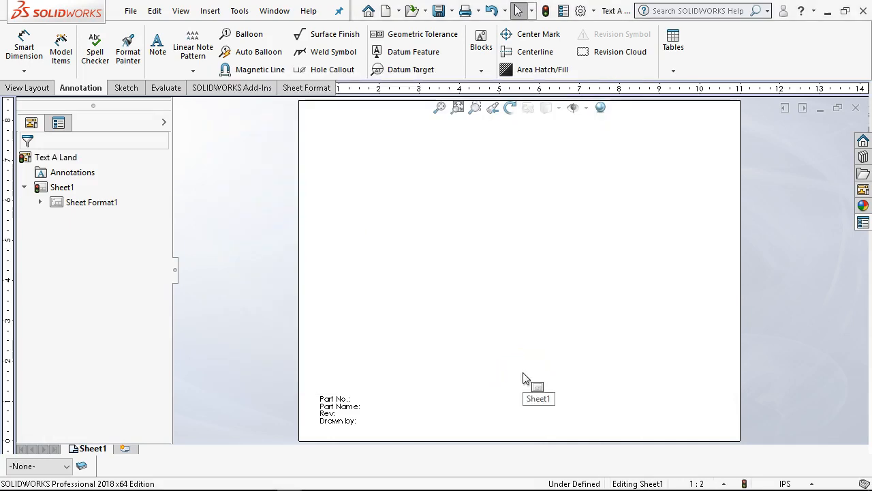
pyautogui.click(498, 366)
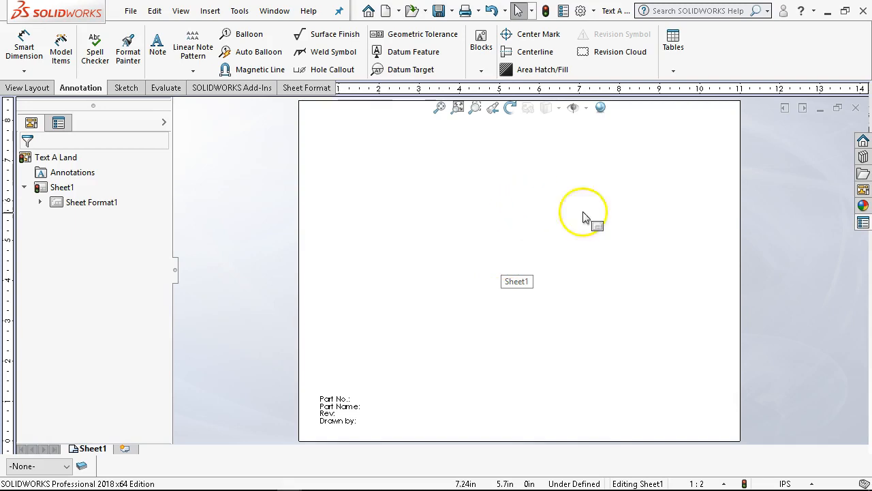
pyautogui.click(857, 109)
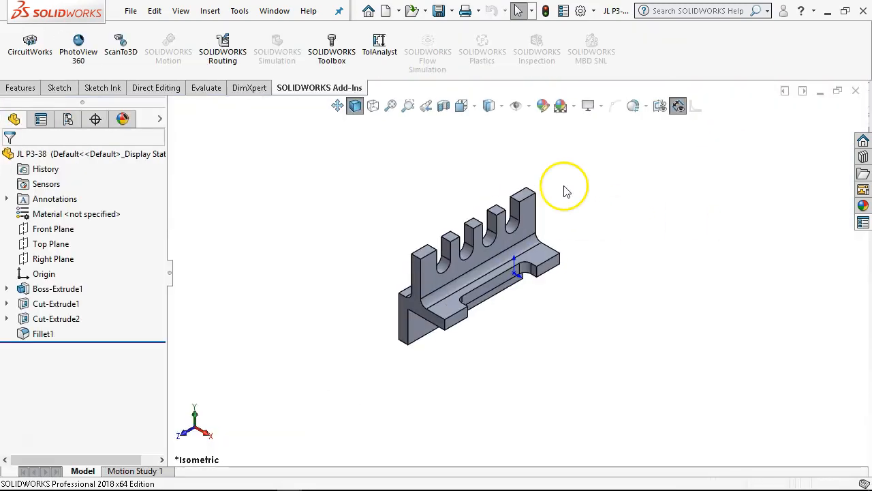
# Step: Close the open part and create a new drawing from the Text A Land template in SW Templates
pyautogui.click(857, 90)
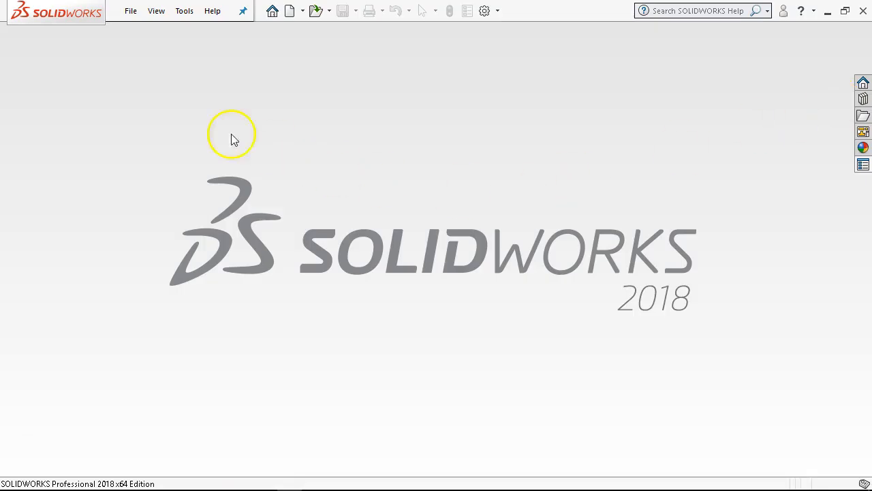
pyautogui.click(134, 13)
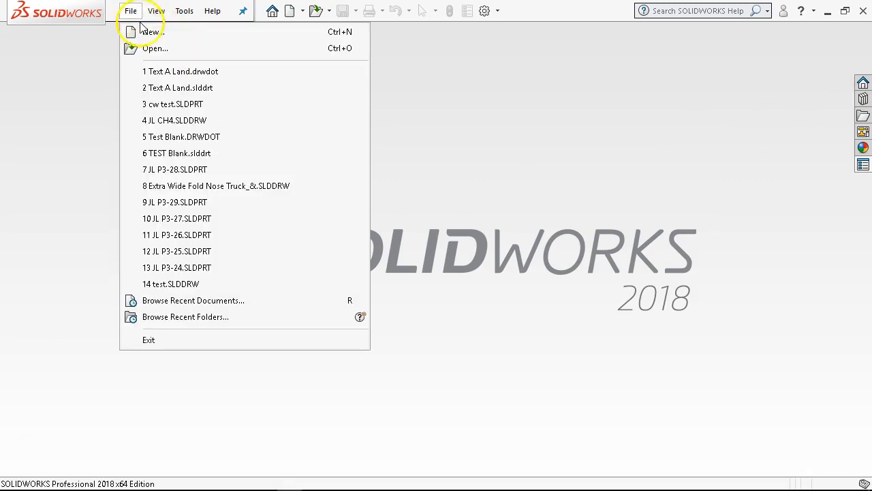
pyautogui.click(140, 28)
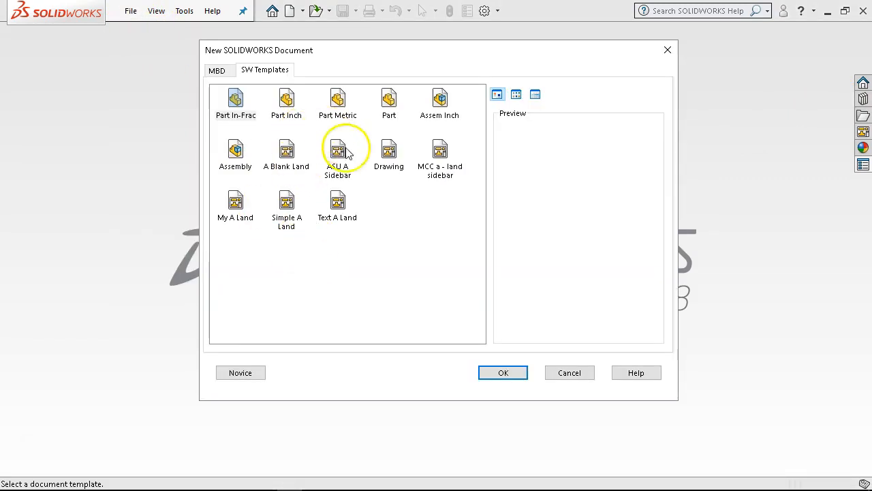
pyautogui.doubleClick(338, 205)
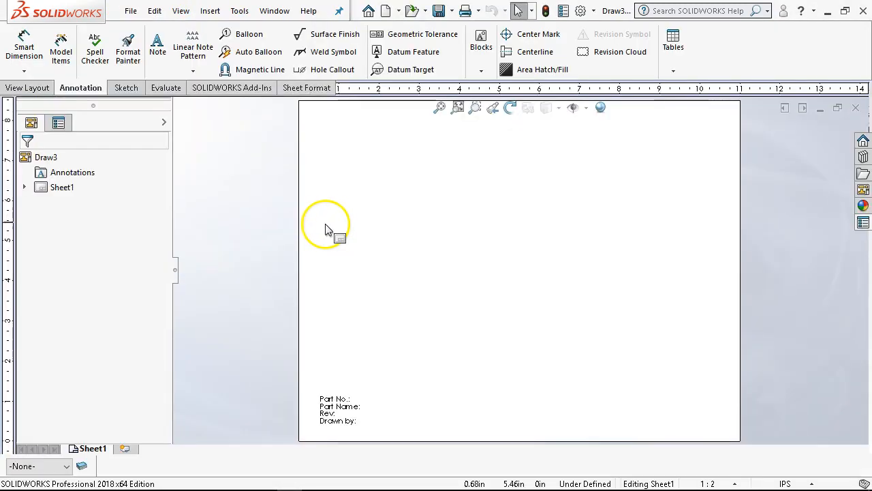
# Step: Start inserting a model view and browse to the Ch3 folder inside MCC GTC266 in Dropbox (Personal)
pyautogui.click(211, 11)
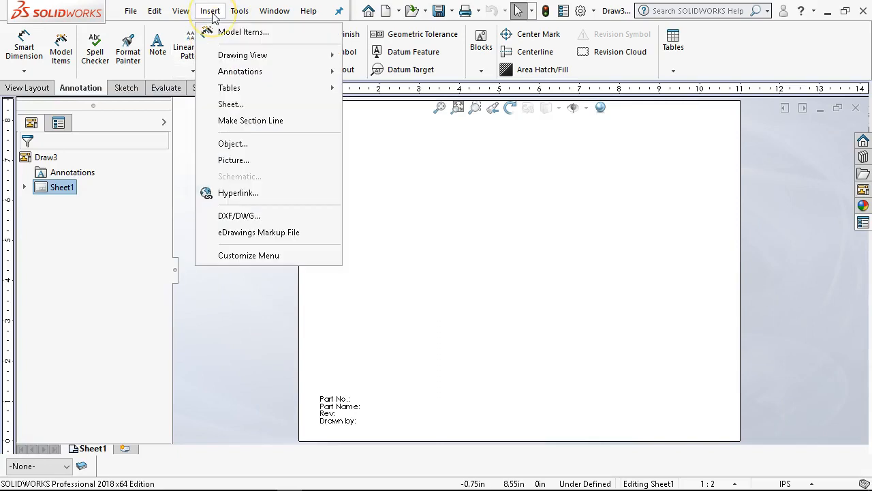
pyautogui.click(232, 58)
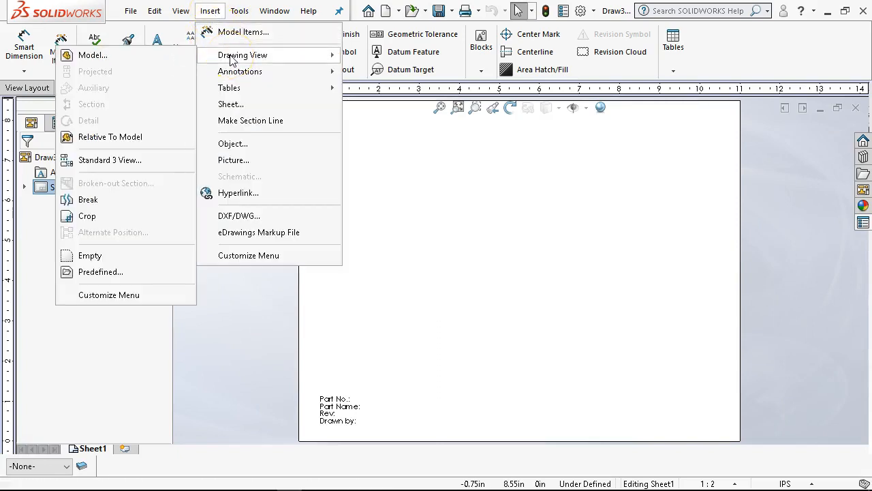
pyautogui.click(143, 56)
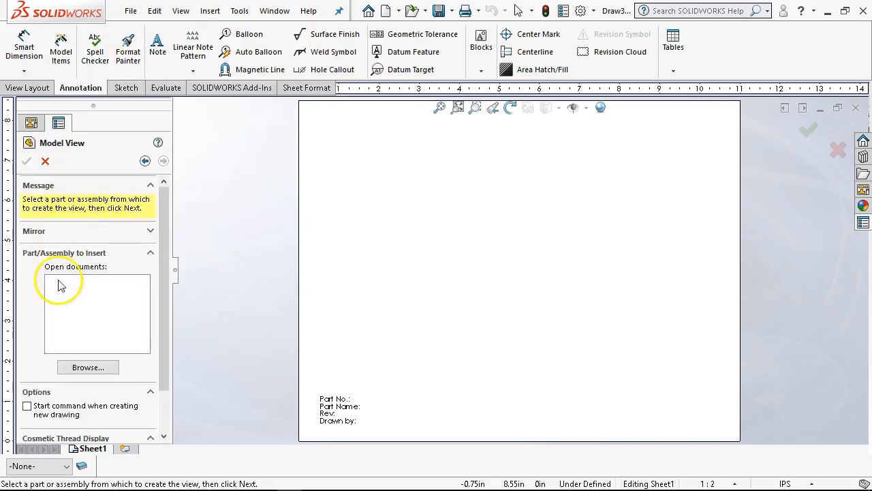
pyautogui.click(88, 368)
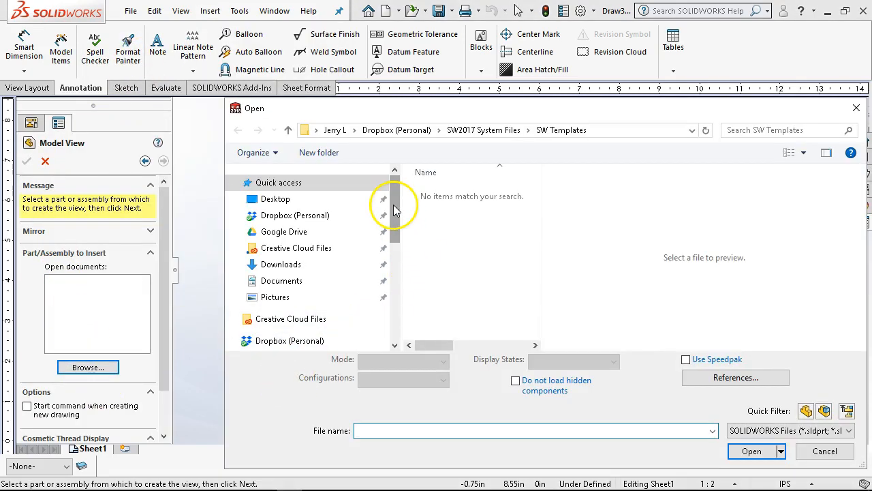
pyautogui.click(325, 214)
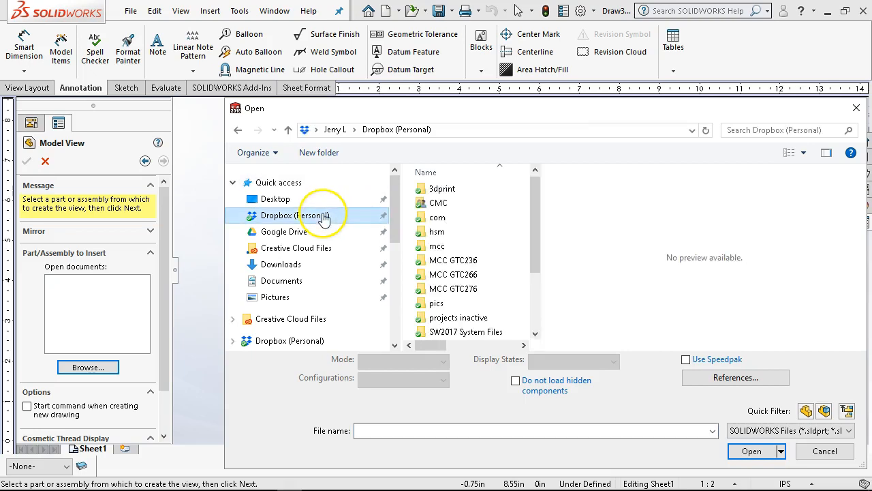
pyautogui.doubleClick(483, 272)
pyautogui.click(439, 222)
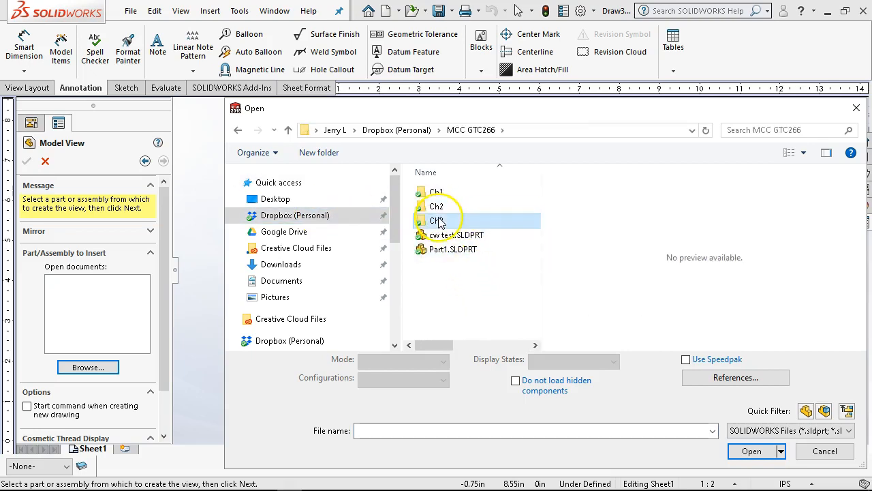
pyautogui.doubleClick(440, 222)
# Step: Open JL P3-28.SLDPRT, place its front view near the sheet's center, check the linked property note, and finish placing views
pyautogui.moveTo(537, 213); pyautogui.dragTo(523, 273)
pyautogui.scroll(-1, 448, 276)
pyautogui.click(453, 249)
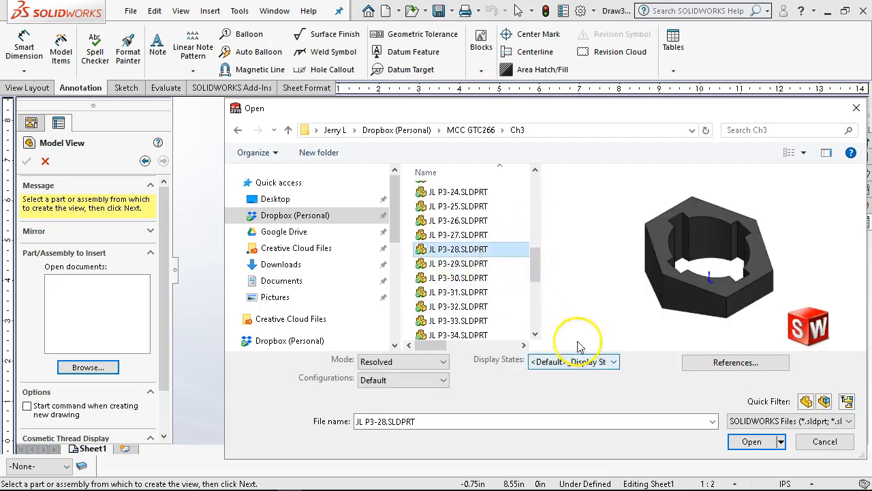
pyautogui.click(730, 441)
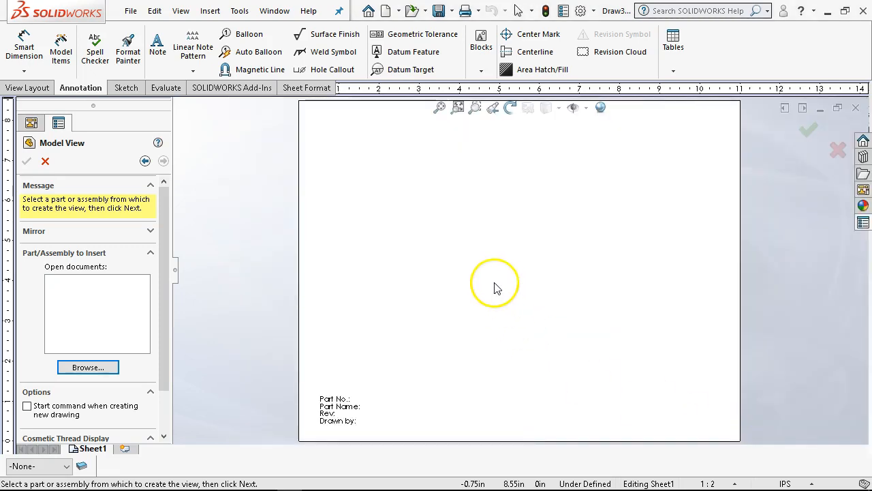
pyautogui.click(496, 256)
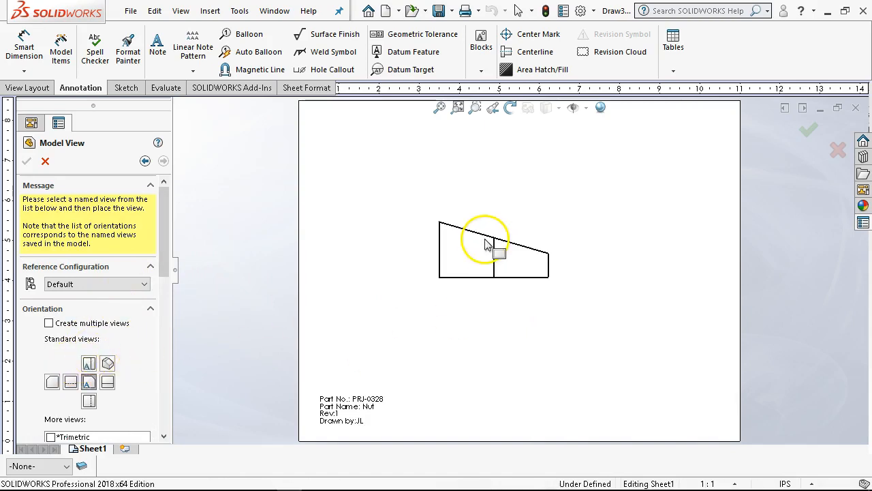
pyautogui.scroll(-2, 389, 403)
pyautogui.scroll(-2, 391, 400)
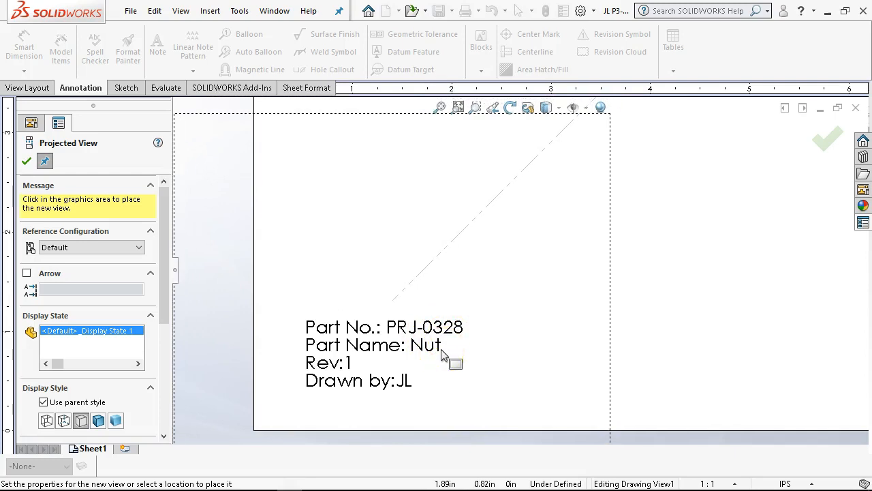
pyautogui.click(422, 371)
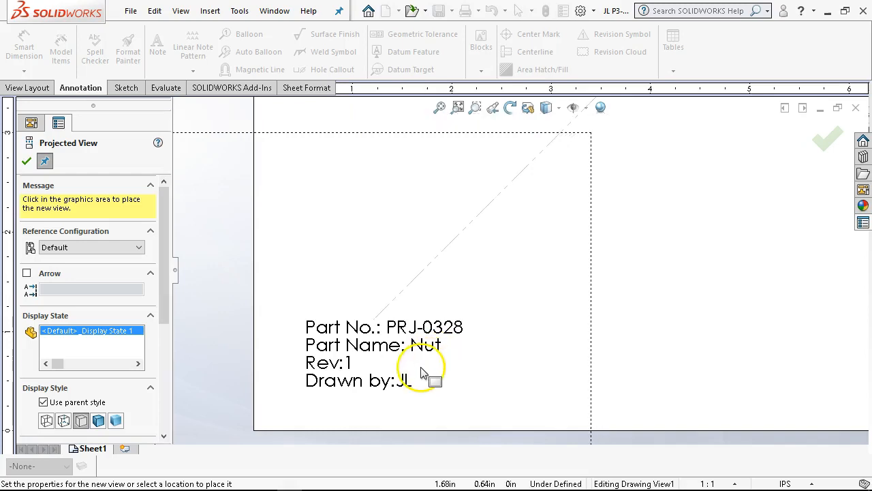
pyautogui.scroll(4, 658, 312)
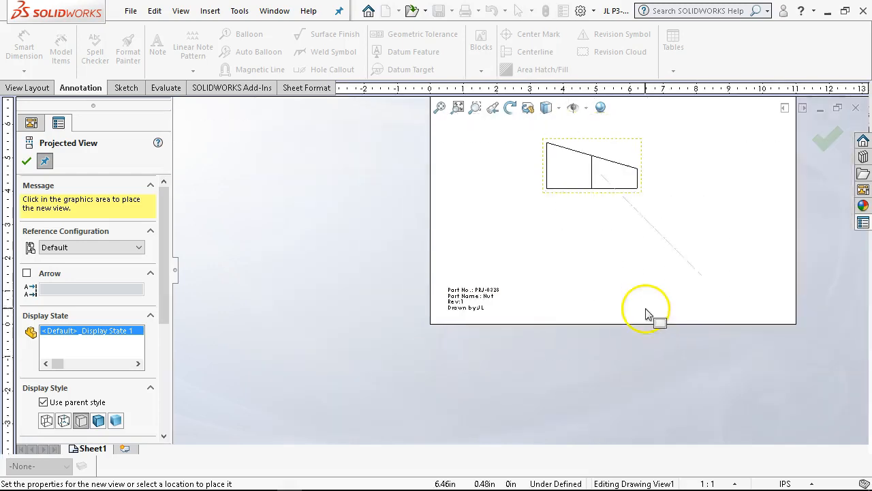
pyautogui.click(26, 161)
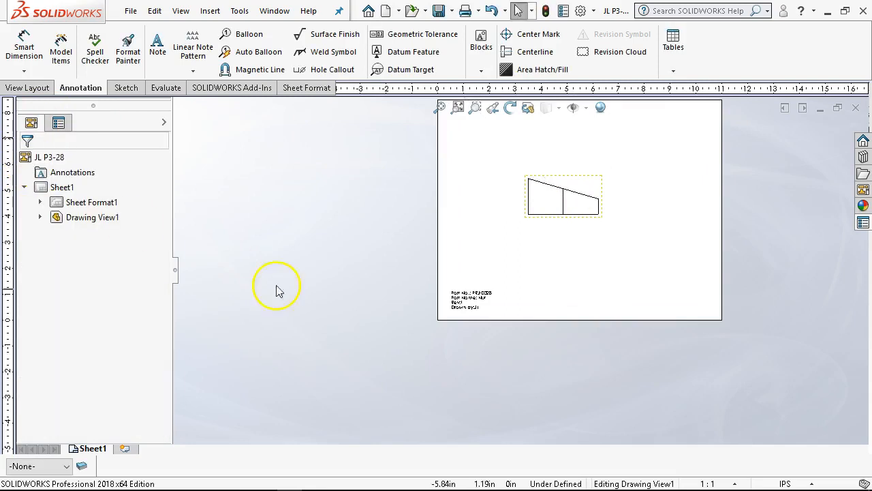
# Step: Add a second sheet to the drawing, and close the drawing without saving it
pyautogui.click(123, 449)
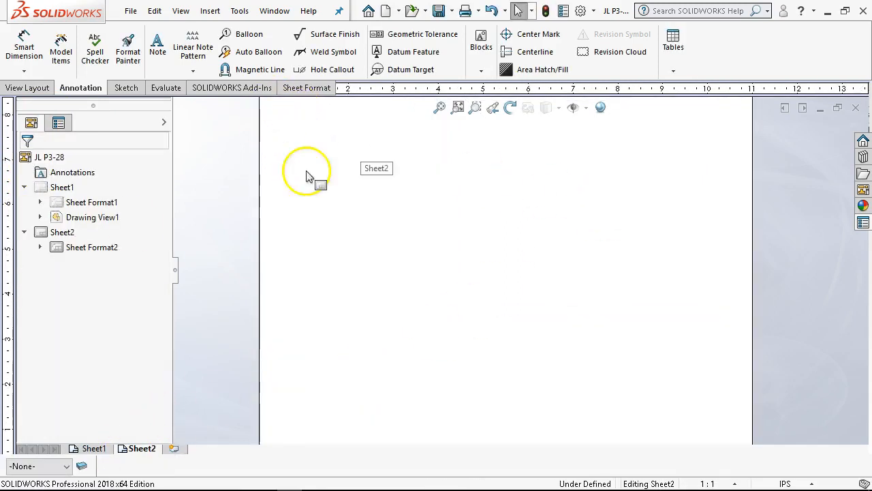
pyautogui.click(853, 109)
pyautogui.click(418, 266)
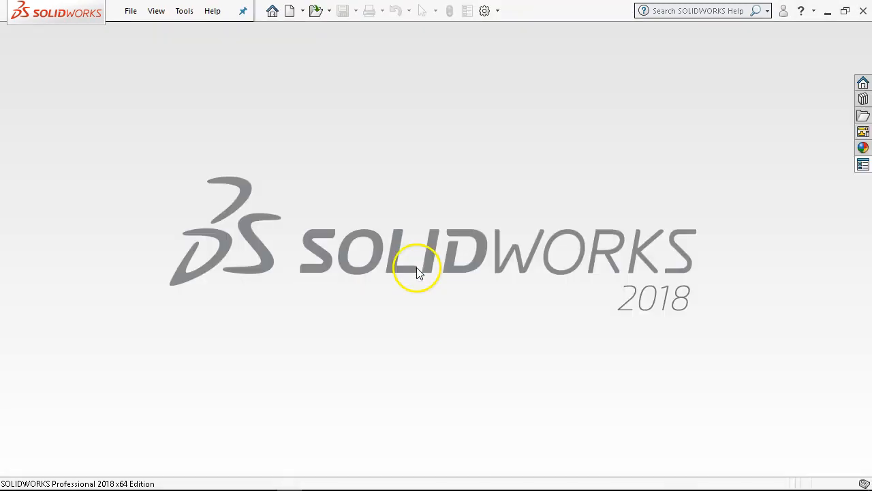
# Step: Open the recent file Text A Land.slddrt and check its sheet format path in the sheet properties without changing anything
pyautogui.click(128, 11)
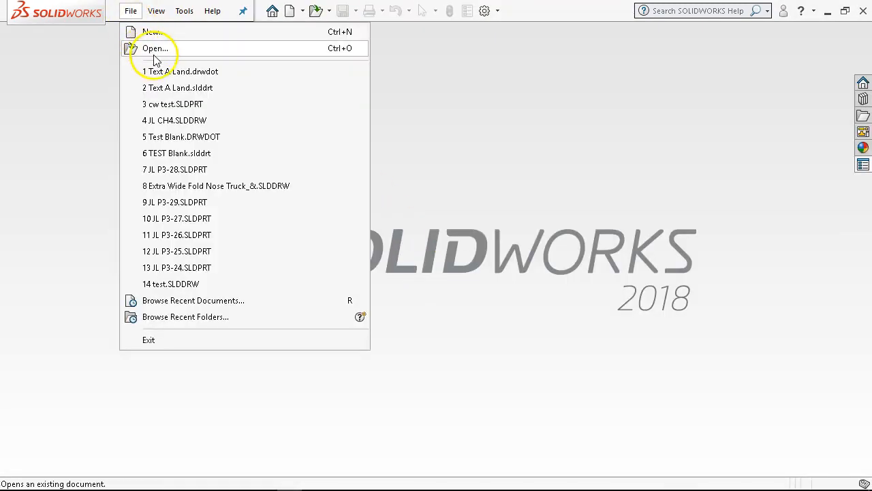
pyautogui.click(178, 88)
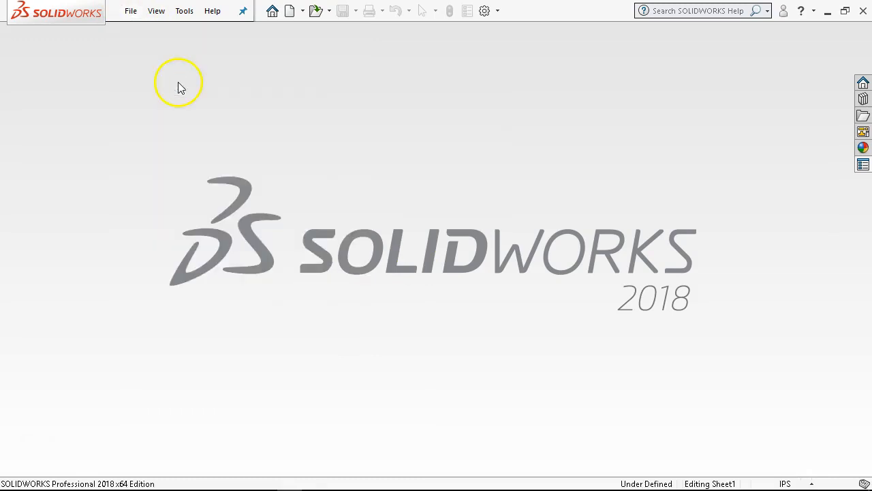
pyautogui.rightClick(438, 230)
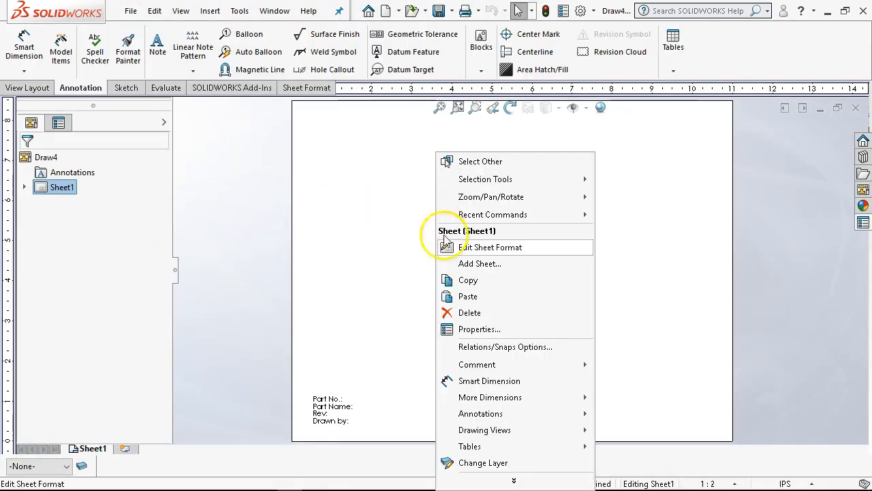
pyautogui.click(491, 332)
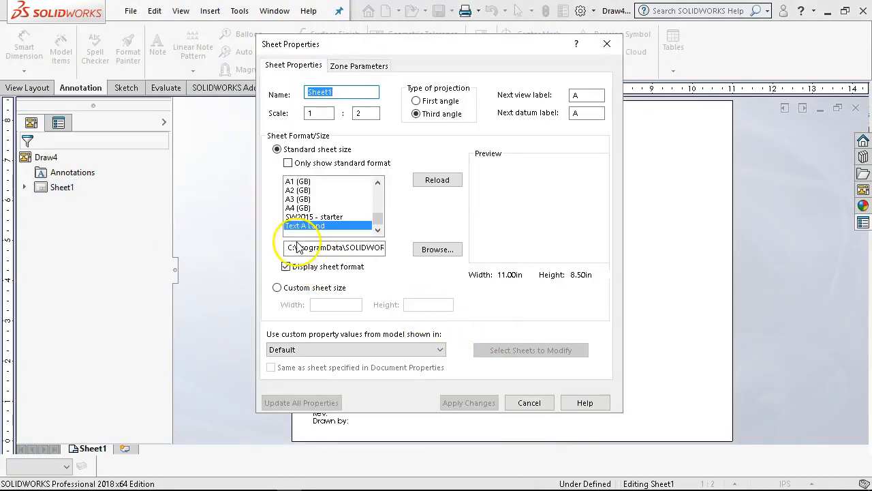
pyautogui.moveTo(314, 248); pyautogui.dragTo(407, 249)
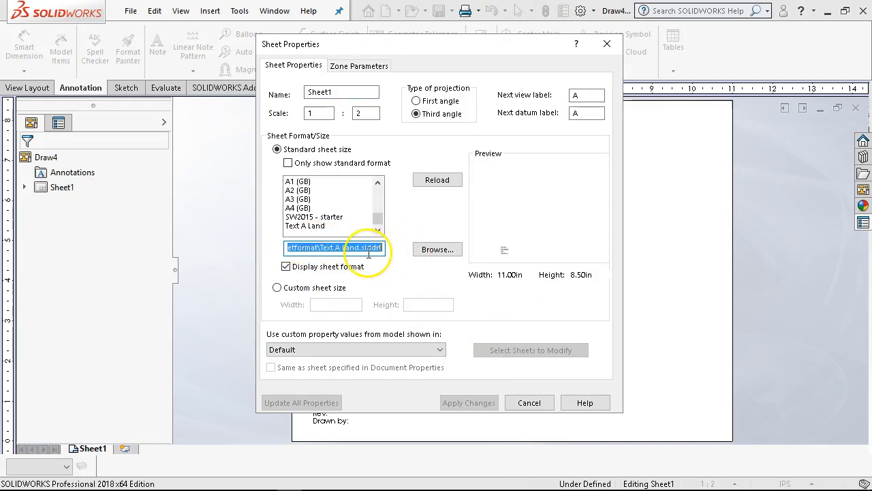
pyautogui.click(529, 403)
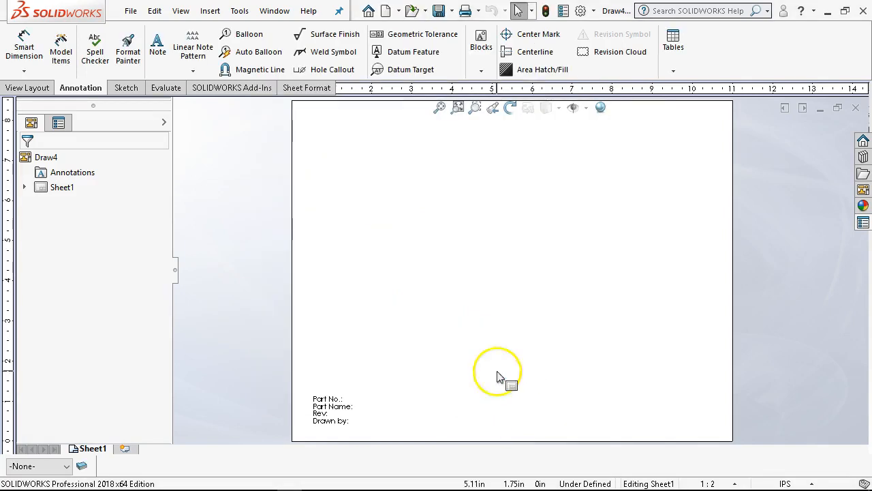
# Step: Reload the Text A Land sheet format in the properties of Sheet1 and apply the changes
pyautogui.rightClick(387, 207)
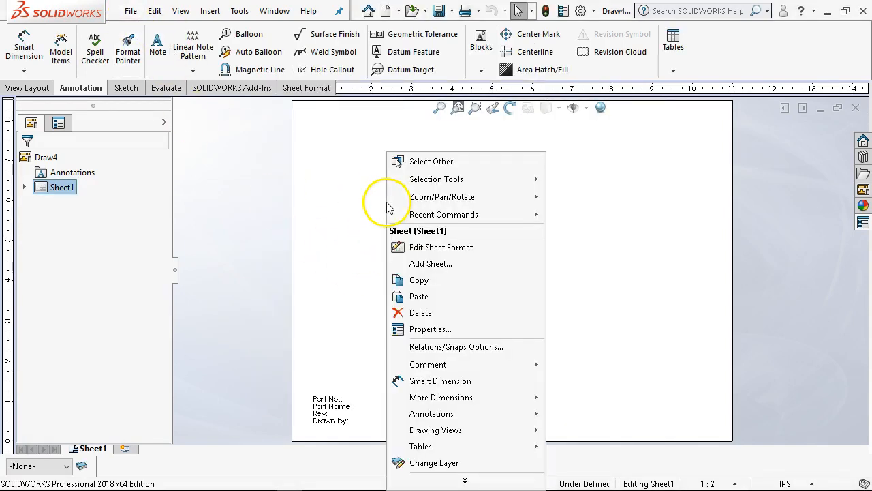
pyautogui.click(443, 329)
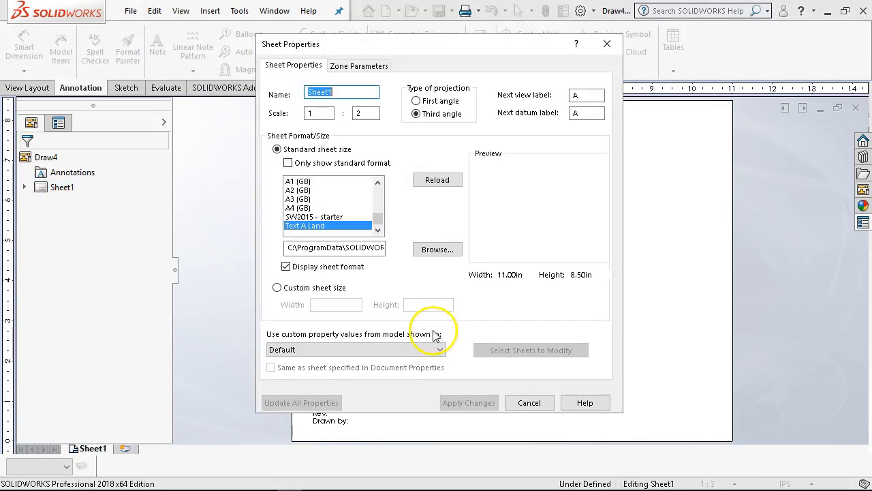
pyautogui.click(339, 227)
pyautogui.click(418, 180)
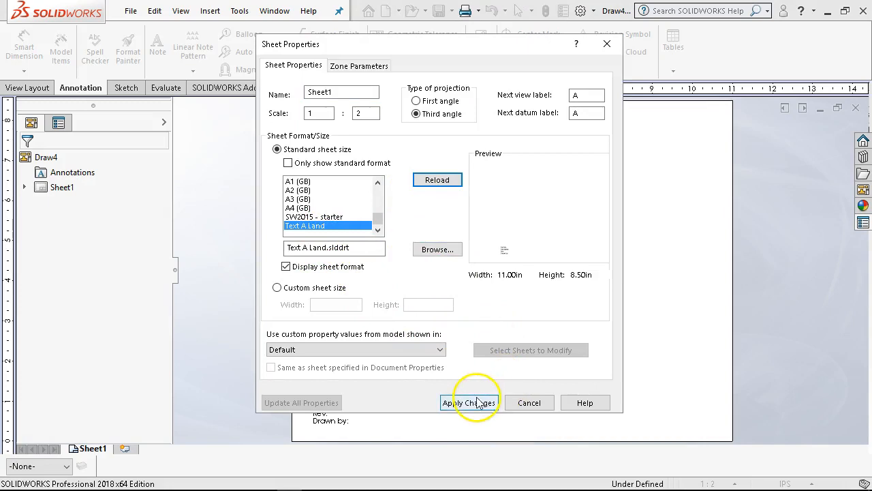
pyautogui.click(470, 404)
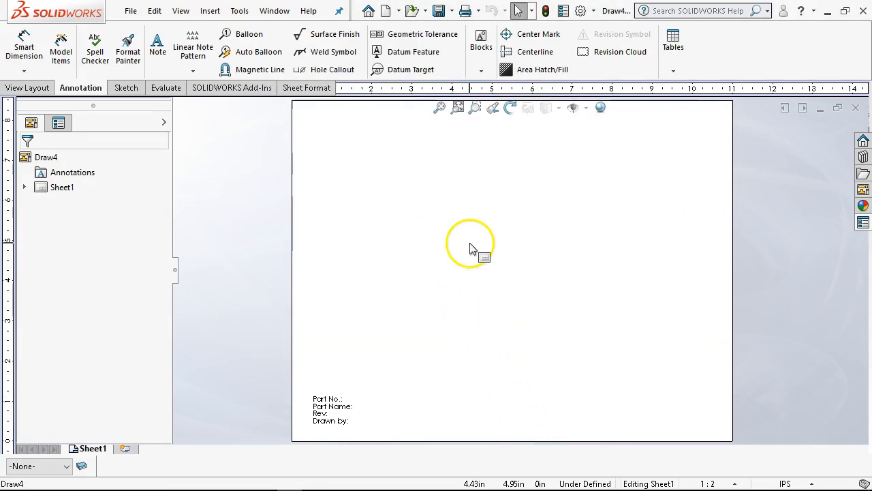
# Step: Start saving the drawing with the file type Drawing Templates (*.drwdot)
pyautogui.click(437, 11)
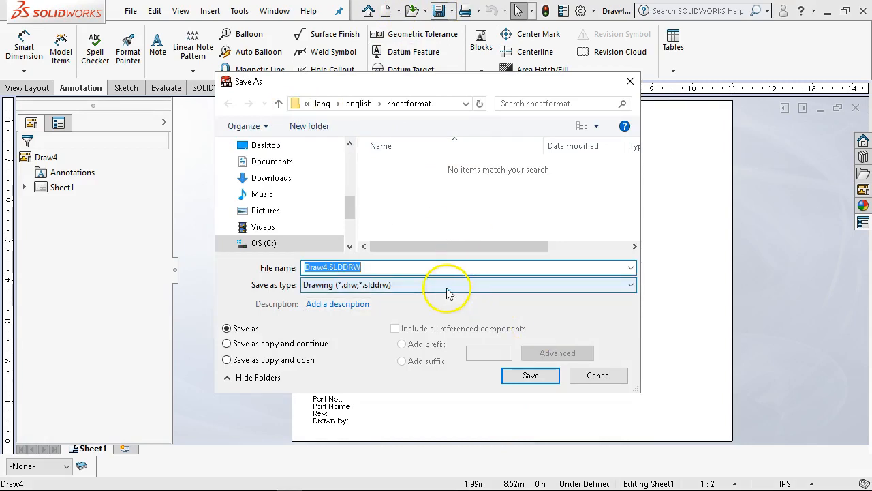
pyautogui.click(449, 287)
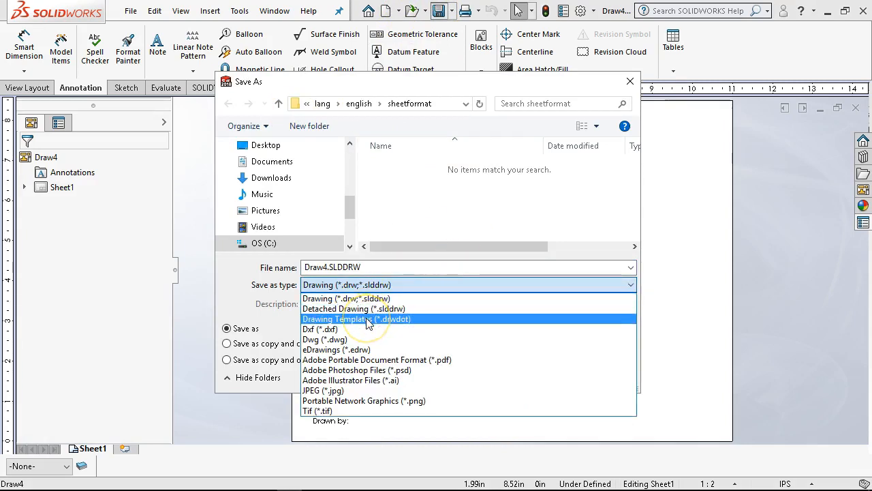
pyautogui.click(367, 319)
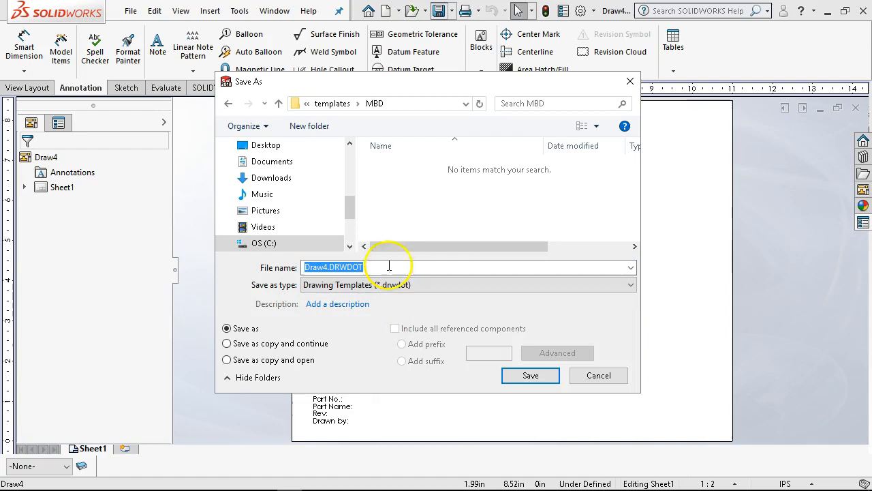
# Step: Browse to the SW Templates folder inside SW2017 System Files in Dropbox (Personal) for the template
pyautogui.moveTo(352, 204); pyautogui.dragTo(362, 86)
pyautogui.click(319, 188)
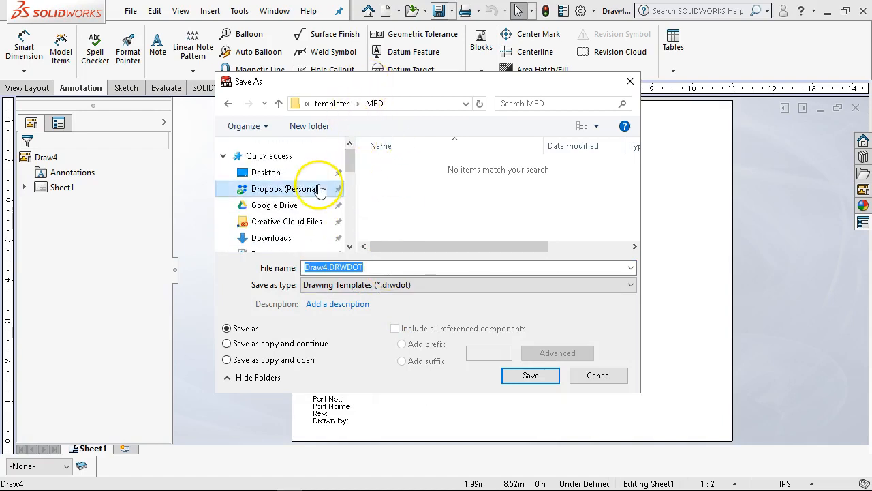
pyautogui.moveTo(638, 176); pyautogui.dragTo(636, 220)
pyautogui.doubleClick(442, 206)
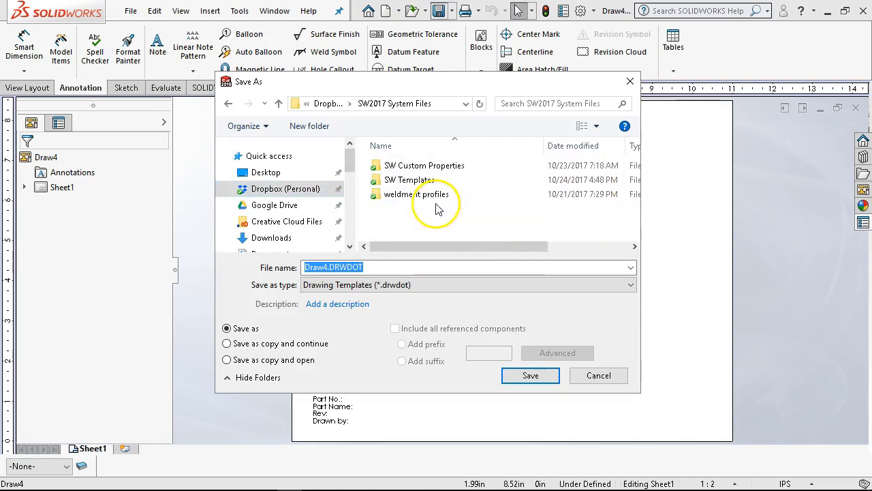
pyautogui.doubleClick(416, 178)
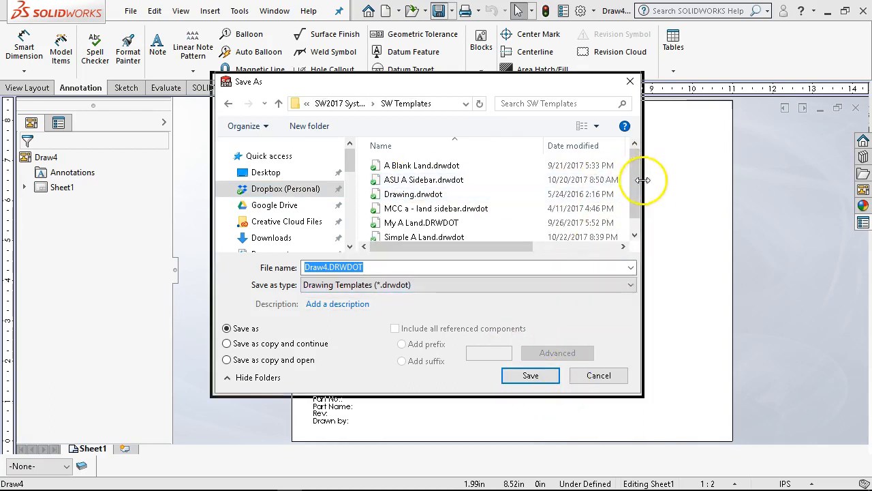
# Step: Save the drawing template as Text A Land.drwdot in the SW Templates folder, replacing the existing file
pyautogui.click(635, 235)
pyautogui.click(427, 235)
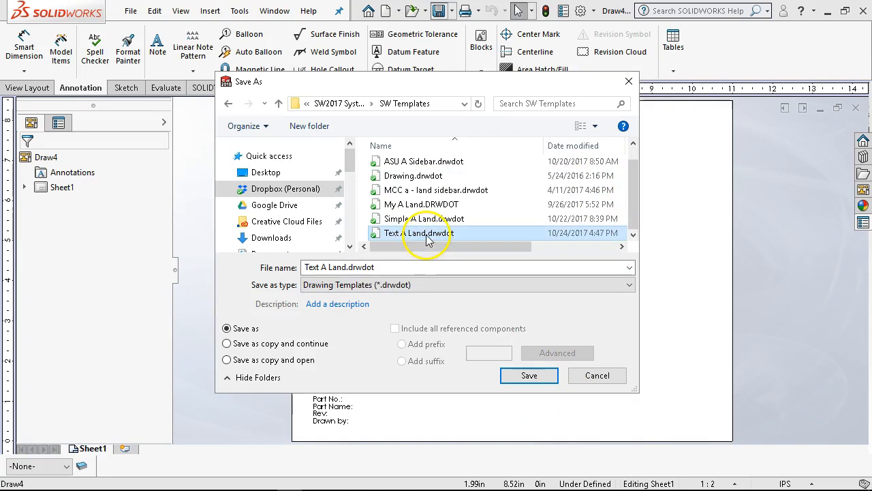
pyautogui.click(518, 377)
pyautogui.click(468, 253)
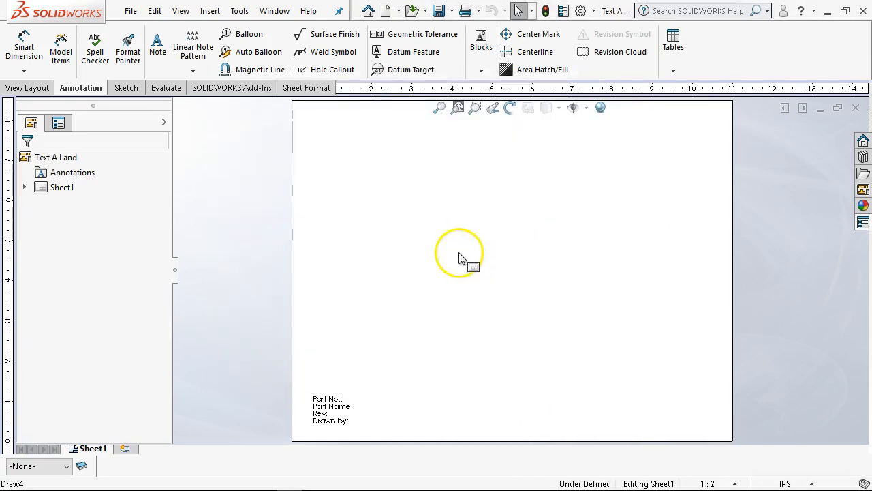
# Step: Save the sheet format as Text A Land.slddrt in the sheetformat folder, replacing the existing file
pyautogui.click(130, 11)
pyautogui.click(163, 137)
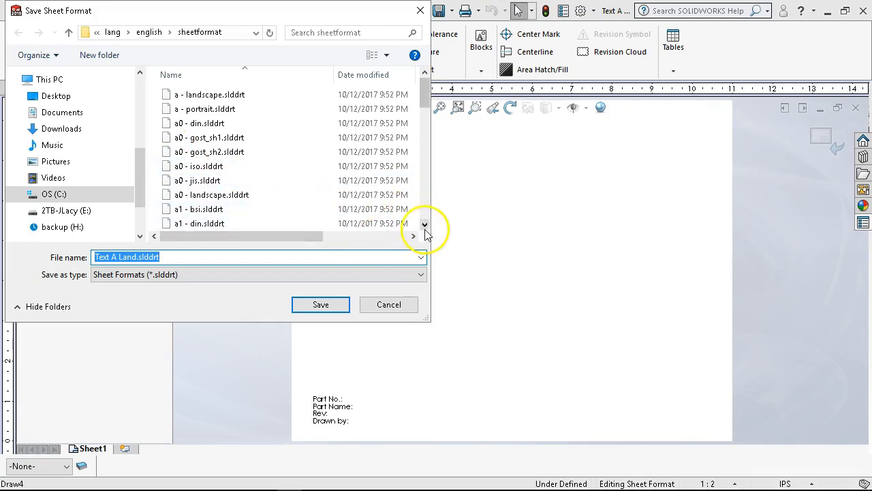
pyautogui.click(336, 306)
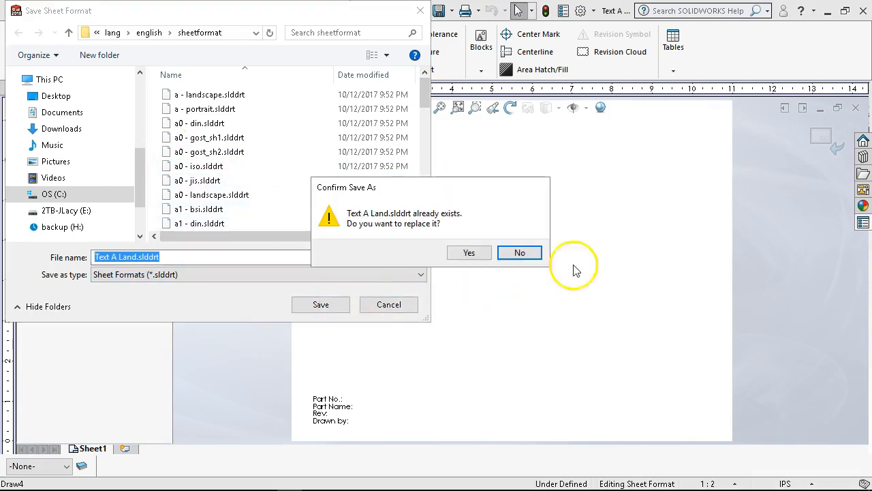
pyautogui.click(464, 252)
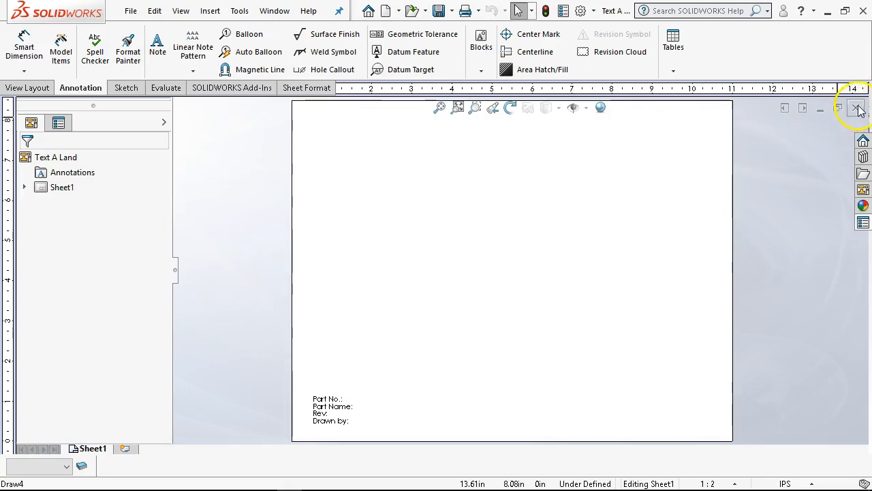
# Step: Close the template drawing and create a new drawing from the Text A Land template
pyautogui.click(857, 109)
pyautogui.click(290, 12)
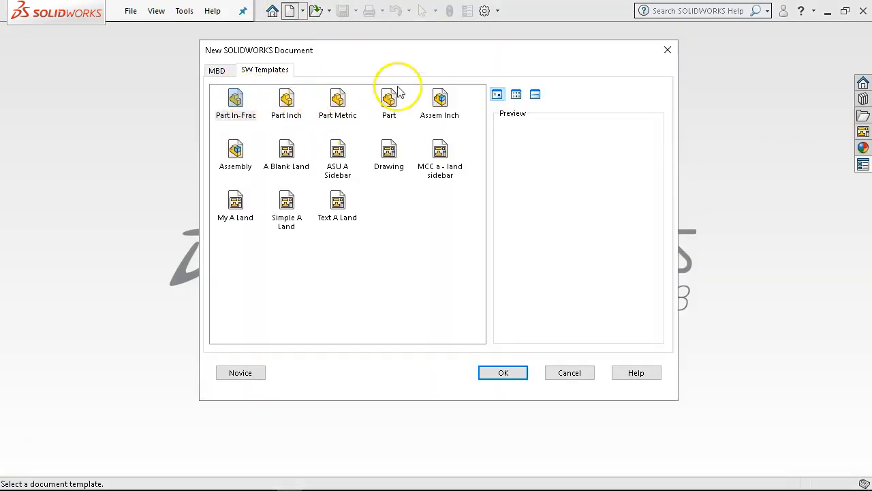
pyautogui.doubleClick(344, 223)
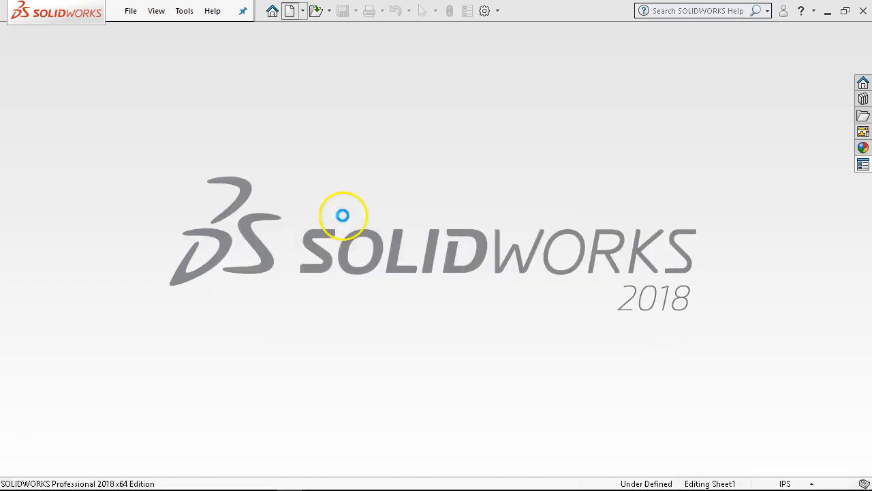
pyautogui.click(133, 11)
pyautogui.click(462, 163)
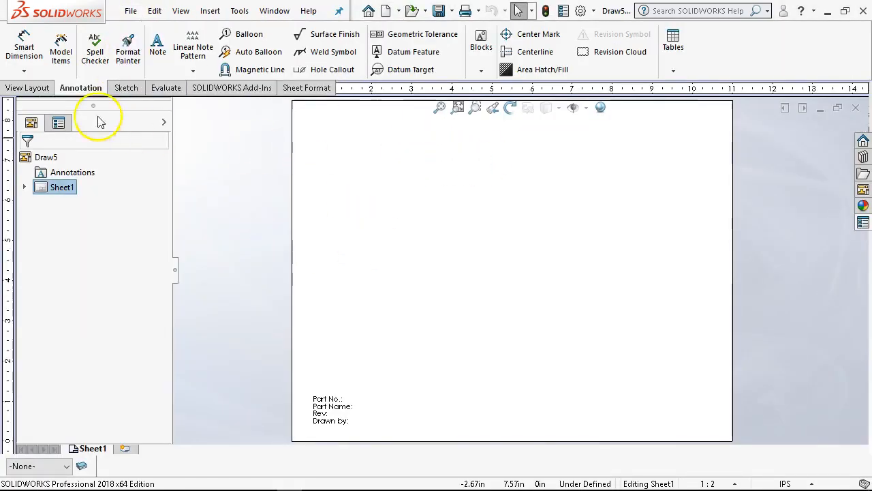
# Step: Start a model view and browse to the Ch3 folder inside MCC GTC266 in Dropbox (Personal)
pyautogui.click(32, 90)
pyautogui.click(57, 47)
pyautogui.click(83, 369)
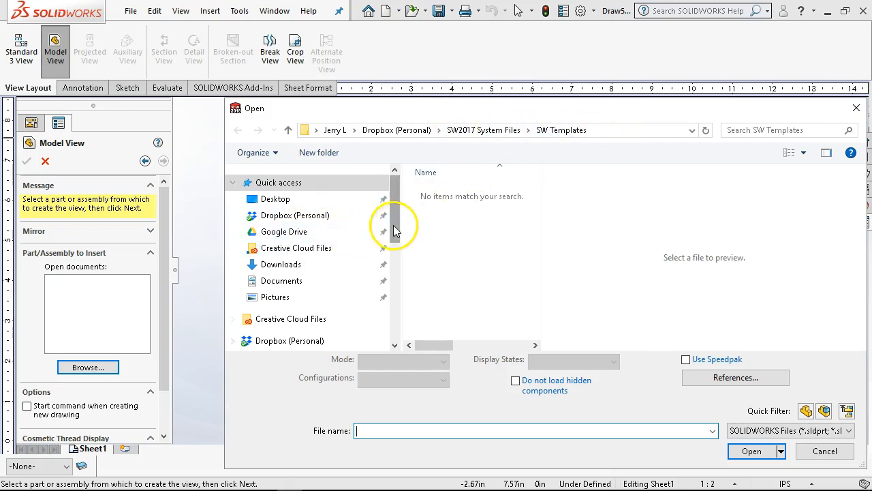
pyautogui.click(332, 216)
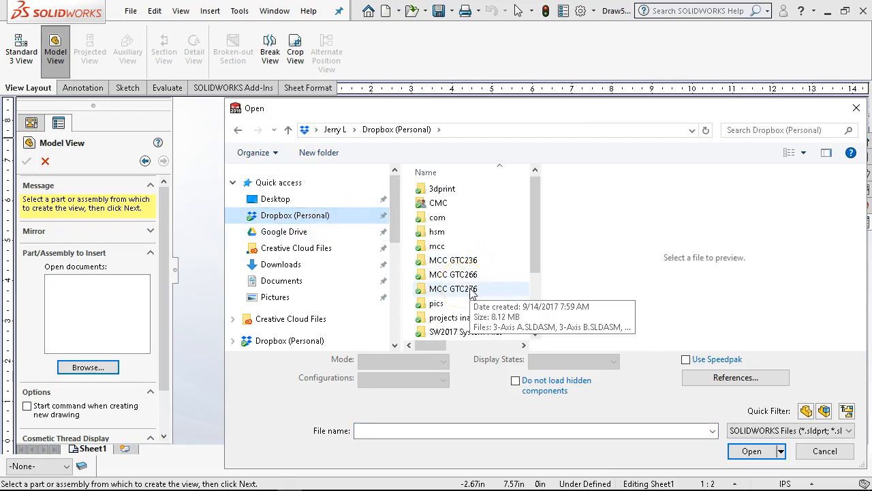
pyautogui.doubleClick(467, 274)
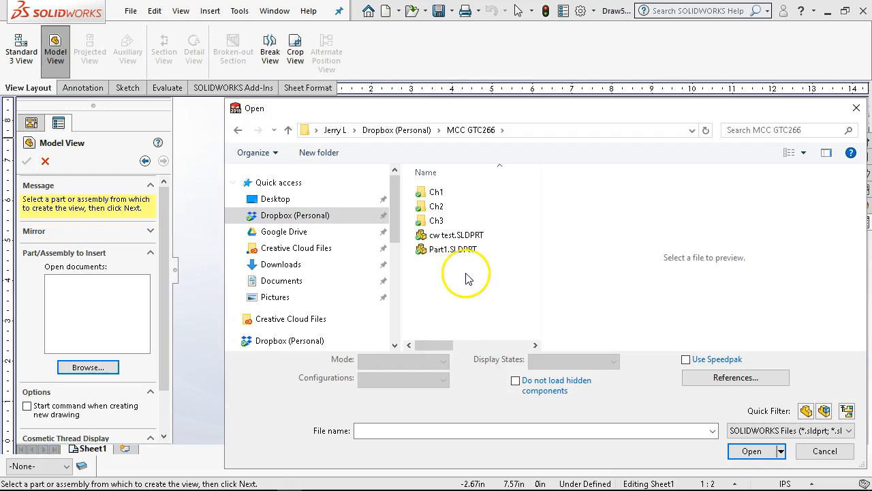
pyautogui.doubleClick(439, 220)
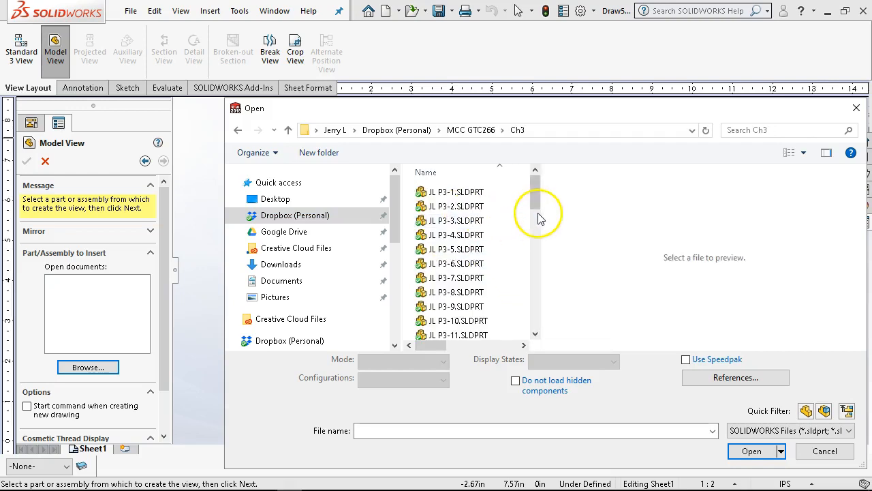
# Step: Place a single view of JL P3-28.SLDPRT in the middle of Sheet1 without adding projected views
pyautogui.moveTo(535, 210); pyautogui.dragTo(536, 273)
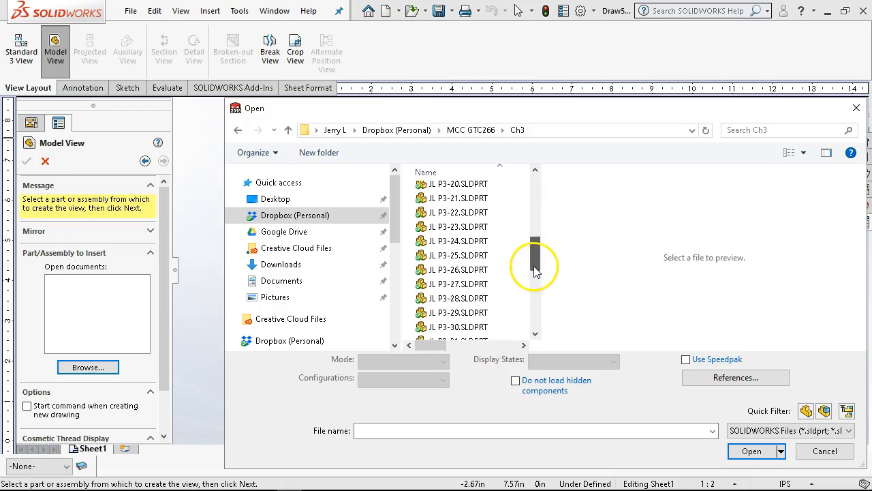
pyautogui.doubleClick(468, 294)
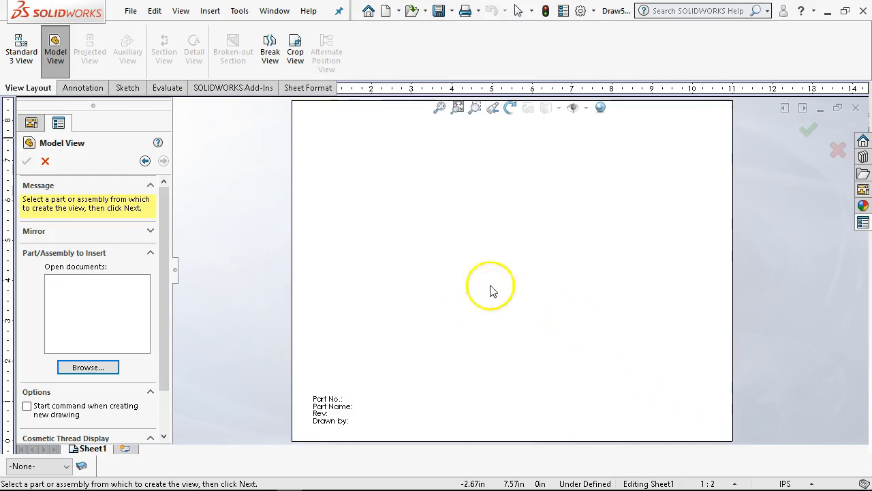
pyautogui.click(522, 269)
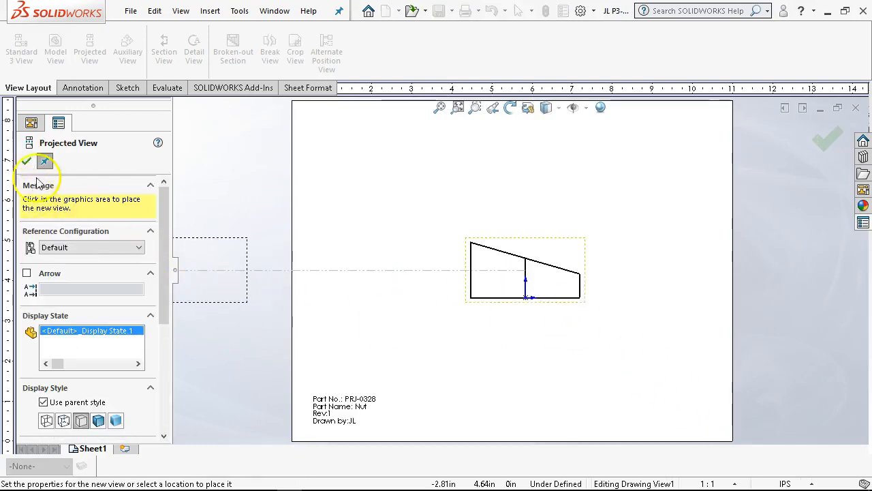
pyautogui.click(26, 160)
# Step: Add a second sheet to the drawing and place a model view of JL P3-29.SLDPRT on it
pyautogui.click(125, 448)
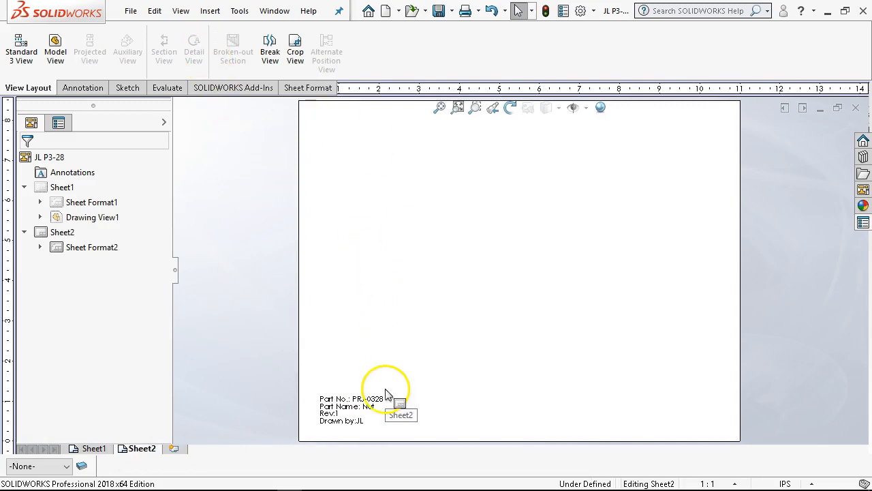
pyautogui.click(55, 49)
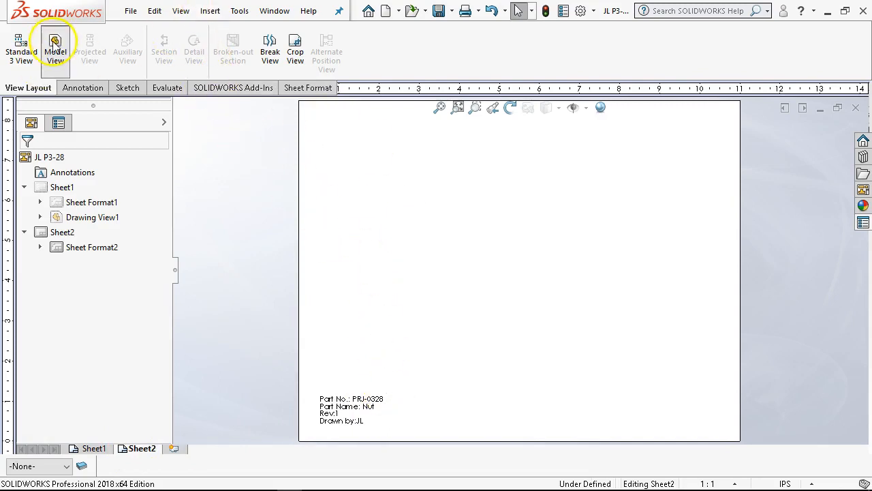
pyautogui.click(109, 369)
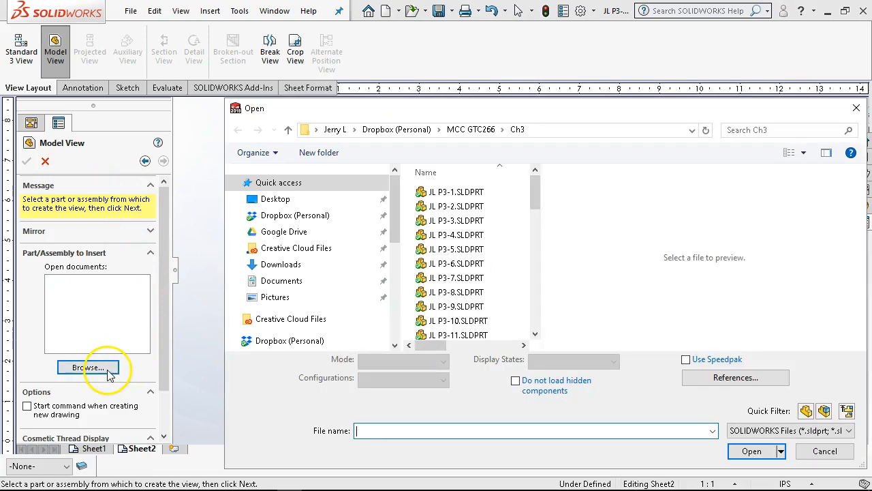
pyautogui.moveTo(541, 185); pyautogui.dragTo(546, 274)
pyautogui.click(484, 220)
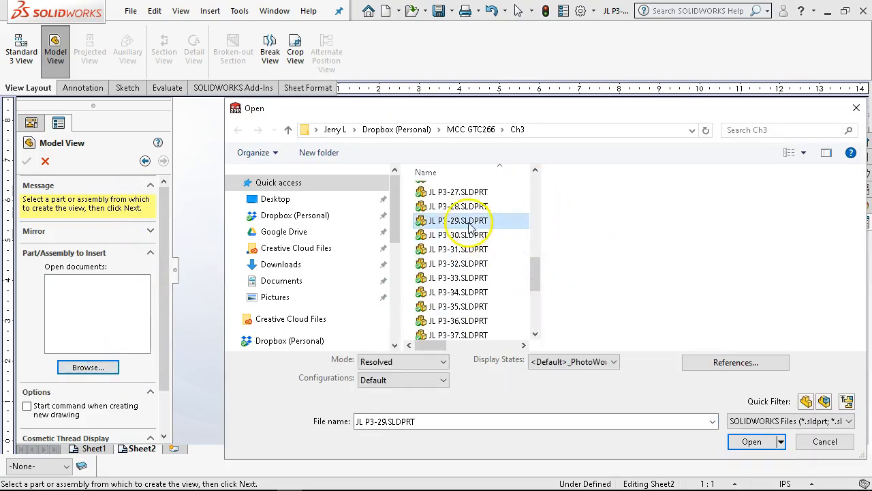
pyautogui.click(752, 451)
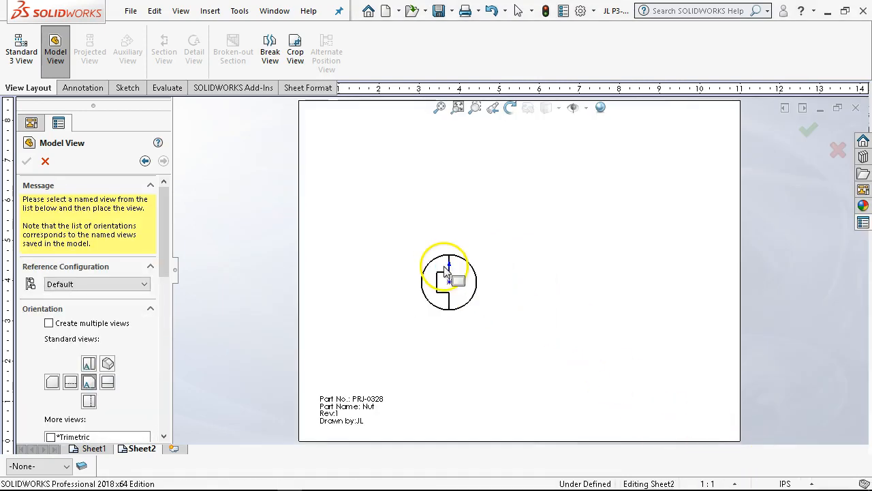
pyautogui.click(449, 281)
pyautogui.click(27, 163)
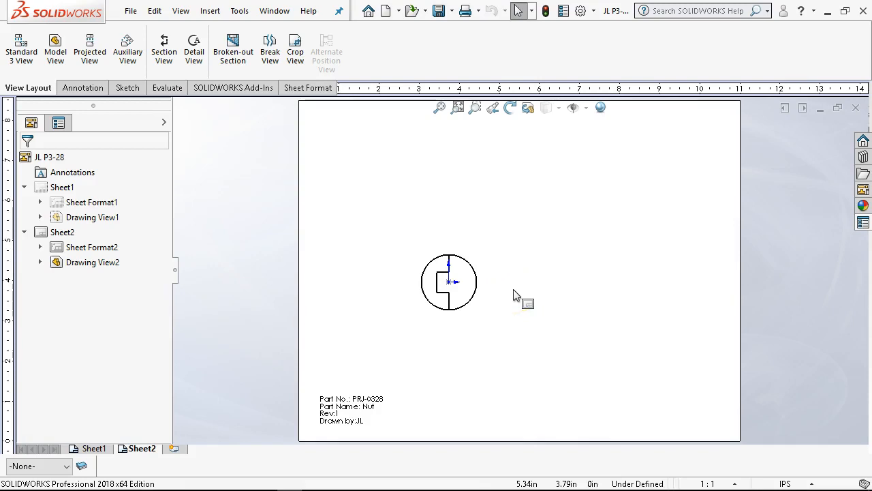
# Step: In the properties of Sheet2, turn off using the same custom property source as in Document Properties and apply the changes
pyautogui.scroll(-1, 436, 361)
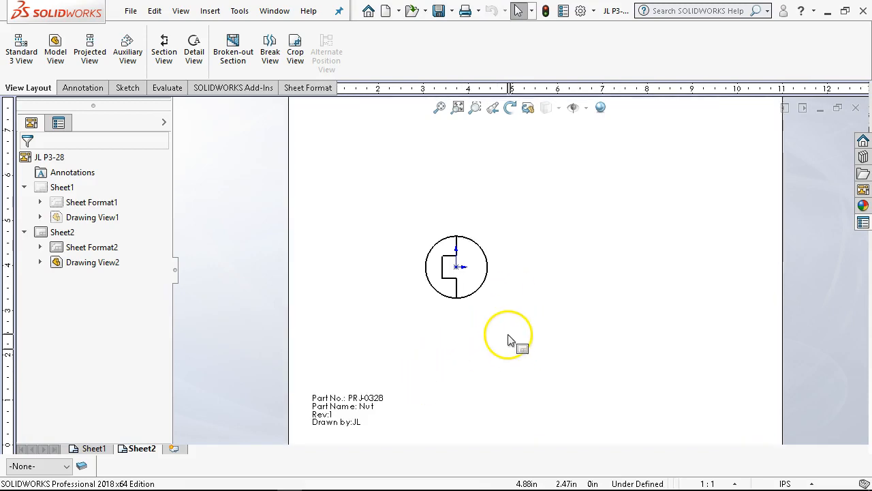
pyautogui.rightClick(513, 293)
pyautogui.click(538, 327)
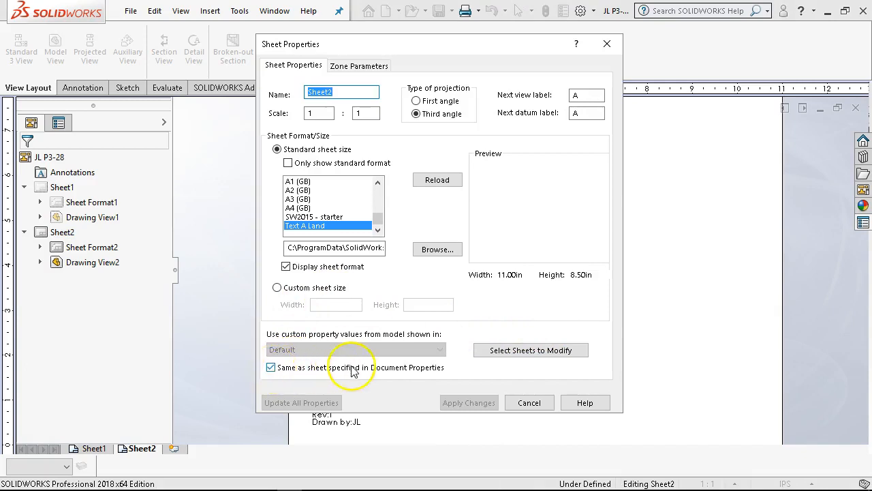
pyautogui.click(271, 368)
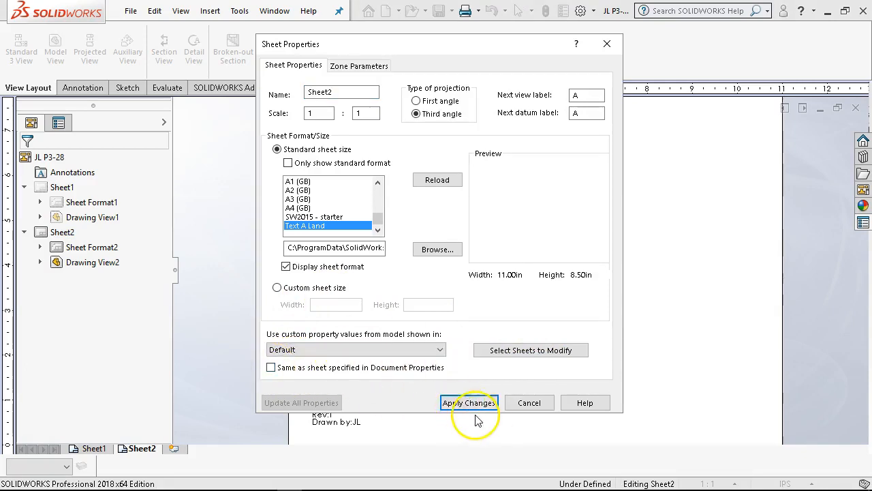
pyautogui.click(470, 403)
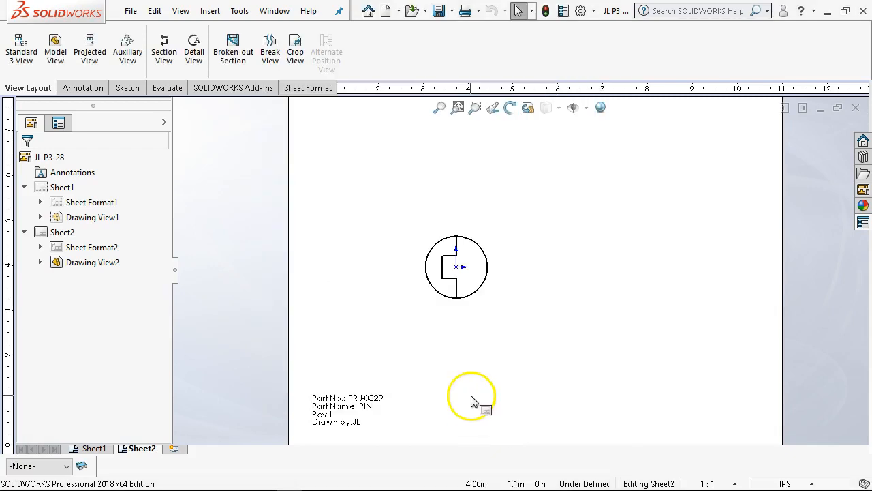
pyautogui.click(440, 107)
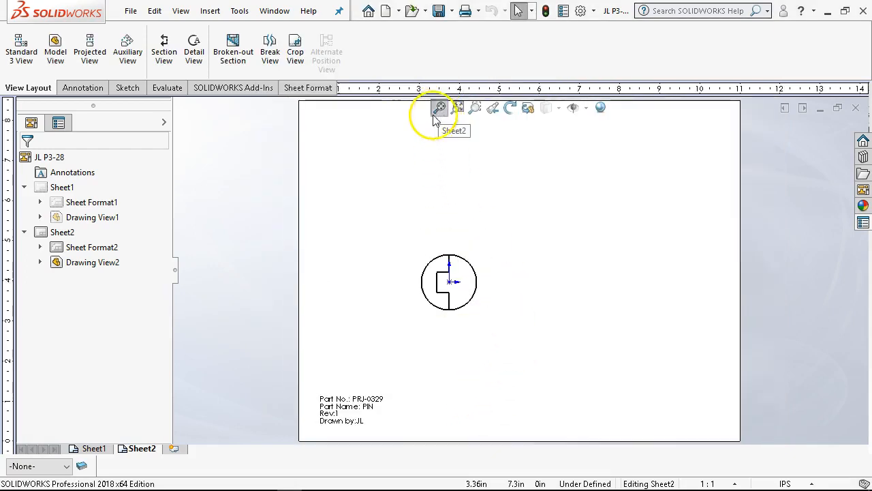
pyautogui.click(549, 271)
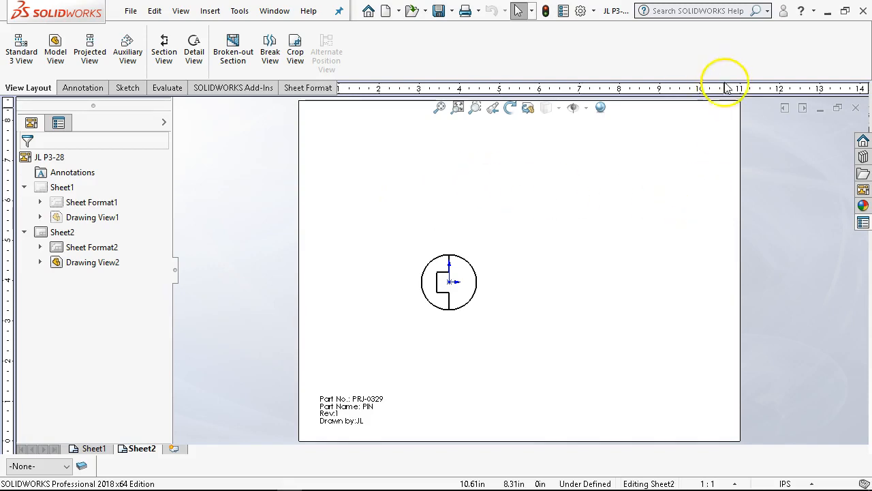
# Step: Close the test drawing without saving and open JL CH4.SLDDRW from the Ch3 folder
pyautogui.click(852, 107)
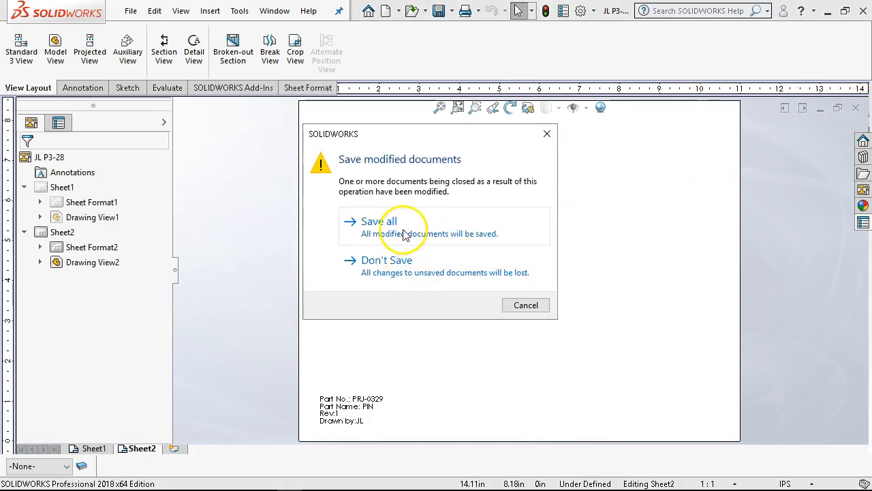
pyautogui.click(402, 270)
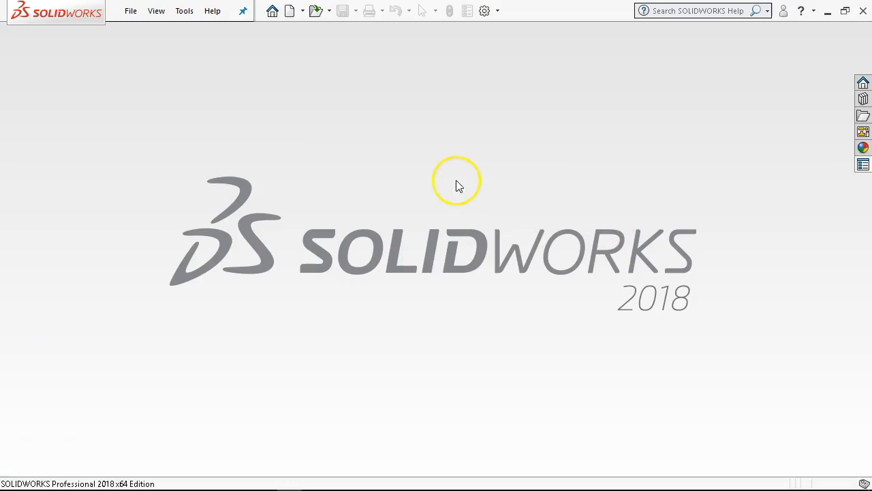
pyautogui.click(130, 11)
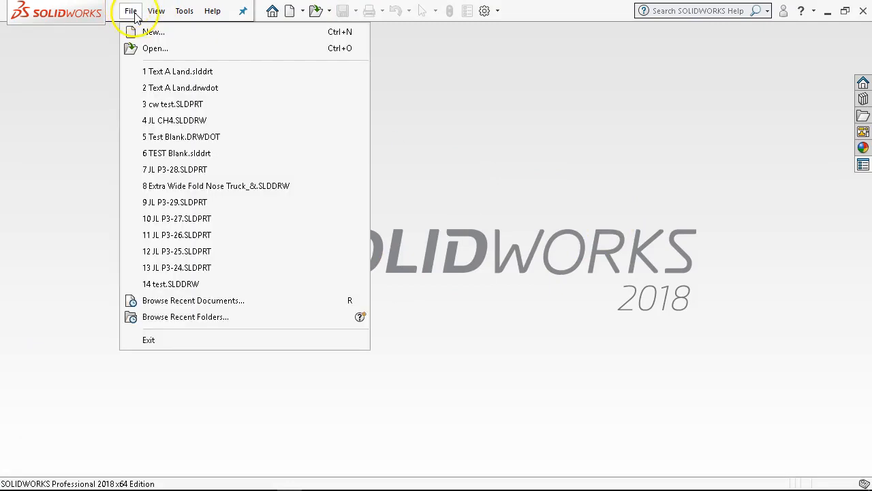
pyautogui.click(150, 49)
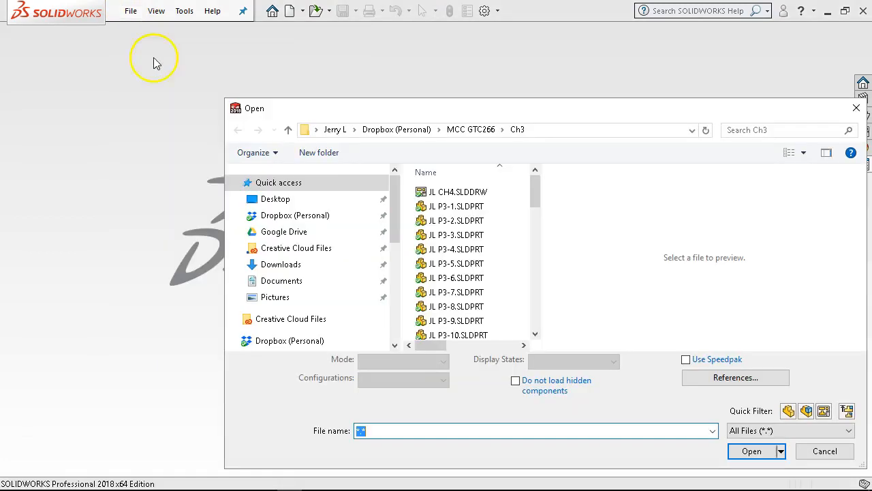
pyautogui.click(450, 192)
pyautogui.click(760, 445)
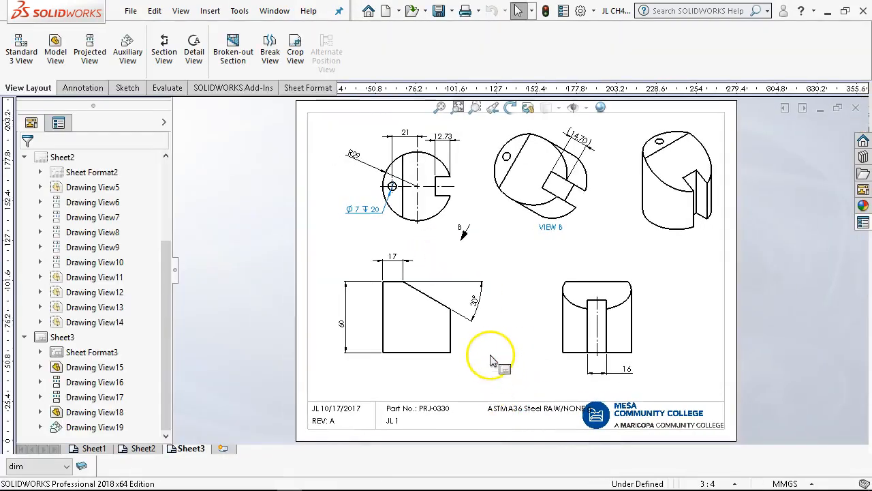
# Step: Check the custom property source setting in the properties of Sheet3 without changing anything
pyautogui.rightClick(508, 331)
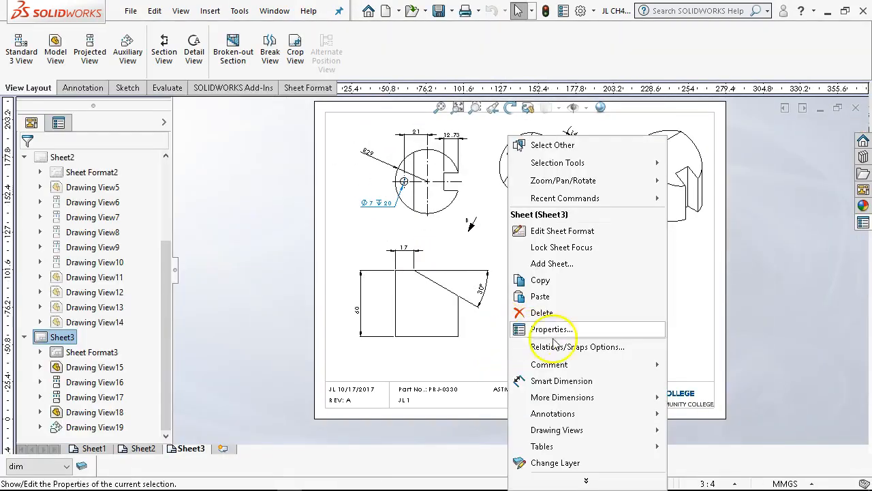
pyautogui.click(556, 329)
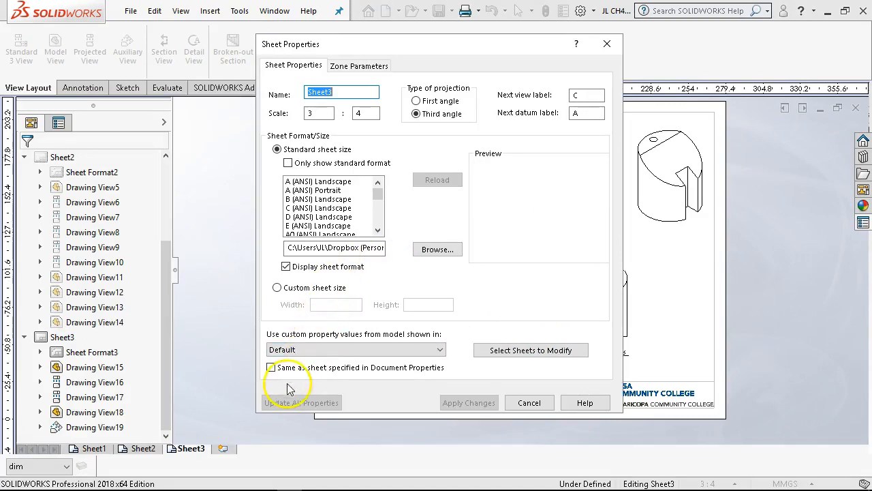
pyautogui.click(529, 402)
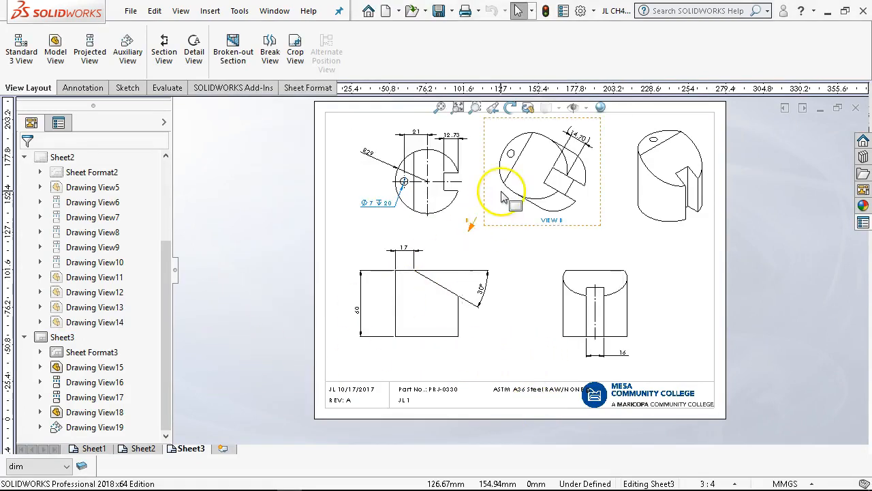
# Step: Check the sheet formats available in the properties of Sheet1 without changing anything
pyautogui.click(94, 450)
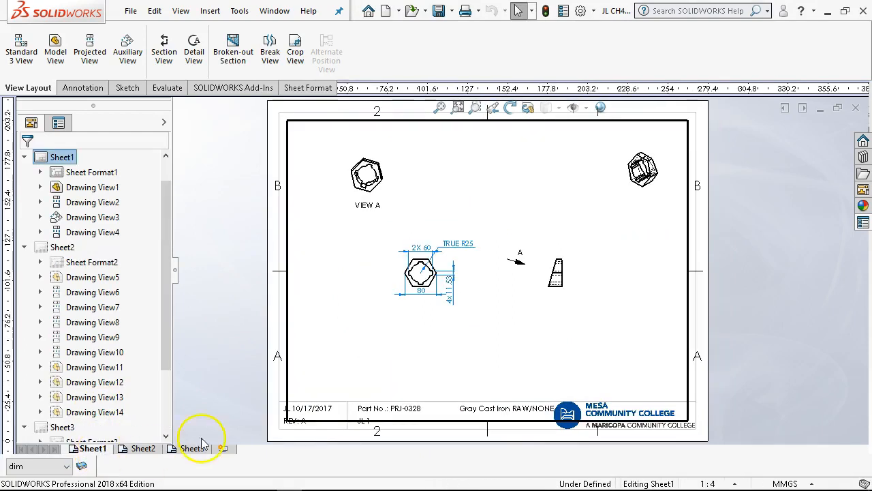
pyautogui.scroll(-1, 491, 361)
pyautogui.scroll(1, 491, 365)
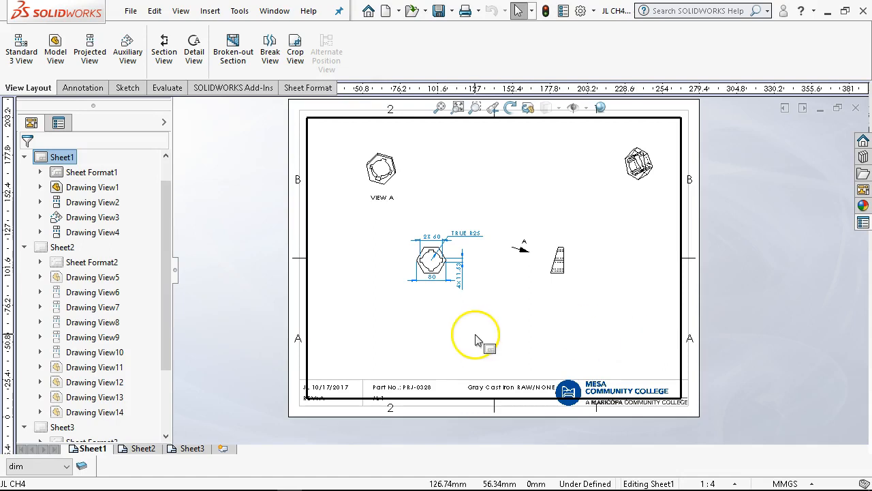
pyautogui.scroll(-1, 571, 334)
pyautogui.rightClick(557, 321)
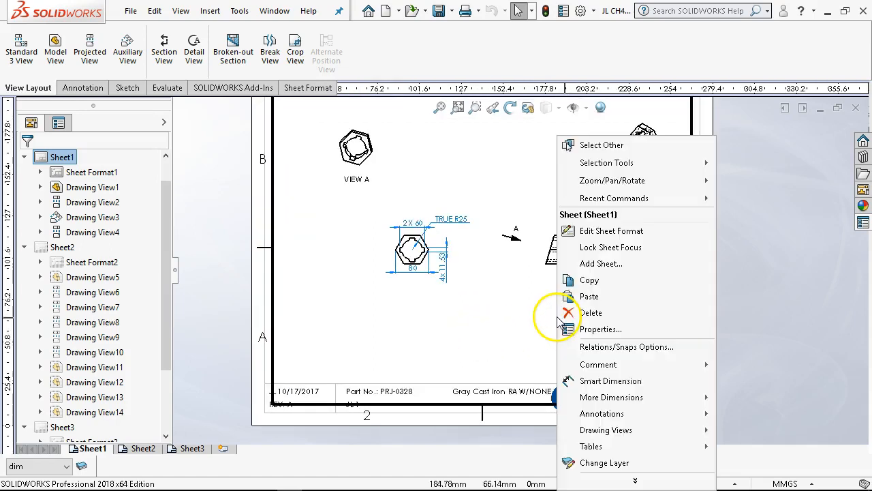
pyautogui.click(591, 330)
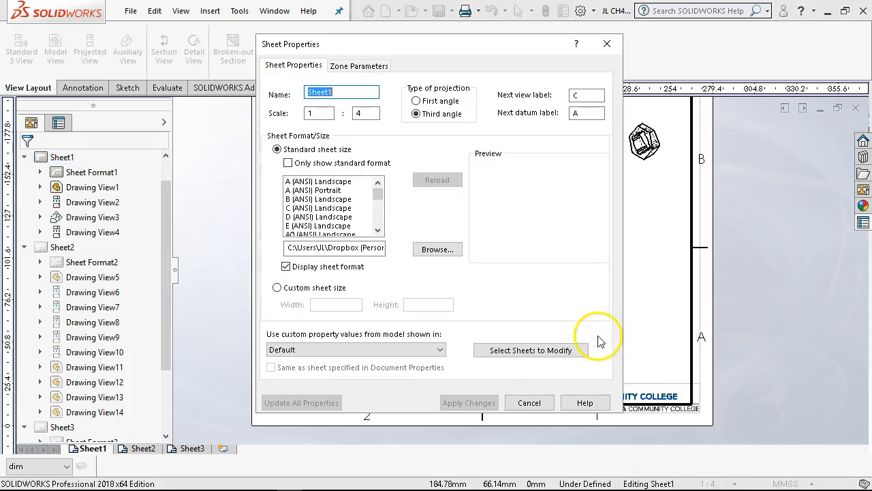
pyautogui.moveTo(382, 196)
pyautogui.mouseDown()
pyautogui.moveTo(377, 227)
pyautogui.moveTo(380, 195)
pyautogui.moveTo(376, 205)
pyautogui.mouseUp()
pyautogui.click(526, 402)
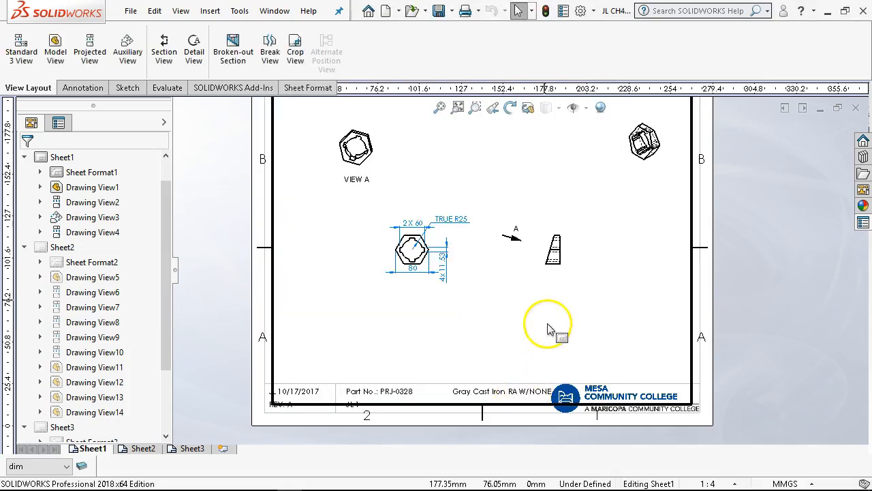
pyautogui.scroll(3, 514, 213)
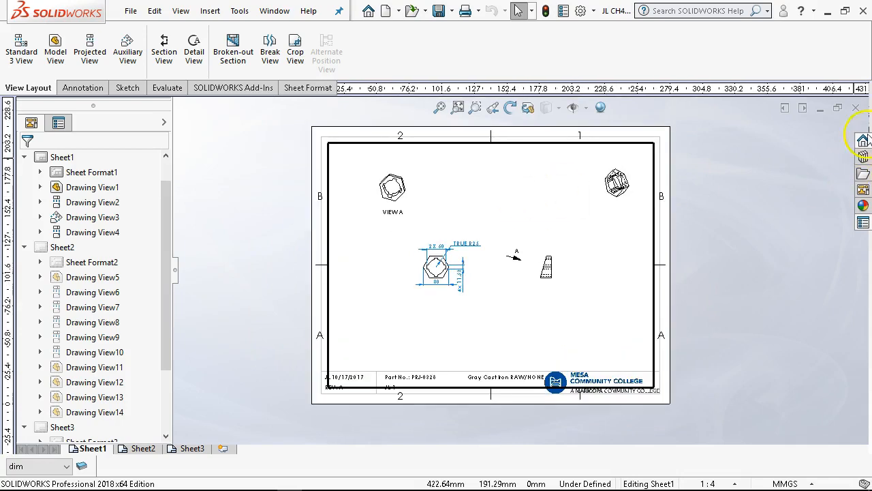
# Step: Close the drawing and move the MBD folder below the SW Templates folder in the Document Templates file locations
pyautogui.click(856, 109)
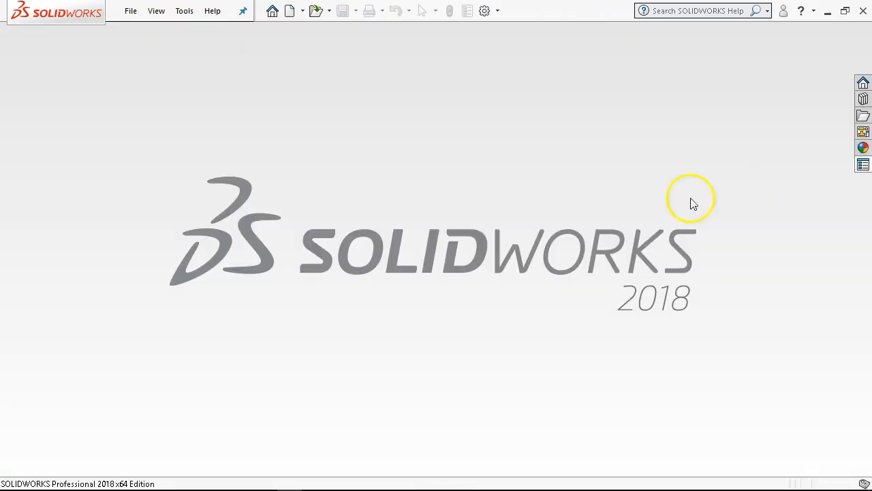
pyautogui.click(497, 11)
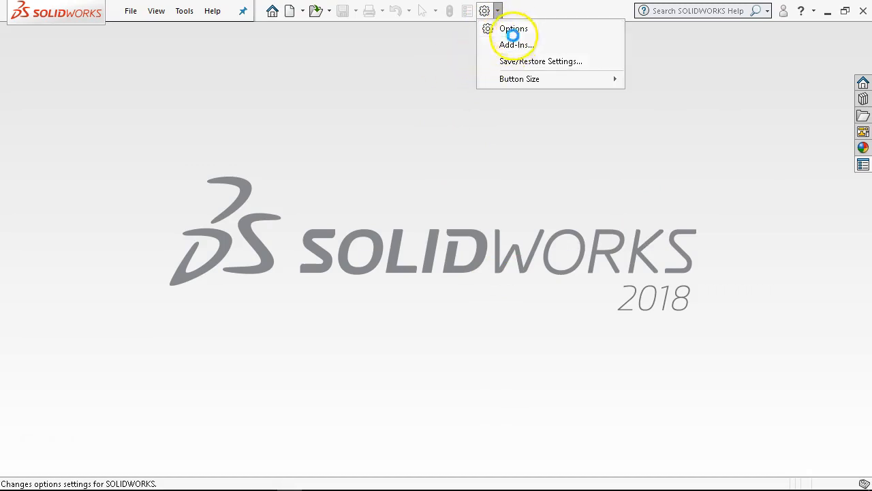
pyautogui.click(513, 29)
pyautogui.click(201, 228)
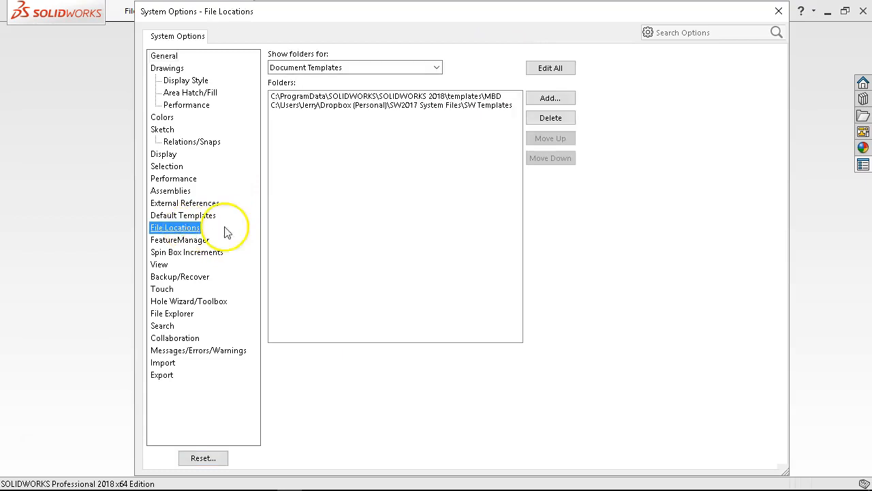
pyautogui.click(387, 98)
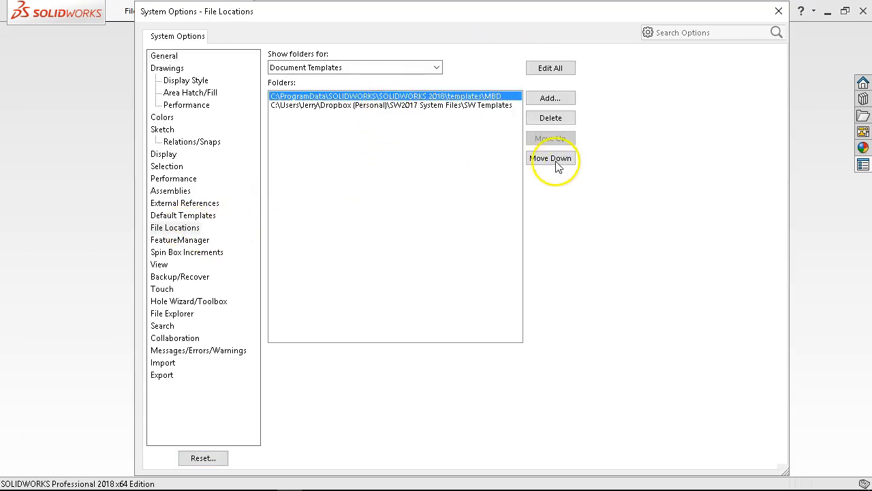
pyautogui.click(545, 158)
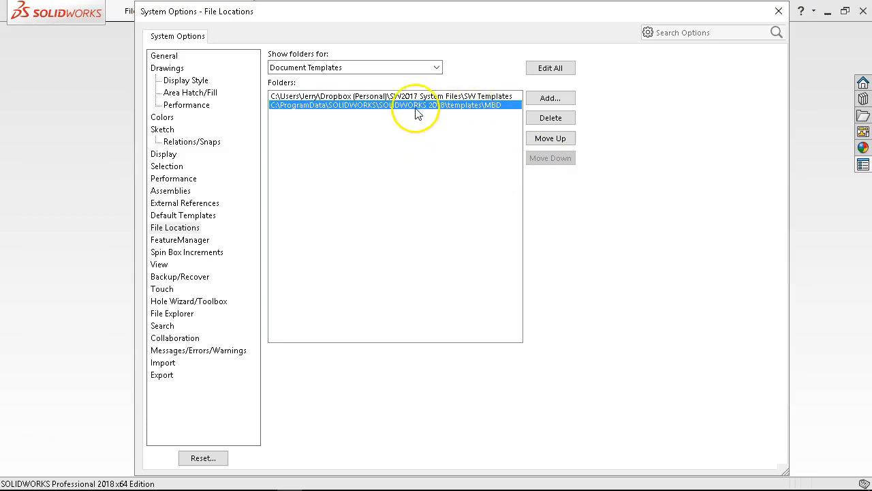
# Step: Add the SW Templates folder from SW2017 System Files in Dropbox (Personal) to the Sheet Formats file locations
pyautogui.click(437, 71)
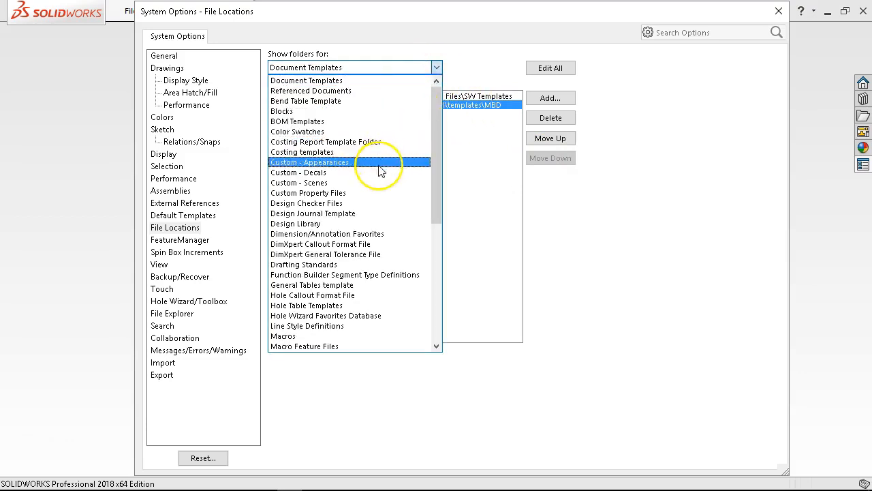
pyautogui.scroll(-4, 314, 253)
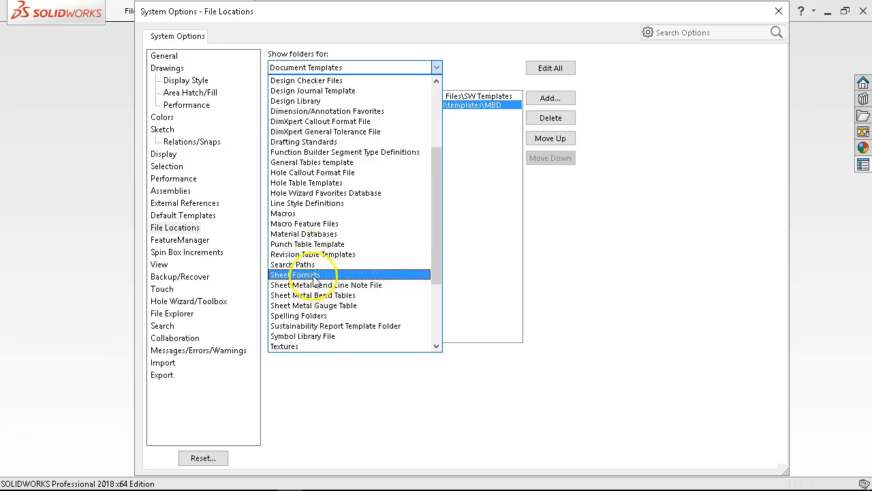
pyautogui.click(312, 274)
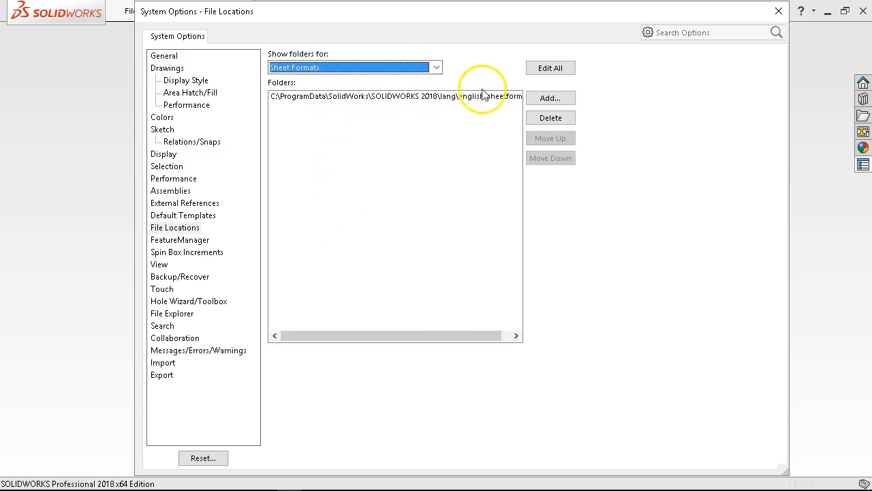
pyautogui.click(551, 98)
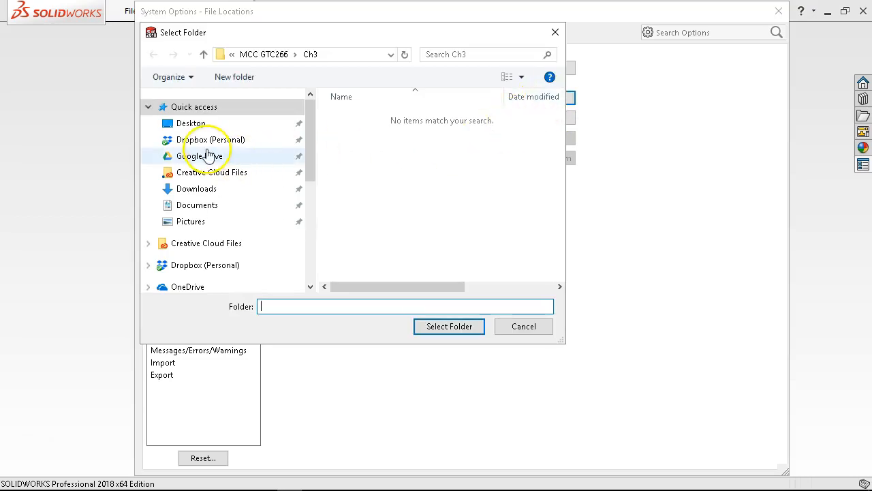
pyautogui.click(205, 140)
pyautogui.scroll(-1, 377, 251)
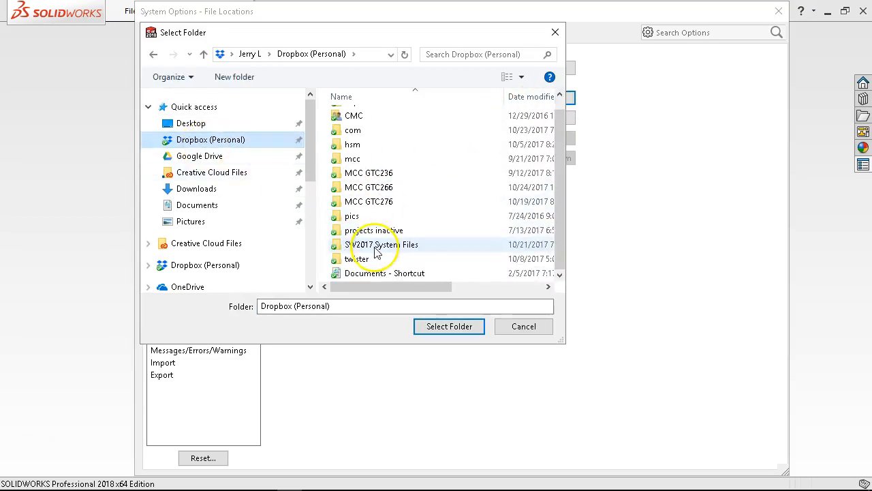
pyautogui.doubleClick(377, 248)
pyautogui.click(386, 120)
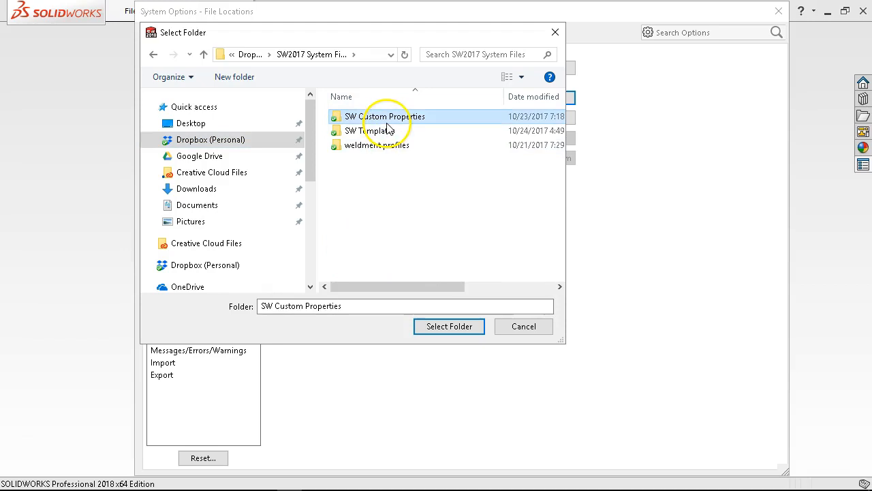
pyautogui.click(382, 129)
pyautogui.click(434, 328)
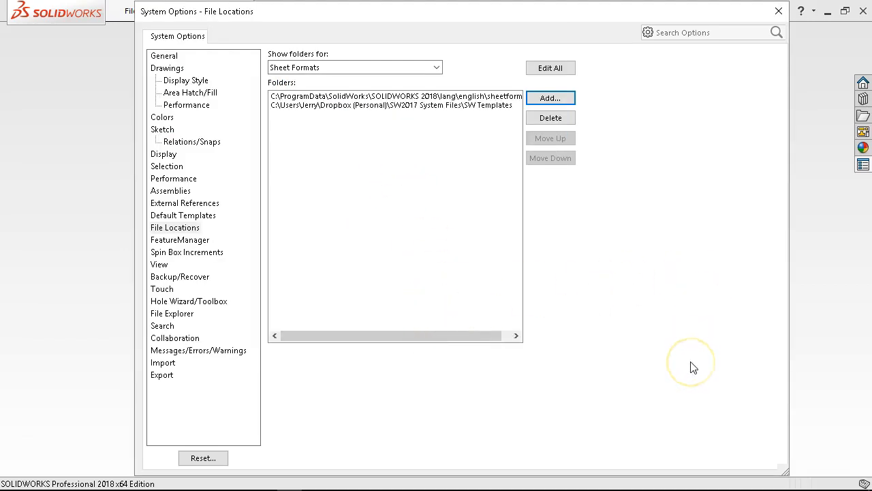
# Step: Apply the system options and accept the changes to the search paths
pyautogui.click(175, 228)
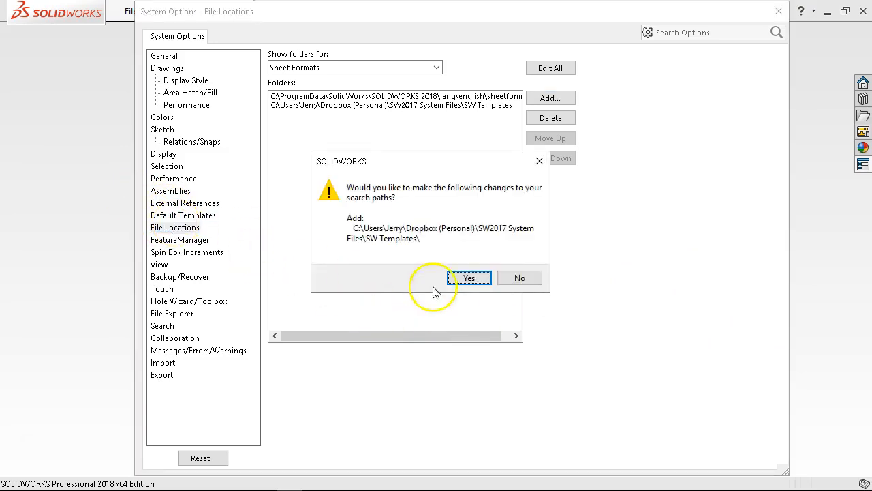
pyautogui.click(467, 278)
pyautogui.click(390, 334)
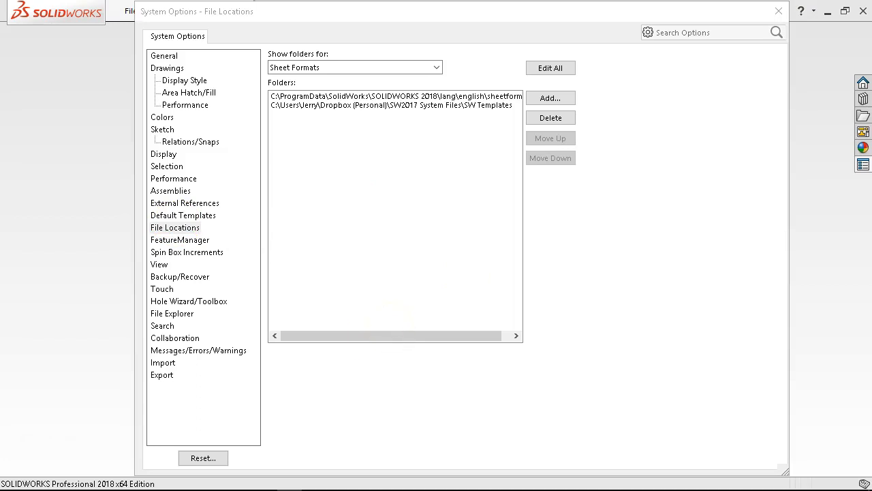
pyautogui.click(390, 305)
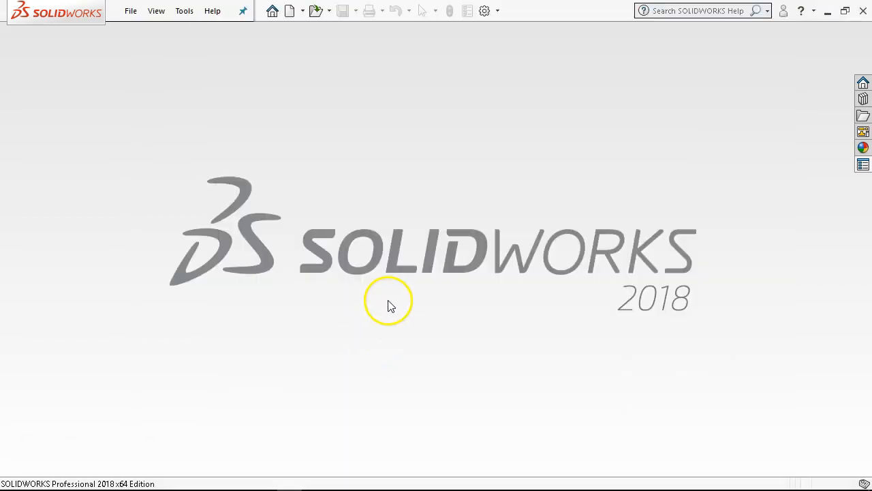
# Step: Reopen the JL CH4 drawing and check the sheet formats listed in the properties of Sheet1
pyautogui.click(131, 11)
pyautogui.click(160, 70)
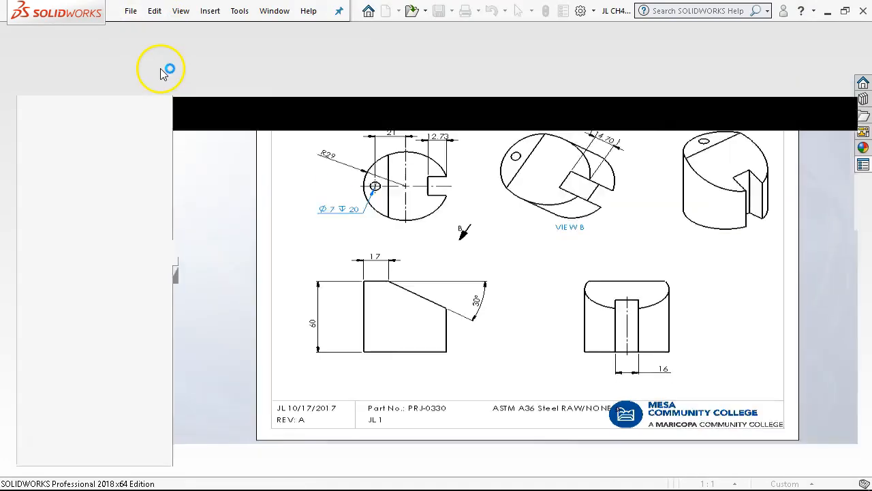
pyautogui.click(90, 450)
pyautogui.rightClick(485, 334)
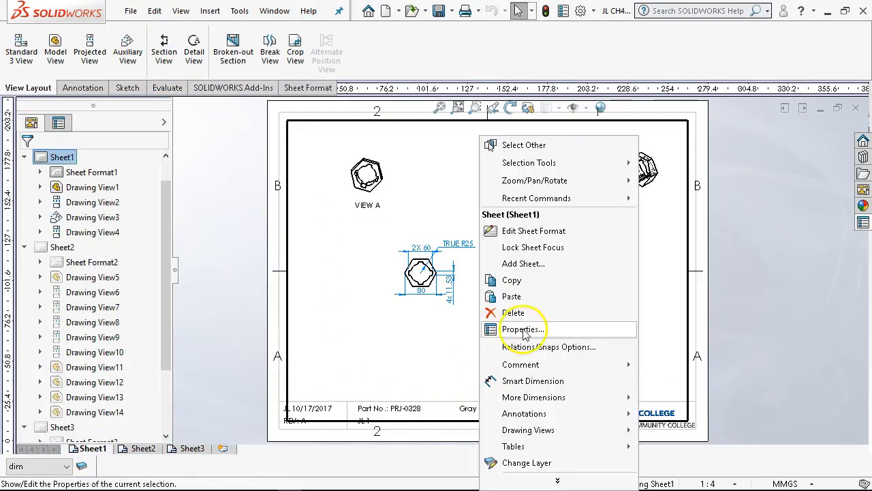
pyautogui.click(522, 329)
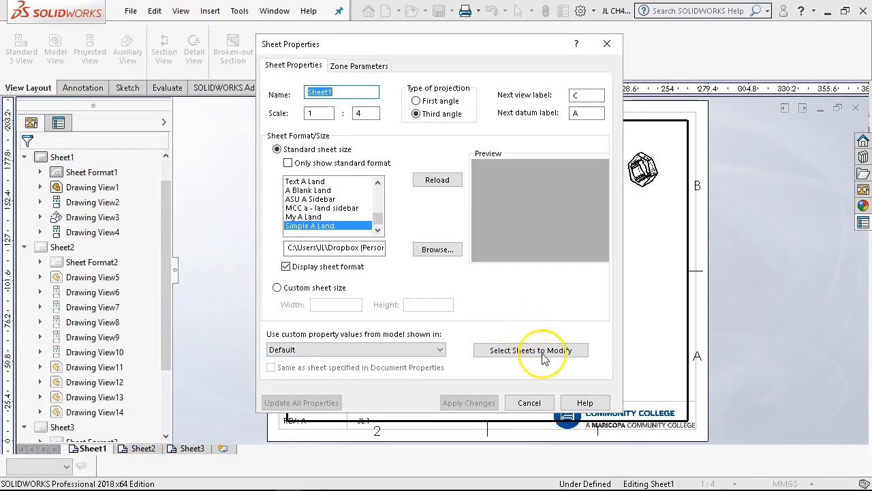
pyautogui.click(529, 402)
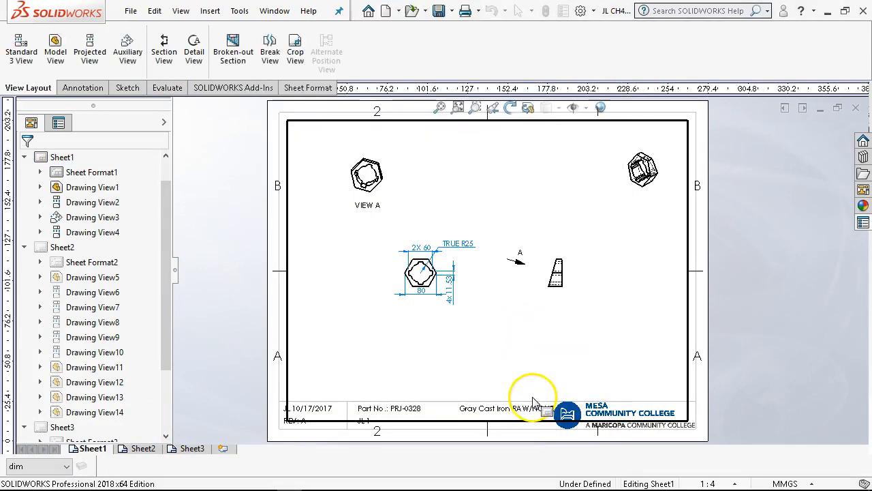
# Step: Check whether the Properties command is enabled in the menu customization for Sheet1, changing nothing
pyautogui.rightClick(485, 170)
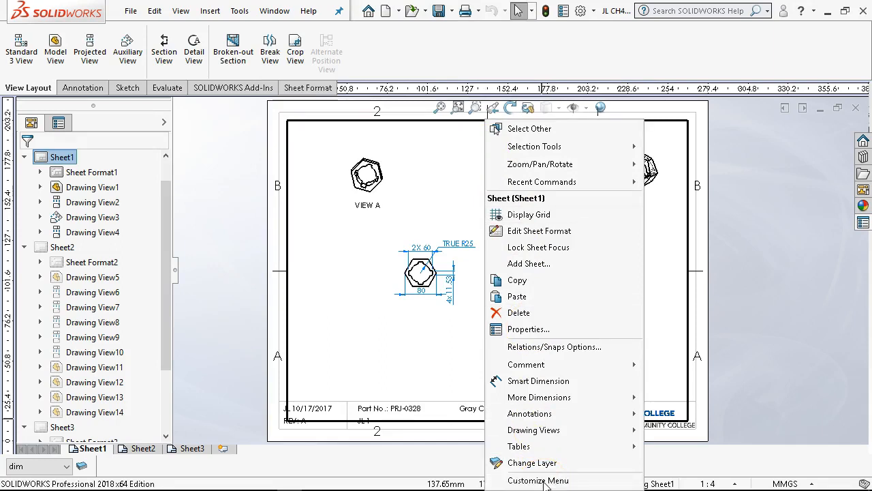
pyautogui.click(539, 481)
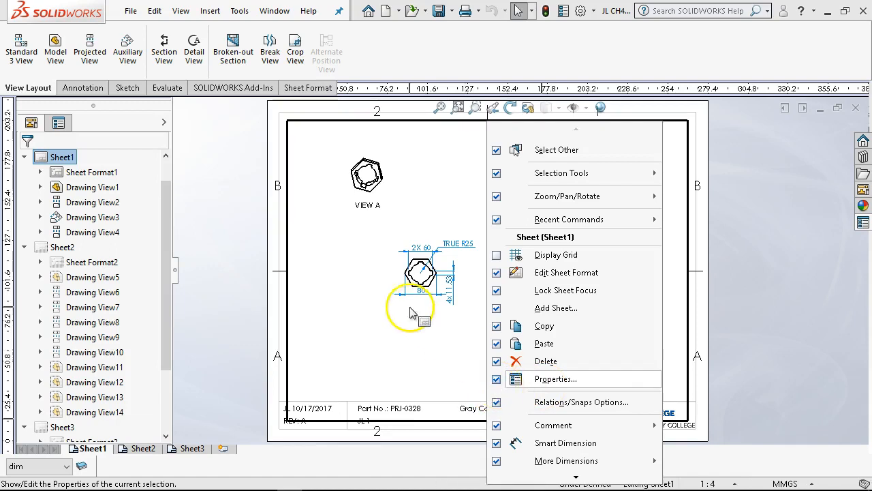
pyautogui.click(371, 251)
# Step: Reload the Simple A Land format on Sheet1 through the sheet properties, deleting the modified notes, and apply the changes
pyautogui.rightClick(376, 252)
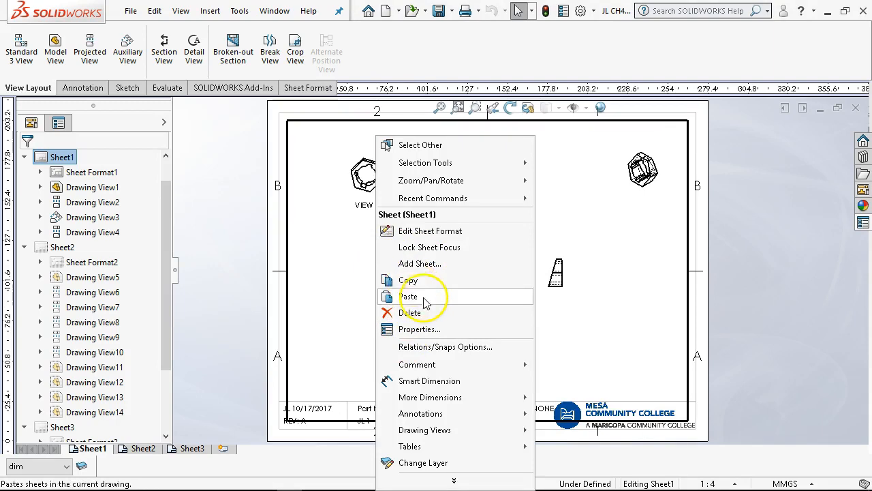
pyautogui.click(418, 329)
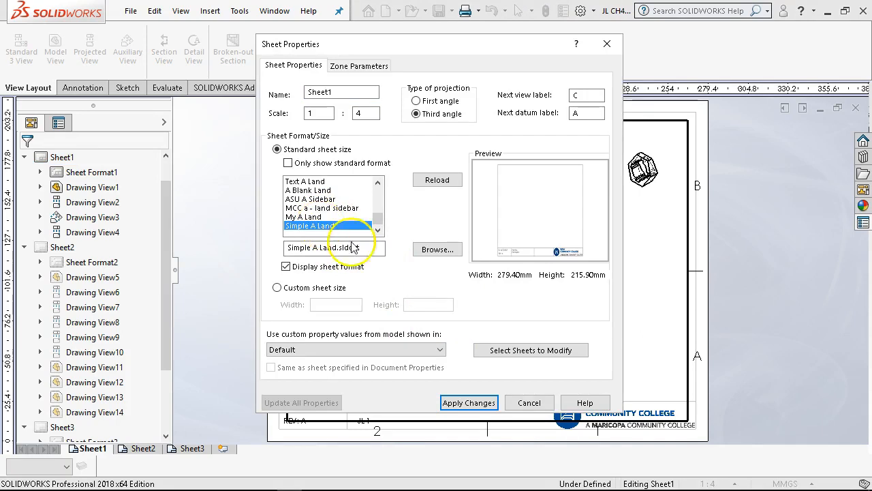
pyautogui.click(434, 181)
pyautogui.click(518, 250)
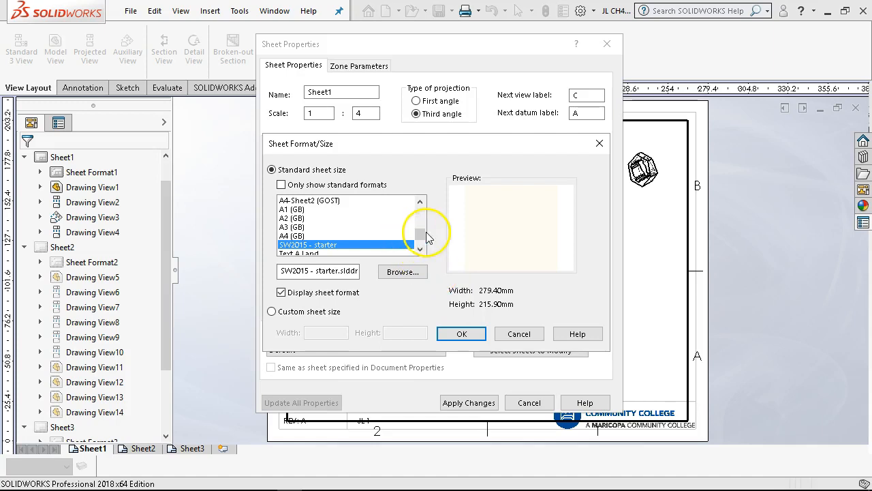
pyautogui.moveTo(424, 238)
pyautogui.mouseDown()
pyautogui.moveTo(418, 213)
pyautogui.moveTo(420, 242)
pyautogui.mouseUp()
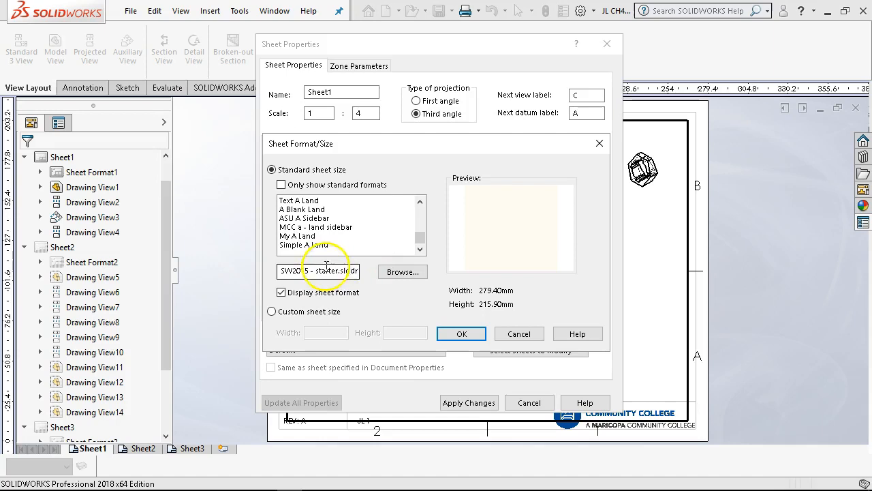
pyautogui.click(306, 244)
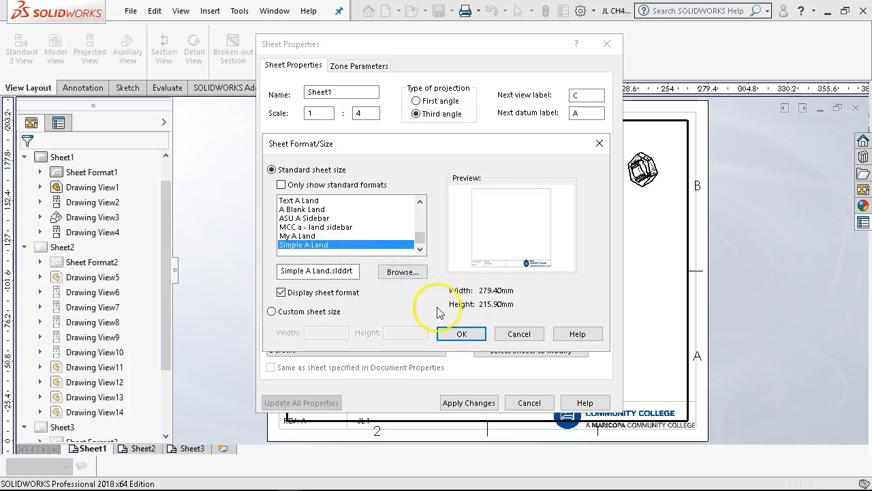
pyautogui.click(461, 333)
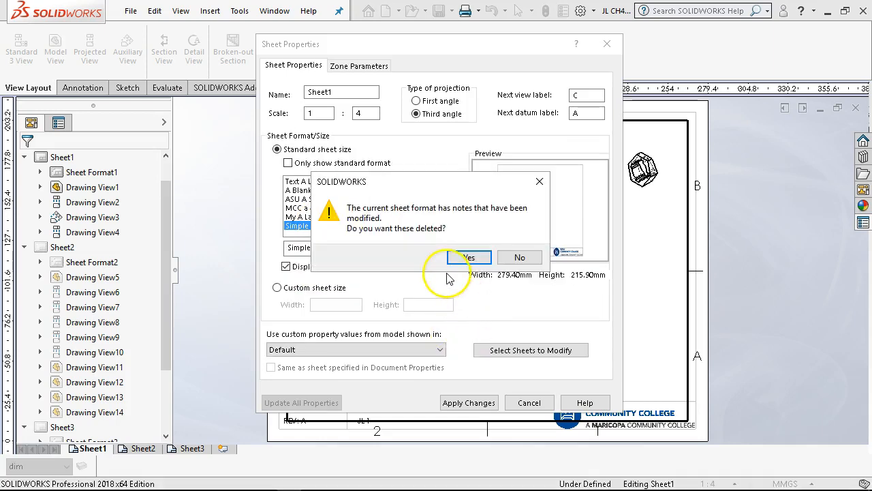
pyautogui.click(466, 259)
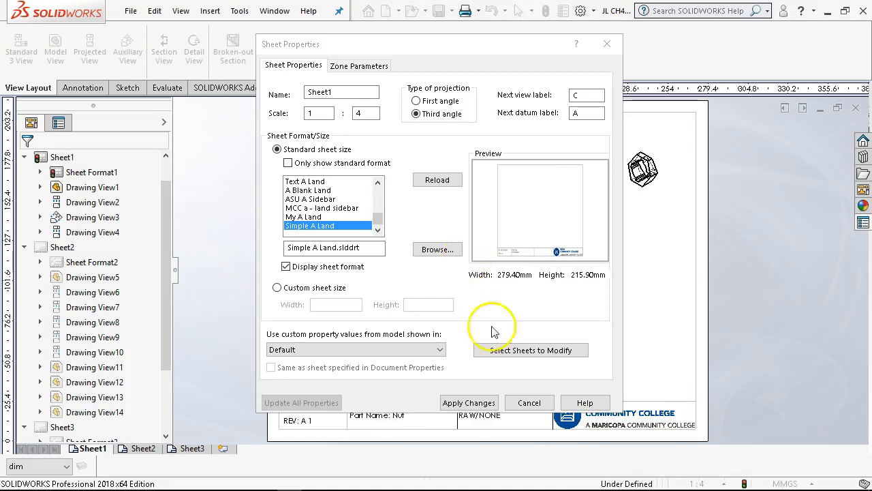
pyautogui.click(468, 402)
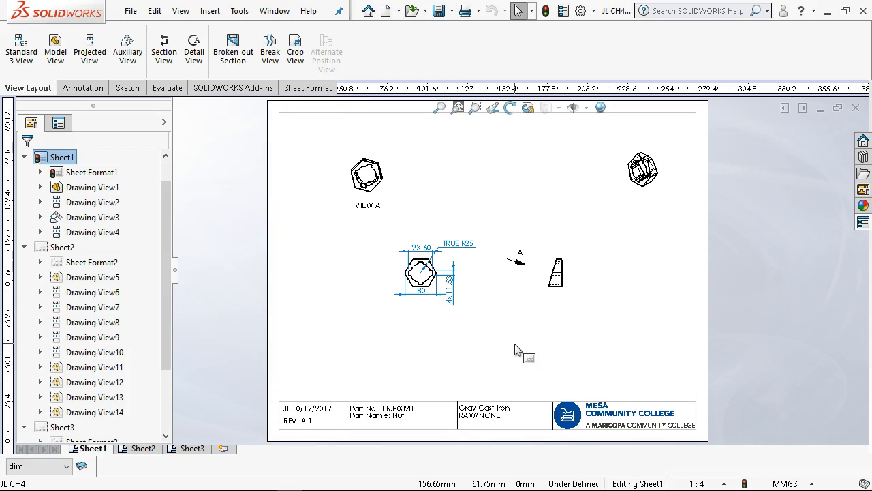
# Step: Reload the Simple A Land format on Sheet2 through its sheet properties, deleting the modified notes, and apply the changes
pyautogui.click(141, 449)
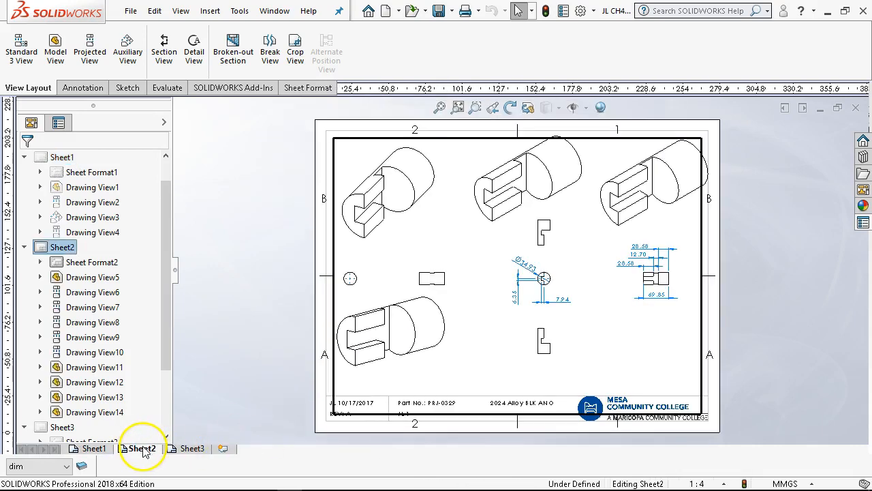
pyautogui.rightClick(478, 320)
pyautogui.click(527, 329)
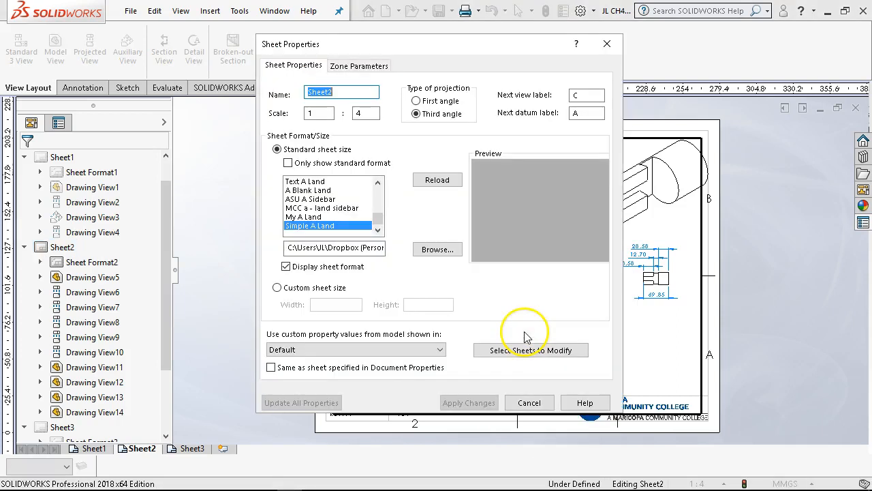
pyautogui.click(310, 225)
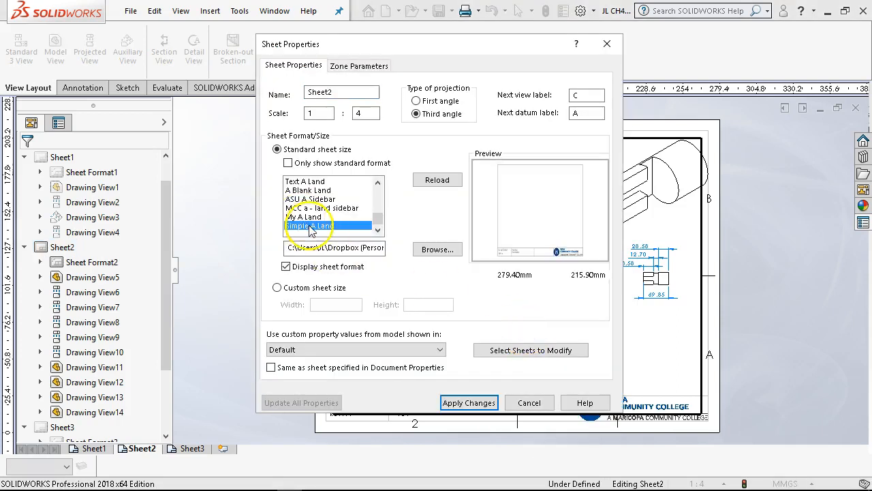
pyautogui.click(431, 183)
pyautogui.click(504, 251)
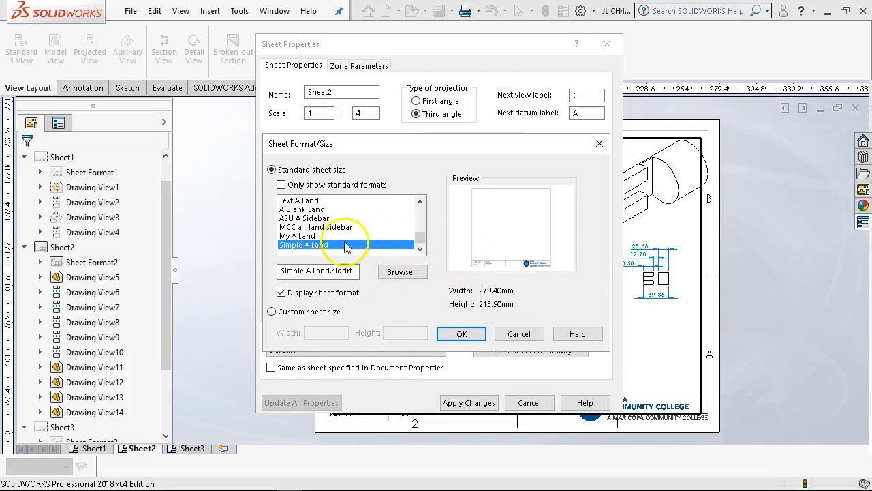
pyautogui.click(462, 334)
pyautogui.click(467, 257)
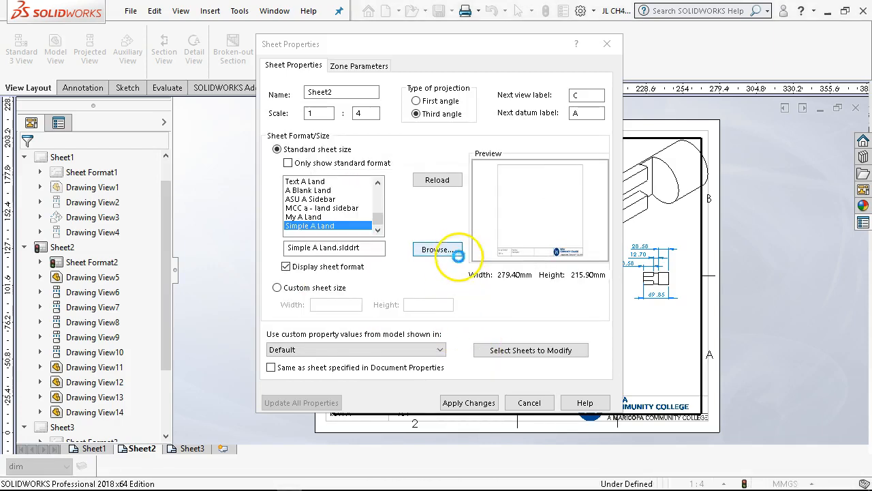
pyautogui.click(469, 402)
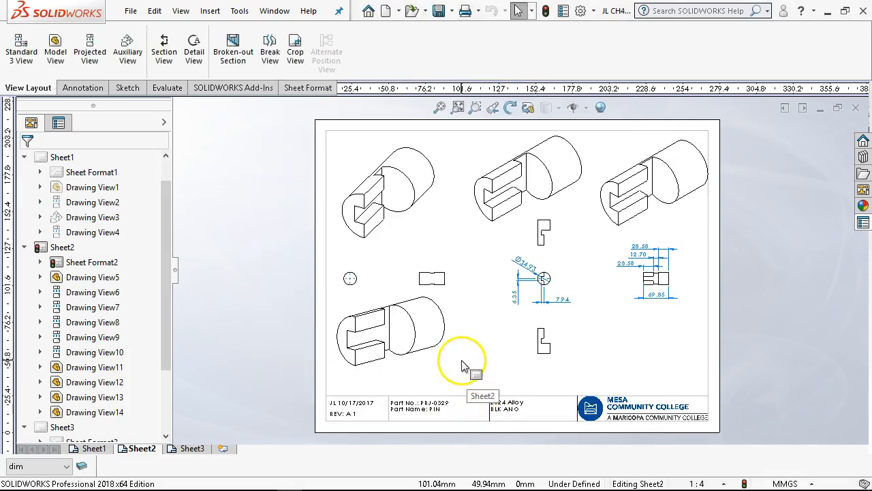
# Step: Compare the title block on Sheet3 with the reloaded title block on Sheet2
pyautogui.click(195, 450)
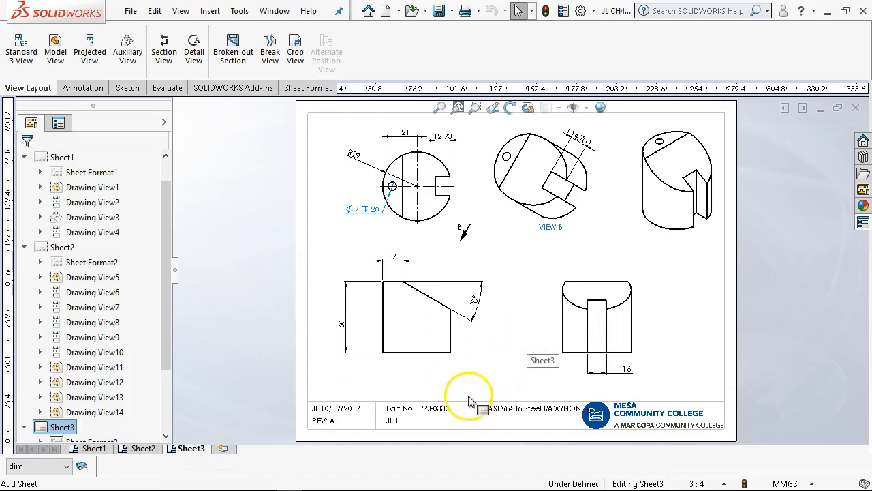
pyautogui.click(143, 449)
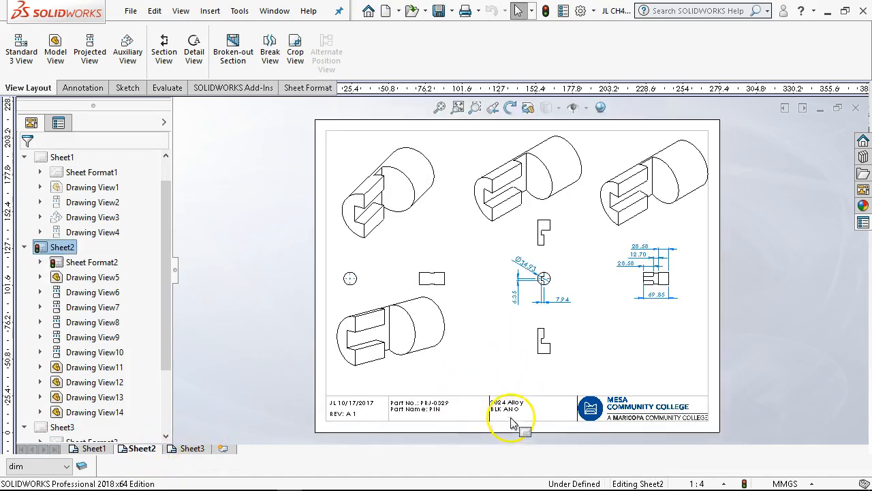
pyautogui.scroll(-5, 516, 407)
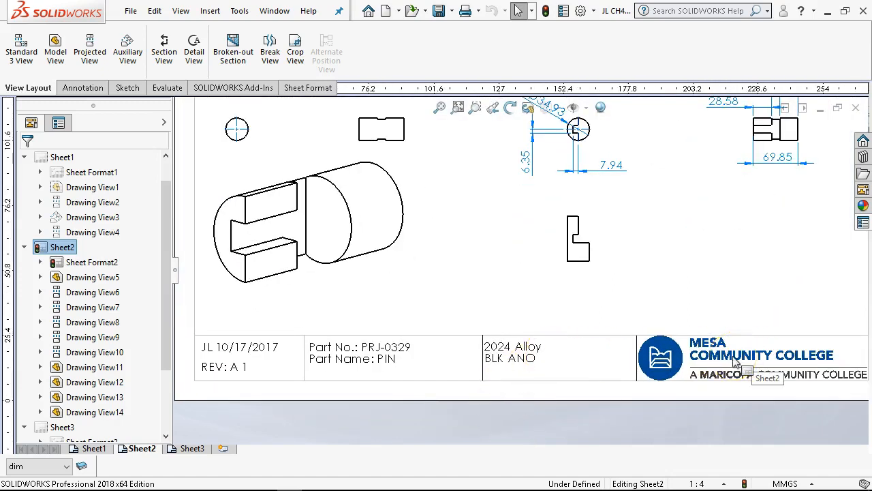
pyautogui.scroll(4, 668, 218)
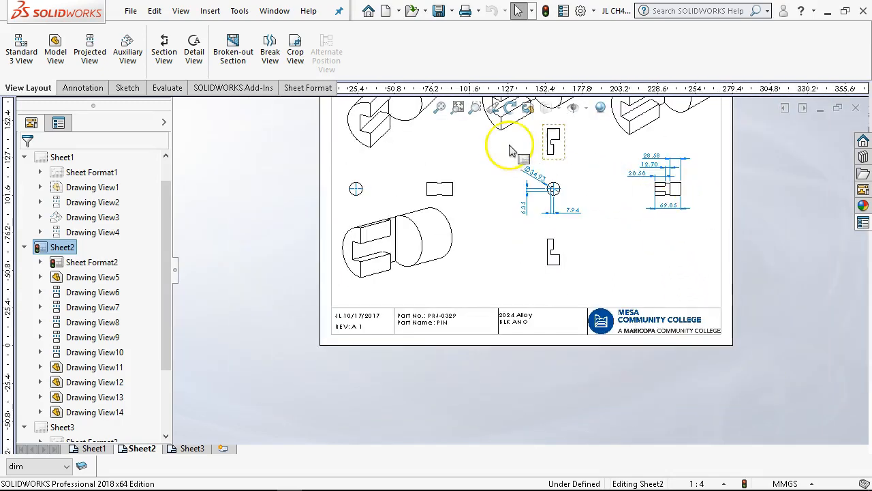
pyautogui.press('f')
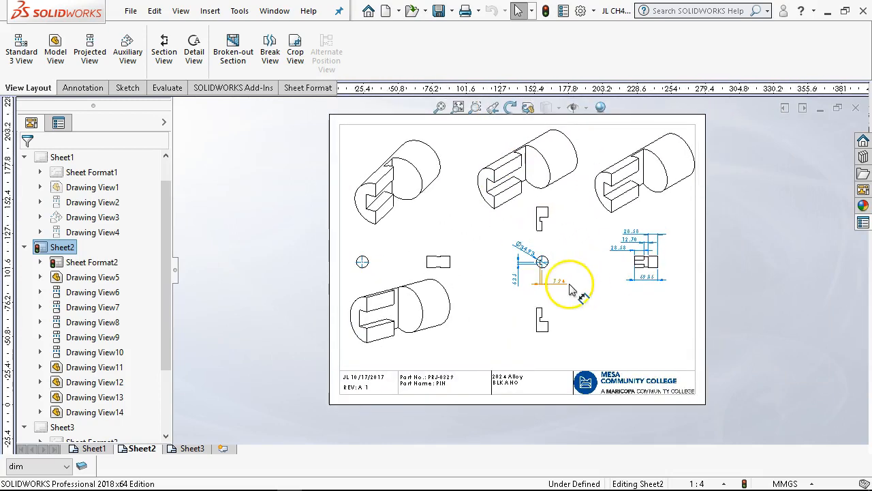
# Step: Reload the Simple A Land format on Sheet3 through its sheet properties, deleting the modified notes, and apply the changes
pyautogui.click(192, 448)
pyautogui.rightClick(508, 341)
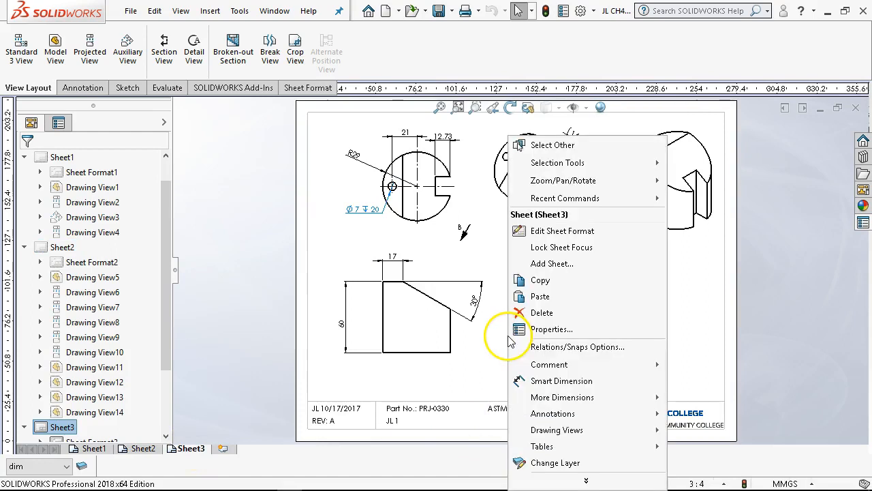
pyautogui.click(545, 328)
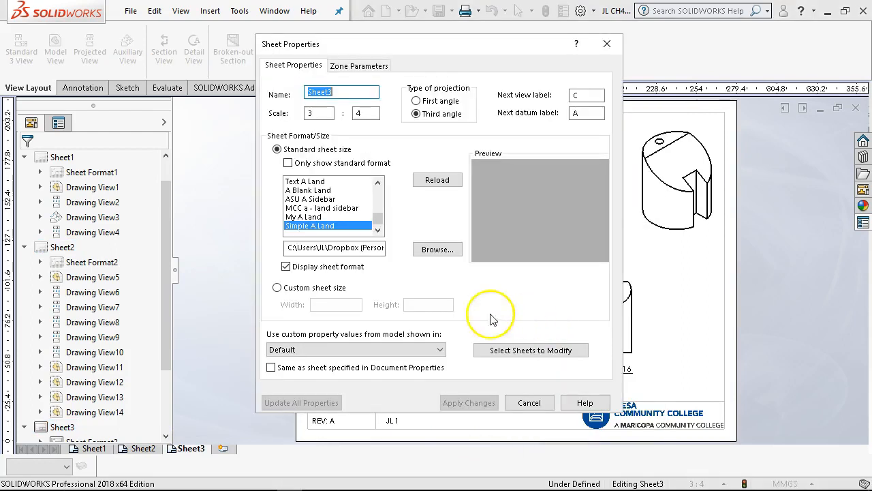
pyautogui.click(336, 229)
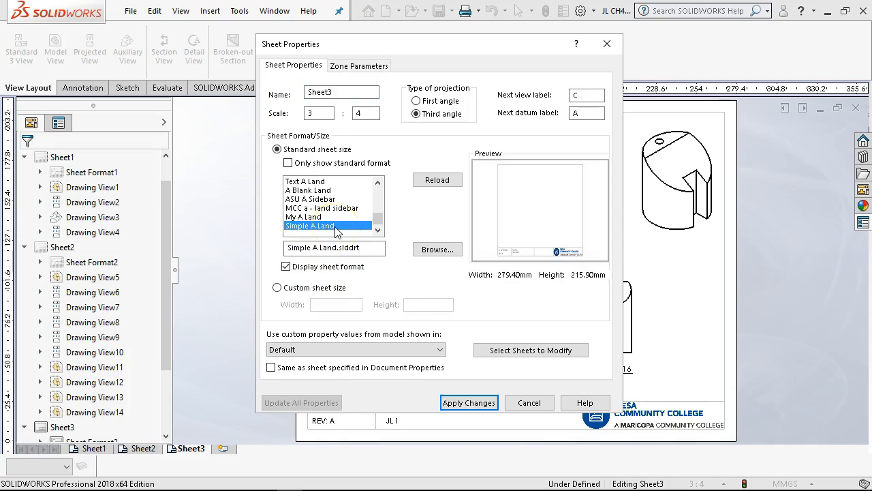
pyautogui.click(437, 180)
pyautogui.click(508, 252)
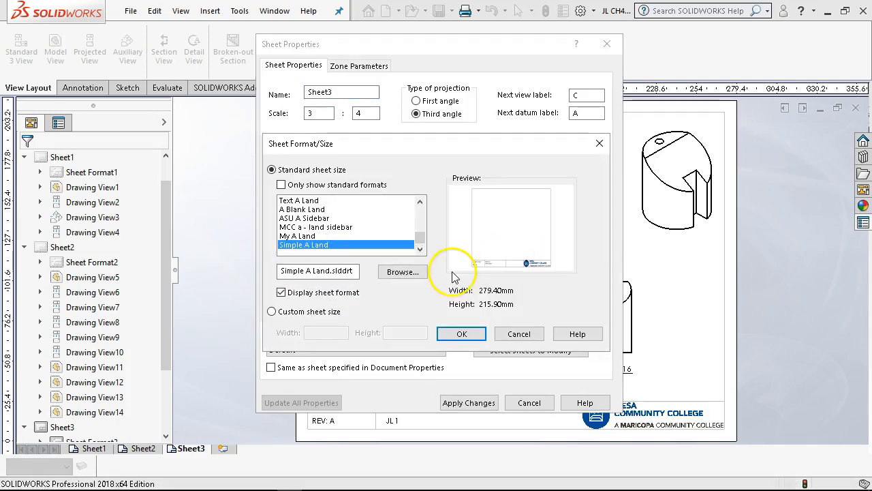
pyautogui.click(458, 332)
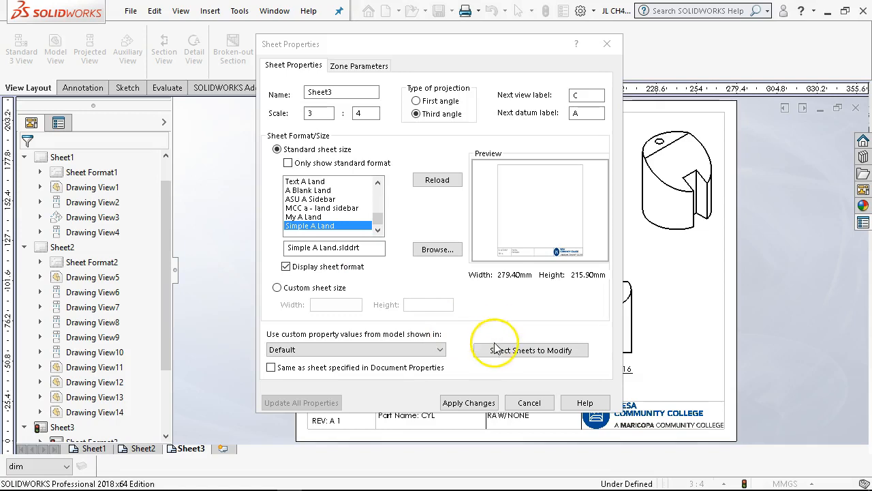
pyautogui.click(477, 402)
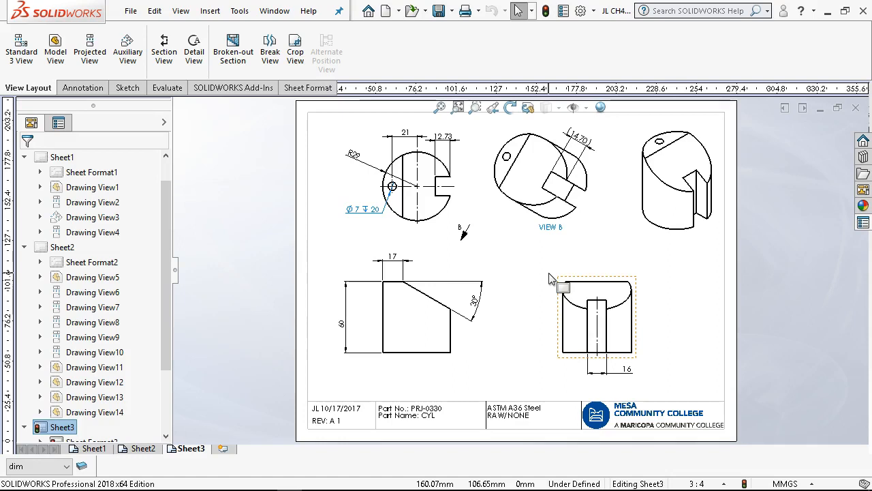
pyautogui.click(572, 273)
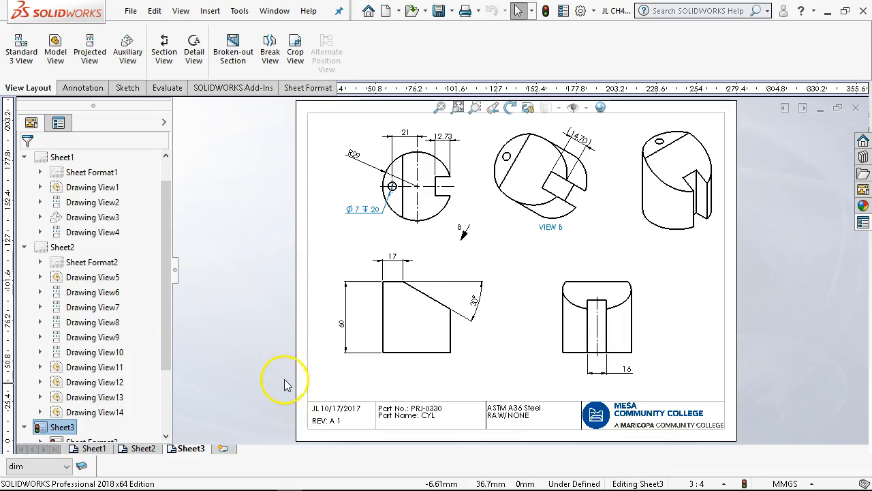
# Step: Add a fourth sheet and turn off "Same as sheet specified in Document Properties" in its sheet properties
pyautogui.click(225, 451)
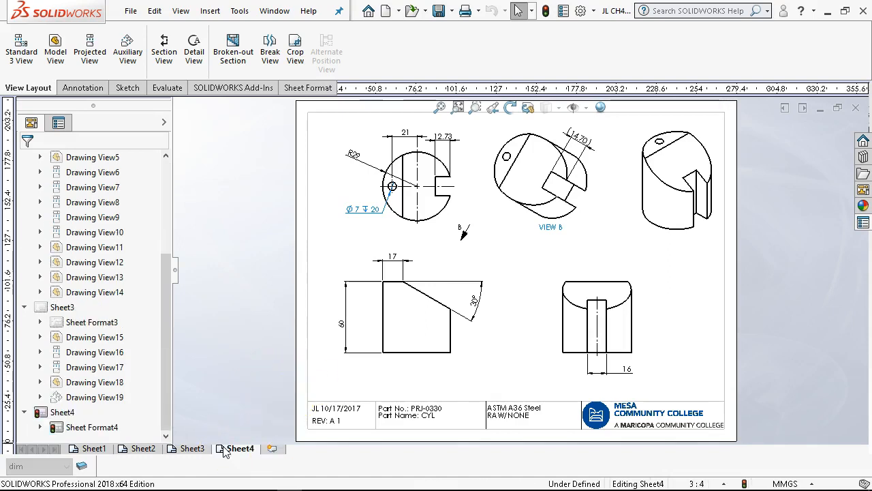
pyautogui.rightClick(409, 189)
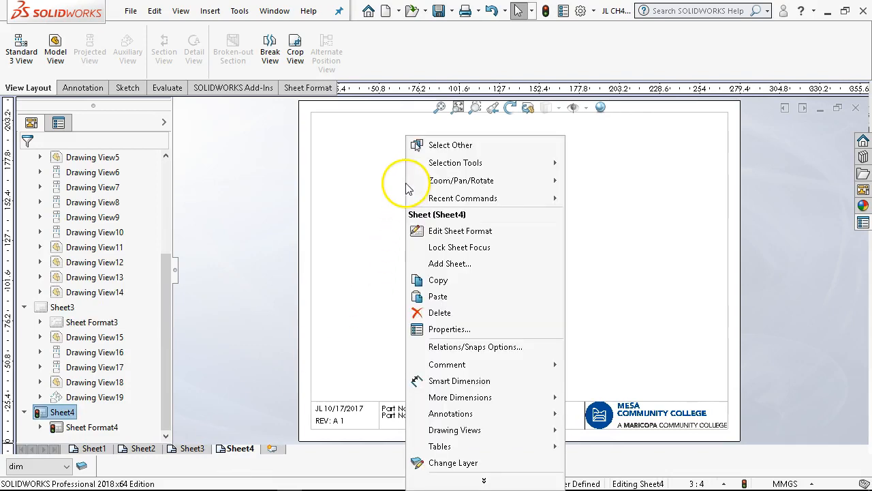
pyautogui.click(464, 330)
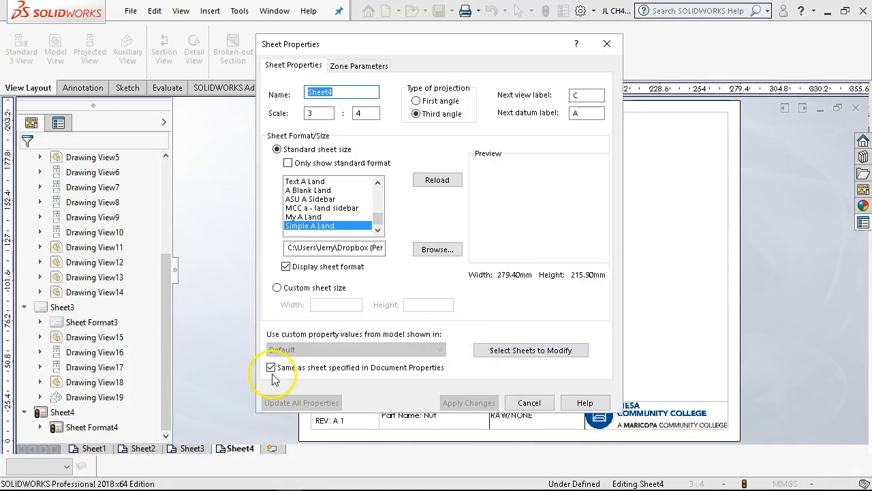
pyautogui.click(271, 368)
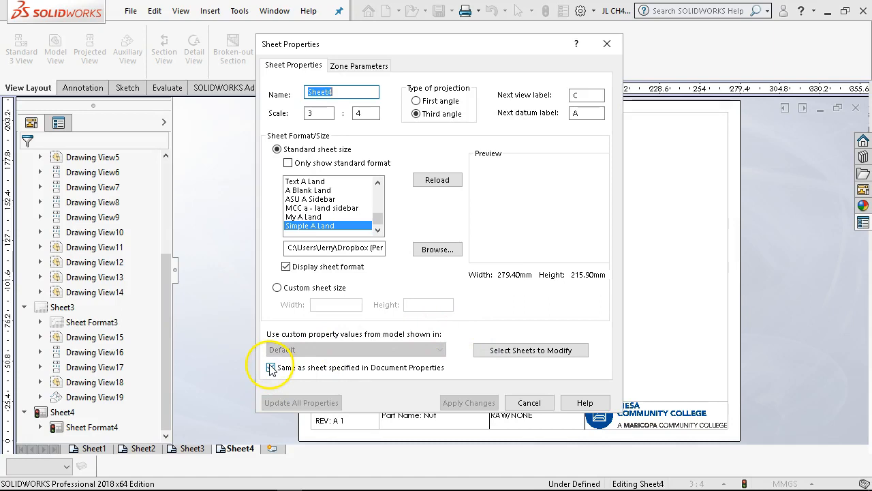
pyautogui.click(469, 402)
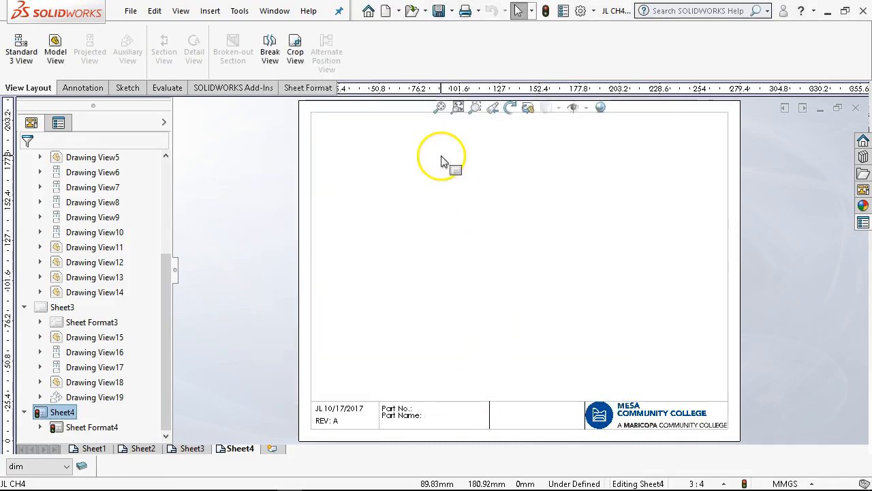
# Step: Turn off the use of one sheet's custom property values on all sheets in the document's Drawing Sheets settings
pyautogui.click(581, 11)
pyautogui.click(246, 37)
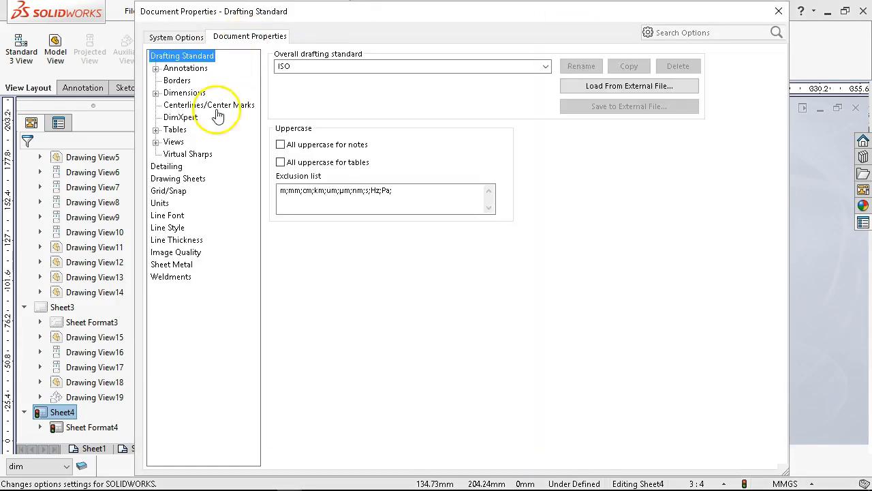
pyautogui.click(183, 180)
pyautogui.click(286, 267)
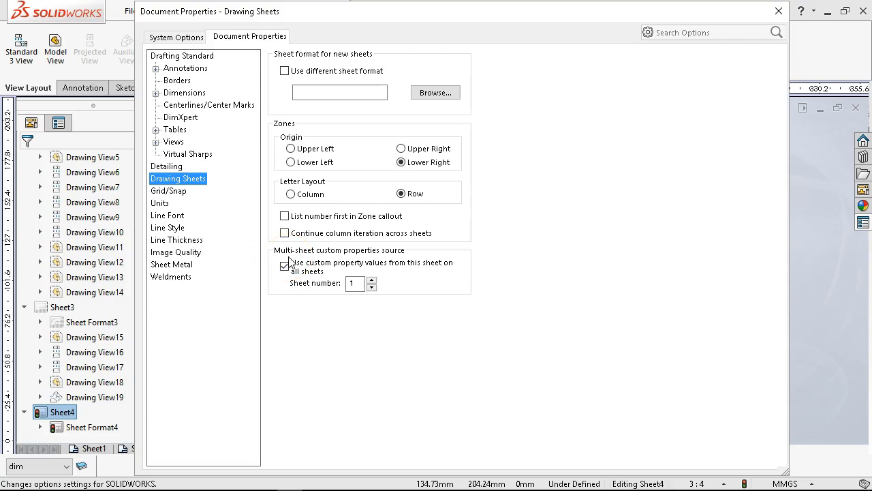
pyautogui.click(285, 265)
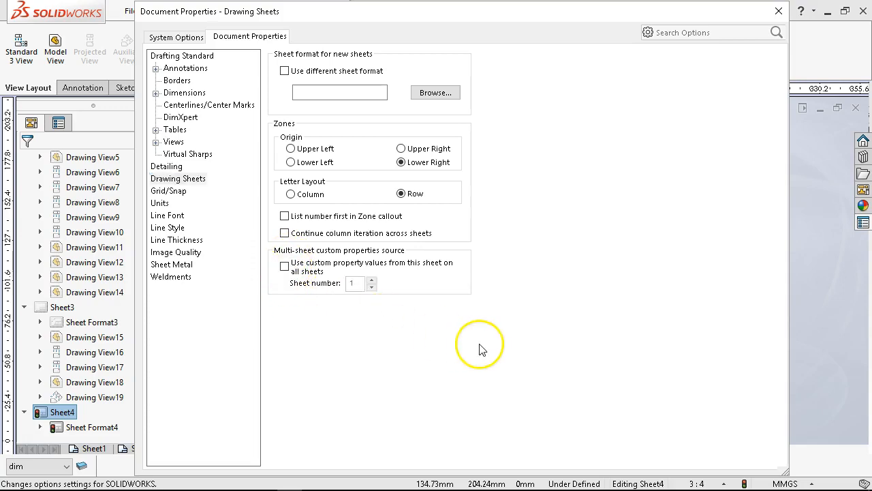
pyautogui.press('Return')
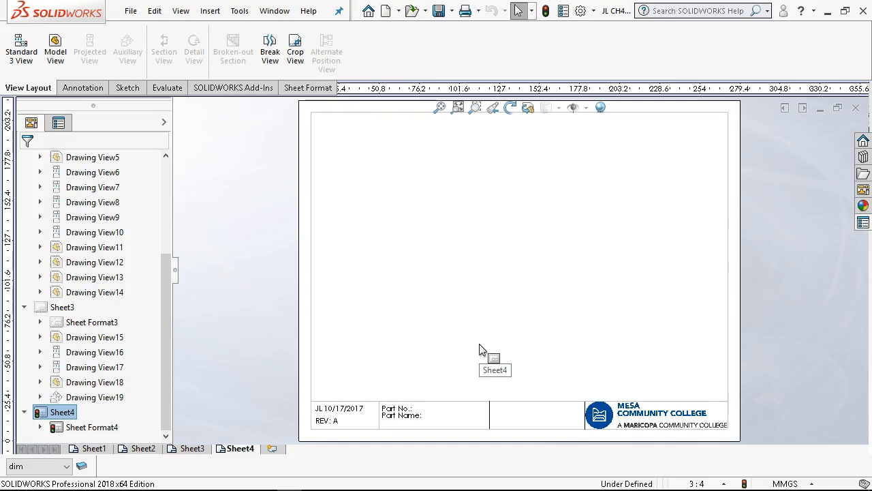
pyautogui.click(470, 324)
pyautogui.click(474, 331)
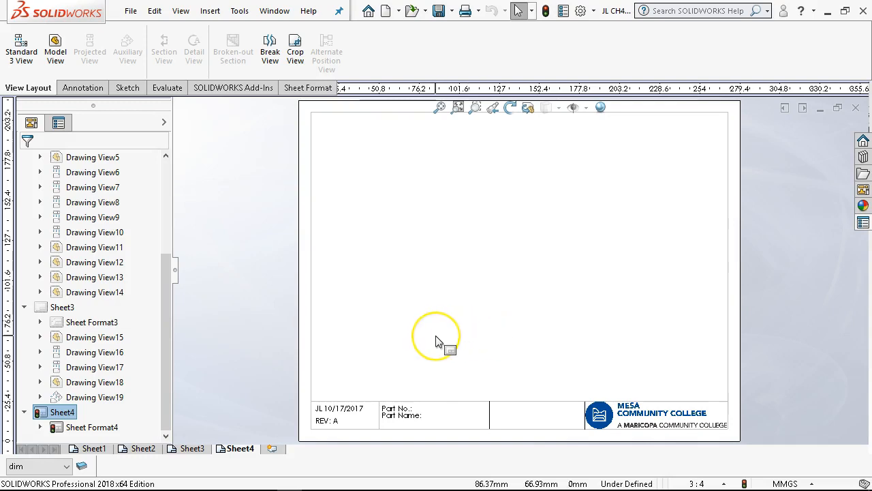
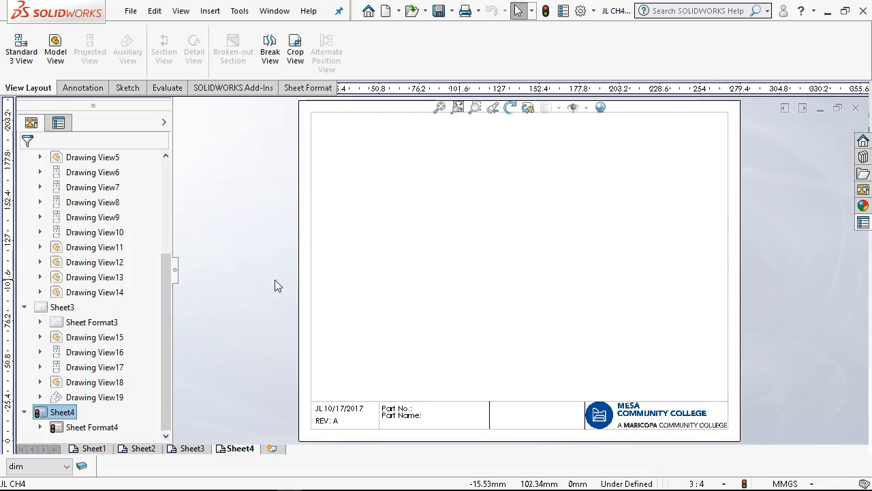
# Step: Open the part JL P3-31.SLDPRT from the Ch3 folder and tile its window horizontally with the JL CH4 drawing
pyautogui.click(203, 293)
pyautogui.click(131, 10)
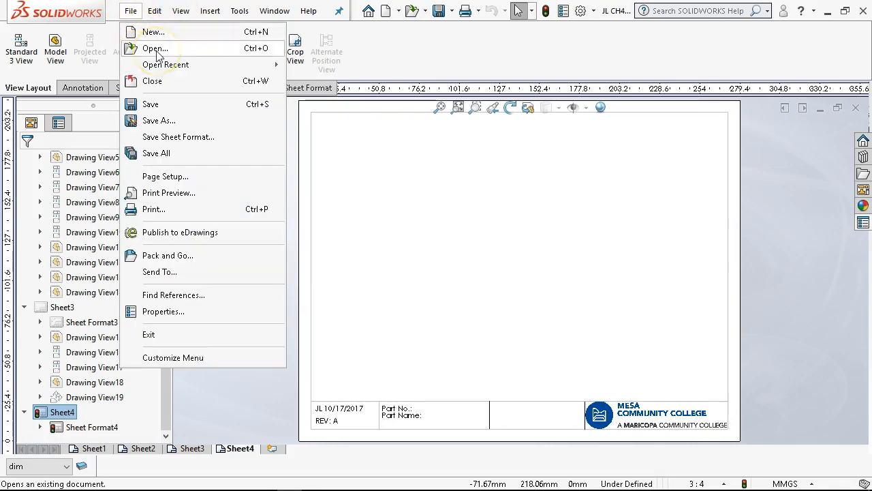
pyautogui.click(156, 50)
pyautogui.moveTo(539, 201); pyautogui.dragTo(497, 272)
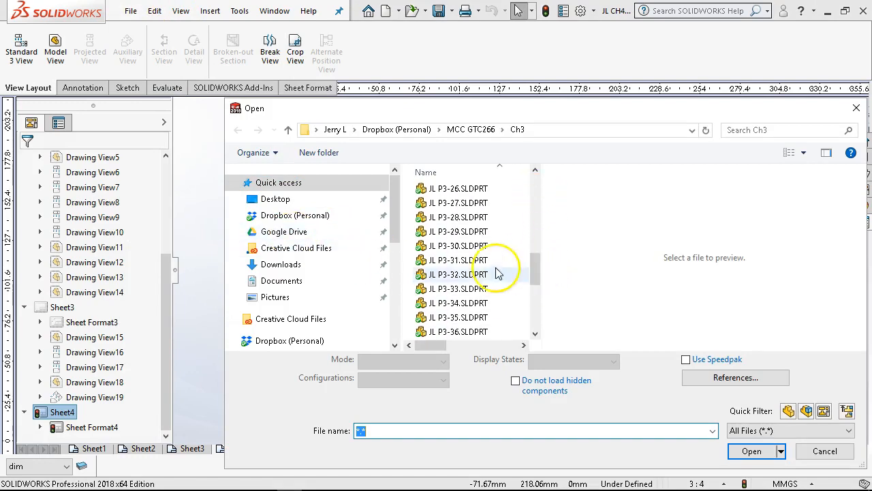
pyautogui.click(464, 246)
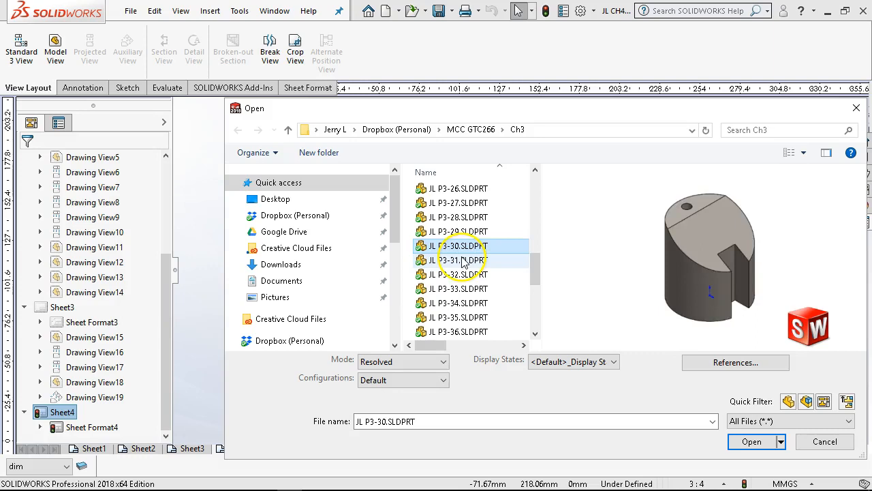
pyautogui.click(464, 260)
pyautogui.click(751, 442)
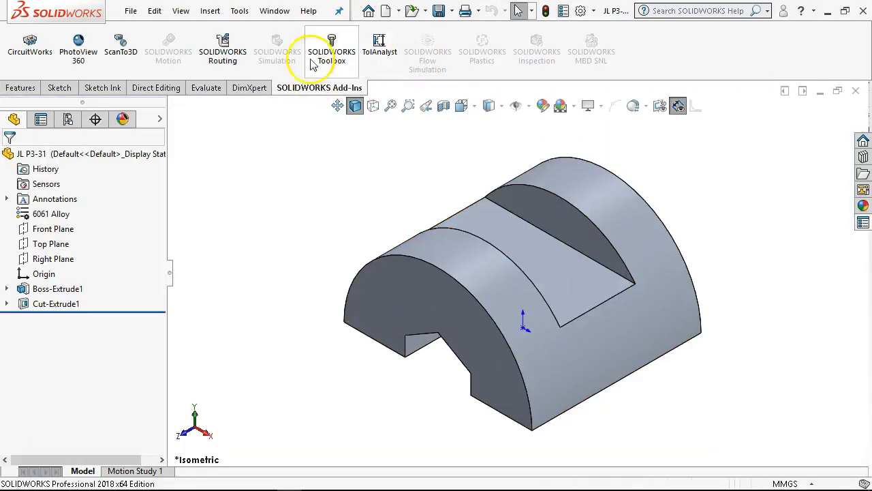
pyautogui.click(273, 12)
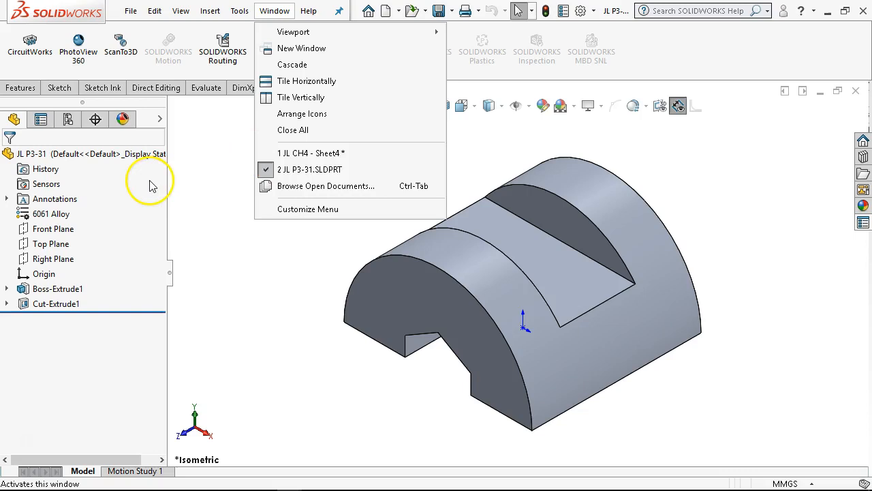
pyautogui.click(274, 80)
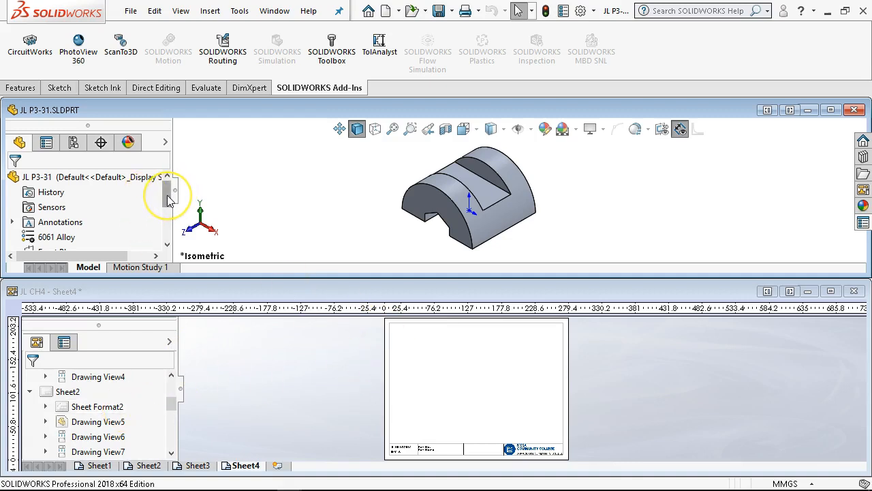
# Step: Start a model view of the part JL P3-31 on Sheet4 of the drawing and maximize the drawing window
pyautogui.moveTo(167, 195); pyautogui.dragTo(165, 232)
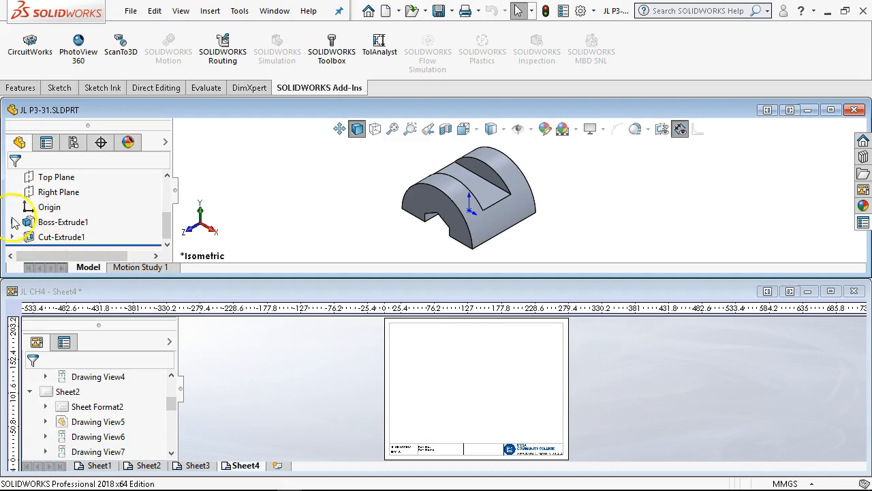
pyautogui.moveTo(73, 240); pyautogui.dragTo(112, 227)
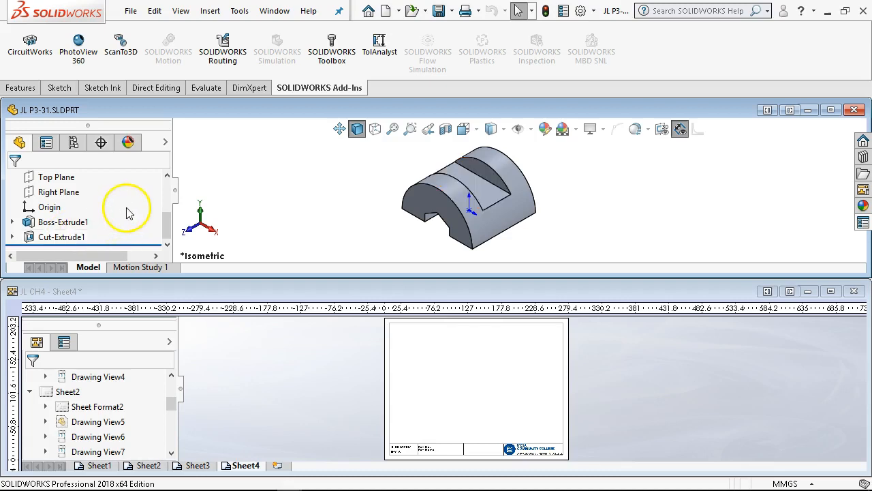
pyautogui.moveTo(167, 224); pyautogui.dragTo(168, 196)
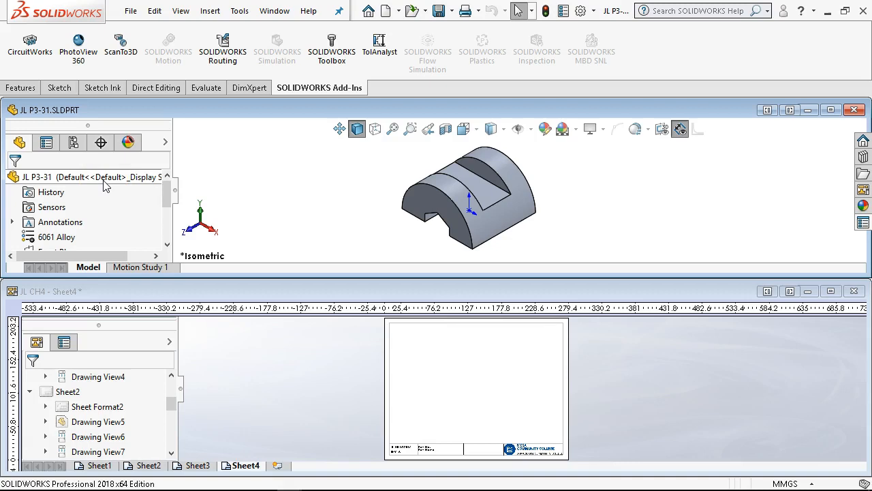
pyautogui.moveTo(107, 186)
pyautogui.mouseDown()
pyautogui.moveTo(470, 454)
pyautogui.moveTo(454, 389)
pyautogui.moveTo(436, 390)
pyautogui.moveTo(430, 410)
pyautogui.moveTo(140, 214)
pyautogui.moveTo(376, 365)
pyautogui.moveTo(192, 200)
pyautogui.moveTo(283, 264)
pyautogui.moveTo(784, 368)
pyautogui.moveTo(850, 334)
pyautogui.mouseUp()
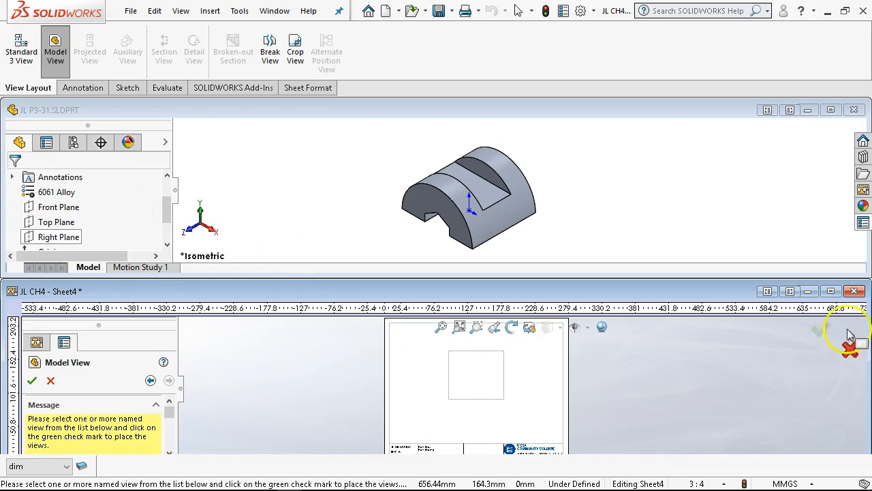
pyautogui.click(832, 292)
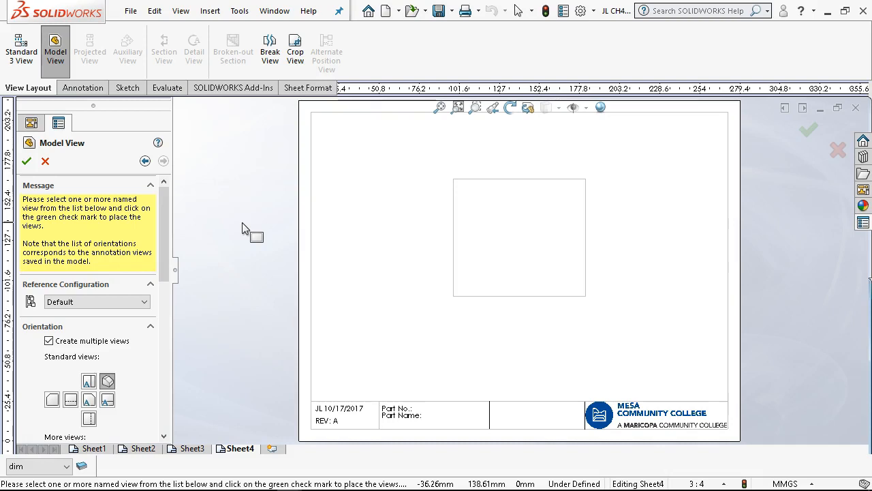
# Step: Place the top, front, right and isometric views of JL P3-31 together on Sheet4
pyautogui.click(93, 385)
pyautogui.click(93, 400)
pyautogui.click(110, 401)
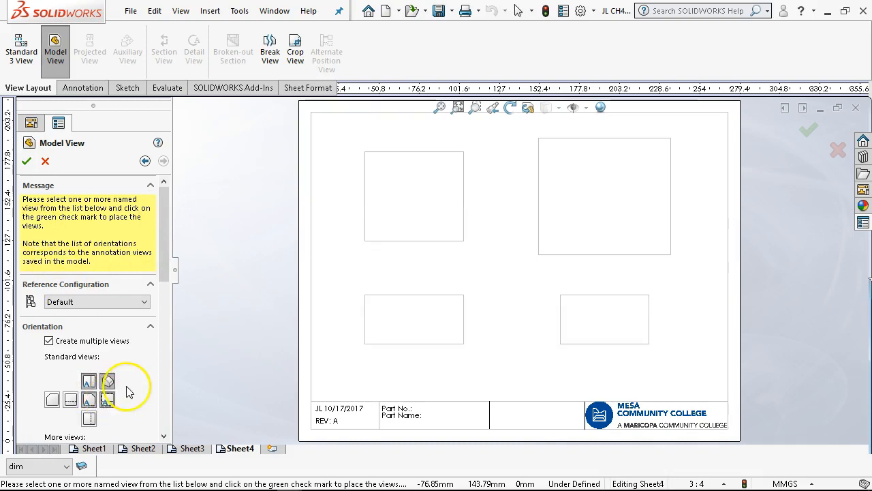
pyautogui.click(27, 162)
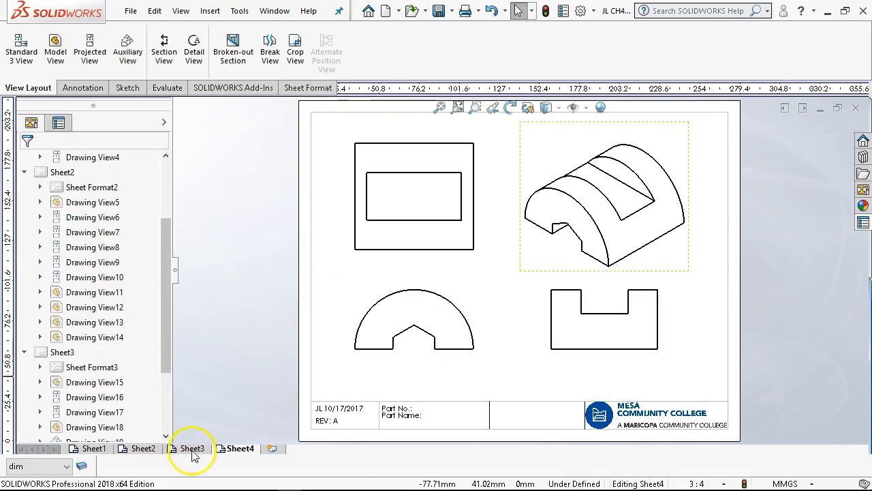
# Step: Add a fifth sheet and load JL P3-32.SLDPRT from the Ch3 folder for a new model view on it
pyautogui.click(273, 448)
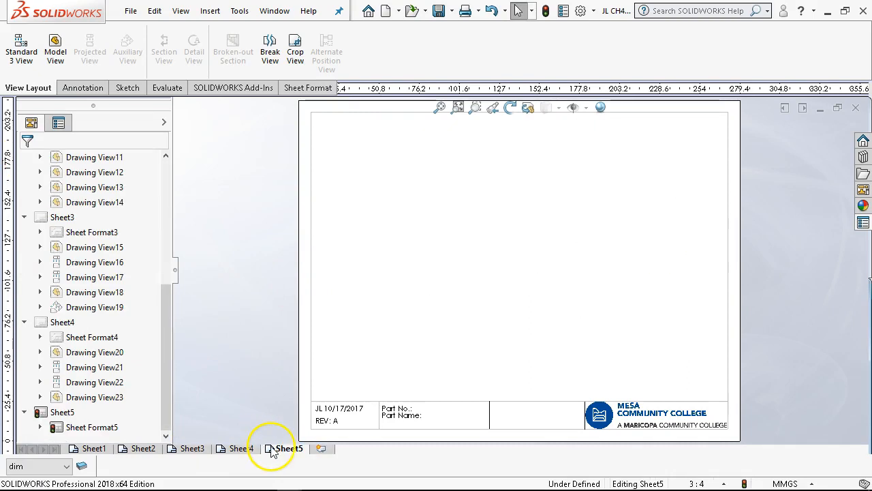
pyautogui.click(212, 11)
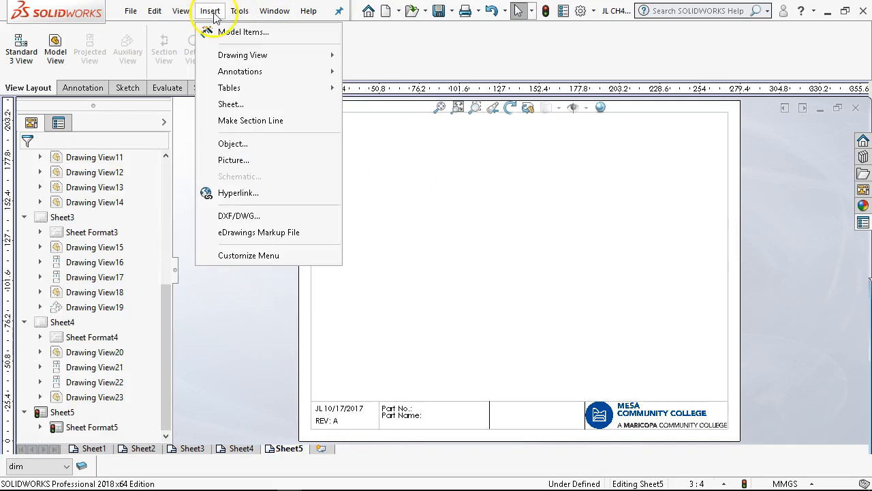
pyautogui.moveTo(225, 56)
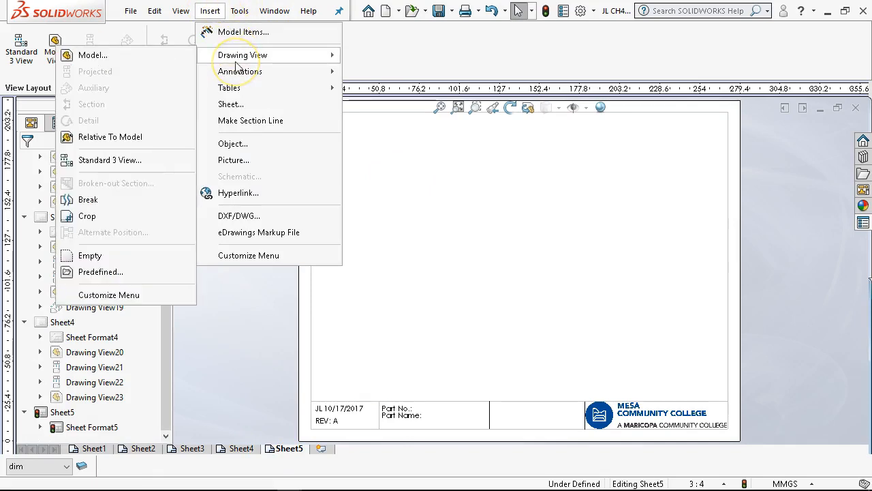
pyautogui.click(174, 63)
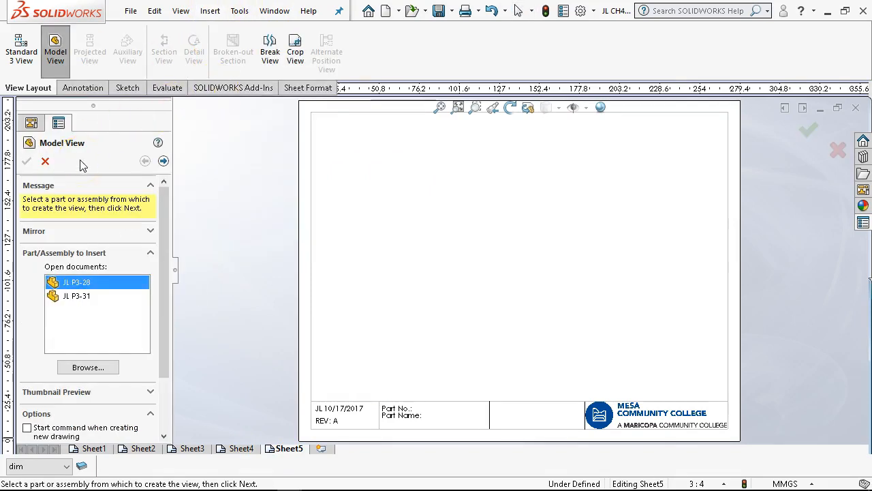
pyautogui.click(163, 160)
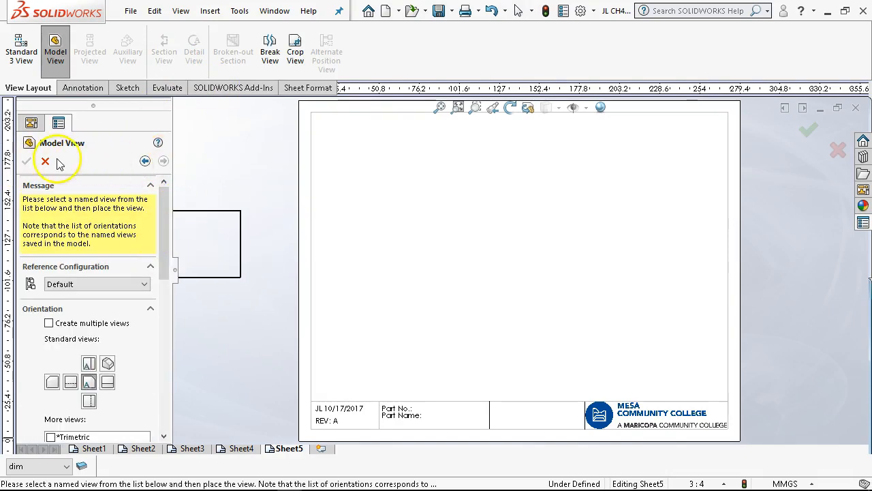
pyautogui.click(145, 161)
pyautogui.click(88, 367)
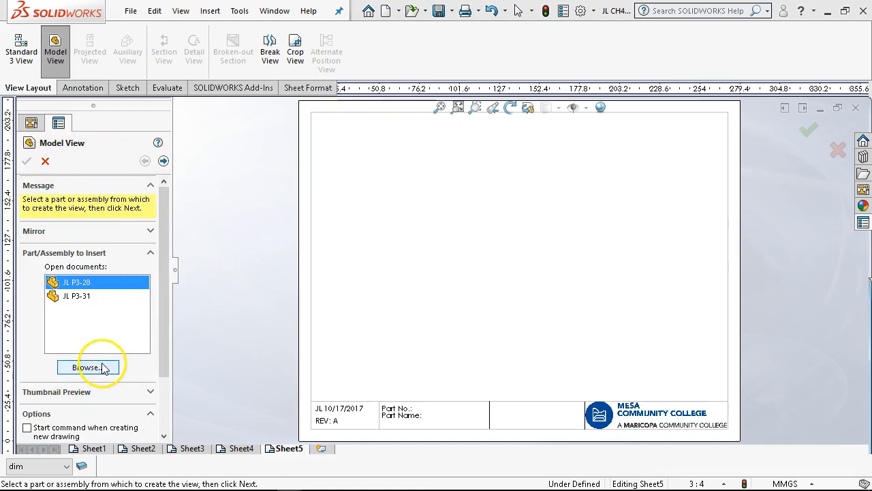
pyautogui.moveTo(536, 192); pyautogui.dragTo(536, 280)
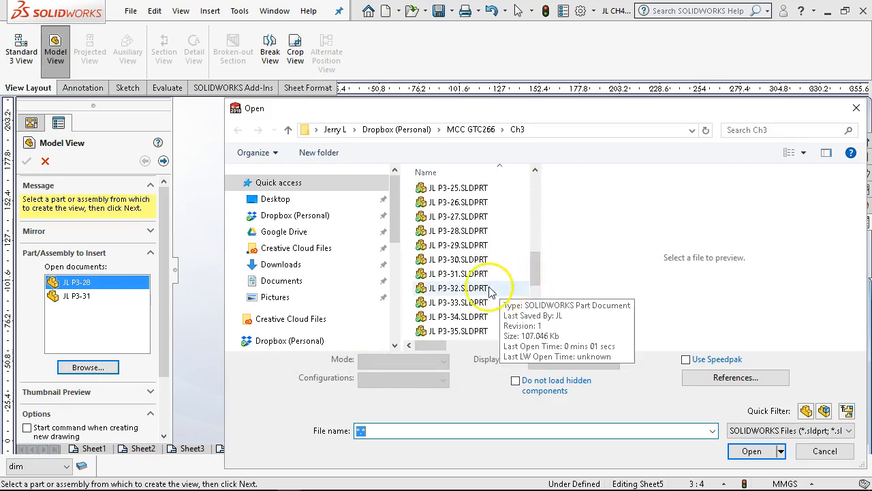
pyautogui.click(489, 287)
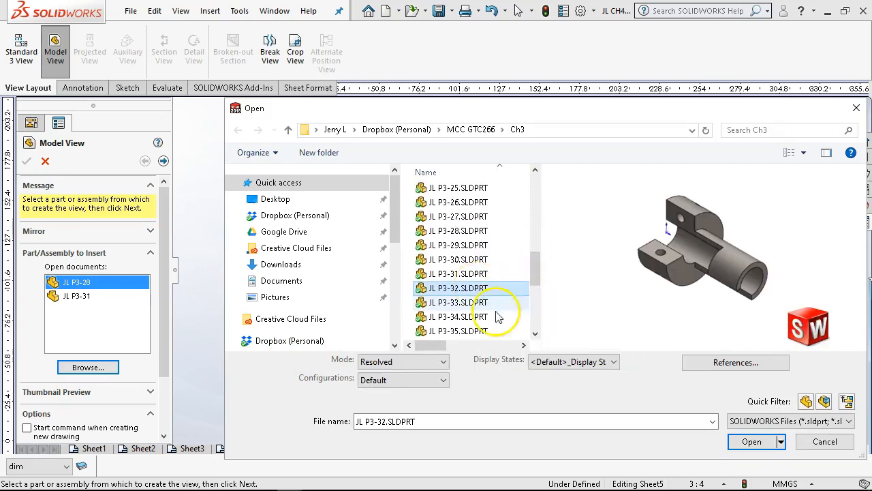
pyautogui.click(750, 441)
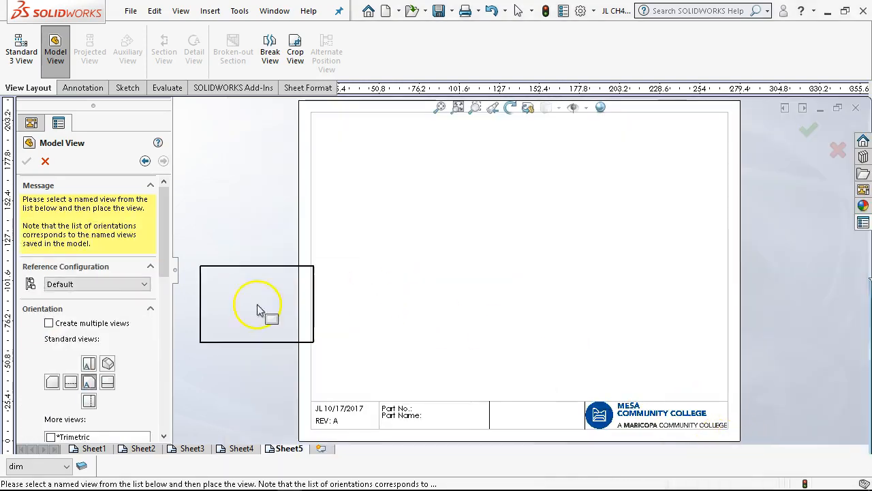
# Step: Place multiple views of JL P3-32 on Sheet5, with top, front, right and isometric orientations, and rebuild the drawing
pyautogui.click(48, 324)
pyautogui.click(92, 401)
pyautogui.click(107, 400)
pyautogui.click(107, 381)
pyautogui.click(27, 161)
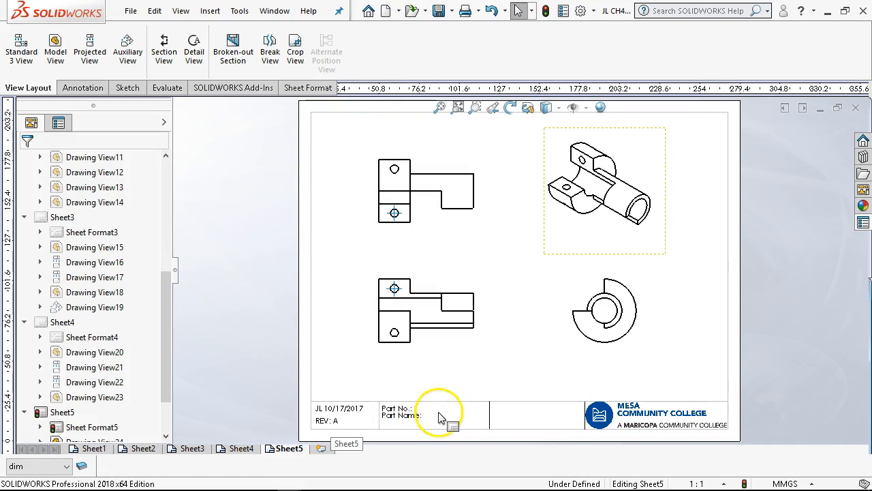
pyautogui.hotkey('ctrl', 'b')
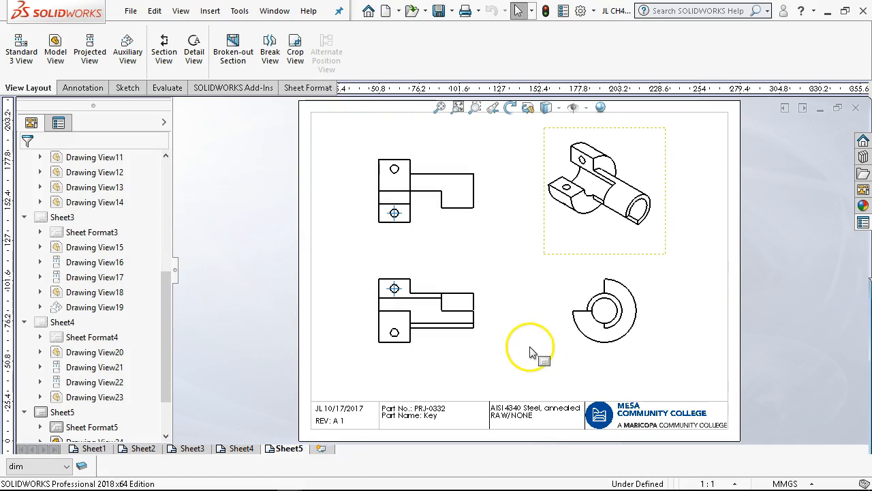
# Step: Add a sixth sheet and load JL P3-34.SLDPRT from the Ch3 folder for a new model view on it
pyautogui.click(321, 449)
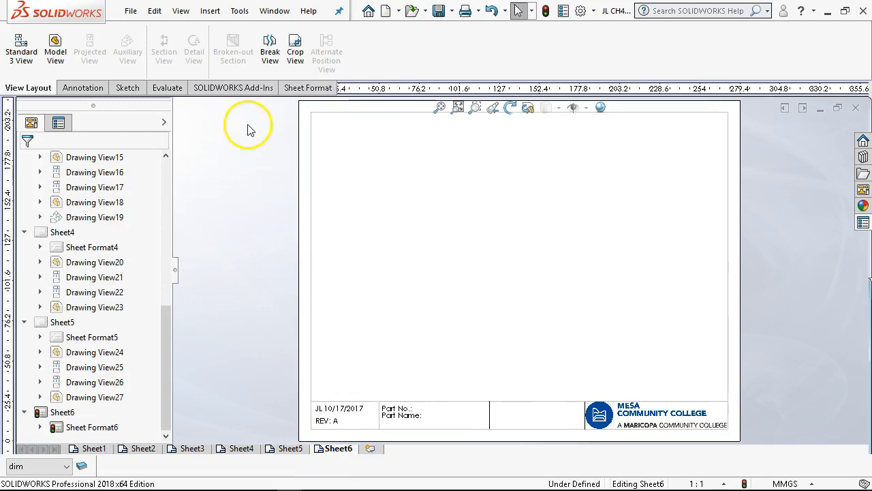
pyautogui.click(53, 53)
pyautogui.click(89, 368)
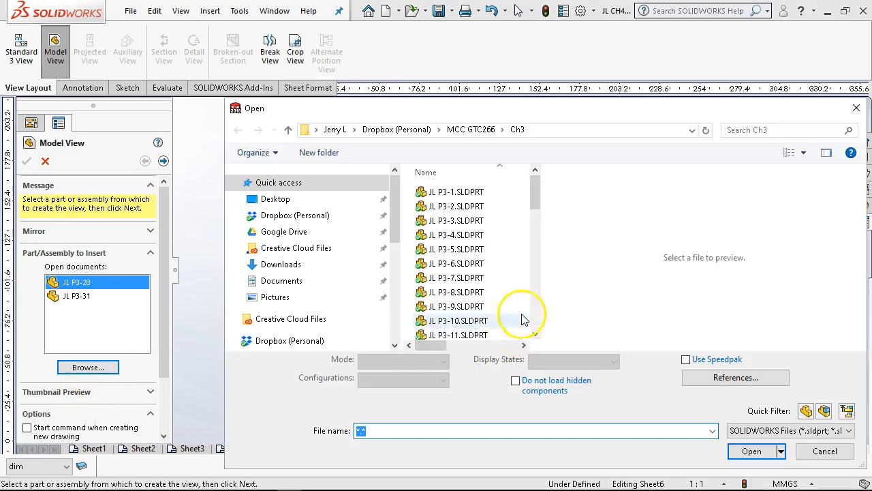
pyautogui.moveTo(536, 191); pyautogui.dragTo(529, 275)
pyautogui.click(497, 304)
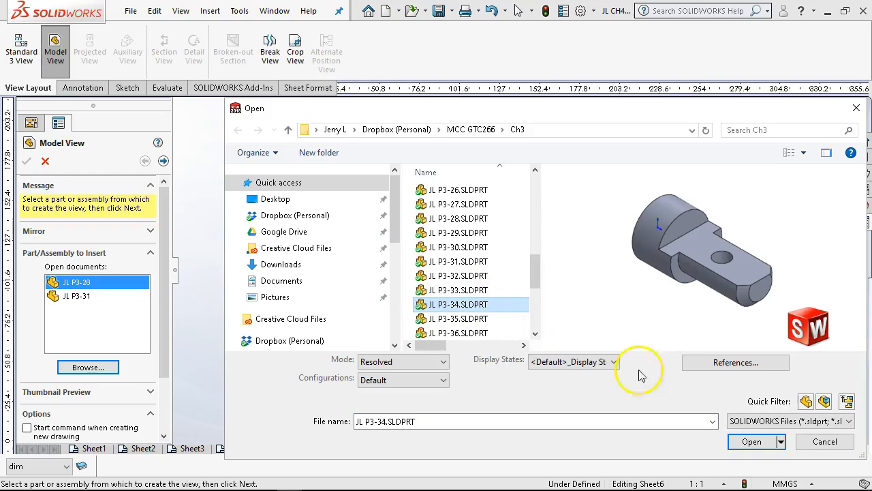
pyautogui.click(753, 441)
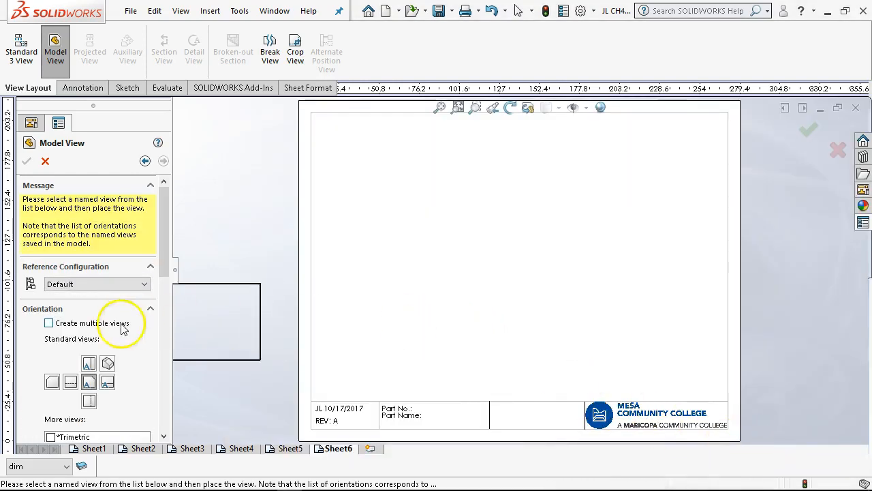
# Step: Place multiple views of JL P3-34 on Sheet6, with top, front, right and isometric orientations
pyautogui.click(51, 323)
pyautogui.click(89, 380)
pyautogui.click(107, 381)
pyautogui.click(107, 399)
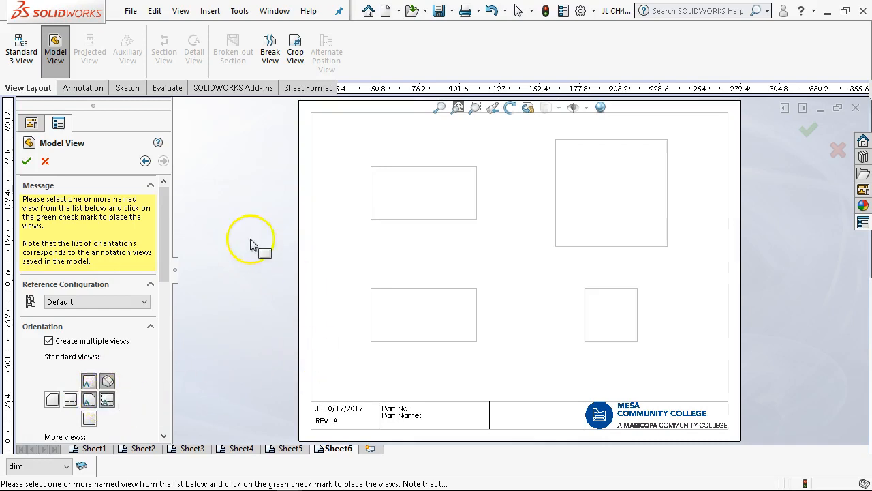
pyautogui.click(26, 160)
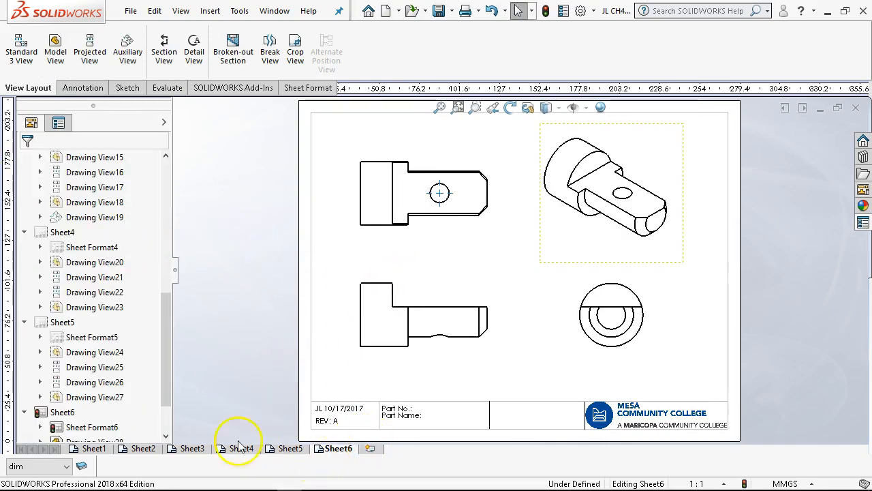
# Step: Rename Sheet6 as S6 in its sheet properties
pyautogui.rightClick(330, 453)
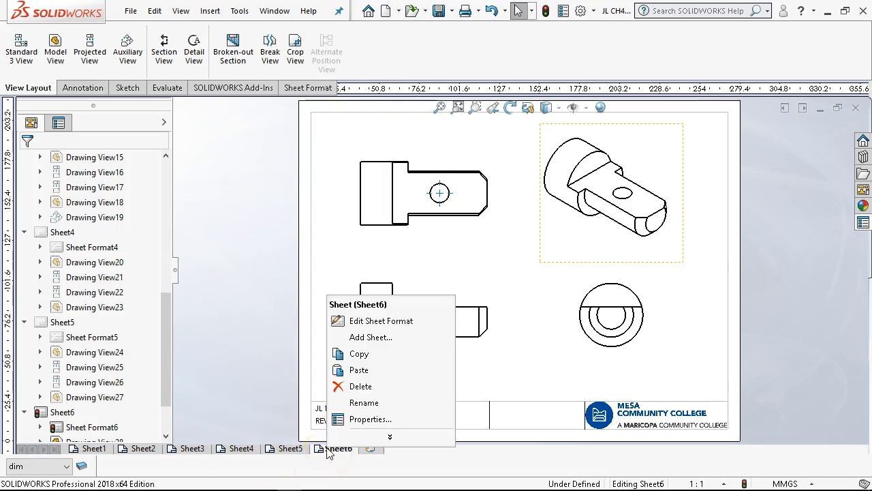
pyautogui.click(357, 419)
pyautogui.click(333, 94)
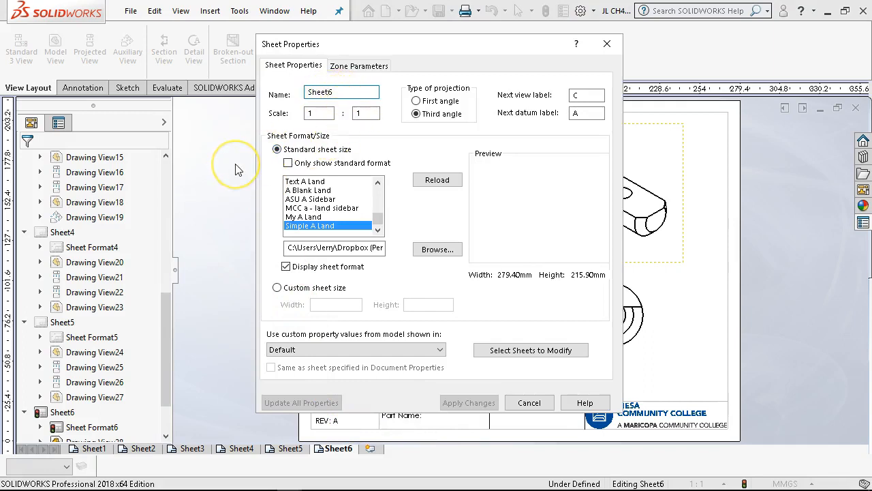
pyautogui.press('BackSpace')
pyautogui.press('BackSpace')
pyautogui.press('Return')
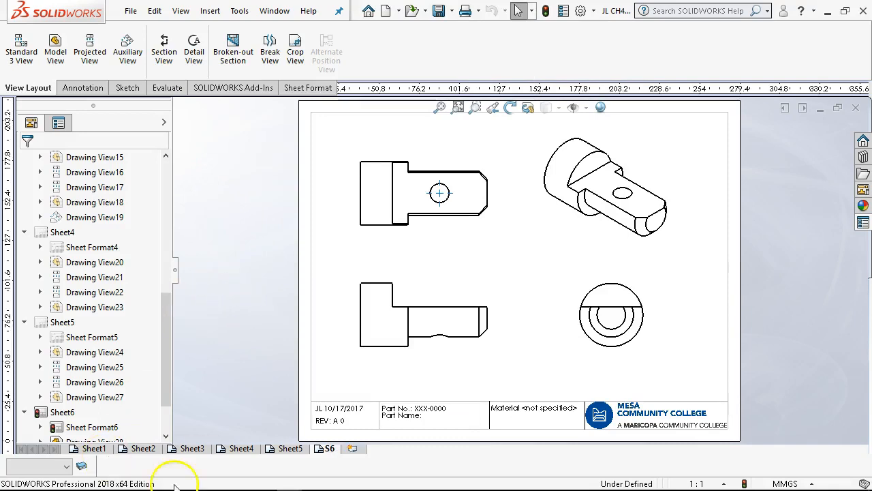
# Step: Bring up the available sheet commands for Sheet5
pyautogui.rightClick(287, 453)
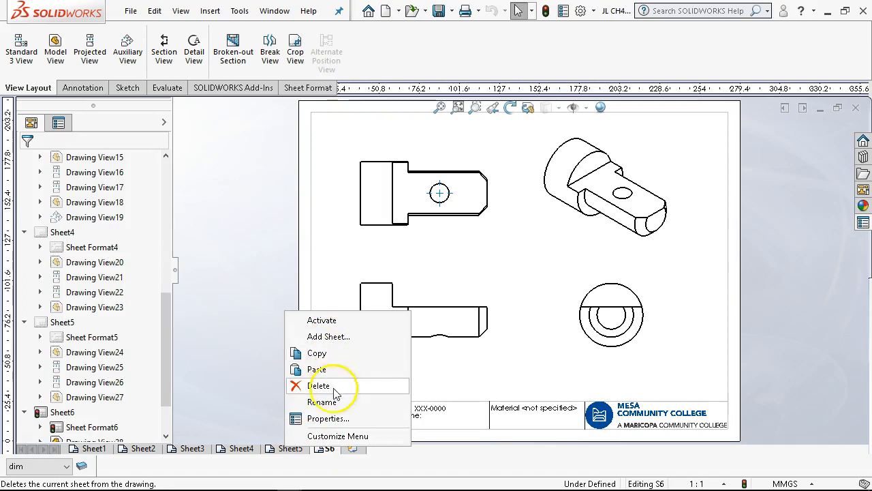
# Step: Rename the drawing sheet Sheet5 as S5
pyautogui.click(329, 437)
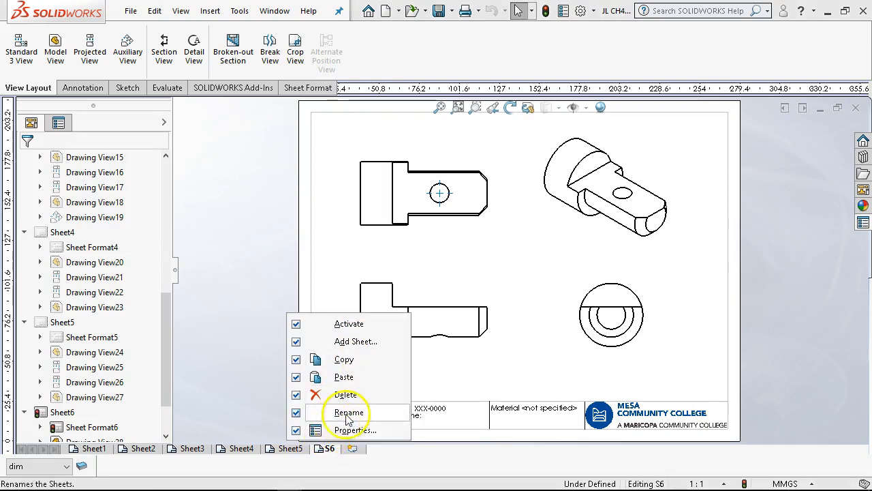
pyautogui.click(358, 242)
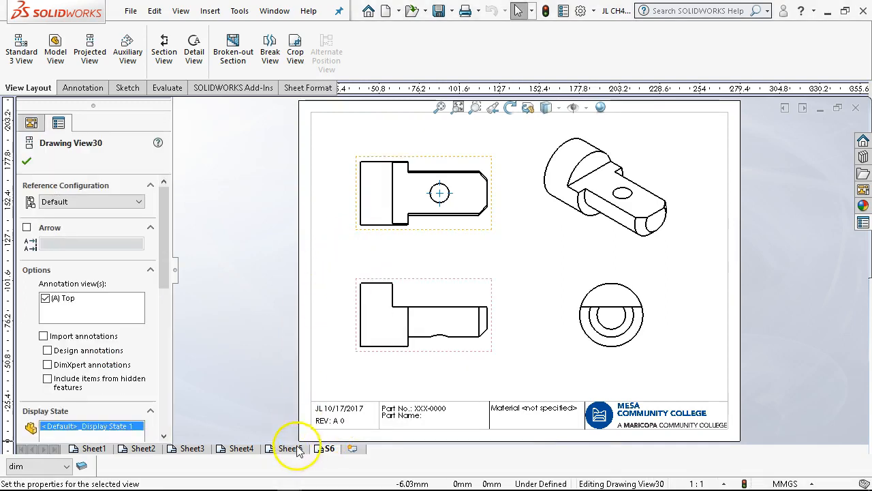
pyautogui.rightClick(289, 449)
pyautogui.click(319, 401)
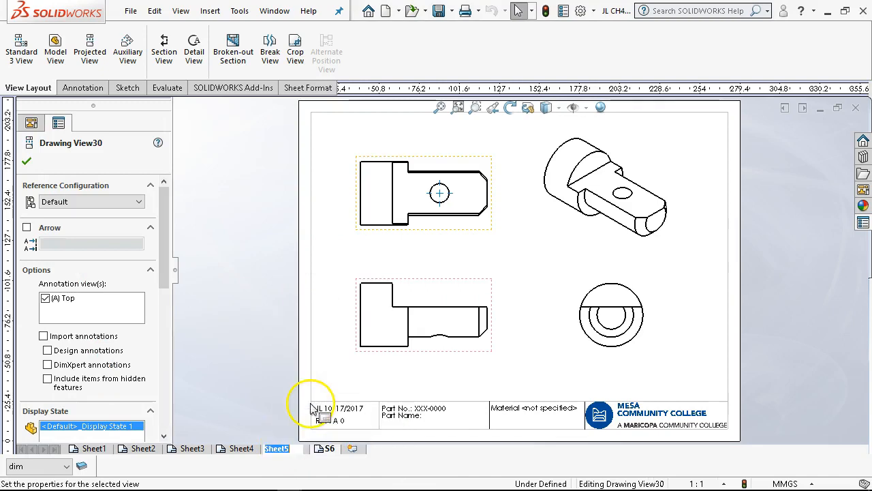
pyautogui.click(285, 450)
pyautogui.press('BackSpace')
pyautogui.press('BackSpace')
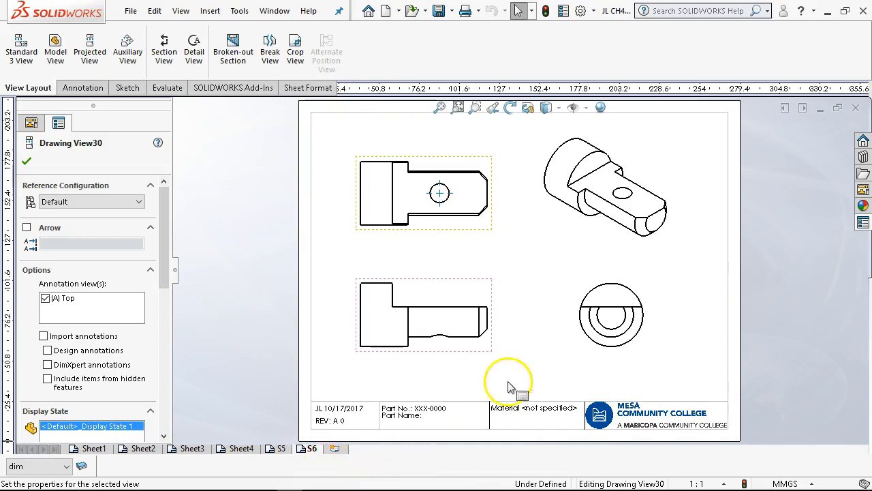
pyautogui.click(532, 309)
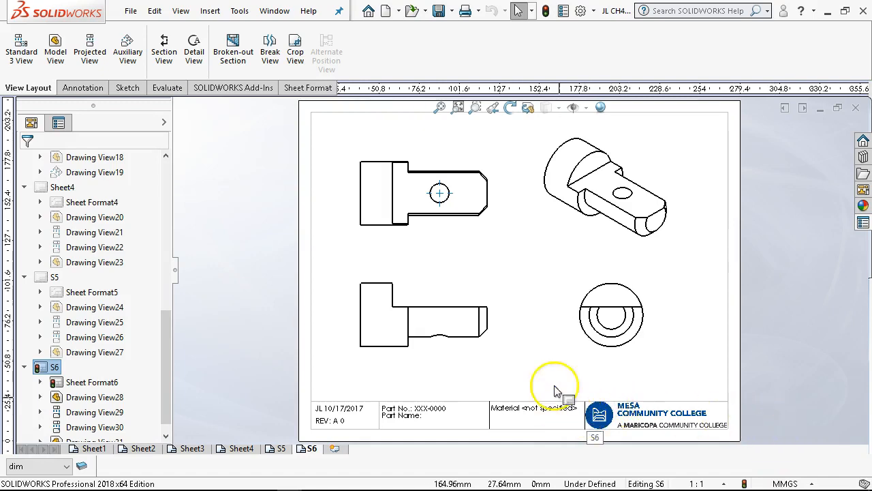
# Step: Add a new sheet after S6 and switch to File Explorer to open the Dropbox folder MCC GTC266 > Ch3
pyautogui.click(335, 450)
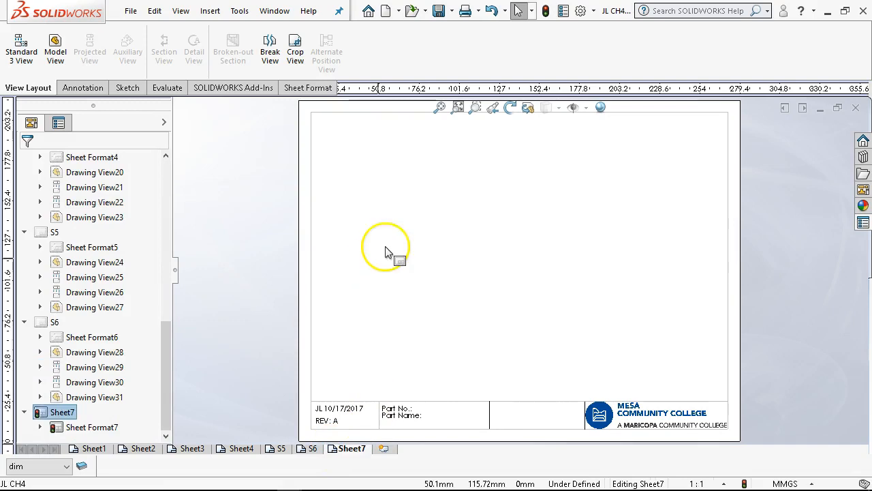
pyautogui.moveTo(263, 483)
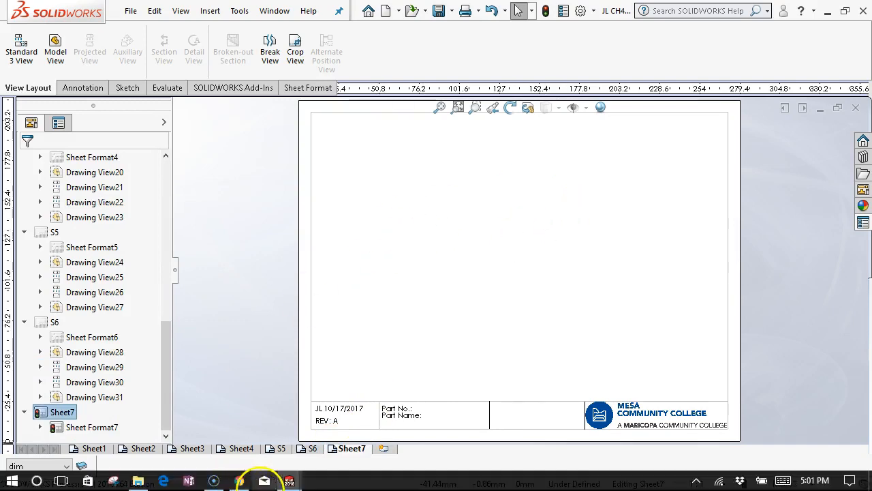
pyautogui.click(136, 481)
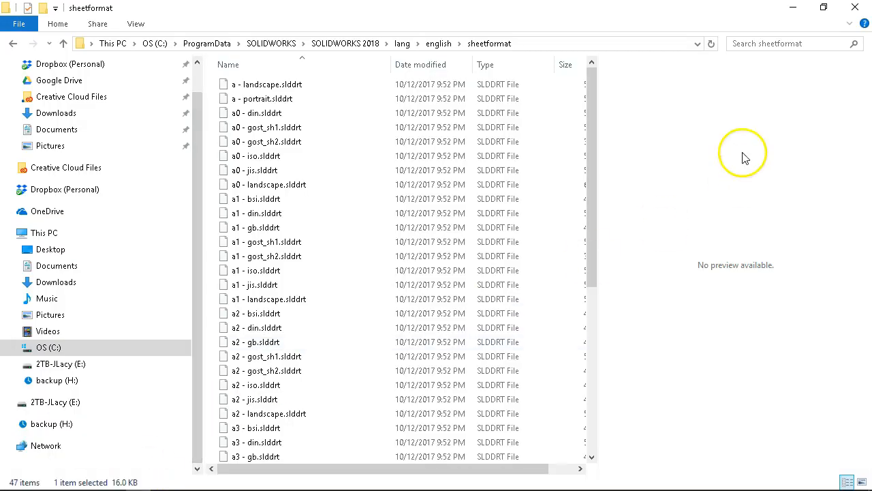
pyautogui.click(824, 7)
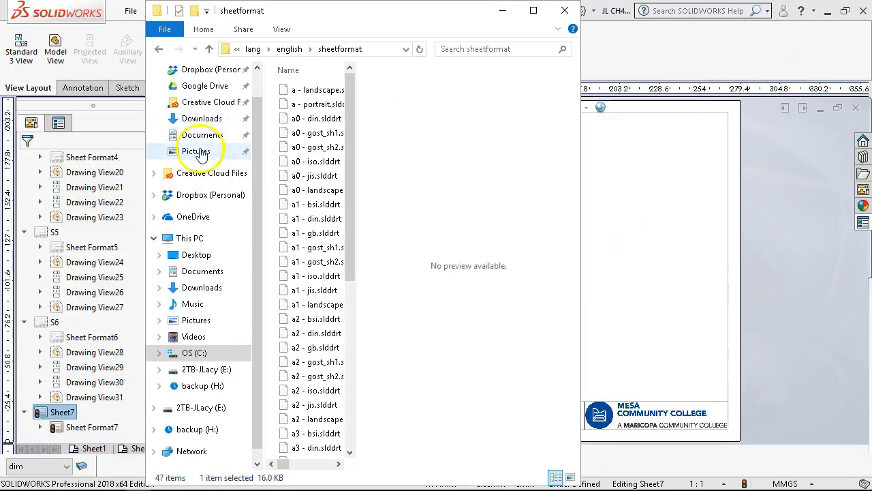
pyautogui.click(201, 70)
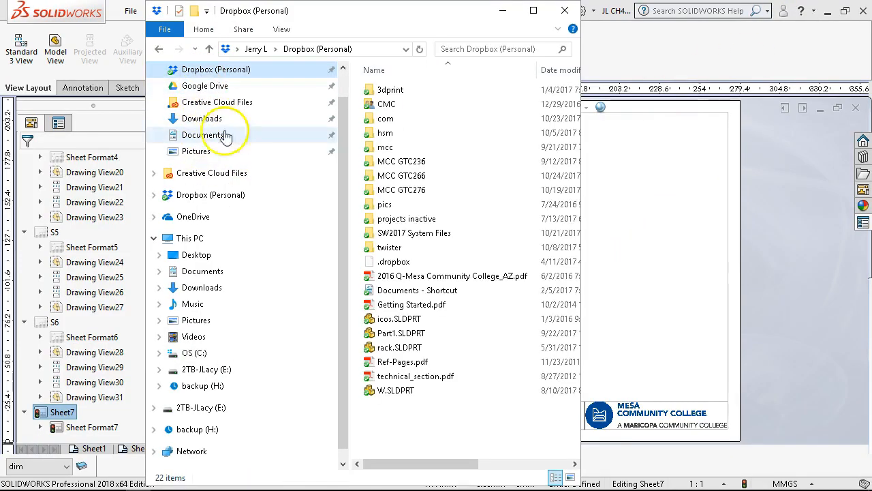
pyautogui.doubleClick(395, 176)
pyautogui.doubleClick(384, 117)
pyautogui.moveTo(571, 191); pyautogui.dragTo(578, 346)
pyautogui.moveTo(387, 274)
pyautogui.mouseDown()
pyautogui.moveTo(575, 253)
pyautogui.moveTo(637, 263)
pyautogui.mouseUp()
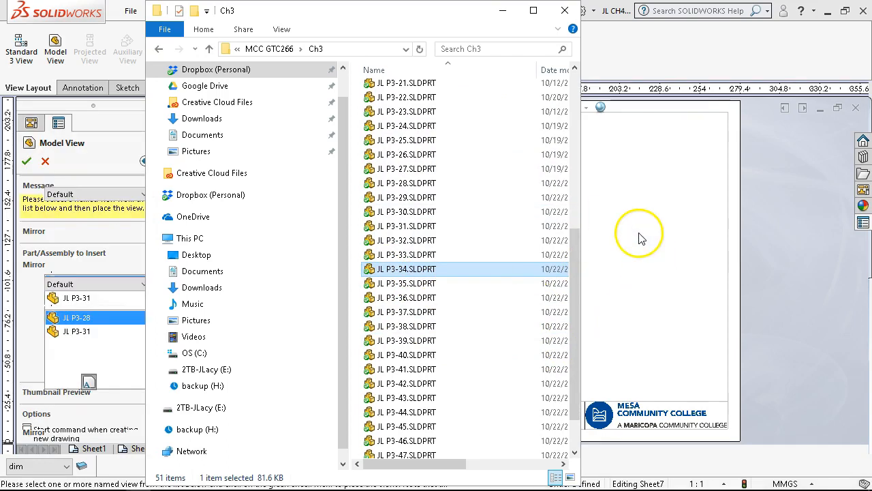
pyautogui.click(507, 11)
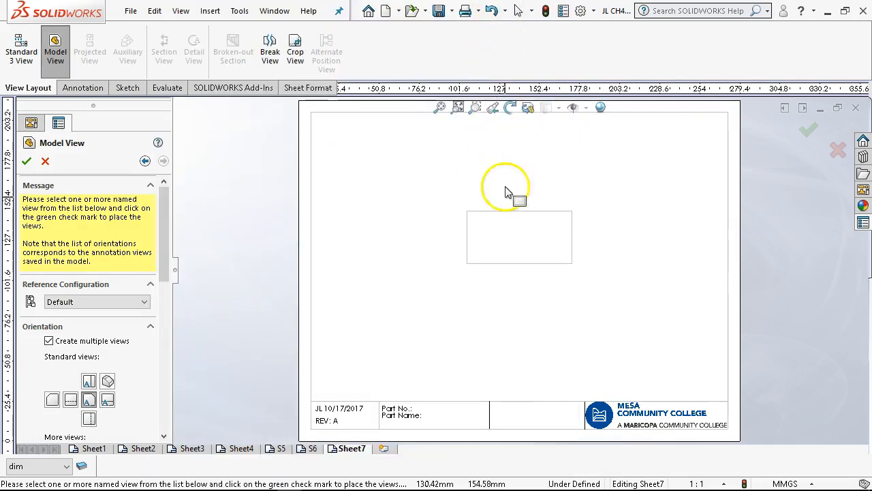
pyautogui.click(44, 162)
# Step: Switch to File Explorer and bring JL P3-35.SLDPRT from the Ch3 folder onto the empty Sheet7 as a model view
pyautogui.moveTo(295, 483)
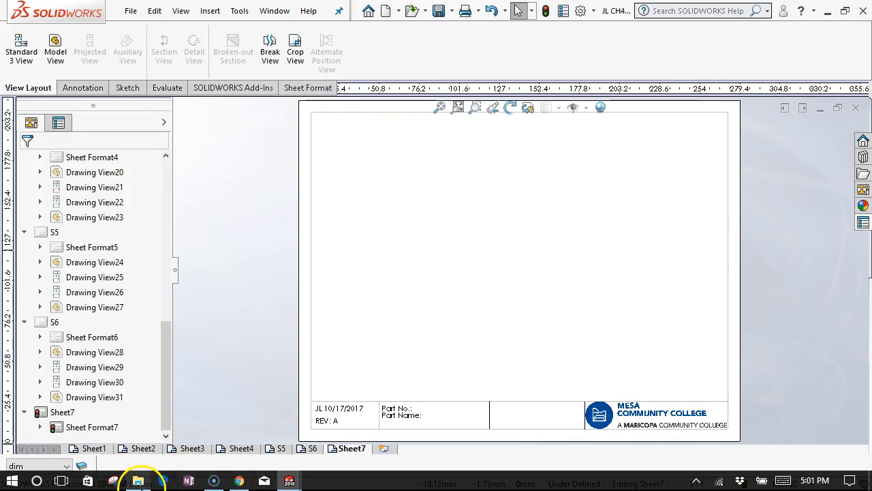
pyautogui.click(138, 484)
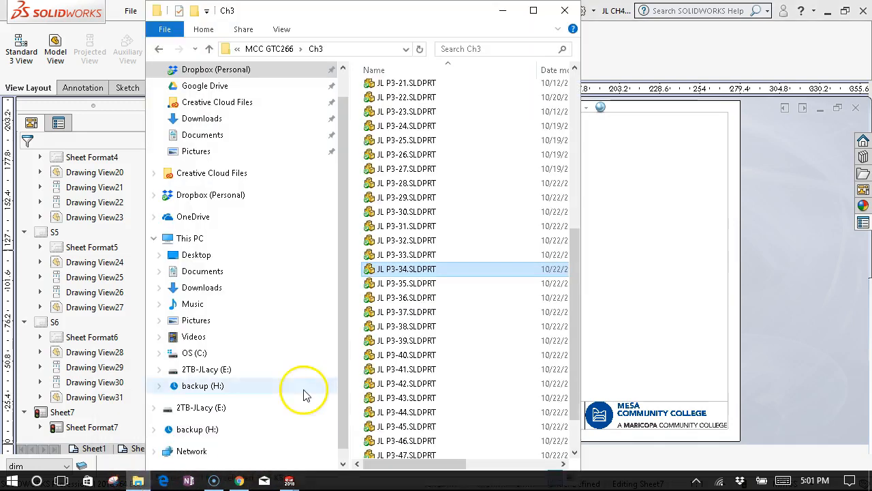
pyautogui.click(389, 285)
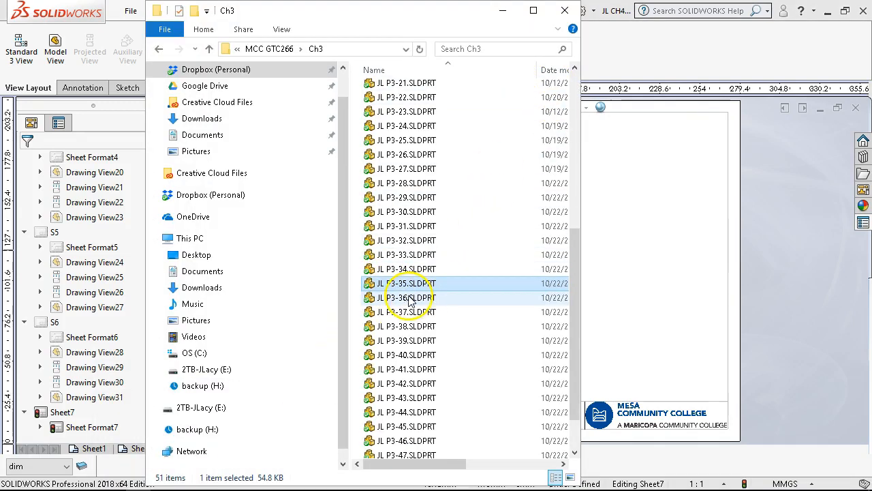
pyautogui.moveTo(401, 289); pyautogui.dragTo(630, 252)
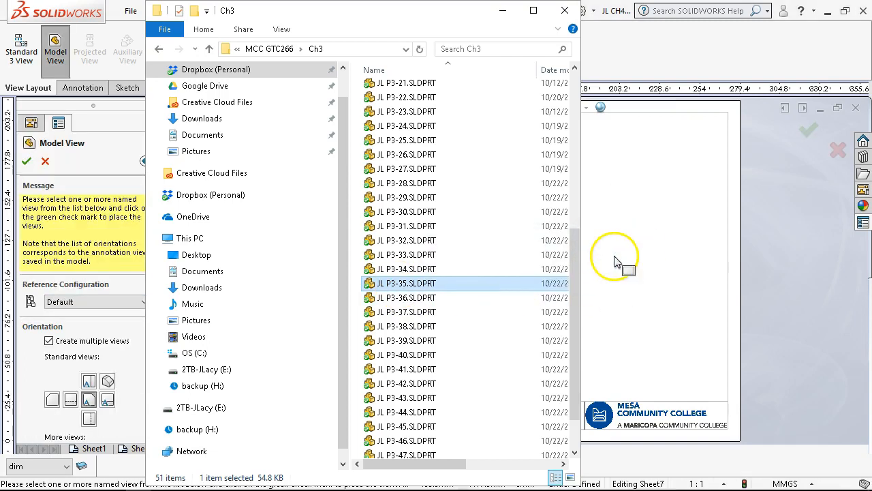
pyautogui.click(501, 12)
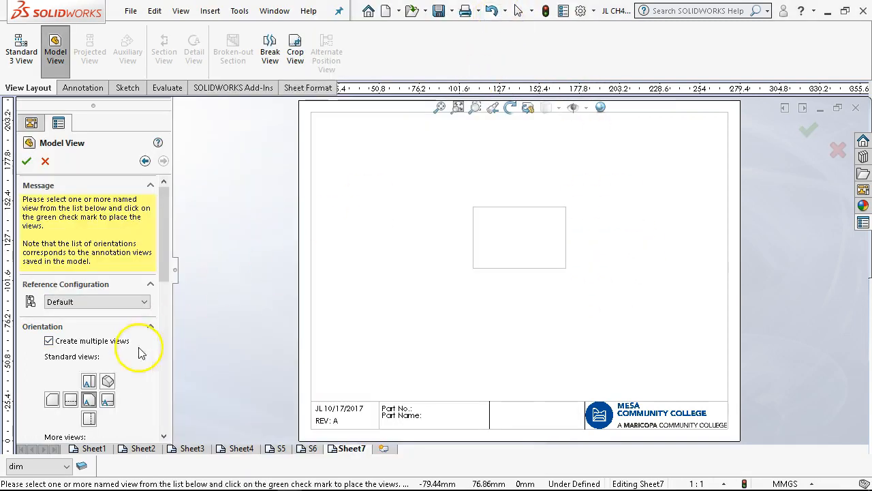
# Step: Add top, right and isometric views to the front view of the part and place all four on the sheet
pyautogui.click(89, 380)
pyautogui.click(107, 399)
pyautogui.click(107, 381)
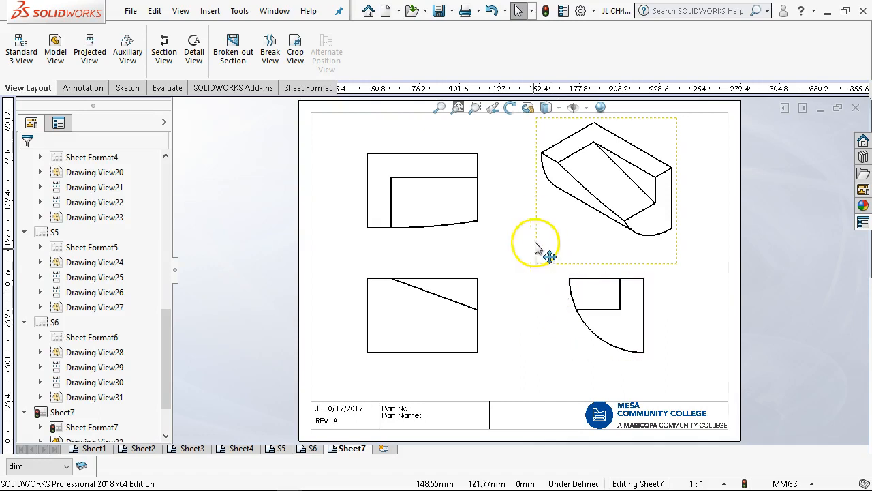
pyautogui.click(548, 315)
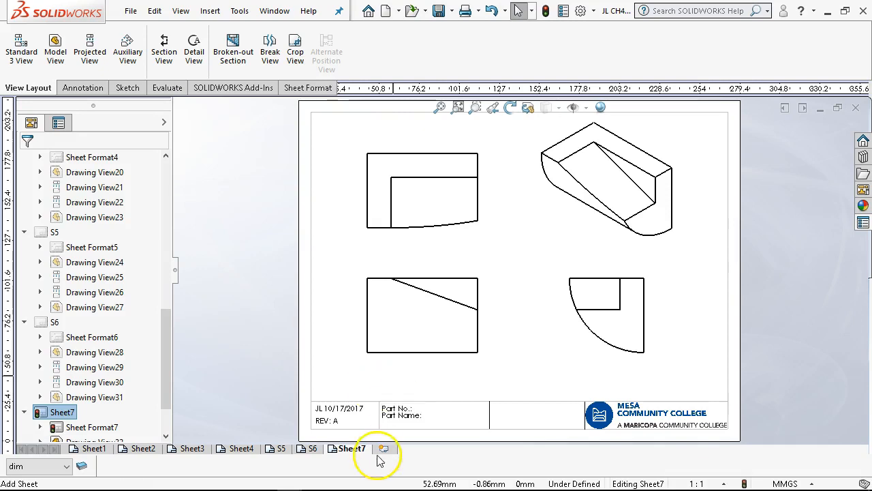
pyautogui.click(520, 319)
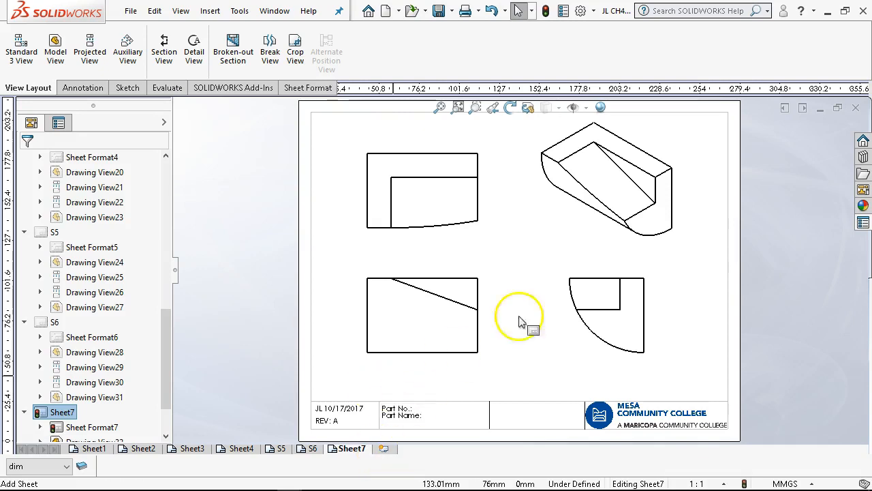
pyautogui.rightClick(487, 287)
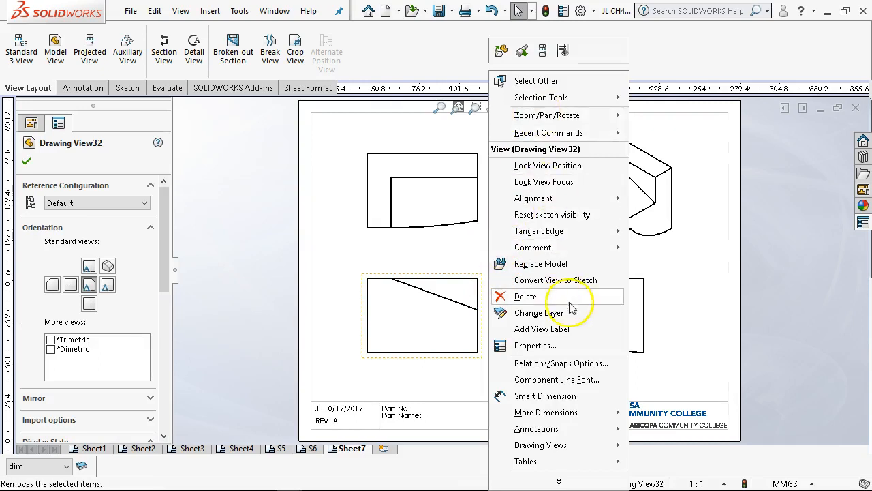
pyautogui.click(535, 346)
pyautogui.click(681, 414)
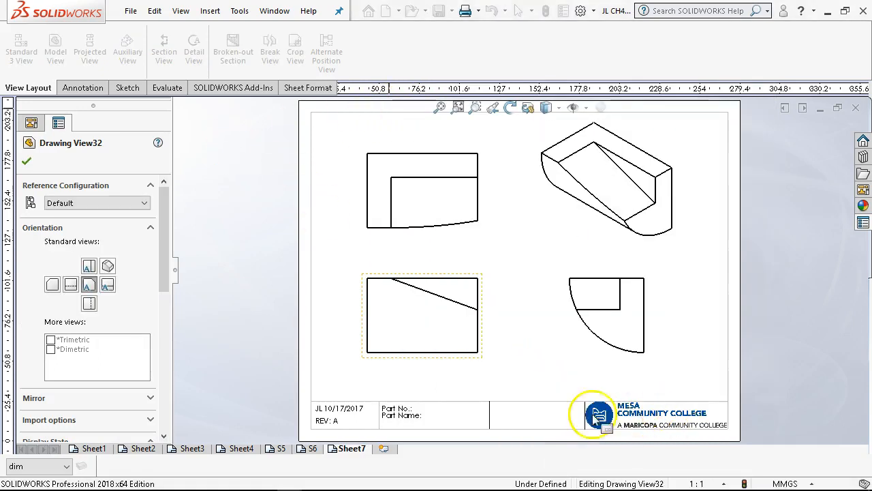
# Step: Rename Sheet7 as S7 in its sheet properties and apply the change
pyautogui.click(559, 370)
pyautogui.rightClick(559, 370)
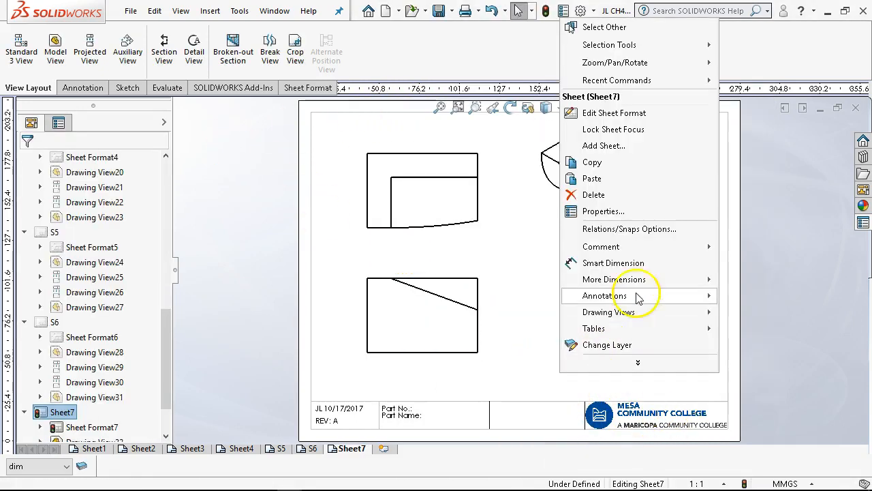
pyautogui.click(603, 211)
pyautogui.click(327, 96)
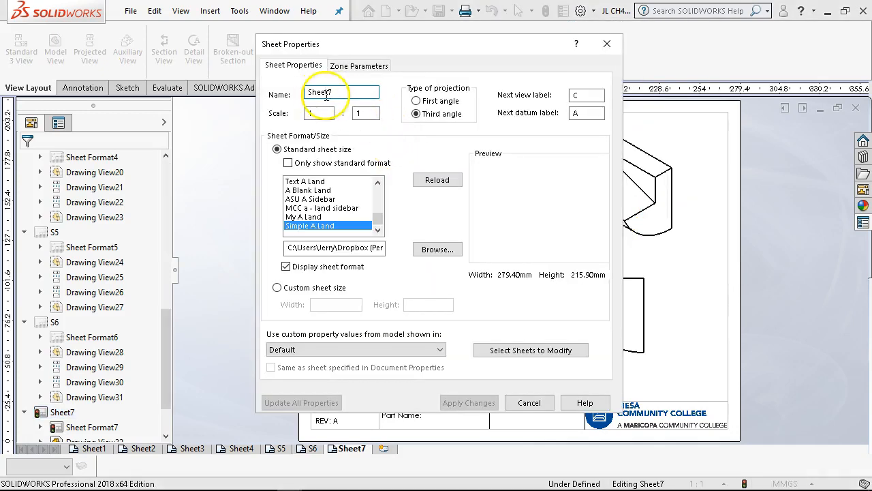
pyautogui.press('BackSpace')
pyautogui.press('BackSpace')
pyautogui.press('BackSpace')
pyautogui.press('BackSpace')
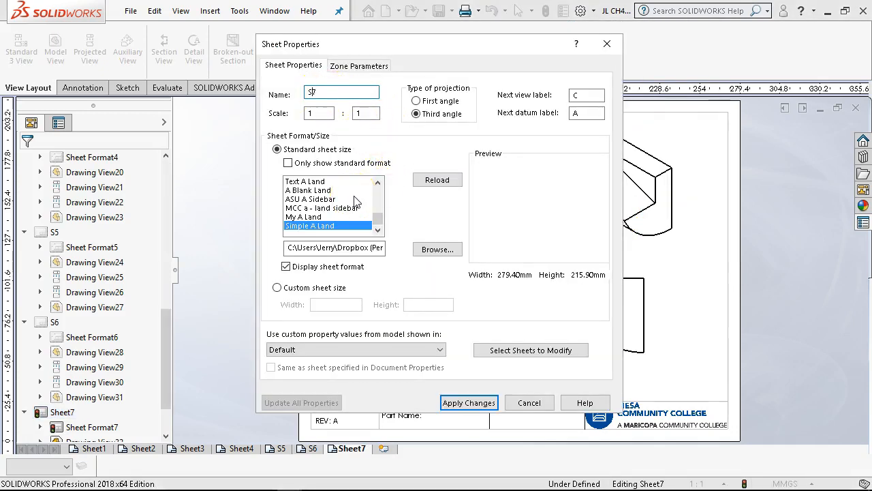
pyautogui.press('Return')
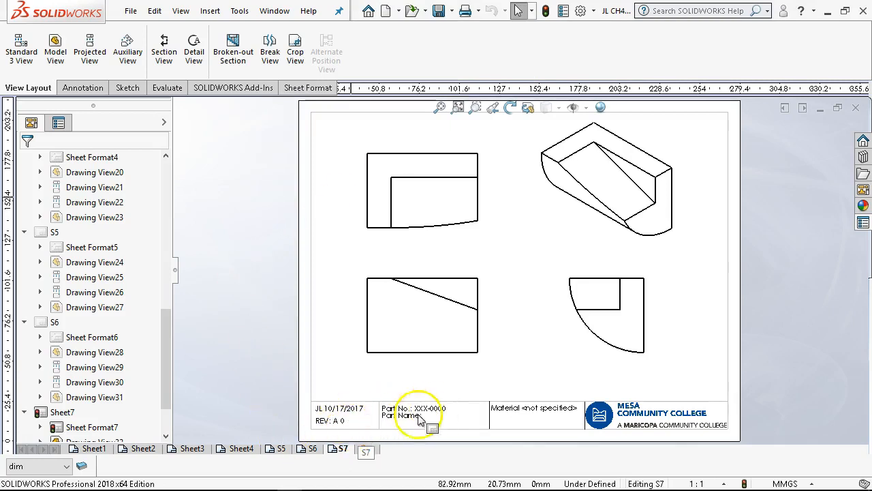
# Step: Add another blank drawing sheet after S7
pyautogui.click(366, 452)
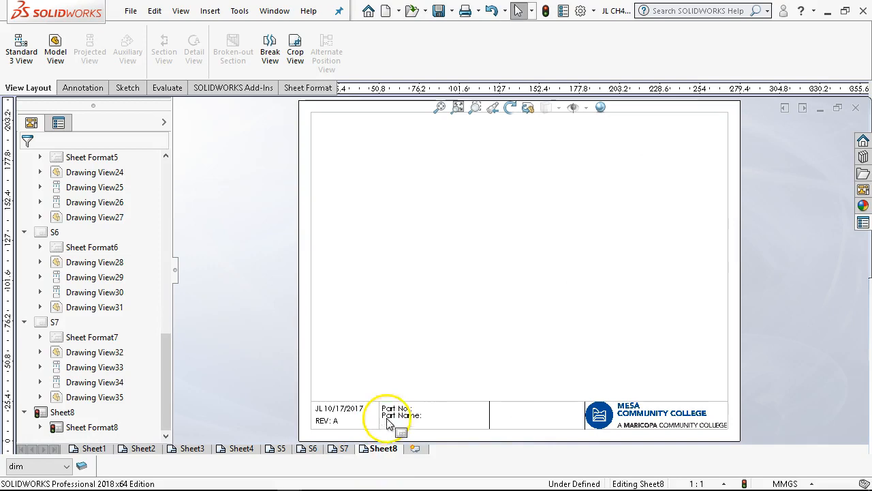
pyautogui.rightClick(442, 294)
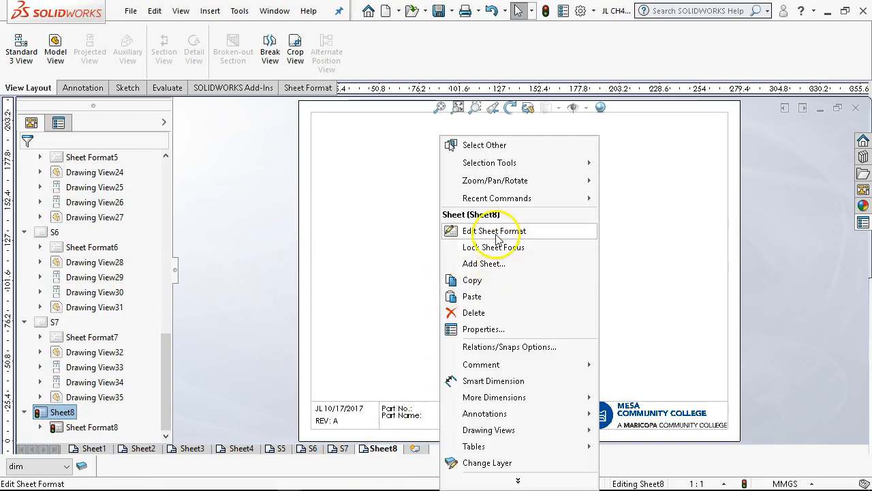
pyautogui.click(391, 235)
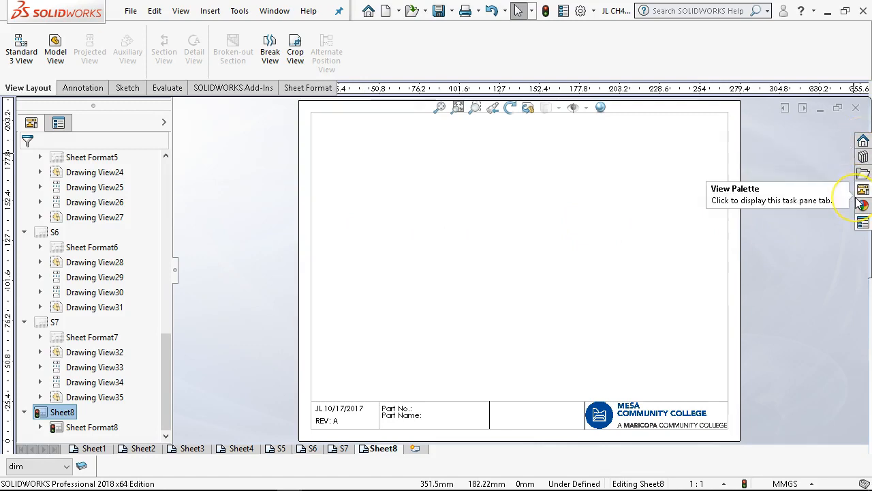
# Step: Examine the user interface options that show or hide elements such as the Task Pane
pyautogui.click(160, 12)
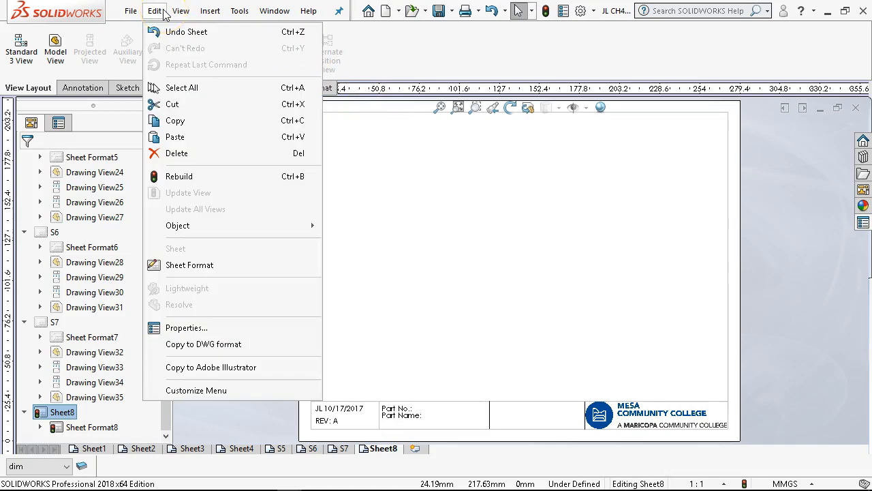
pyautogui.click(174, 12)
pyautogui.click(224, 174)
pyautogui.click(219, 198)
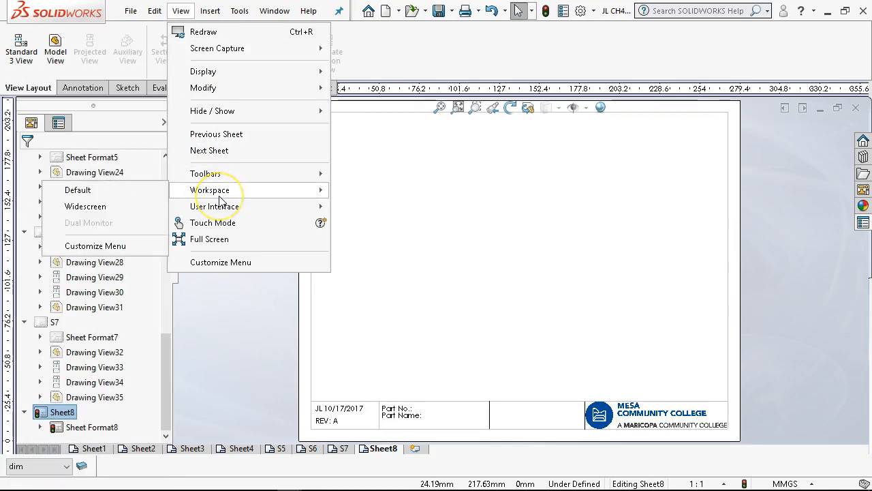
pyautogui.click(217, 207)
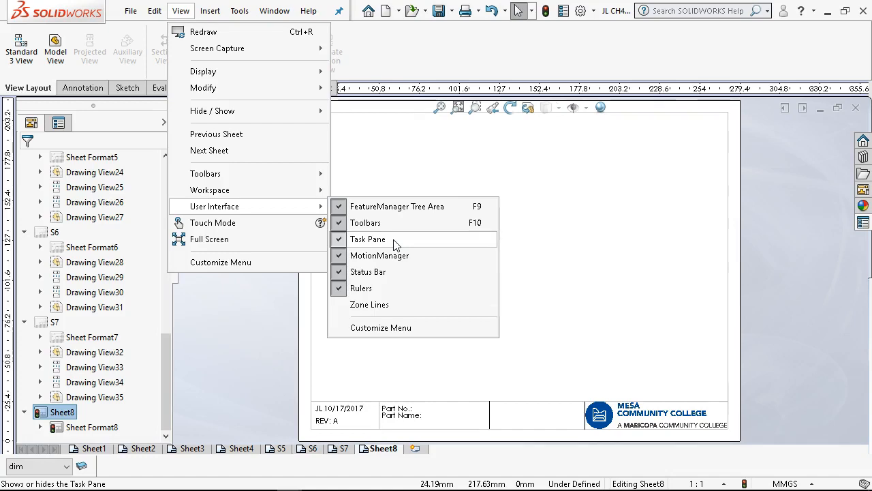
pyautogui.click(630, 213)
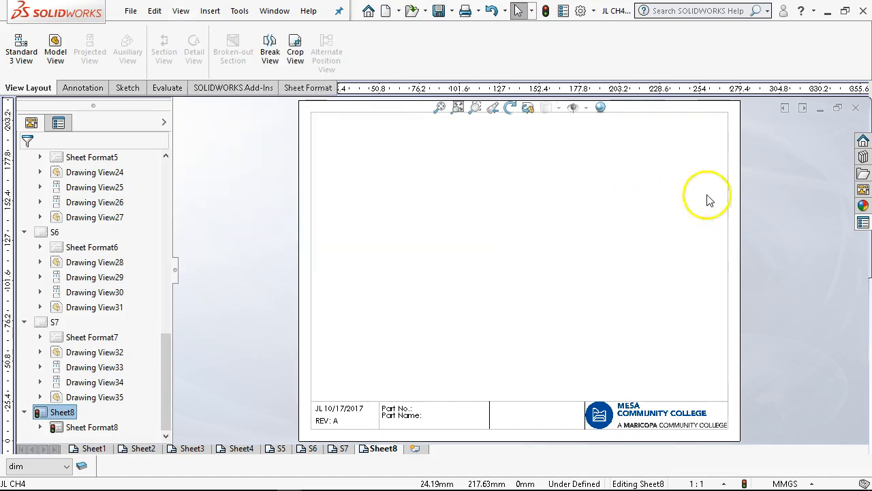
# Step: Look at the SOLIDWORKS Resources and expand the design library folders in the Task Pane
pyautogui.click(864, 141)
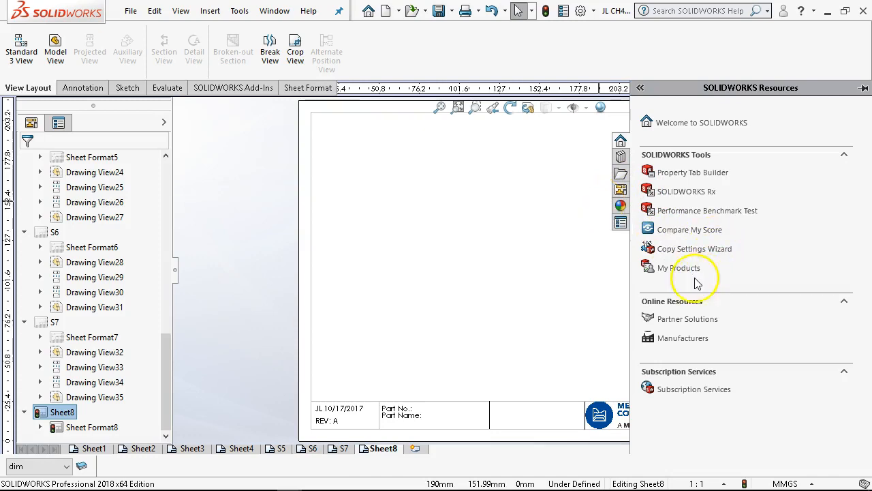
pyautogui.click(621, 158)
pyautogui.click(644, 132)
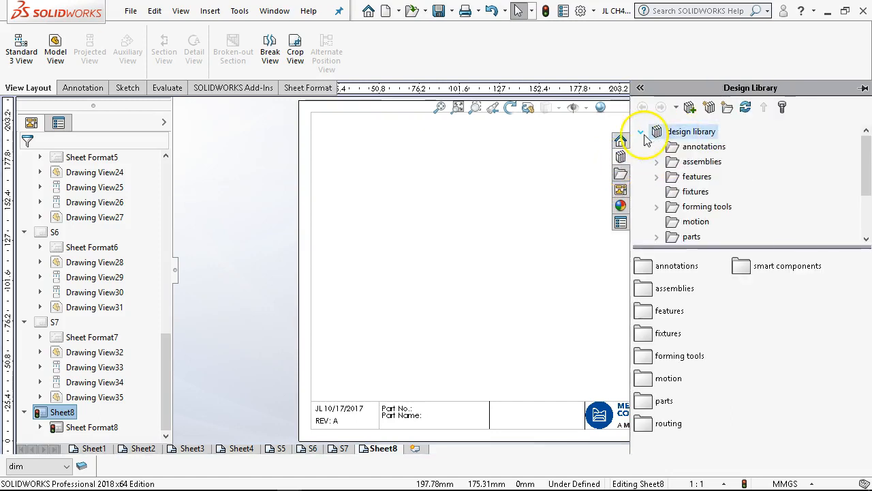
# Step: Look through the recent documents and the documents open in SOLIDWORKS in the File Explorer of the Task Pane
pyautogui.click(621, 175)
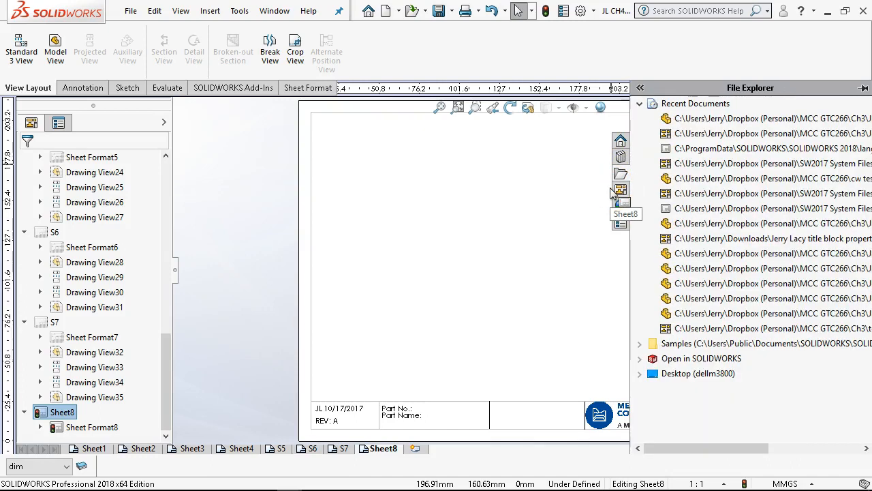
pyautogui.moveTo(690, 330)
pyautogui.mouseDown()
pyautogui.moveTo(702, 283)
pyautogui.moveTo(649, 102)
pyautogui.moveTo(574, 277)
pyautogui.mouseUp()
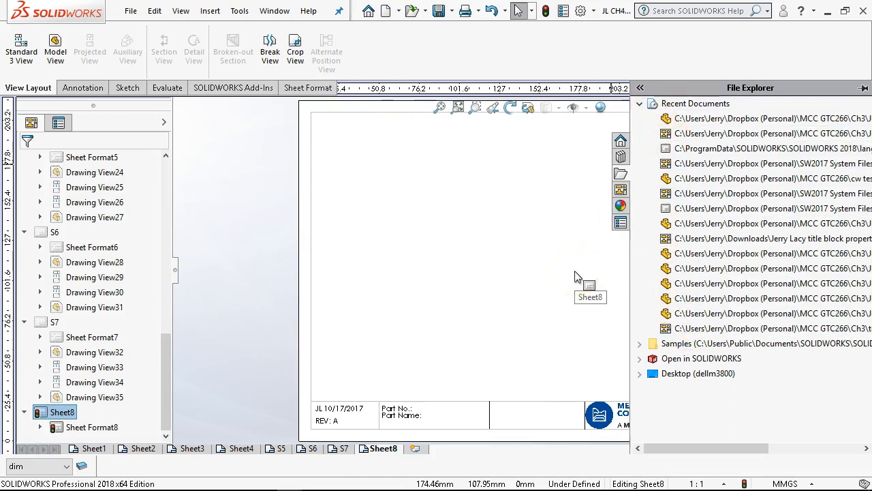
pyautogui.moveTo(574, 277)
pyautogui.mouseDown()
pyautogui.moveTo(651, 126)
pyautogui.moveTo(496, 163)
pyautogui.moveTo(502, 152)
pyautogui.moveTo(461, 184)
pyautogui.moveTo(604, 350)
pyautogui.moveTo(662, 366)
pyautogui.moveTo(627, 360)
pyautogui.moveTo(644, 366)
pyautogui.mouseUp()
pyautogui.click(640, 103)
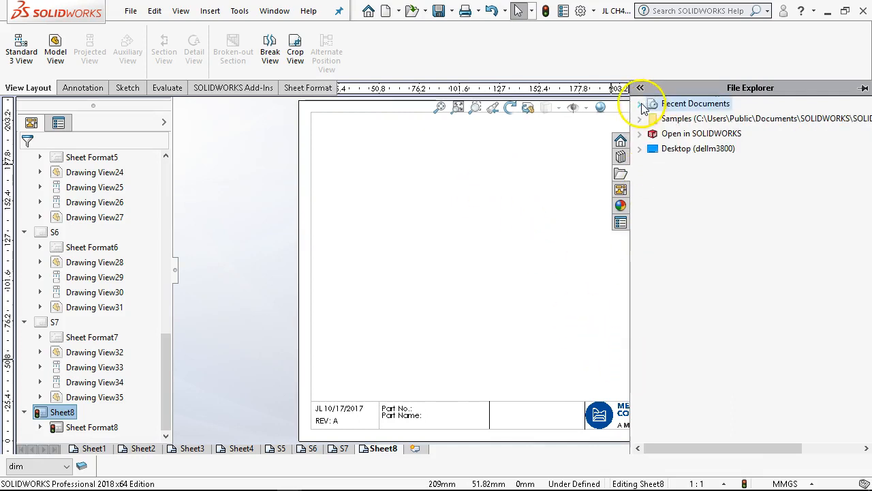
pyautogui.click(640, 136)
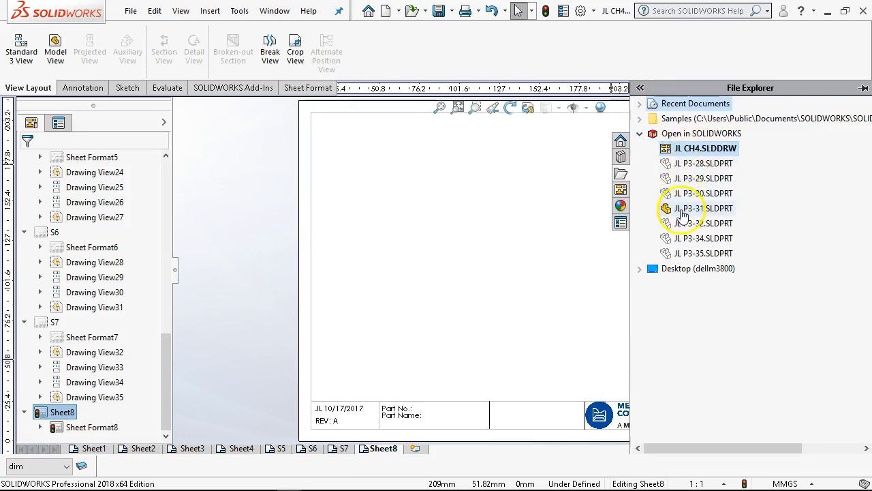
pyautogui.moveTo(682, 261)
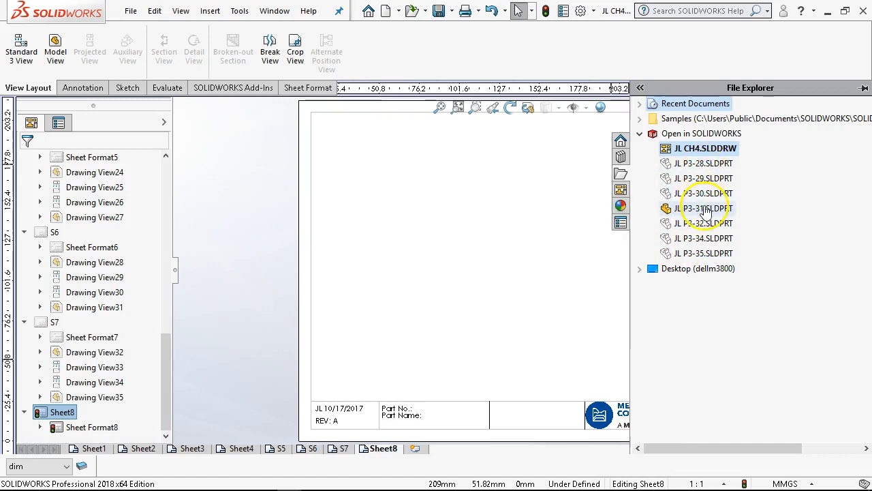
pyautogui.moveTo(691, 246)
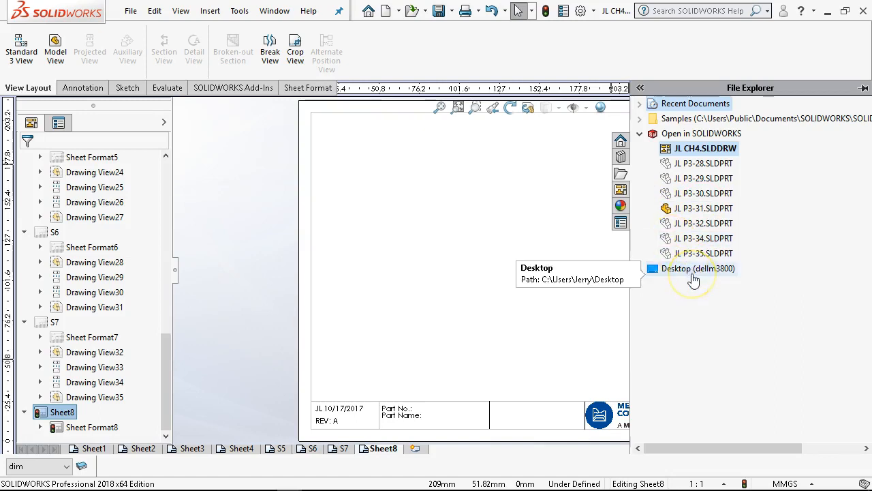
pyautogui.click(640, 134)
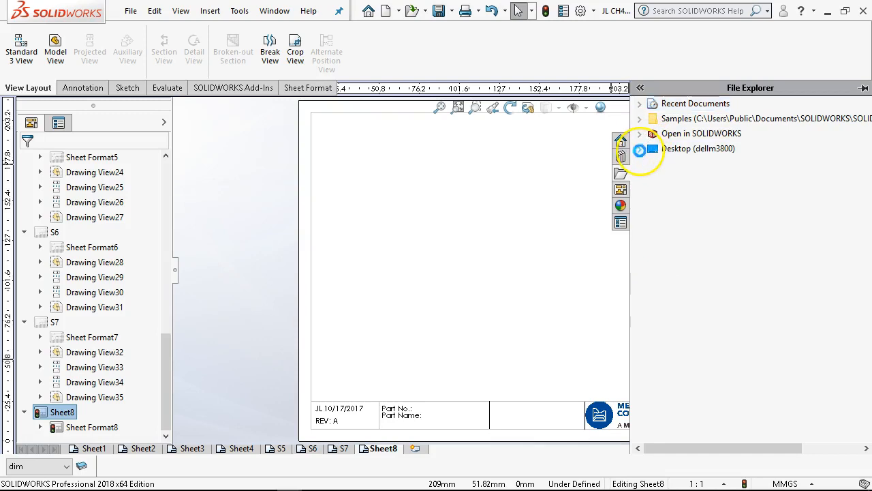
# Step: Browse the File Explorer to the Ch3 folder inside MCC GTC266 and bring the cut cylinder part onto Sheet8
pyautogui.click(641, 149)
pyautogui.click(651, 175)
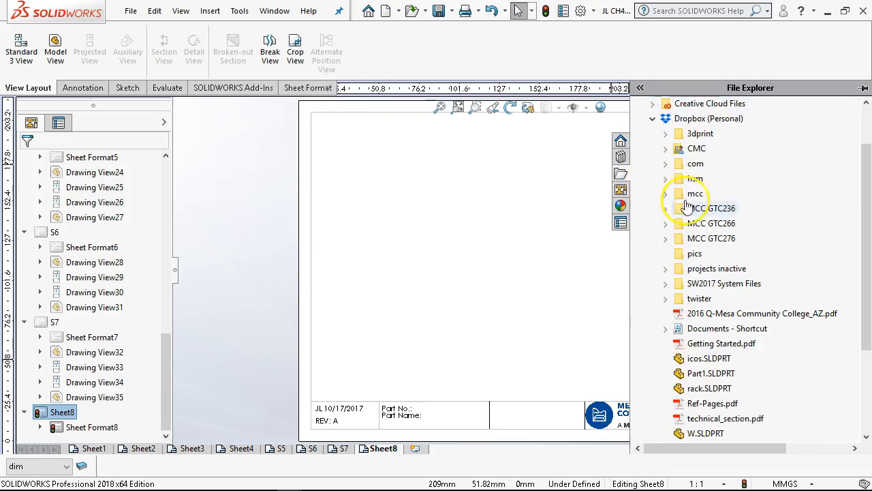
pyautogui.click(666, 223)
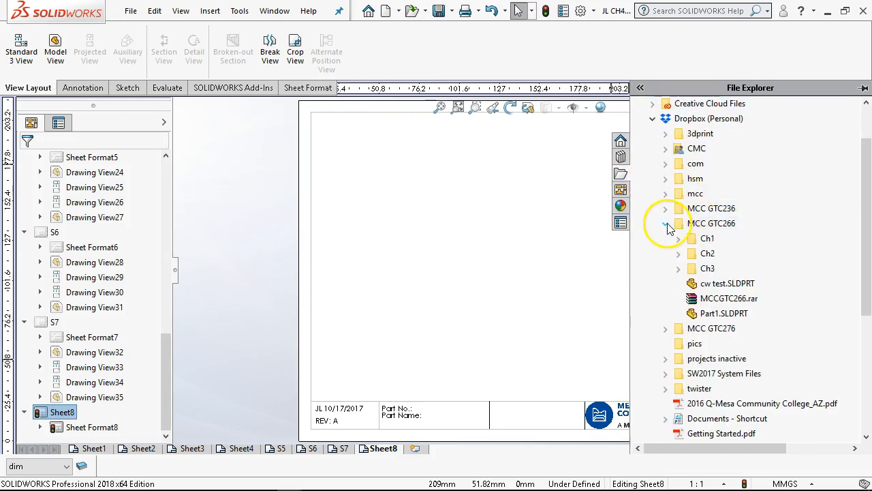
pyautogui.click(678, 268)
pyautogui.scroll(-5, 709, 313)
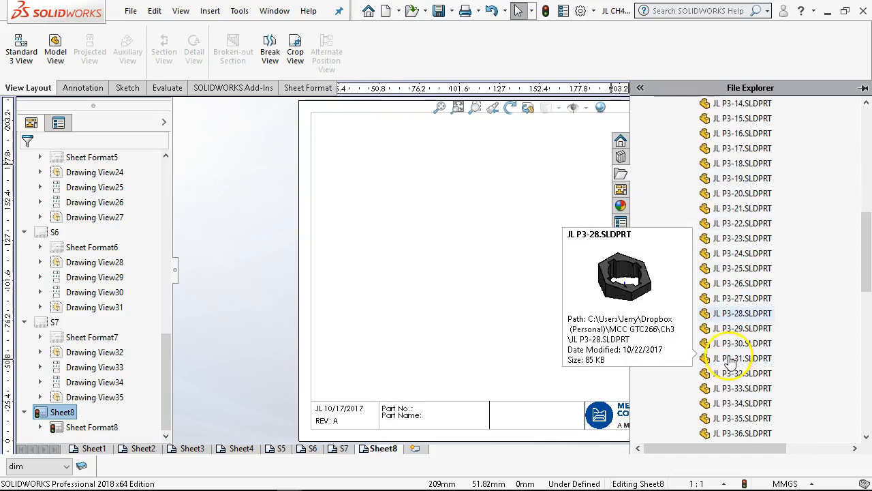
pyautogui.moveTo(736, 381)
pyautogui.mouseDown()
pyautogui.moveTo(737, 368)
pyautogui.moveTo(487, 288)
pyautogui.moveTo(457, 269)
pyautogui.moveTo(460, 237)
pyautogui.mouseUp()
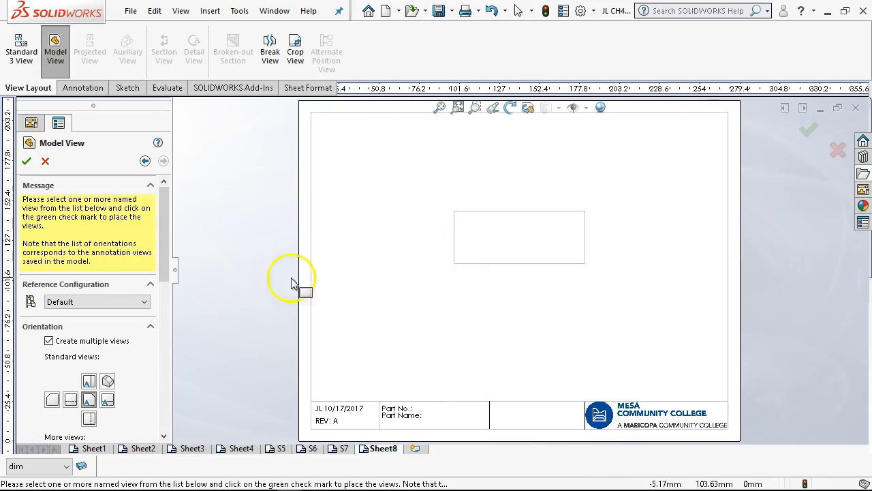
# Step: Add top, isometric and right views to the preselected front view and place all four on Sheet8
pyautogui.moveTo(160, 253); pyautogui.dragTo(183, 327)
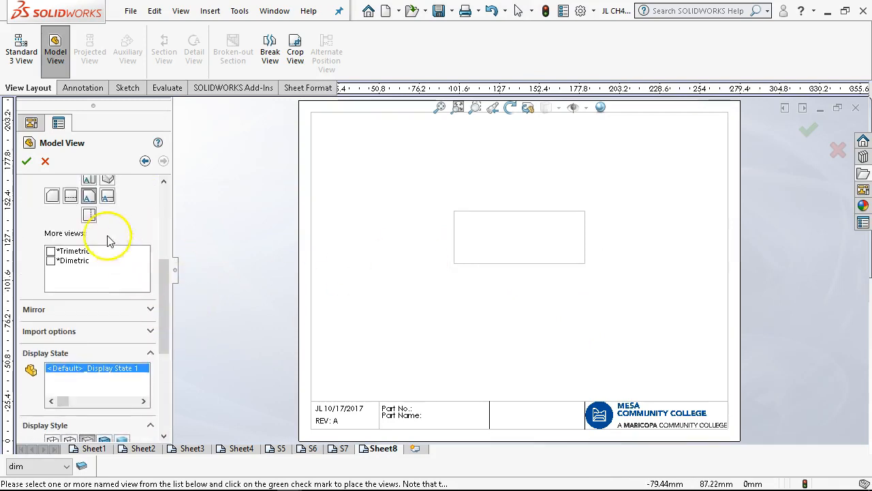
pyautogui.scroll(2, 113, 208)
pyautogui.click(90, 250)
pyautogui.click(106, 250)
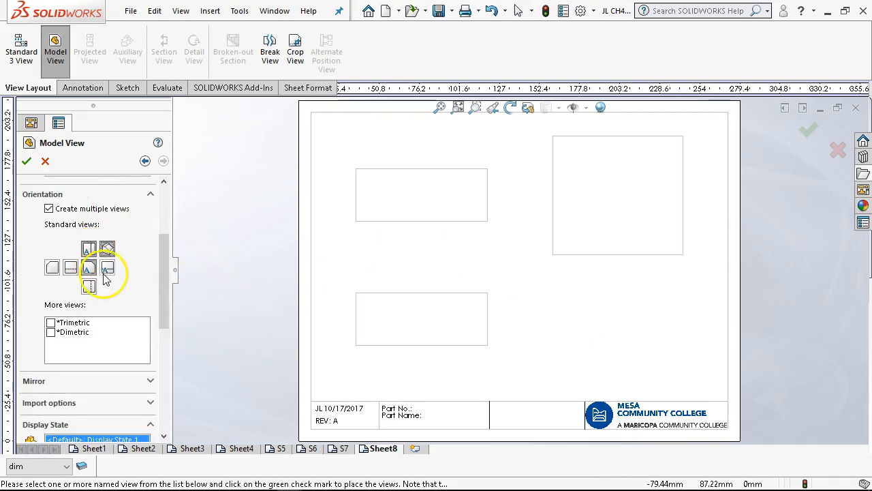
pyautogui.click(107, 271)
pyautogui.click(27, 161)
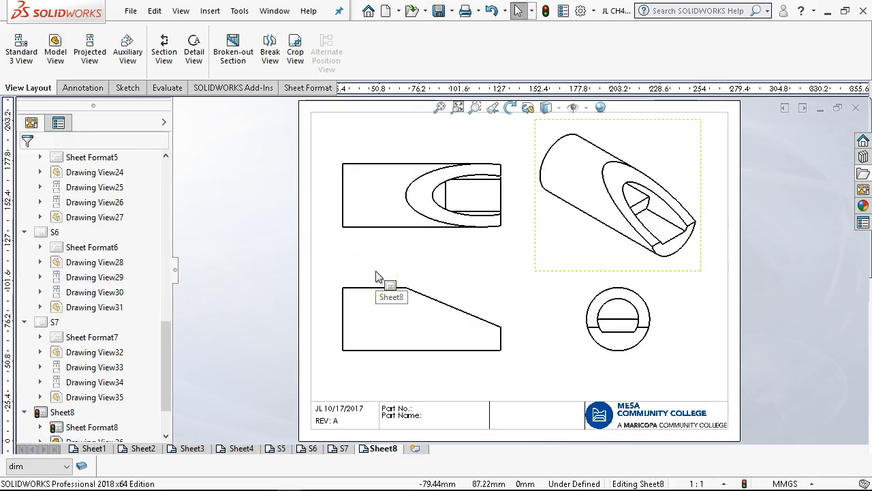
pyautogui.click(379, 276)
pyautogui.click(517, 347)
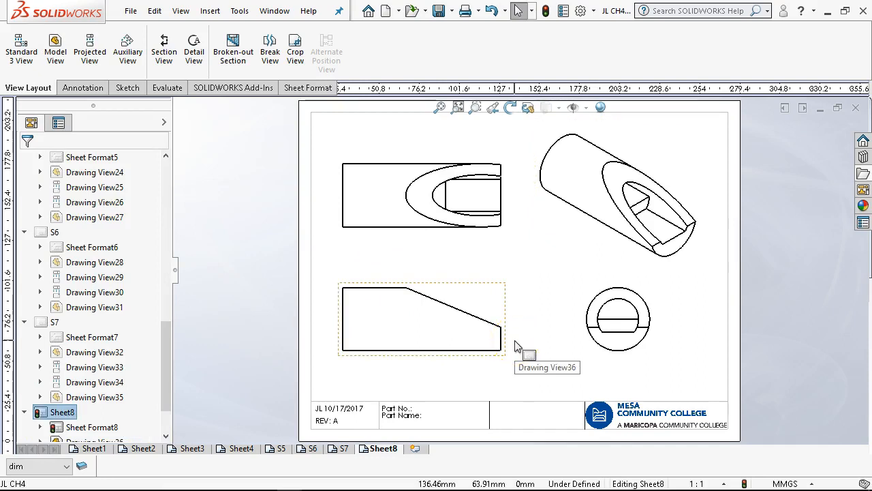
pyautogui.click(615, 339)
pyautogui.click(497, 387)
pyautogui.click(498, 356)
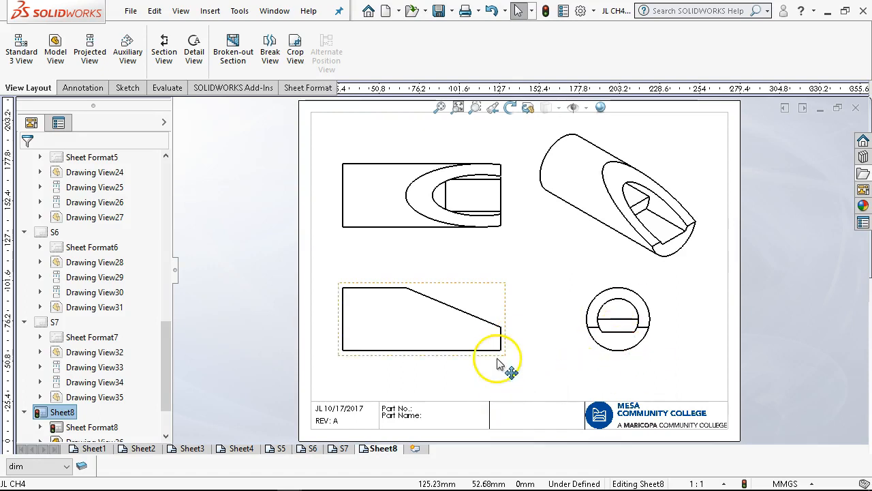
pyautogui.click(407, 417)
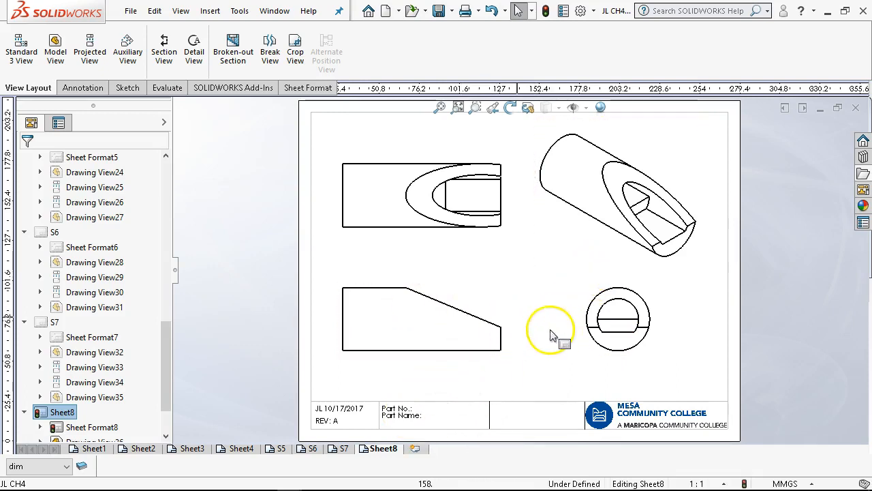
# Step: Add a blank sheet after Sheet8 and load JL P3-37.SLDPRT from the Ch3 folder into the View Palette
pyautogui.click(411, 447)
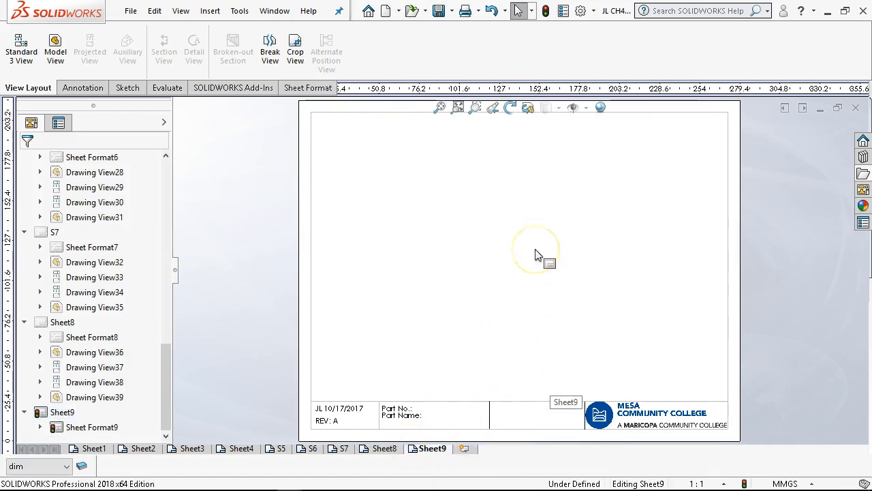
pyautogui.click(863, 191)
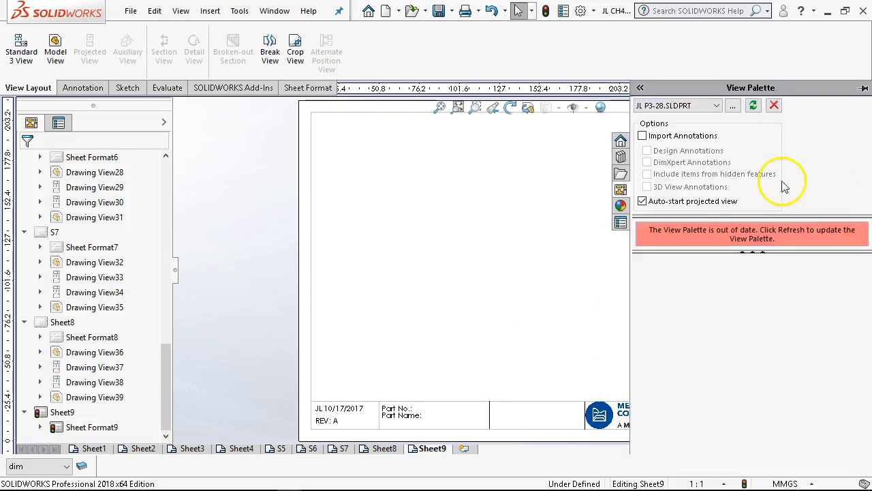
pyautogui.click(717, 106)
pyautogui.click(721, 111)
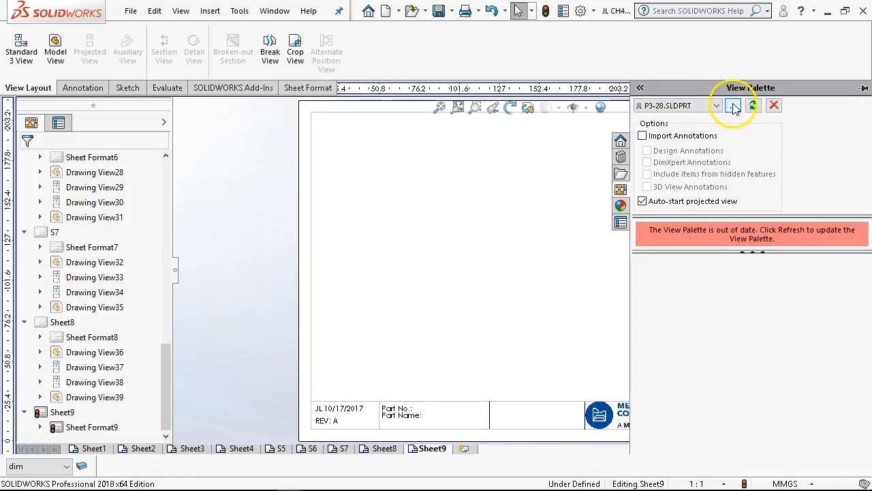
pyautogui.click(733, 105)
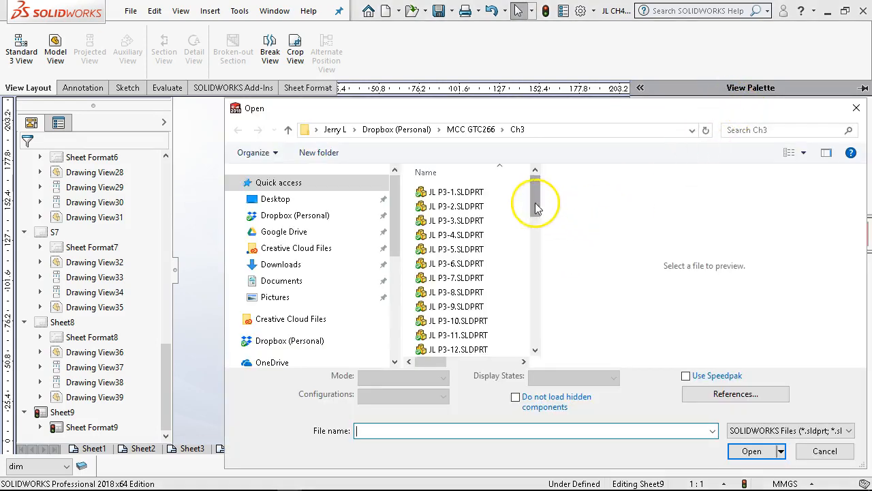
pyautogui.moveTo(533, 210); pyautogui.dragTo(536, 303)
pyautogui.click(458, 332)
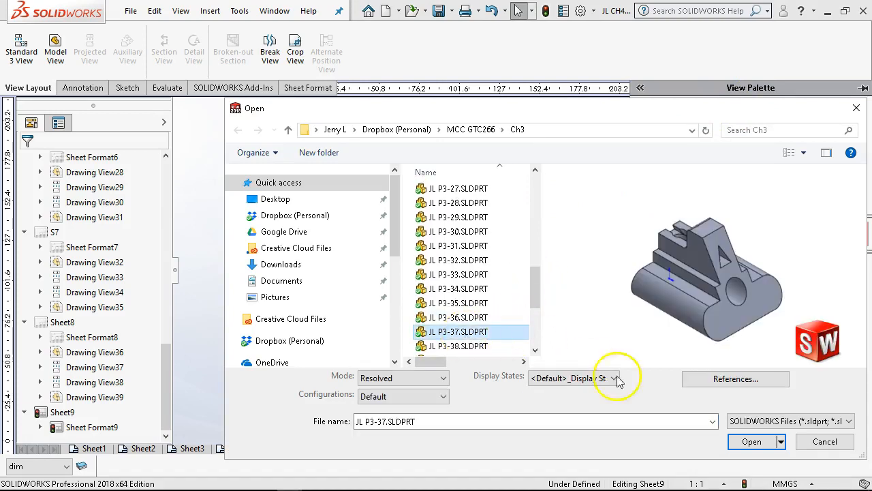
pyautogui.click(751, 450)
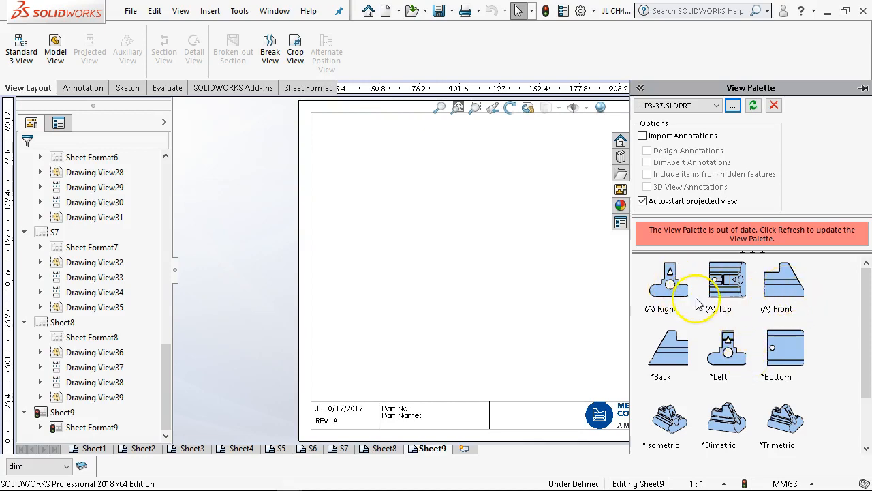
# Step: Place the part's front view on Sheet9, project its right, top and isometric views, and move the isometric view slightly to the right
pyautogui.moveTo(801, 303); pyautogui.dragTo(431, 315)
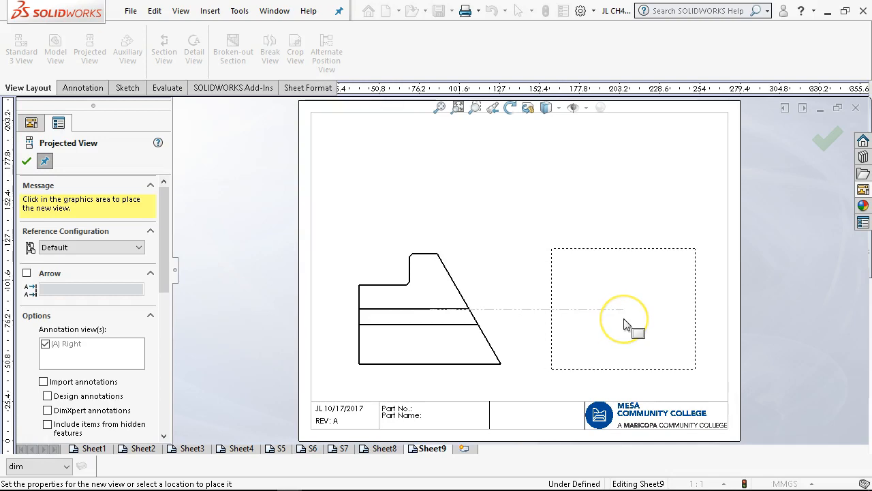
pyautogui.click(625, 324)
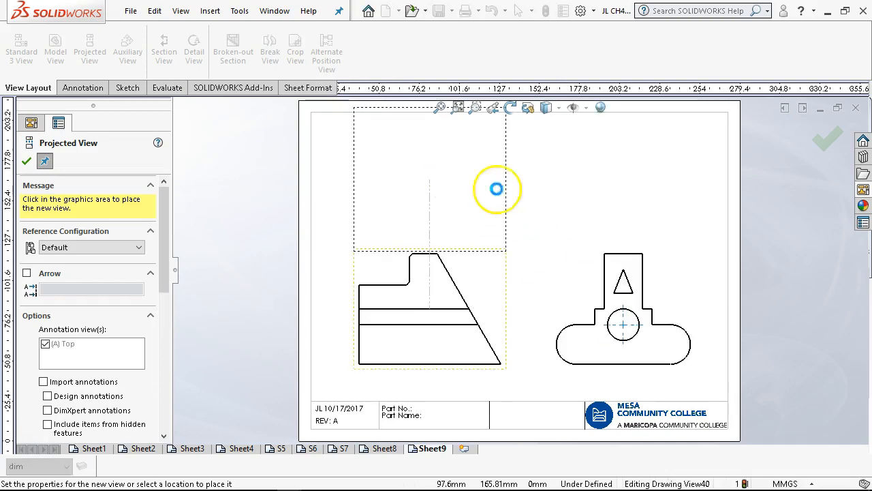
pyautogui.click(497, 187)
pyautogui.click(622, 193)
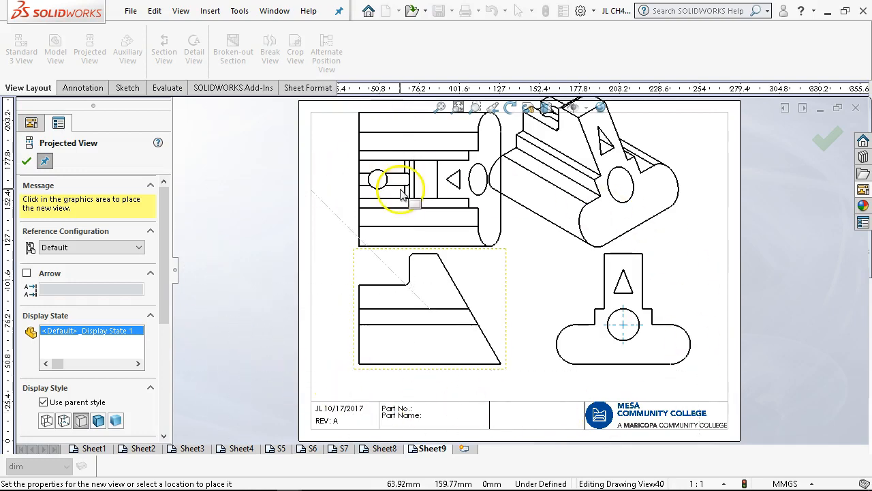
pyautogui.press('Escape')
pyautogui.moveTo(692, 236); pyautogui.dragTo(719, 235)
pyautogui.click(709, 319)
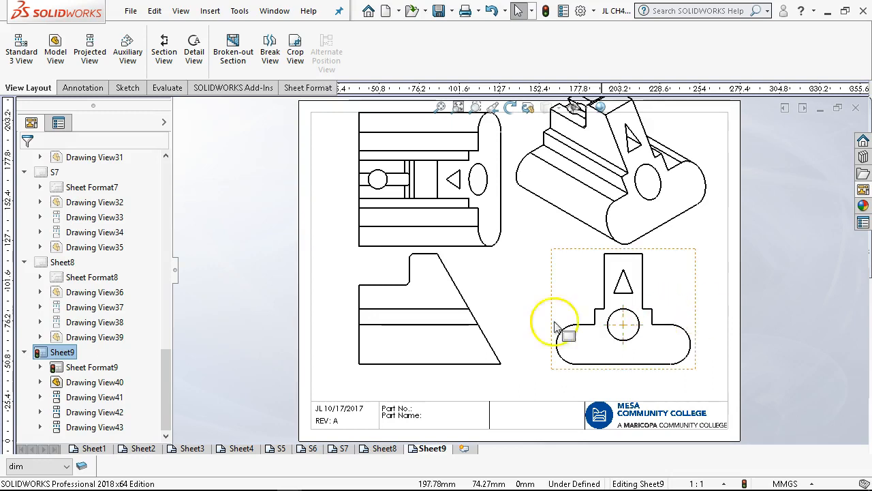
# Step: Add another blank drawing sheet after Sheet9
pyautogui.click(465, 450)
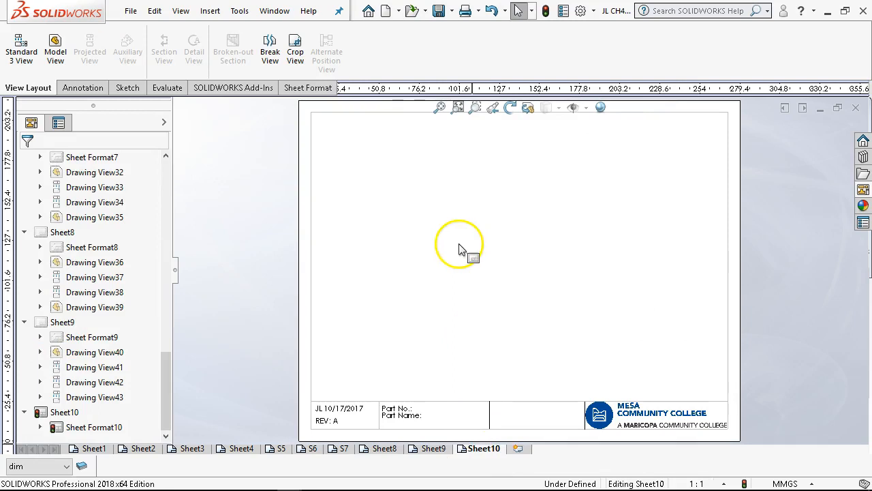
pyautogui.click(53, 56)
pyautogui.click(45, 161)
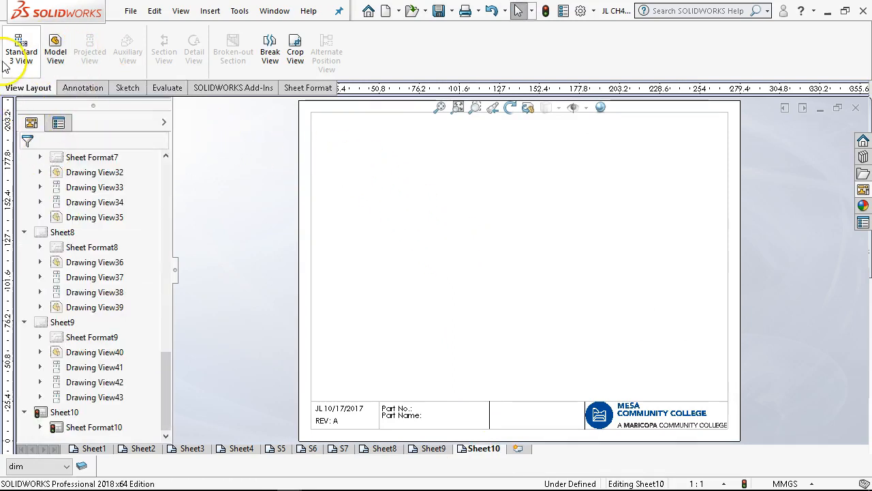
# Step: Insert the standard three views of JL P3-38.SLDPRT from the Ch3 folder on Sheet10
pyautogui.click(21, 49)
pyautogui.click(98, 300)
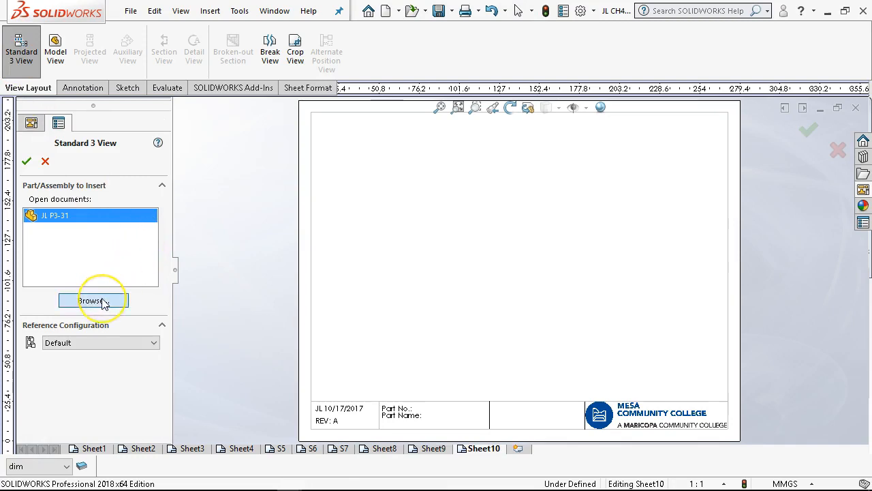
pyautogui.moveTo(536, 201); pyautogui.dragTo(540, 308)
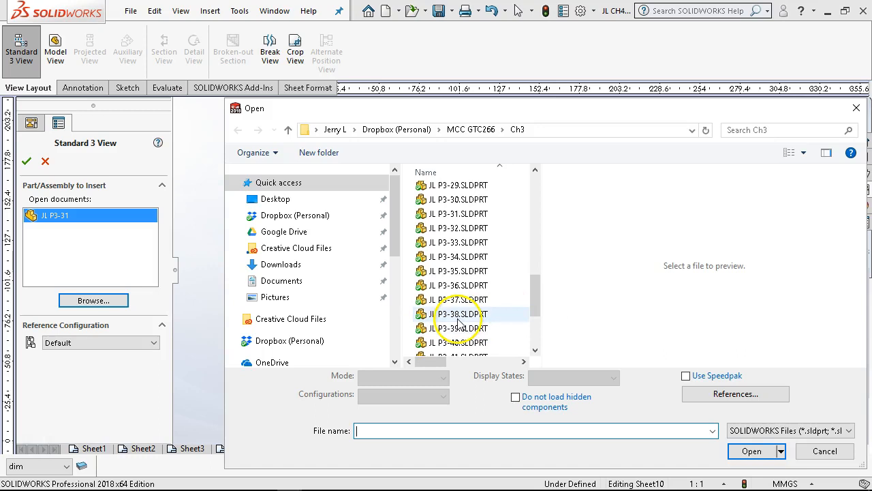
pyautogui.click(458, 314)
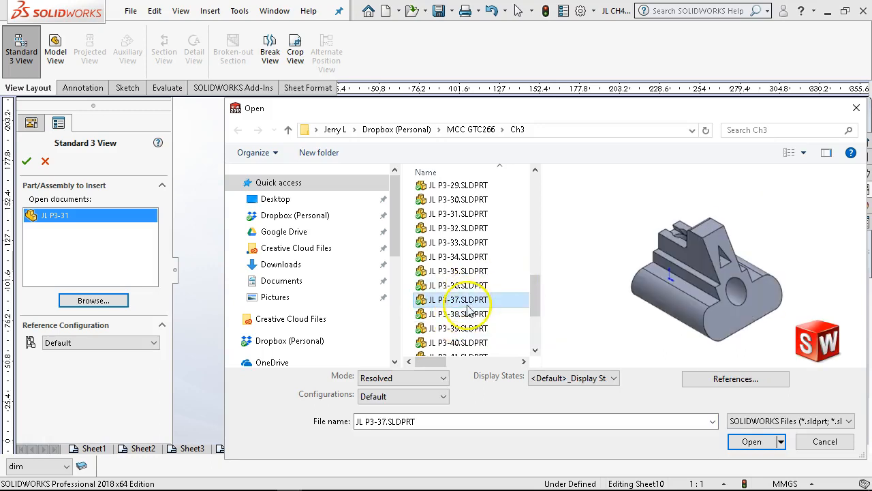
pyautogui.click(746, 444)
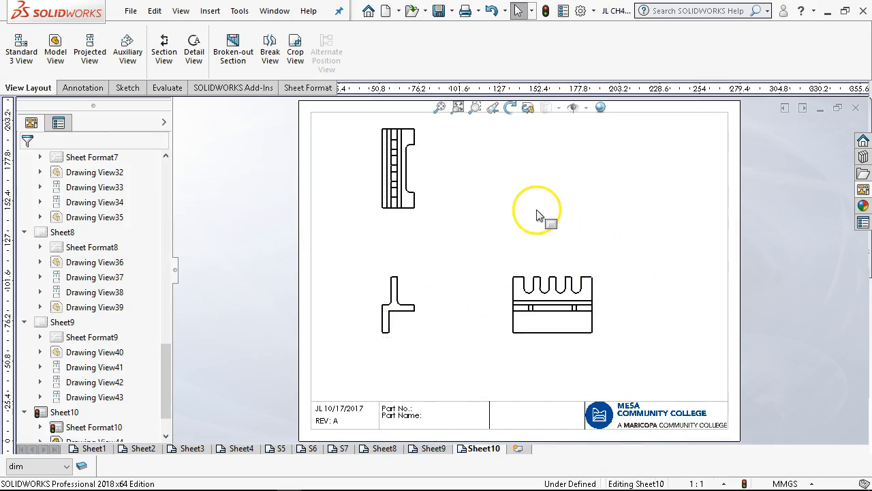
# Step: Project an isometric view from the front view on Sheet10 and move it to the sheet's upper right corner
pyautogui.click(408, 288)
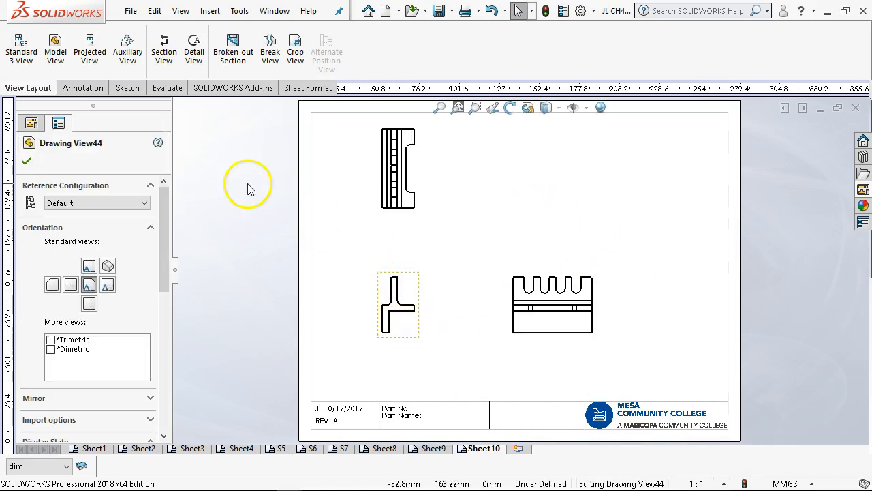
pyautogui.click(94, 52)
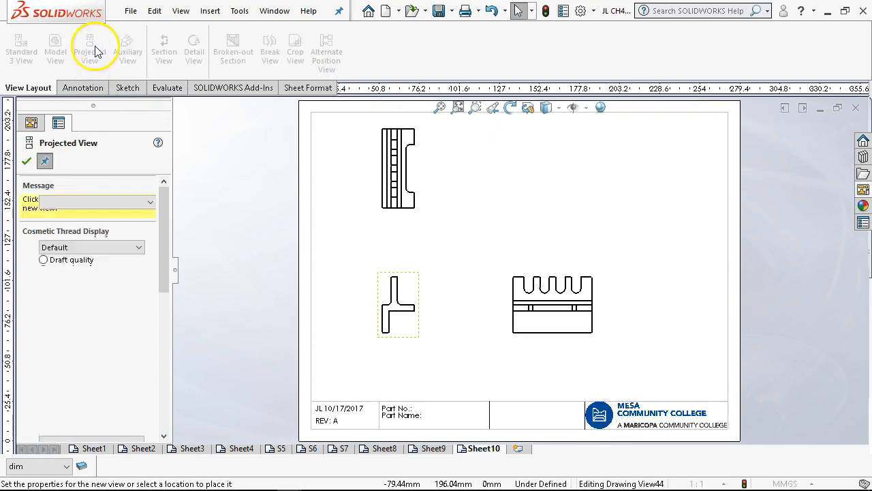
pyautogui.click(634, 226)
pyautogui.click(827, 139)
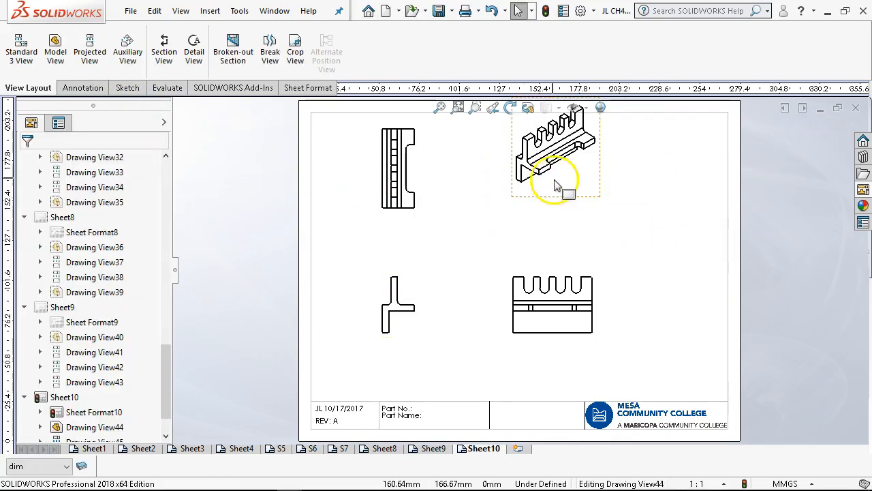
pyautogui.moveTo(576, 198)
pyautogui.mouseDown()
pyautogui.moveTo(675, 250)
pyautogui.moveTo(690, 230)
pyautogui.mouseUp()
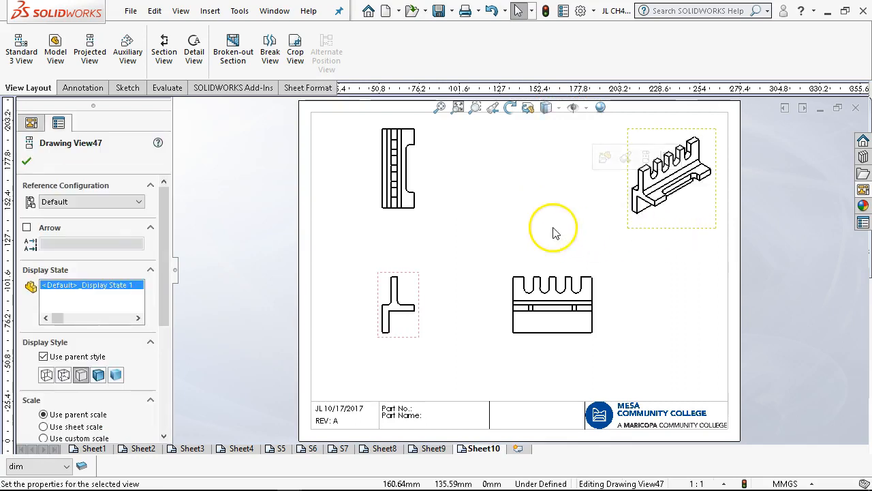
pyautogui.click(553, 232)
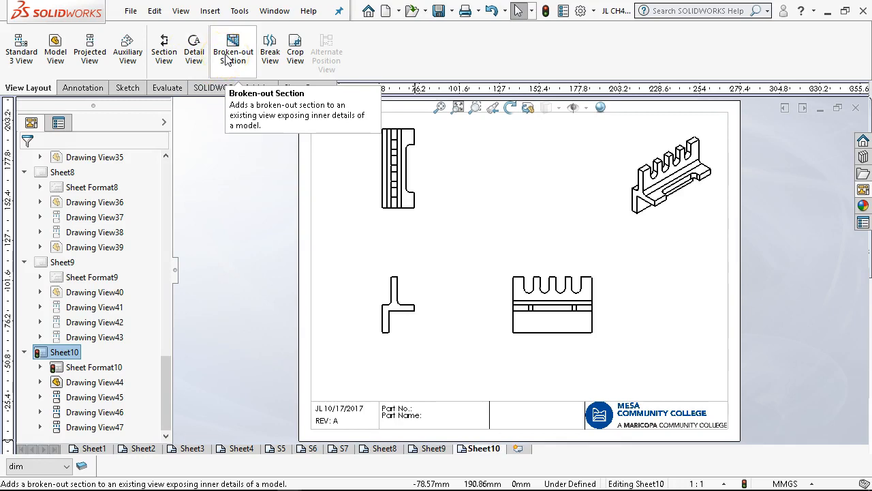
# Step: Shift the isometric view on Sheet10 slightly up and to the left
pyautogui.click(276, 55)
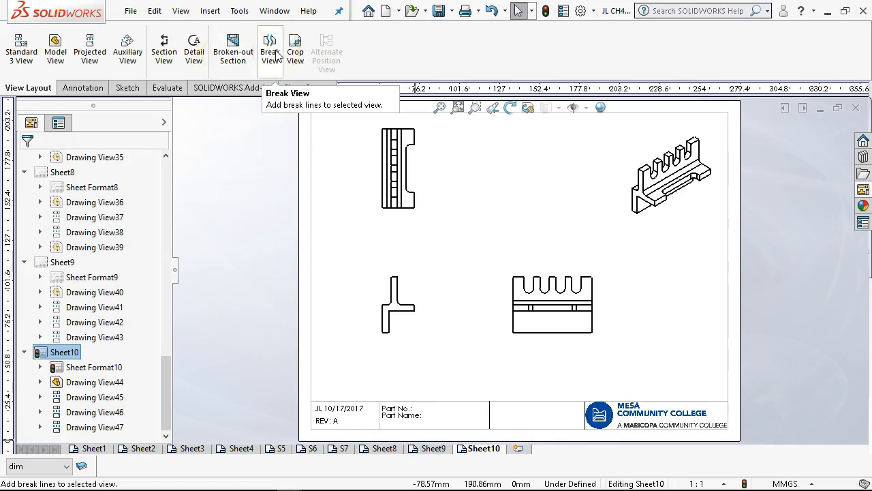
pyautogui.click(295, 60)
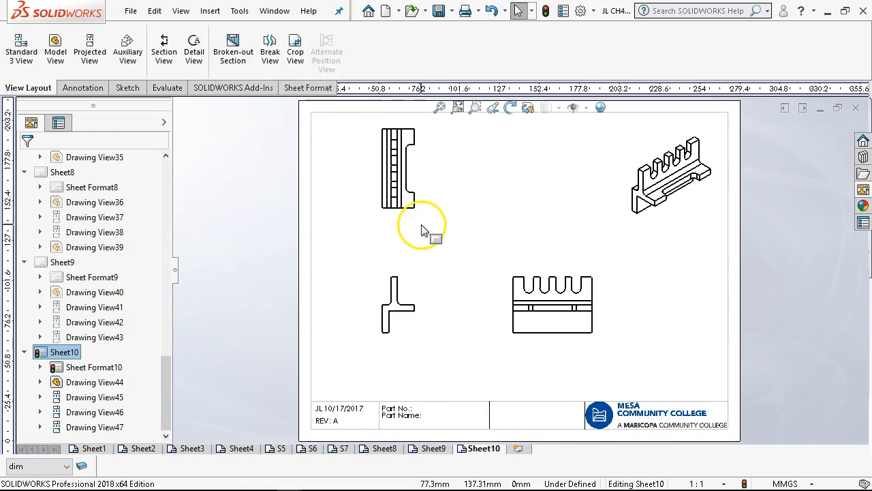
pyautogui.moveTo(666, 233); pyautogui.dragTo(652, 224)
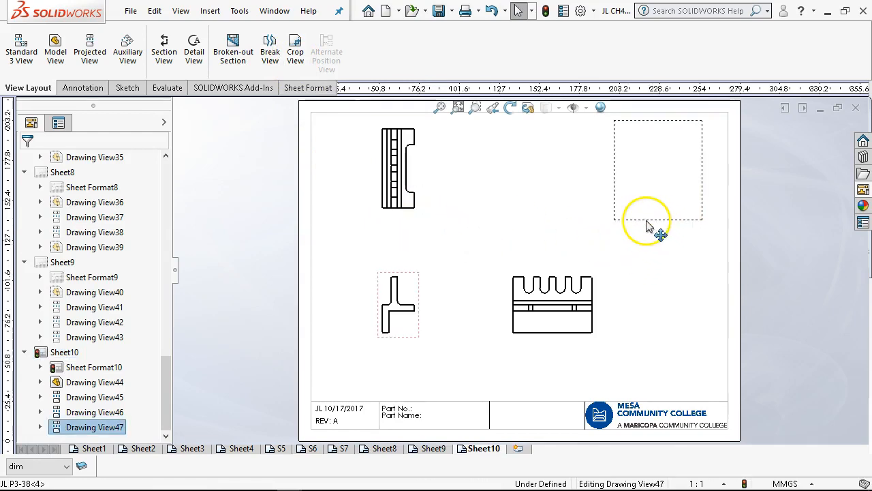
pyautogui.click(537, 239)
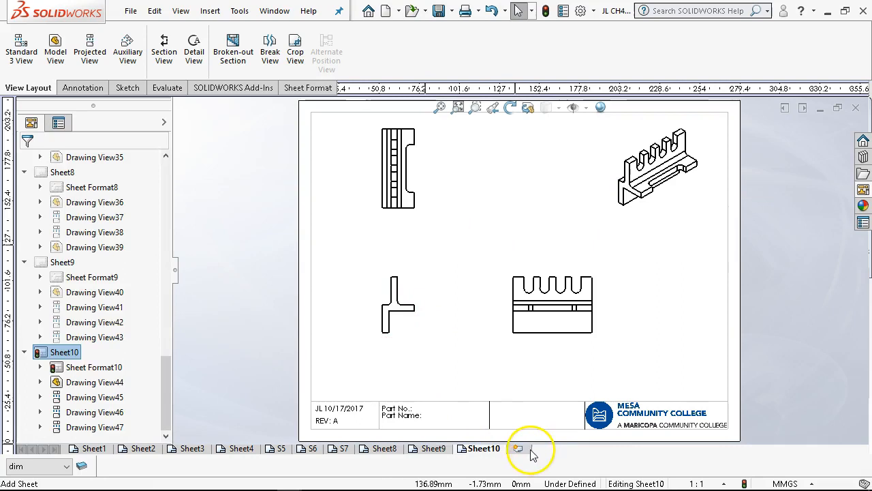
# Step: Add a blank sheet after Sheet10 and try to insert a model view of JL P3-39.SLDPRT from the Ch3 folder
pyautogui.click(82, 87)
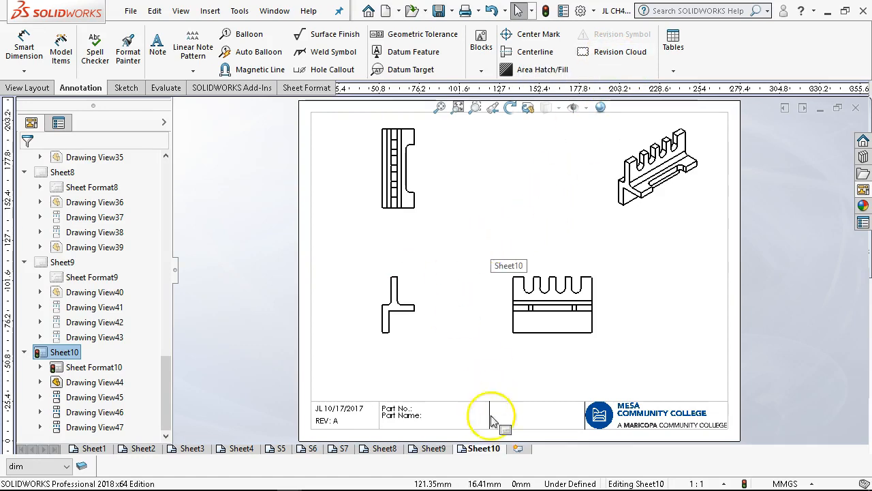
pyautogui.click(519, 450)
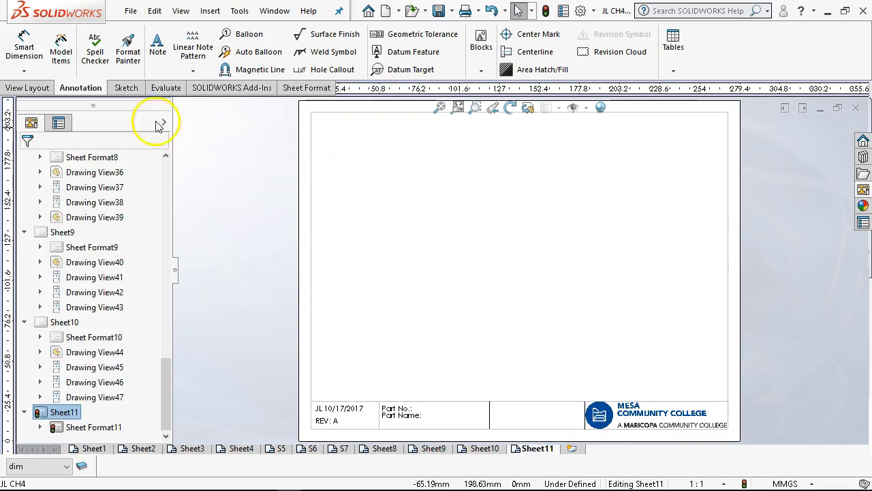
pyautogui.click(37, 88)
pyautogui.click(55, 47)
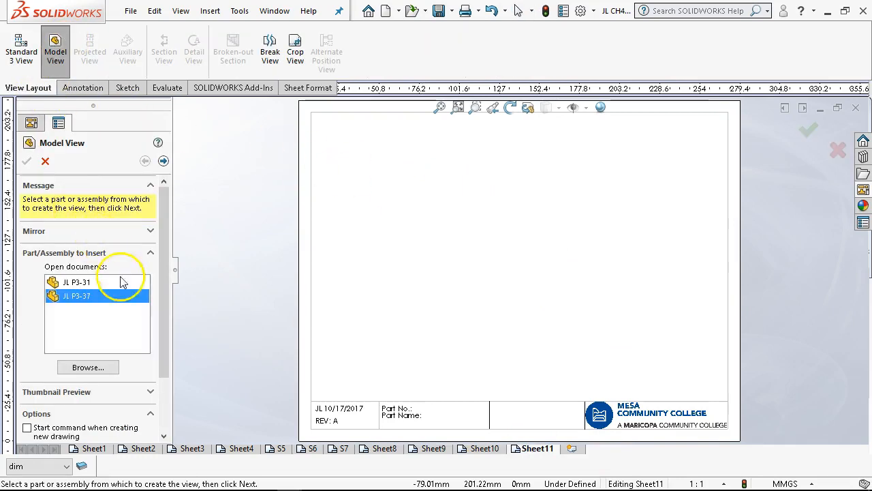
pyautogui.click(74, 369)
pyautogui.moveTo(529, 185); pyautogui.dragTo(549, 308)
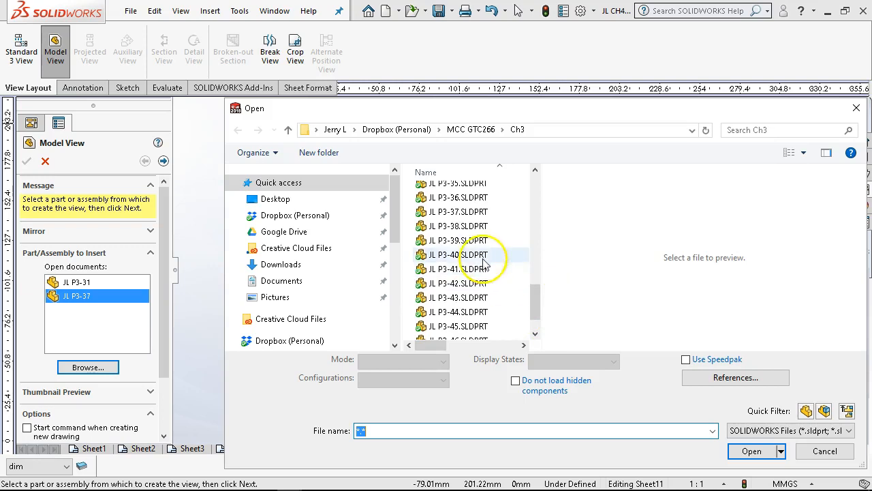
pyautogui.click(477, 241)
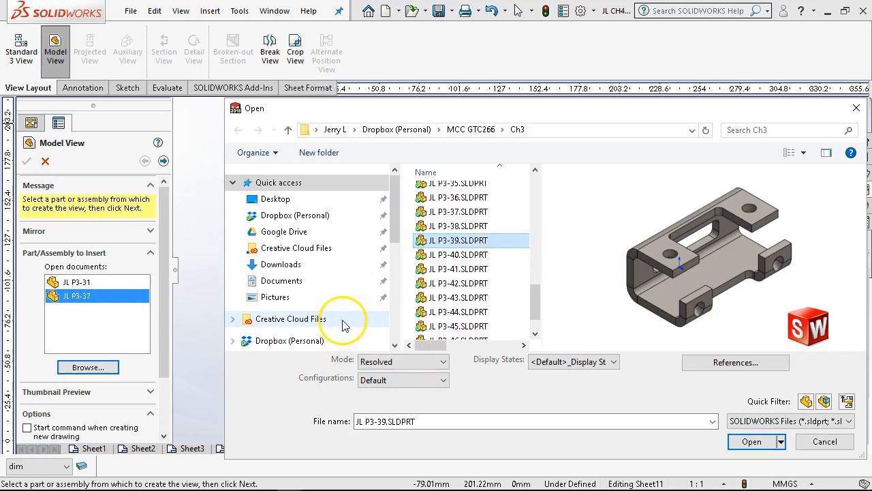
pyautogui.click(824, 441)
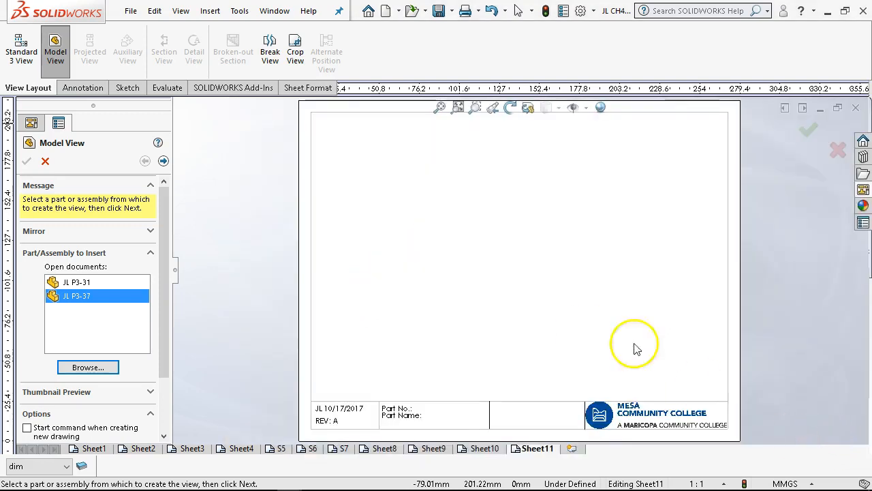
pyautogui.rightClick(470, 197)
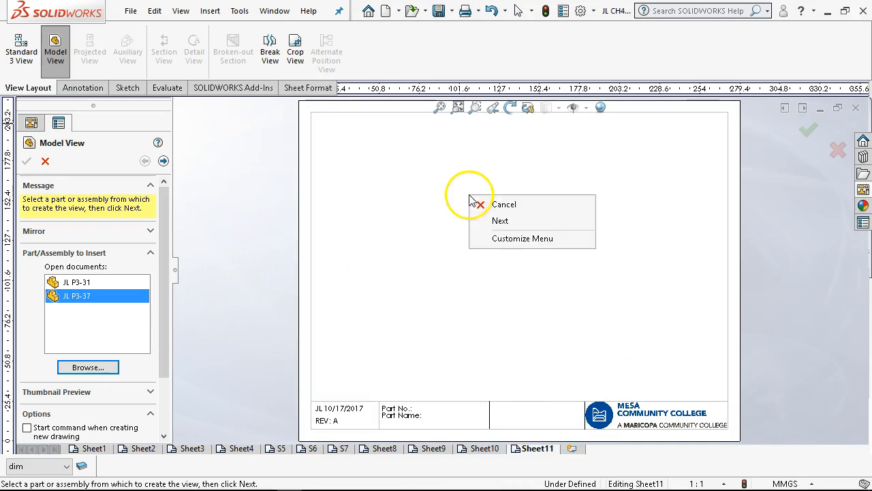
pyautogui.click(479, 204)
# Step: Delete the blank Sheet11 from the drawing
pyautogui.rightClick(496, 205)
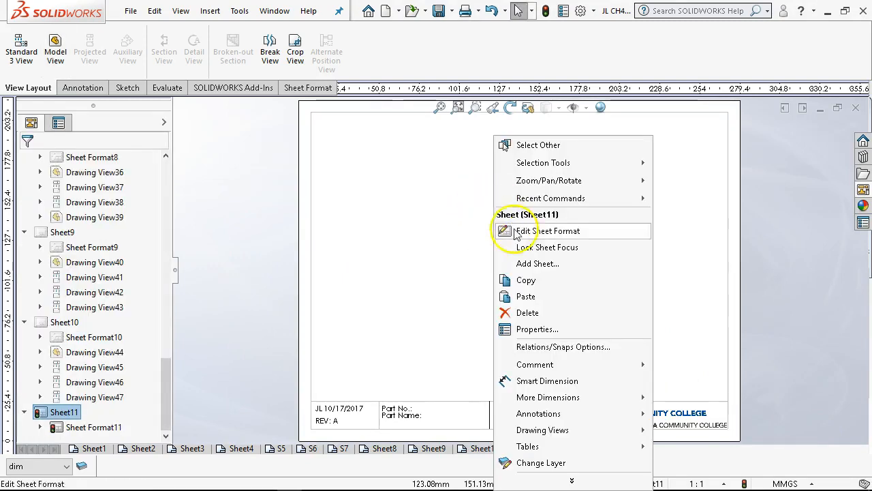
pyautogui.click(532, 314)
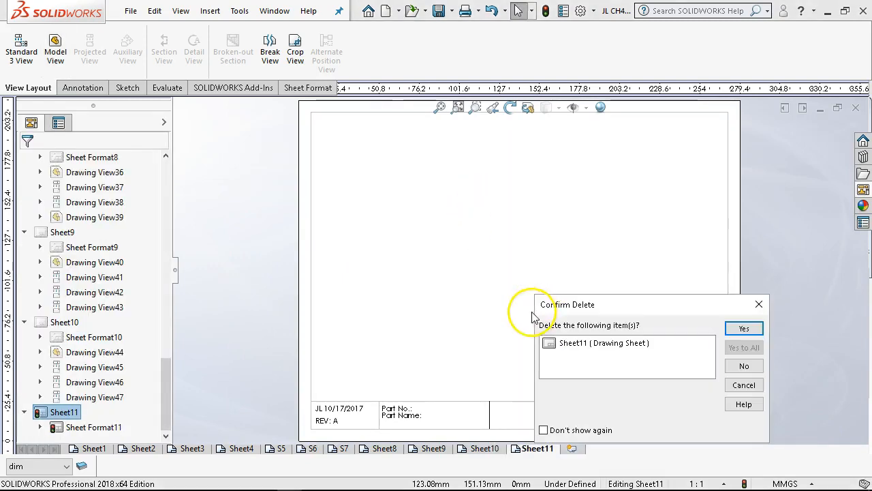
pyautogui.click(743, 328)
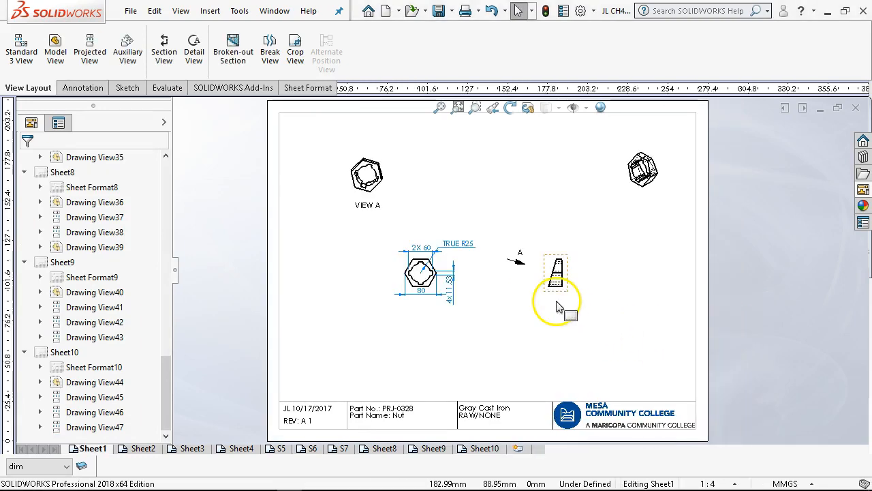
# Step: Save the drawing and update the views on the inactive sheets
pyautogui.hotkey('ctrl', 's')
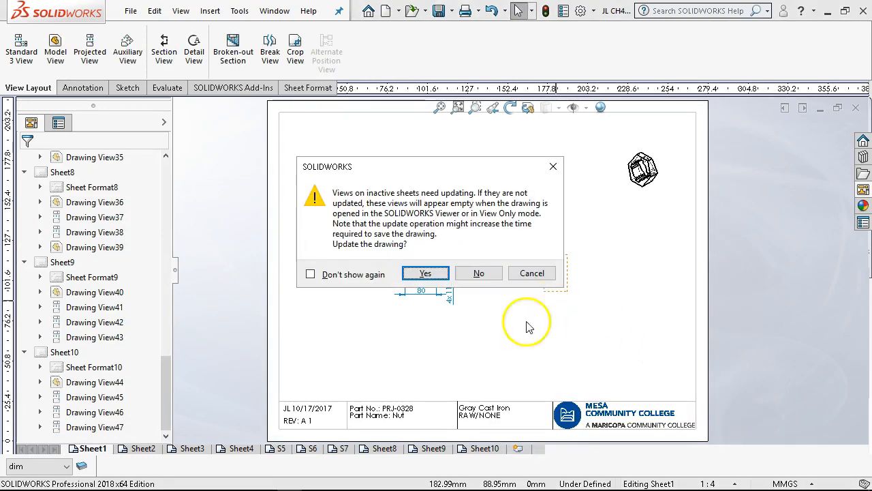
pyautogui.click(428, 274)
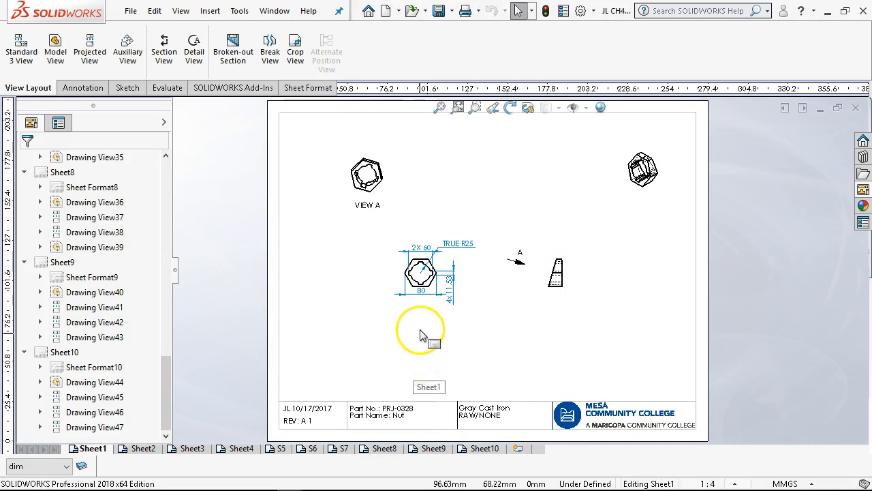
# Step: Examine the display style and scale settings of the nut's front view on Sheet1
pyautogui.rightClick(506, 360)
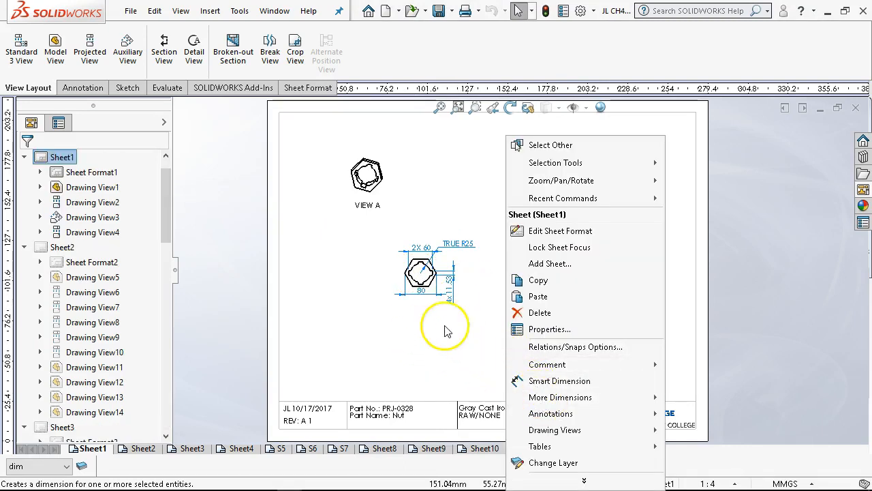
pyautogui.click(401, 268)
pyautogui.click(408, 264)
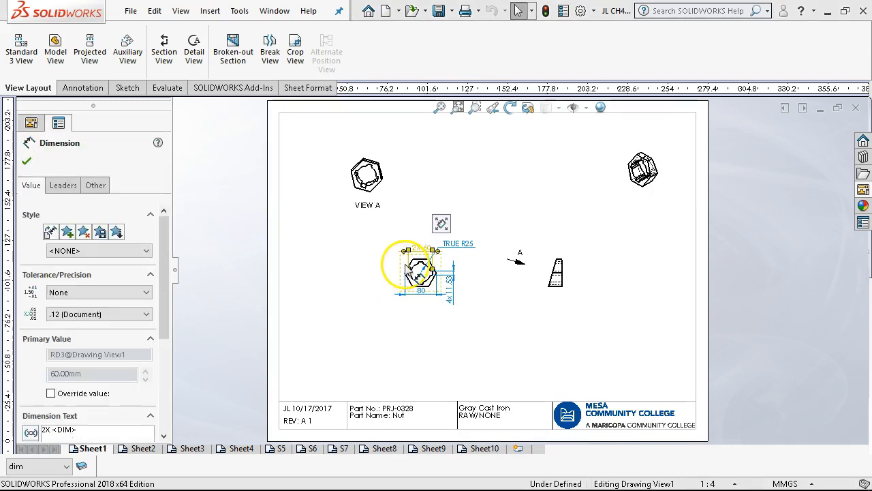
pyautogui.click(393, 277)
pyautogui.scroll(-1, 393, 277)
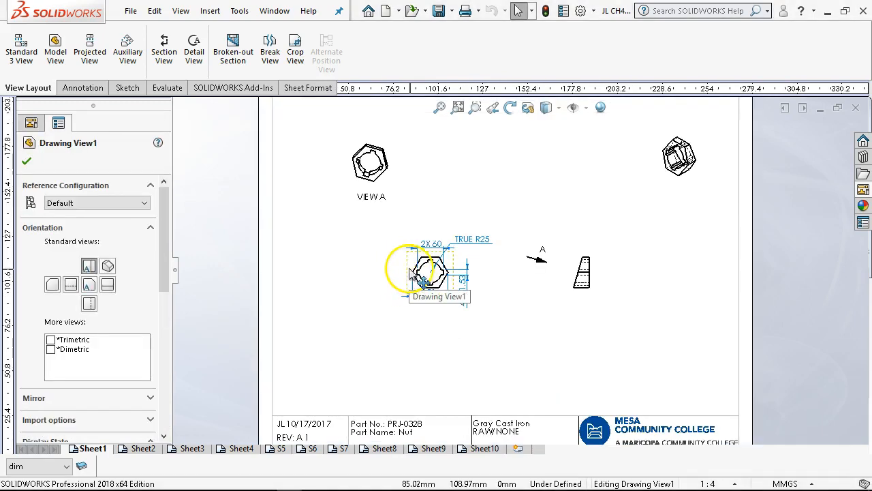
pyautogui.moveTo(166, 263); pyautogui.dragTo(165, 379)
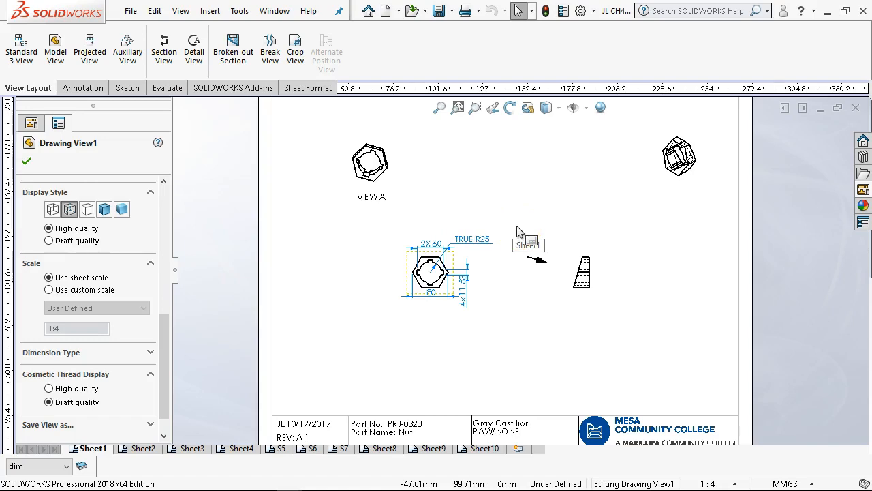
pyautogui.click(541, 354)
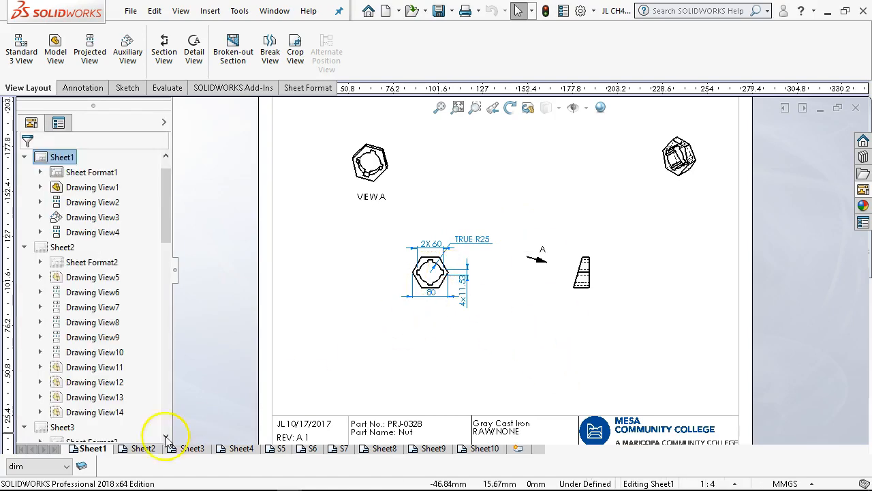
# Step: Set Sheet1's scale to 1:2 and move the nut's front view slightly down the sheet
pyautogui.click(140, 448)
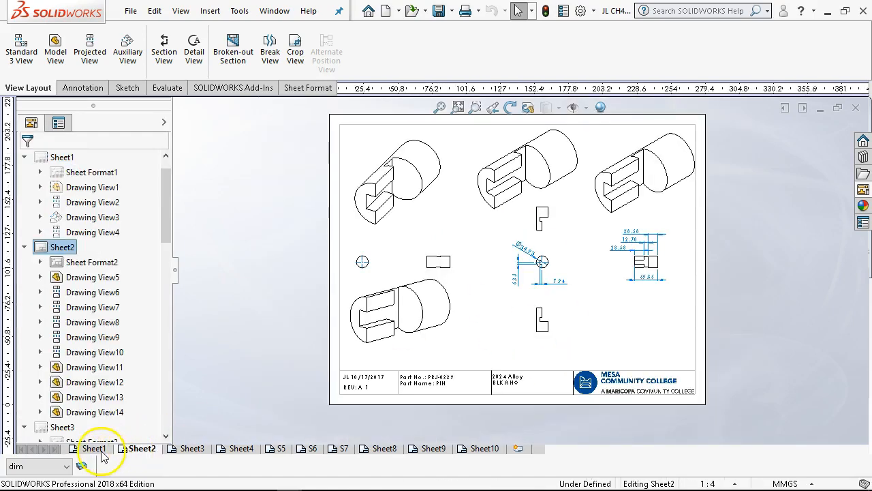
pyautogui.click(99, 450)
pyautogui.rightClick(532, 317)
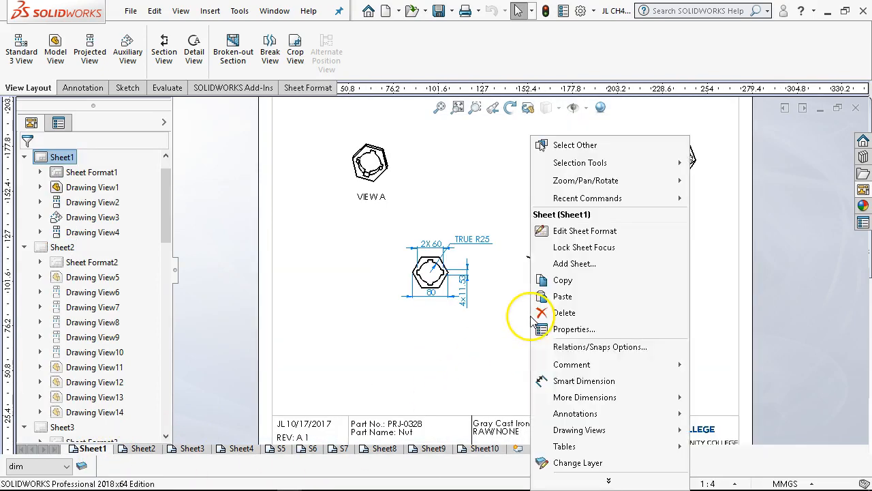
pyautogui.click(594, 330)
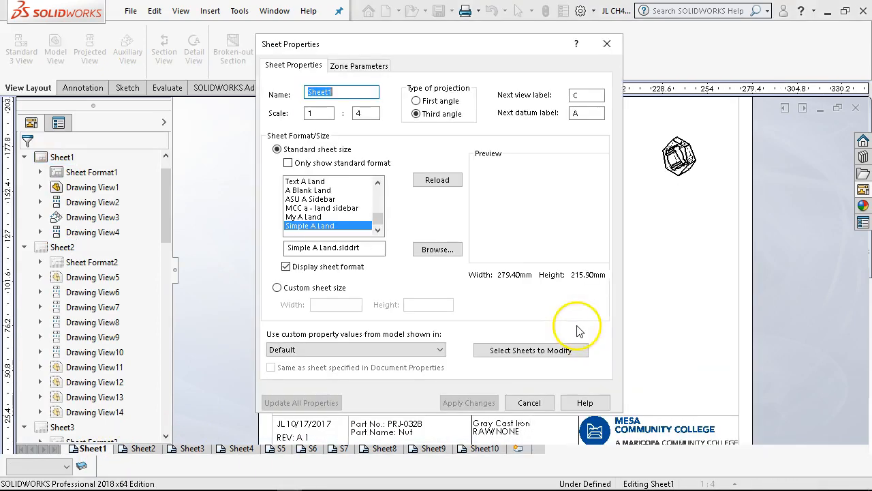
pyautogui.doubleClick(357, 113)
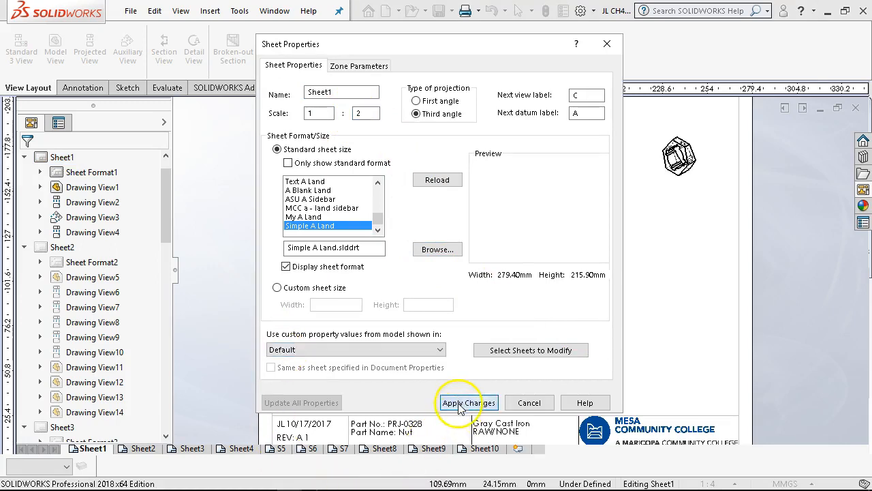
pyautogui.click(468, 402)
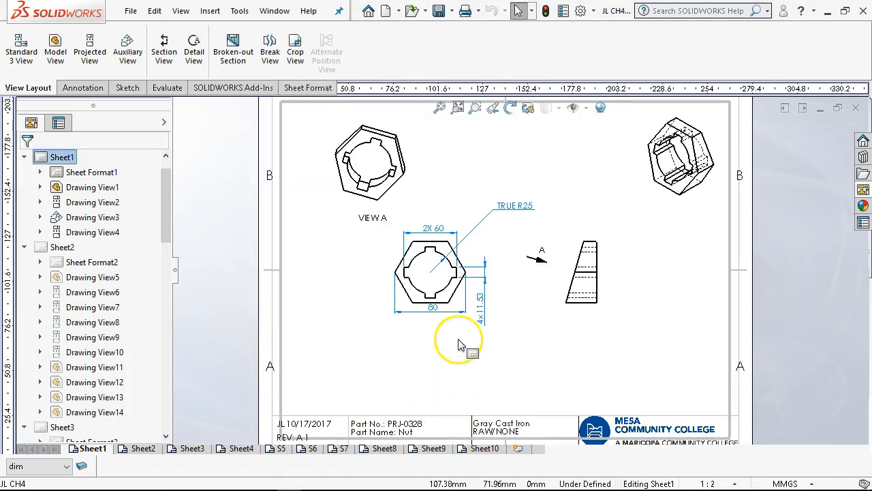
pyautogui.moveTo(389, 263); pyautogui.dragTo(381, 285)
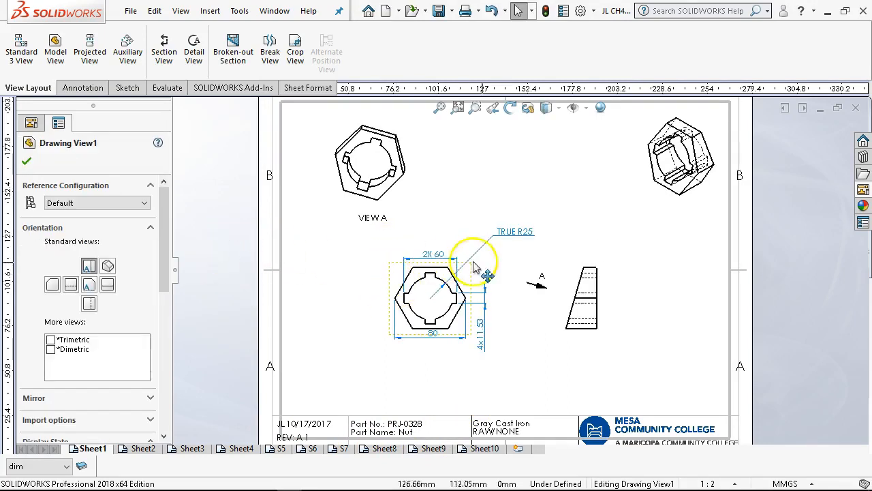
# Step: Compare the scale settings of the nut's front view with those of its projected side view
pyautogui.moveTo(159, 250); pyautogui.dragTo(203, 370)
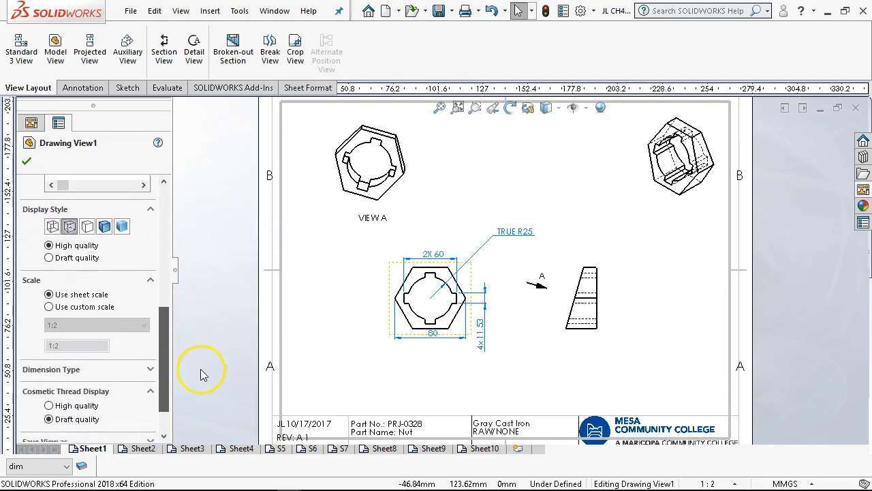
pyautogui.click(565, 267)
pyautogui.moveTo(159, 256); pyautogui.dragTo(182, 365)
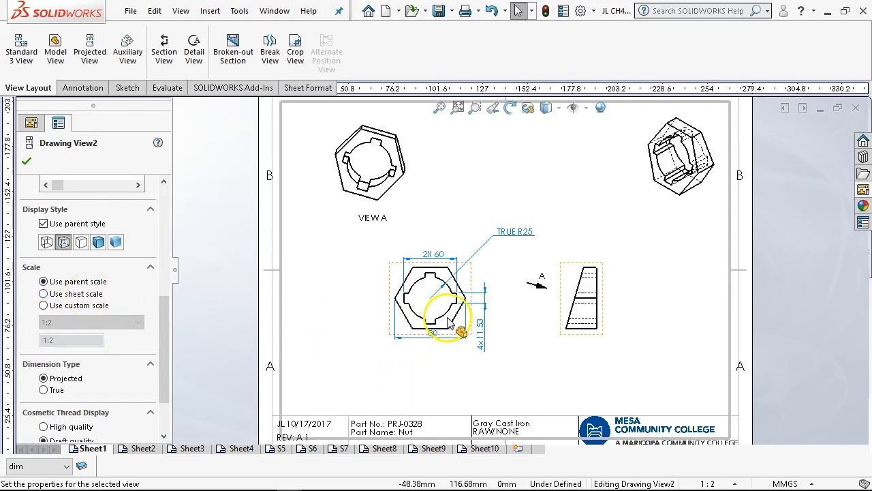
pyautogui.click(312, 269)
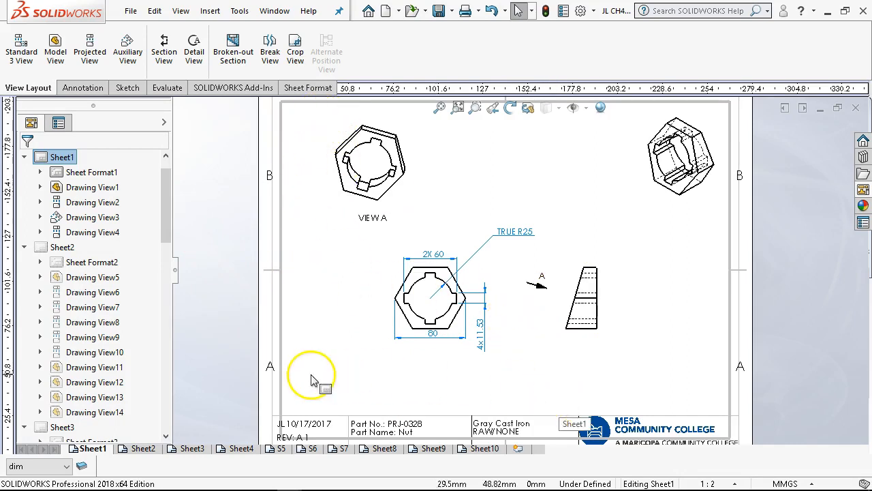
# Step: Make the pin's isometric view near Sheet2's lower-left corner use the sheet scale instead of a custom one
pyautogui.click(143, 449)
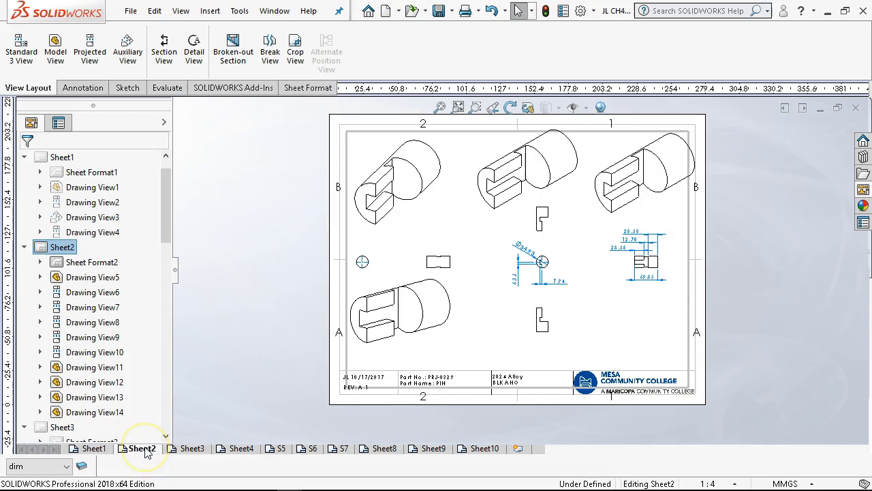
pyautogui.click(198, 452)
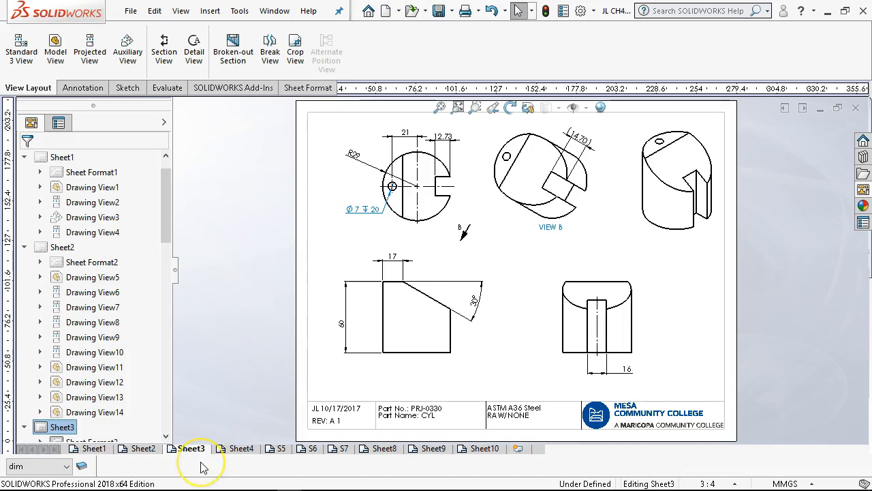
pyautogui.click(140, 450)
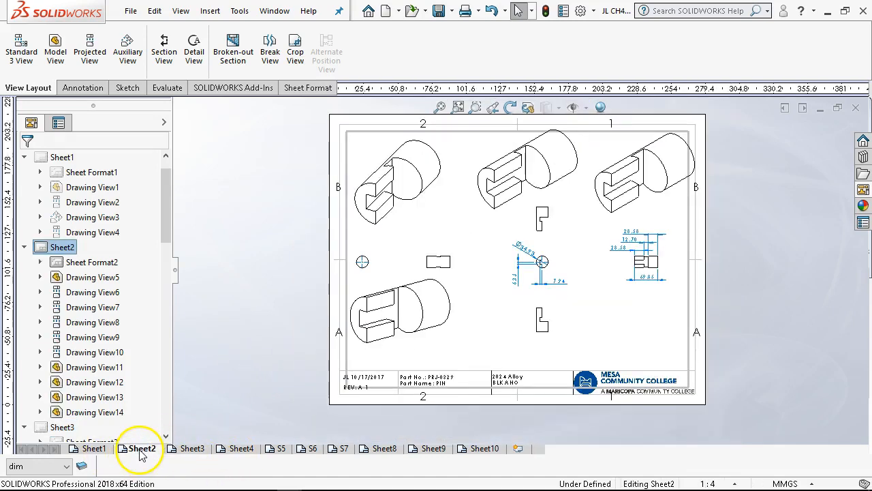
pyautogui.scroll(-2, 552, 185)
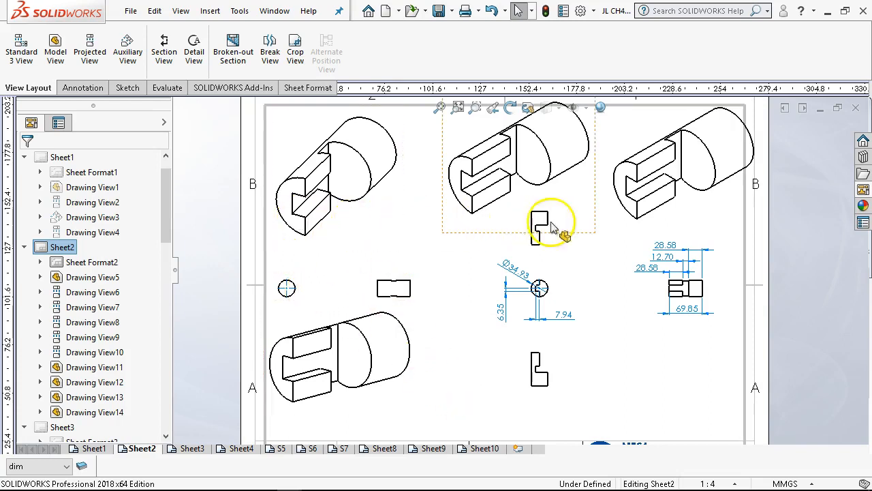
pyautogui.click(411, 334)
pyautogui.moveTo(171, 253)
pyautogui.mouseDown()
pyautogui.moveTo(171, 360)
pyautogui.moveTo(93, 335)
pyautogui.mouseUp()
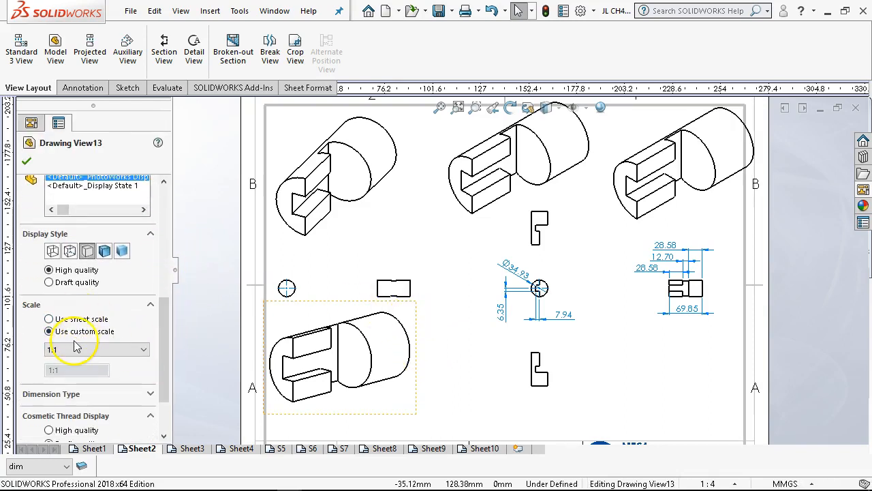
pyautogui.click(82, 320)
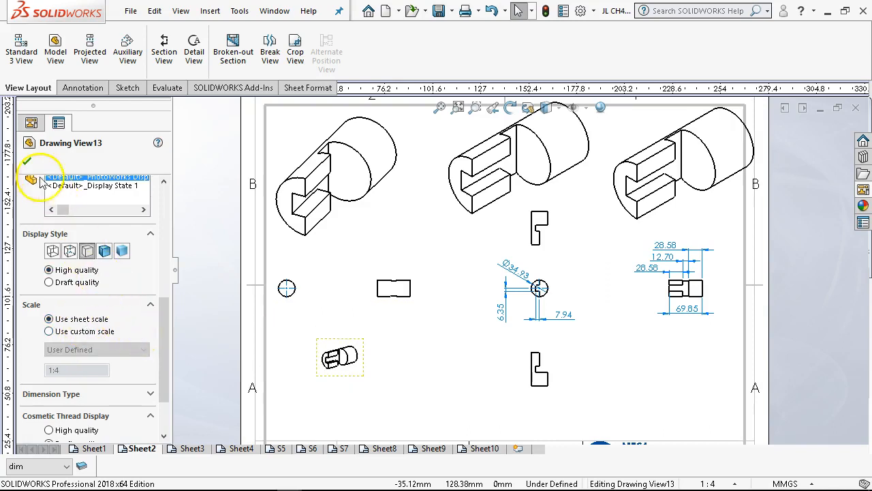
pyautogui.click(26, 161)
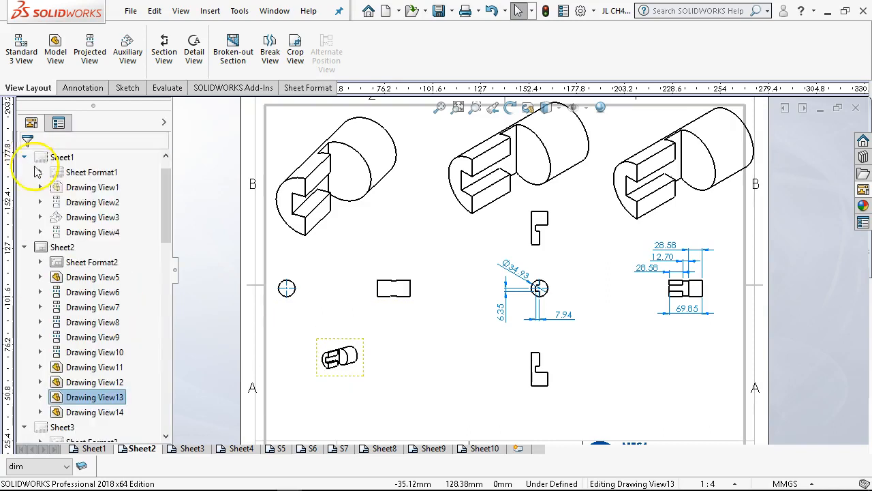
# Step: Give the pin's isometric view in Sheet2's upper-left corner a user-defined custom scale of 15:16
pyautogui.click(326, 335)
pyautogui.click(383, 230)
pyautogui.moveTo(167, 246); pyautogui.dragTo(165, 400)
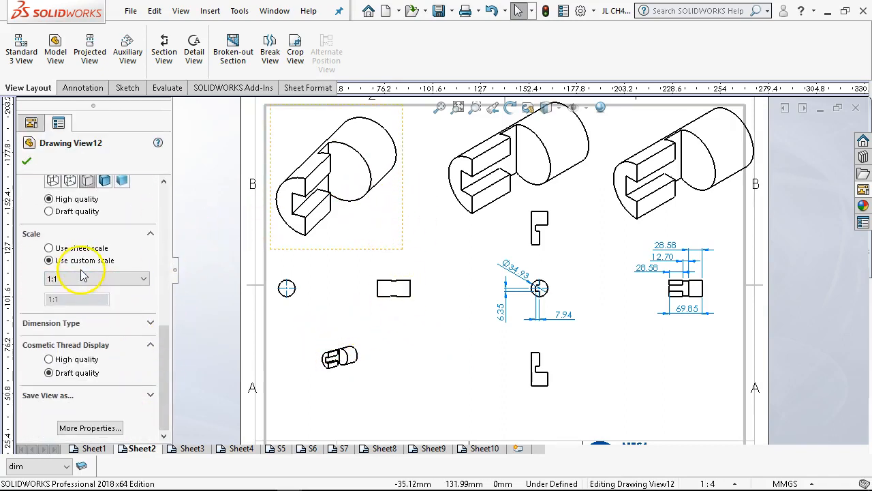
pyautogui.click(144, 279)
pyautogui.click(143, 291)
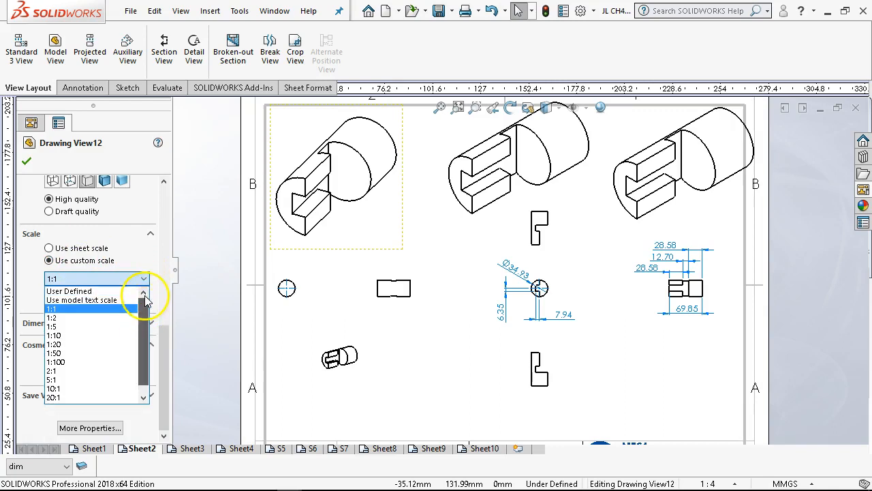
pyautogui.click(111, 292)
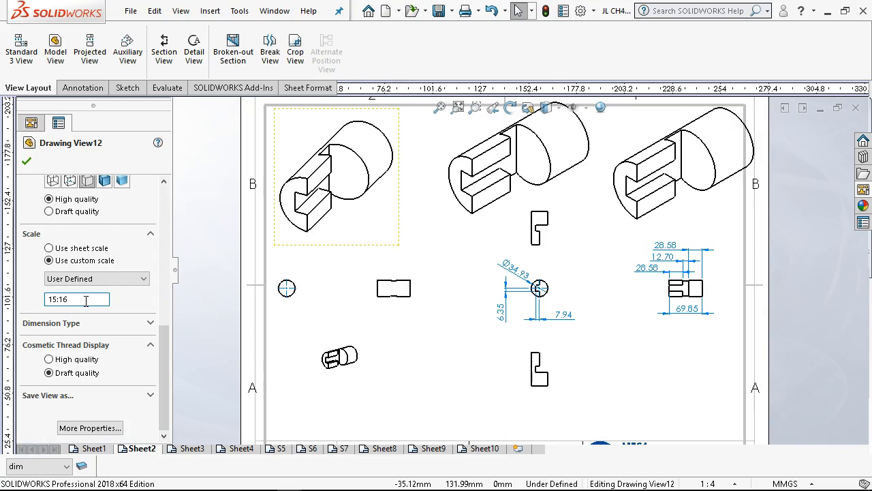
pyautogui.click(444, 386)
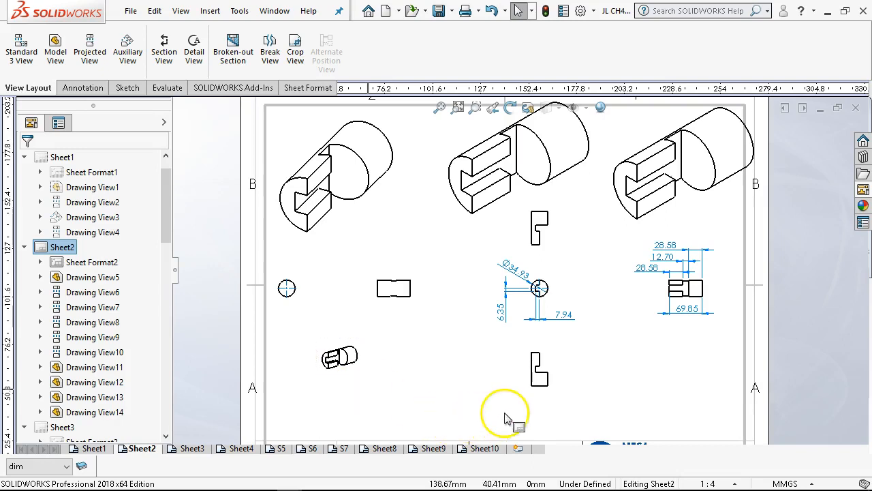
# Step: Set Sheet4's scale to 2:3 and move the clam shell's top view slightly up the sheet
pyautogui.click(193, 449)
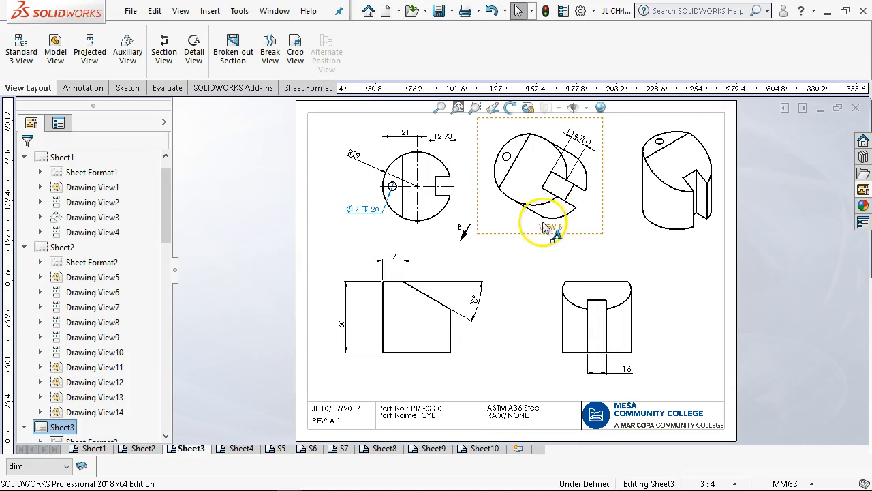
pyautogui.click(239, 449)
pyautogui.moveTo(228, 455)
pyautogui.mouseDown()
pyautogui.moveTo(516, 322)
pyautogui.moveTo(502, 259)
pyautogui.moveTo(494, 286)
pyautogui.moveTo(662, 274)
pyautogui.moveTo(655, 258)
pyautogui.moveTo(619, 321)
pyautogui.moveTo(514, 293)
pyautogui.mouseUp()
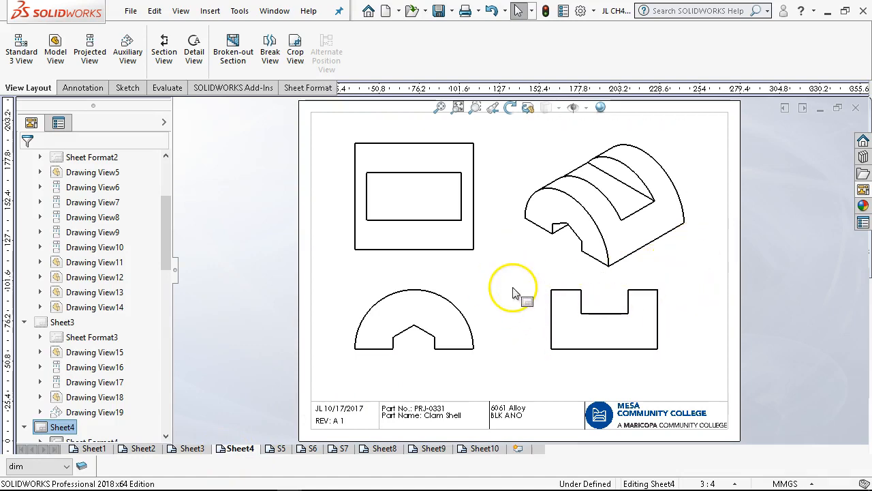
pyautogui.rightClick(515, 293)
pyautogui.click(539, 327)
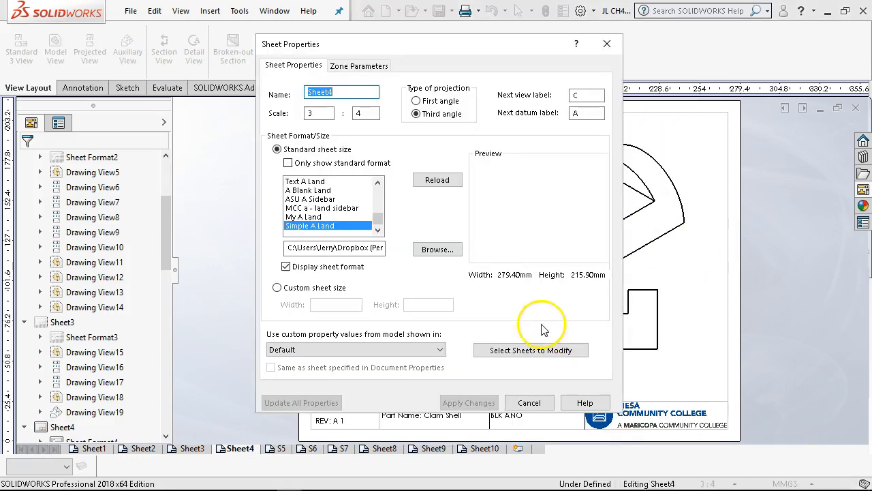
pyautogui.doubleClick(312, 112)
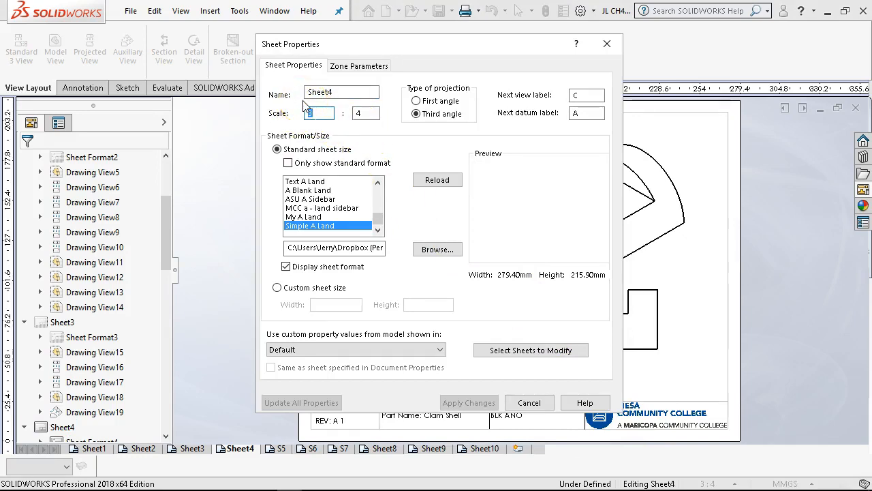
pyautogui.write('2')
pyautogui.doubleClick(361, 113)
pyautogui.write('3')
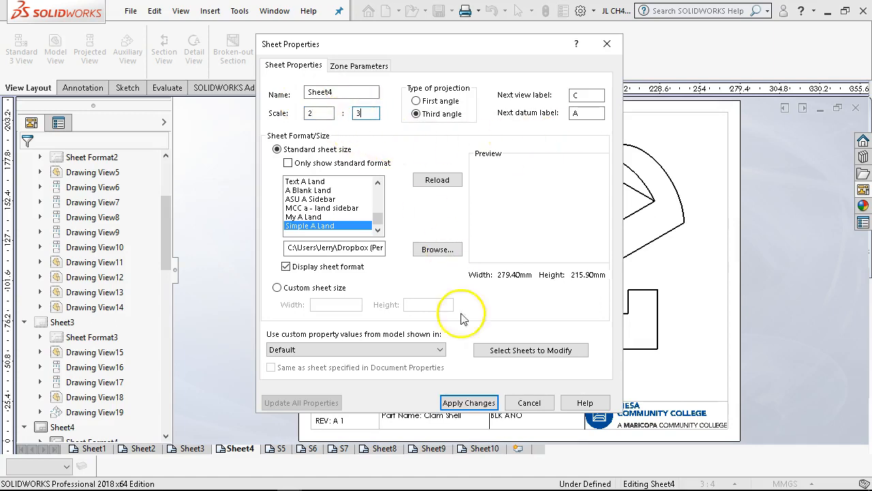
pyautogui.click(469, 402)
pyautogui.moveTo(479, 253); pyautogui.dragTo(475, 248)
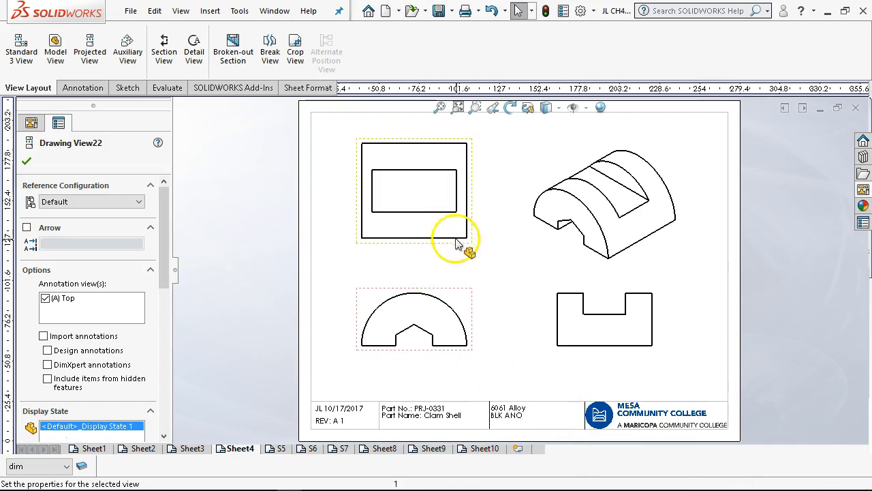
# Step: Dimension the radius of the outer arc in the clam shell's front view, placing the text outside its upper-left side
pyautogui.scroll(-2, 425, 311)
pyautogui.scroll(-1, 419, 358)
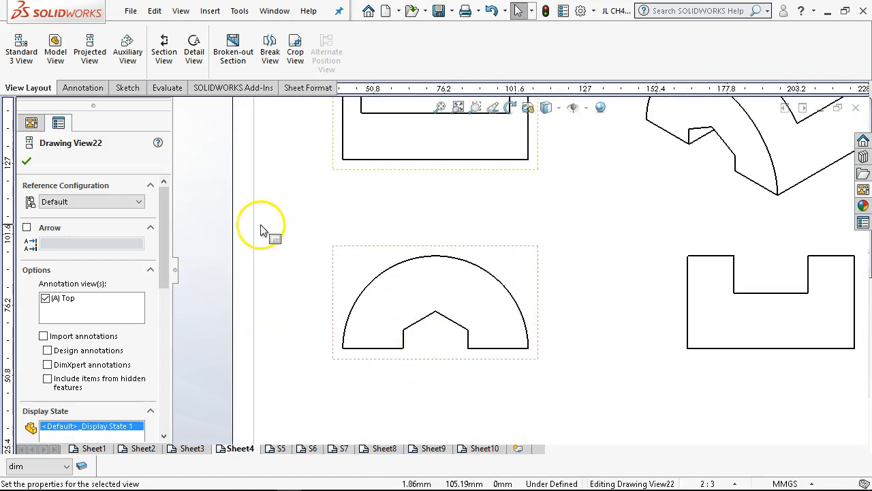
pyautogui.scroll(1, 308, 214)
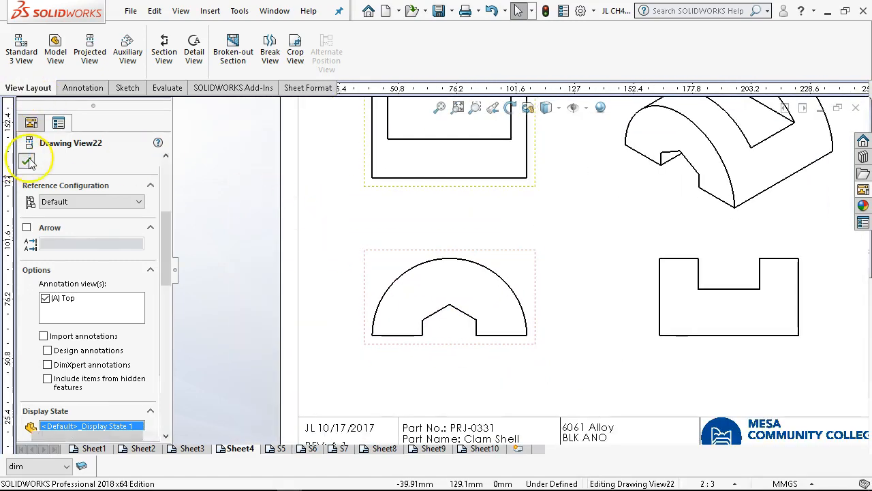
pyautogui.click(30, 123)
pyautogui.click(80, 89)
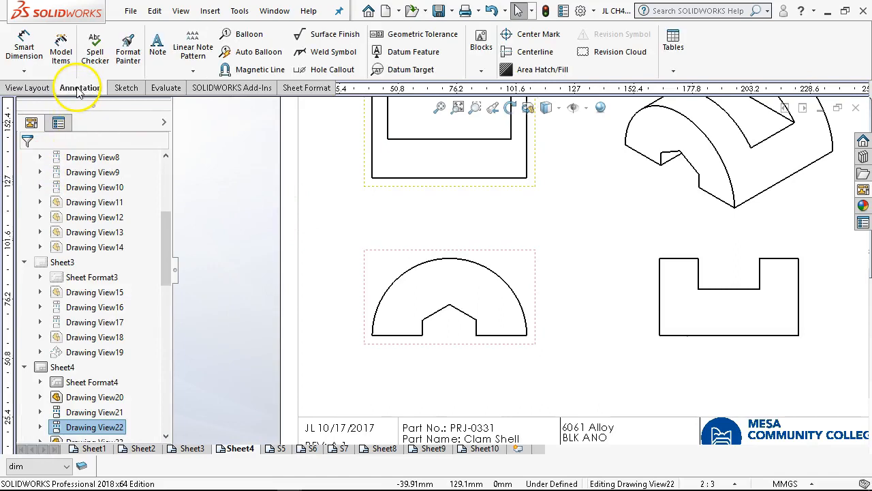
pyautogui.click(24, 47)
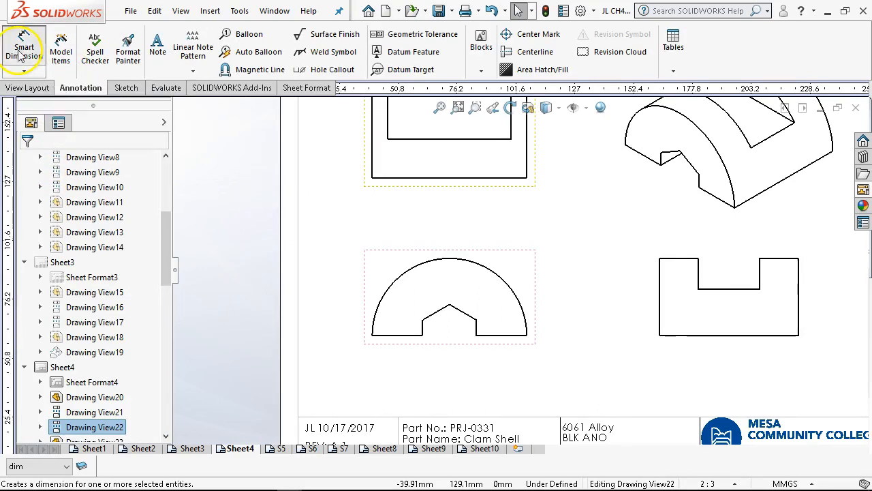
pyautogui.click(399, 280)
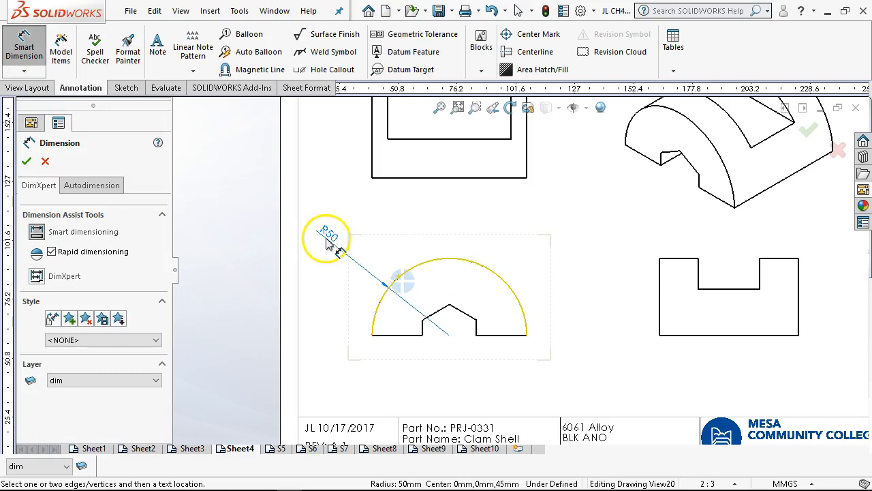
pyautogui.click(346, 266)
# Step: Dimension the width between the notch's vertical edges below the clam shell's front view, and leave the Smart Dimension command
pyautogui.scroll(-3, 442, 341)
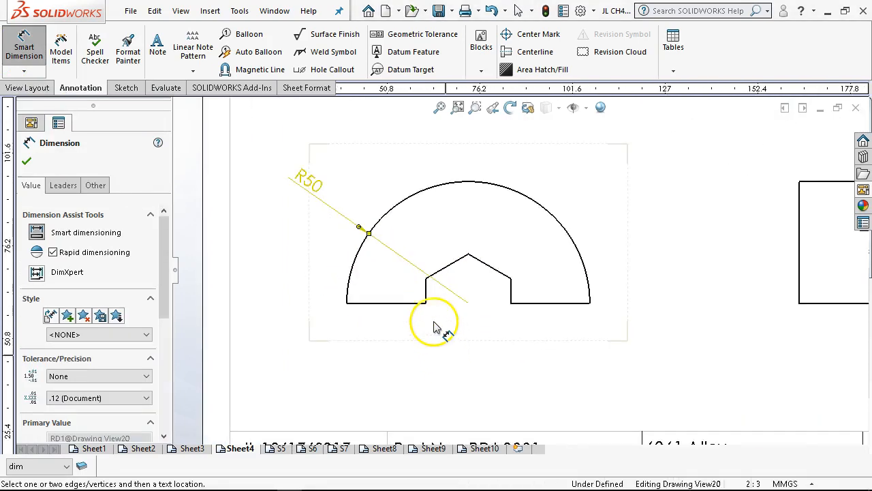
pyautogui.click(428, 298)
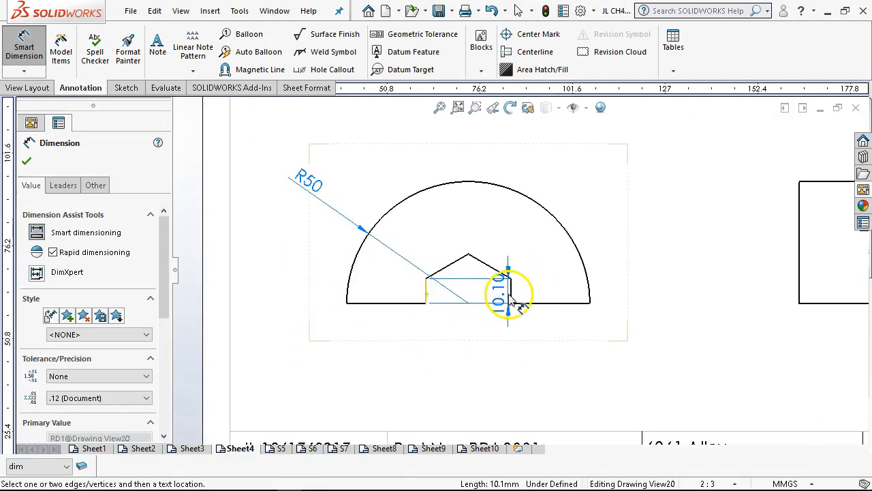
pyautogui.click(513, 300)
pyautogui.click(480, 356)
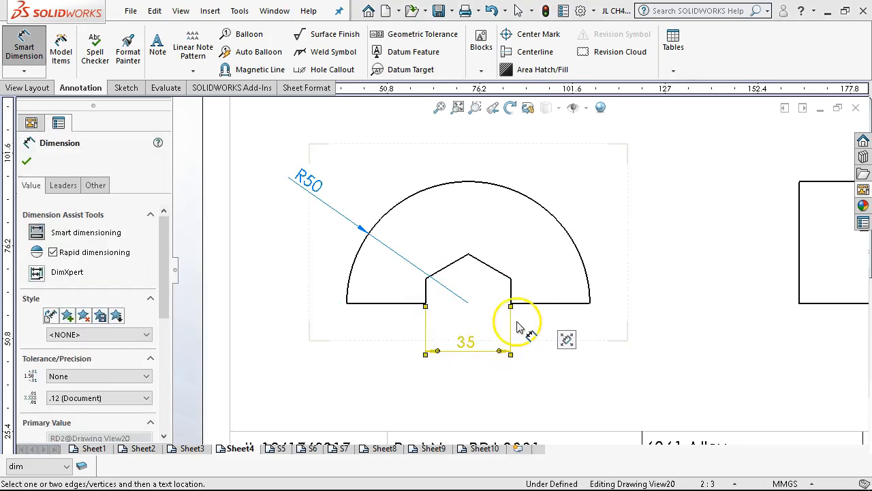
pyautogui.scroll(2, 546, 300)
pyautogui.scroll(2, 563, 294)
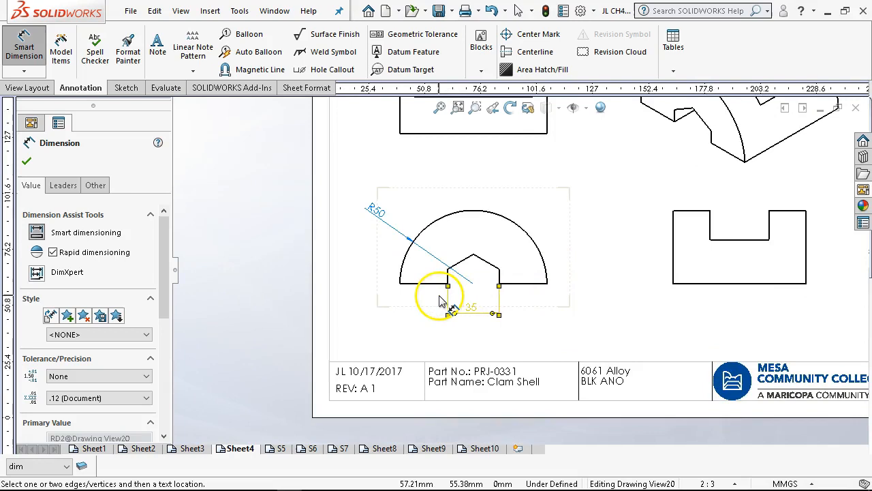
pyautogui.rightClick(461, 171)
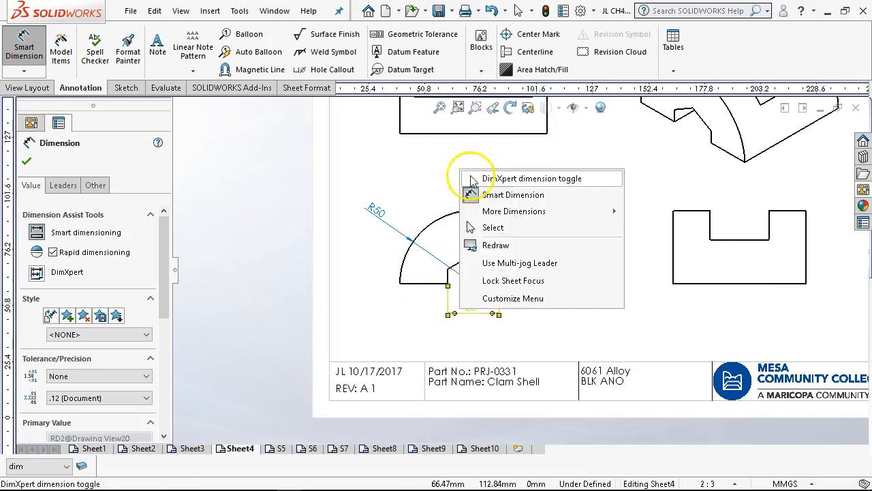
pyautogui.click(512, 229)
pyautogui.click(516, 224)
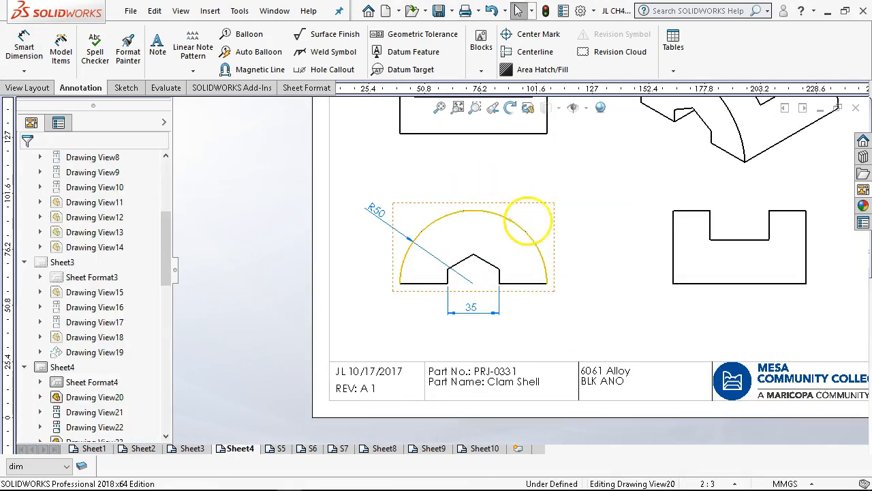
# Step: Add a center mark to the front view's outer arc with document defaults and extended lines turned off
pyautogui.click(518, 34)
pyautogui.click(430, 223)
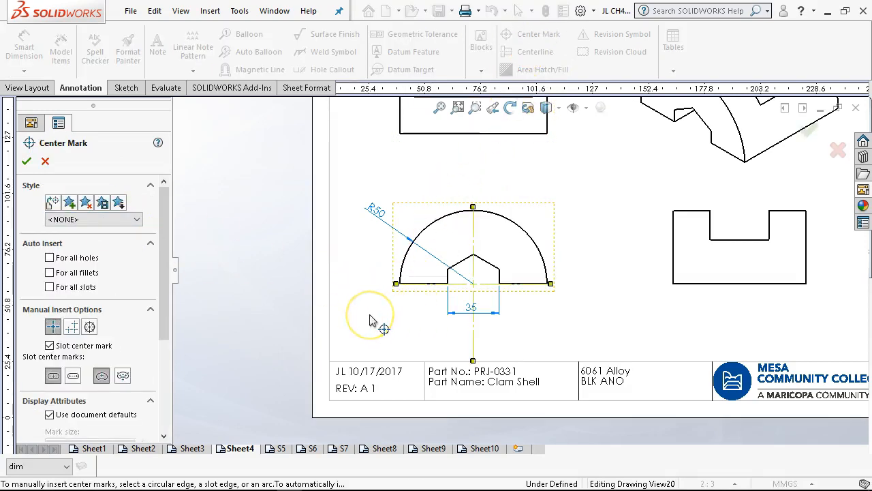
pyautogui.moveTo(166, 282); pyautogui.dragTo(175, 360)
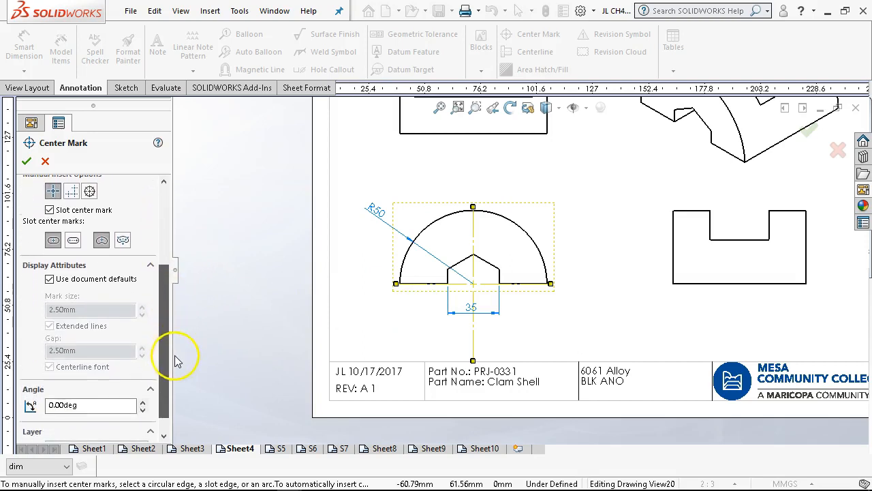
pyautogui.click(49, 280)
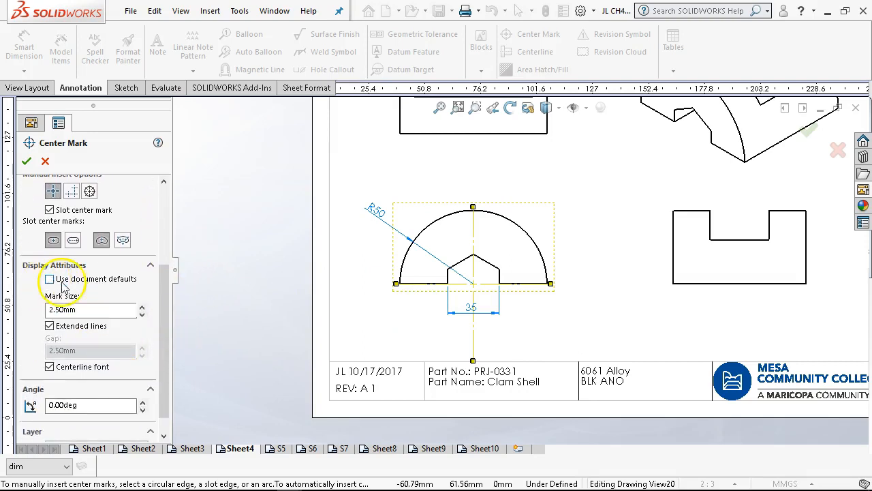
pyautogui.click(50, 326)
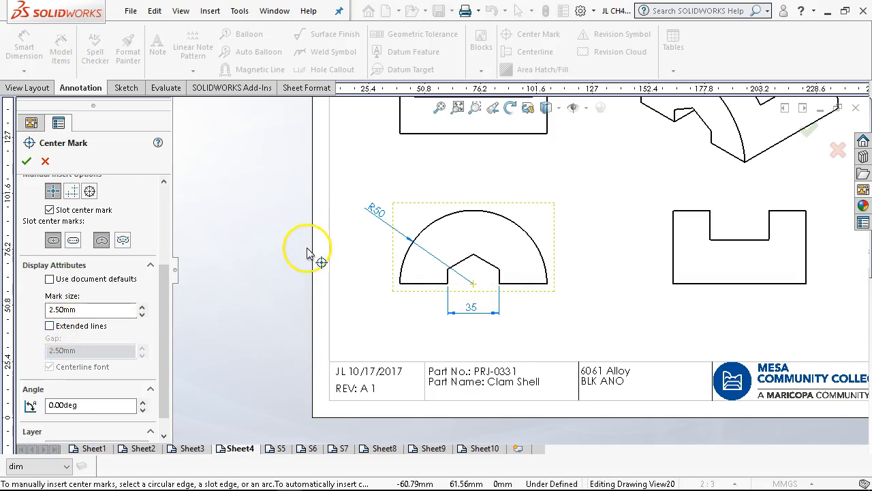
pyautogui.click(27, 161)
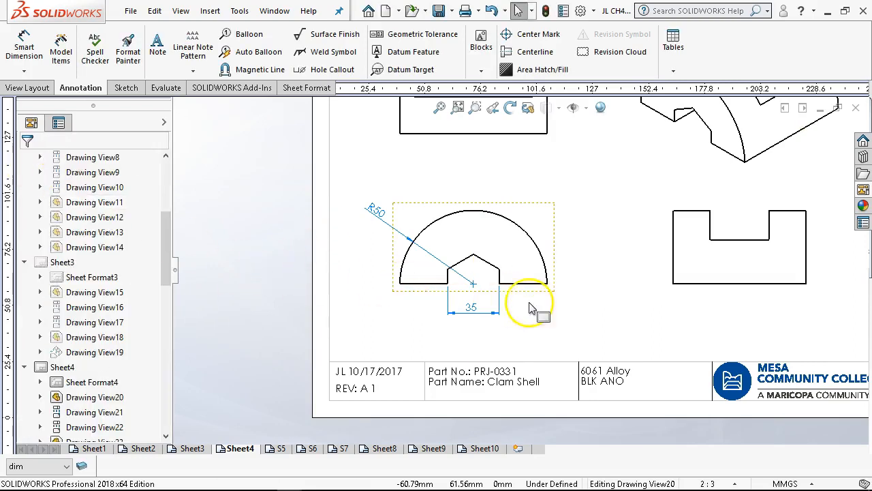
# Step: Turn off extended lines for the front view's center mark and set its mark size to 10 mm
pyautogui.scroll(-2, 470, 306)
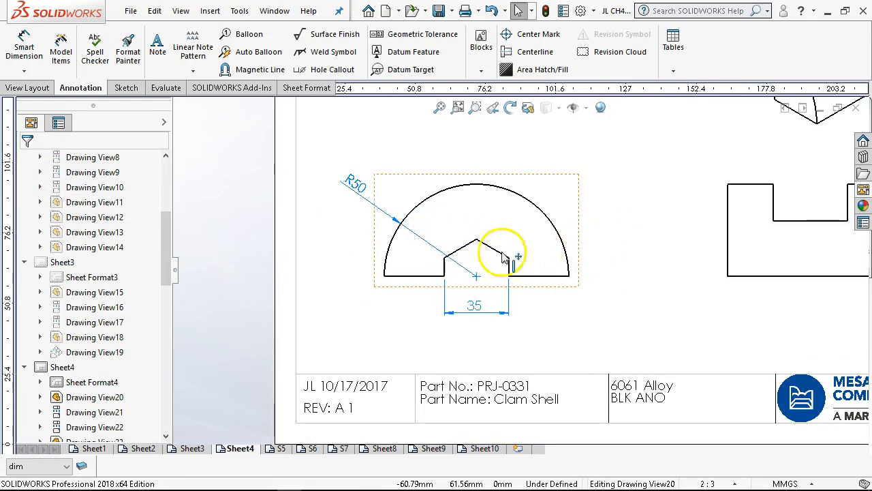
pyautogui.click(477, 278)
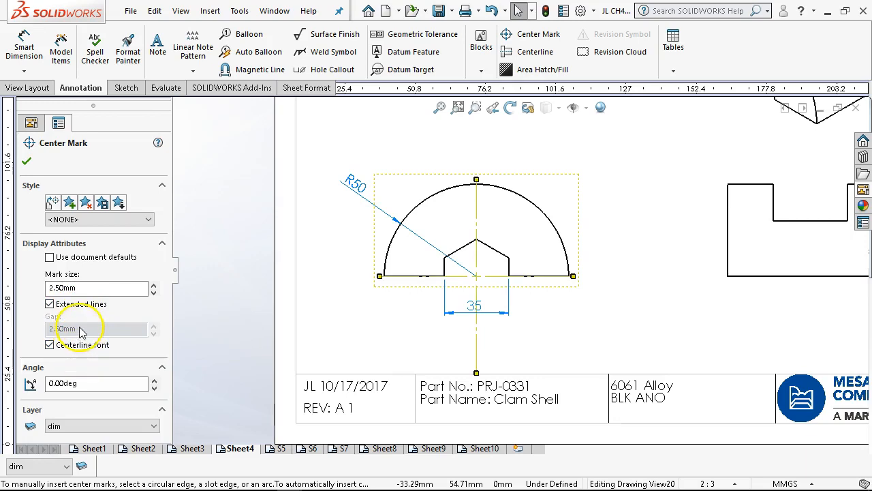
pyautogui.click(79, 288)
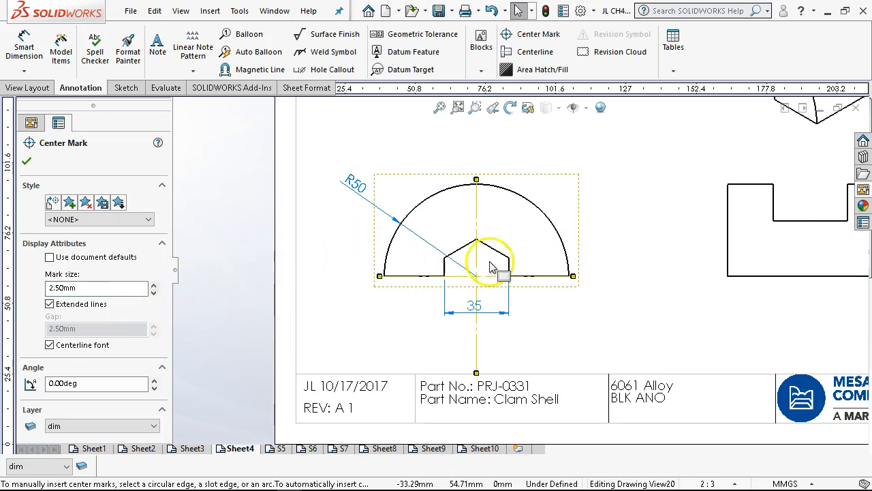
pyautogui.click(49, 304)
pyautogui.moveTo(48, 288); pyautogui.dragTo(79, 289)
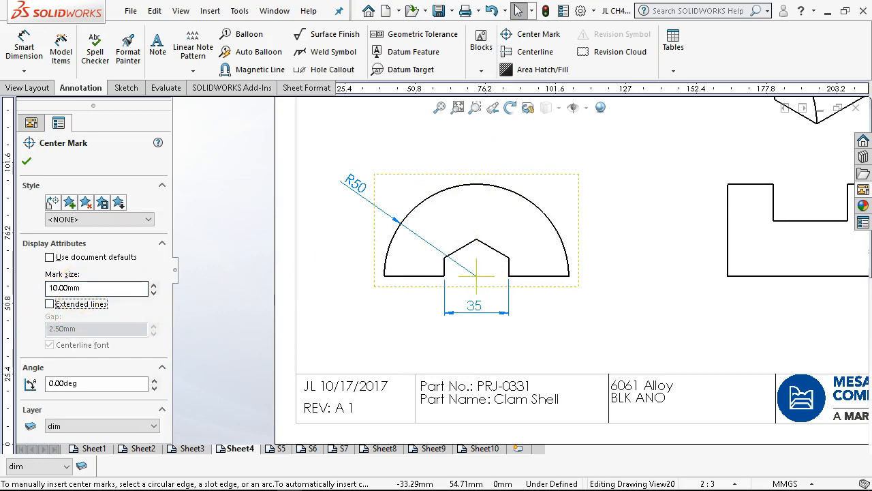
pyautogui.click(26, 161)
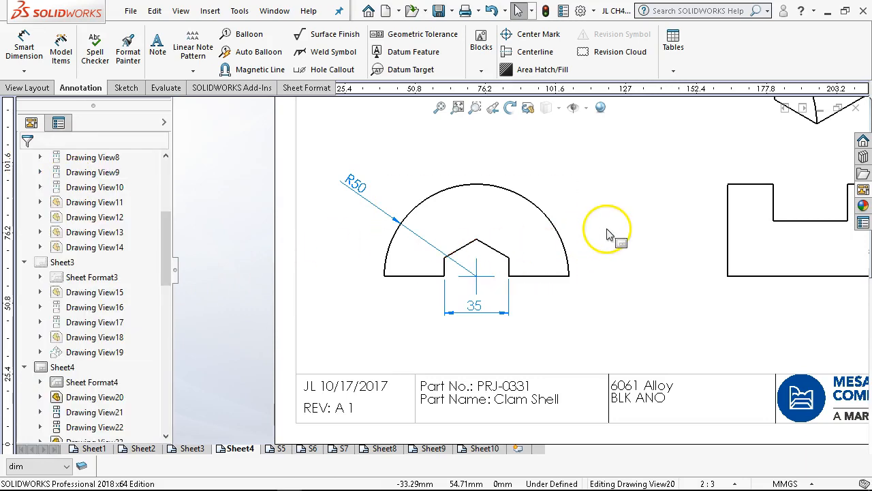
# Step: Assign the front view's center mark to the Center layer
pyautogui.click(476, 275)
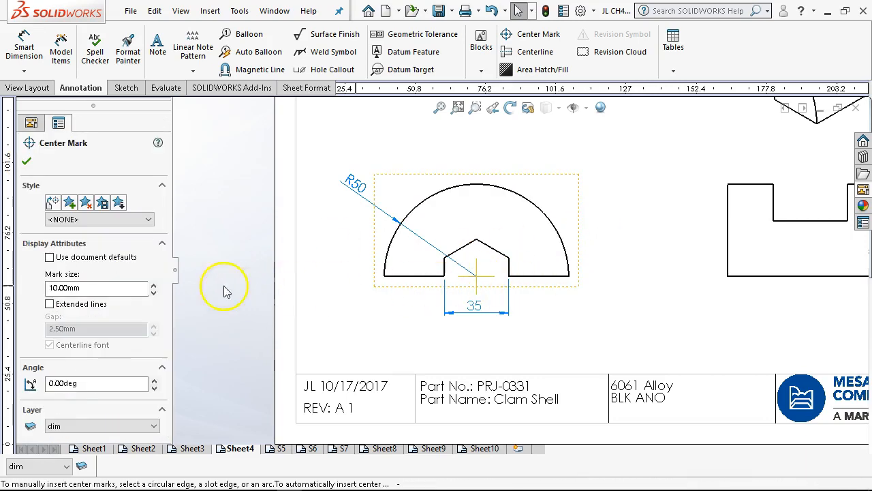
pyautogui.click(154, 426)
pyautogui.click(123, 405)
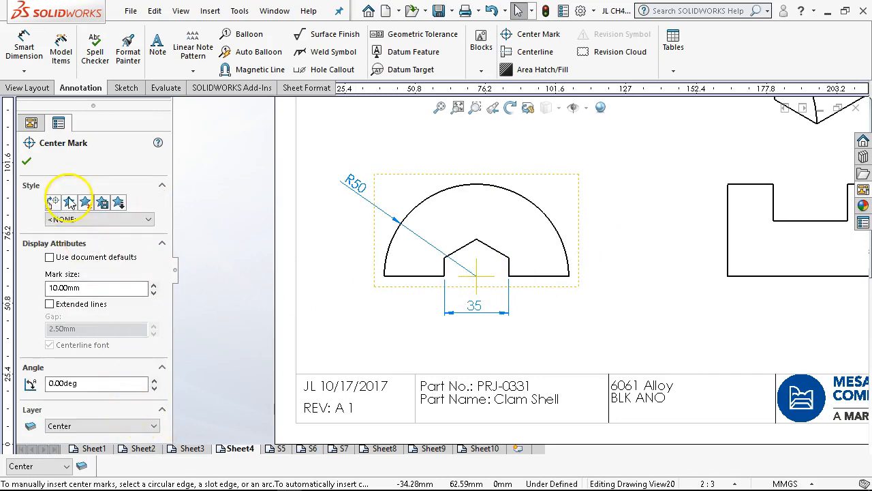
pyautogui.click(27, 161)
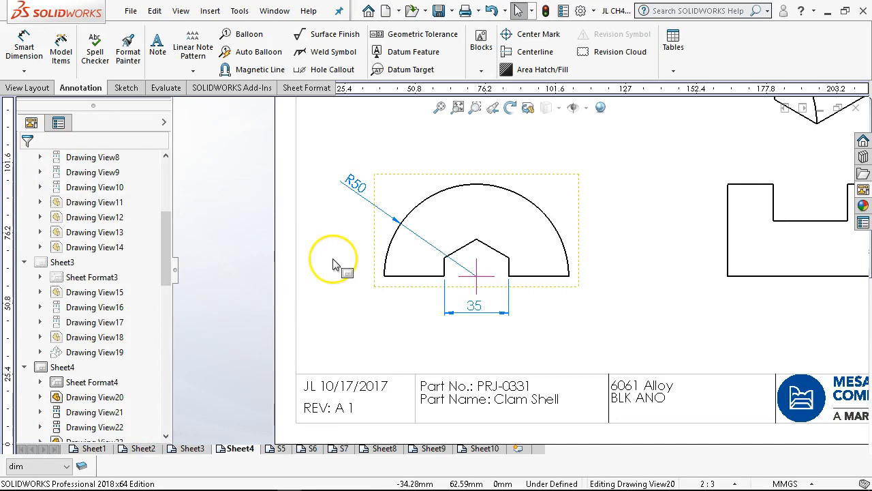
pyautogui.click(334, 265)
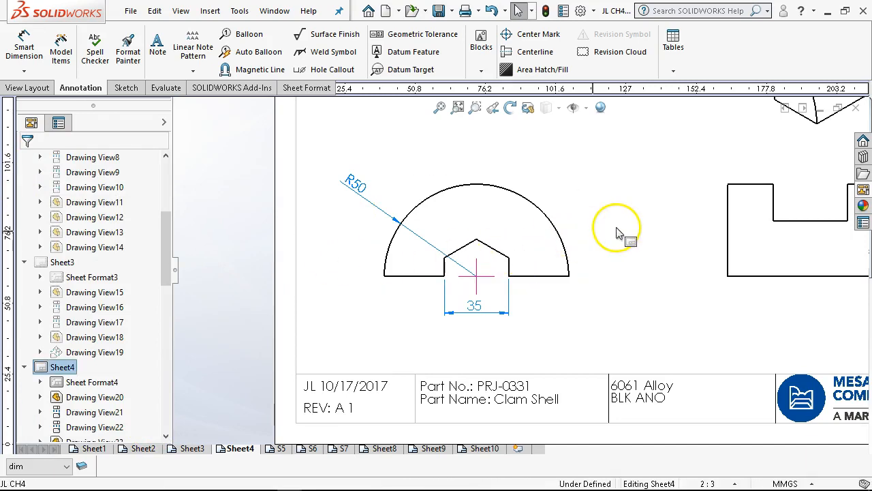
# Step: Add centerlines to the clam shell's side view, one along the bottom edge and one midway between the outer vertical edges
pyautogui.scroll(4, 617, 233)
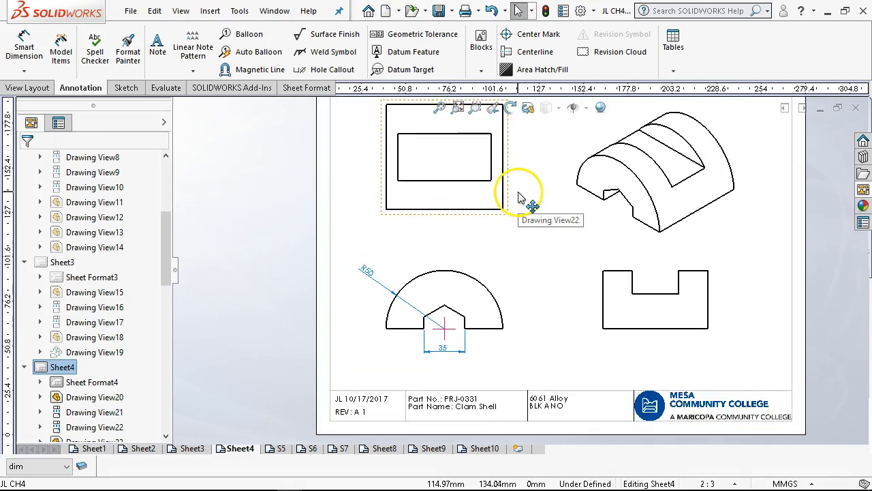
pyautogui.click(525, 60)
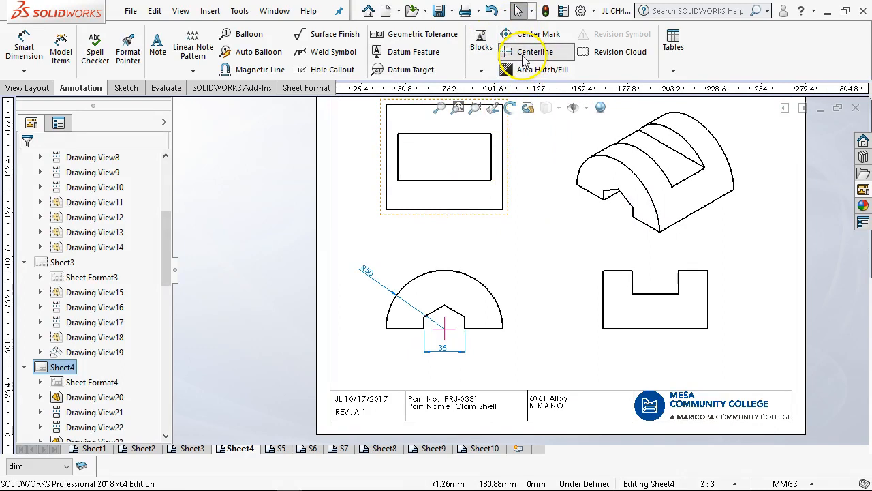
pyautogui.scroll(-1, 586, 381)
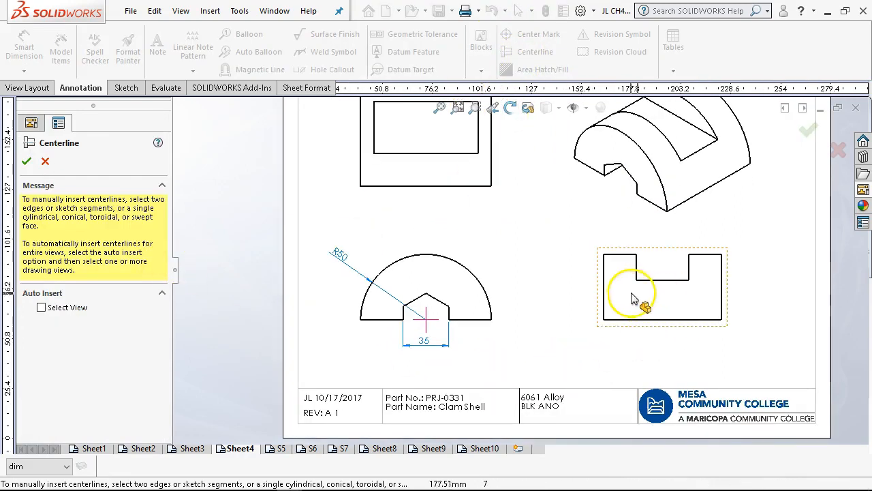
pyautogui.click(682, 318)
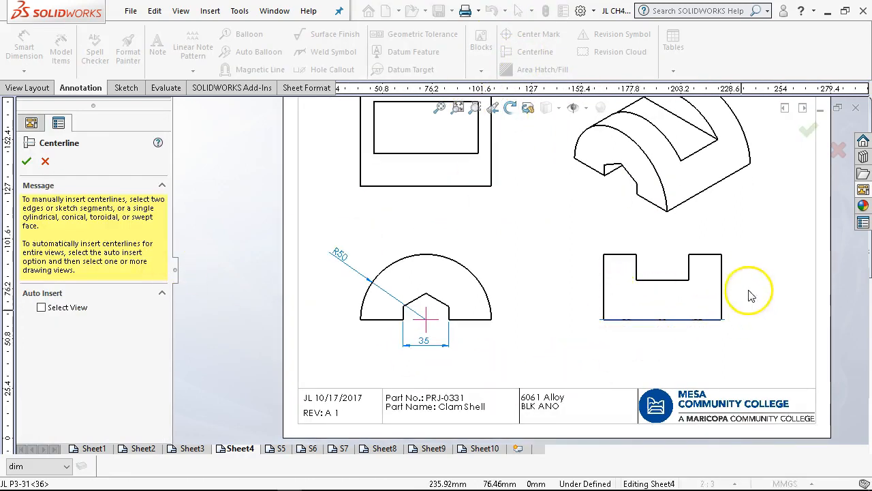
pyautogui.click(723, 299)
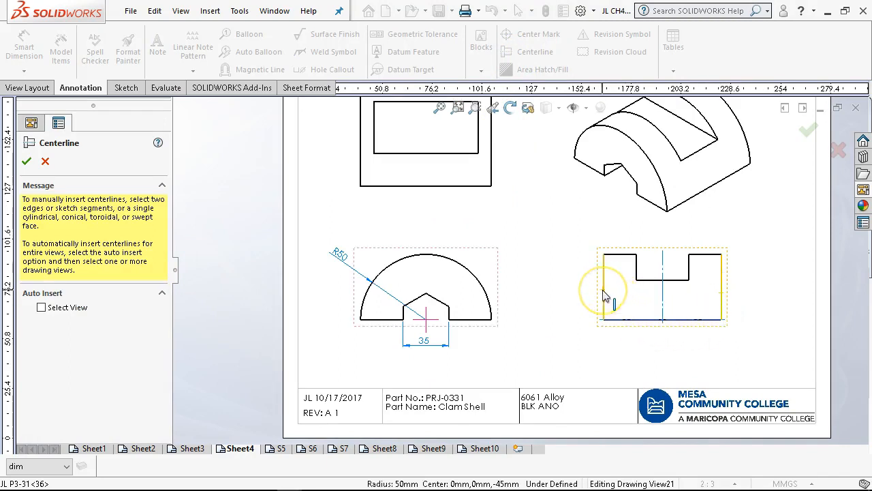
pyautogui.click(663, 298)
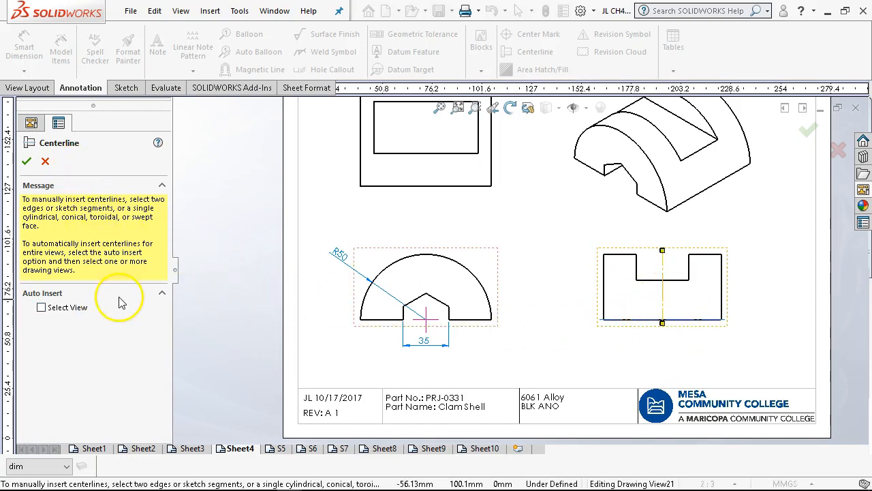
pyautogui.click(27, 161)
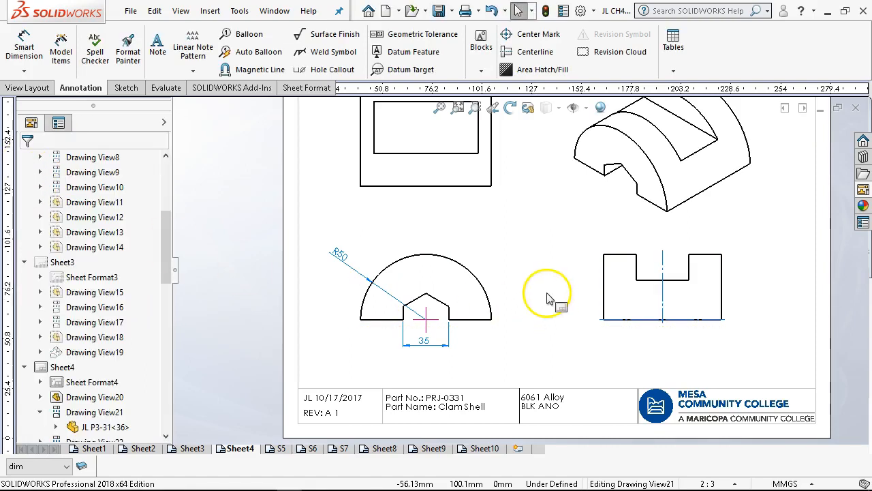
# Step: Move the side view's vertical centerline to the Center layer
pyautogui.click(663, 301)
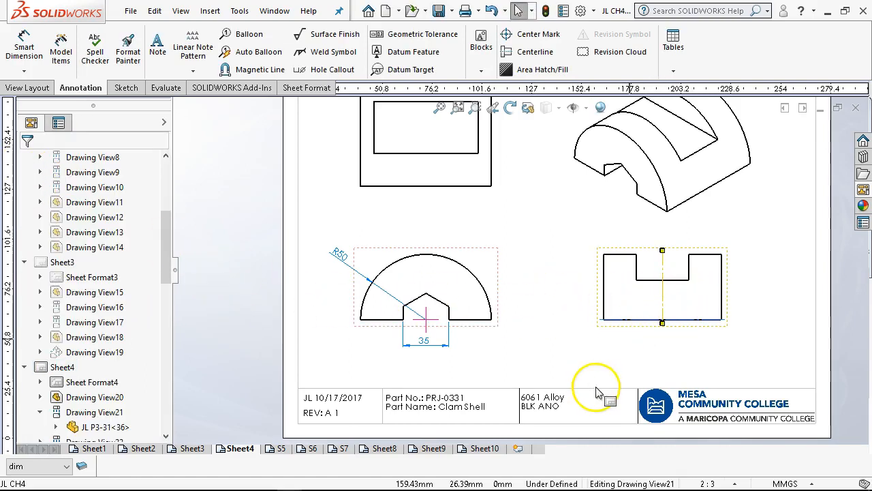
pyautogui.click(63, 467)
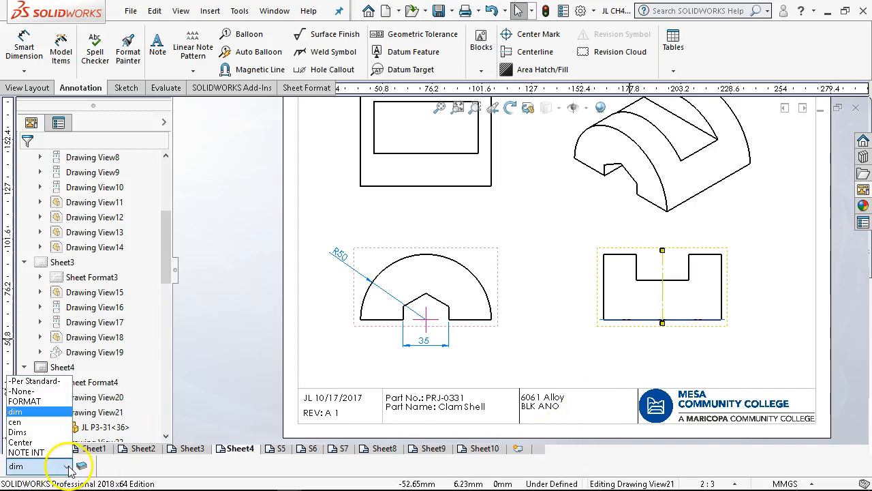
pyautogui.click(21, 443)
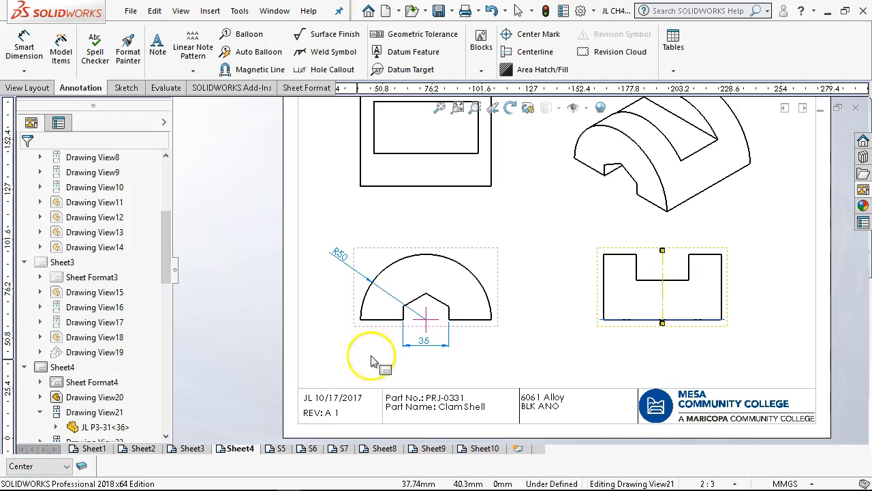
pyautogui.click(621, 247)
pyautogui.click(570, 240)
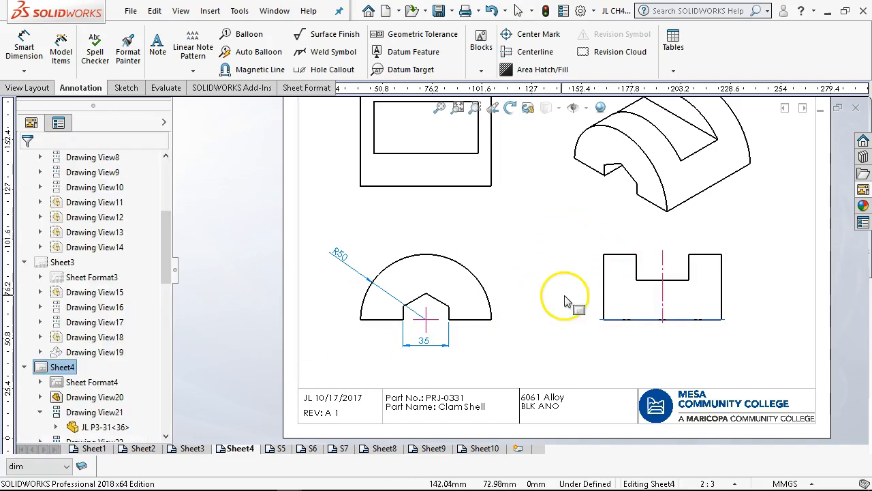
# Step: Extend the lower end of the side view's vertical centerline well below the bottom edge
pyautogui.click(663, 313)
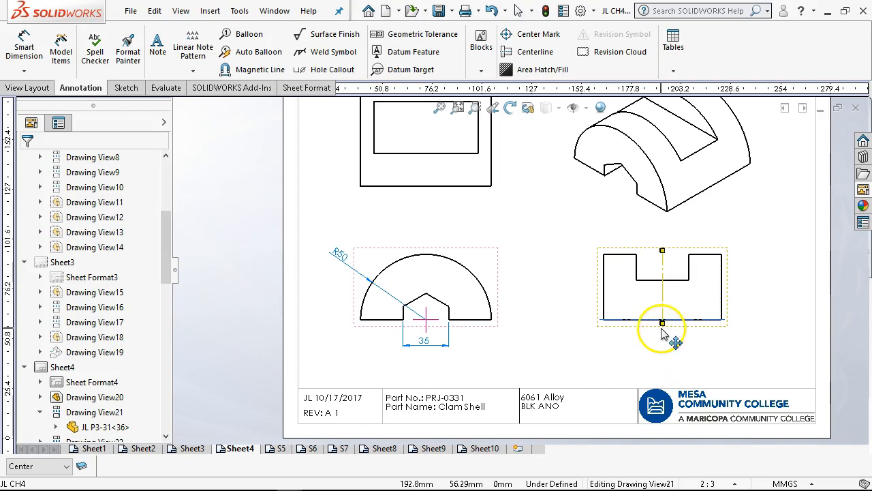
pyautogui.click(663, 332)
pyautogui.scroll(-3, 662, 341)
pyautogui.click(627, 254)
pyautogui.click(625, 298)
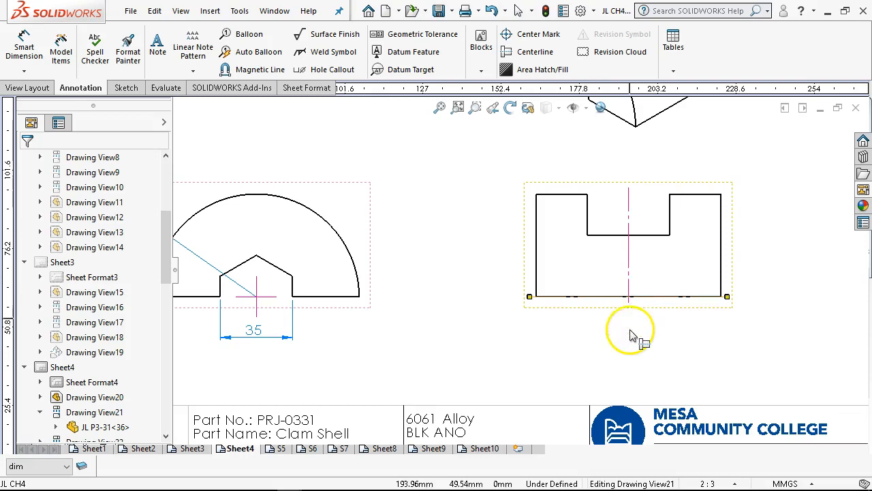
pyautogui.click(627, 288)
pyautogui.scroll(-3, 634, 300)
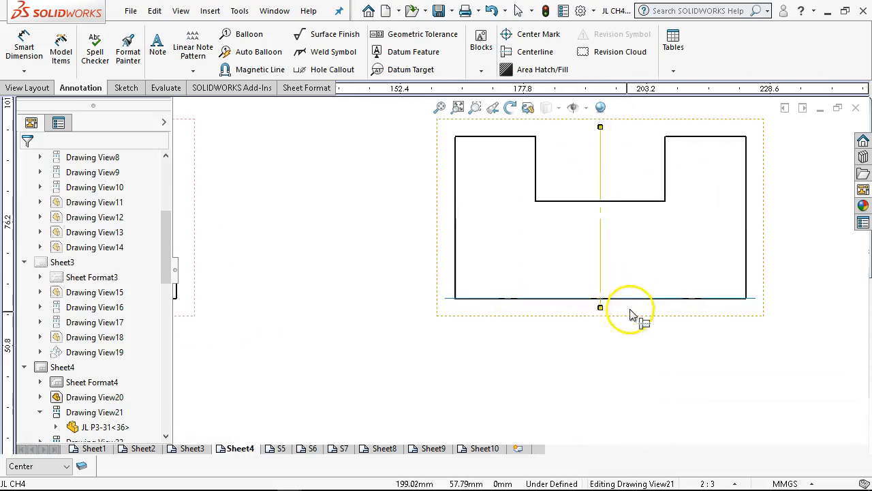
pyautogui.moveTo(600, 308); pyautogui.dragTo(610, 399)
pyautogui.scroll(3, 634, 212)
pyautogui.scroll(-1, 635, 197)
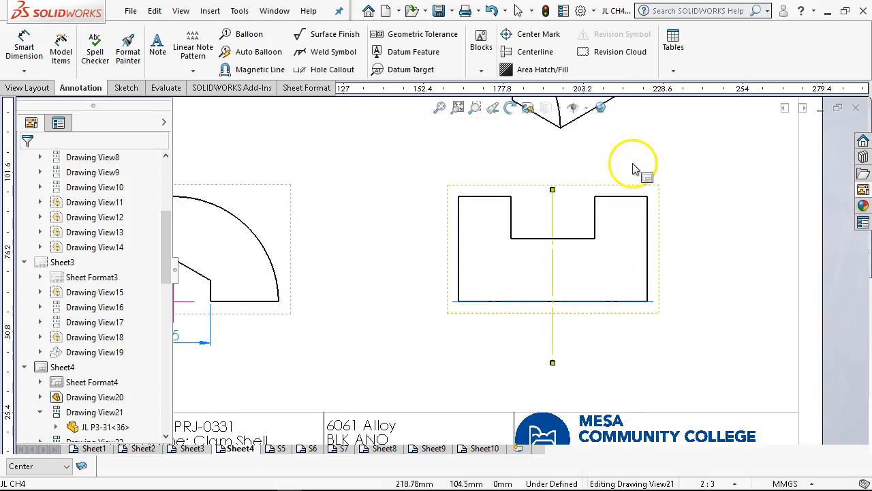
# Step: Extend the upper end of the side view's vertical centerline well above the top edge
pyautogui.click(633, 162)
pyautogui.click(553, 204)
pyautogui.moveTo(554, 190); pyautogui.dragTo(557, 151)
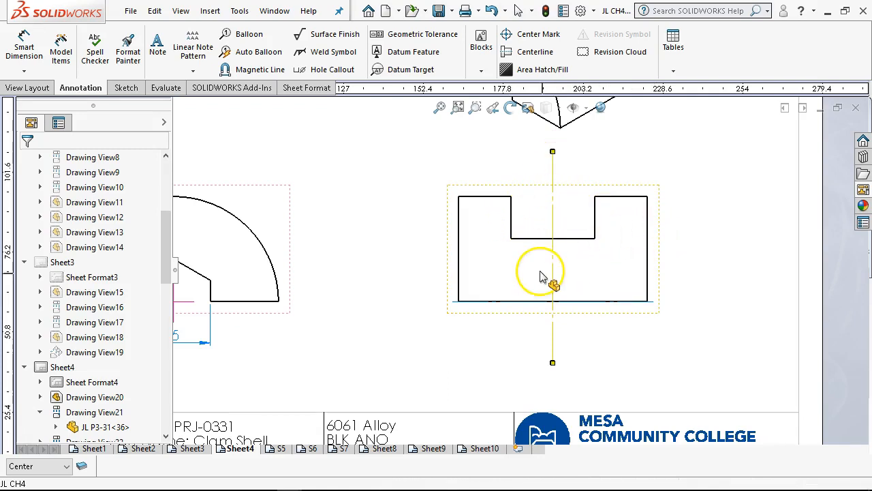
pyautogui.scroll(3, 539, 271)
pyautogui.scroll(2, 461, 204)
pyautogui.click(403, 218)
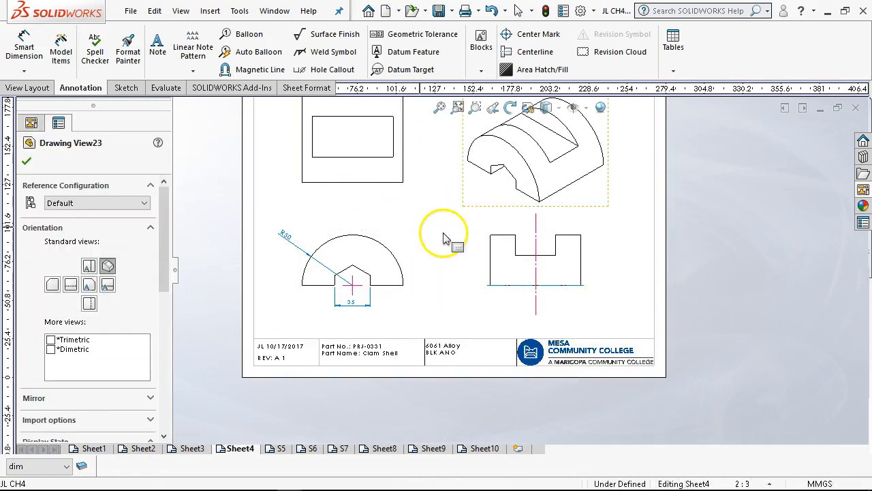
pyautogui.click(453, 233)
# Step: Dimension the notch depth in the clam shell's side view, placing the text outside its right edge
pyautogui.click(23, 48)
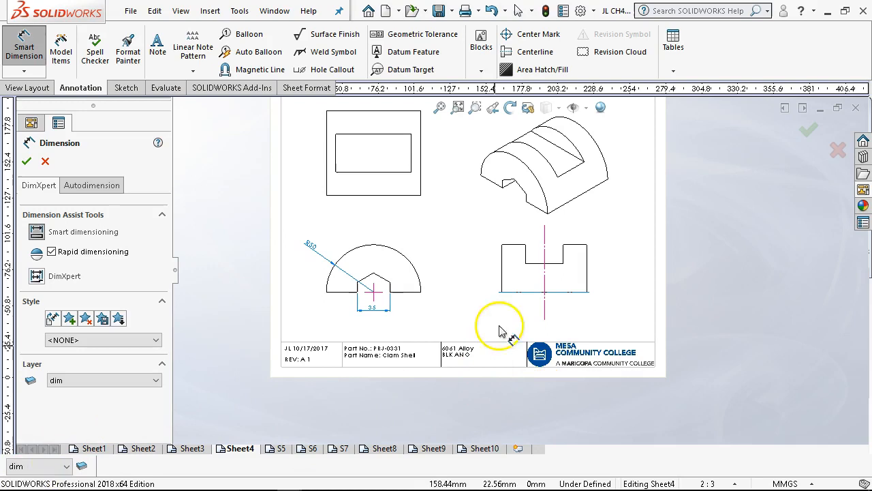
pyautogui.click(556, 253)
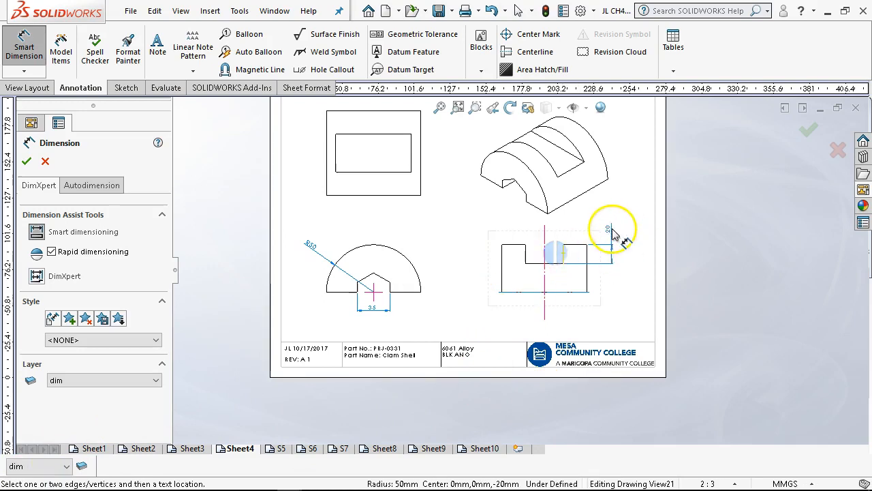
pyautogui.click(604, 258)
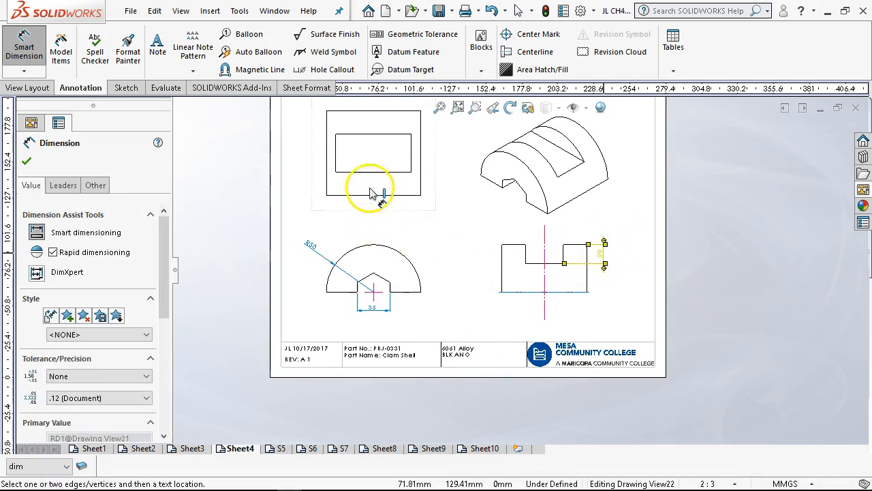
# Step: Dimension the inner rectangle's horizontal length and its offset from the left outer edge below the top view, and leave Smart Dimension
pyautogui.click(344, 173)
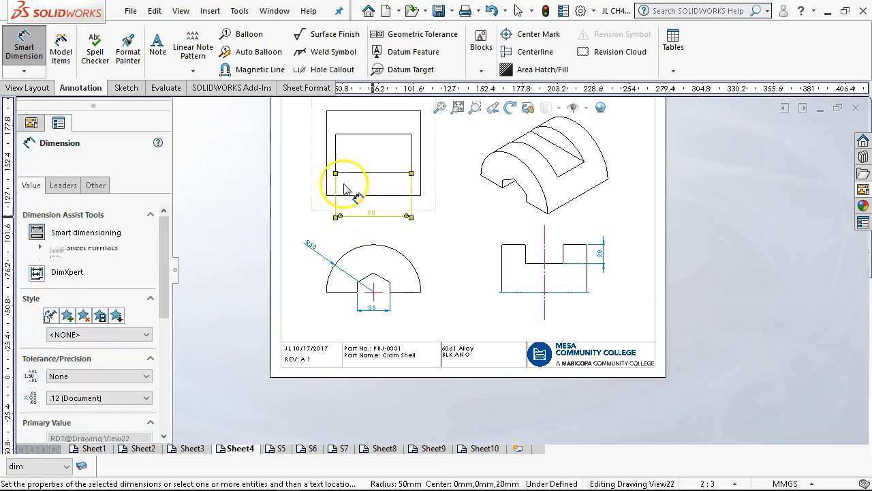
pyautogui.click(335, 158)
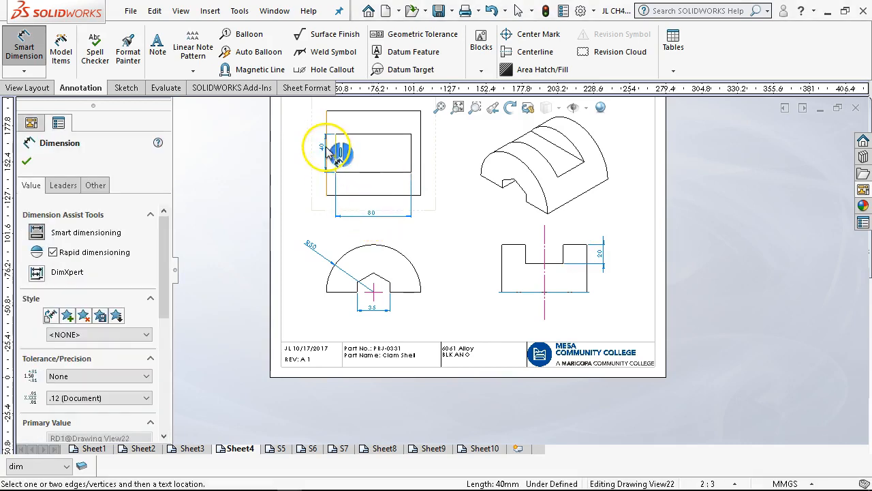
pyautogui.click(327, 146)
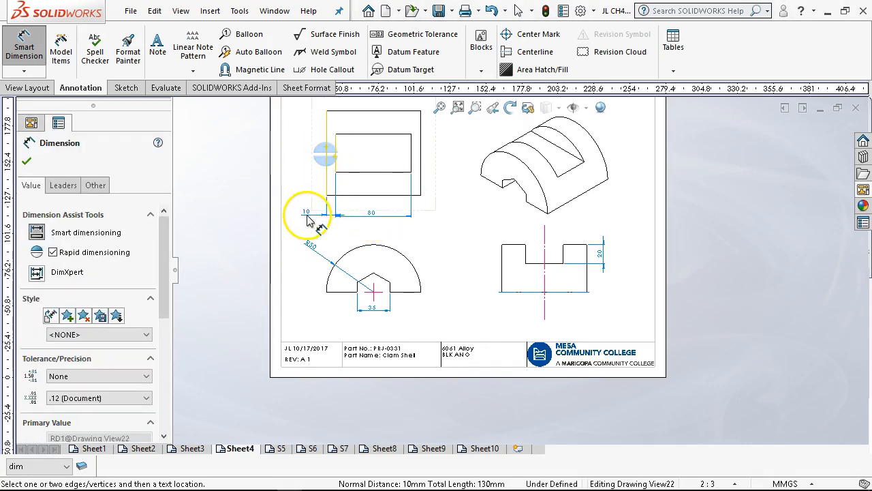
pyautogui.click(310, 214)
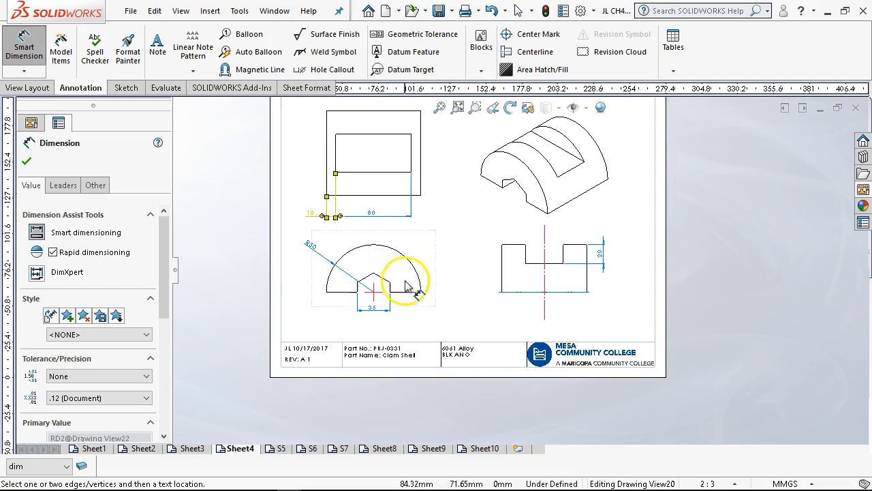
pyautogui.scroll(-3, 416, 249)
pyautogui.rightClick(485, 302)
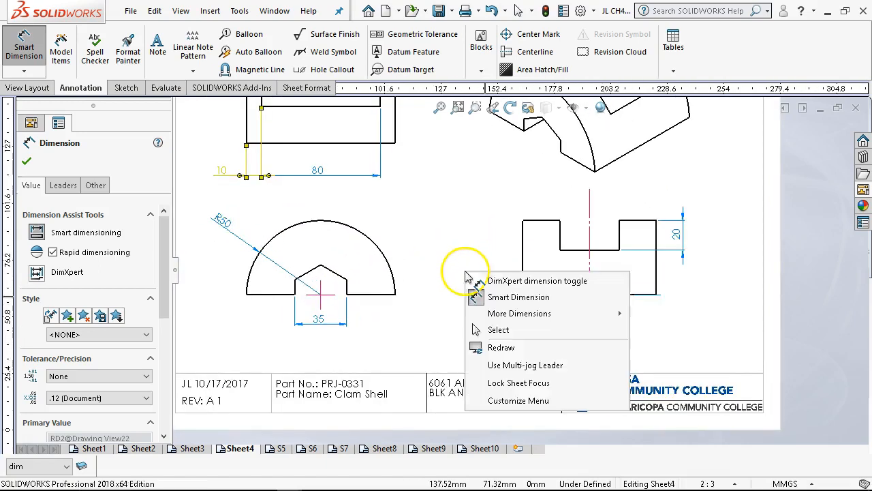
pyautogui.click(504, 329)
pyautogui.scroll(-3, 506, 316)
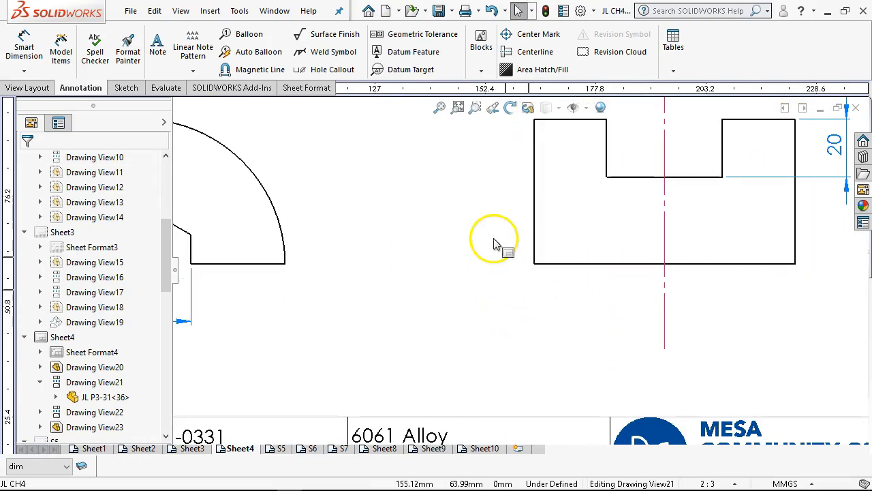
# Step: Move the clam shell's isometric view on Sheet4 slightly to the right, farther away from the top view
pyautogui.scroll(5, 497, 263)
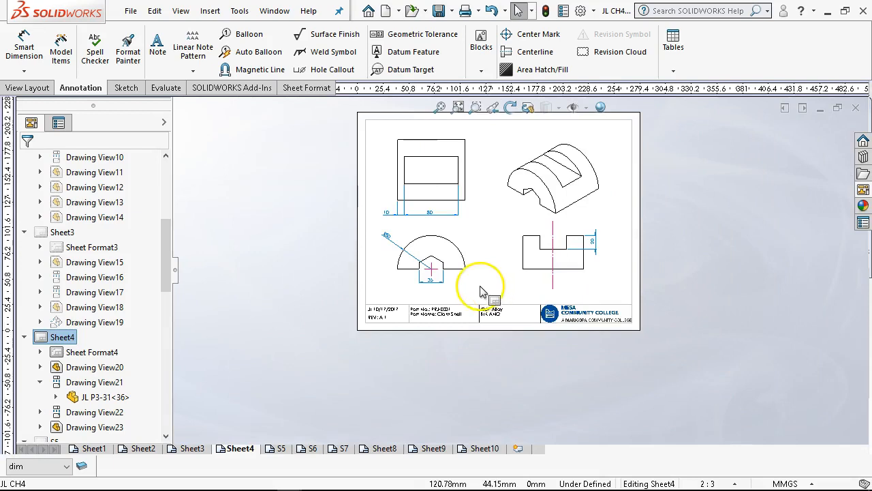
pyautogui.scroll(-1, 483, 290)
pyautogui.scroll(-1, 485, 240)
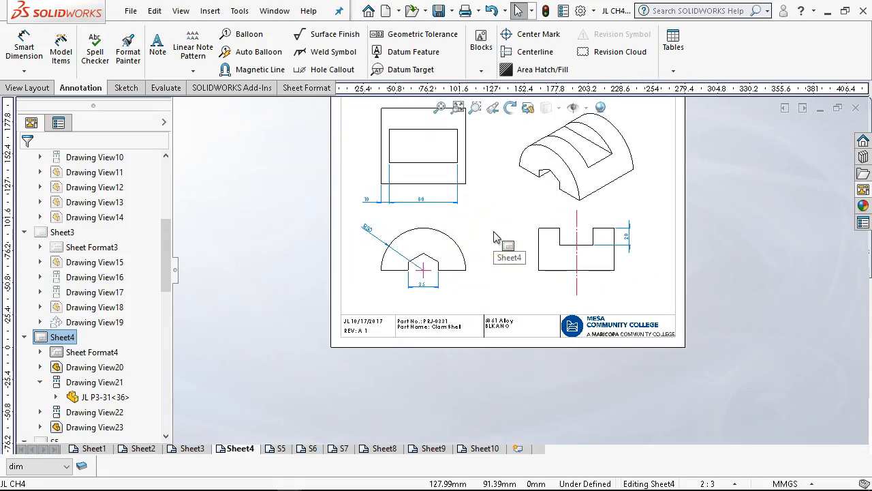
pyautogui.scroll(-3, 361, 281)
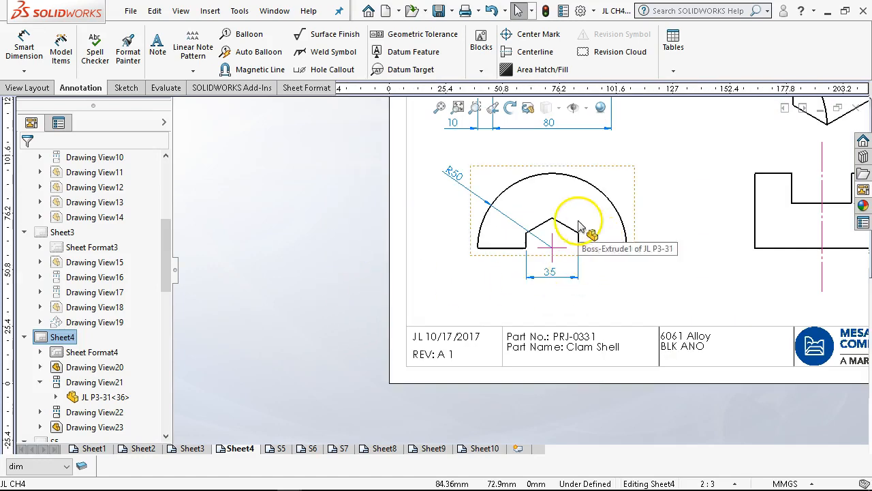
pyautogui.scroll(5, 608, 259)
pyautogui.scroll(-2, 598, 164)
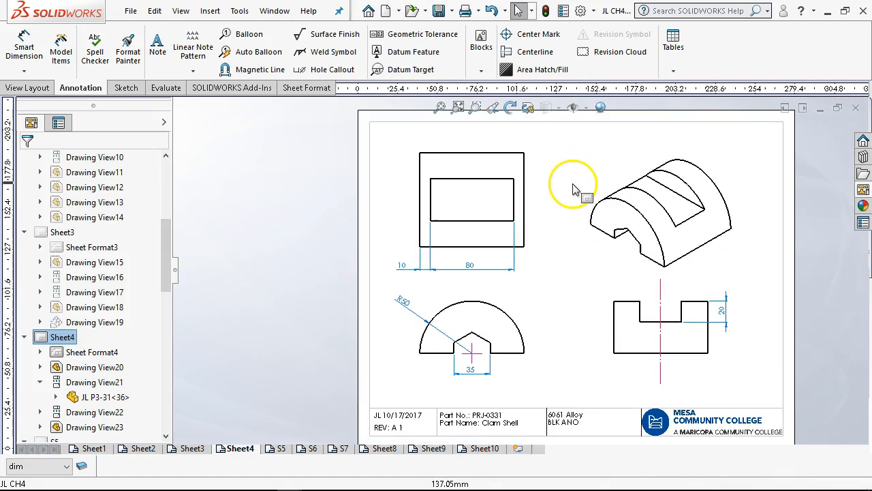
pyautogui.moveTo(722, 263)
pyautogui.mouseDown()
pyautogui.moveTo(749, 255)
pyautogui.moveTo(713, 249)
pyautogui.moveTo(723, 265)
pyautogui.mouseUp()
pyautogui.click(592, 293)
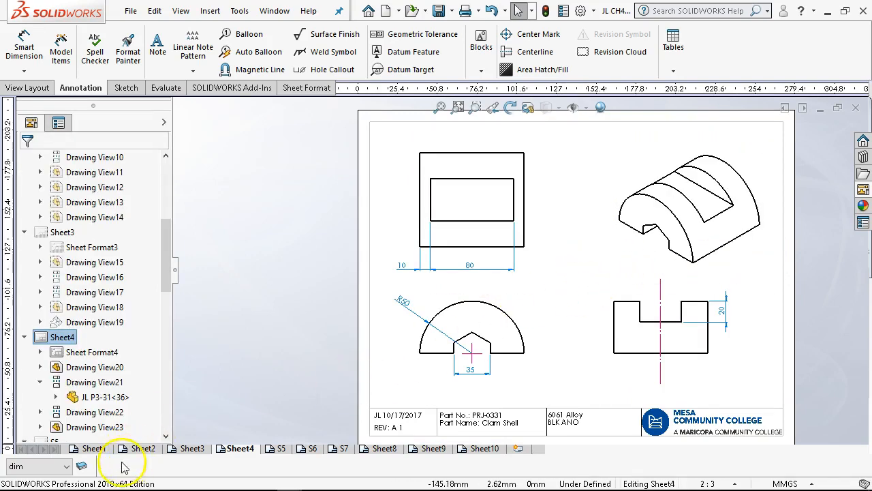
# Step: Examine the available toolbars and the drawing's layer list, leaving the layer settings as they are
pyautogui.rightClick(739, 40)
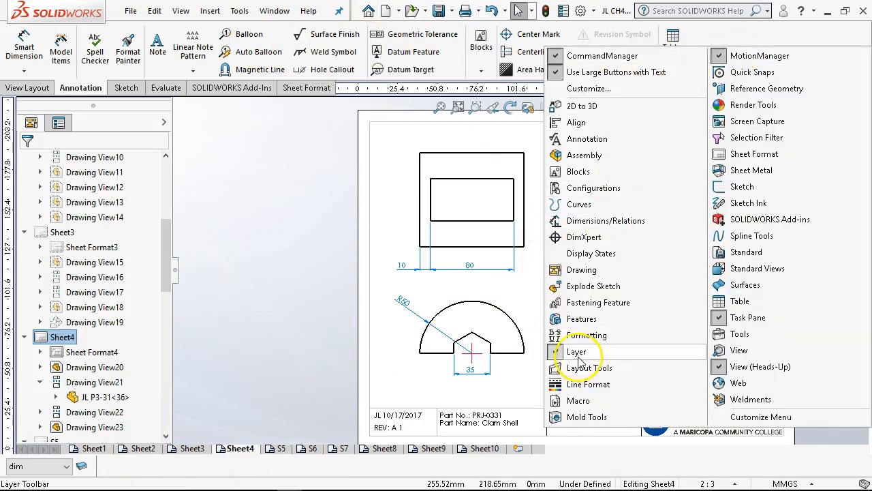
pyautogui.click(147, 469)
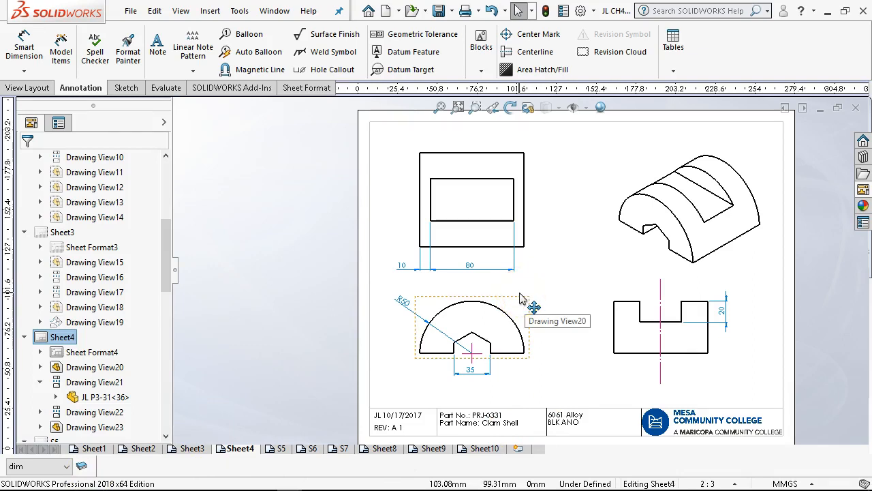
pyautogui.press('F5')
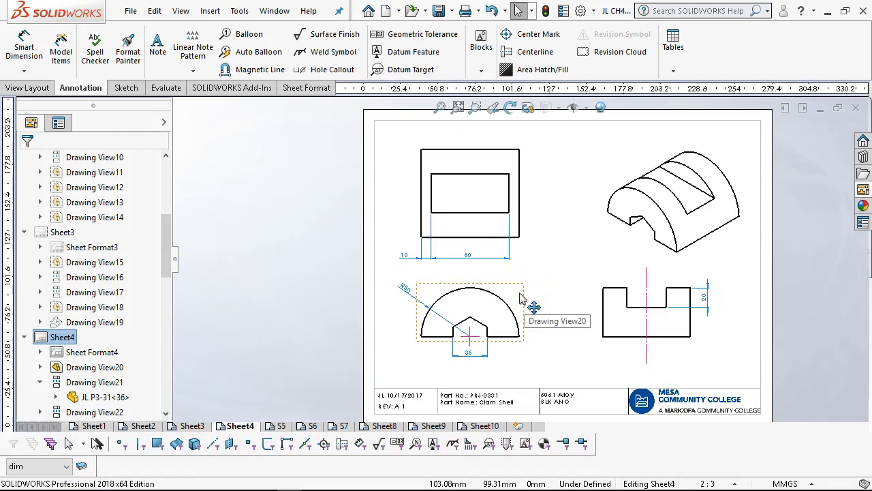
pyautogui.click(81, 466)
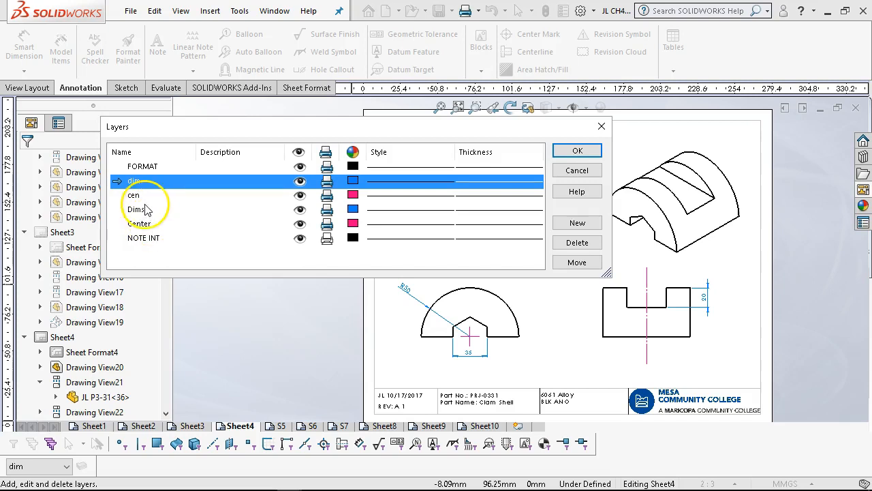
pyautogui.click(576, 171)
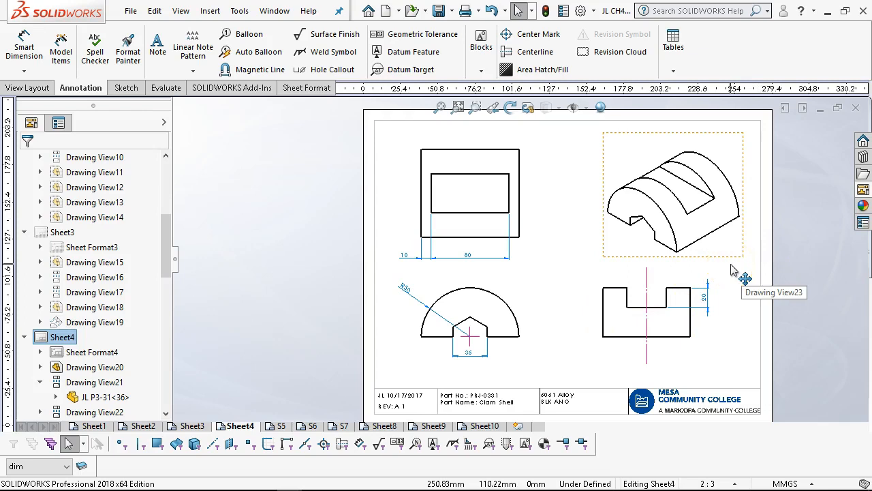
# Step: Toggle the selection filter toolbar on and off, leaving it hidden
pyautogui.press('F5')
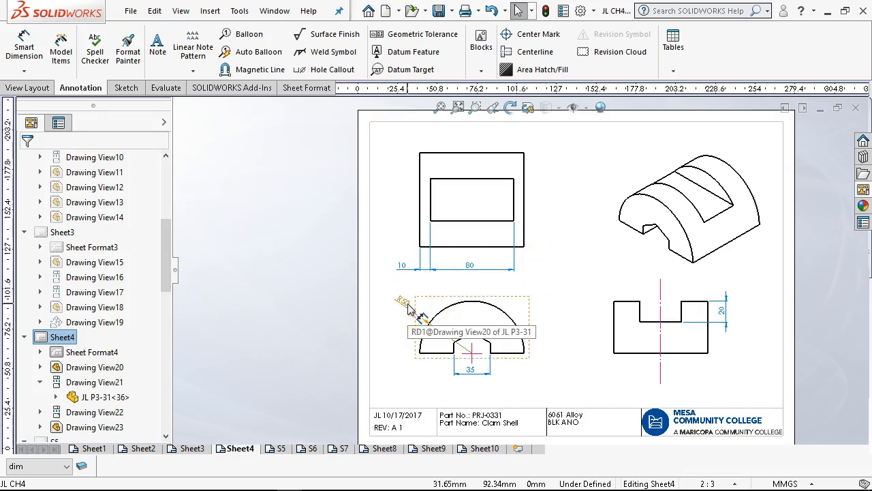
pyautogui.press('F5')
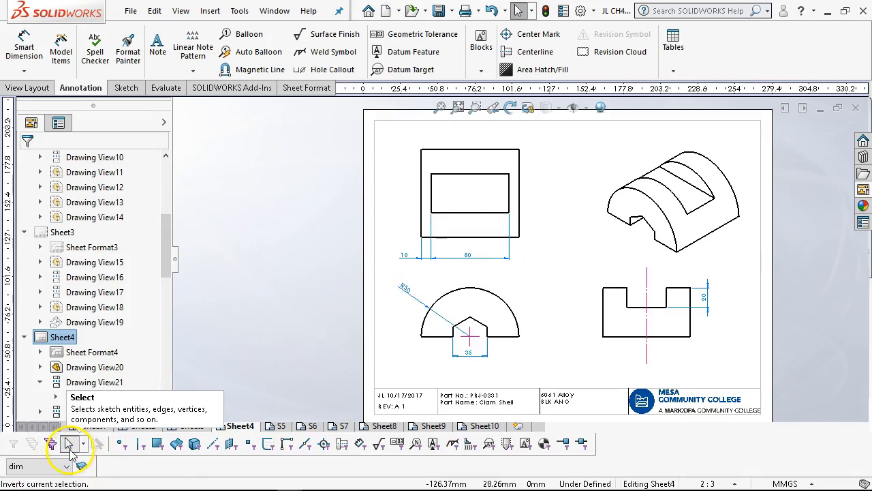
pyautogui.press('Escape')
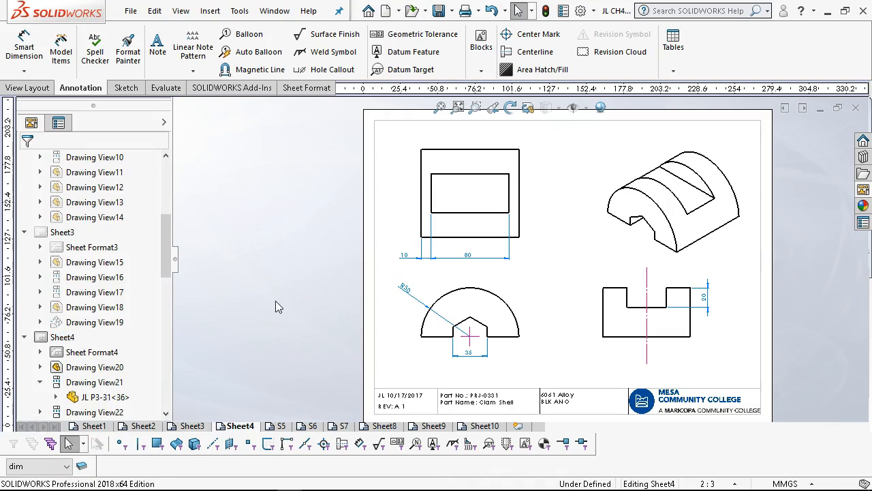
pyautogui.press('F5')
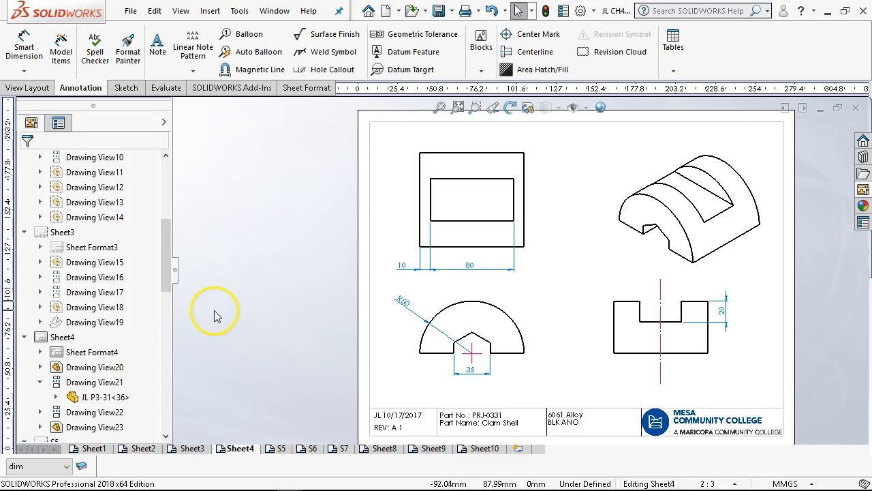
# Step: Go through sheets S5, S6 and S7 to Sheet8 and set the scale of Sheet8 to 1:2
pyautogui.click(281, 449)
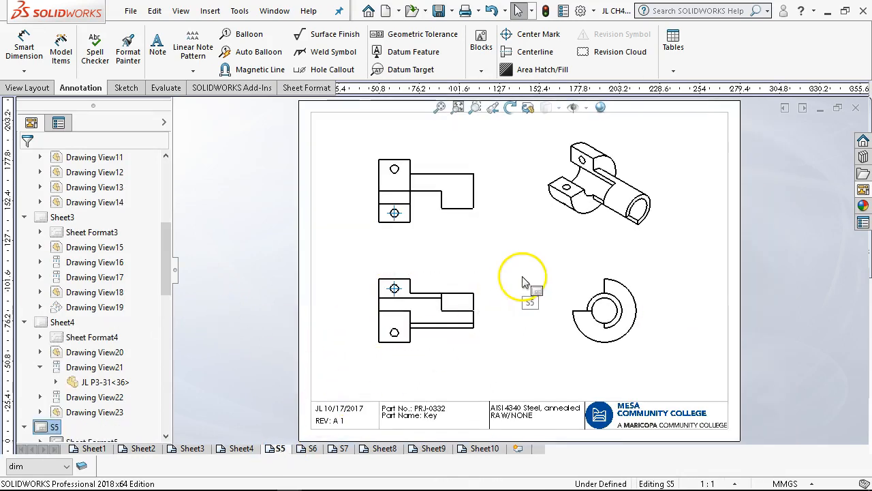
pyautogui.click(309, 450)
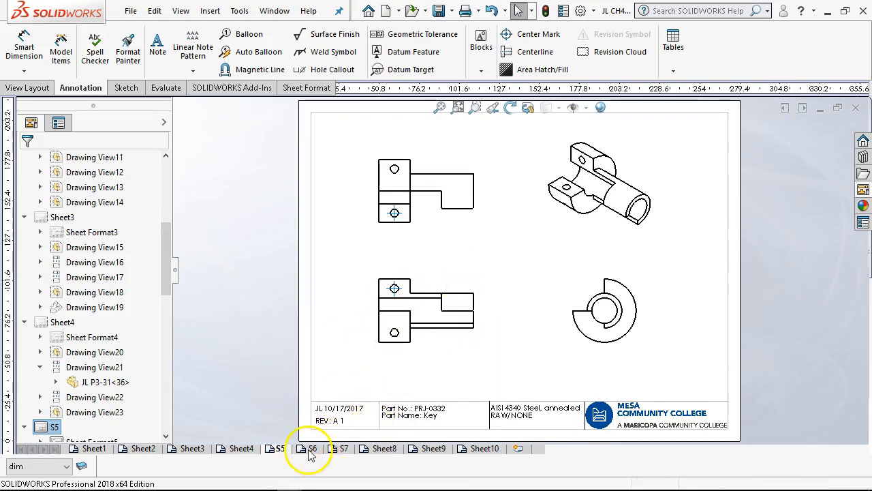
pyautogui.moveTo(377, 490)
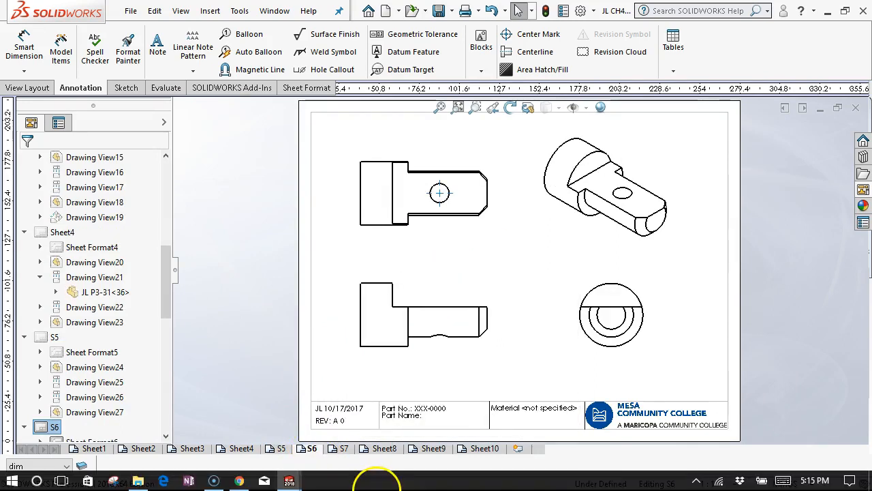
pyautogui.click(343, 450)
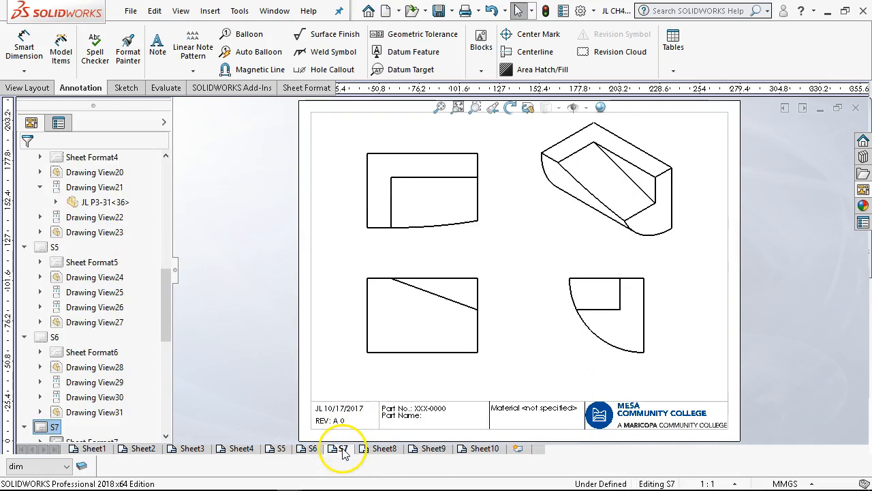
pyautogui.click(383, 449)
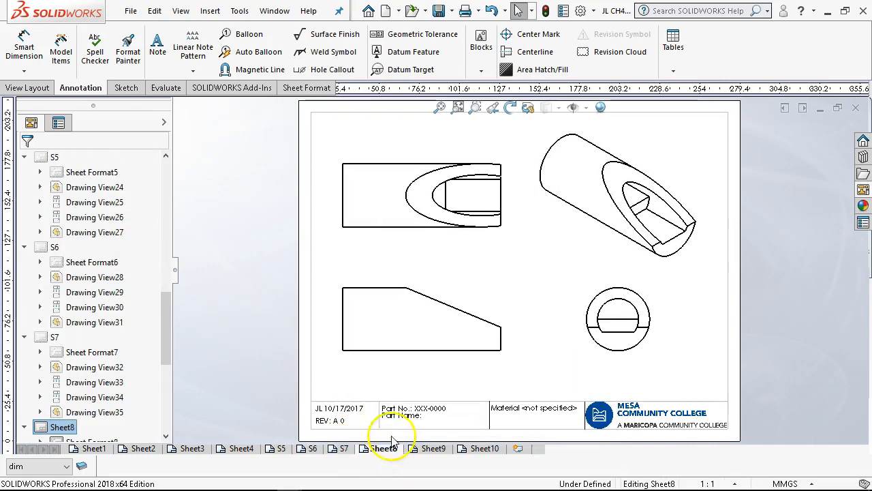
pyautogui.rightClick(535, 307)
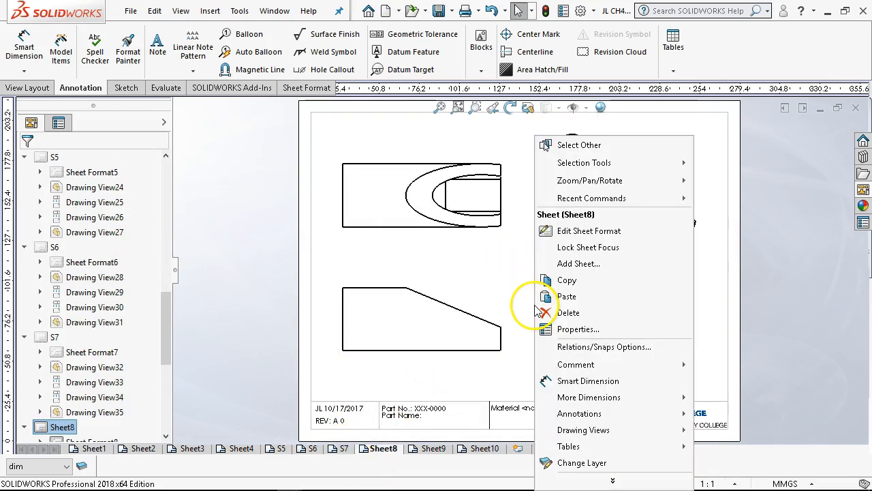
pyautogui.click(578, 330)
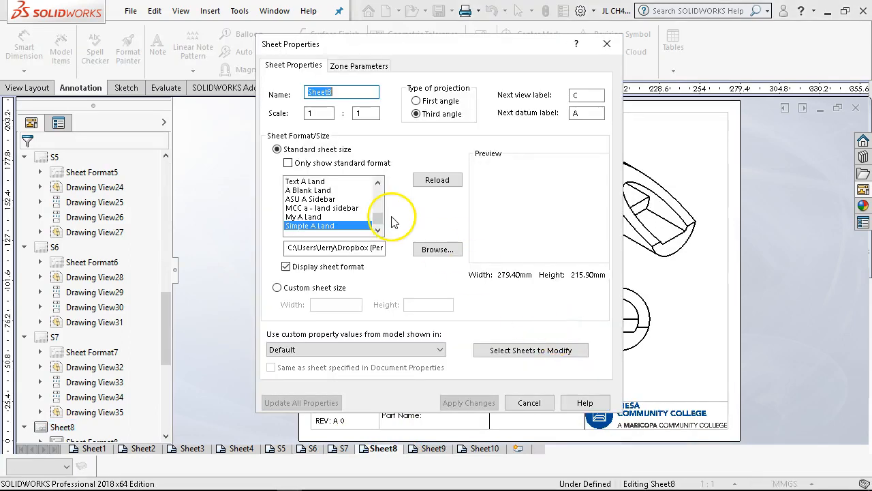
pyautogui.doubleClick(360, 114)
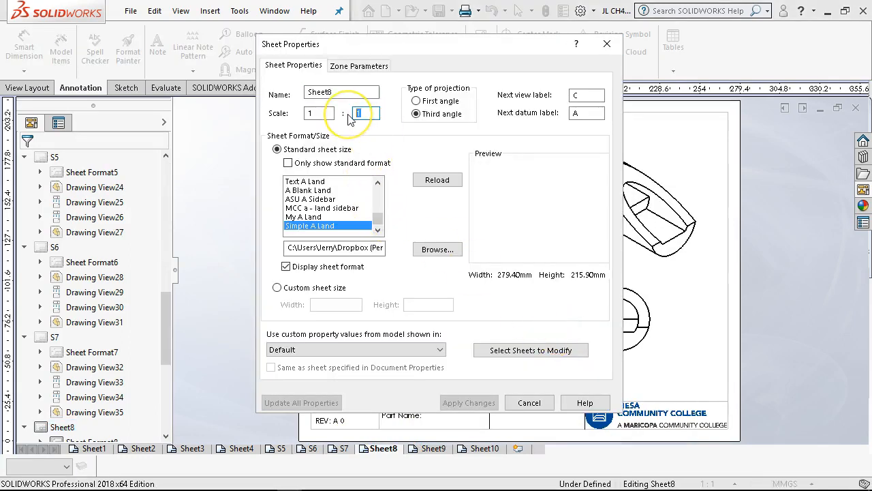
pyautogui.write('2')
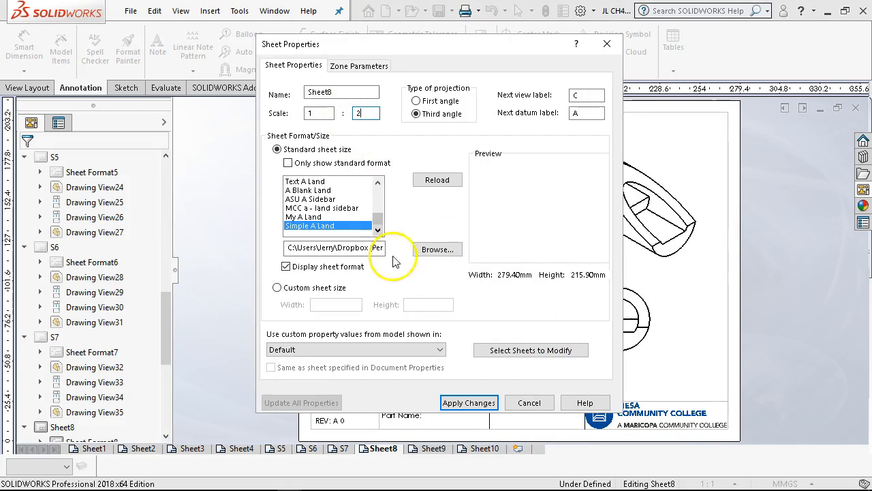
pyautogui.click(448, 397)
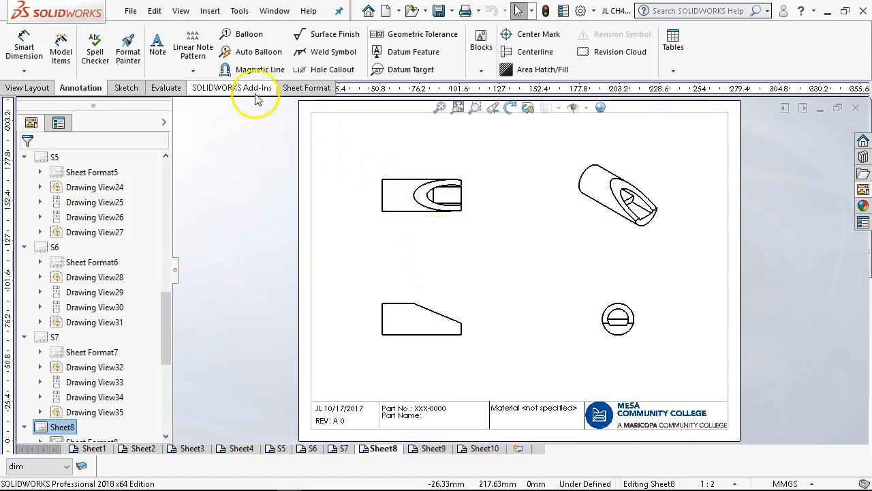
# Step: Create an auxiliary view with arrow C from the sloped edge of Sheet8's front view, placing it above that view
pyautogui.click(28, 87)
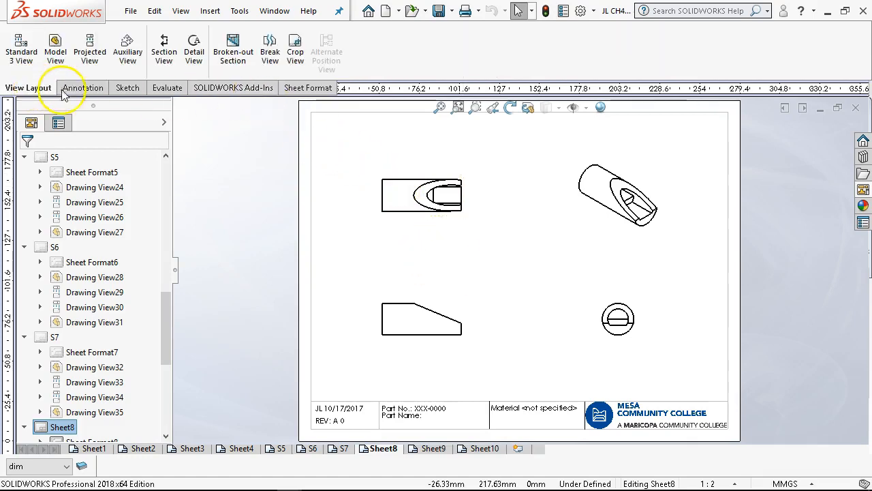
pyautogui.click(127, 48)
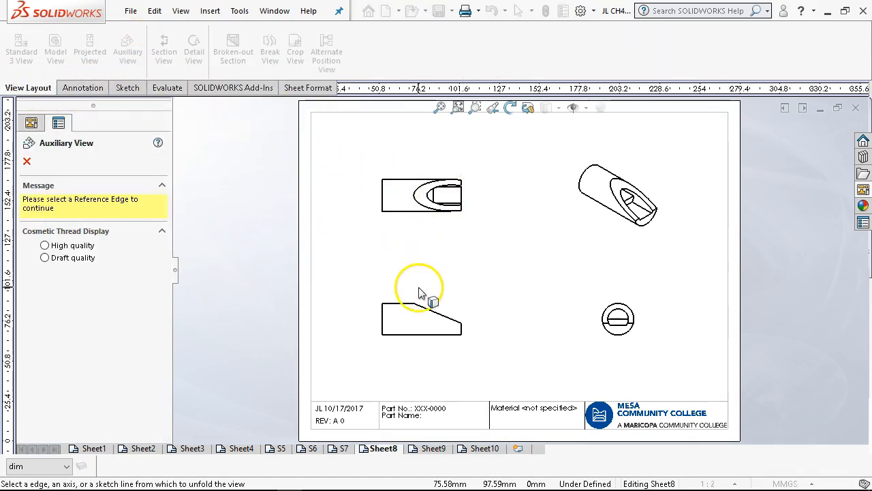
pyautogui.click(442, 319)
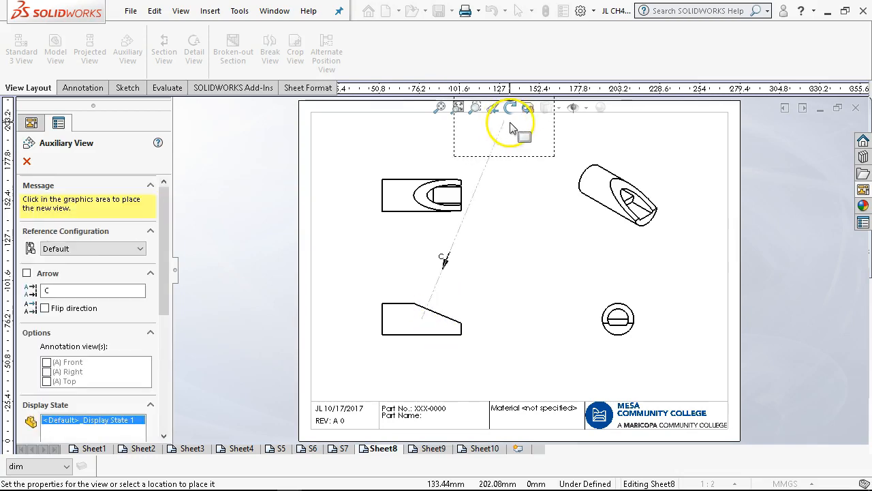
pyautogui.click(490, 212)
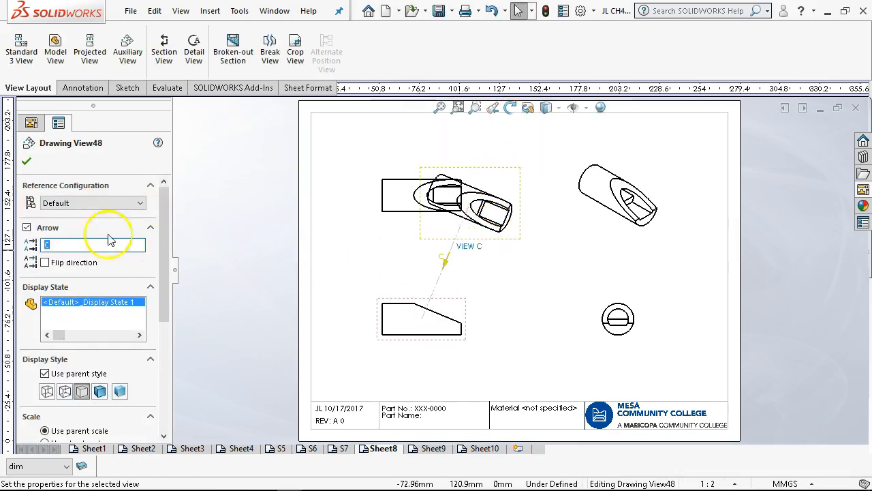
pyautogui.click(27, 162)
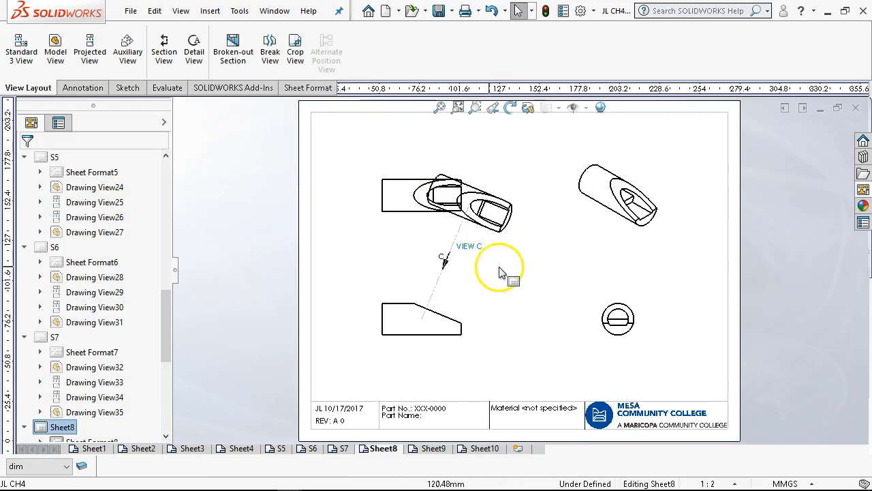
# Step: Move the top view up clear of the auxiliary view and shift the auxiliary view along its projection direction
pyautogui.moveTo(402, 183); pyautogui.dragTo(392, 134)
pyautogui.scroll(-2, 420, 196)
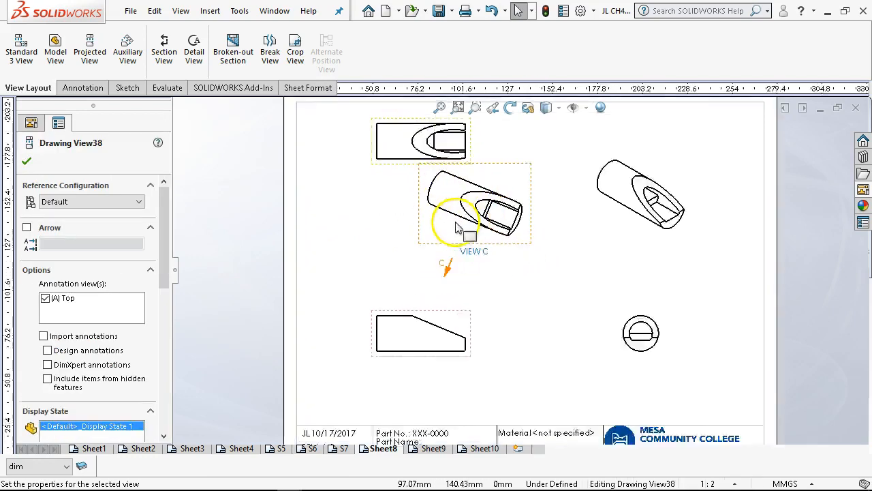
pyautogui.moveTo(428, 259)
pyautogui.mouseDown()
pyautogui.moveTo(444, 228)
pyautogui.moveTo(435, 270)
pyautogui.moveTo(461, 250)
pyautogui.mouseUp()
pyautogui.click(461, 250)
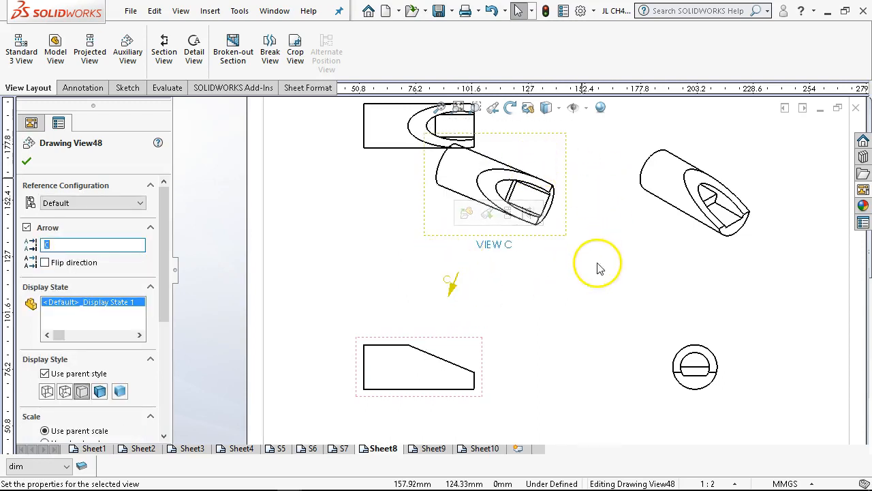
# Step: Break the auxiliary view's alignment and place it beside arrow C, between the front view and the isometric view
pyautogui.rightClick(547, 166)
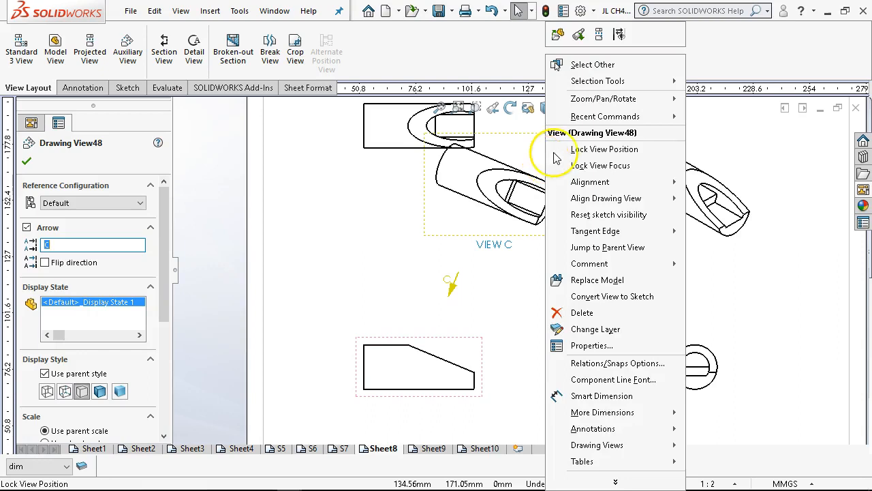
pyautogui.moveTo(591, 190)
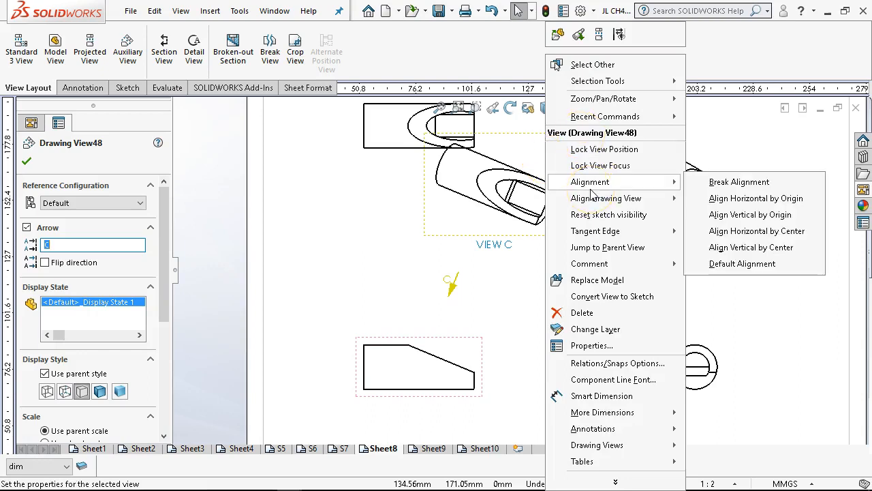
pyautogui.click(721, 182)
pyautogui.moveTo(565, 248); pyautogui.dragTo(612, 329)
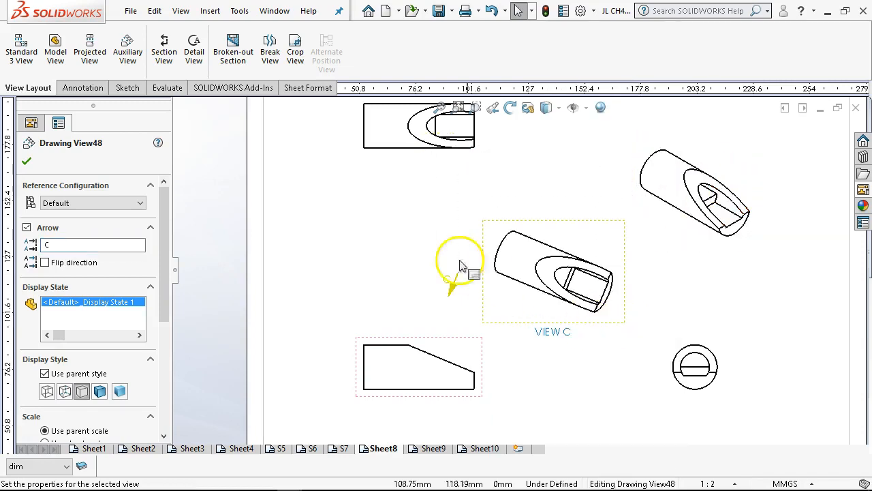
# Step: Move Sheet8's top view down closer to the front view and deselect it
pyautogui.moveTo(384, 156); pyautogui.dragTo(375, 211)
pyautogui.click(594, 399)
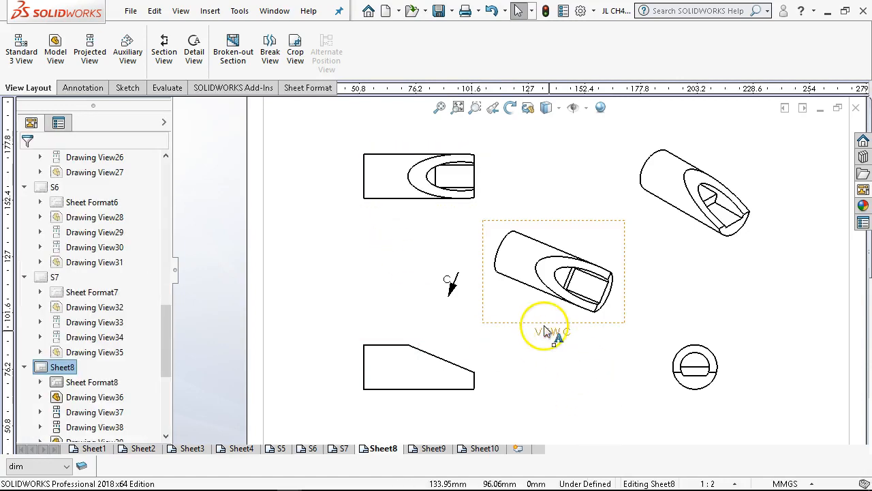
# Step: Set Sheet8's front view to the Hidden Lines Visible display style after trying Wireframe
pyautogui.click(456, 349)
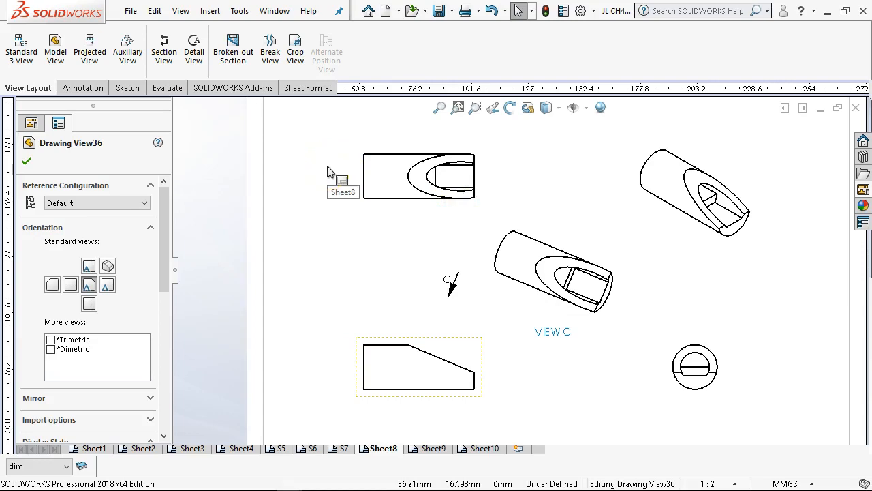
pyautogui.click(304, 156)
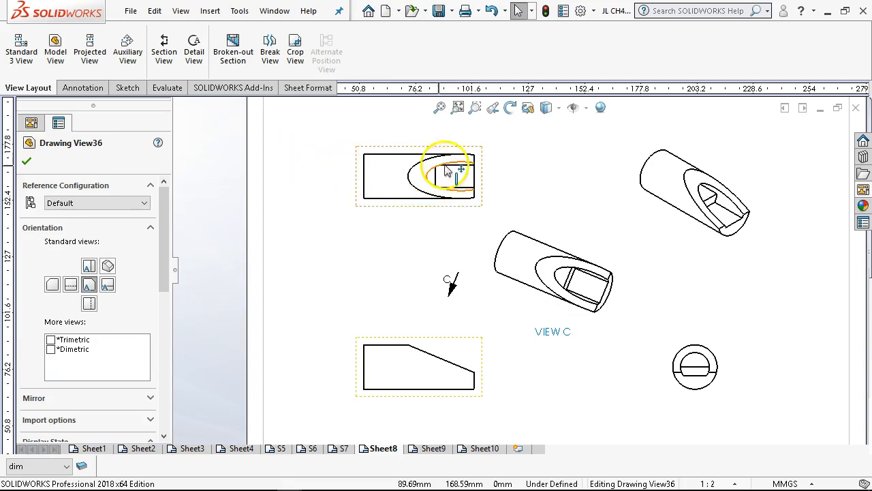
pyautogui.moveTo(163, 250); pyautogui.dragTo(168, 350)
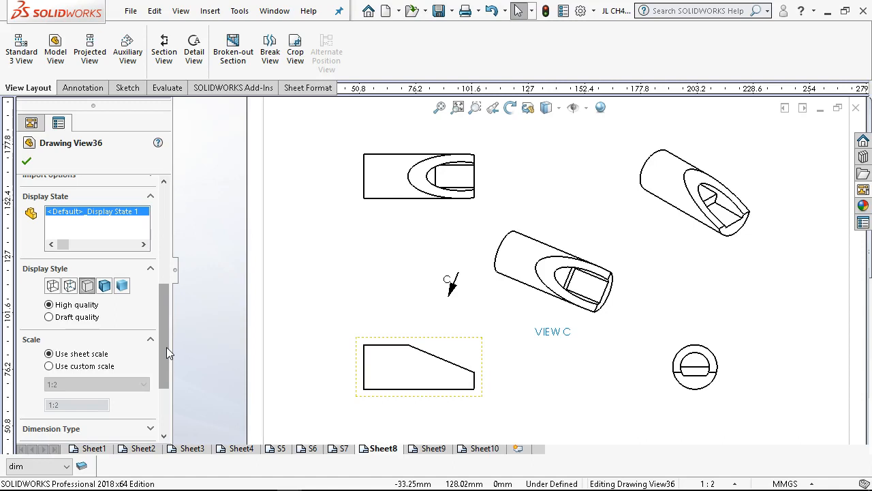
pyautogui.click(65, 286)
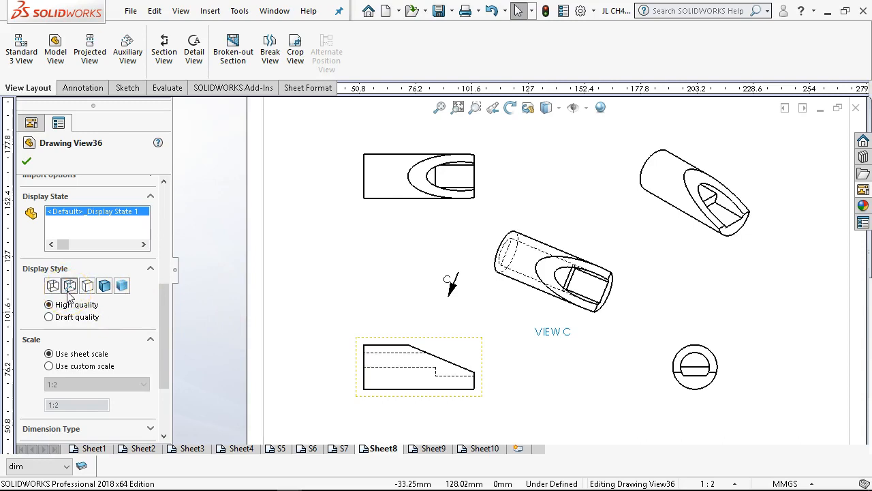
pyautogui.click(52, 286)
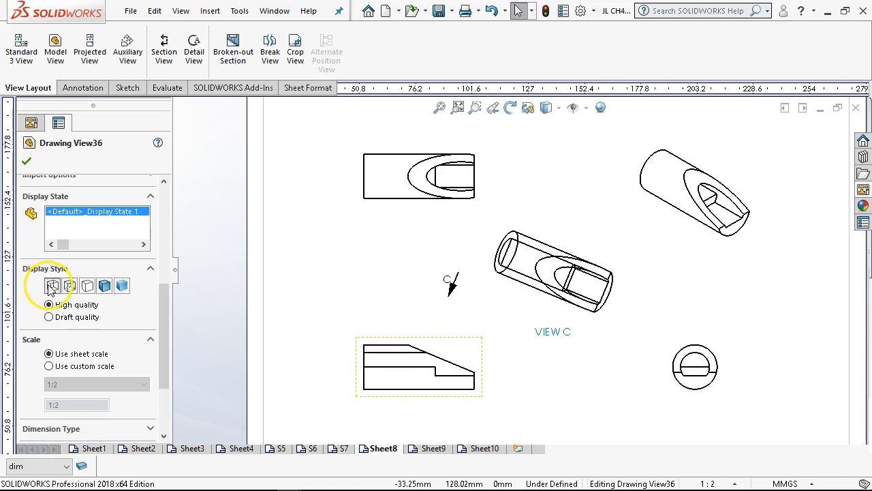
pyautogui.click(70, 286)
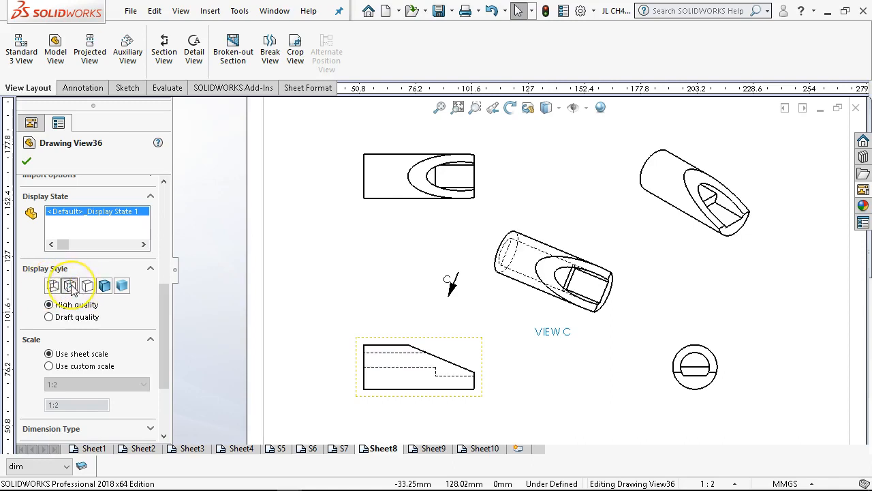
pyautogui.click(270, 349)
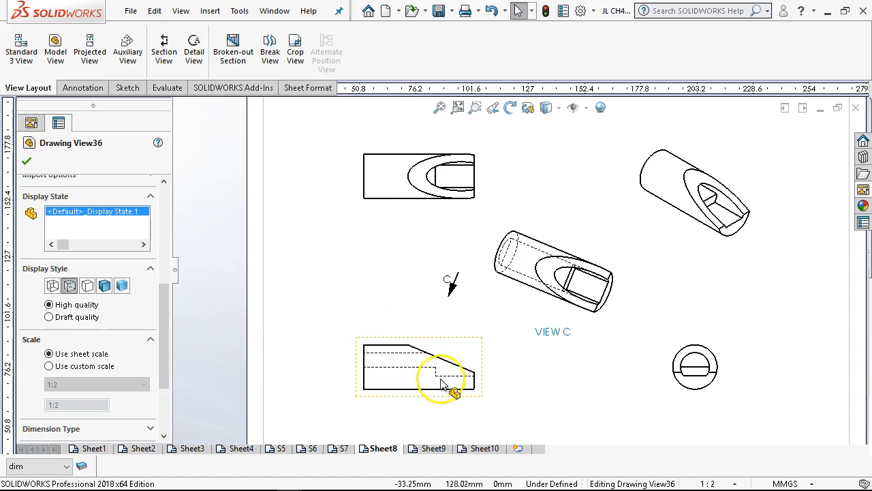
pyautogui.click(70, 286)
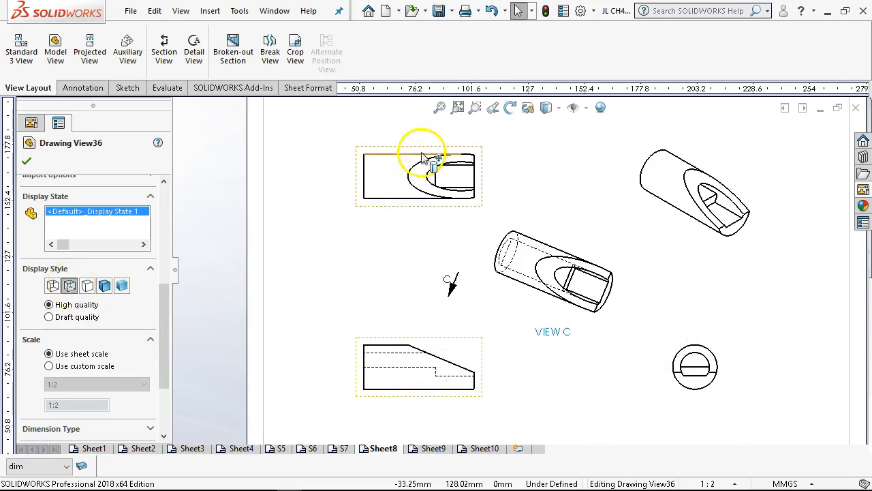
# Step: Make Sheet8's top view use its parent's display style and accept the view properties
pyautogui.click(398, 213)
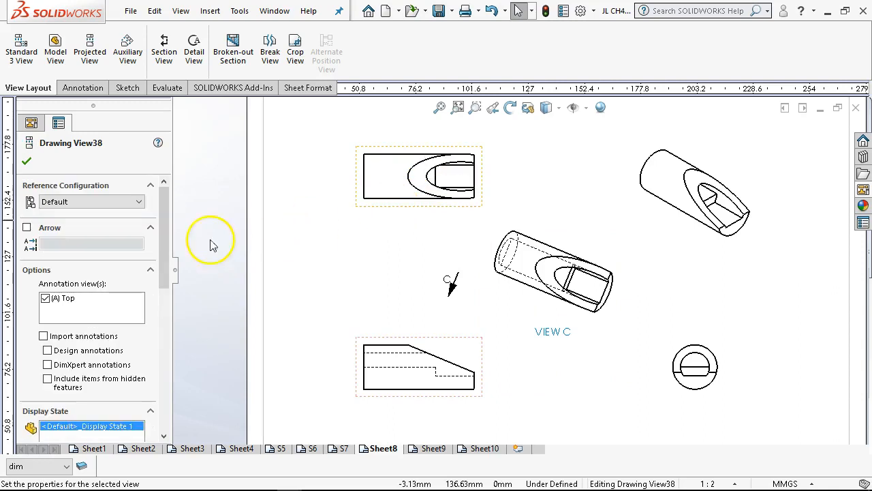
pyautogui.scroll(-3, 164, 249)
pyautogui.moveTo(164, 249); pyautogui.dragTo(162, 335)
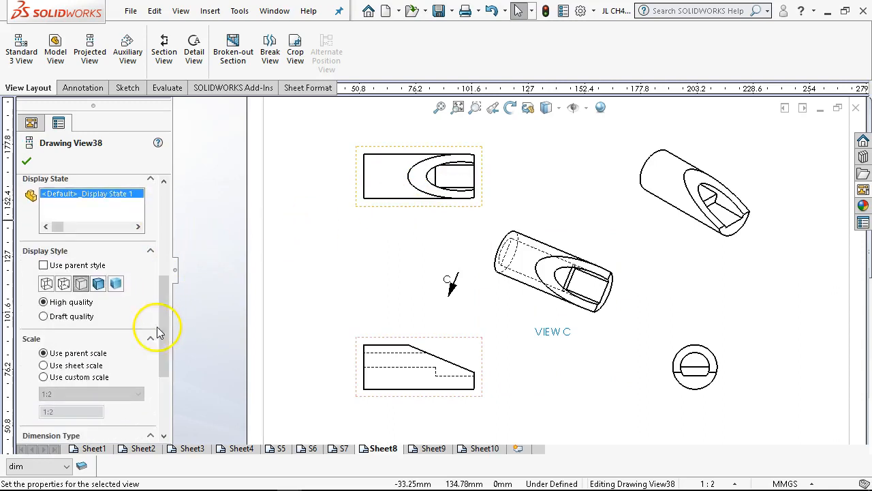
pyautogui.click(43, 265)
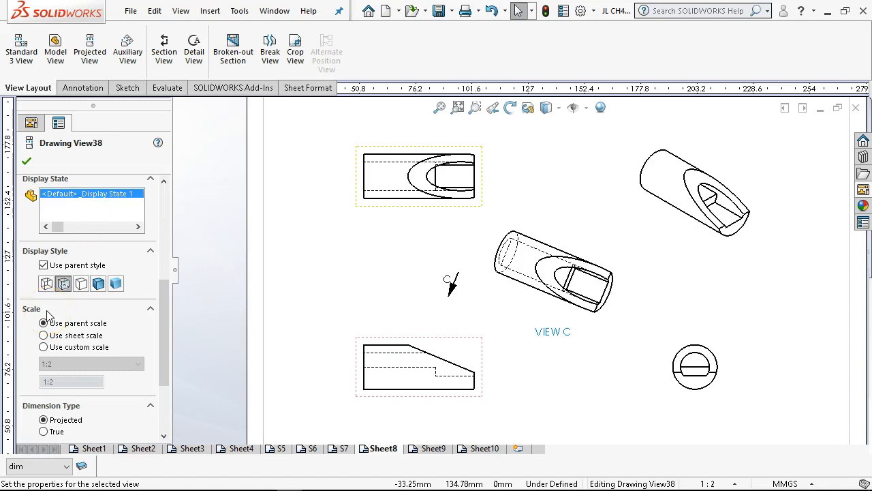
pyautogui.moveTo(158, 307)
pyautogui.mouseDown()
pyautogui.moveTo(164, 375)
pyautogui.moveTo(154, 361)
pyautogui.moveTo(162, 309)
pyautogui.mouseUp()
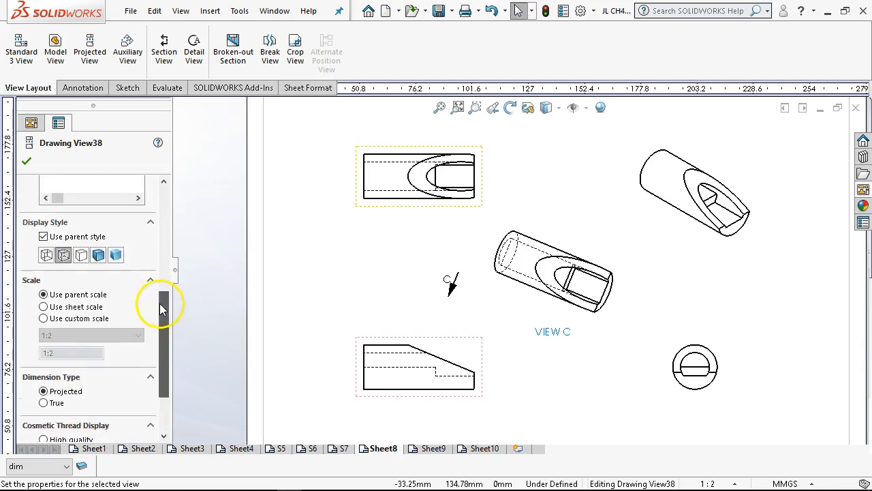
pyautogui.click(26, 161)
pyautogui.click(346, 279)
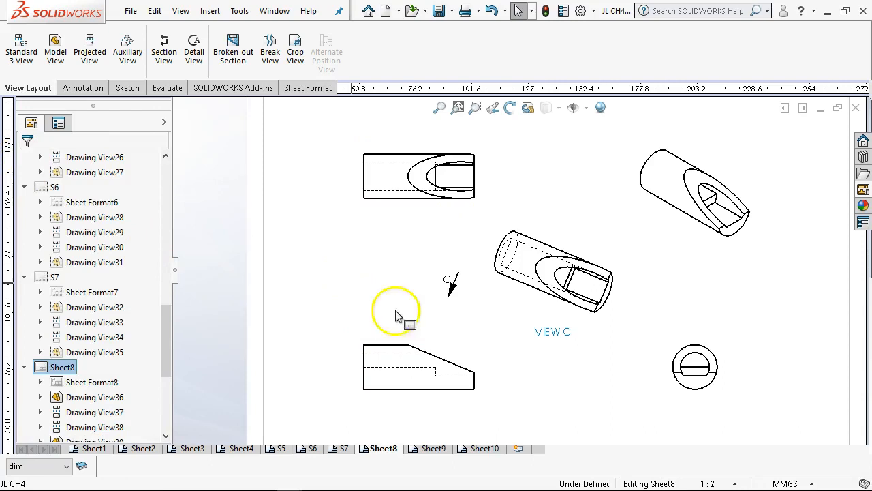
pyautogui.click(648, 260)
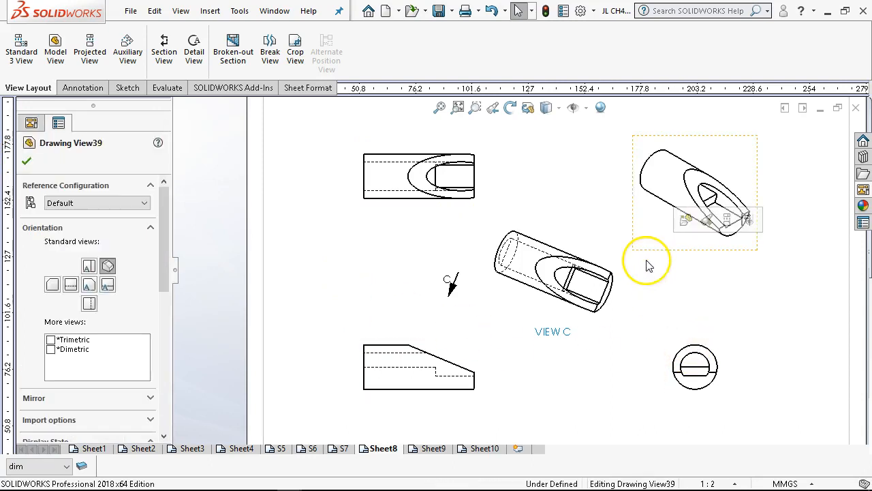
pyautogui.click(390, 244)
# Step: Add a single center mark to the outer circle of Sheet8's circular side view, without auto-insert for holes
pyautogui.click(85, 88)
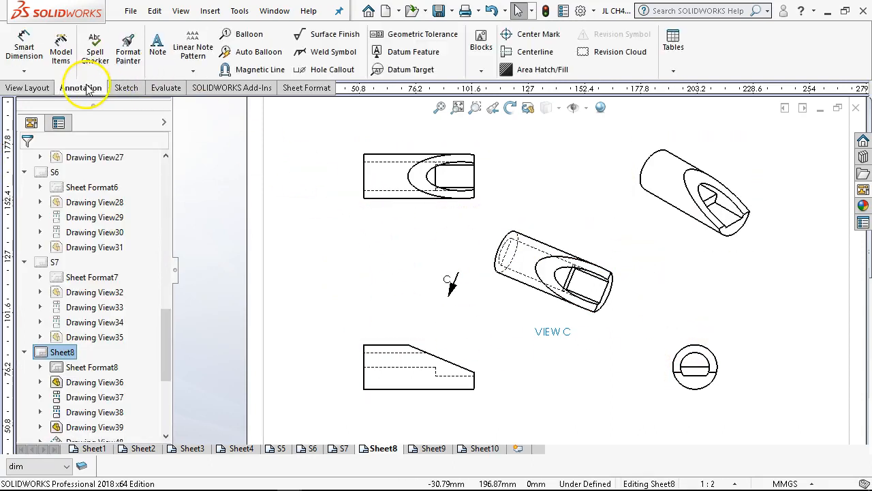
pyautogui.click(529, 38)
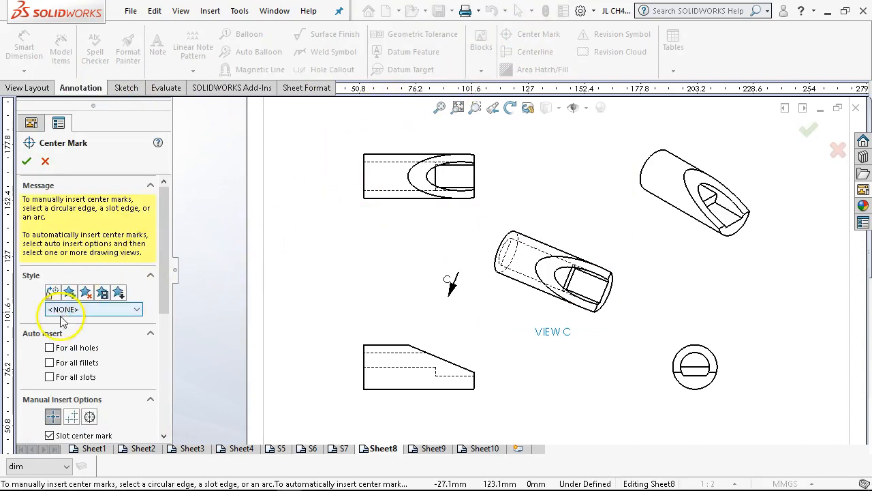
pyautogui.click(50, 347)
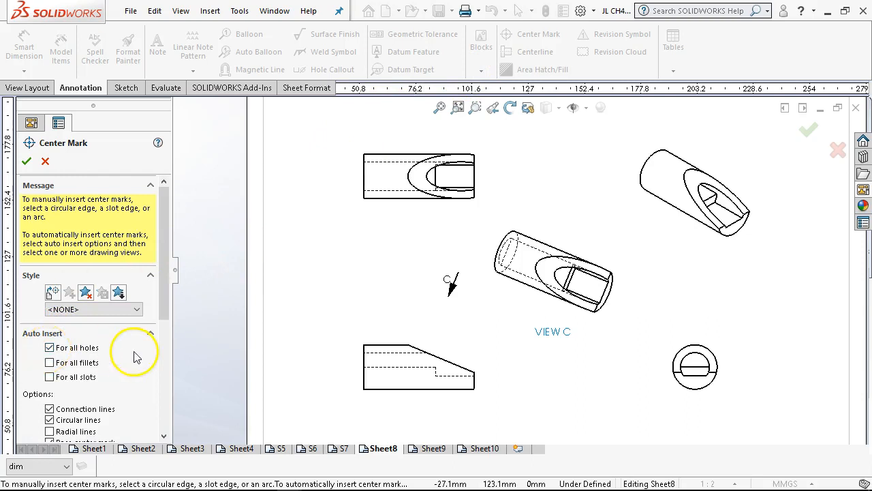
pyautogui.moveTo(166, 253); pyautogui.dragTo(165, 302)
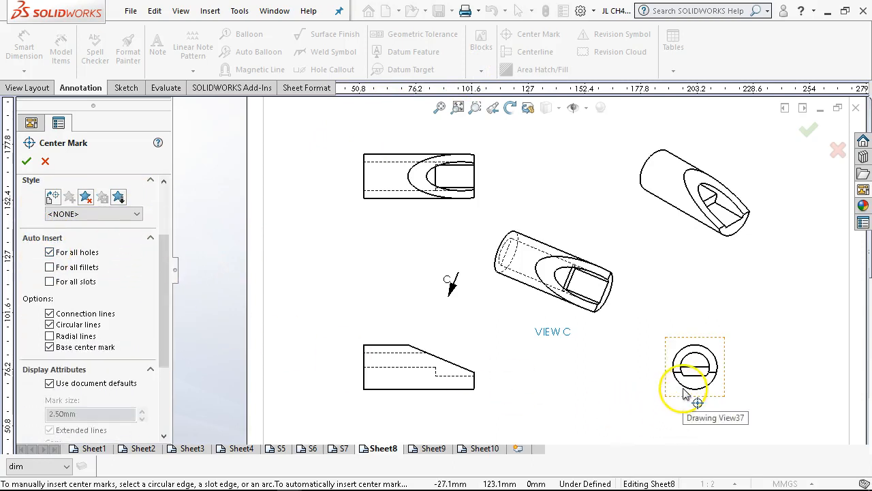
pyautogui.moveTo(166, 279)
pyautogui.mouseDown()
pyautogui.moveTo(179, 308)
pyautogui.moveTo(175, 269)
pyautogui.mouseUp()
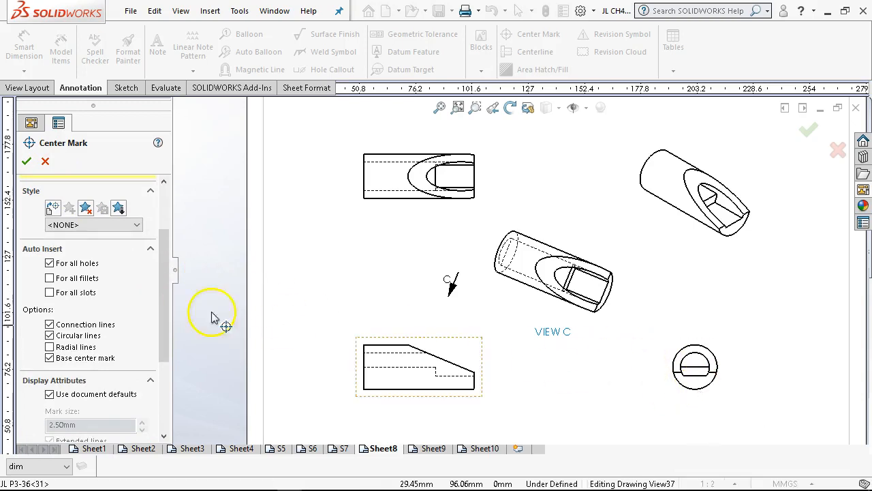
pyautogui.click(87, 267)
pyautogui.click(705, 355)
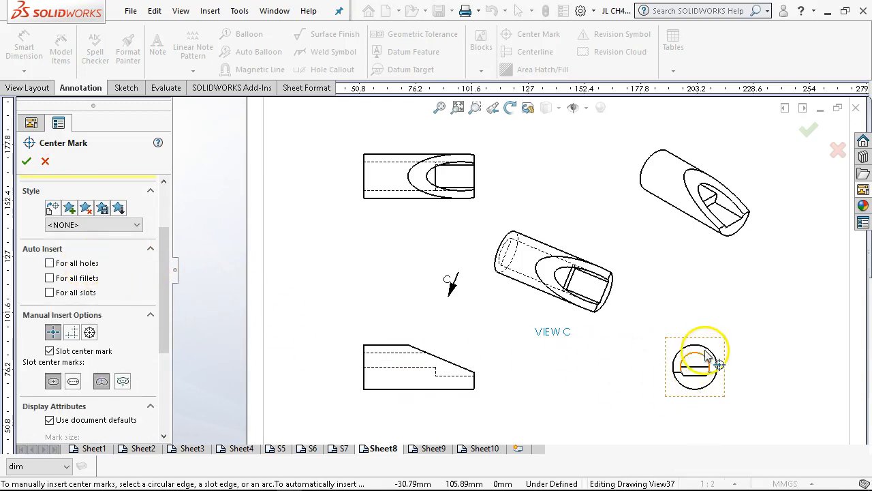
pyautogui.click(711, 391)
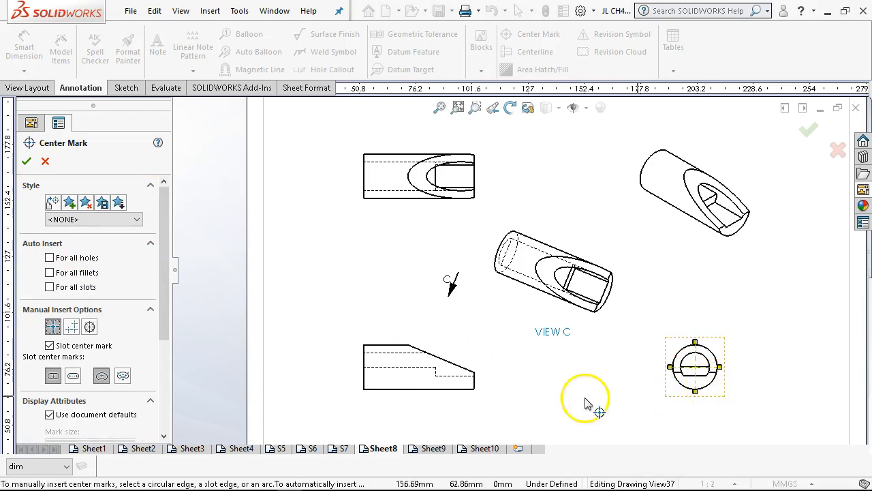
pyautogui.scroll(4, 677, 382)
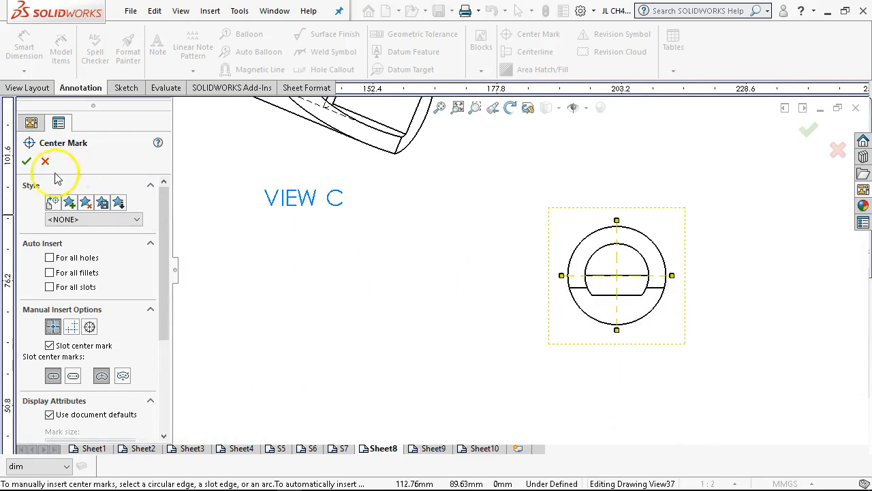
pyautogui.click(25, 162)
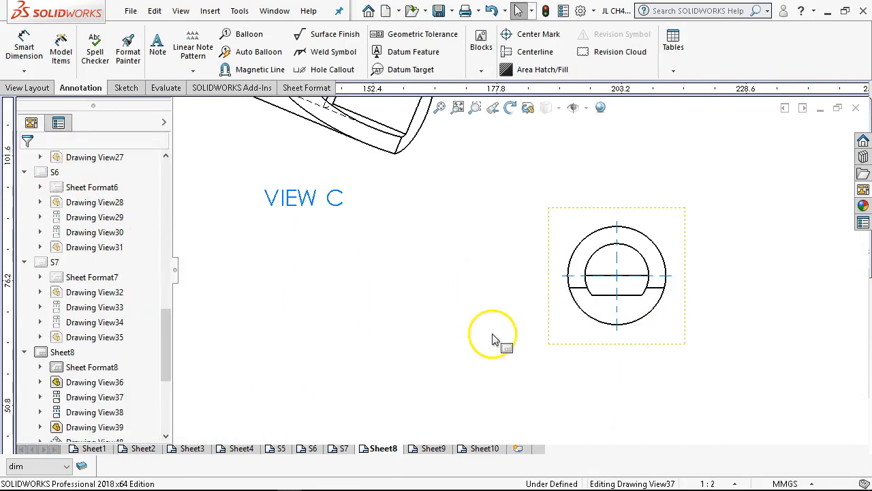
pyautogui.scroll(3, 701, 302)
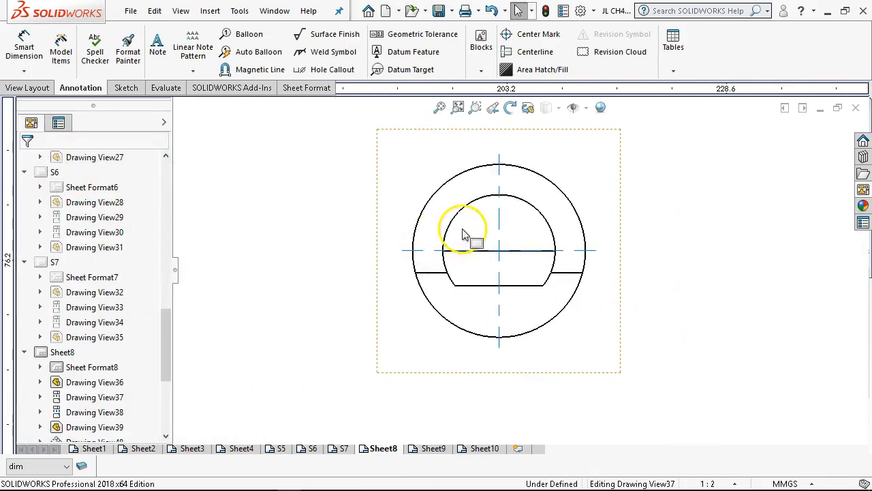
pyautogui.scroll(10, 252, 353)
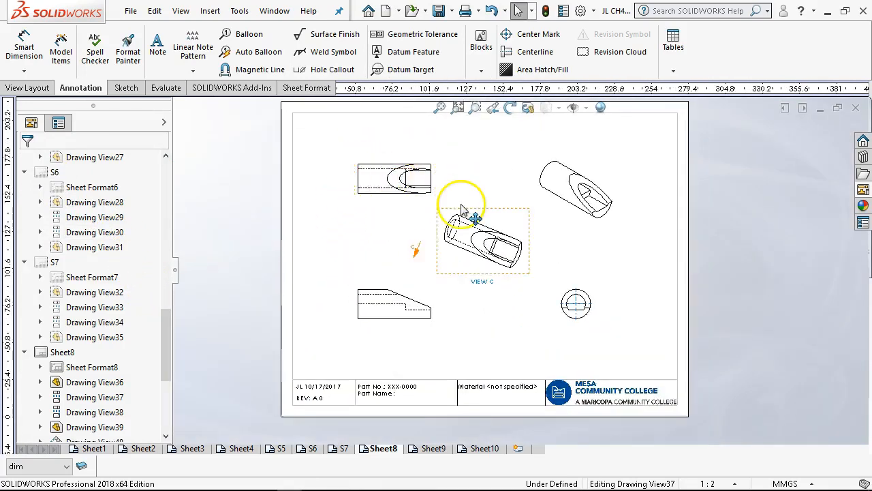
pyautogui.scroll(-2, 461, 200)
pyautogui.click(686, 349)
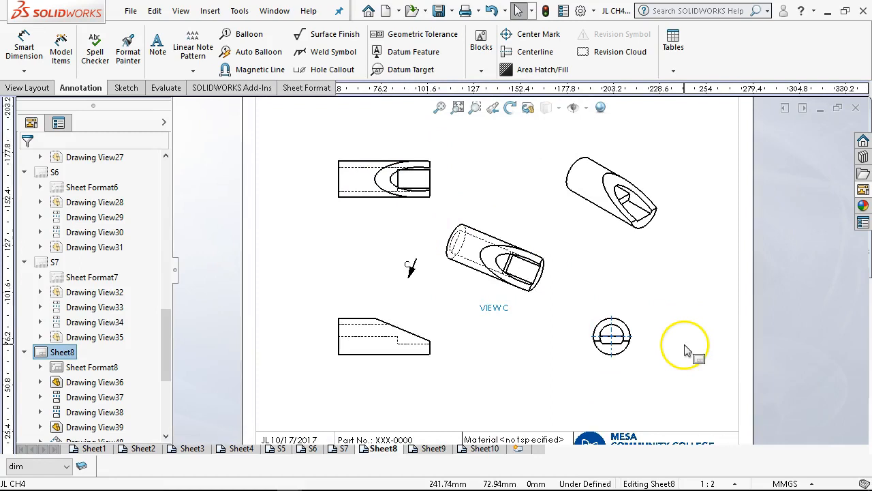
# Step: Create a full section view of Sheet8's top view with a horizontal cutting line through its left edge's midpoint, placed directly below it
pyautogui.scroll(-3, 371, 362)
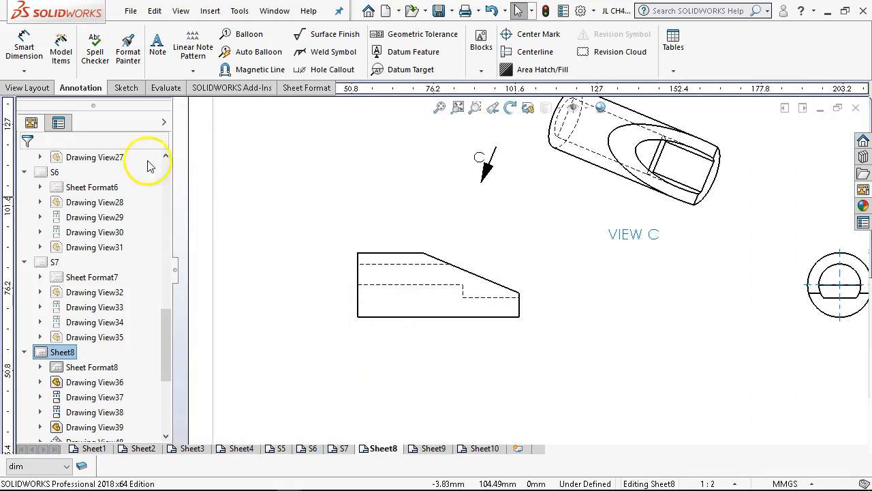
pyautogui.click(26, 89)
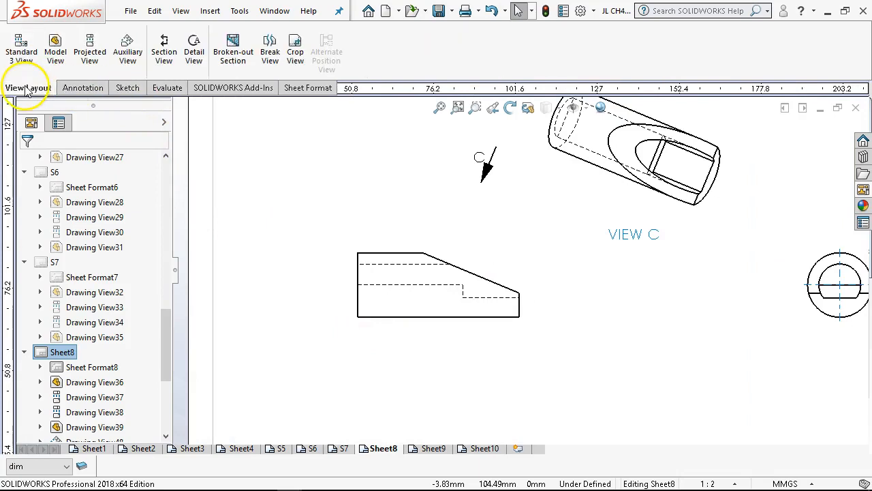
pyautogui.click(163, 46)
pyautogui.scroll(5, 575, 228)
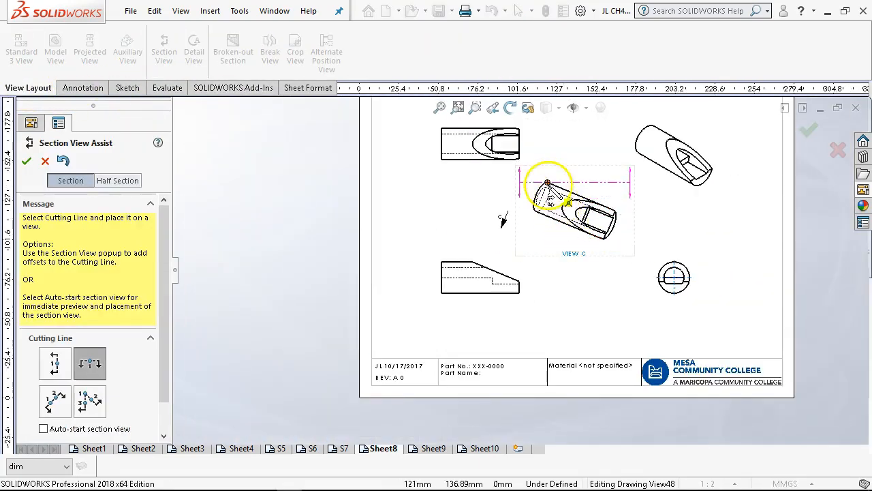
pyautogui.scroll(-1, 549, 182)
pyautogui.scroll(-3, 492, 179)
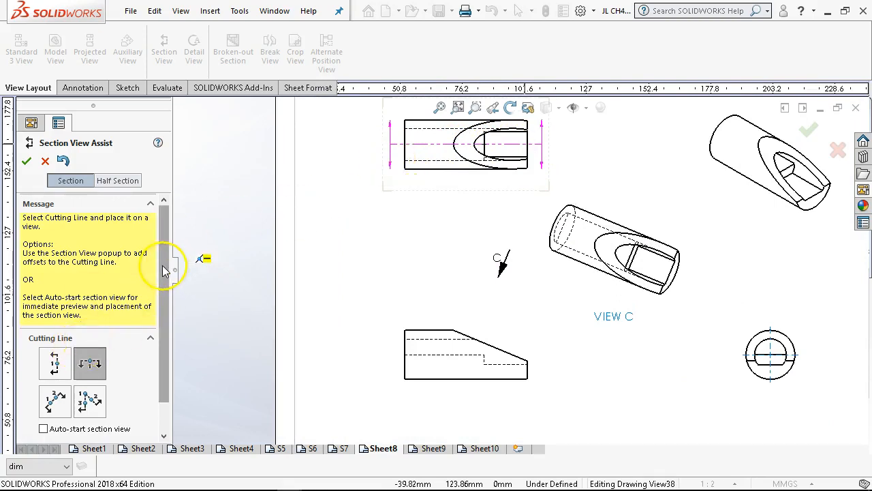
pyautogui.moveTo(163, 265); pyautogui.dragTo(158, 335)
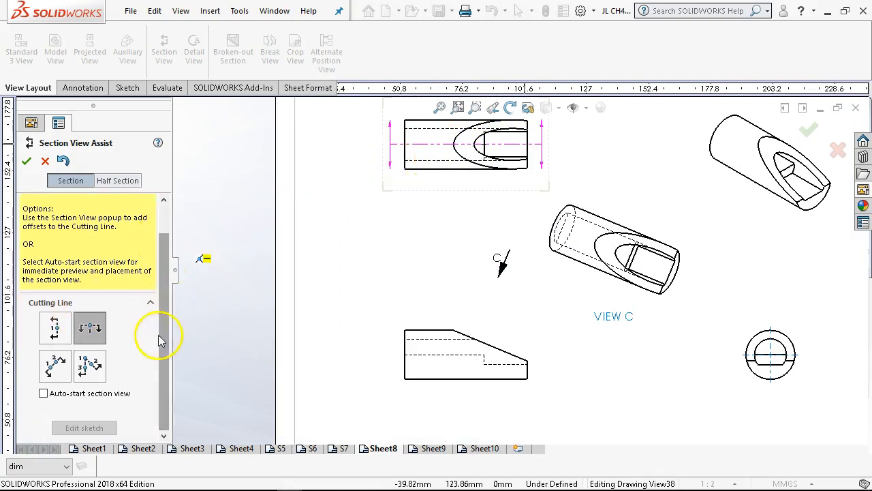
pyautogui.click(84, 330)
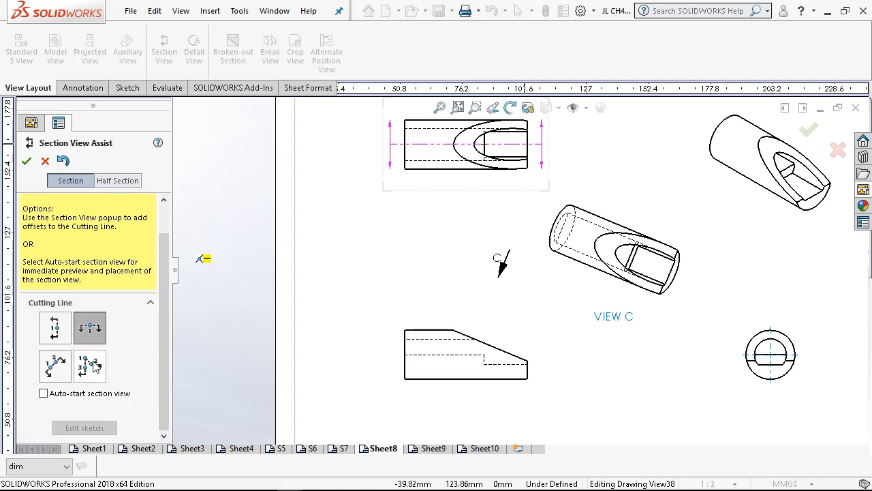
pyautogui.click(414, 145)
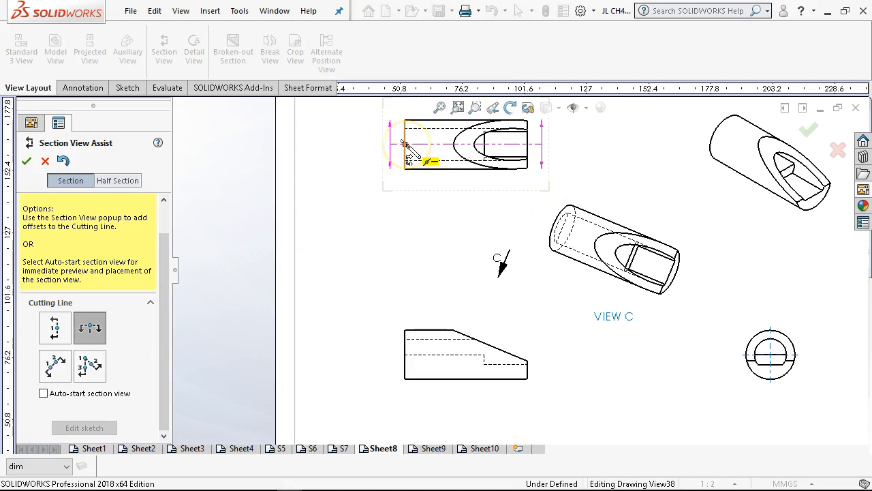
pyautogui.click(407, 147)
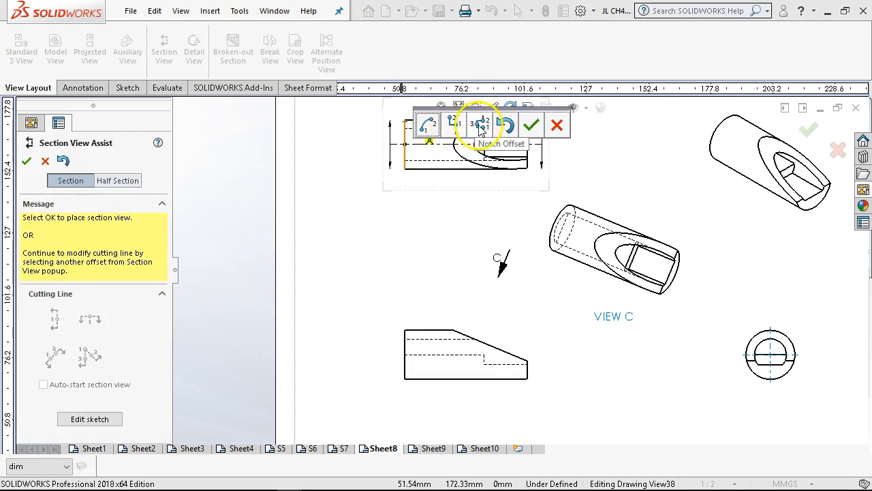
pyautogui.click(532, 128)
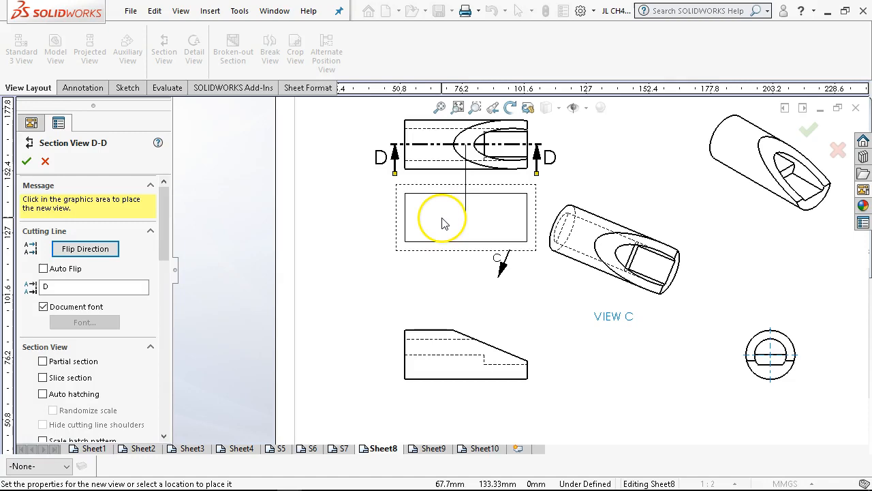
pyautogui.click(448, 213)
pyautogui.click(27, 161)
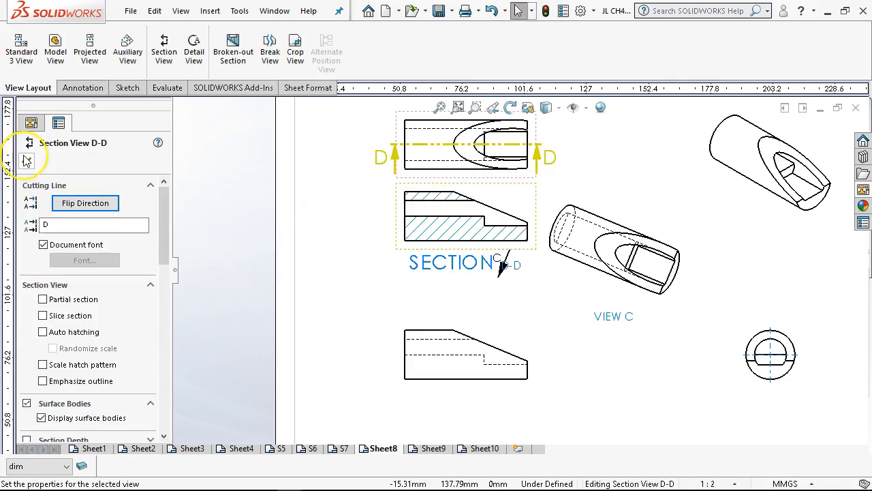
# Step: Break the new section view's alignment with the top view and move it to the left, clear of the view C arrow
pyautogui.click(392, 231)
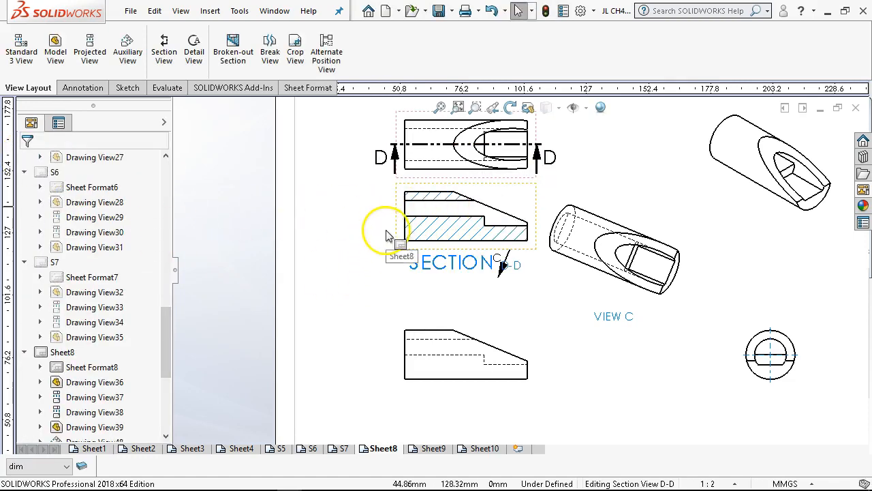
pyautogui.moveTo(401, 235); pyautogui.dragTo(334, 256)
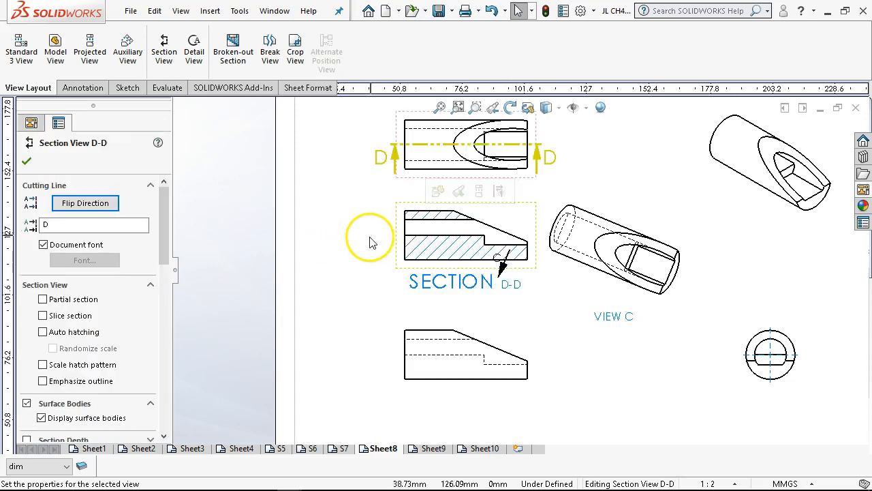
pyautogui.rightClick(395, 235)
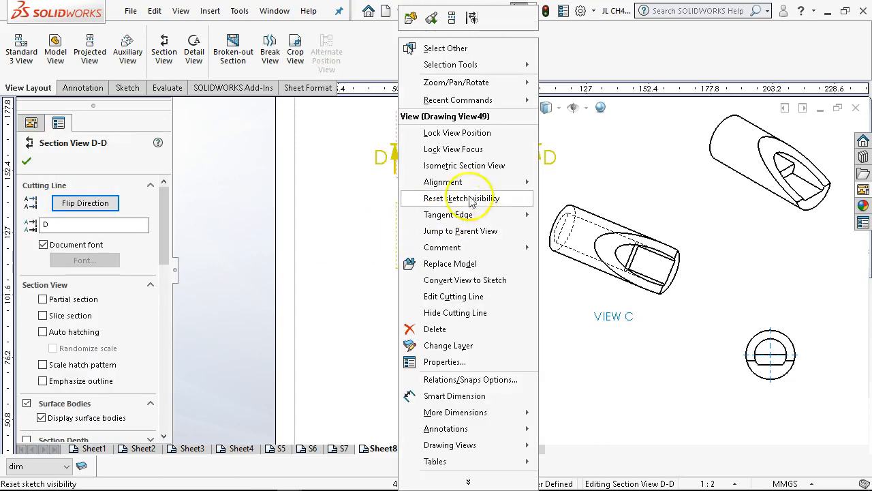
pyautogui.click(516, 181)
pyautogui.moveTo(393, 236); pyautogui.dragTo(310, 250)
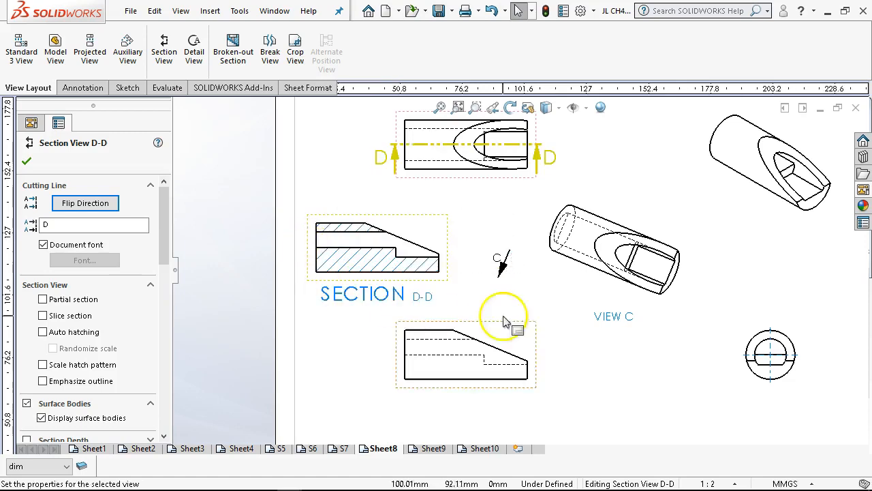
pyautogui.click(601, 167)
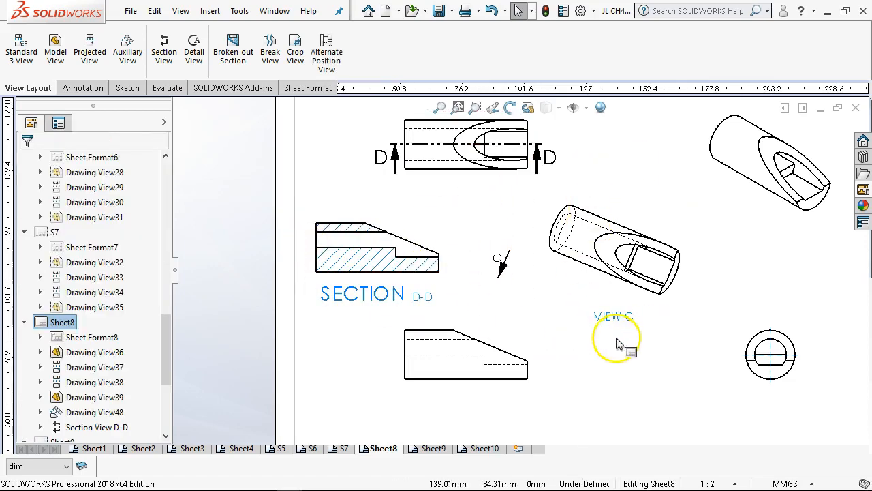
# Step: Start a broken-out section on Sheet8's front view by sketching a closed spline around the stepped, sloped end of the part
pyautogui.scroll(1, 618, 336)
pyautogui.scroll(2, 617, 336)
pyautogui.scroll(-2, 616, 331)
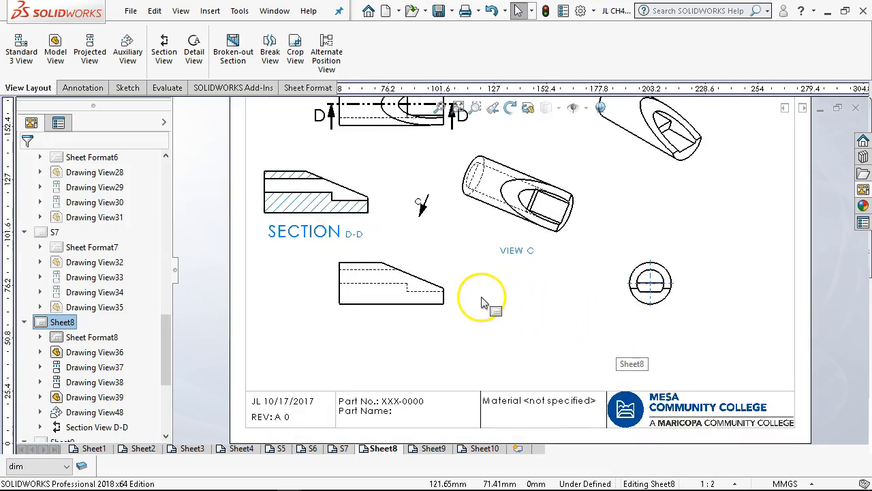
pyautogui.scroll(-1, 312, 293)
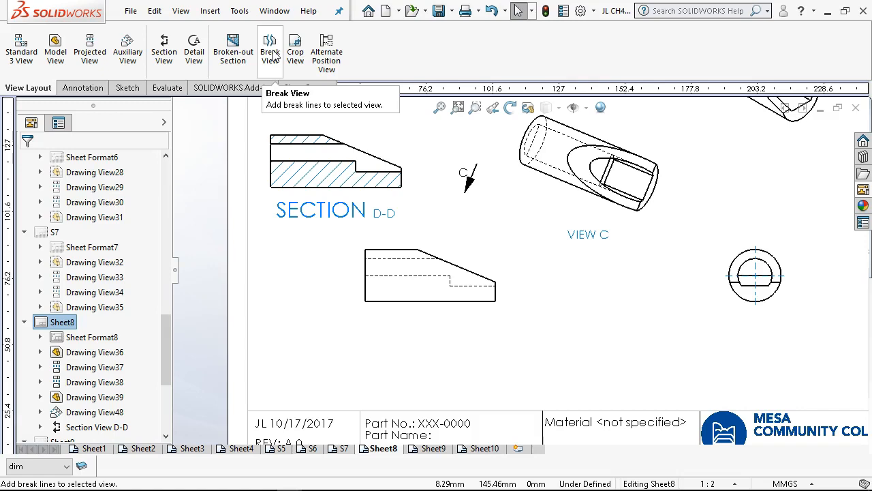
pyautogui.scroll(-1, 526, 310)
pyautogui.click(263, 151)
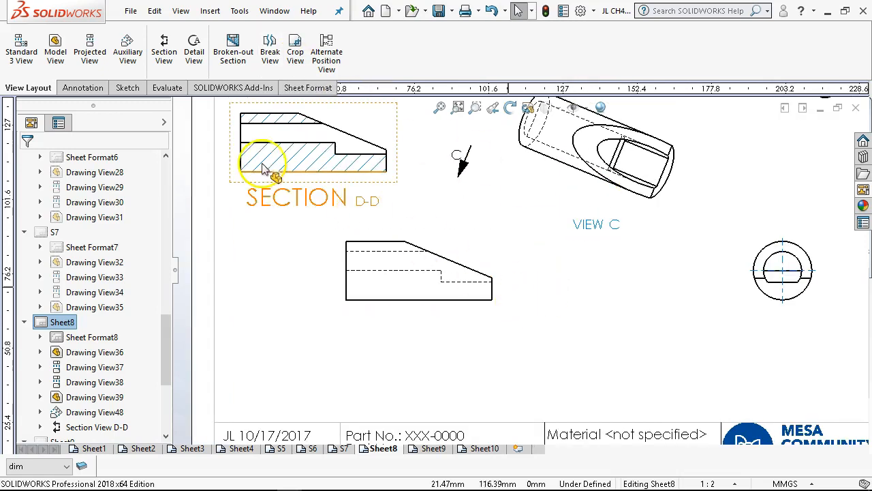
pyautogui.click(230, 54)
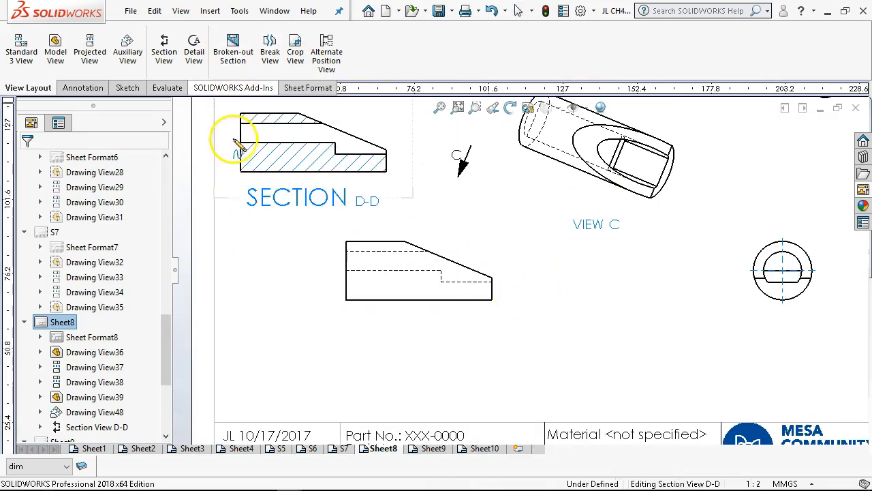
pyautogui.scroll(-1, 446, 278)
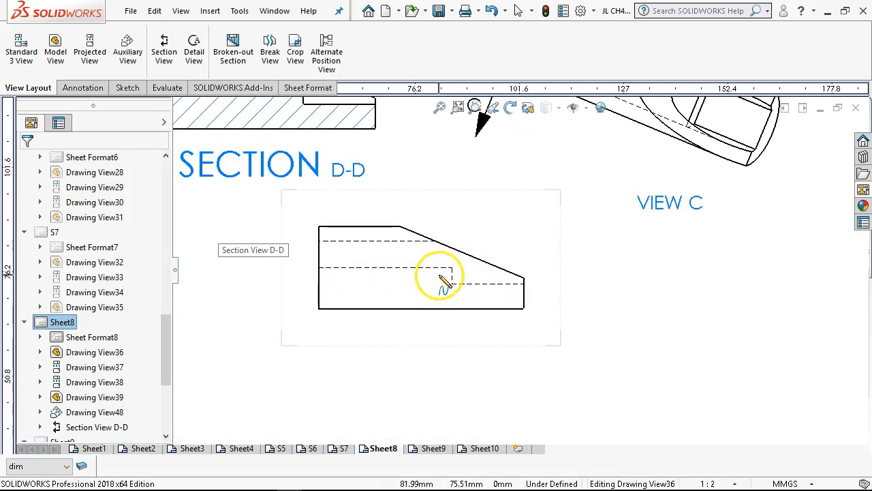
pyautogui.click(530, 252)
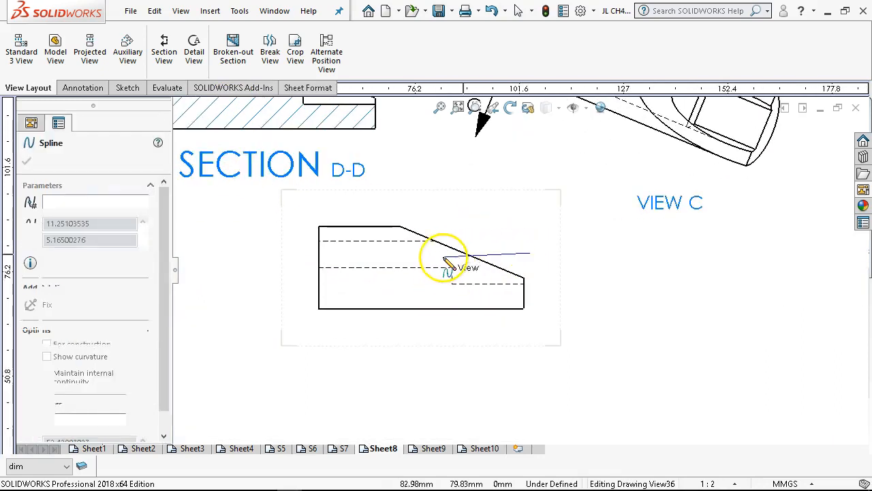
pyautogui.click(452, 212)
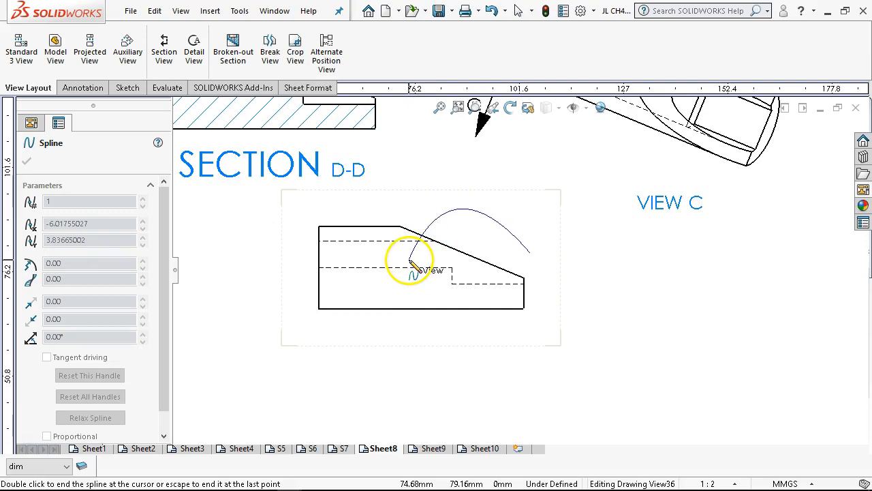
pyautogui.click(460, 329)
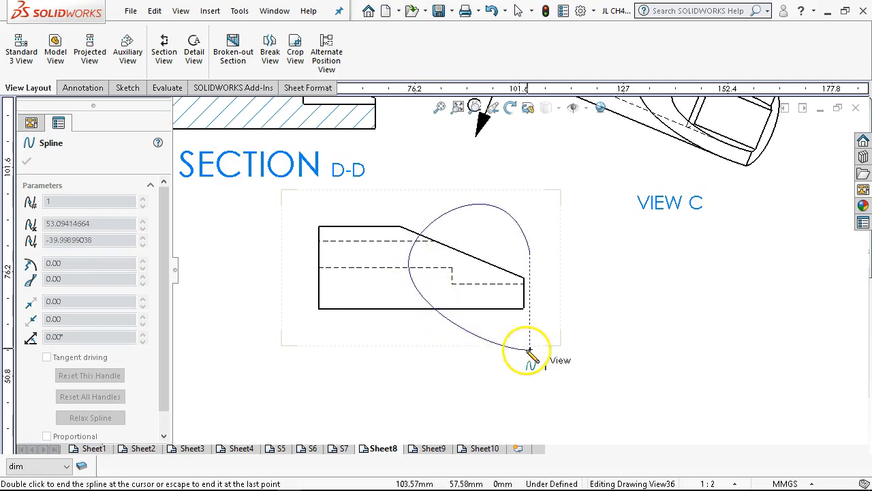
pyautogui.click(530, 252)
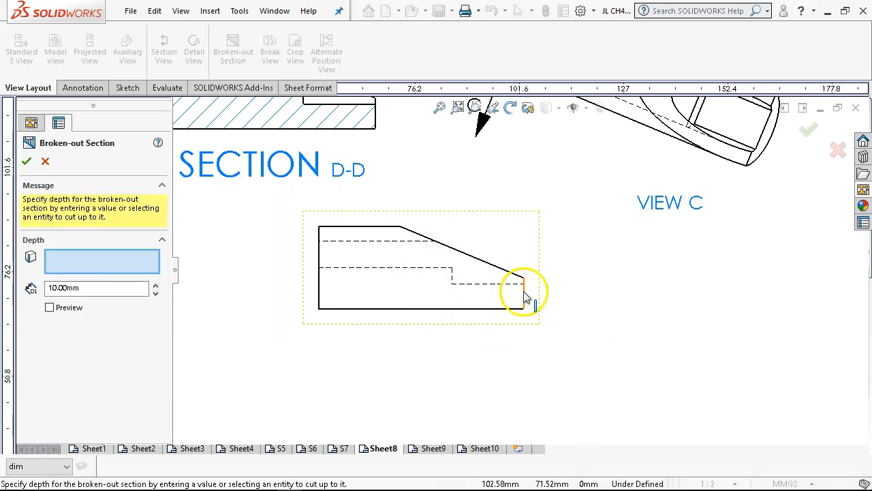
# Step: Set the broken-out section's depth by the lower horizontal edge of the top view's inner slot and accept it
pyautogui.click(116, 272)
pyautogui.scroll(5, 505, 194)
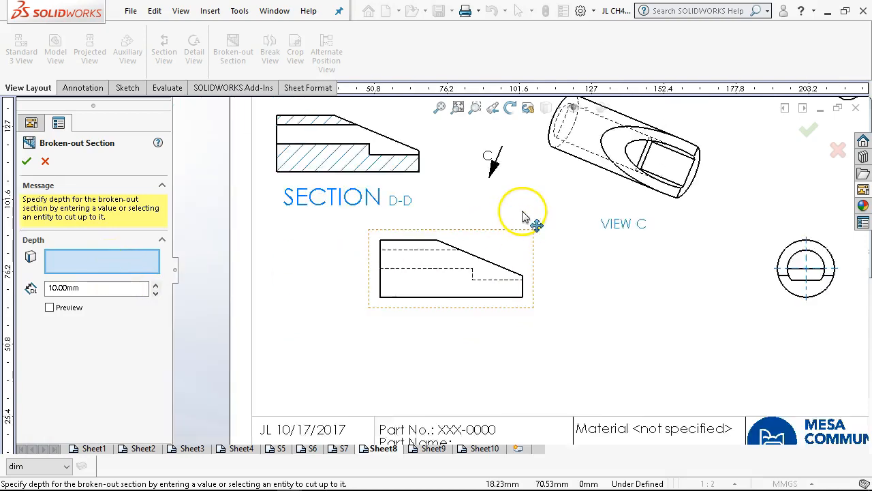
pyautogui.scroll(-5, 505, 191)
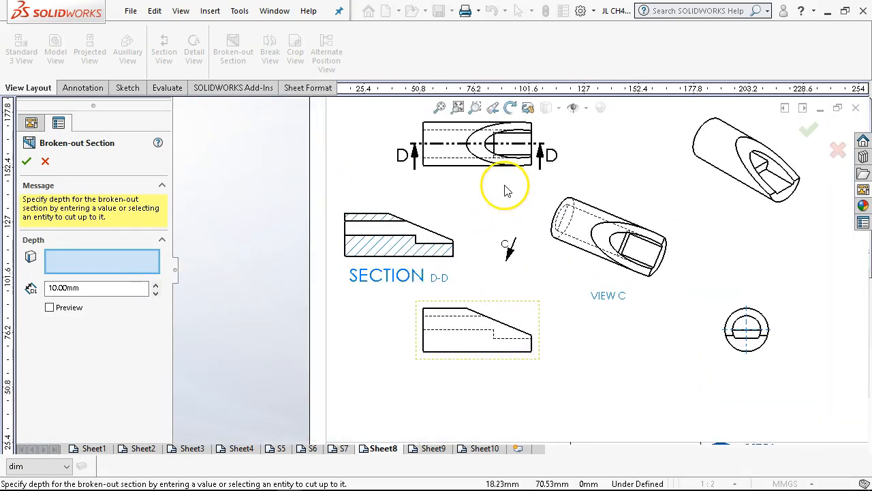
pyautogui.scroll(-4, 487, 173)
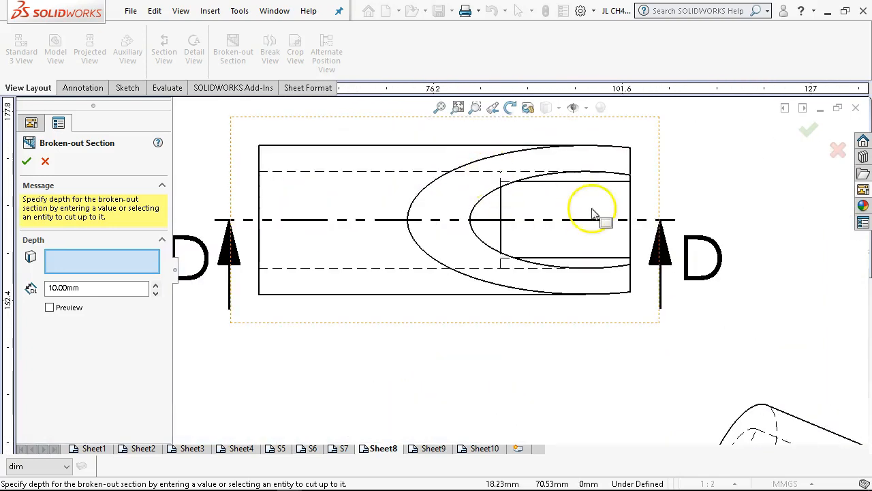
pyautogui.rightClick(632, 210)
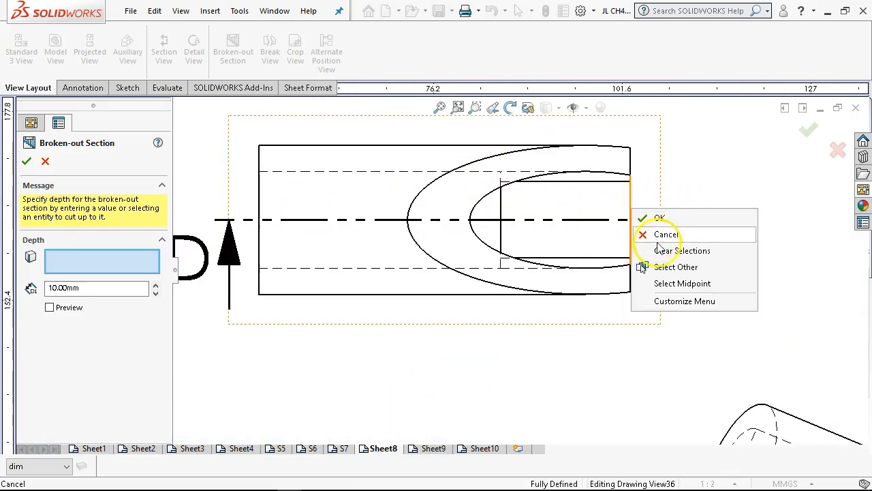
pyautogui.click(654, 190)
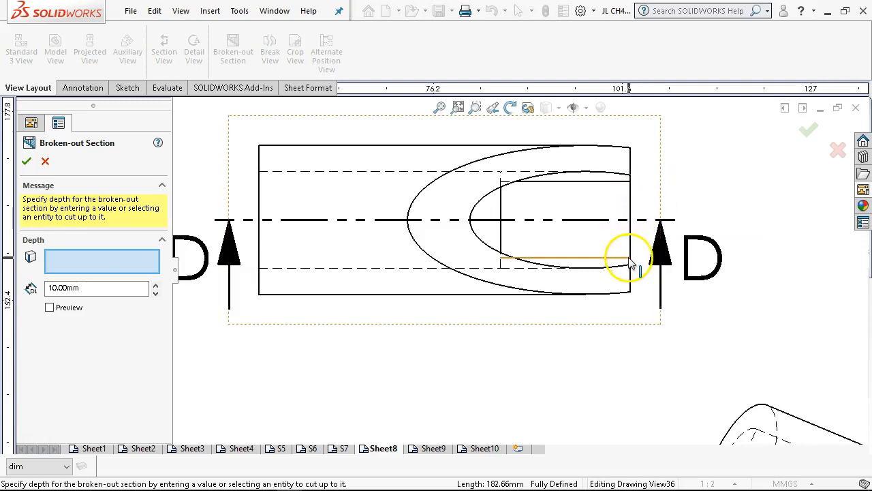
pyautogui.scroll(1, 595, 262)
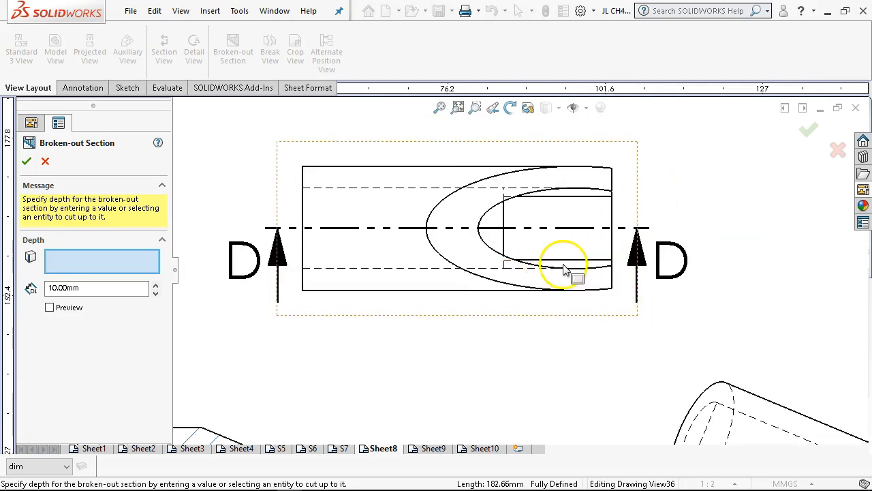
pyautogui.click(566, 263)
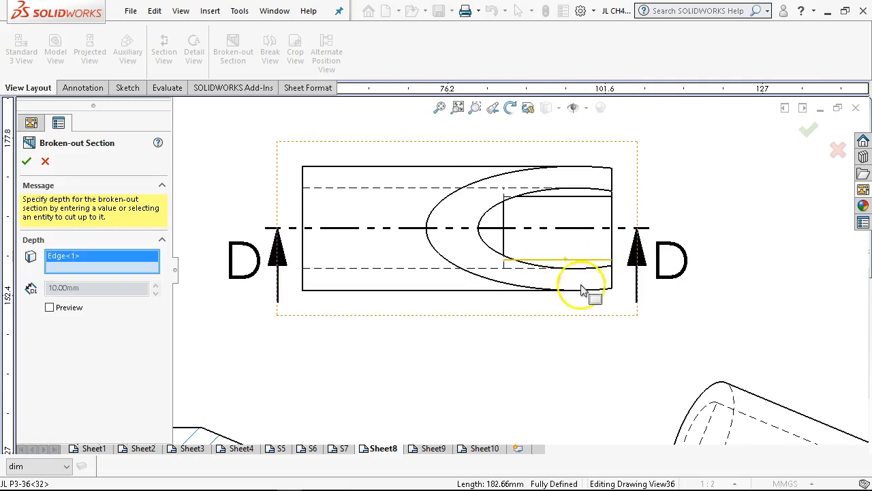
pyautogui.scroll(4, 576, 321)
pyautogui.scroll(2, 503, 387)
pyautogui.scroll(-4, 496, 380)
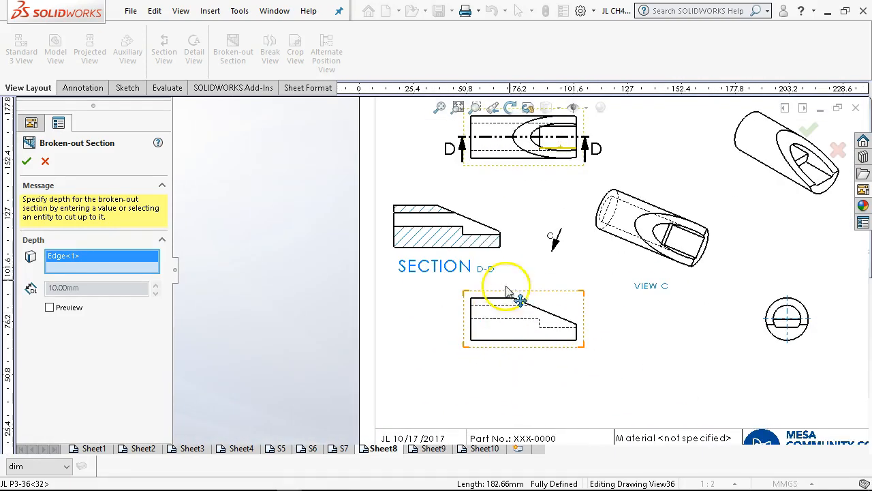
pyautogui.click(26, 163)
pyautogui.scroll(-3, 517, 351)
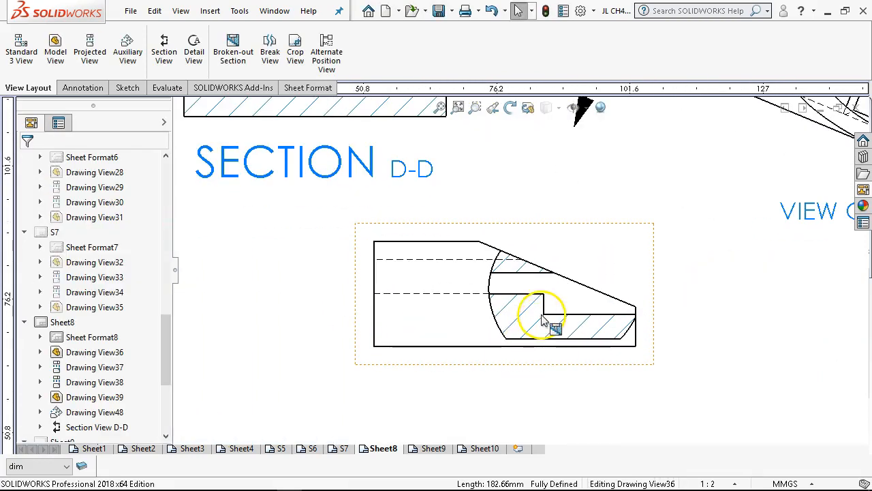
pyautogui.click(706, 238)
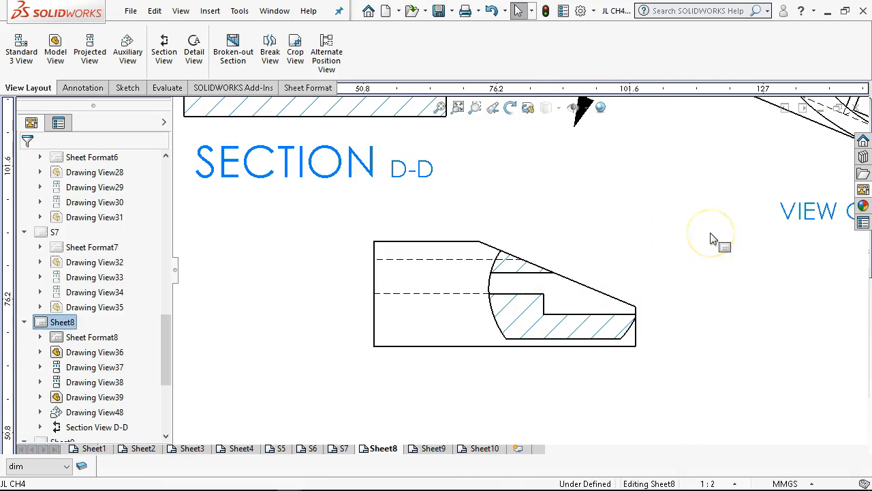
pyautogui.scroll(3, 542, 256)
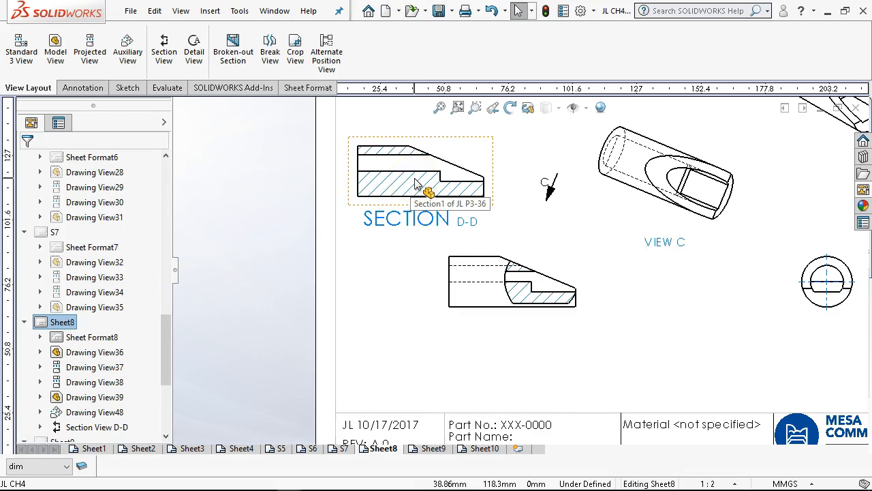
pyautogui.scroll(-1, 608, 249)
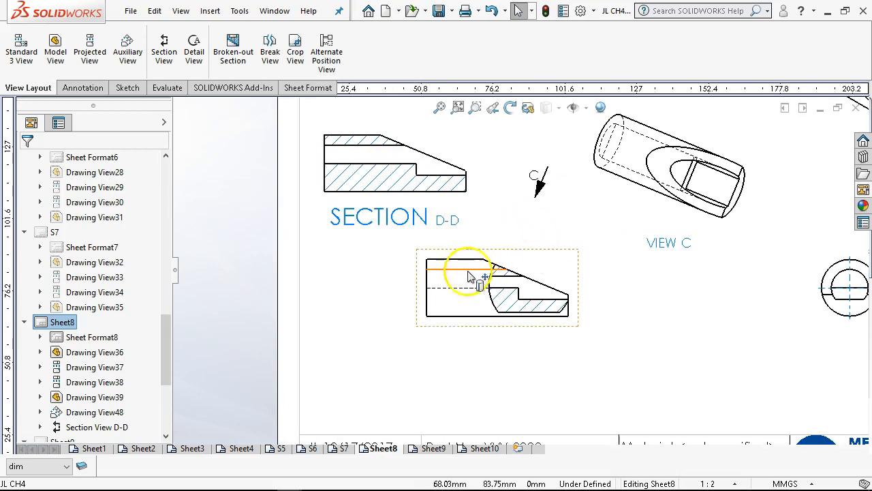
pyautogui.scroll(3, 536, 209)
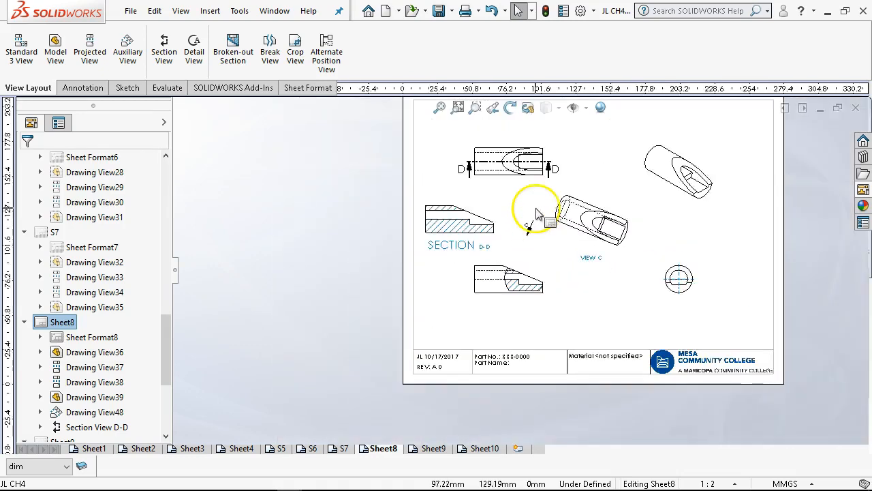
pyautogui.scroll(-2, 530, 208)
pyautogui.scroll(-1, 695, 228)
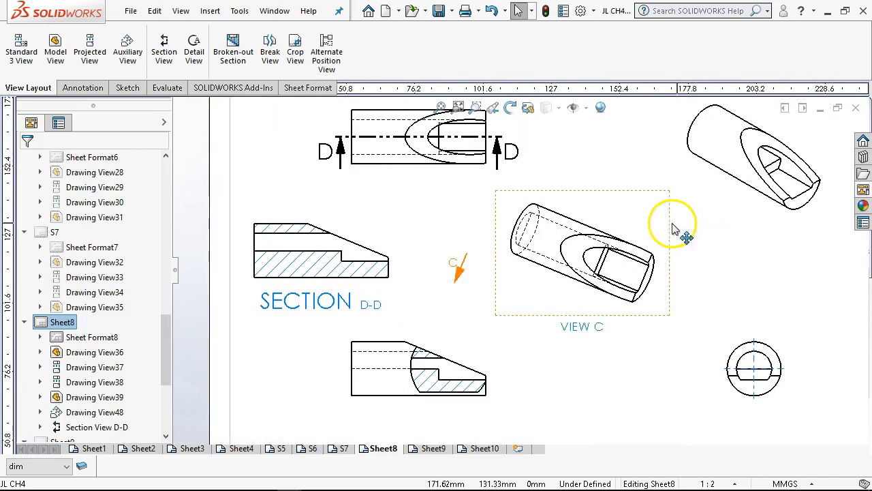
pyautogui.scroll(1, 531, 217)
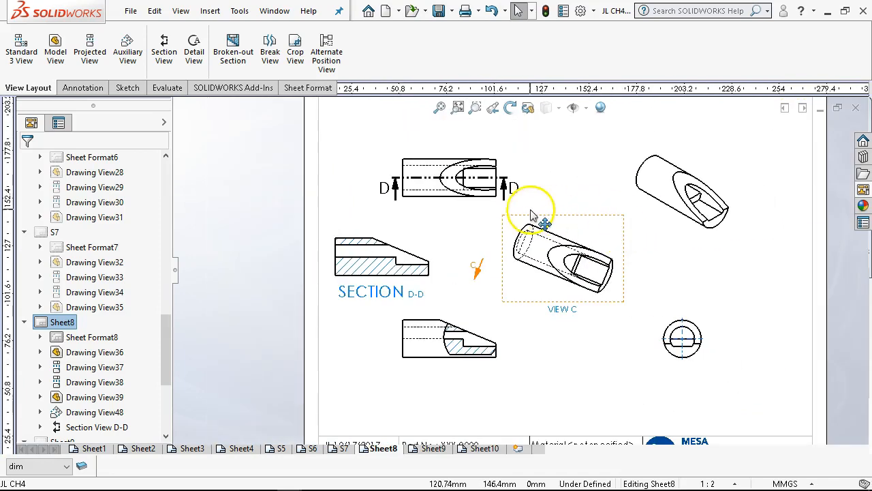
# Step: Switch to Sheet9 and change its sheet scale to 1:2
pyautogui.click(433, 449)
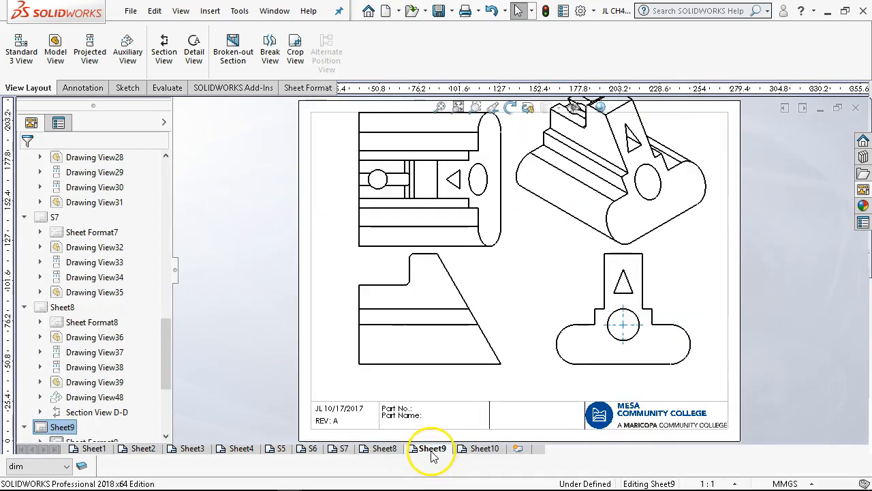
pyautogui.click(482, 450)
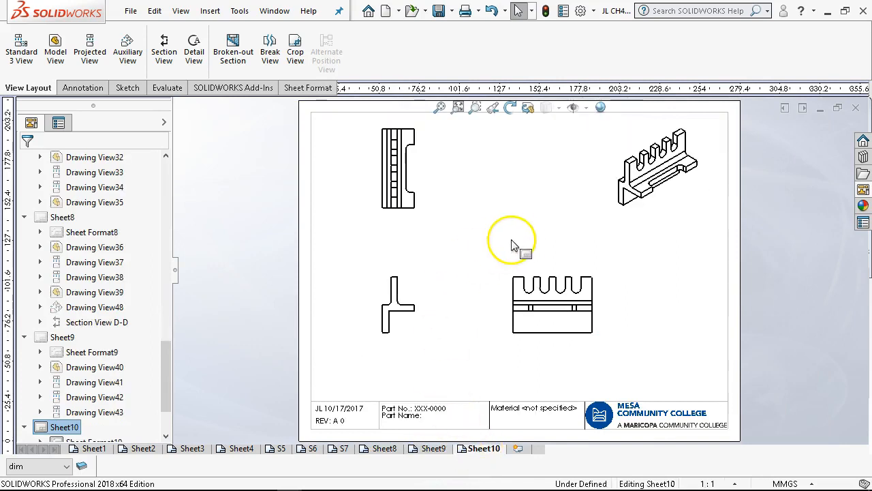
pyautogui.click(433, 449)
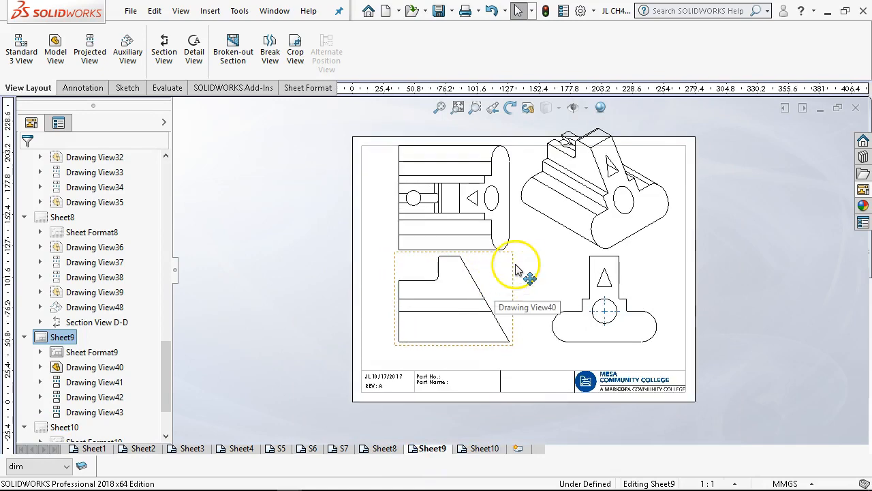
pyautogui.click(519, 267)
pyautogui.rightClick(524, 271)
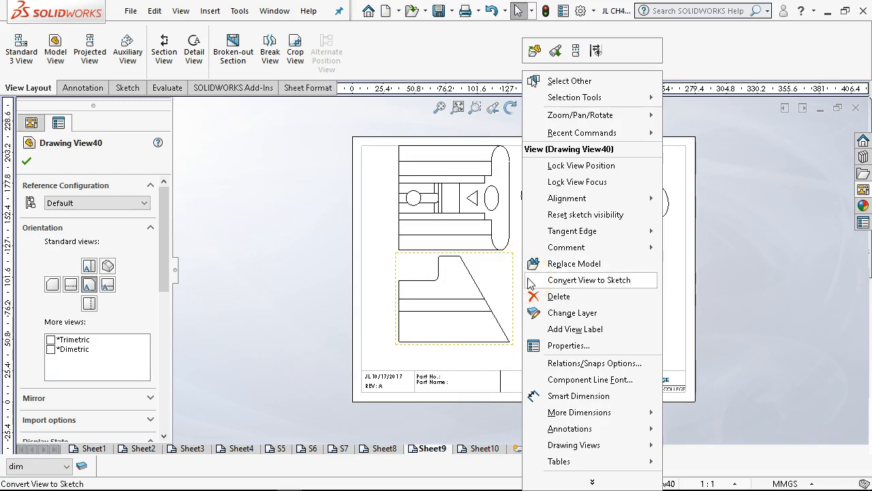
pyautogui.click(386, 234)
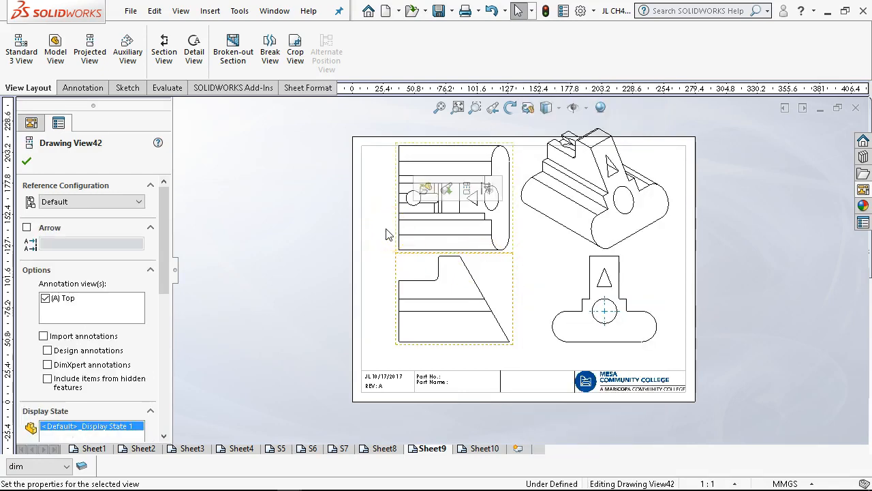
pyautogui.click(528, 287)
pyautogui.rightClick(532, 288)
pyautogui.click(573, 329)
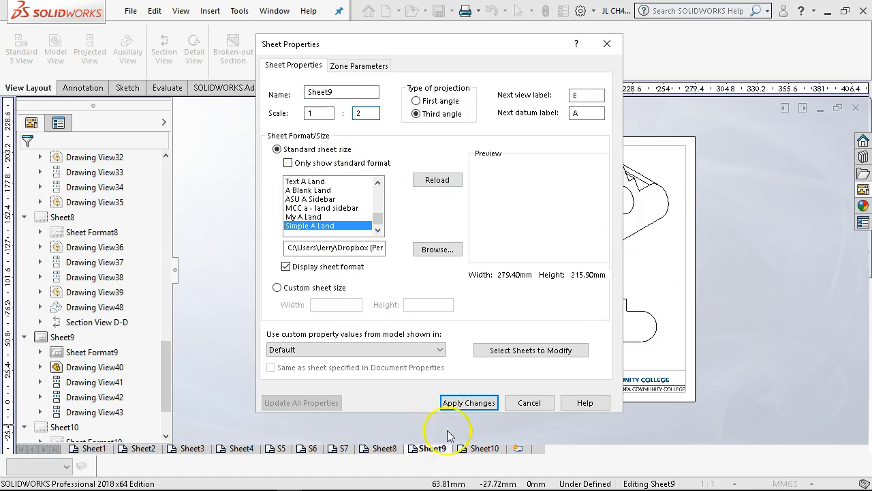
pyautogui.click(469, 402)
# Step: Dimension the full length of the bottom edge of Sheet9's front view, placing the dimension below the view
pyautogui.click(479, 318)
pyautogui.scroll(3, 477, 322)
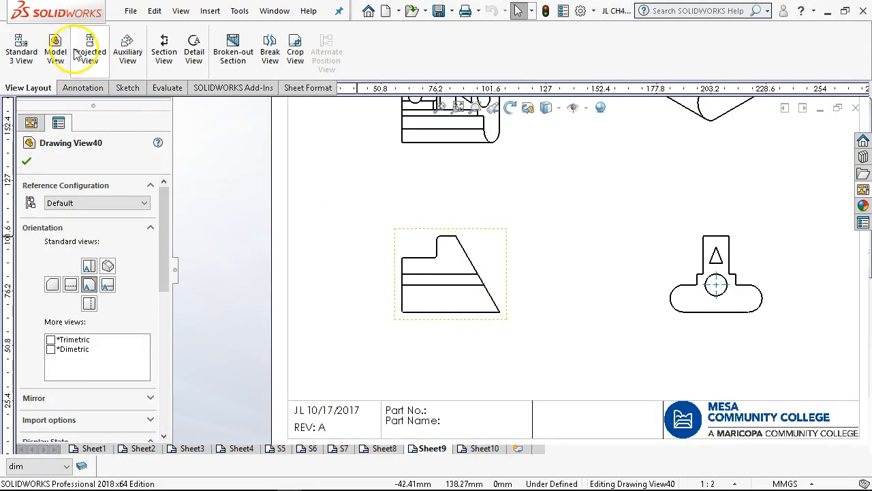
pyautogui.click(75, 89)
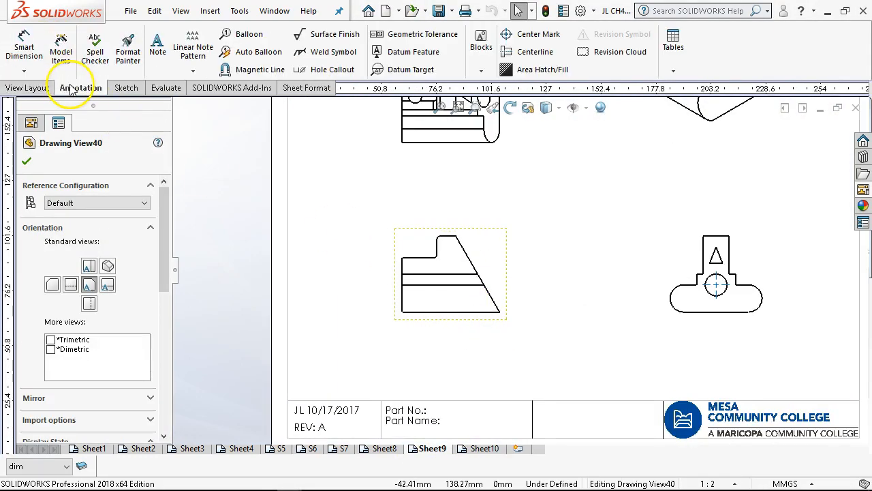
pyautogui.click(24, 44)
pyautogui.click(445, 313)
pyautogui.click(449, 344)
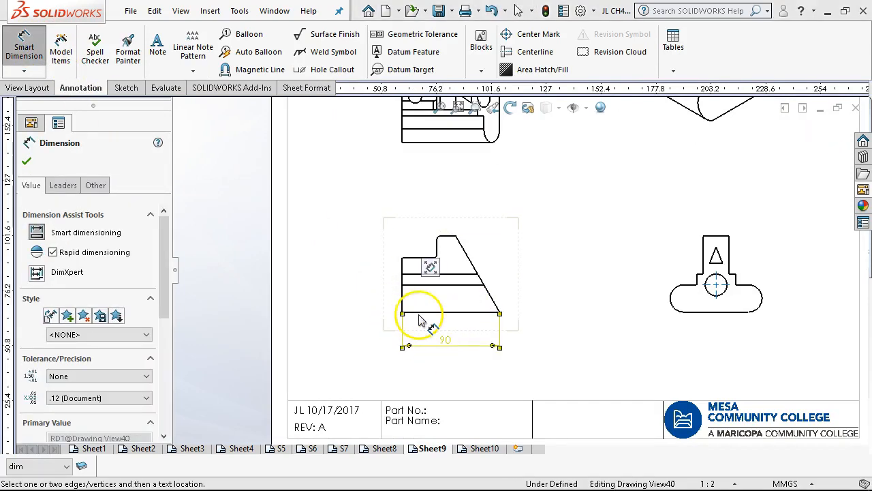
pyautogui.press('Escape')
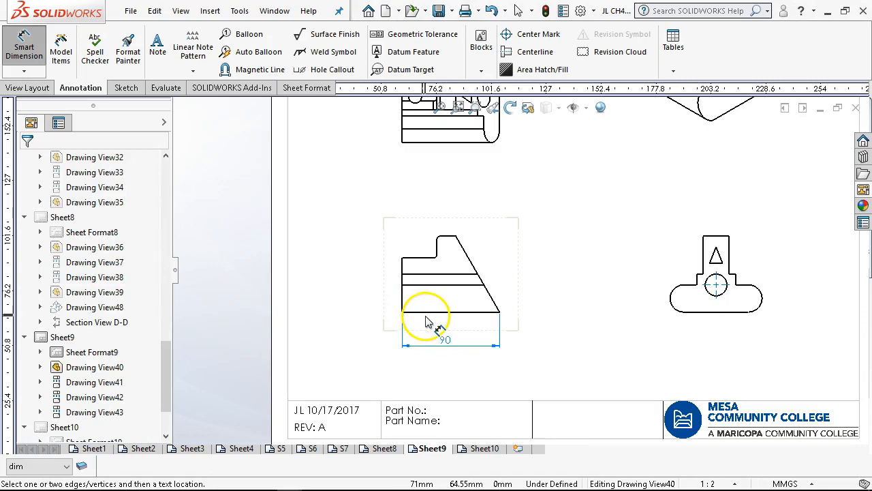
# Step: Dimension the overall height of the front view from its bottom edge to its top edge, placed to the left of the view
pyautogui.click(436, 322)
pyautogui.click(443, 245)
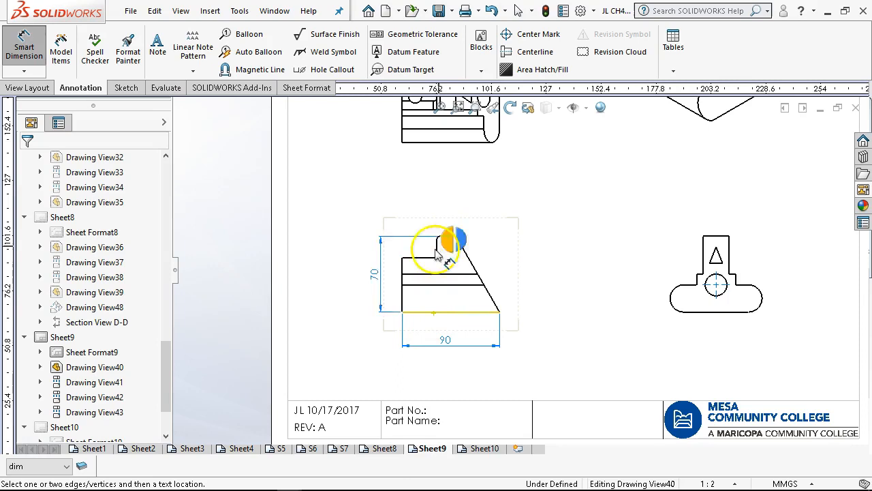
pyautogui.click(348, 288)
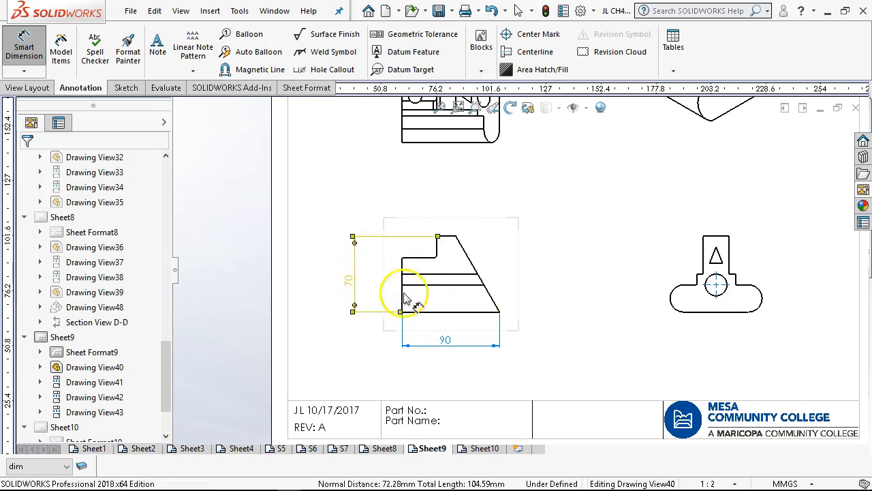
pyautogui.click(500, 312)
pyautogui.click(489, 300)
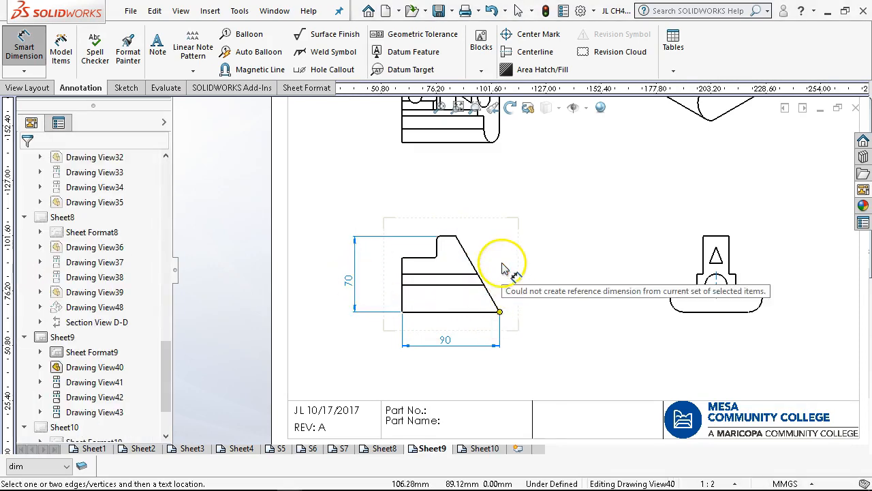
pyautogui.scroll(-3, 508, 315)
pyautogui.scroll(-2, 508, 315)
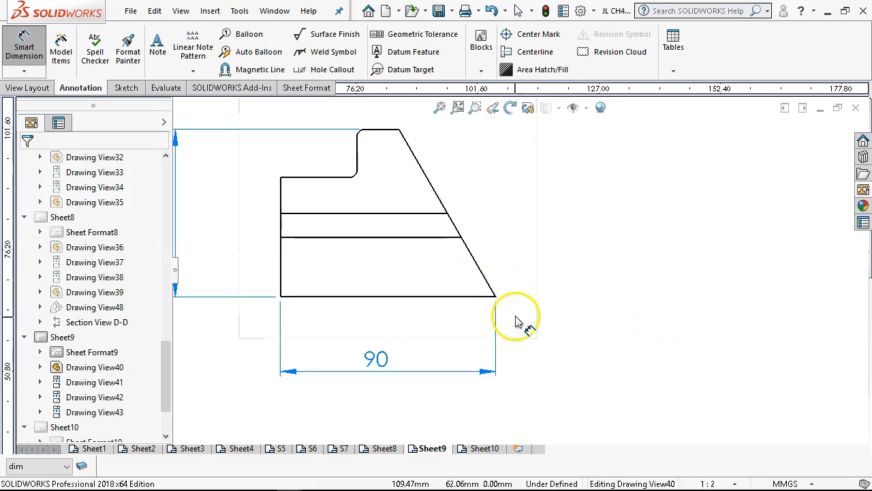
pyautogui.scroll(-2, 508, 324)
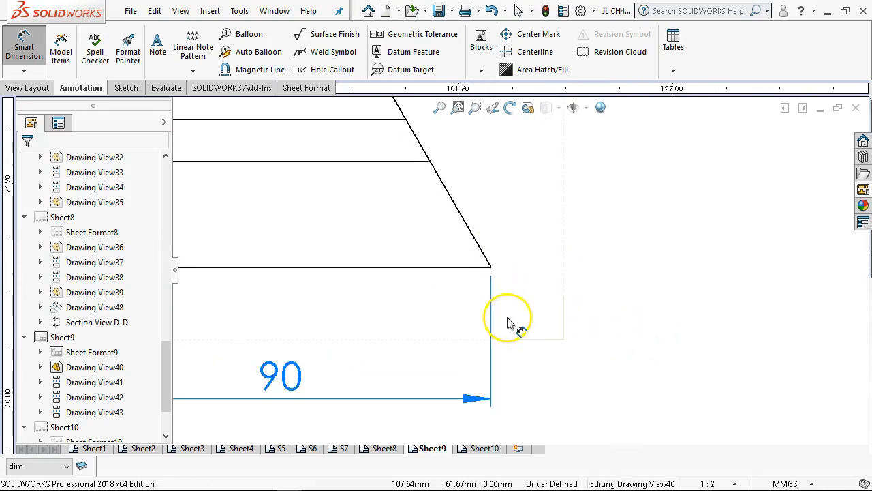
pyautogui.click(482, 252)
pyautogui.scroll(4, 546, 232)
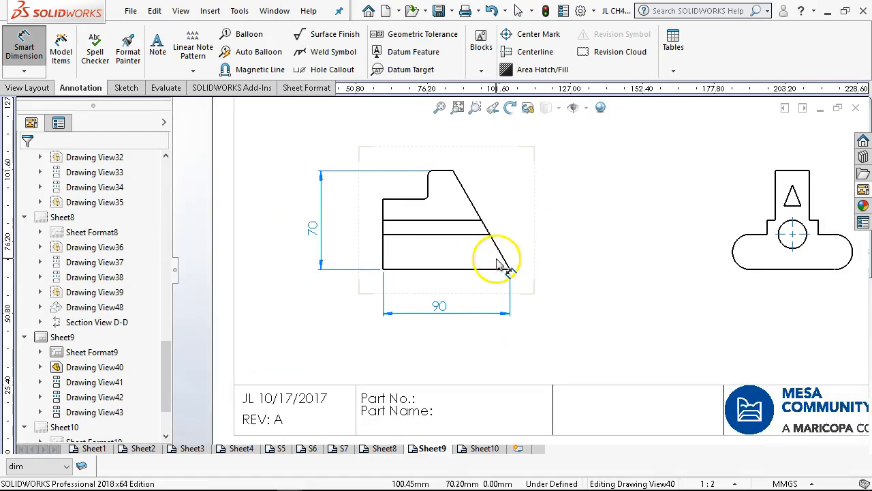
pyautogui.scroll(3, 564, 175)
pyautogui.scroll(3, 477, 361)
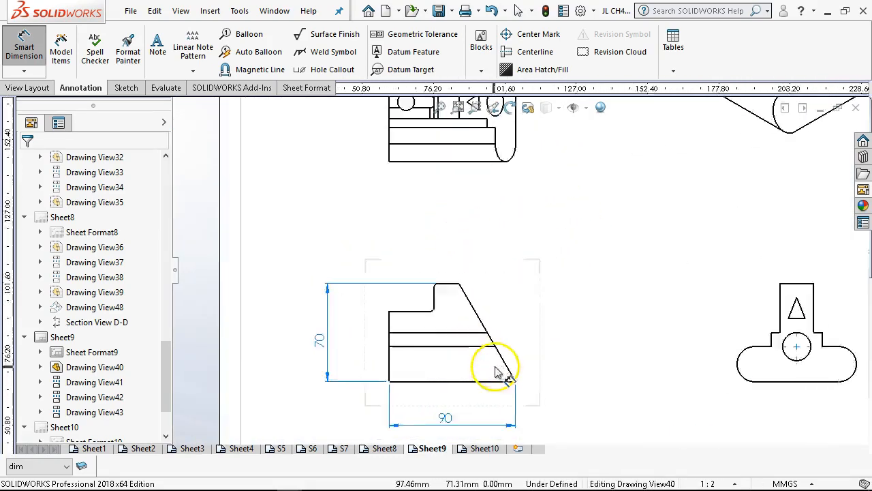
# Step: Dimension the obtuse angle between the front view's bottom edge and its sloped edge, placed to the right of the view
pyautogui.click(515, 371)
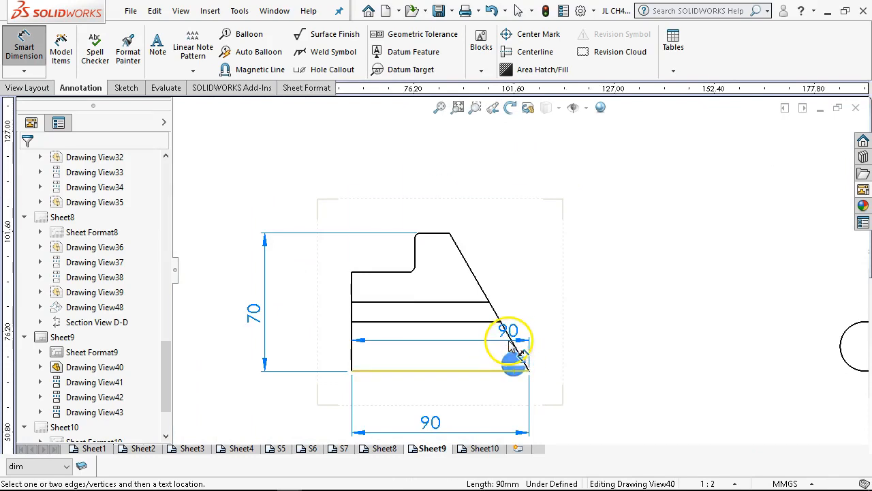
pyautogui.click(513, 339)
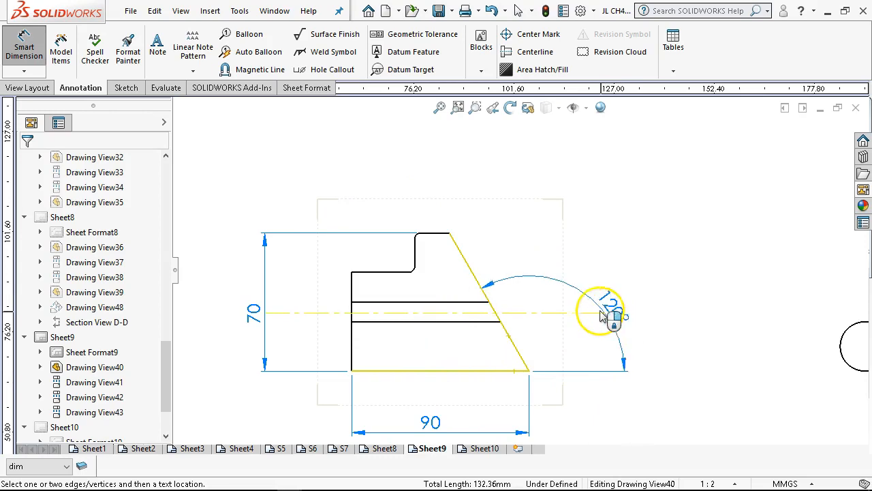
pyautogui.click(576, 265)
pyautogui.rightClick(692, 268)
pyautogui.click(717, 325)
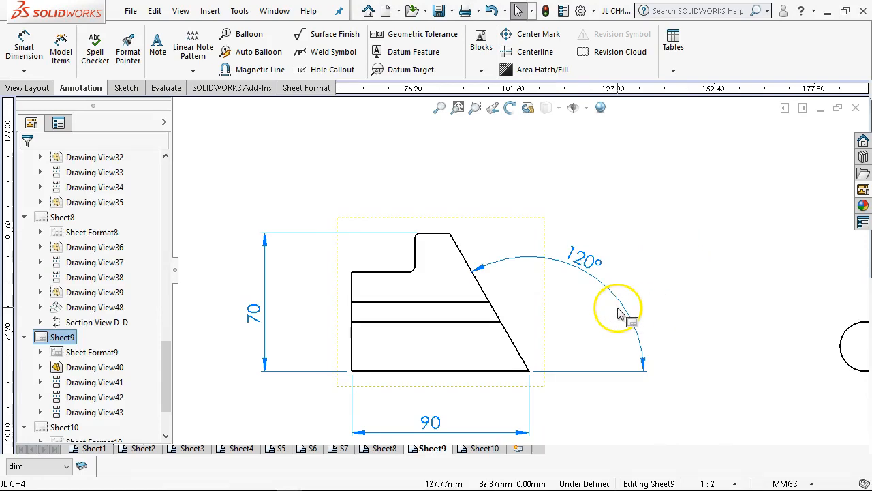
# Step: Dimension the part's overall depth between the upper and lower outer edges of Sheet9's top view, placed to the left of it
pyautogui.click(457, 107)
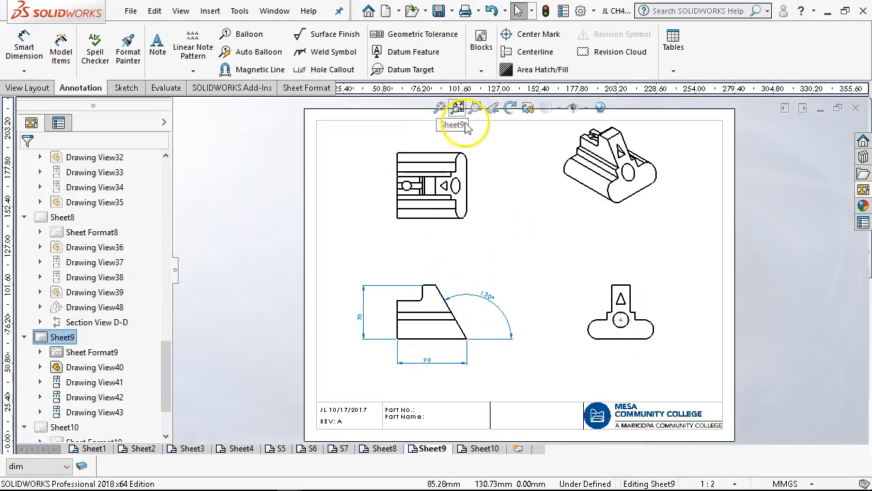
pyautogui.scroll(2, 437, 211)
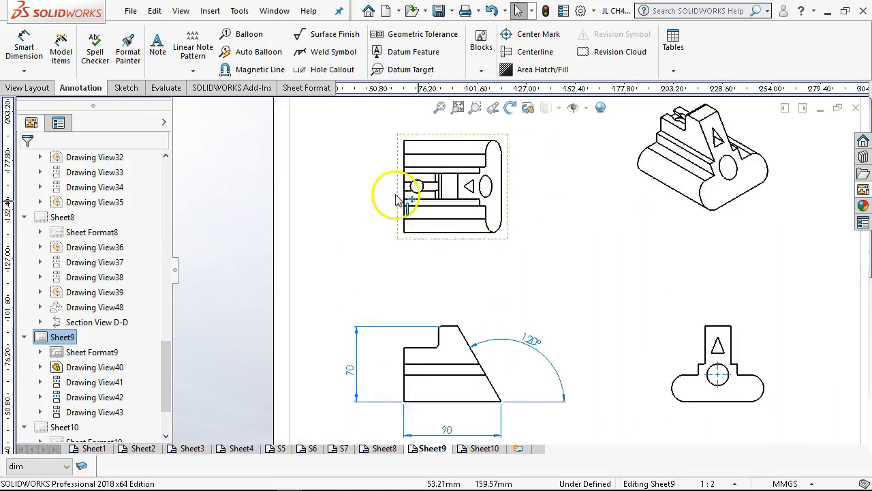
pyautogui.scroll(2, 355, 194)
pyautogui.scroll(-4, 510, 279)
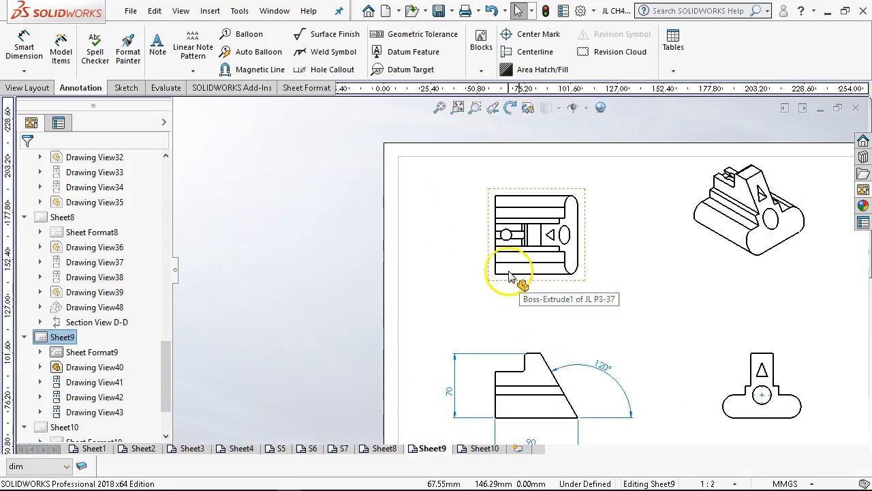
pyautogui.scroll(1, 511, 279)
pyautogui.click(23, 47)
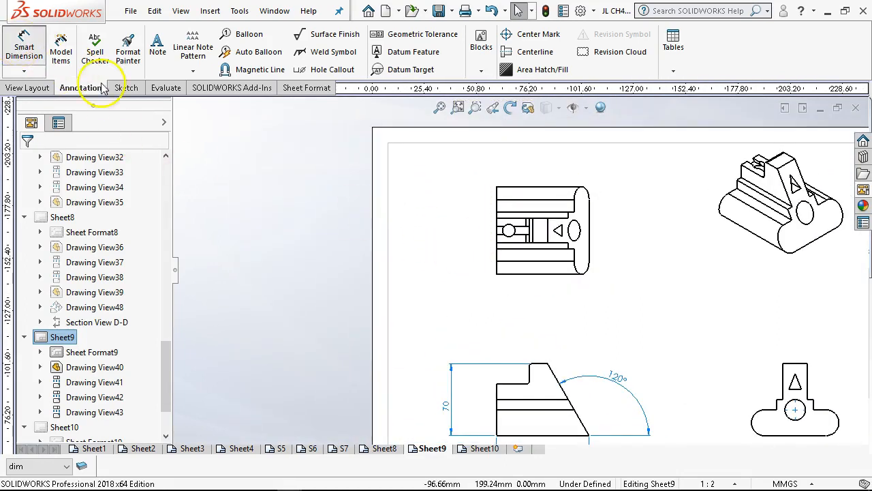
pyautogui.click(507, 188)
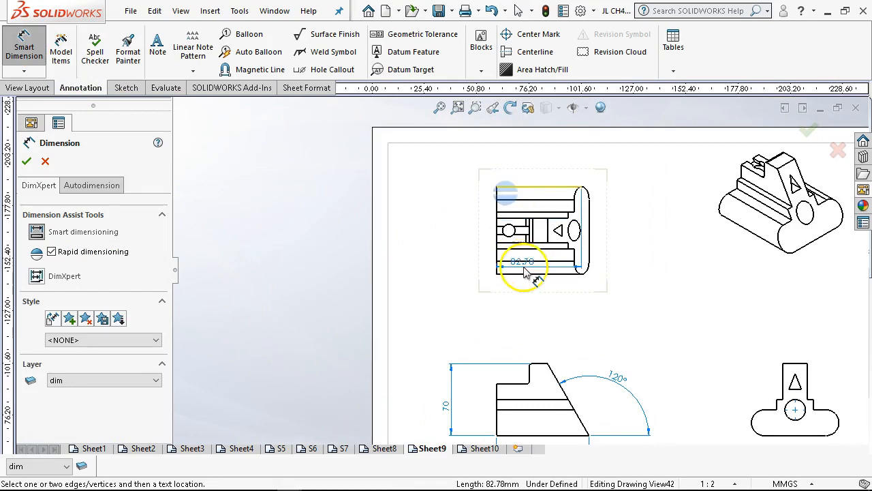
pyautogui.click(525, 273)
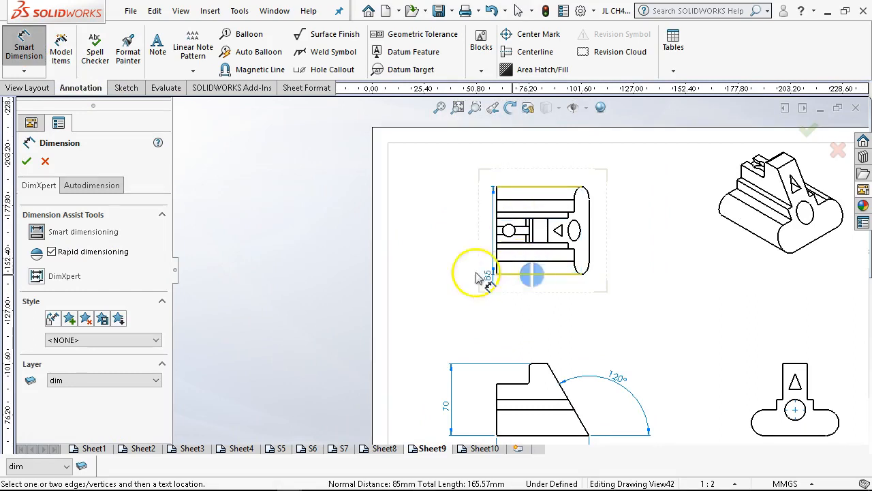
pyautogui.click(447, 238)
pyautogui.rightClick(657, 310)
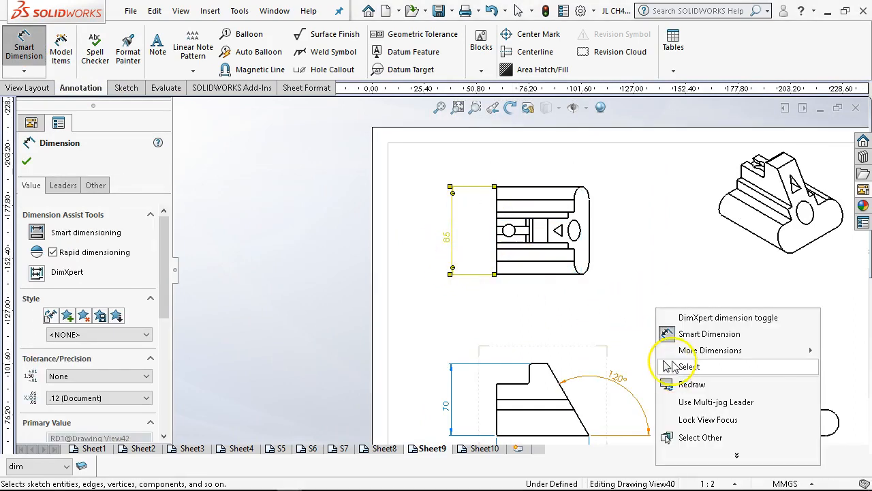
pyautogui.click(689, 368)
pyautogui.click(457, 108)
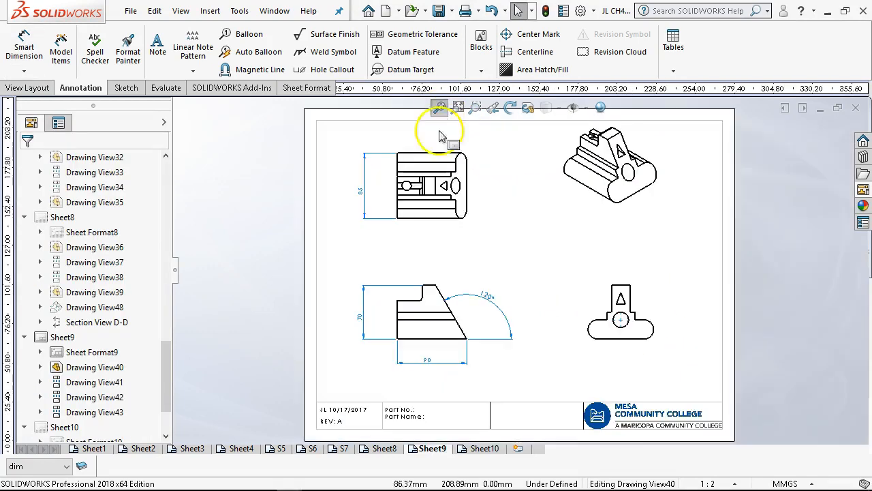
# Step: Switch to Sheet10 and get ready to add another drawing view there
pyautogui.click(487, 452)
pyautogui.scroll(-3, 570, 329)
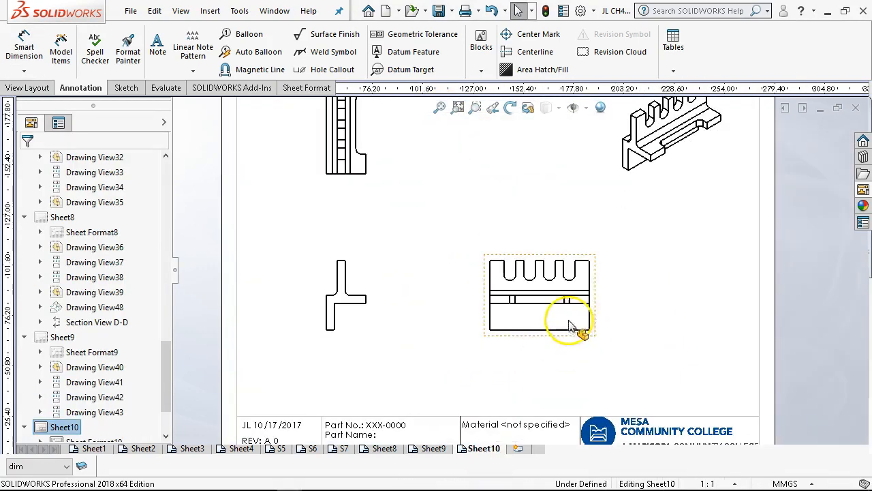
pyautogui.click(46, 89)
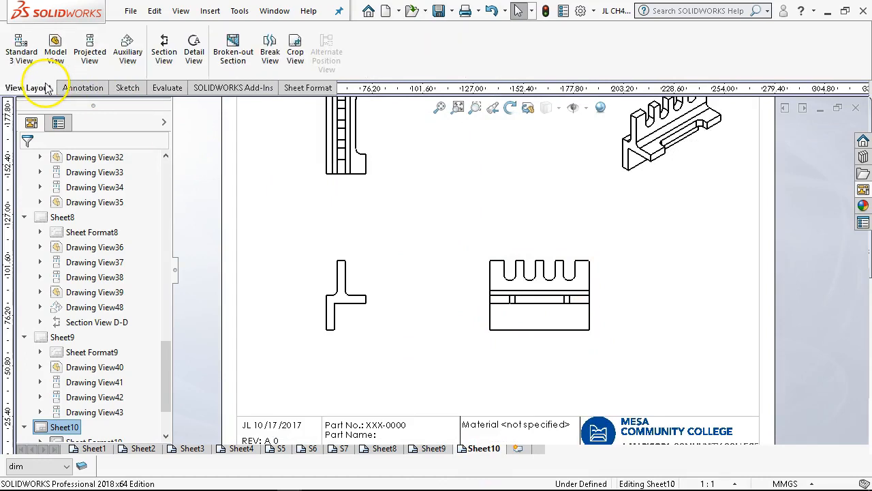
# Step: Create a circular detail view around the leftmost slot of the four-slot view and place it between the upper view and the isometric view
pyautogui.click(194, 59)
pyautogui.scroll(-2, 463, 291)
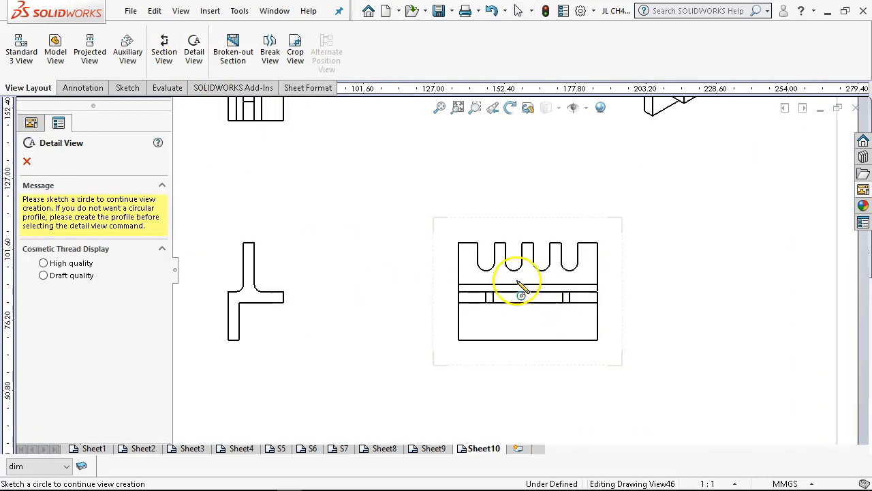
pyautogui.click(486, 263)
pyautogui.click(511, 274)
pyautogui.scroll(3, 399, 220)
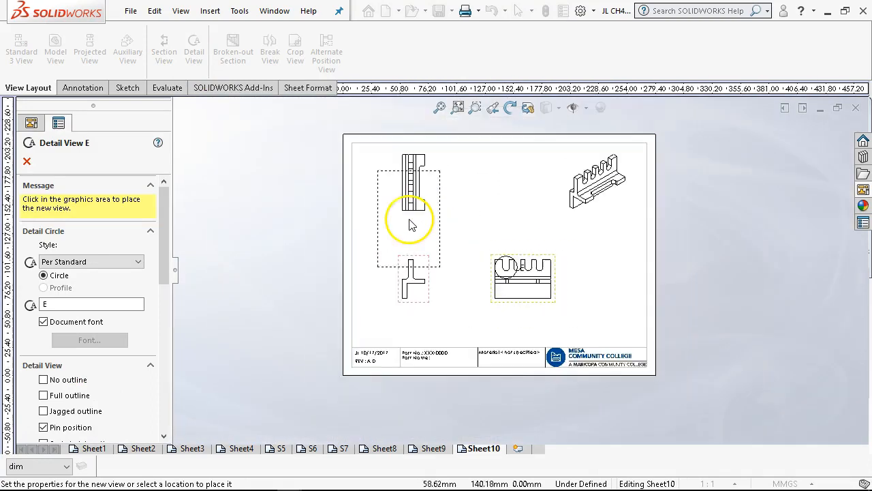
pyautogui.click(491, 197)
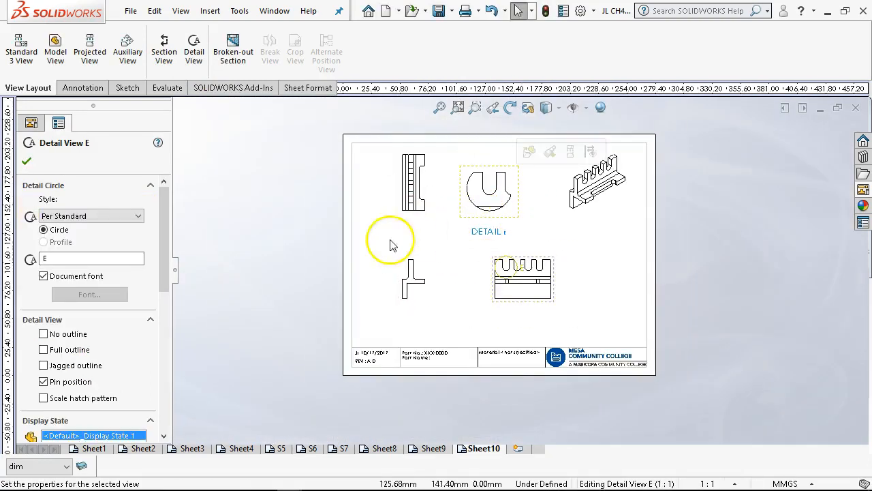
# Step: Try the jagged outline on the detail view and turn it off again
pyautogui.moveTo(165, 251); pyautogui.dragTo(174, 288)
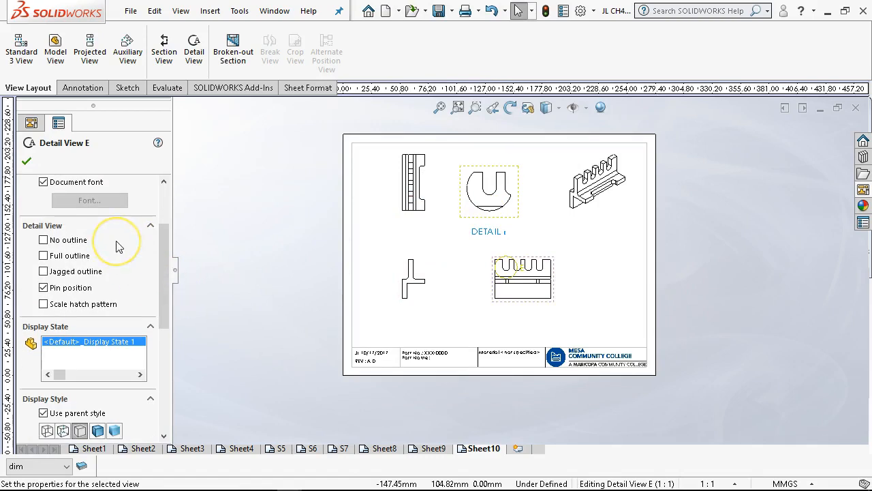
pyautogui.click(115, 429)
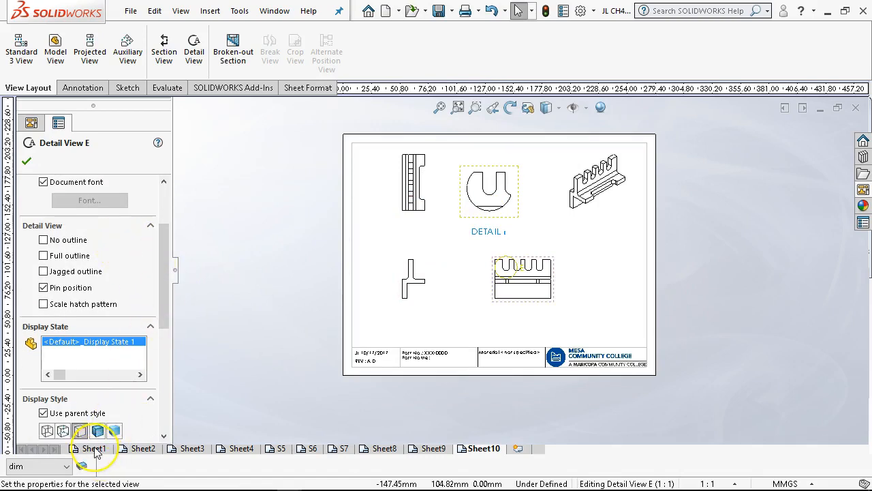
pyautogui.moveTo(96, 453)
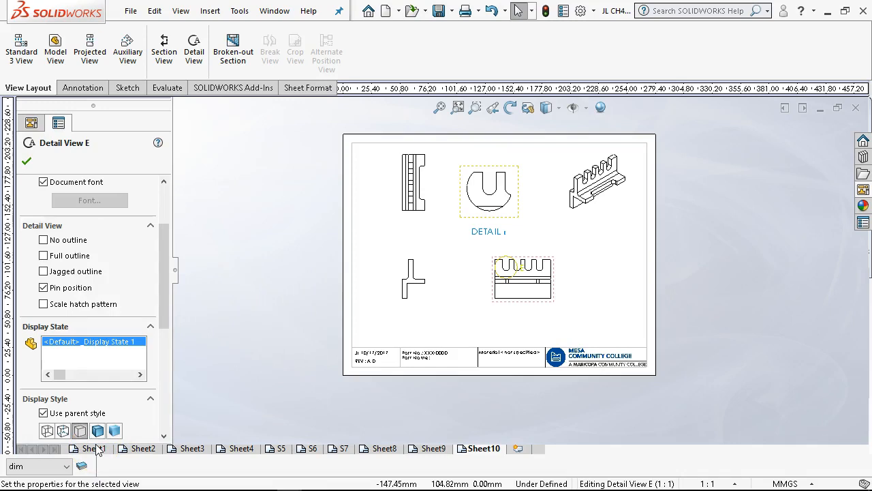
pyautogui.moveTo(140, 455)
pyautogui.scroll(-4, 483, 234)
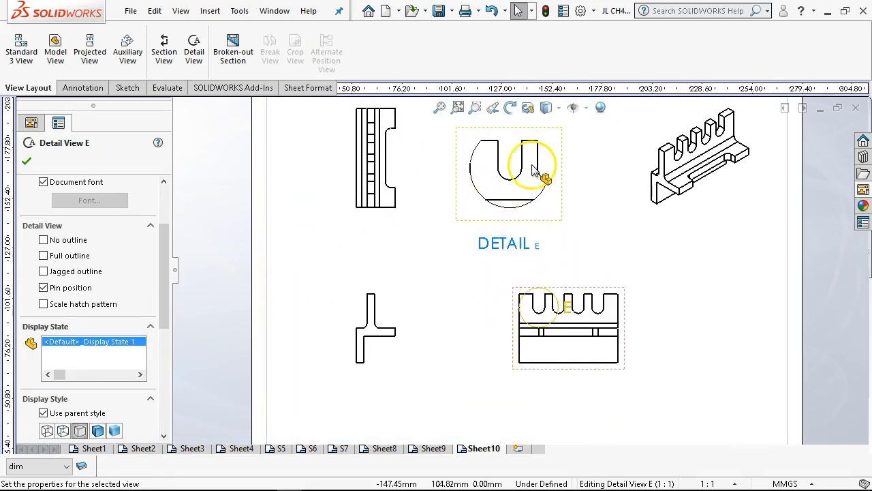
pyautogui.scroll(-1, 526, 166)
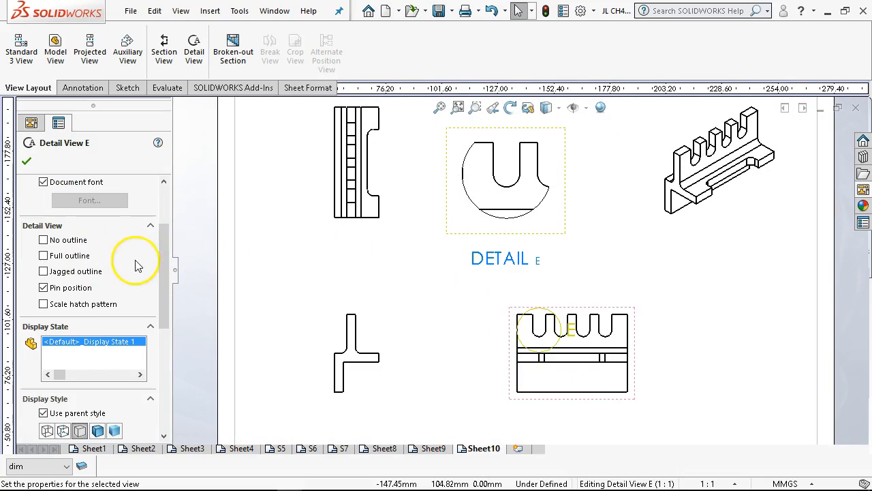
pyautogui.moveTo(166, 247)
pyautogui.mouseDown()
pyautogui.moveTo(164, 213)
pyautogui.moveTo(164, 255)
pyautogui.mouseUp()
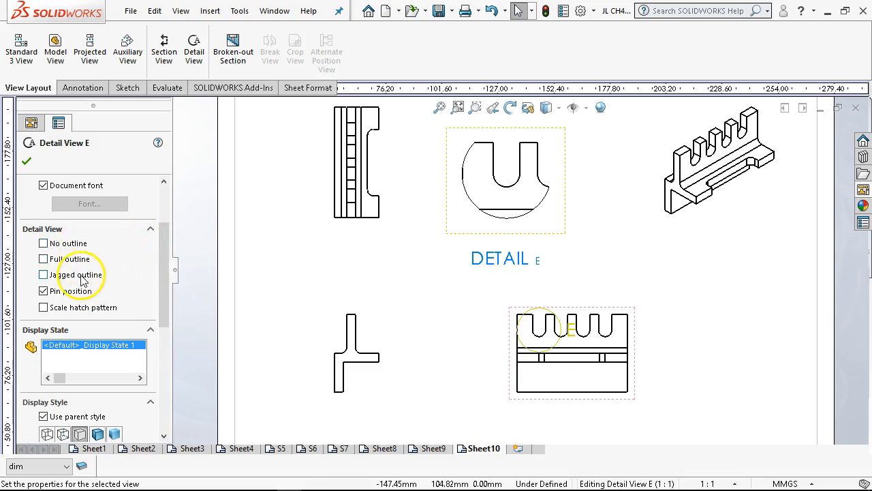
pyautogui.click(84, 278)
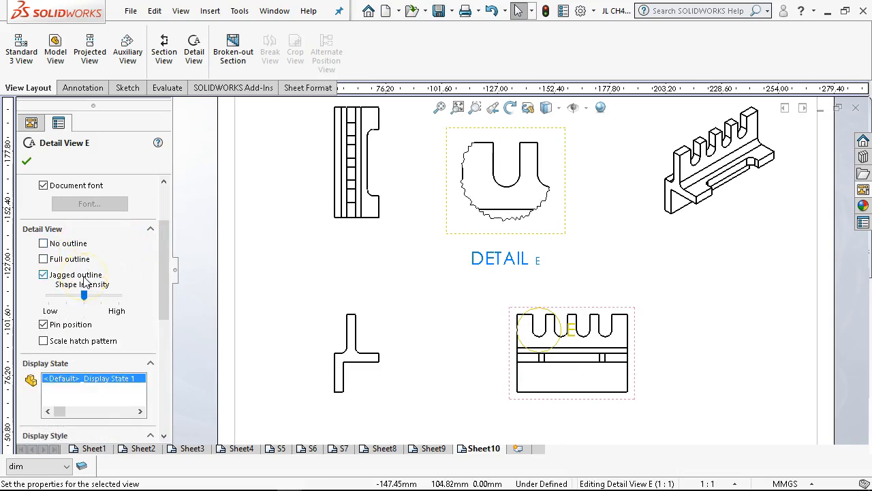
pyautogui.click(44, 274)
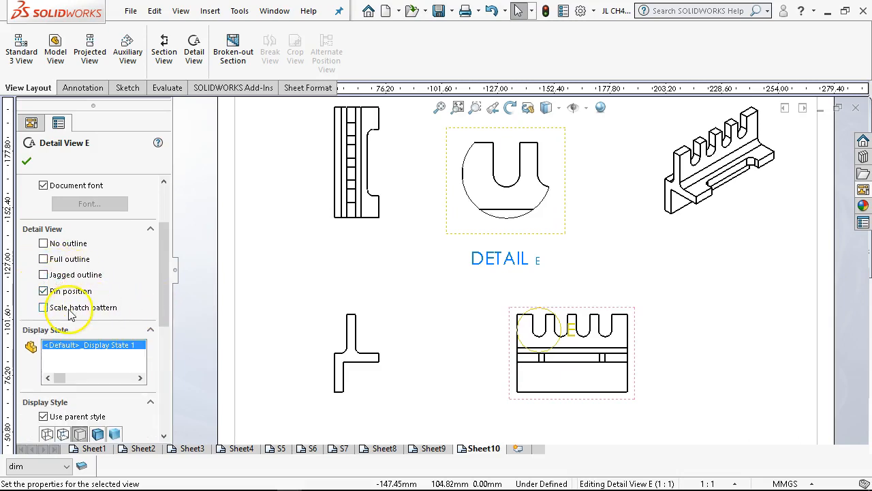
# Step: Give the detail view a custom scale of 2:1
pyautogui.moveTo(164, 287); pyautogui.dragTo(163, 390)
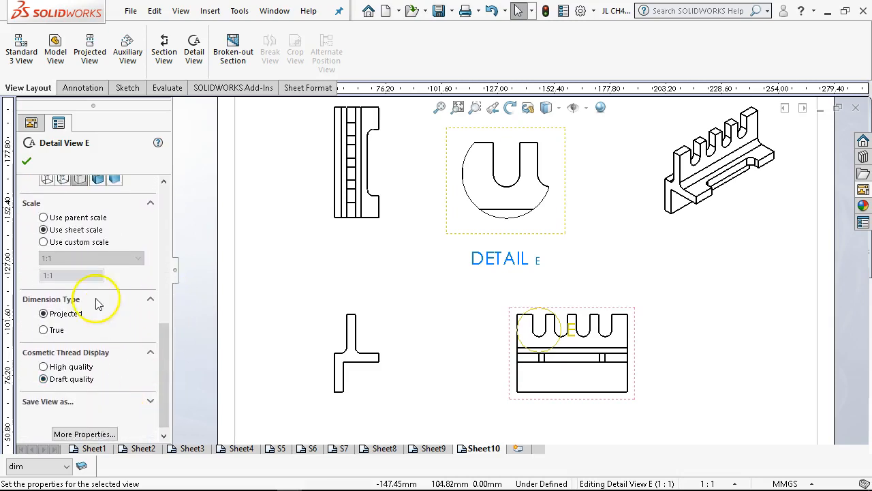
pyautogui.click(45, 240)
pyautogui.click(74, 263)
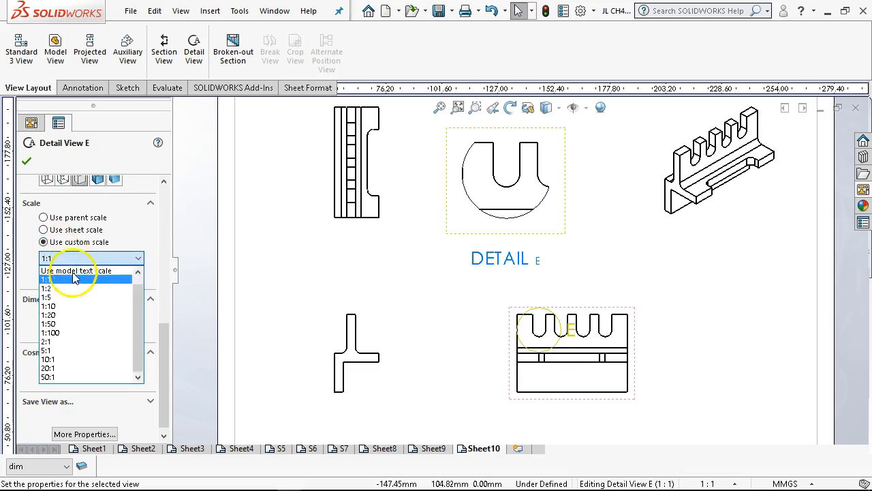
pyautogui.click(69, 289)
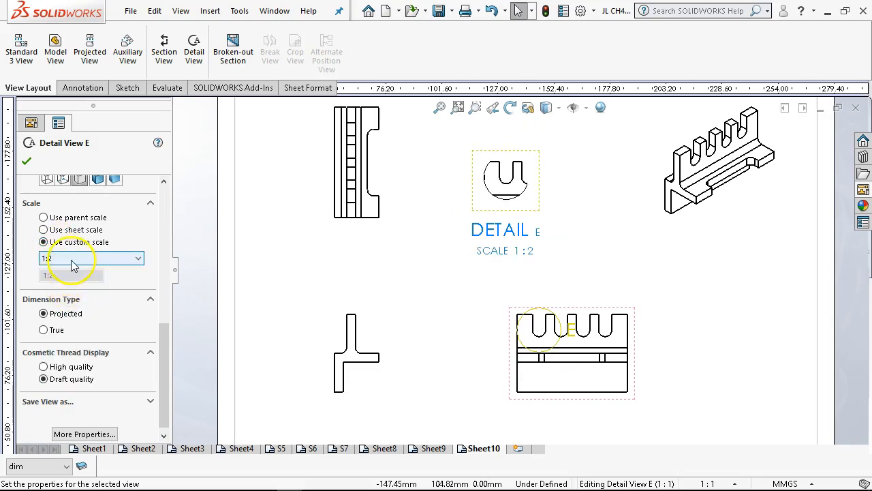
pyautogui.click(74, 259)
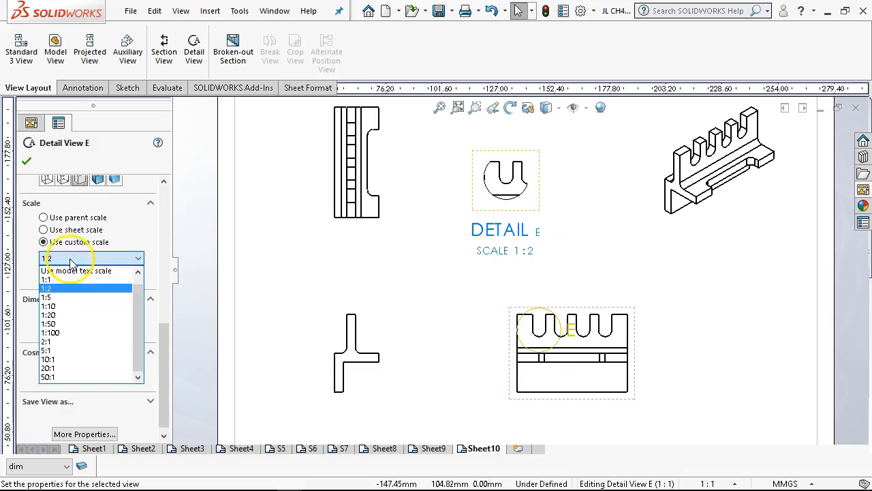
pyautogui.click(75, 342)
pyautogui.scroll(-1, 167, 395)
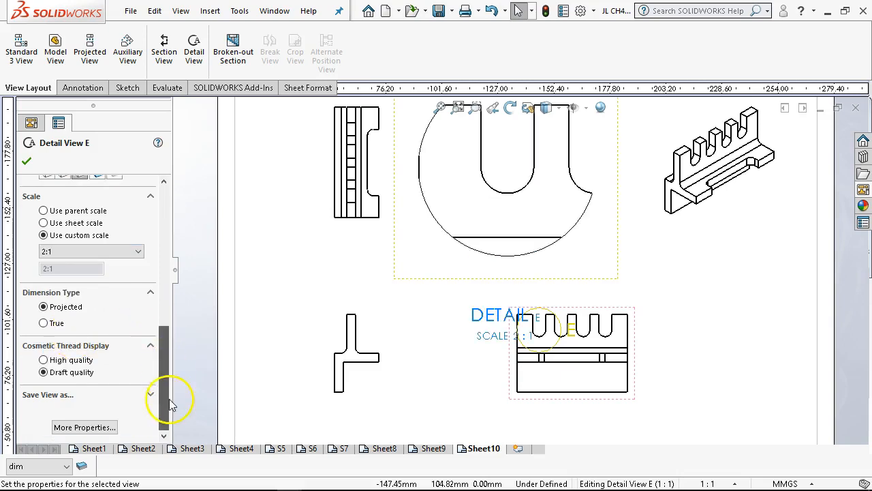
pyautogui.click(26, 162)
# Step: Move the DETAIL E label to the lower-left corner of the detail view
pyautogui.moveTo(479, 323); pyautogui.dragTo(395, 271)
pyautogui.scroll(2, 563, 160)
pyautogui.scroll(-2, 557, 160)
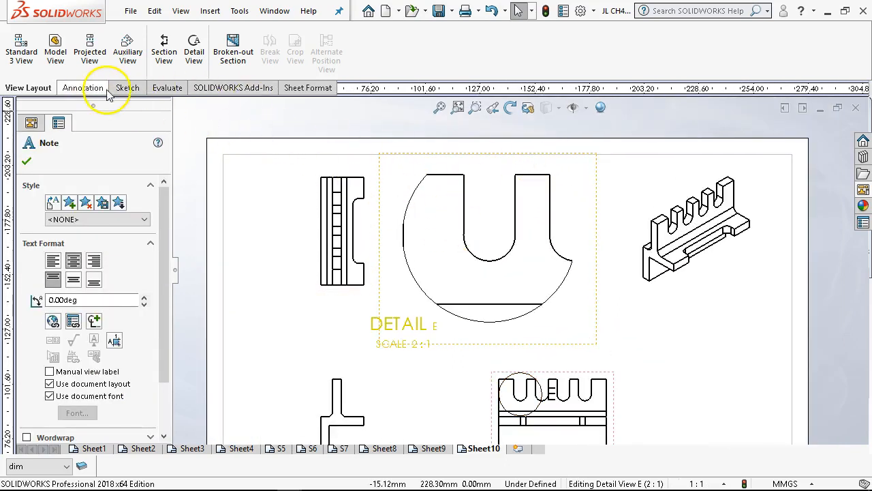
# Step: Add a center mark to the slot's arc in the detail view
pyautogui.click(85, 88)
pyautogui.click(538, 34)
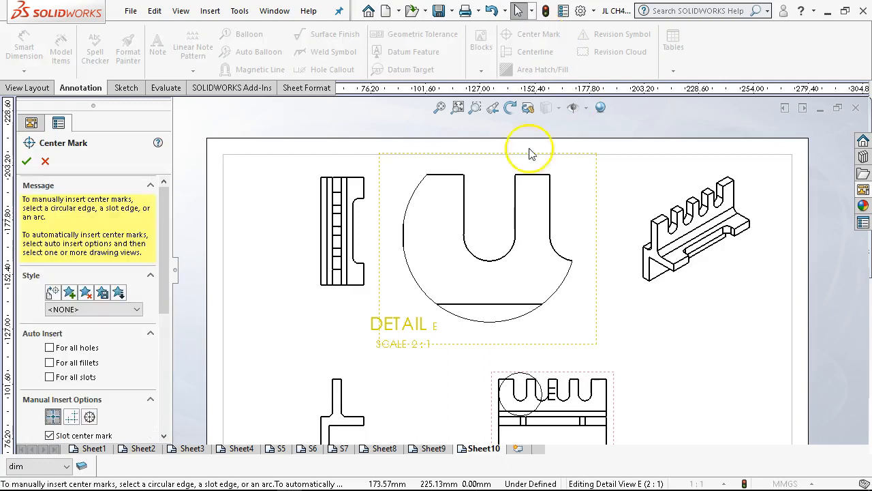
pyautogui.click(507, 254)
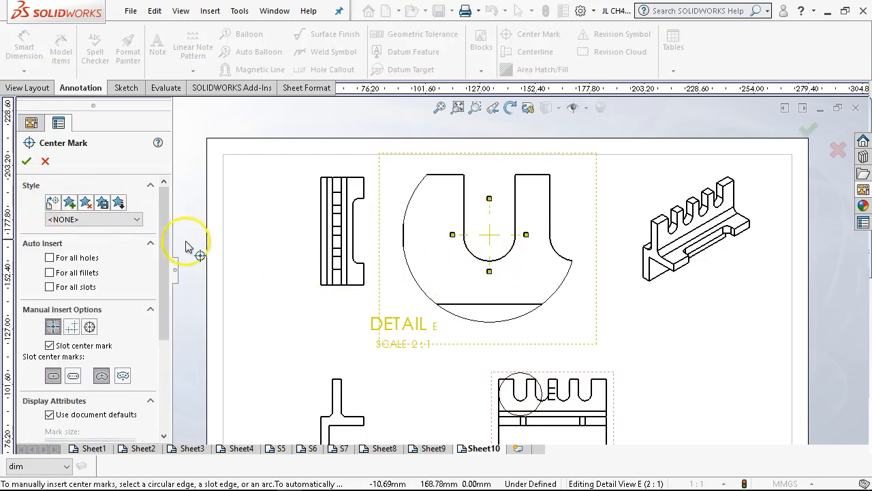
pyautogui.moveTo(165, 250); pyautogui.dragTo(165, 390)
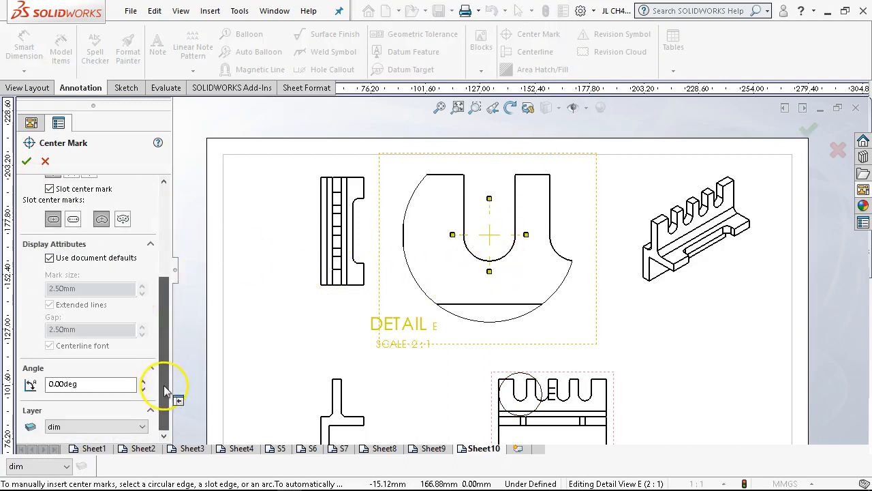
pyautogui.click(141, 428)
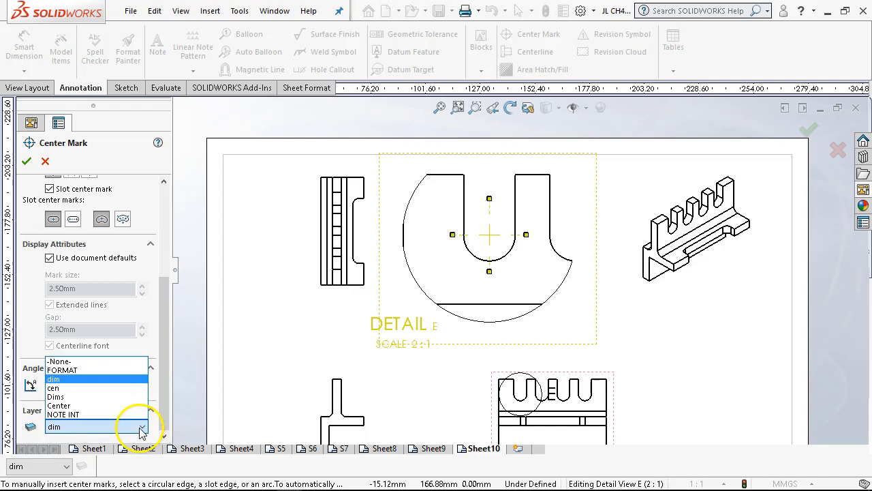
pyautogui.click(117, 396)
pyautogui.click(25, 160)
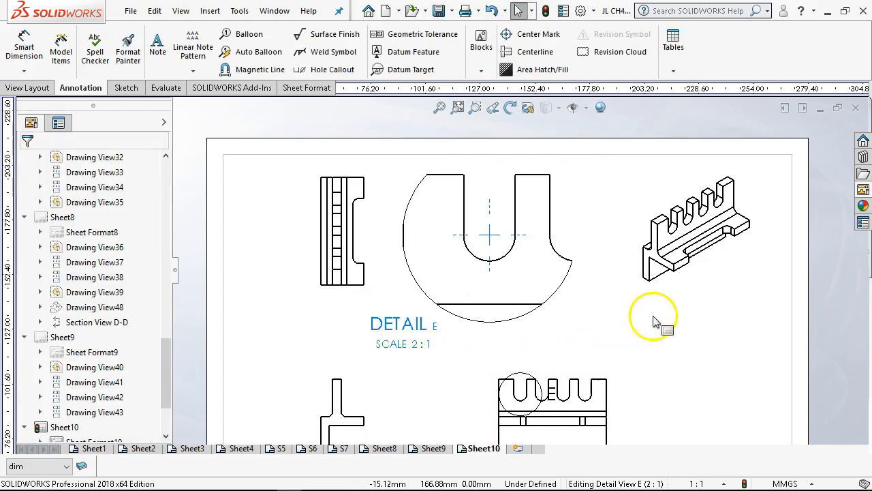
# Step: Assign the slot's center mark to the cen layer
pyautogui.click(508, 240)
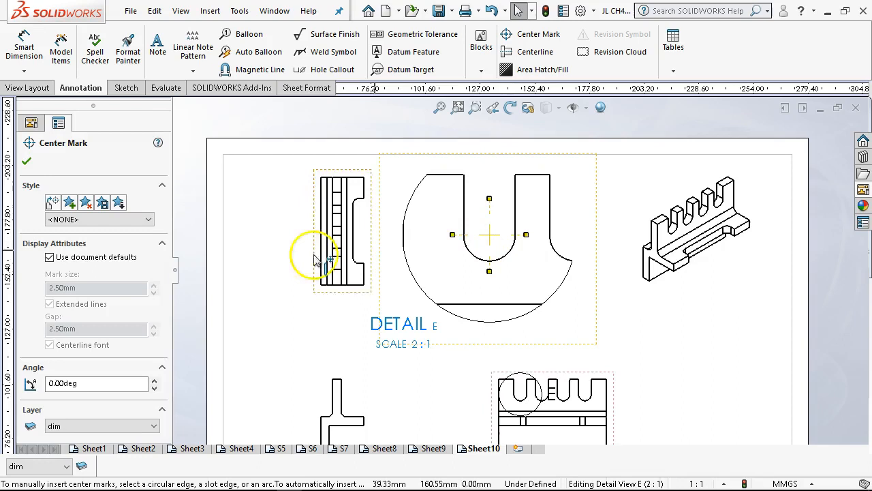
pyautogui.click(156, 424)
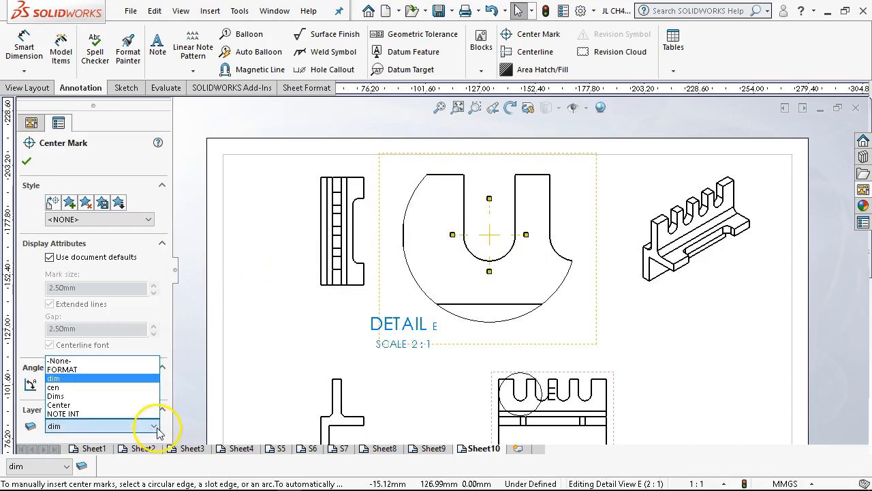
pyautogui.click(129, 388)
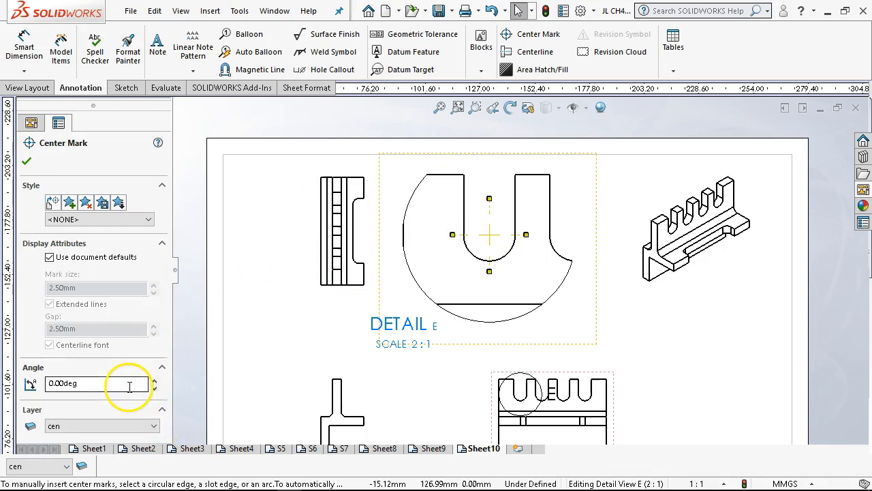
pyautogui.click(25, 163)
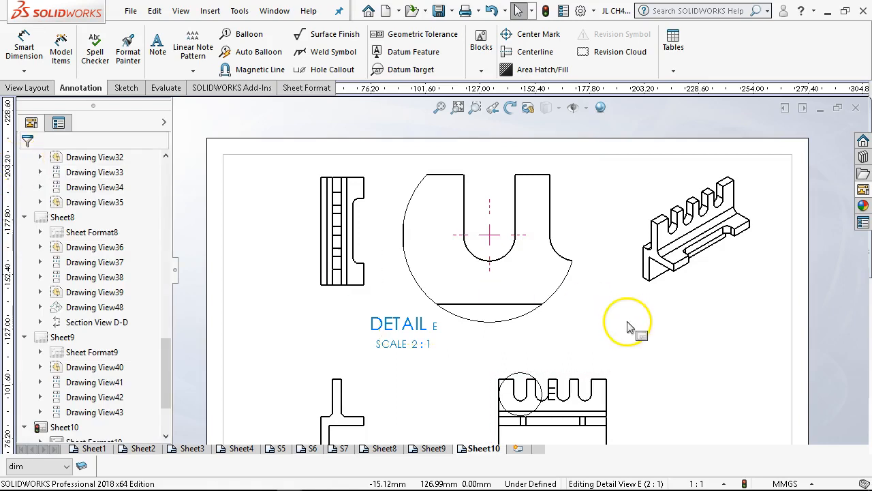
# Step: Dimension the slot arc's radius and the slot's width in the detail view
pyautogui.click(24, 47)
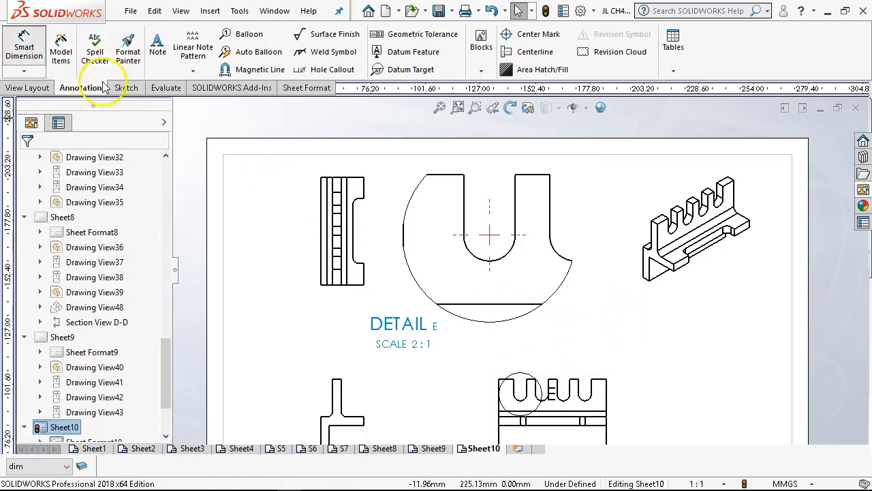
pyautogui.click(475, 262)
pyautogui.click(587, 303)
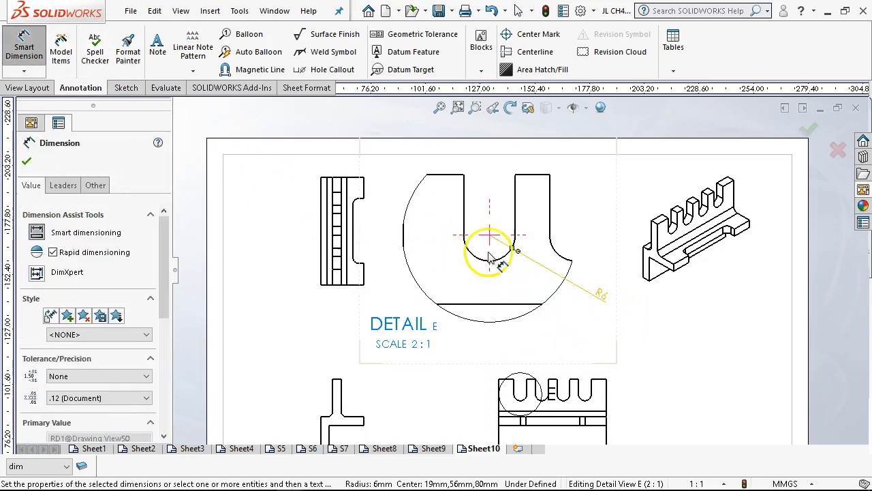
pyautogui.click(463, 204)
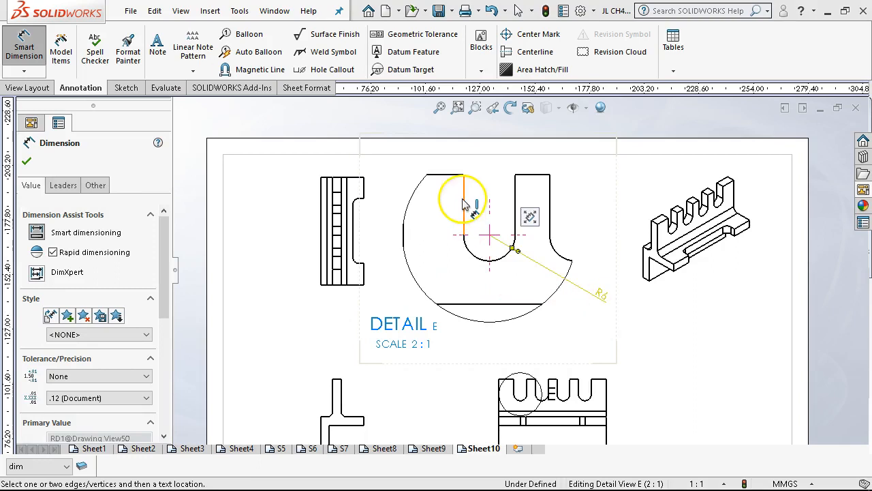
pyautogui.click(515, 190)
pyautogui.click(491, 160)
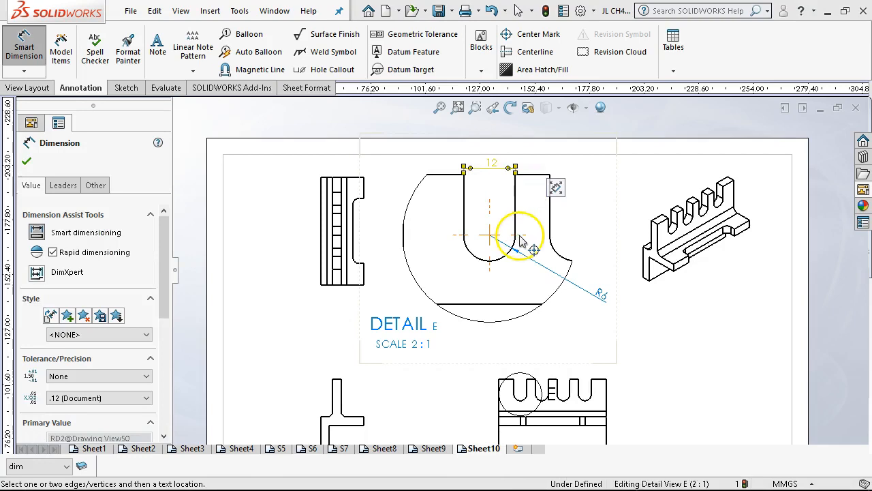
# Step: Dimension the vertical distance from the slot's center mark to the top edge, placed beside the detail view, and finish dimensioning
pyautogui.click(522, 238)
pyautogui.click(528, 174)
pyautogui.click(598, 201)
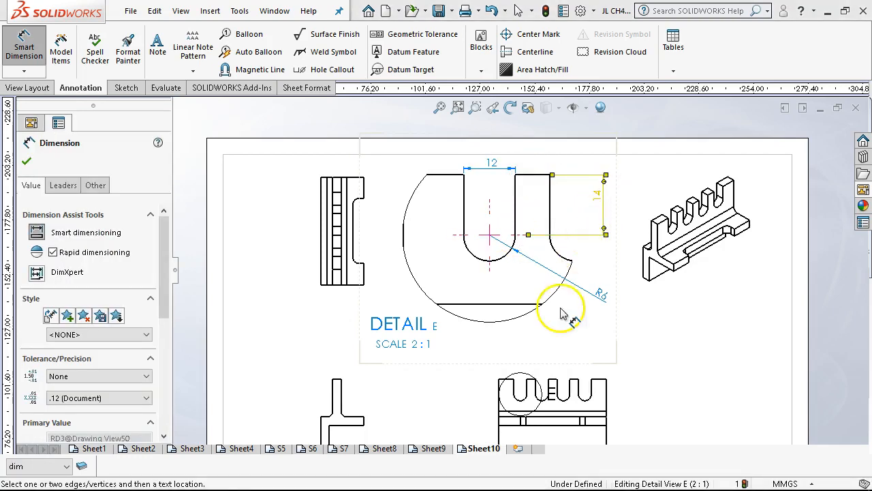
pyautogui.scroll(-3, 561, 314)
pyautogui.rightClick(562, 241)
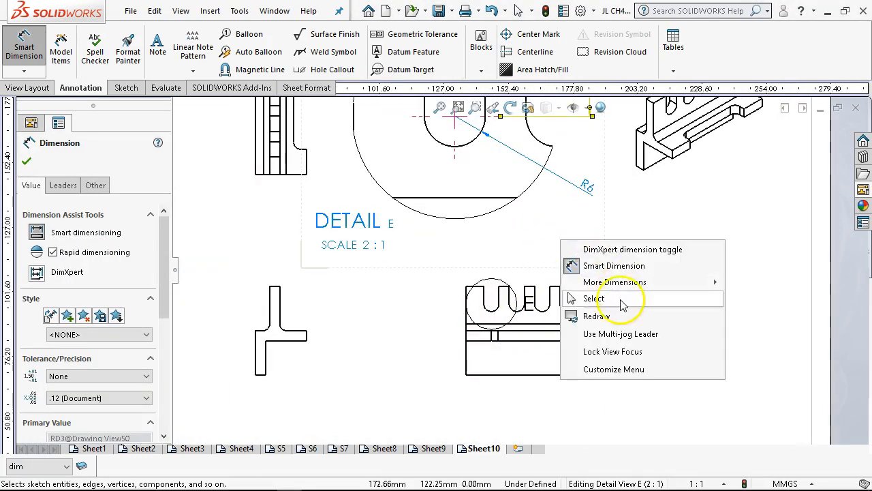
pyautogui.click(617, 302)
# Step: Move the detail circle's letter E above the upper-left corner of the four-slot view
pyautogui.scroll(-3, 549, 345)
pyautogui.moveTo(511, 286)
pyautogui.mouseDown()
pyautogui.moveTo(497, 247)
pyautogui.moveTo(470, 224)
pyautogui.moveTo(491, 261)
pyautogui.moveTo(466, 222)
pyautogui.moveTo(410, 208)
pyautogui.mouseUp()
pyautogui.scroll(-2, 486, 320)
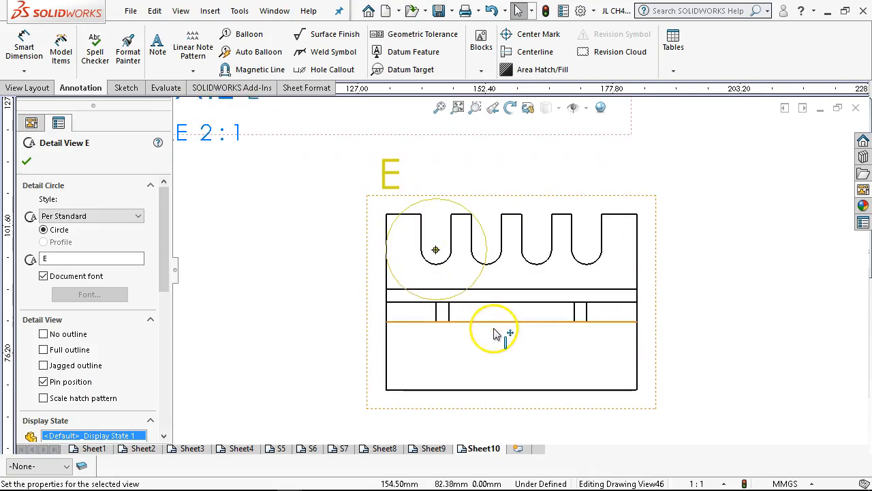
# Step: Break the four-slot view with vertical zigzag break lines and a 10 mm gap, removing the portion from just past the second slot to near the far end
pyautogui.click(26, 88)
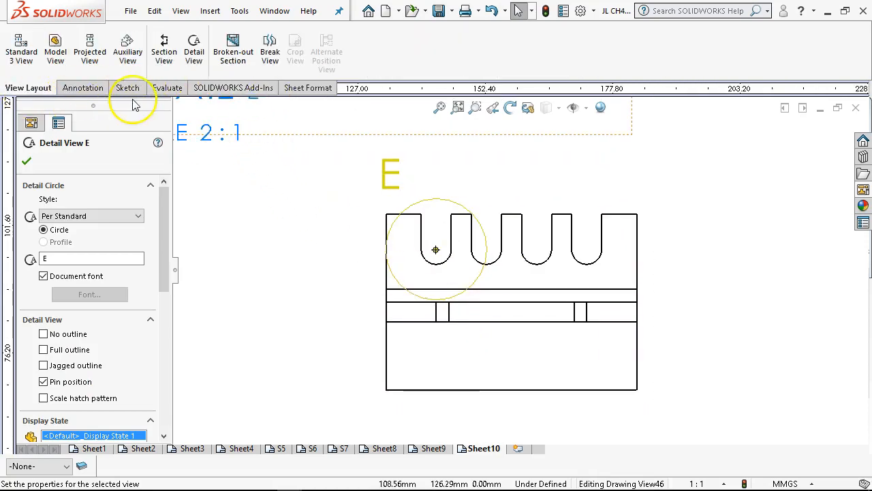
pyautogui.click(270, 54)
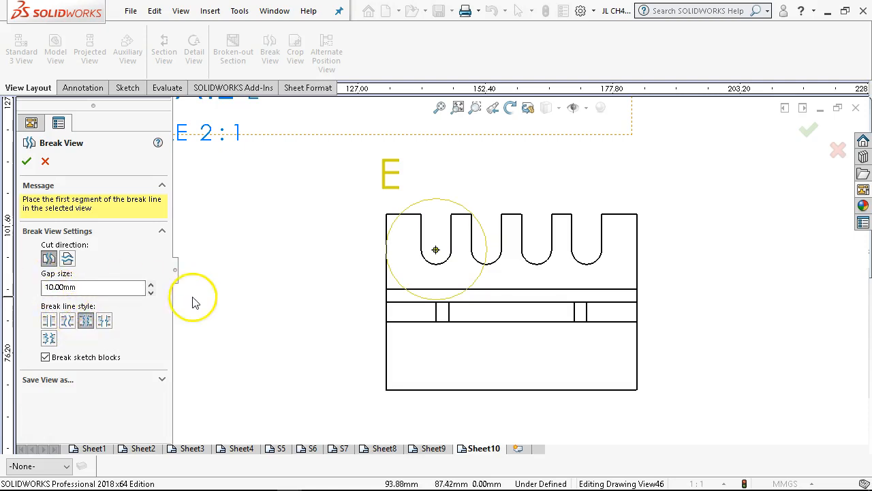
pyautogui.click(507, 301)
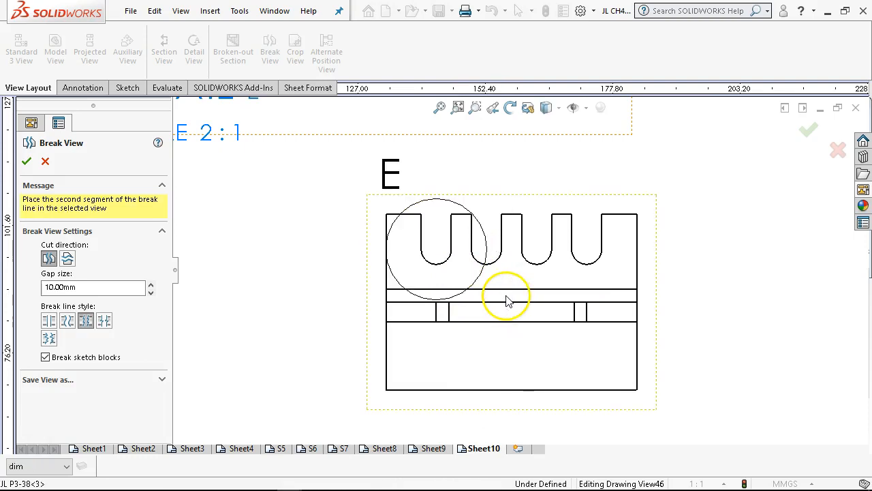
pyautogui.click(609, 314)
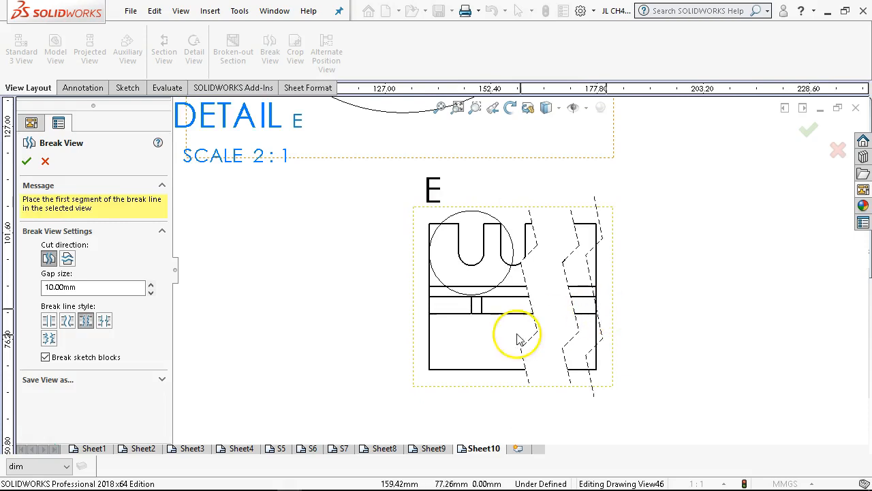
pyautogui.click(26, 162)
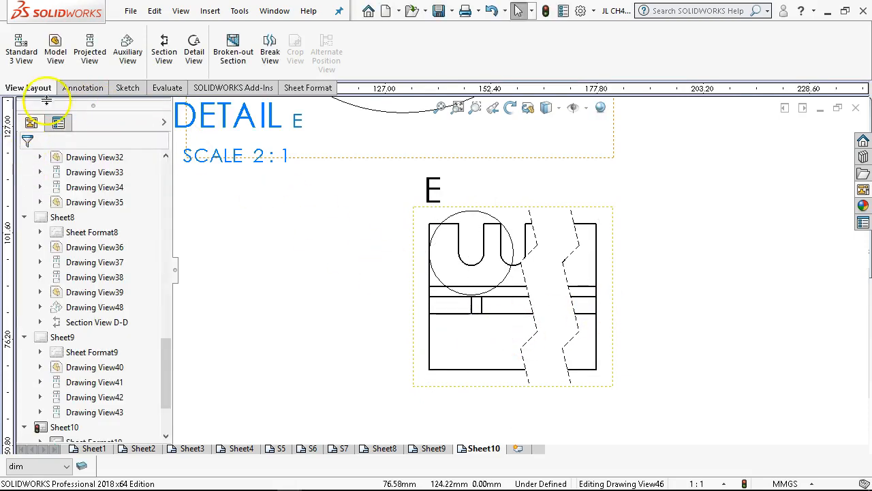
# Step: Dimension the overall width between the broken view's outer vertical edges, placing it below the view, and finish dimensioning
pyautogui.click(82, 88)
pyautogui.click(26, 45)
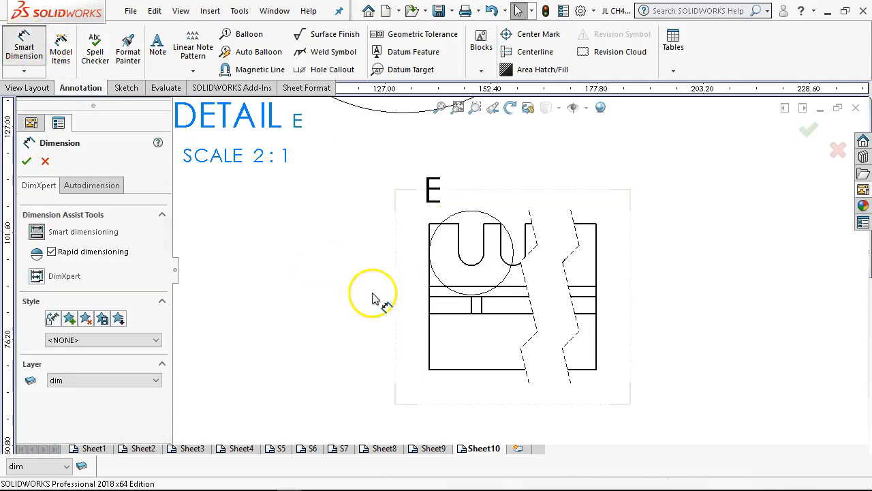
pyautogui.click(431, 332)
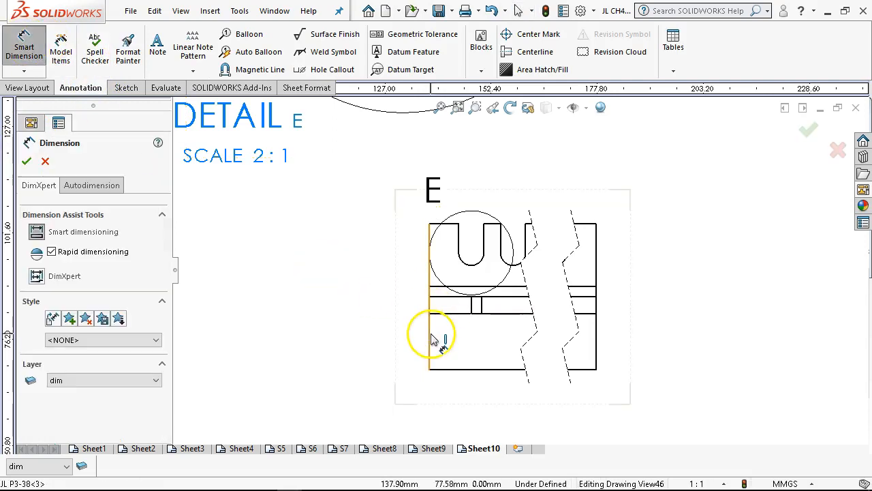
pyautogui.click(595, 359)
pyautogui.scroll(2, 516, 381)
pyautogui.click(516, 392)
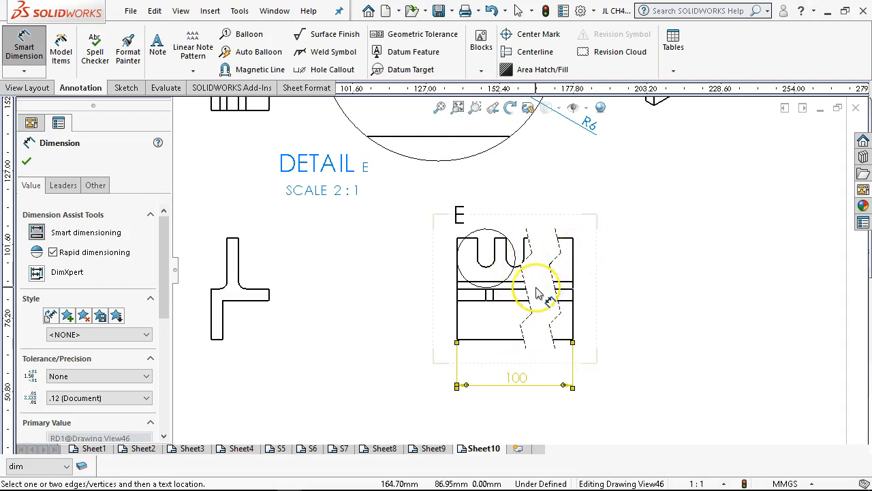
pyautogui.scroll(-1, 537, 286)
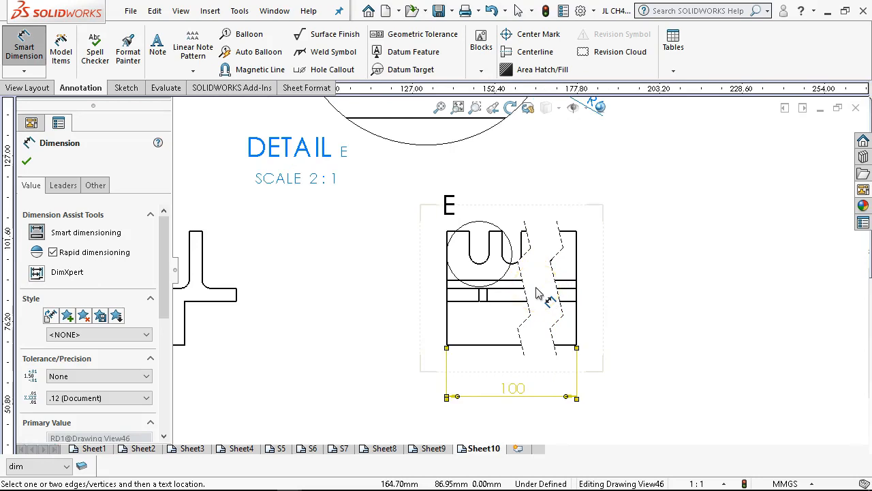
pyautogui.scroll(3, 537, 293)
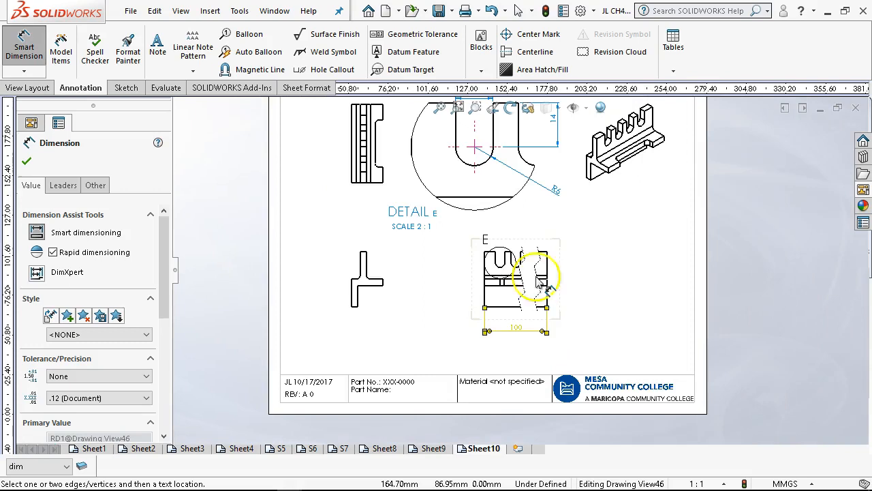
pyautogui.scroll(-2, 552, 246)
pyautogui.rightClick(652, 270)
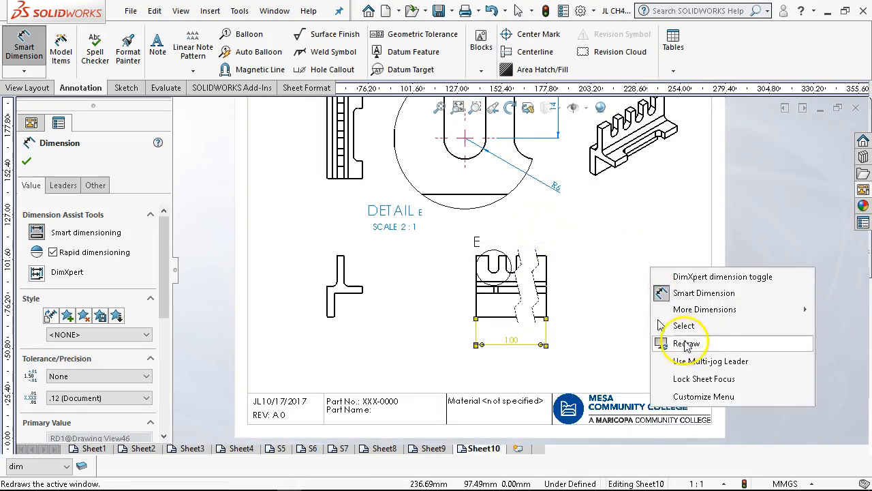
pyautogui.click(684, 326)
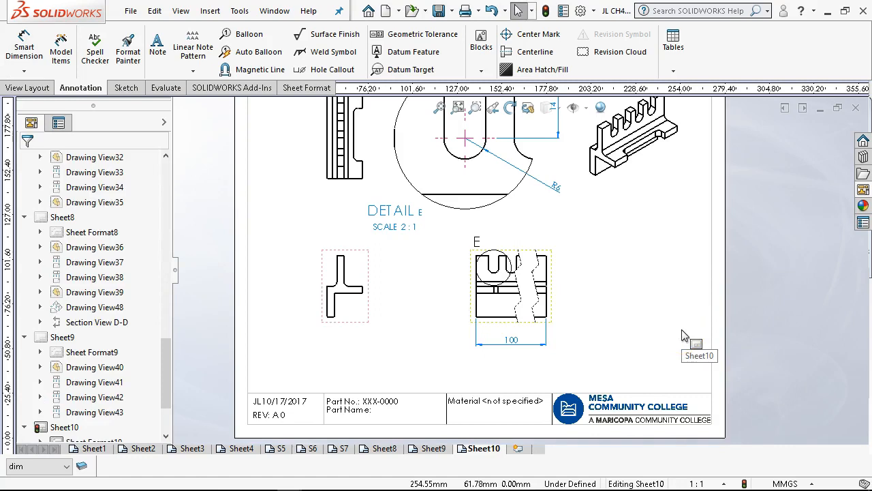
pyautogui.click(440, 107)
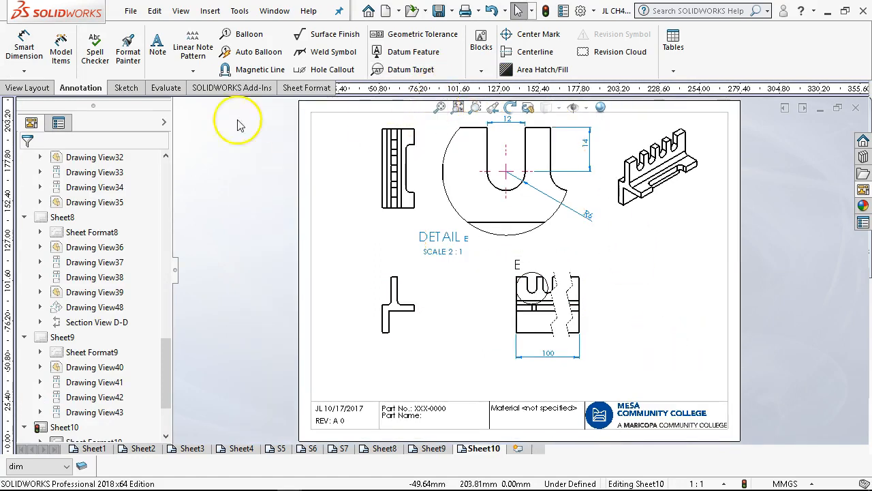
pyautogui.click(27, 87)
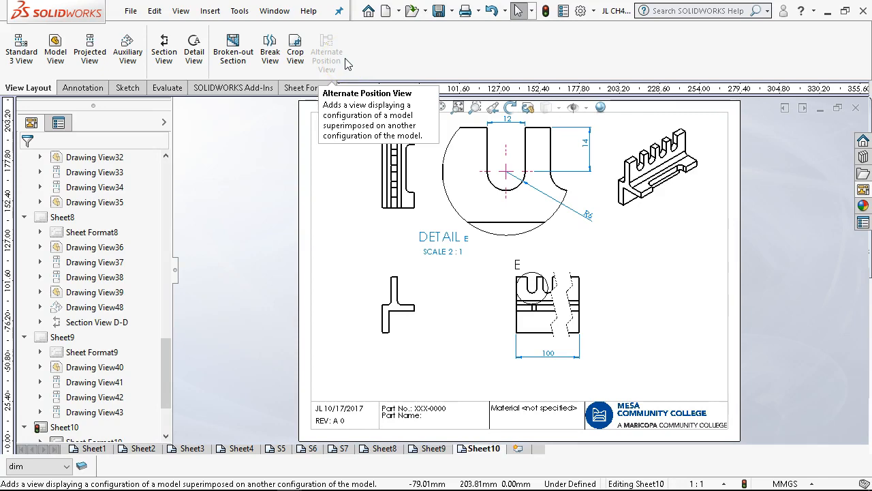
pyautogui.click(611, 287)
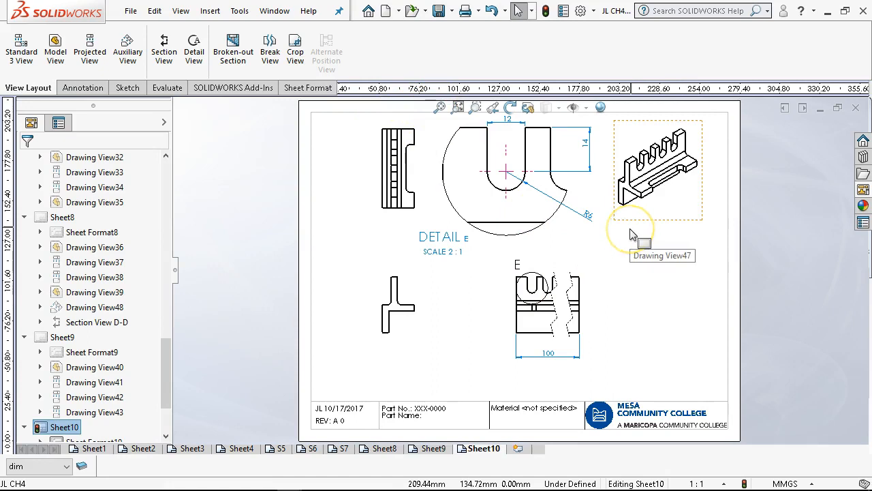
pyautogui.press('z')
pyautogui.click(604, 253)
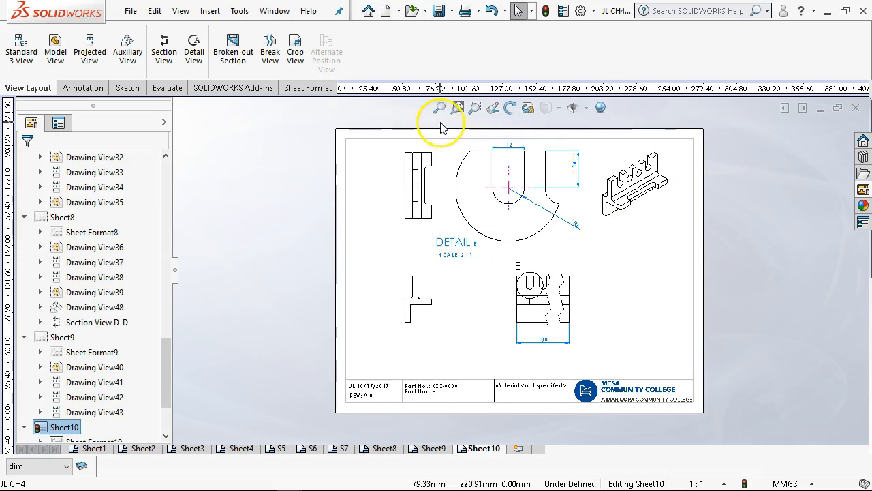
pyautogui.click(457, 107)
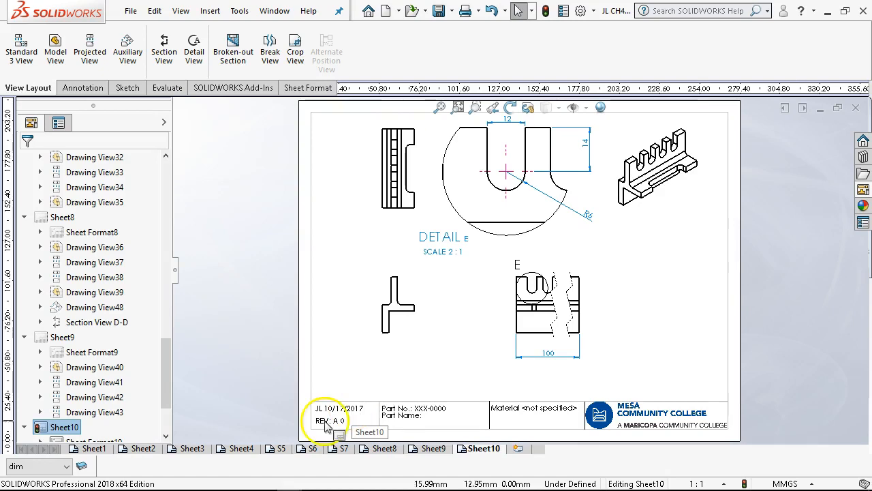
# Step: Switch to Sheet8 with the cylindrical part's section and auxiliary views
pyautogui.click(392, 451)
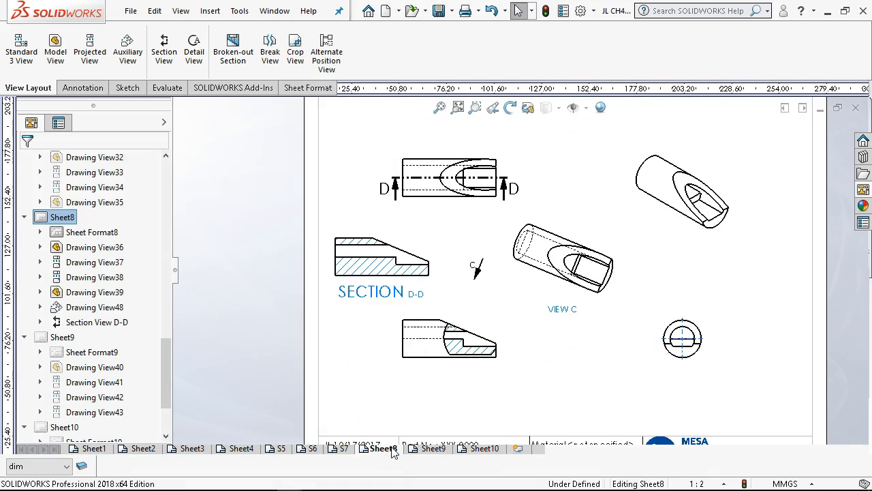
pyautogui.scroll(-1, 528, 285)
pyautogui.scroll(-1, 531, 273)
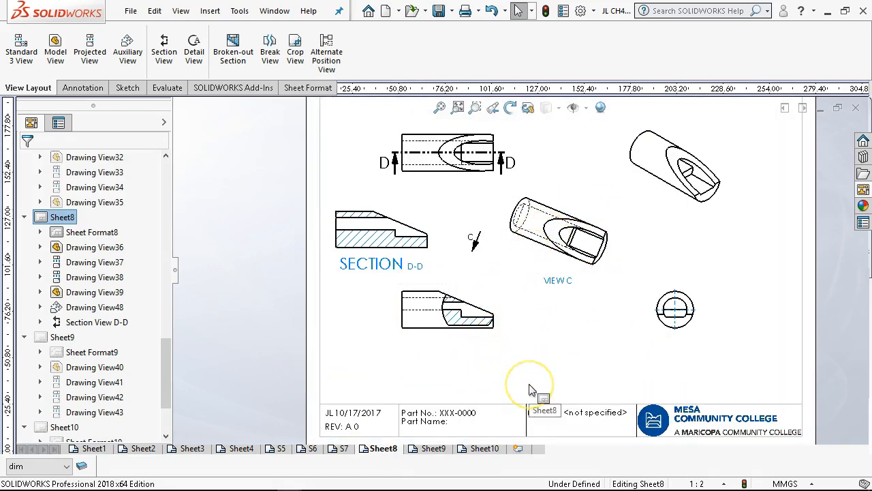
pyautogui.click(648, 191)
pyautogui.rightClick(647, 191)
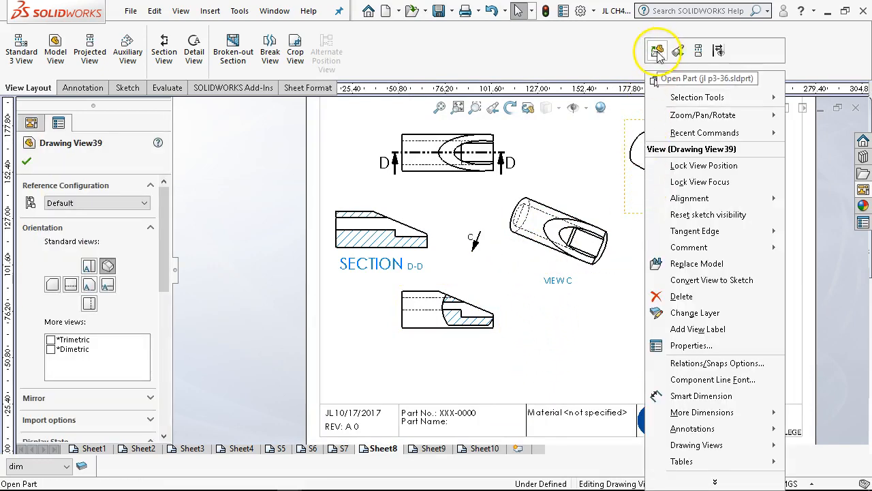
pyautogui.click(580, 315)
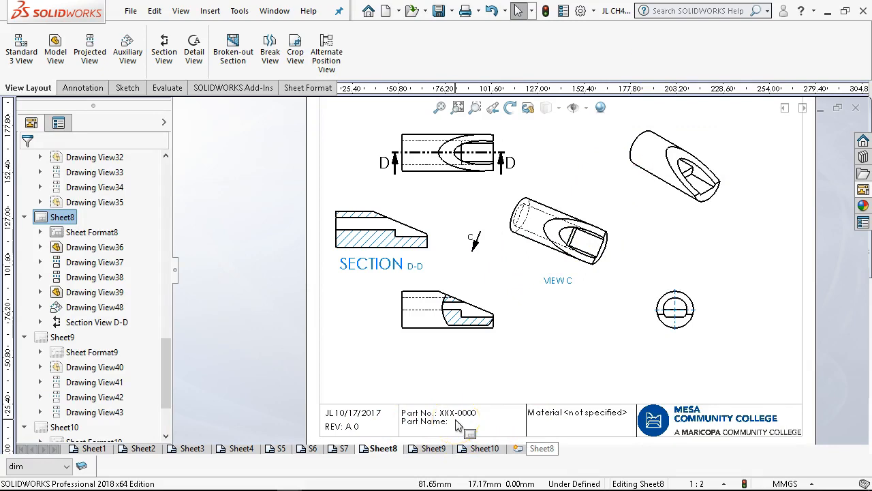
pyautogui.click(634, 189)
pyautogui.rightClick(633, 189)
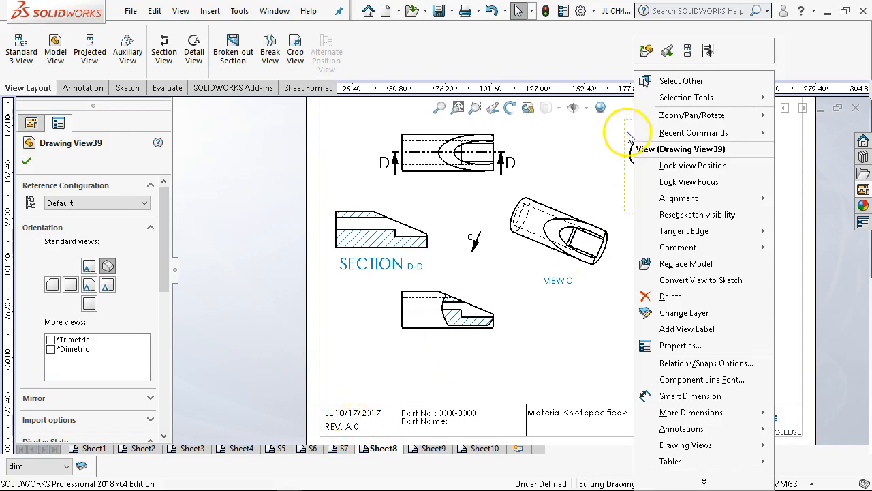
pyautogui.click(644, 51)
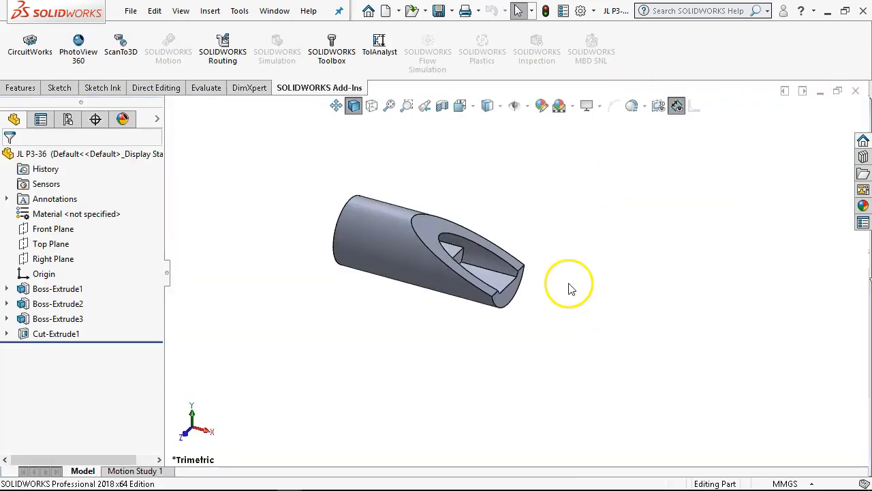
pyautogui.scroll(-2, 273, 214)
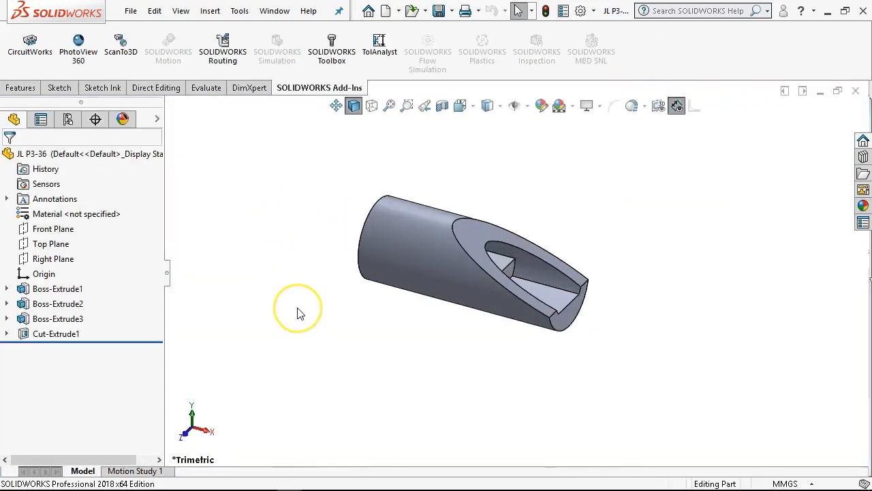
pyautogui.click(855, 91)
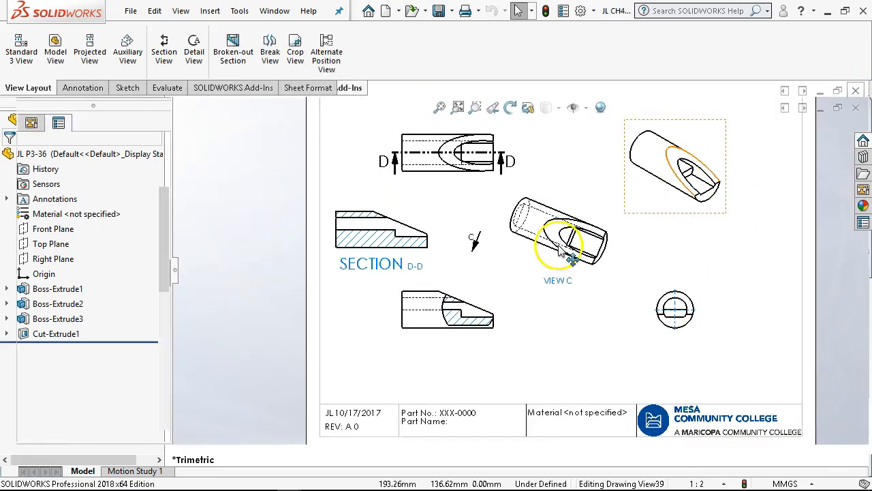
# Step: Open the part from its pictorial view on Sheet8 and display the part's custom properties
pyautogui.rightClick(653, 207)
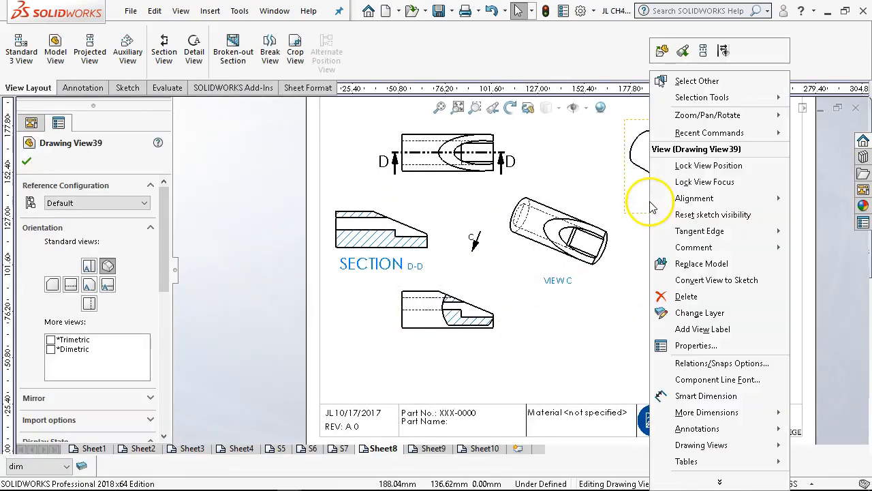
pyautogui.click(659, 60)
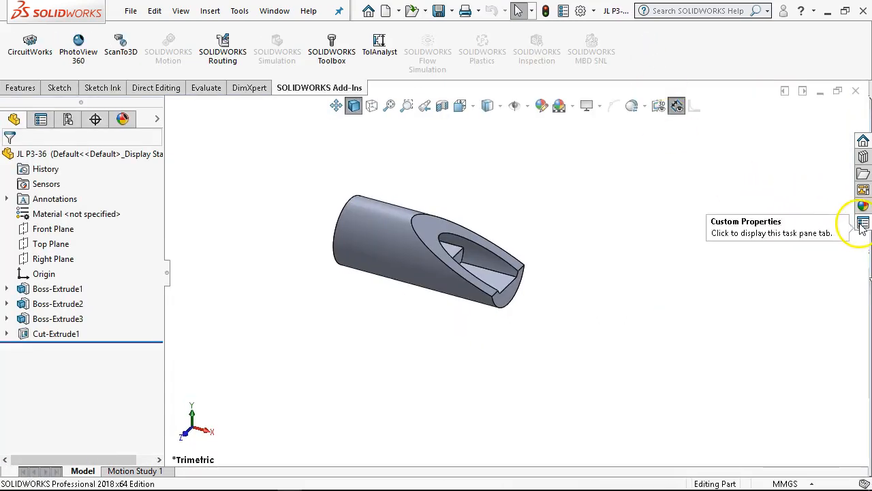
pyautogui.click(863, 223)
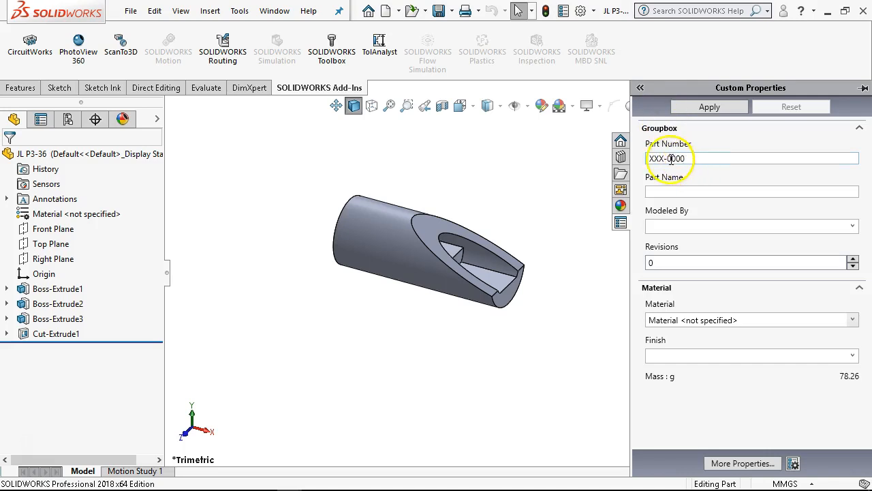
# Step: Set the part number to PRJ-0336 and the part name to Whistle in the custom properties
pyautogui.moveTo(686, 159); pyautogui.dragTo(626, 164)
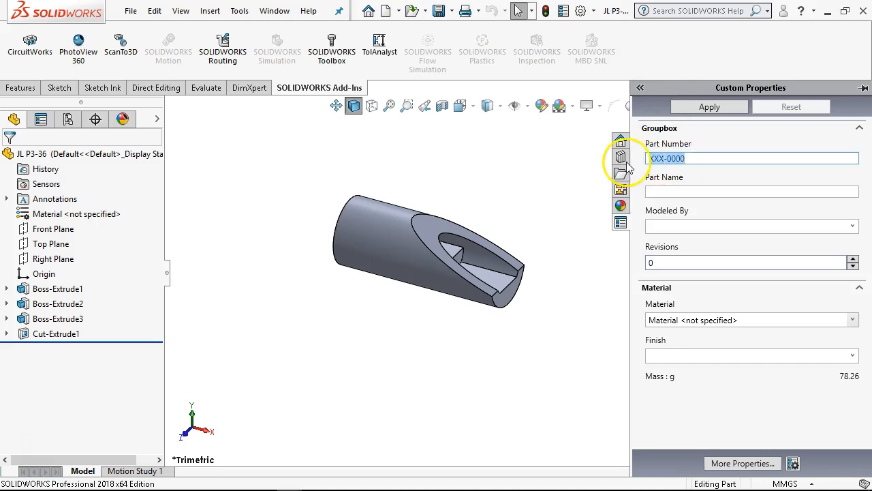
pyautogui.write('PRJ-0336')
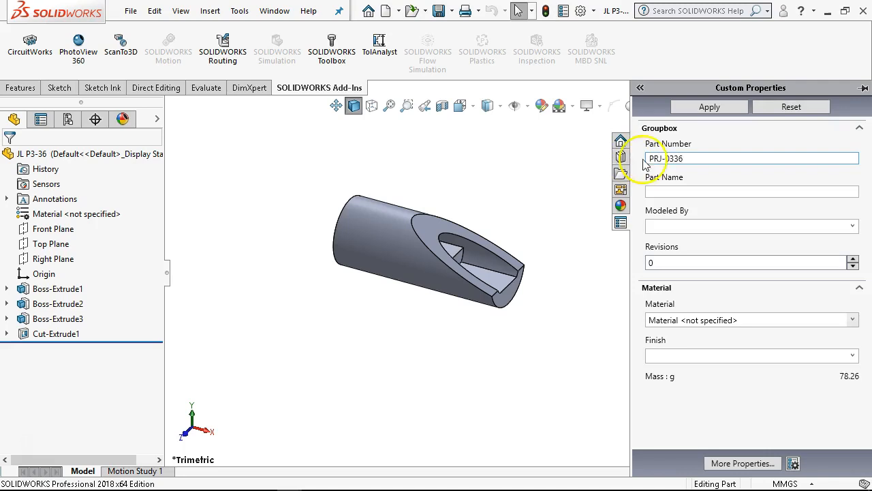
pyautogui.click(695, 190)
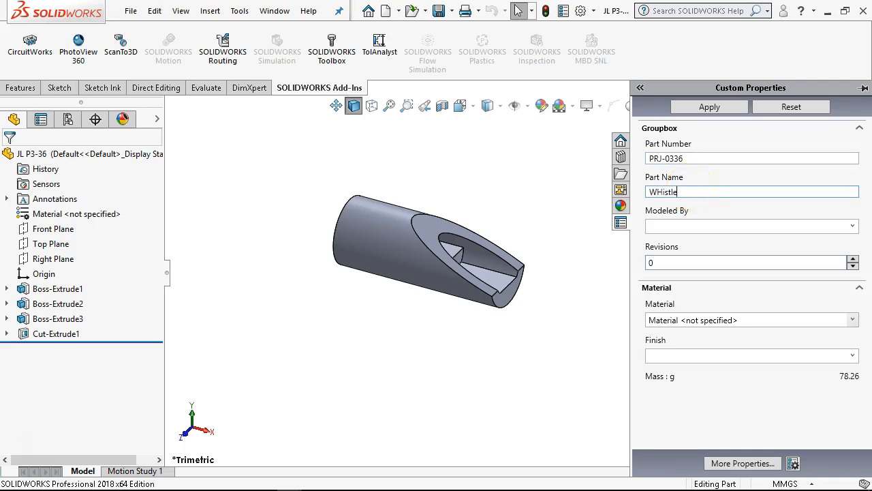
pyautogui.click(656, 193)
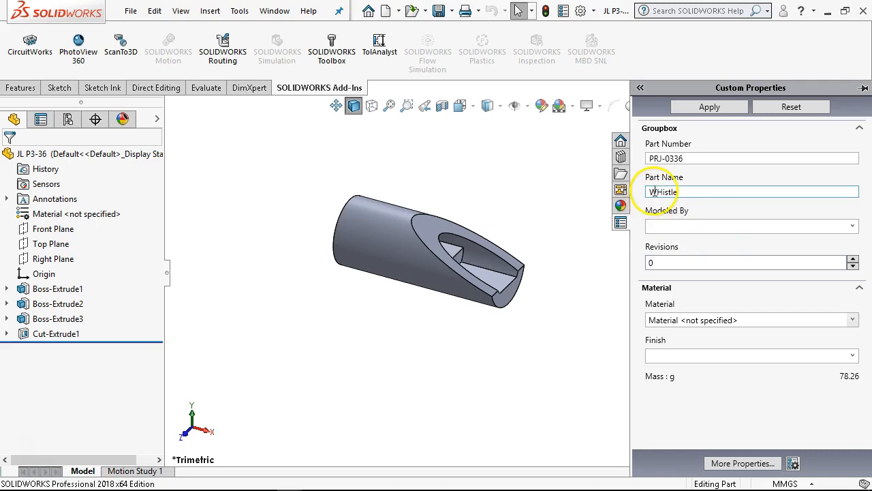
# Step: Fill in the modeler's initials, revision 1 and the CLR ANO finish in the whistle's custom properties
pyautogui.click(853, 225)
pyautogui.click(675, 241)
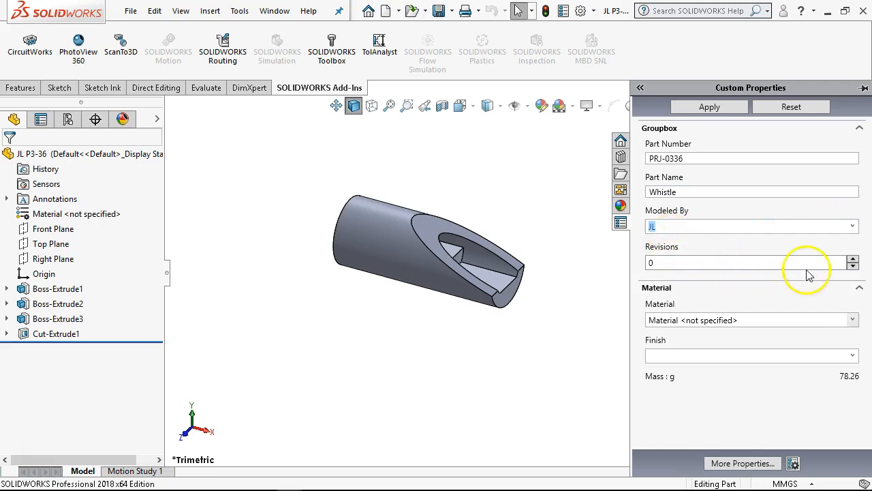
pyautogui.click(852, 259)
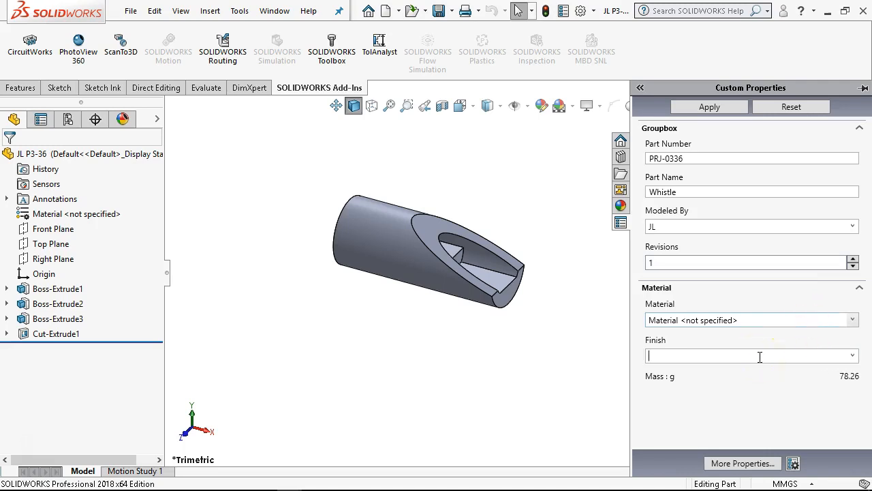
pyautogui.write('R')
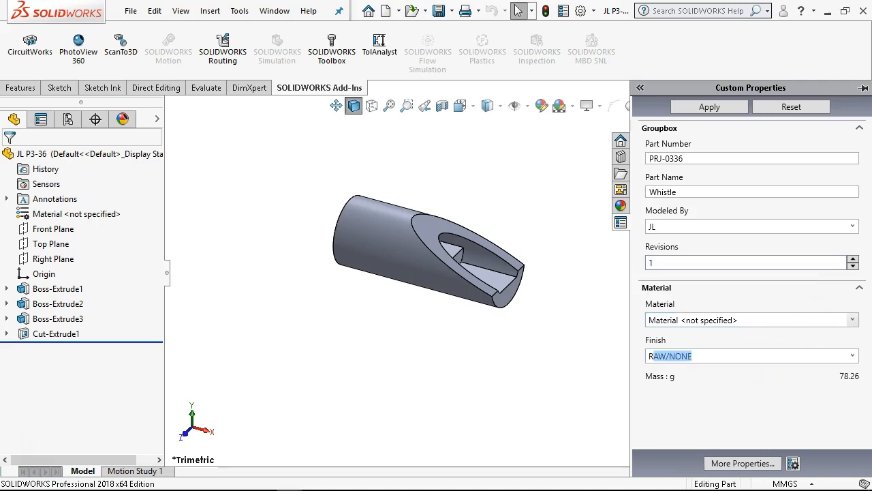
pyautogui.press('Delete')
pyautogui.write('CL')
# Step: Assign the 5052-H34 material to the whistle and save the changed custom properties
pyautogui.click(769, 321)
pyautogui.click(853, 320)
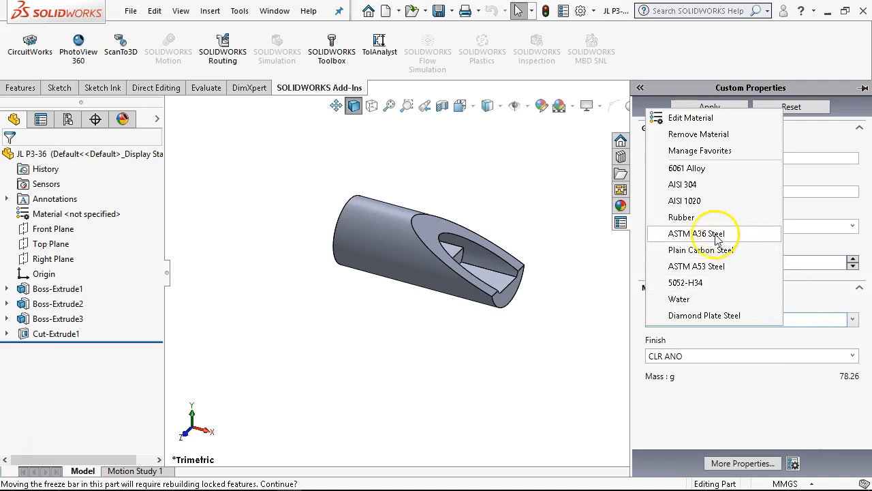
pyautogui.click(684, 282)
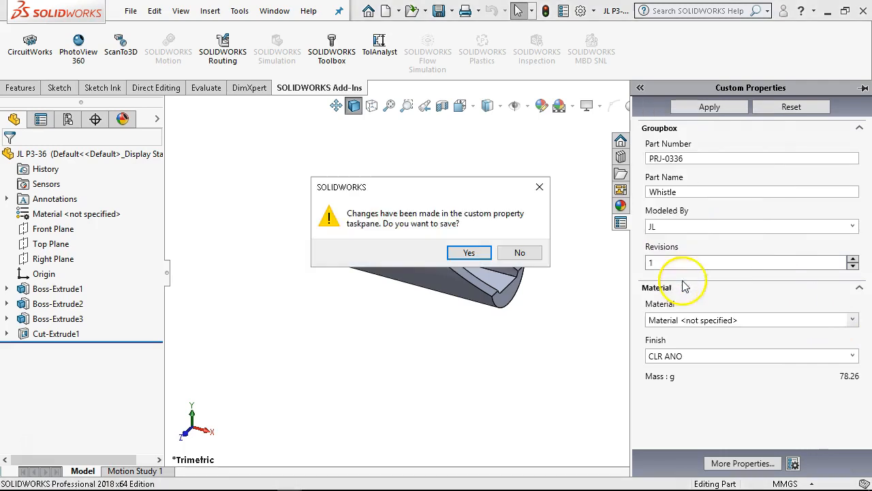
pyautogui.click(469, 254)
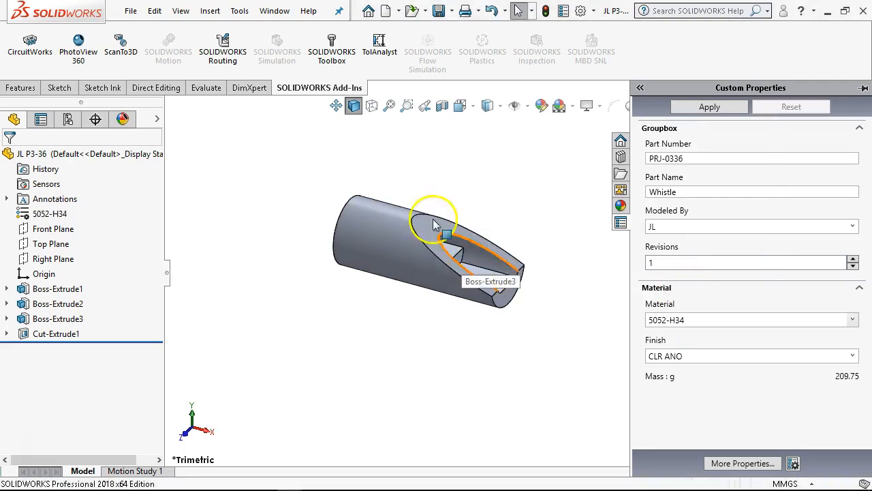
pyautogui.click(50, 215)
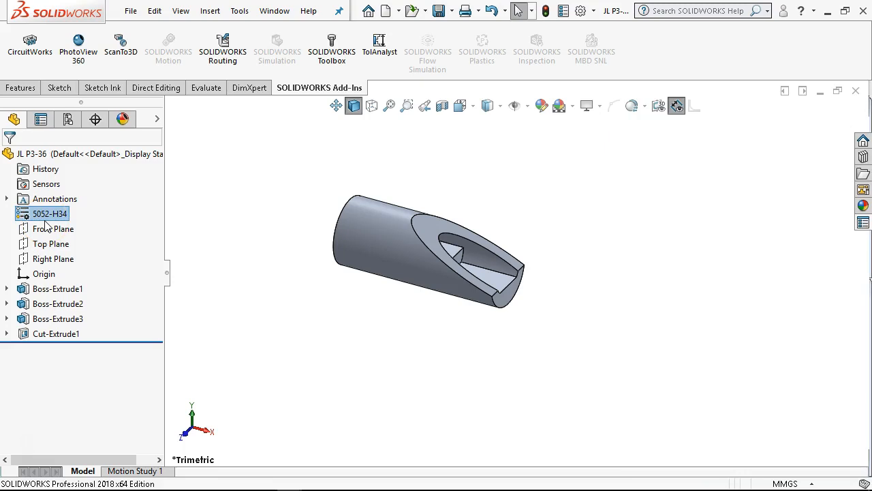
# Step: Return to Sheet8 of the drawing and rebuild it to refresh the title block
pyautogui.click(673, 298)
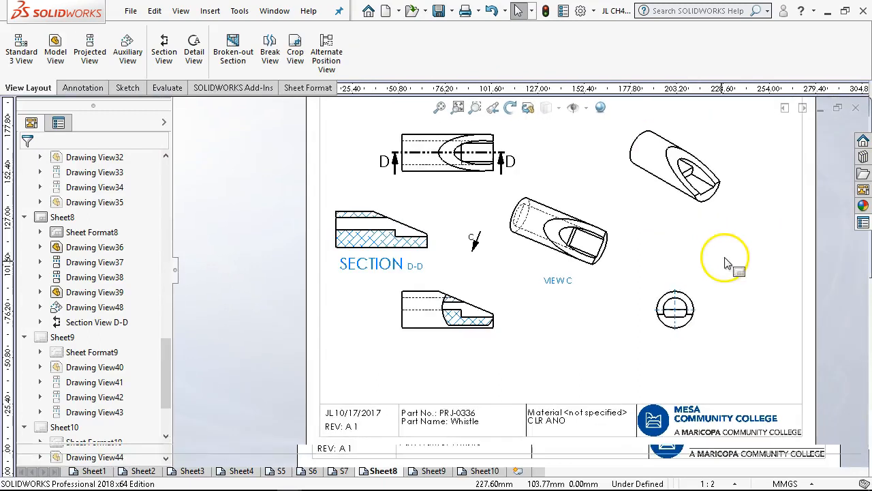
pyautogui.scroll(-5, 510, 418)
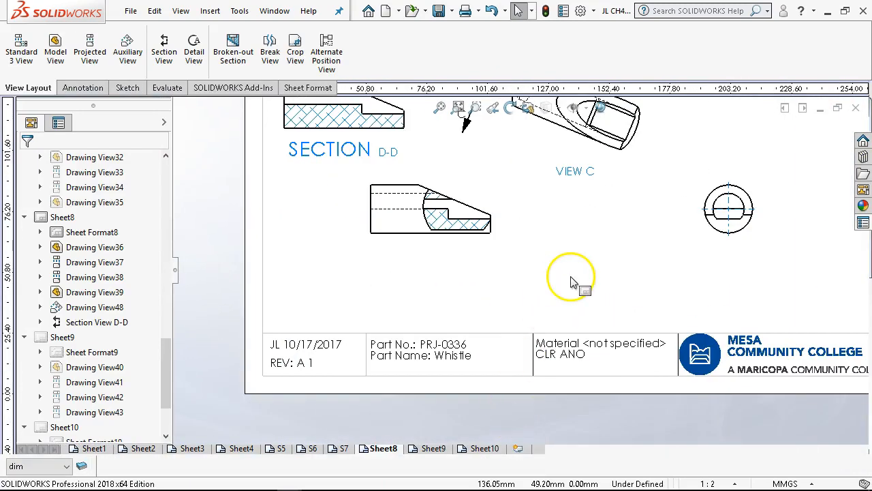
pyautogui.hotkey('ctrl', 'b')
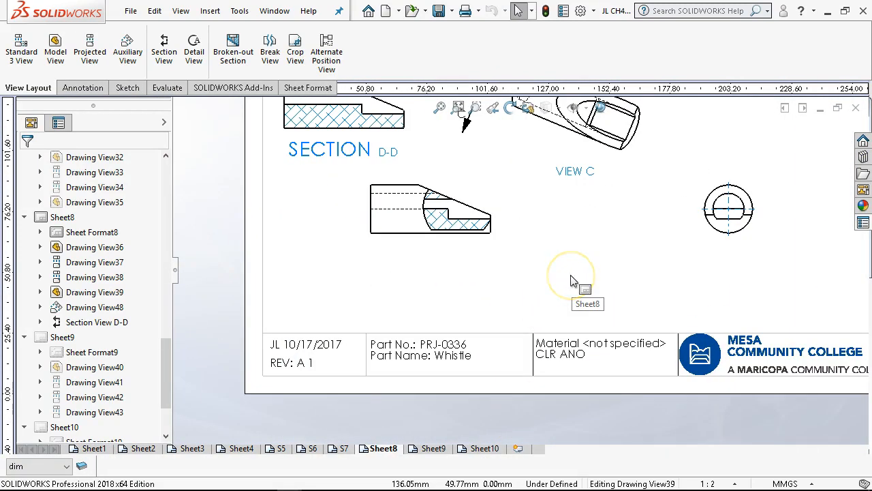
pyautogui.scroll(2, 571, 281)
pyautogui.scroll(-1, 571, 280)
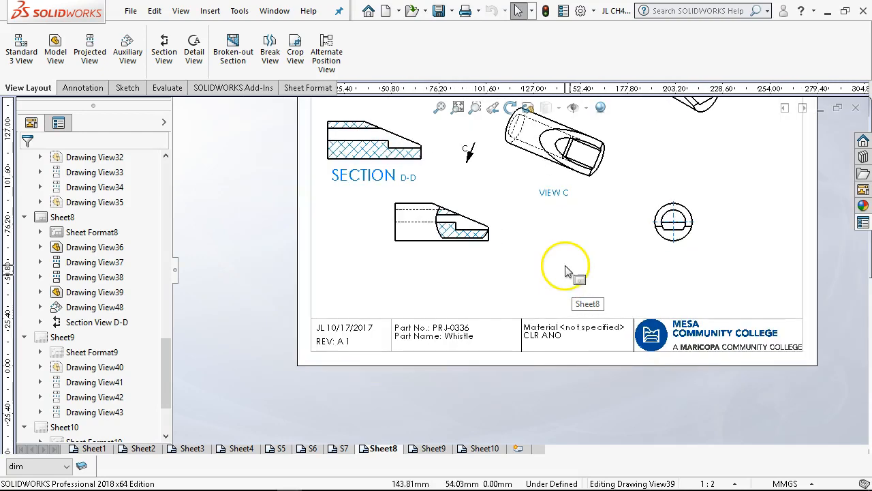
pyautogui.scroll(1, 534, 188)
pyautogui.scroll(-1, 535, 188)
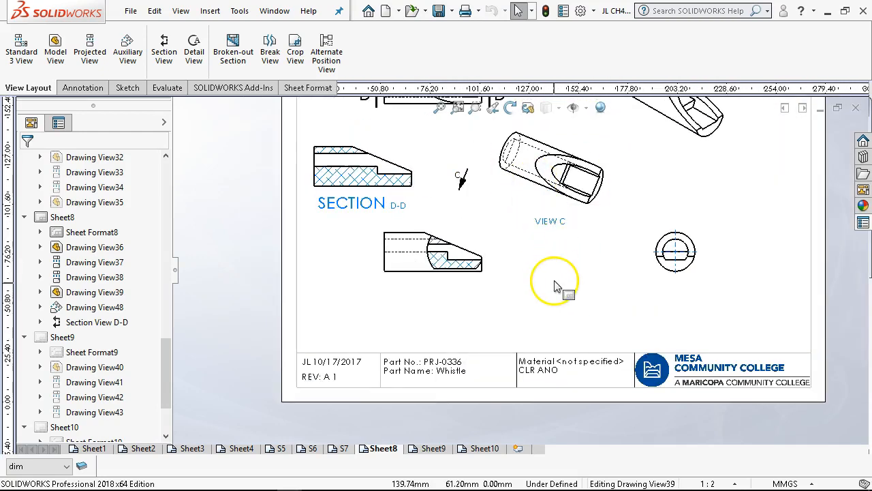
pyautogui.scroll(-1, 556, 314)
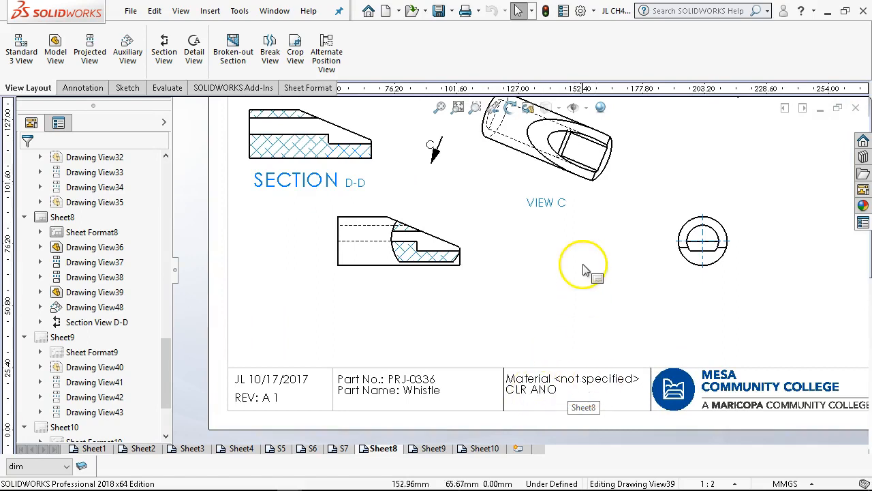
# Step: Open the whistle part from View C and review its custom and configuration-specific file properties
pyautogui.rightClick(609, 190)
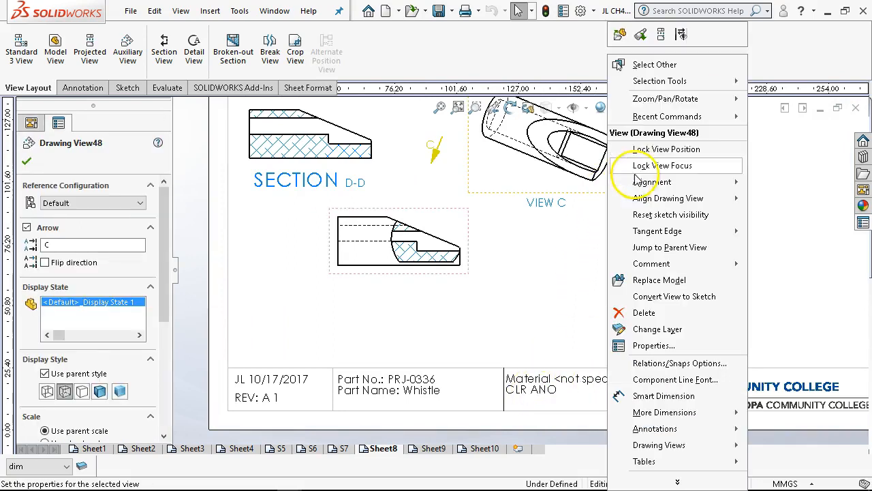
pyautogui.click(619, 34)
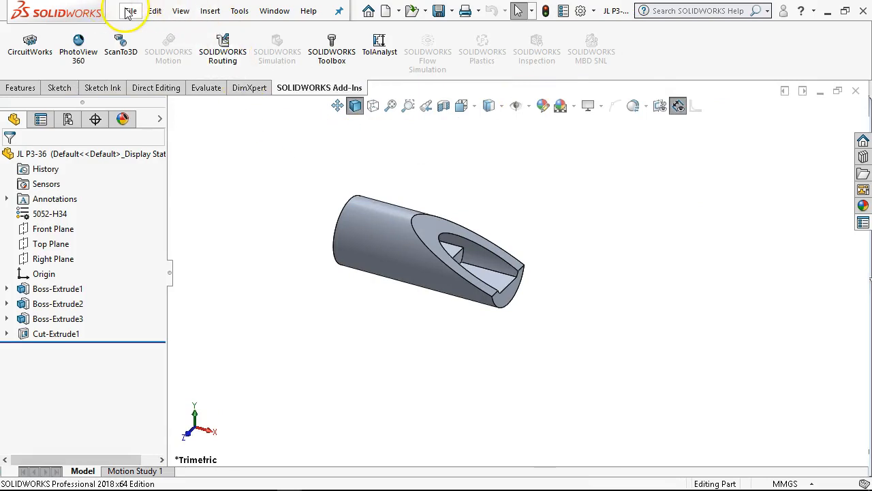
pyautogui.click(130, 11)
pyautogui.click(170, 368)
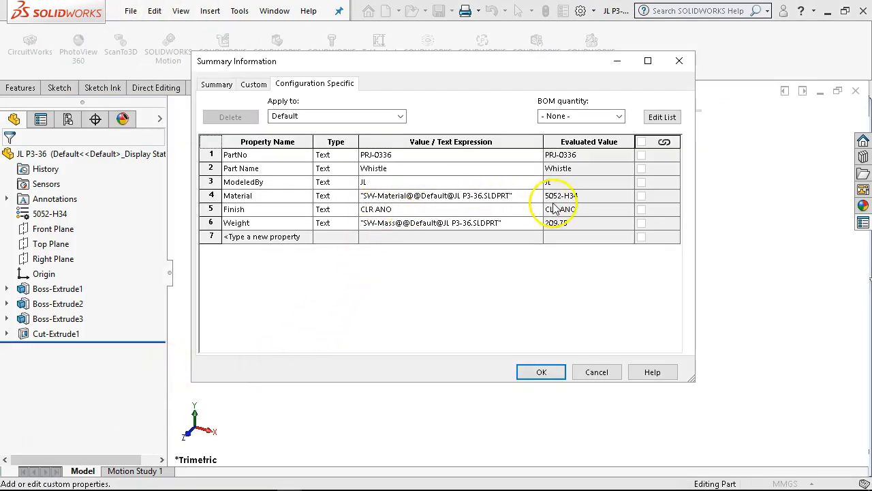
pyautogui.click(247, 86)
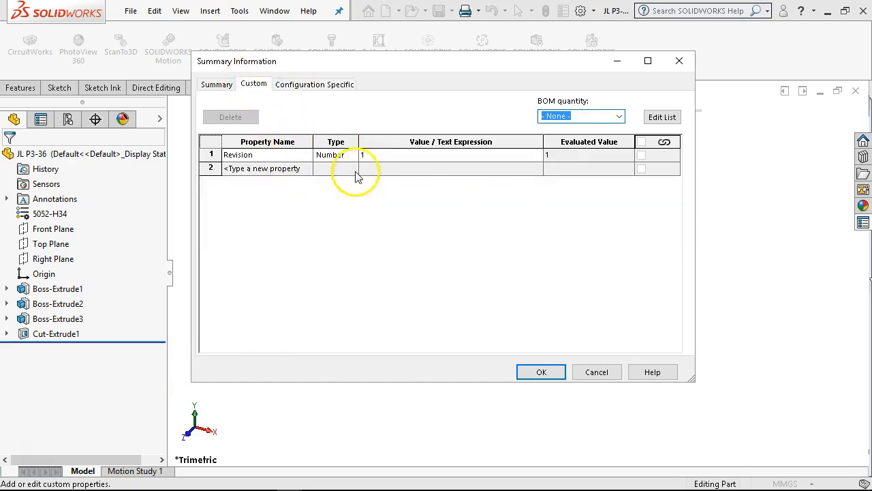
pyautogui.click(327, 86)
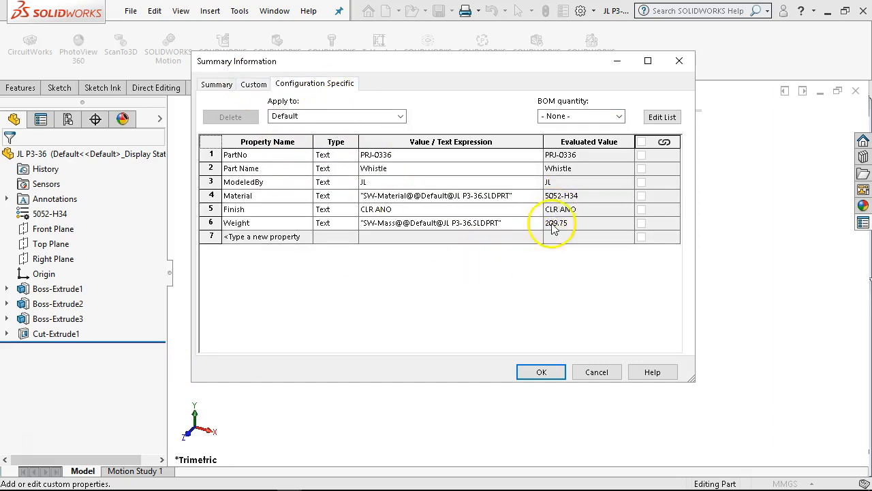
pyautogui.click(542, 373)
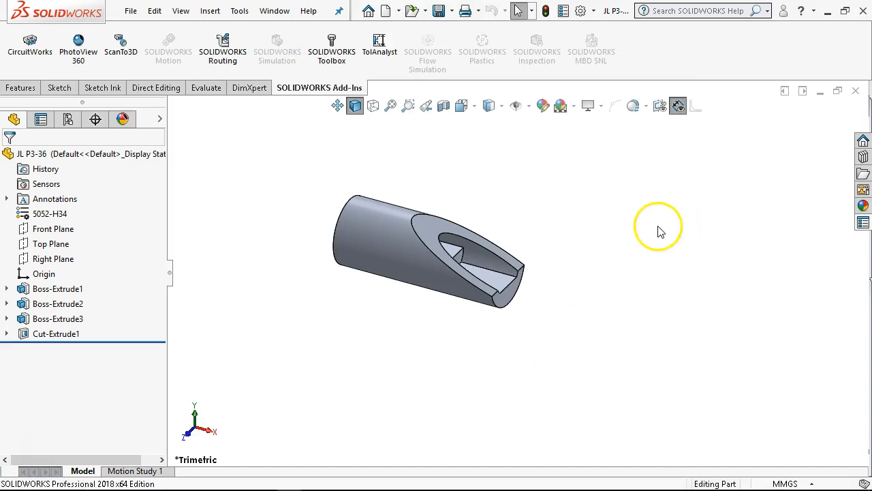
# Step: Close the whistle part and save the drawing, updating the views on inactive sheets
pyautogui.click(856, 91)
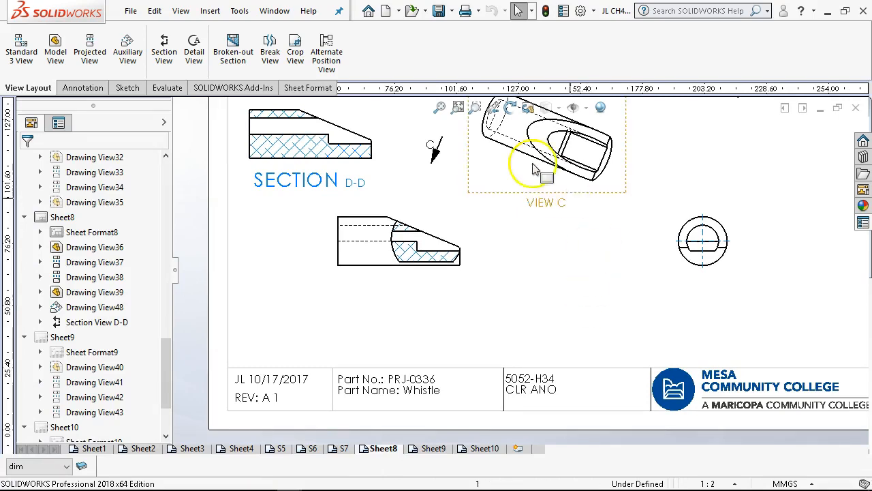
pyautogui.click(439, 107)
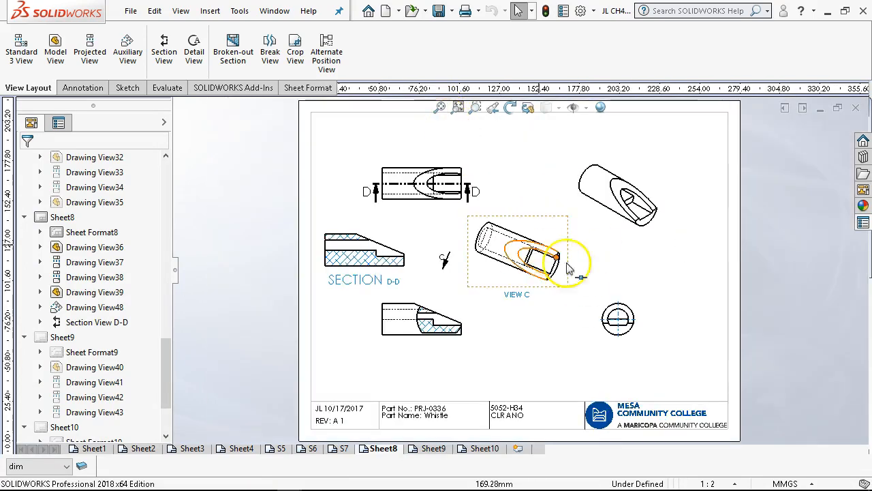
pyautogui.click(709, 281)
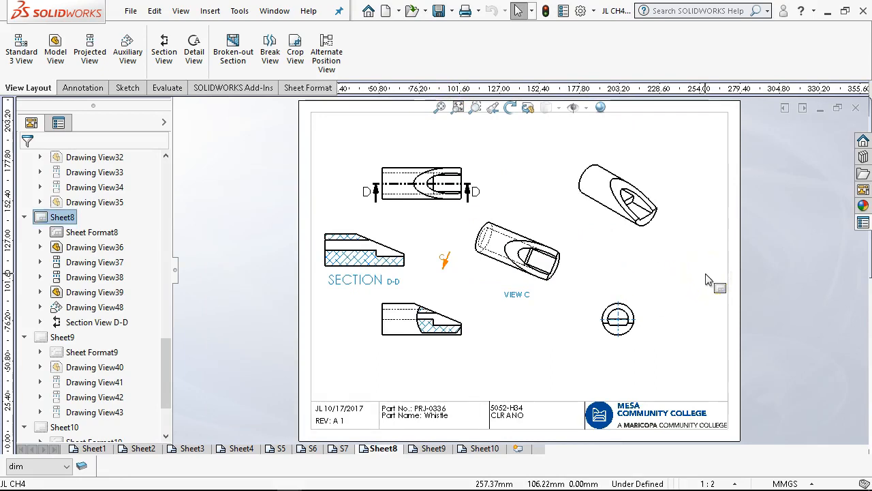
pyautogui.hotkey('ctrl', 's')
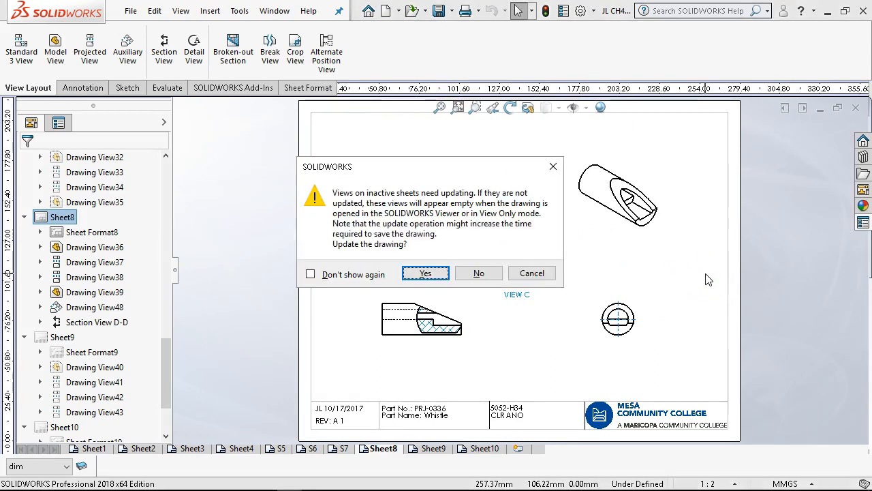
pyautogui.click(423, 274)
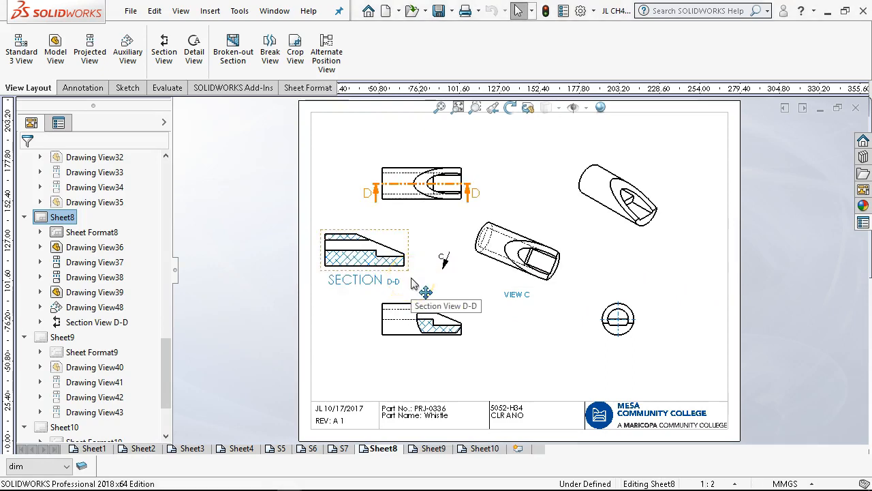
pyautogui.click(334, 354)
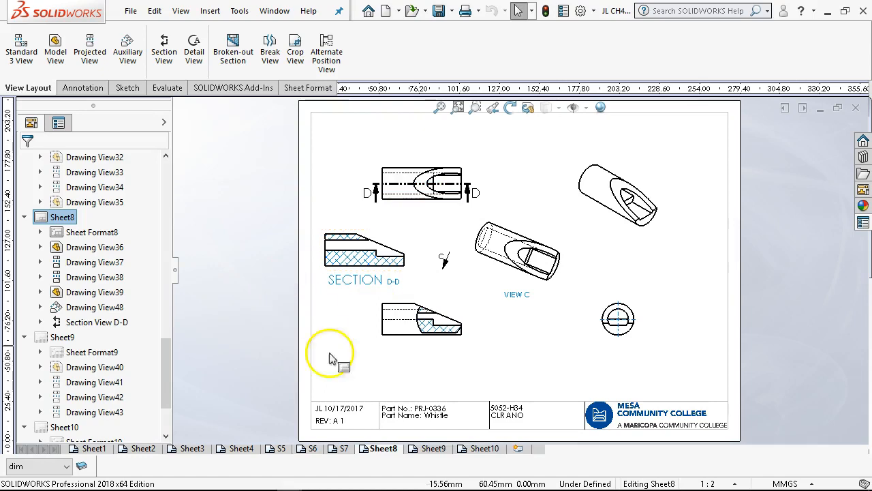
pyautogui.click(443, 426)
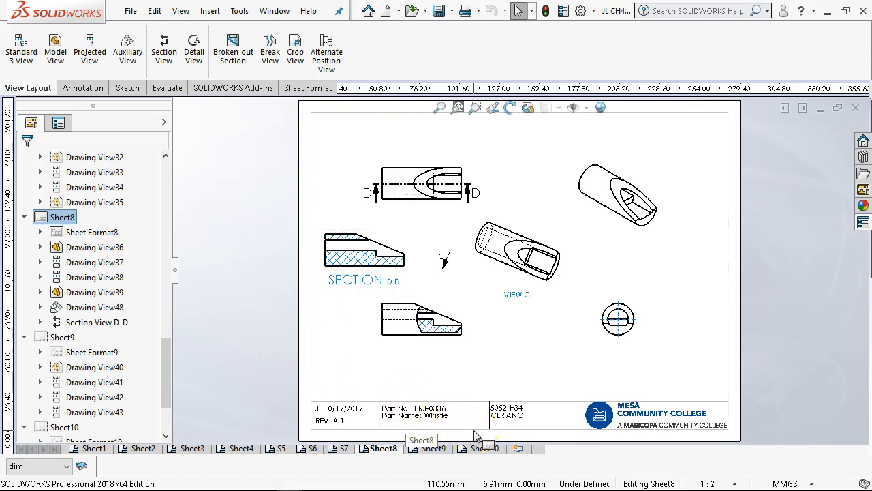
pyautogui.click(559, 253)
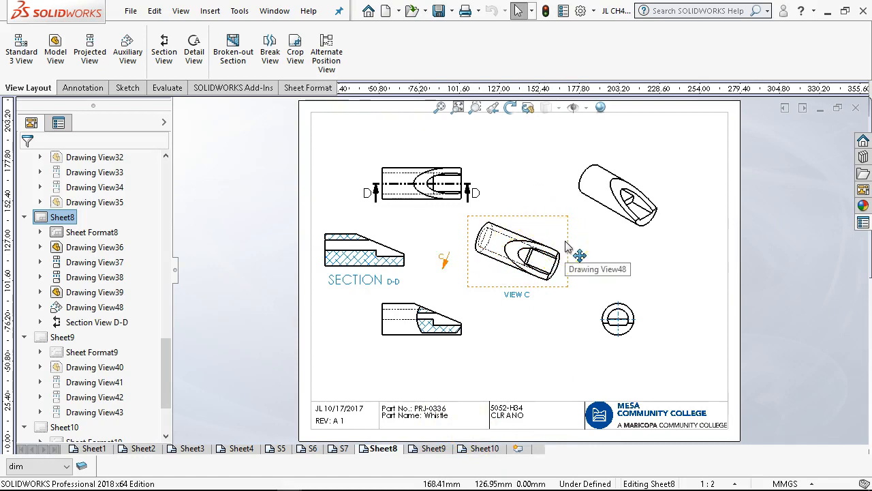
pyautogui.click(863, 225)
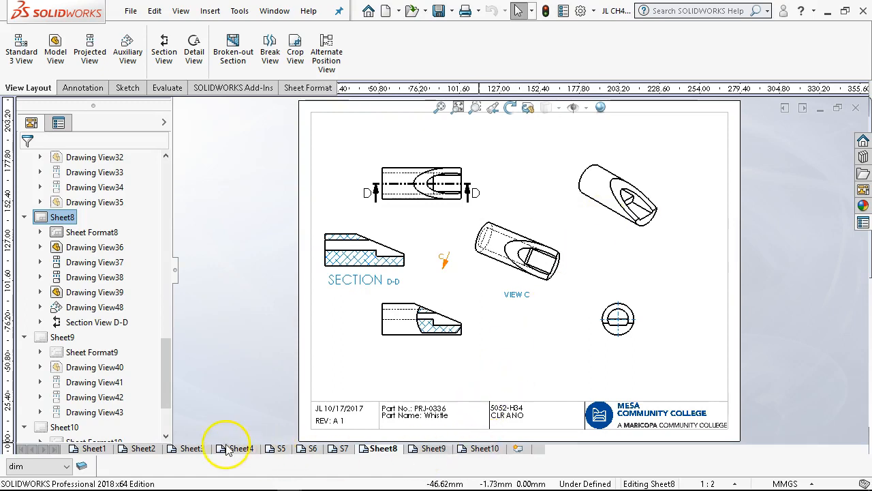
# Step: Switch to Sheet9 and open the part from its pictorial view
pyautogui.click(344, 453)
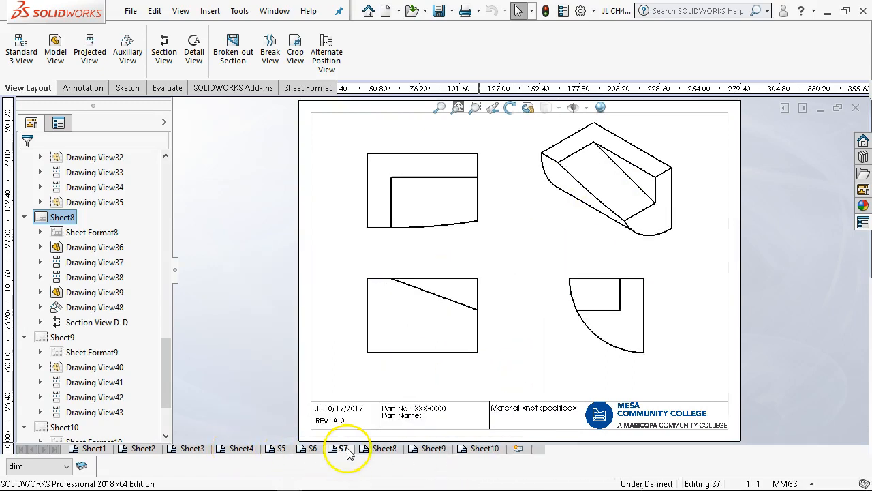
pyautogui.click(423, 451)
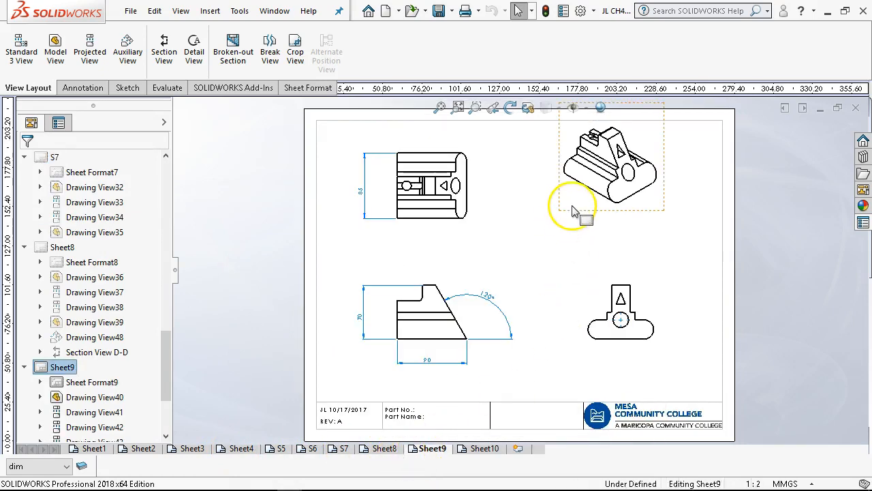
pyautogui.rightClick(566, 185)
pyautogui.click(580, 33)
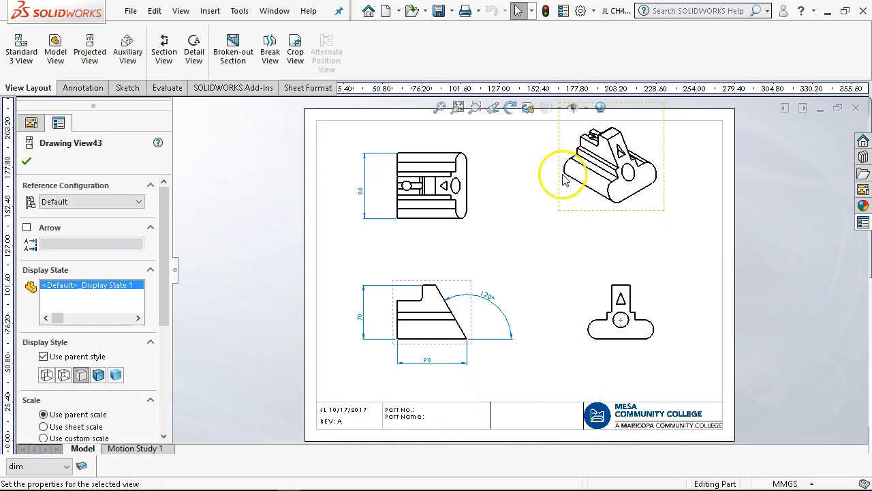
# Step: Check the documents that are open and close the JL CH4 drawing
pyautogui.click(276, 12)
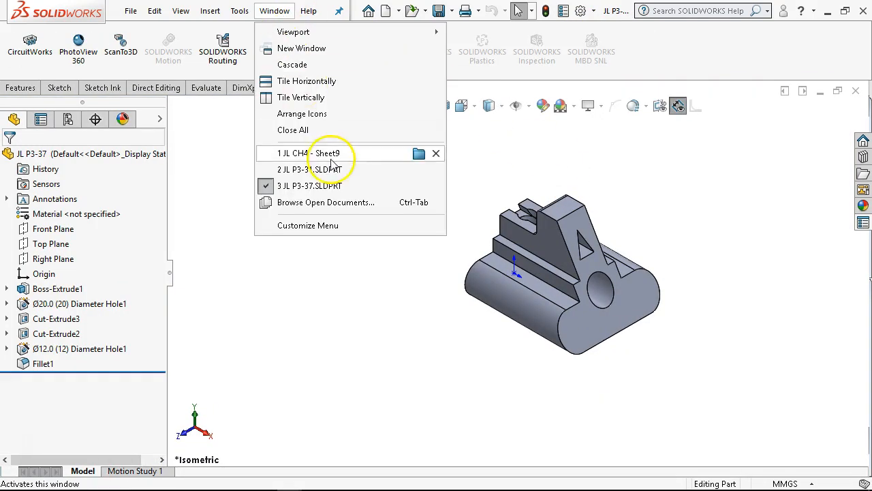
pyautogui.moveTo(333, 161)
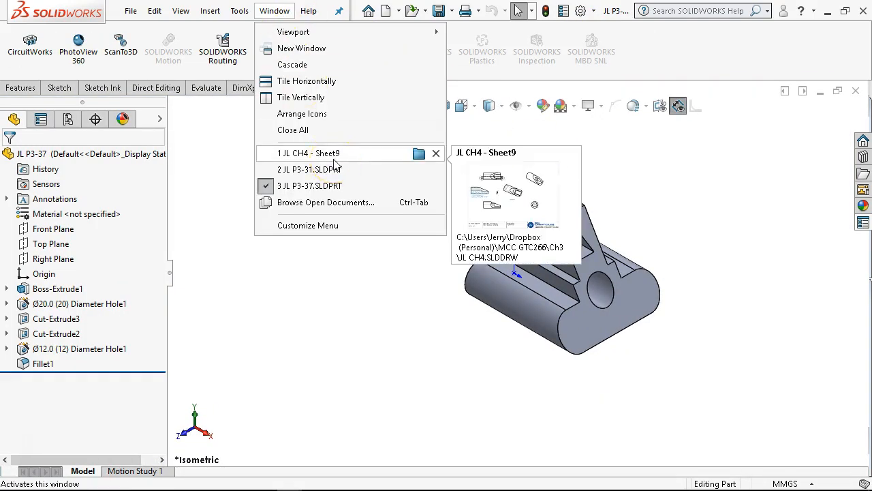
pyautogui.click(421, 155)
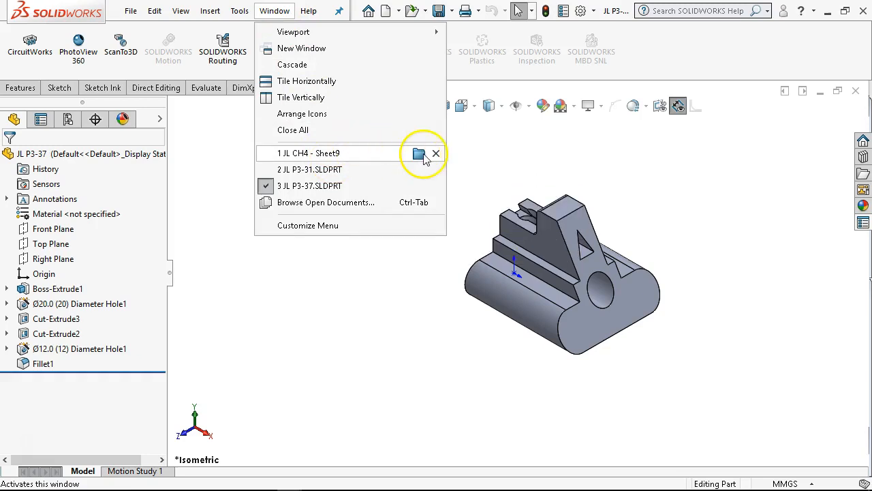
pyautogui.click(435, 155)
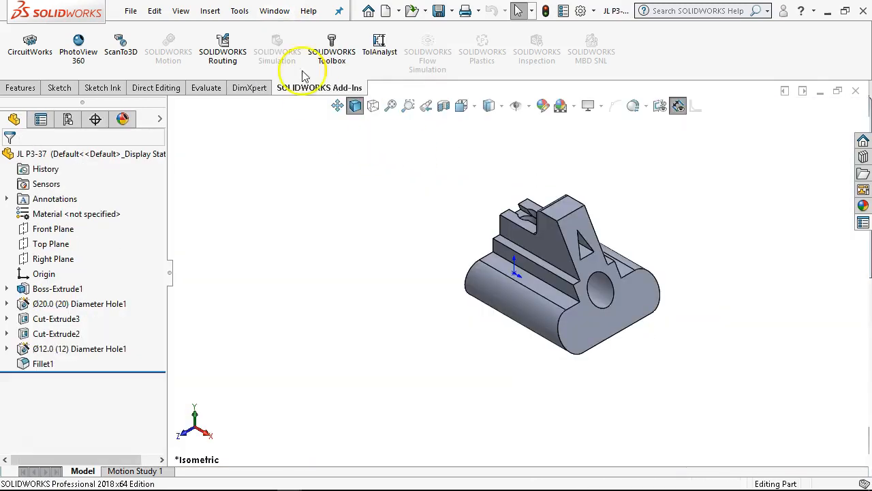
# Step: Close the JL P3-31 part from the list of open documents, keeping JL P3-37 active
pyautogui.click(286, 11)
pyautogui.moveTo(342, 156)
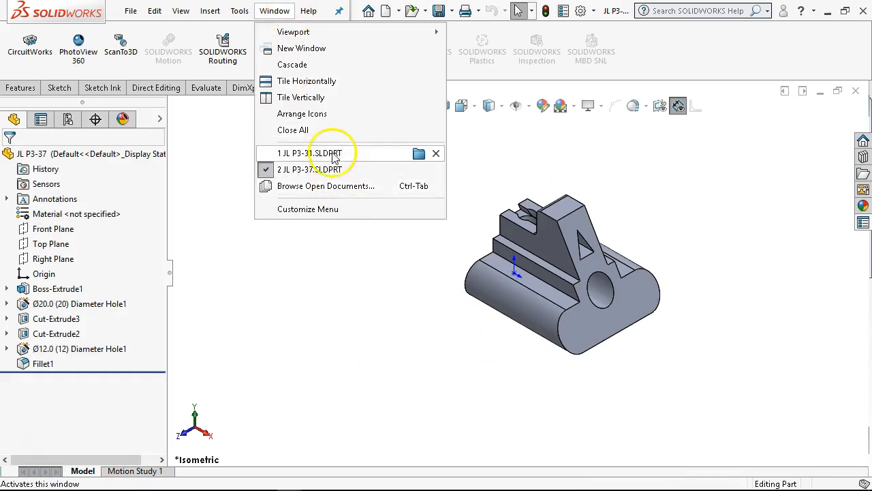
pyautogui.click(436, 155)
pyautogui.scroll(-2, 670, 316)
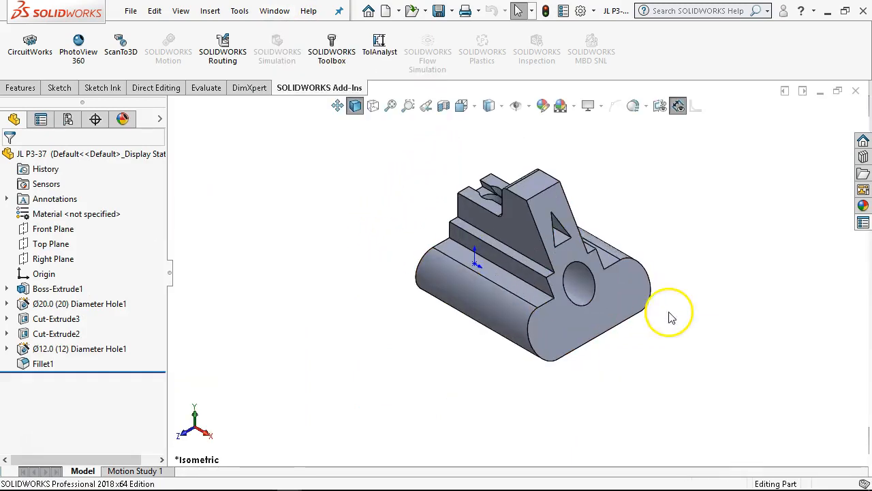
pyautogui.scroll(-1, 494, 158)
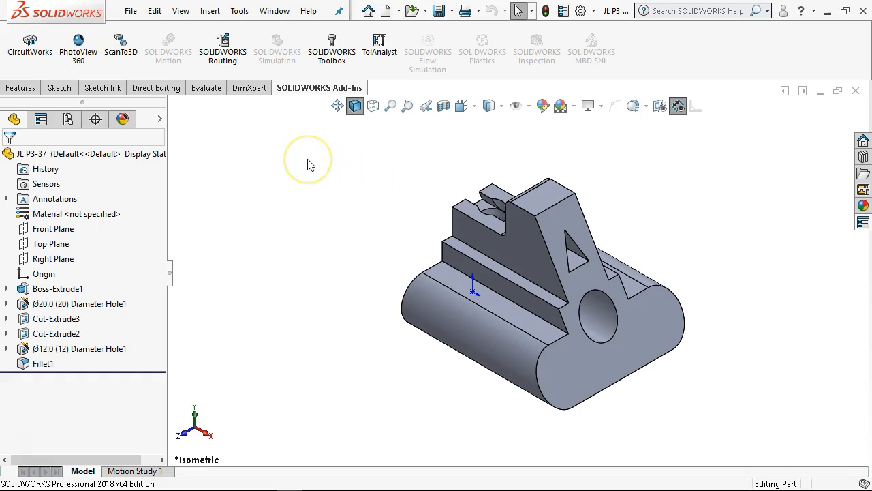
# Step: Show the DimXpert tools and check the TolAnalyst entry among the available add-ins without changing any
pyautogui.click(239, 91)
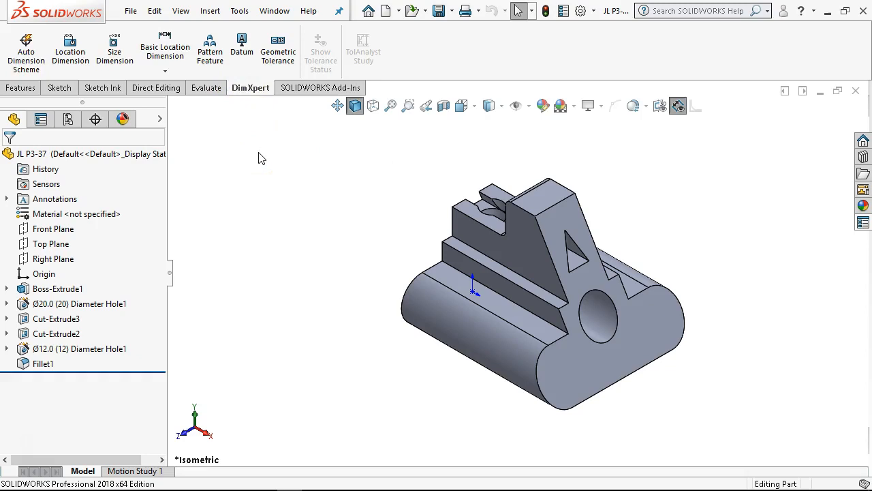
pyautogui.click(595, 12)
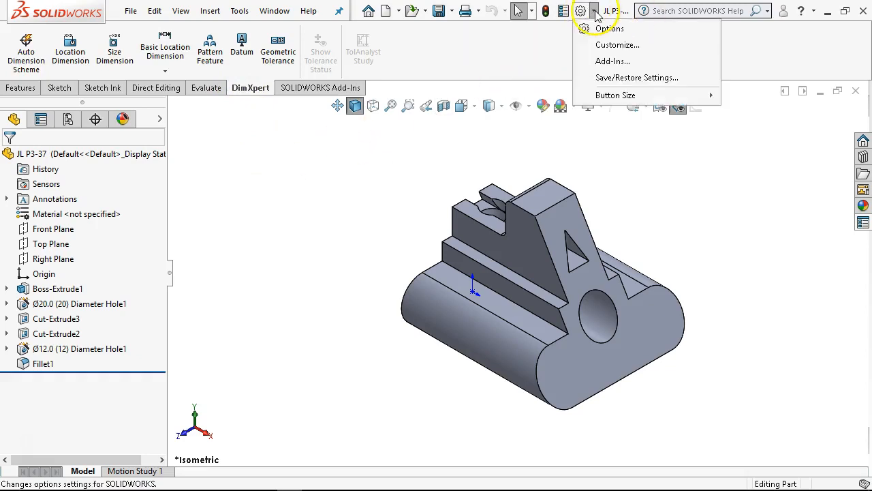
pyautogui.click(604, 61)
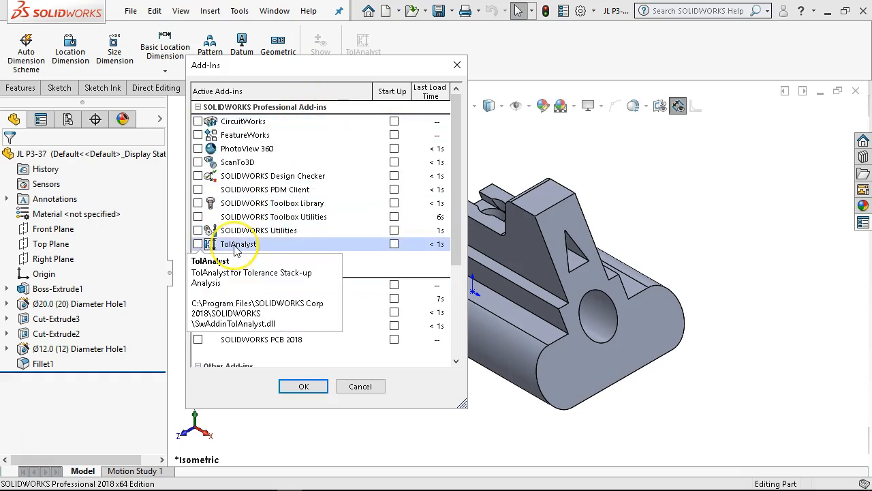
pyautogui.click(356, 386)
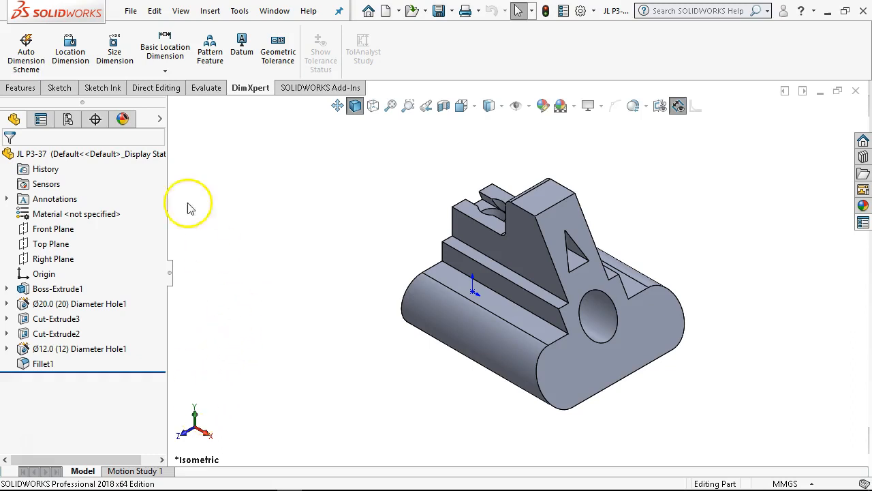
pyautogui.click(75, 61)
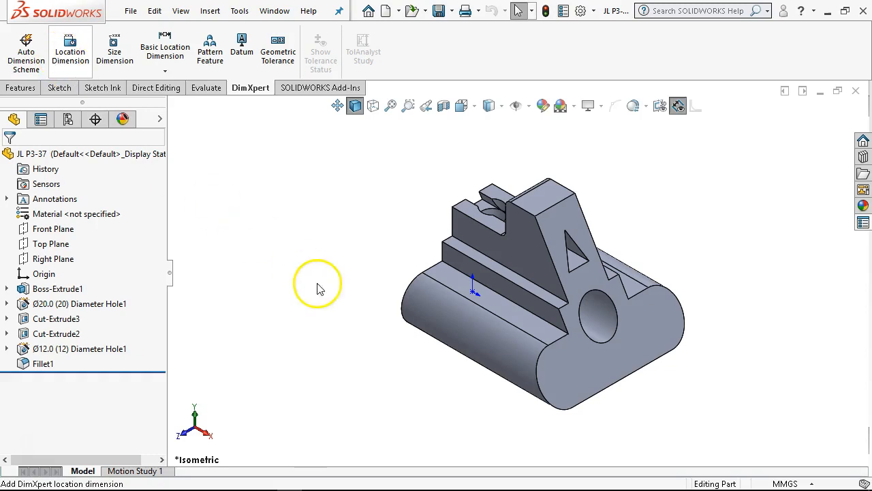
pyautogui.moveTo(318, 289); pyautogui.dragTo(385, 218, button='middle')
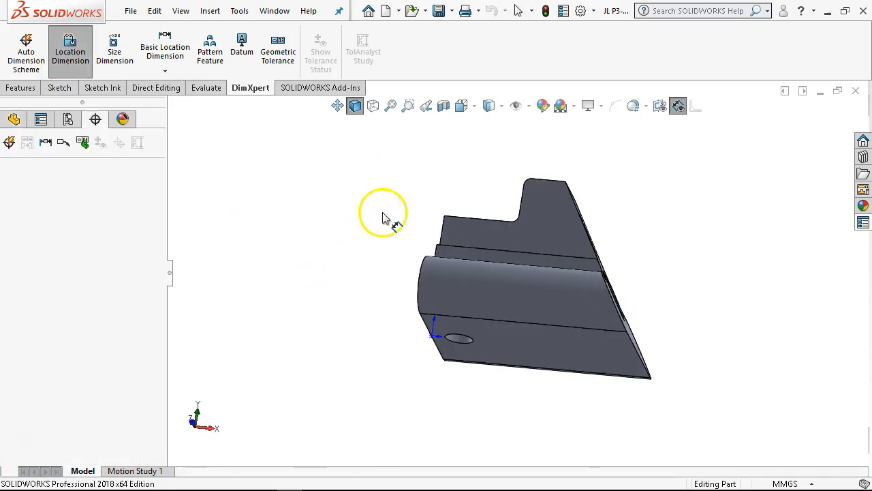
pyautogui.moveTo(496, 330); pyautogui.dragTo(562, 324, button='middle')
pyautogui.click(561, 319)
pyautogui.moveTo(591, 395); pyautogui.dragTo(603, 432, button='middle')
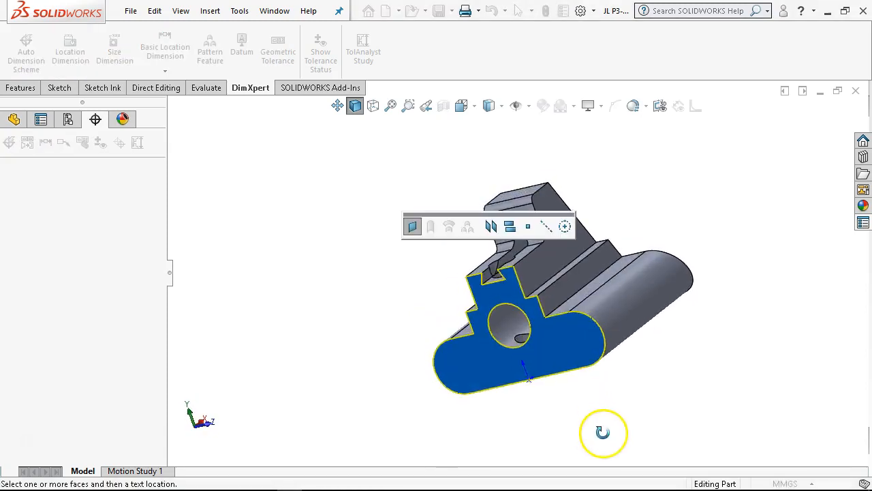
pyautogui.click(509, 304)
pyautogui.click(413, 226)
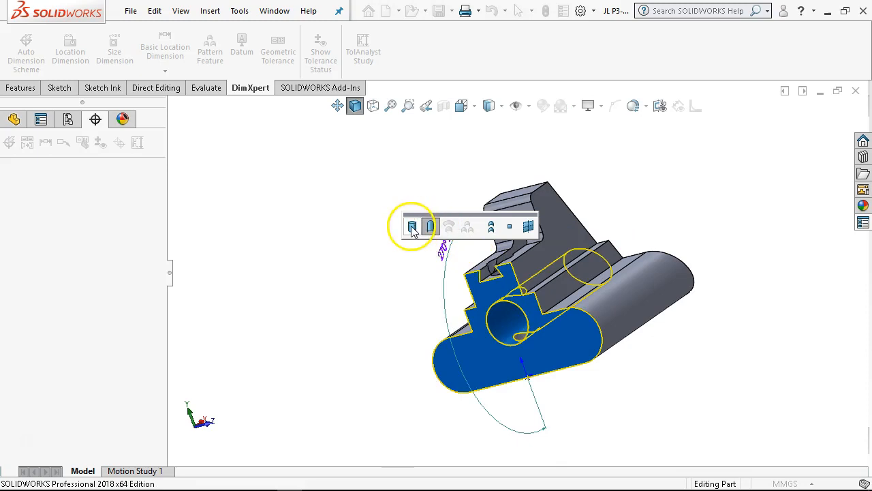
pyautogui.moveTo(429, 304); pyautogui.dragTo(468, 327, button='middle')
pyautogui.scroll(-3, 494, 324)
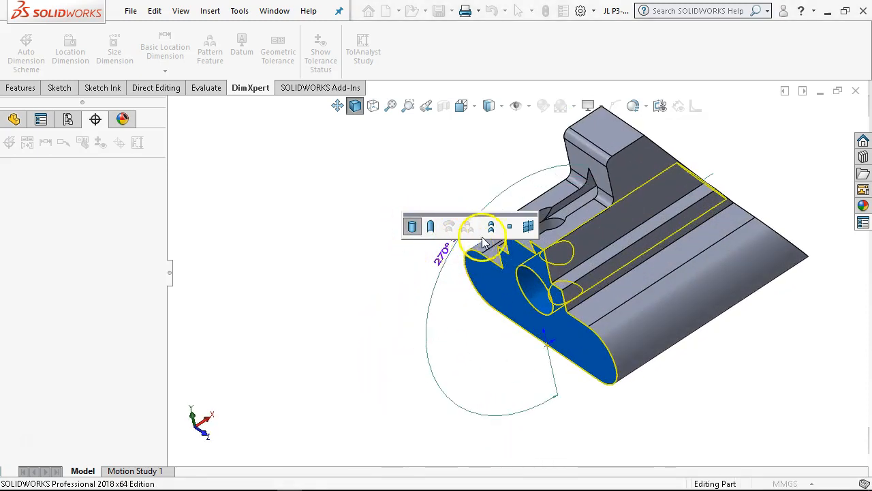
pyautogui.press('Escape')
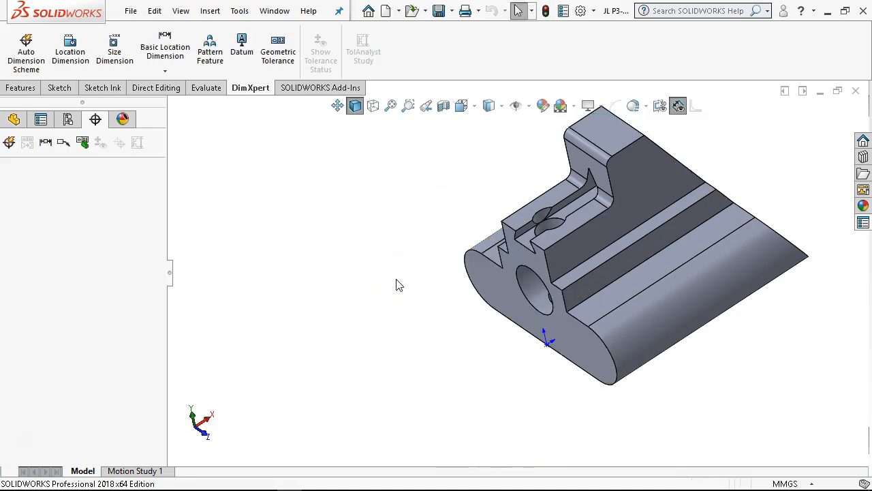
# Step: Add a DimXpert location dimension from the flat bottom face to the large bore, treated as a cylinder, and place it beside the end face
pyautogui.moveTo(477, 306); pyautogui.dragTo(450, 156, button='middle')
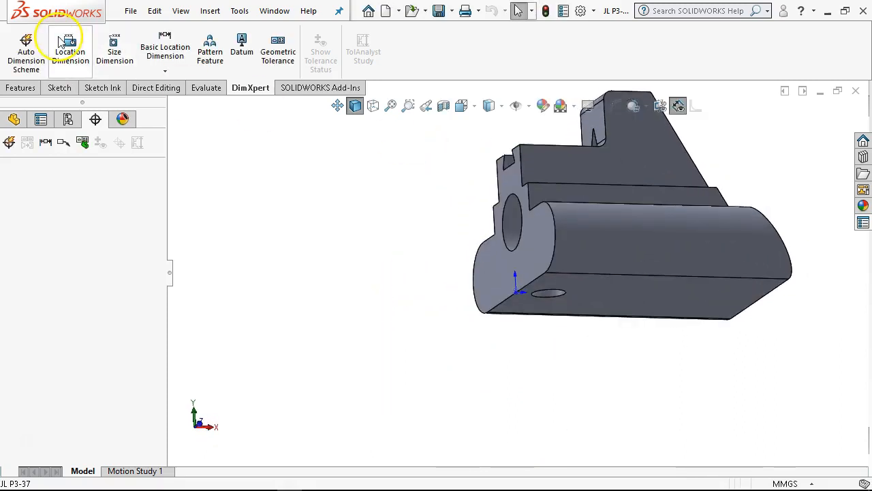
pyautogui.click(70, 49)
pyautogui.click(595, 289)
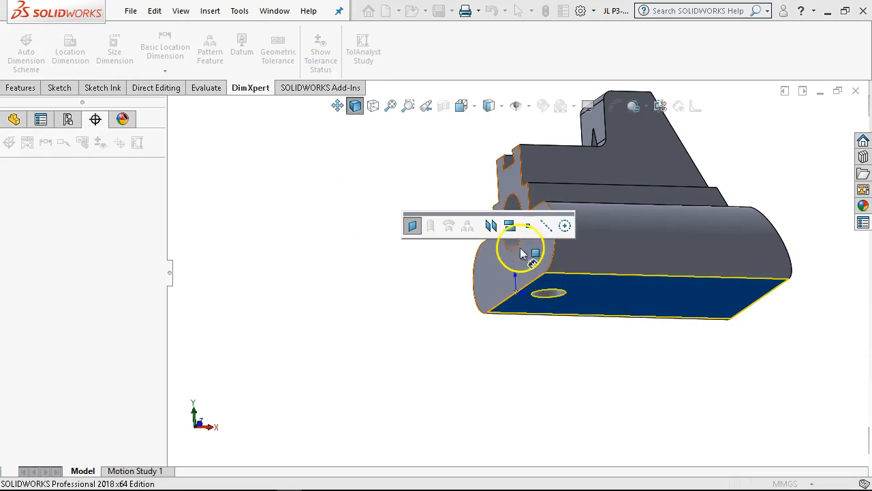
pyautogui.moveTo(516, 225); pyautogui.dragTo(542, 307, button='middle')
pyautogui.click(545, 266)
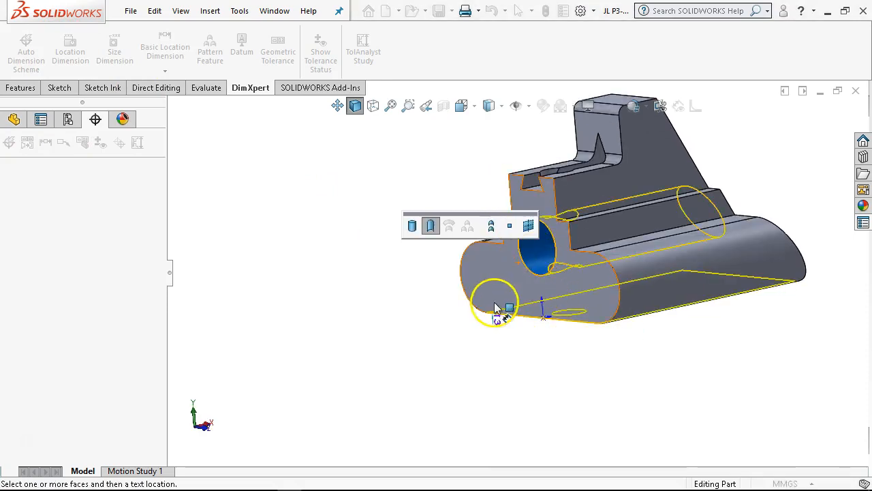
pyautogui.click(412, 225)
pyautogui.click(427, 303)
pyautogui.click(416, 276)
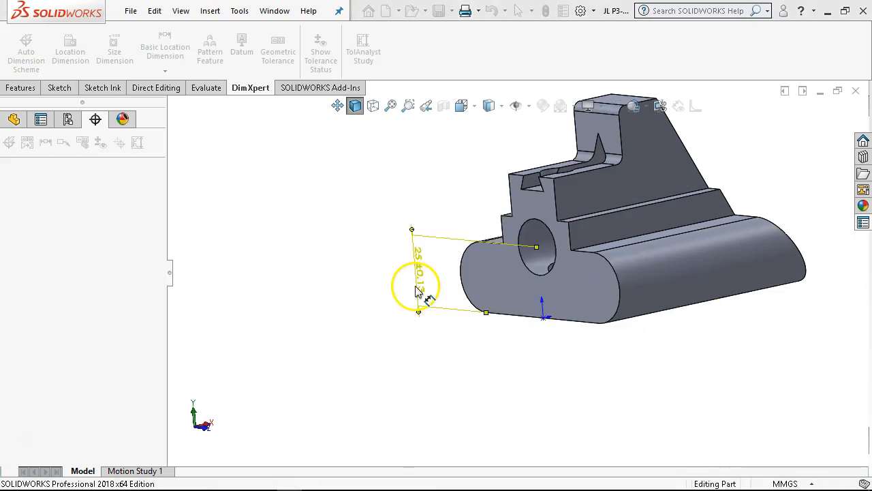
pyautogui.scroll(-5, 417, 266)
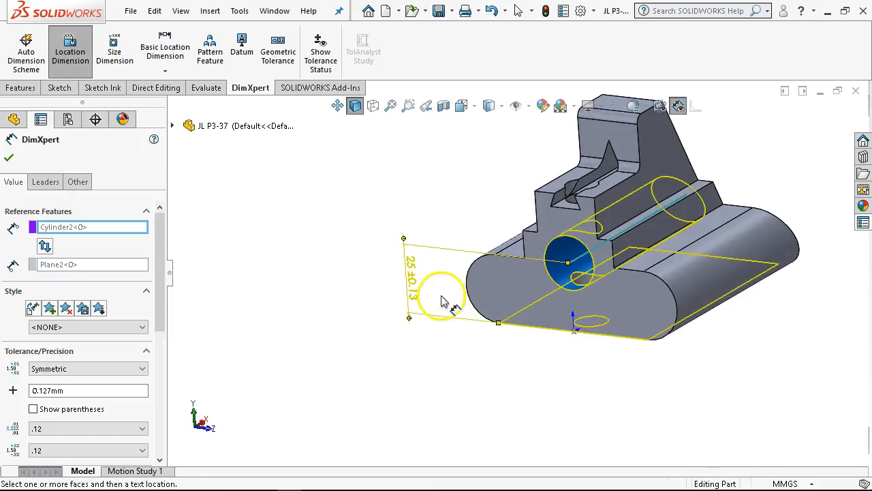
pyautogui.rightClick(449, 278)
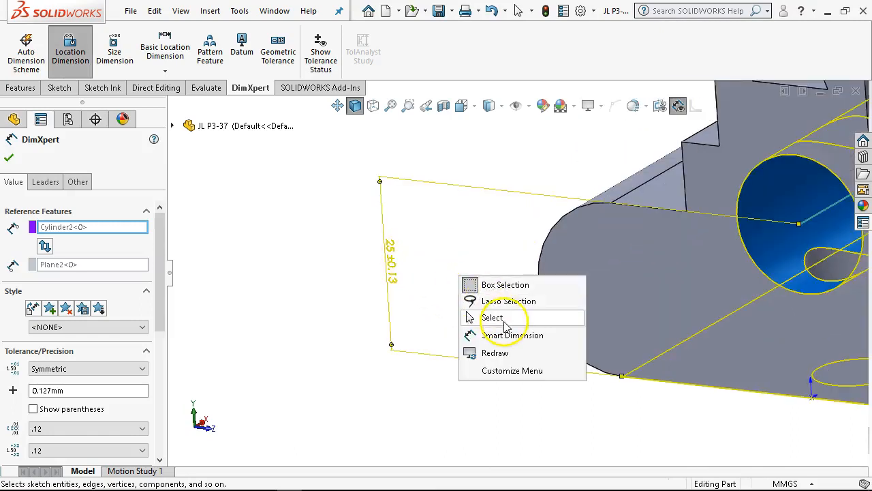
pyautogui.click(486, 317)
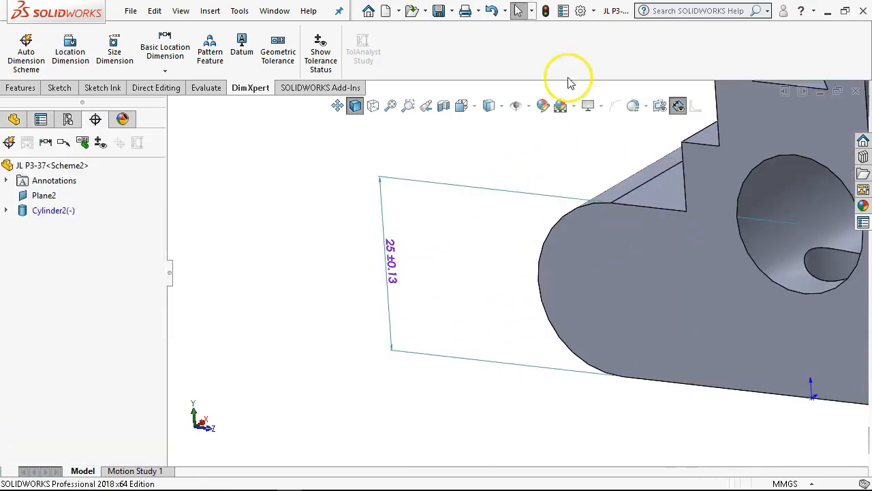
# Step: Review the part's DimXpert document properties, including the default size dimension and location dimension tolerances
pyautogui.click(581, 10)
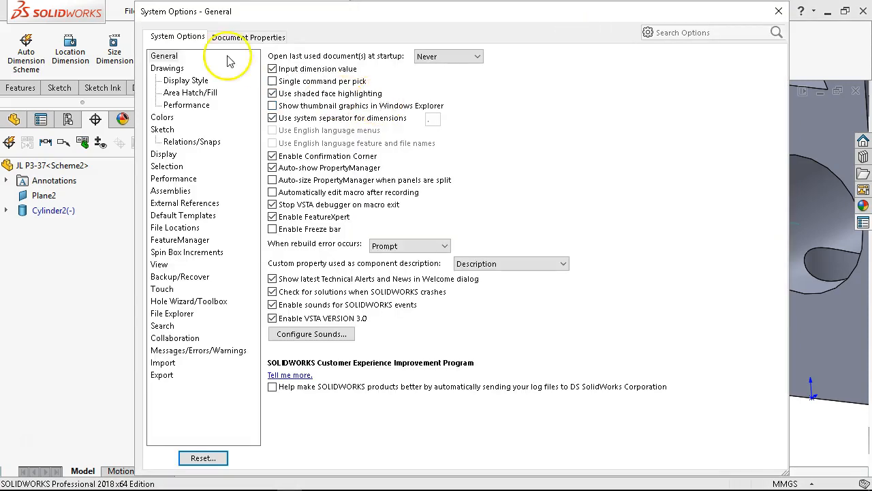
pyautogui.click(243, 38)
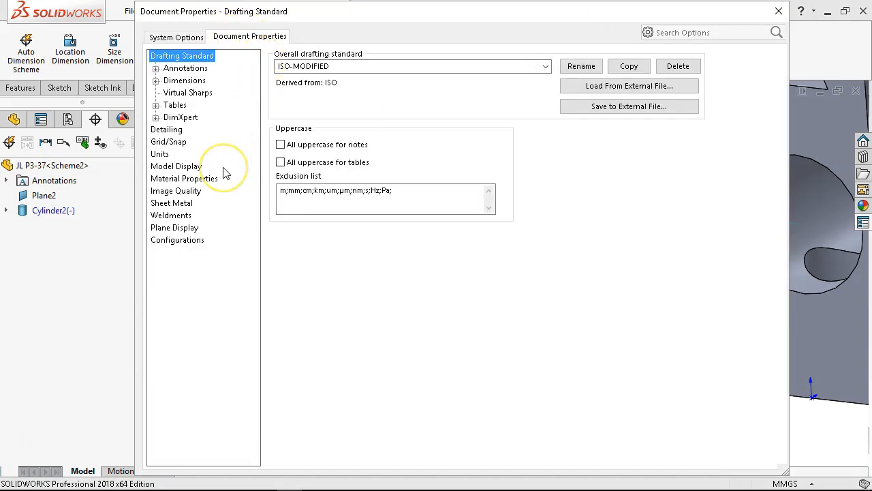
pyautogui.click(180, 117)
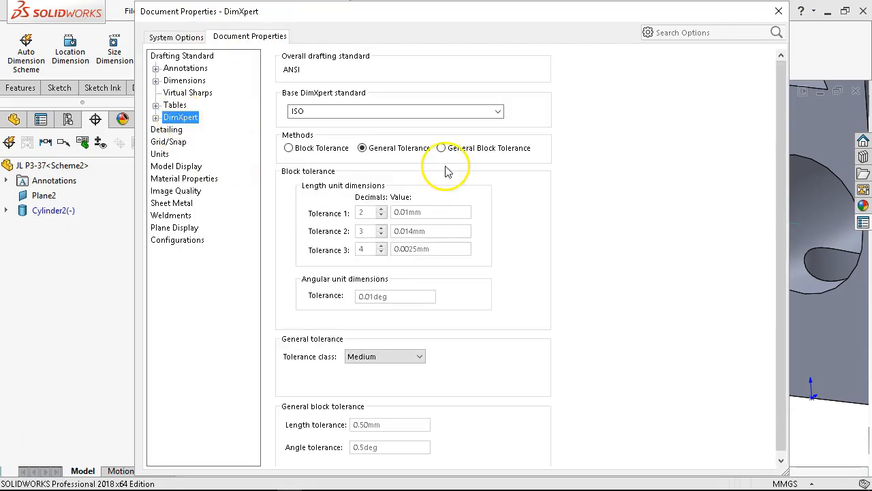
pyautogui.click(155, 118)
pyautogui.click(179, 131)
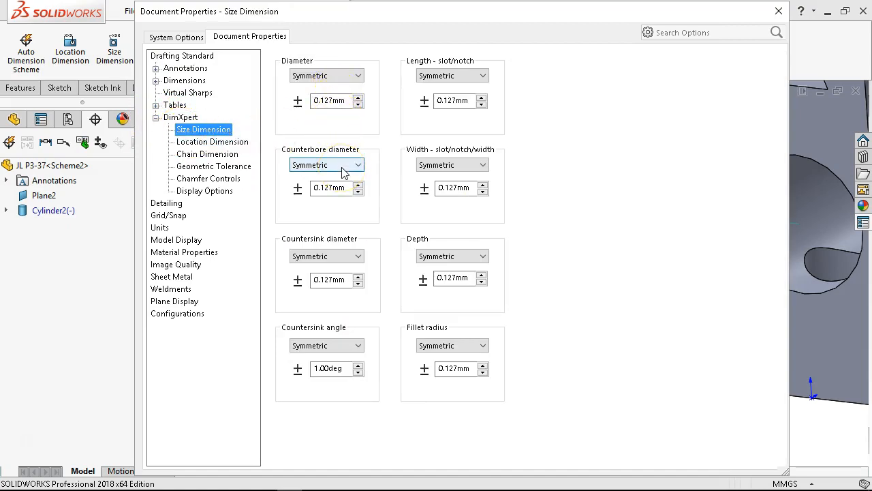
pyautogui.click(344, 107)
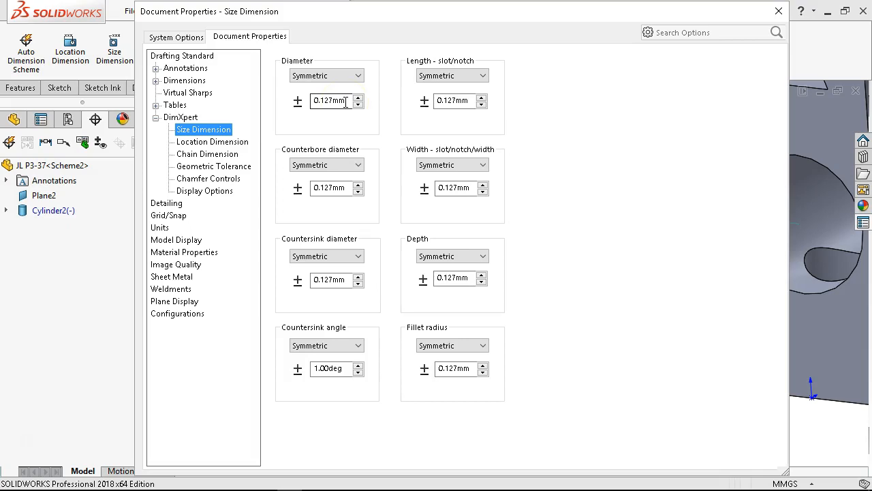
pyautogui.click(211, 143)
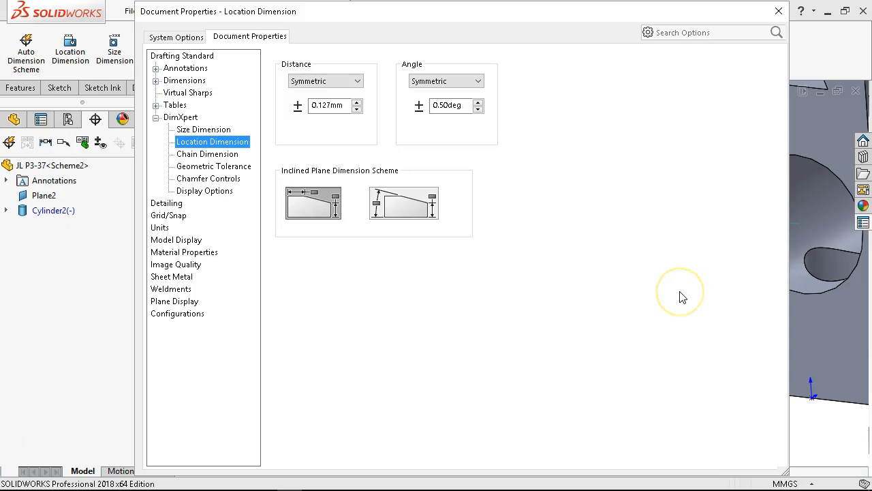
pyautogui.press('Return')
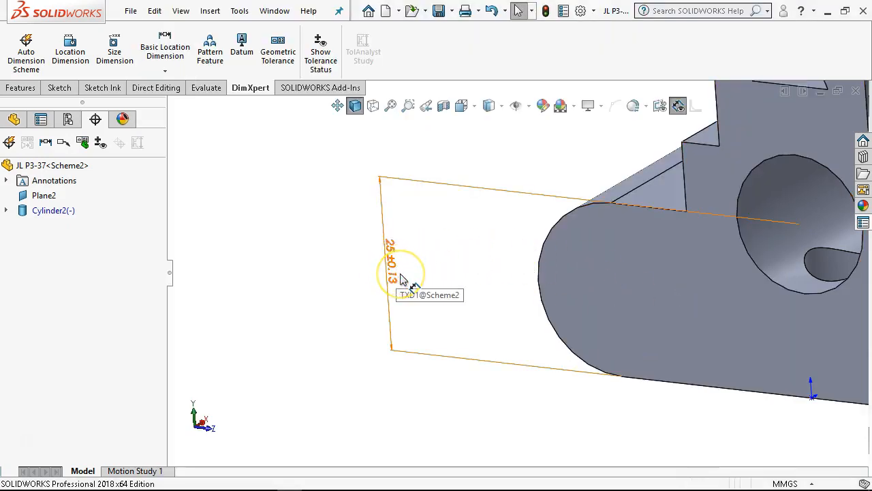
# Step: Add a DimXpert location dimension from the end face to the small hole in the bottom face and place it below the part
pyautogui.scroll(1, 444, 274)
pyautogui.moveTo(444, 274); pyautogui.dragTo(462, 278, button='middle')
pyautogui.scroll(-4, 406, 274)
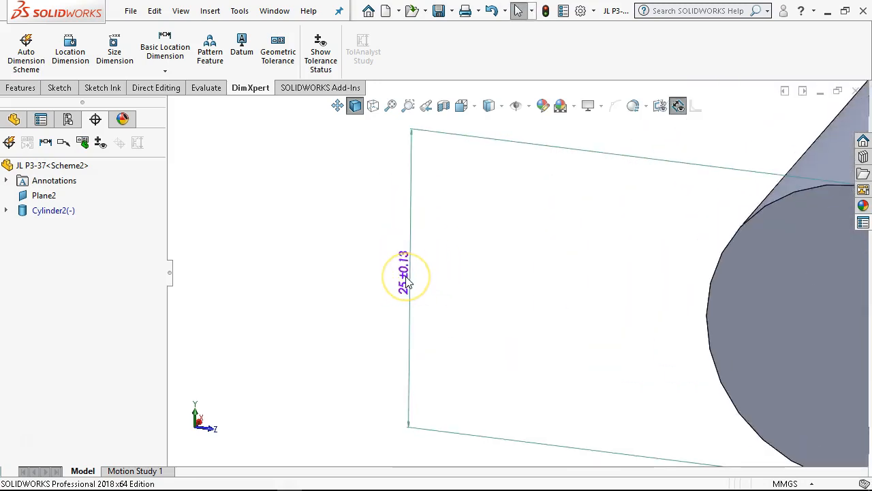
pyautogui.moveTo(454, 255); pyautogui.dragTo(670, 350, button='middle')
pyautogui.scroll(3, 770, 314)
pyautogui.scroll(-2, 770, 314)
pyautogui.moveTo(741, 269); pyautogui.dragTo(662, 152, button='middle')
pyautogui.click(70, 53)
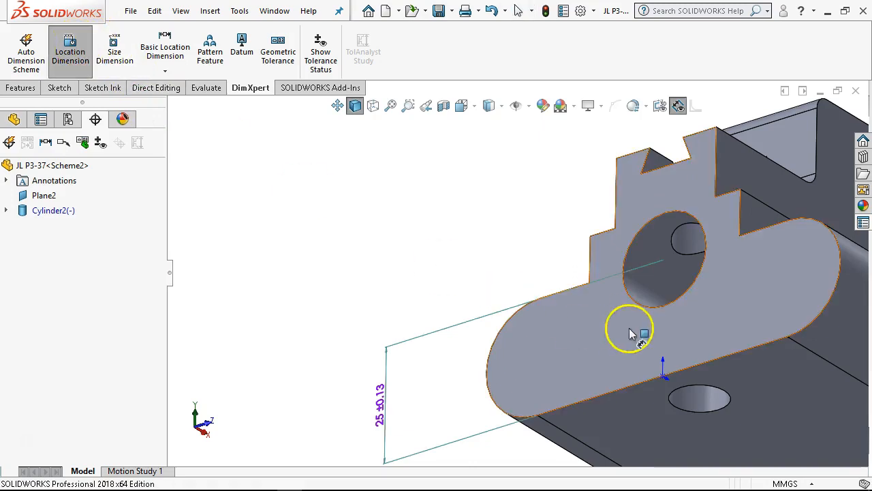
pyautogui.click(637, 337)
pyautogui.click(701, 403)
pyautogui.scroll(2, 545, 368)
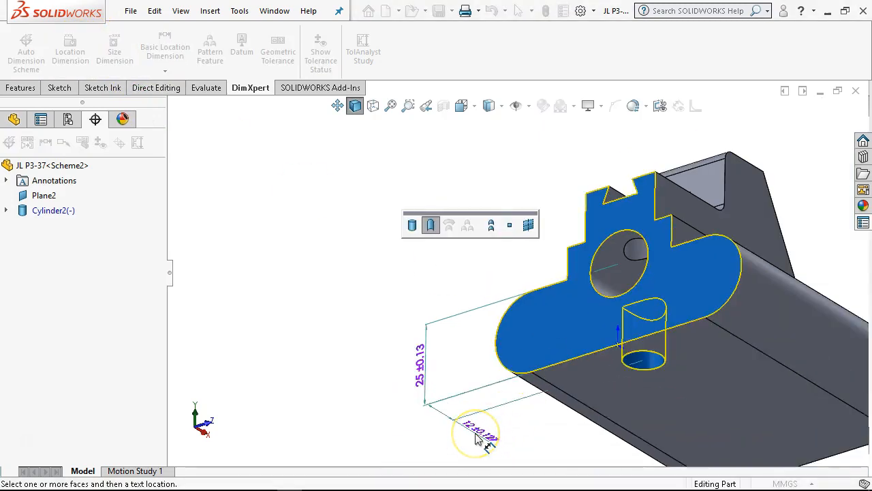
pyautogui.click(477, 438)
pyautogui.moveTo(477, 438); pyautogui.dragTo(668, 353, button='middle')
pyautogui.rightClick(563, 280)
pyautogui.click(597, 319)
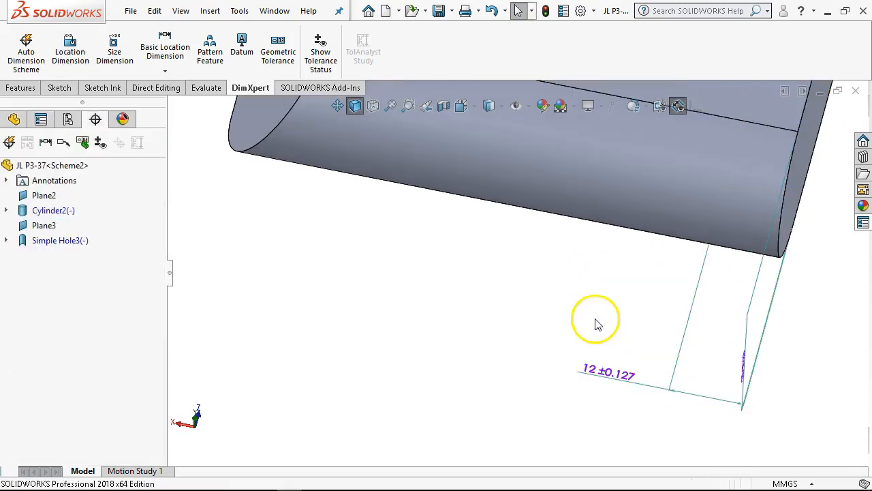
# Step: Examine the tolerance and precision settings of the small hole's location dimension
pyautogui.moveTo(578, 319); pyautogui.dragTo(561, 286, button='middle')
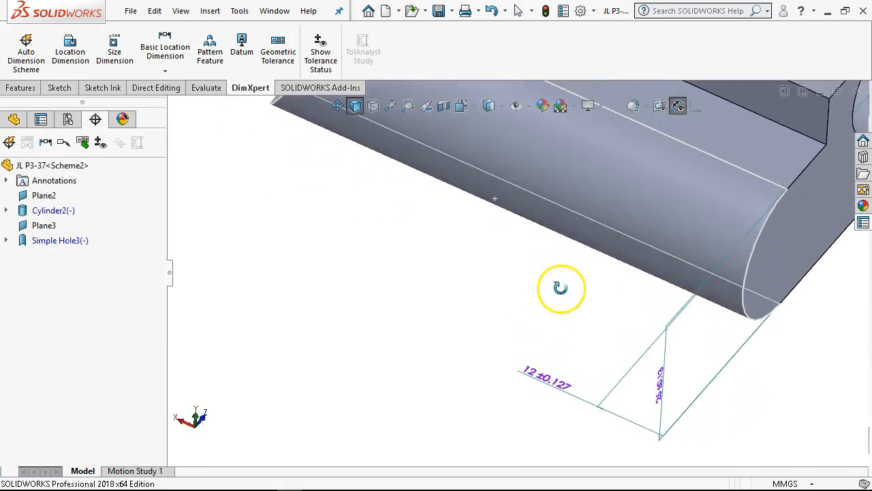
pyautogui.moveTo(561, 406)
pyautogui.mouseDown(button='middle')
pyautogui.moveTo(551, 335)
pyautogui.moveTo(565, 396)
pyautogui.mouseUp(button='middle')
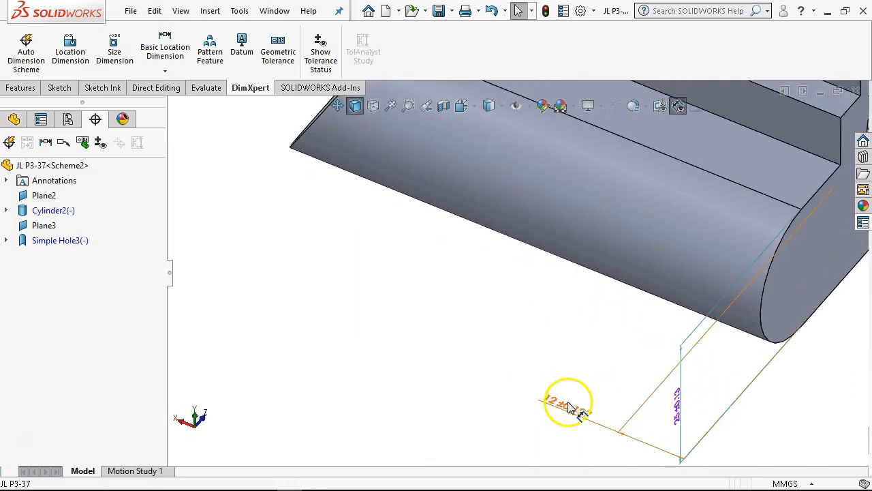
pyautogui.click(565, 407)
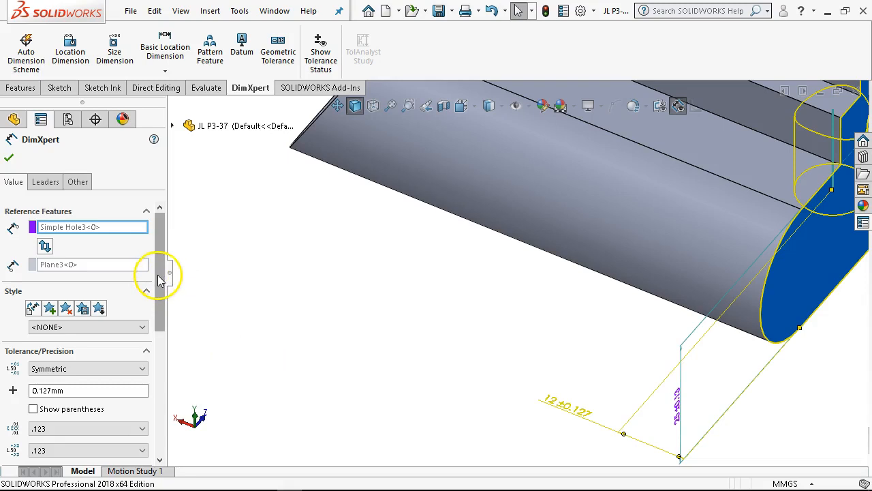
pyautogui.click(173, 298)
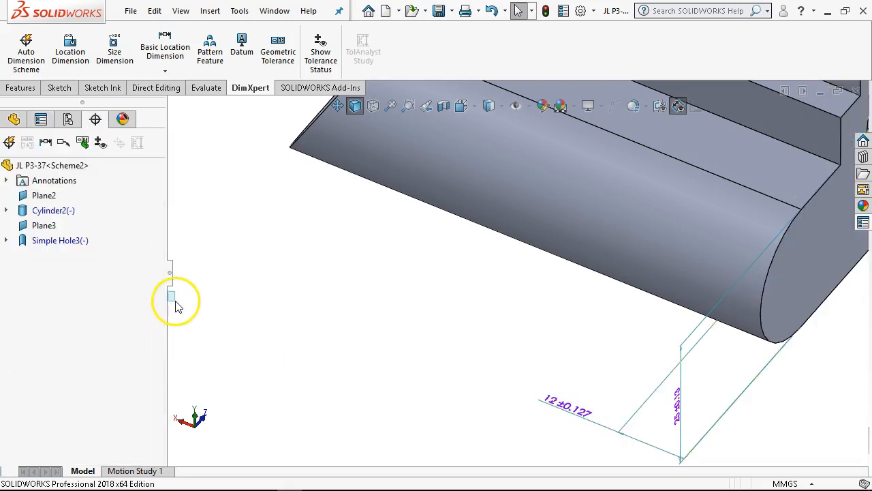
# Step: Set the small hole's location dimension to .12 (Document) unit precision and Same as nominal (Document) tolerance precision
pyautogui.click(569, 416)
pyautogui.moveTo(171, 286); pyautogui.dragTo(175, 356)
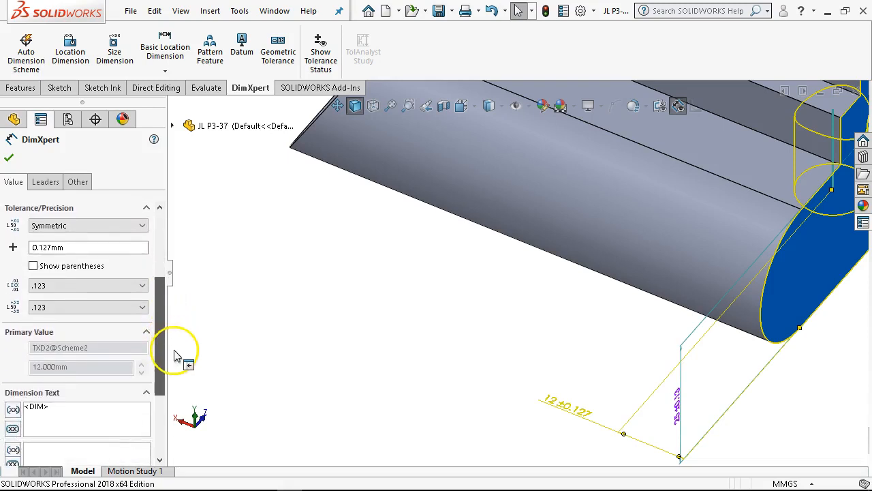
pyautogui.click(85, 291)
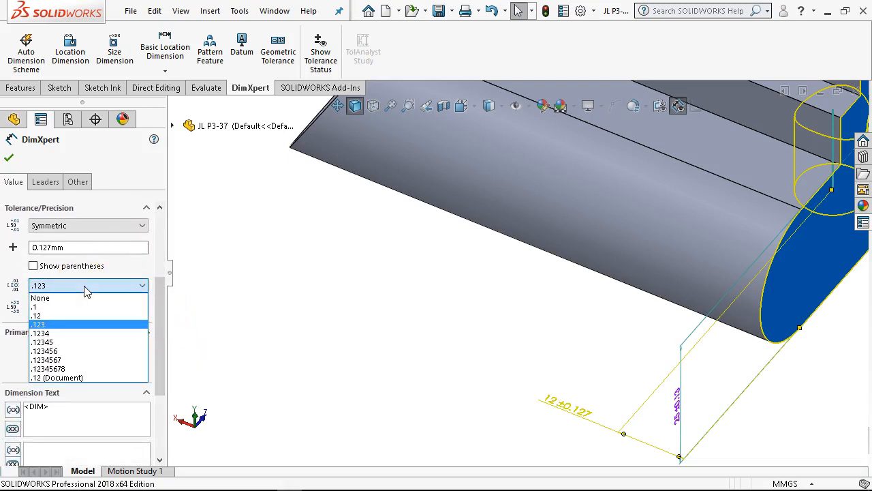
pyautogui.click(93, 378)
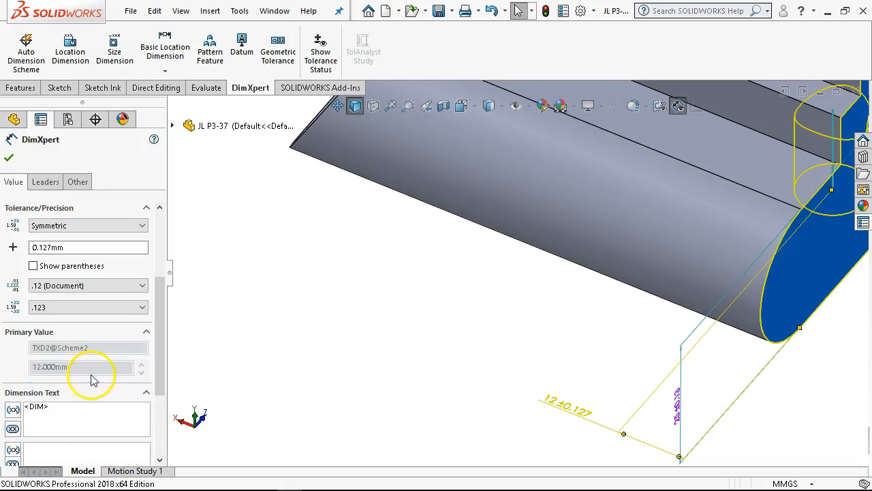
pyautogui.click(82, 310)
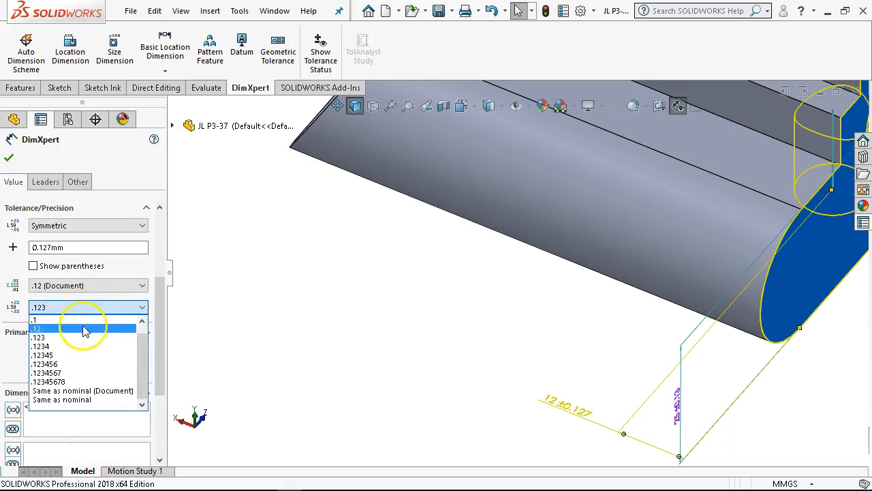
pyautogui.click(80, 390)
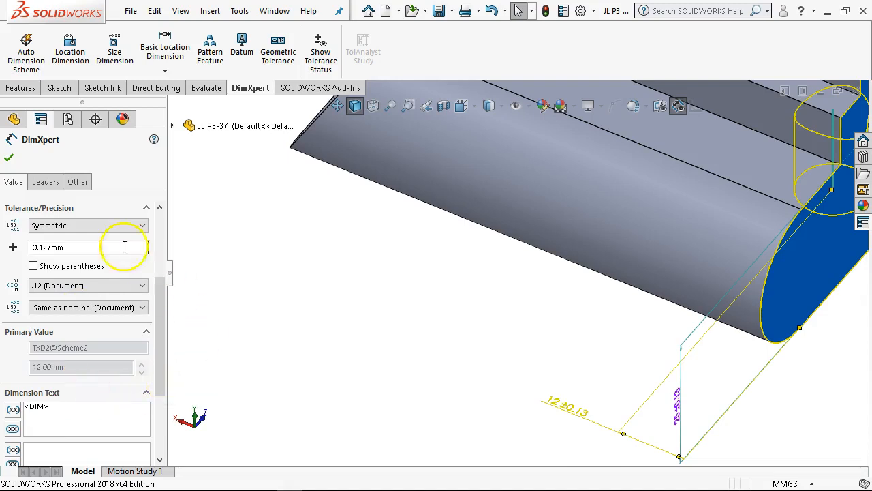
pyautogui.click(9, 161)
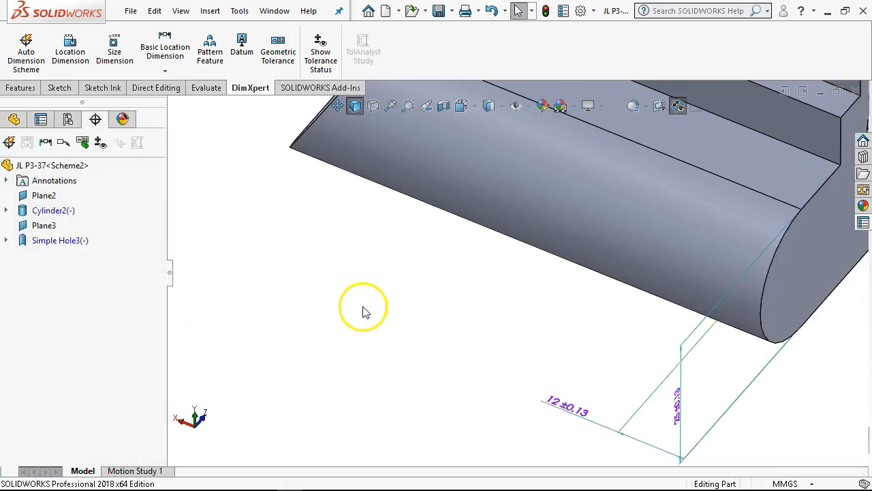
# Step: Add a DimXpert size dimension to the large bore, treated as a simple hole, and place it above the part beside the end face
pyautogui.moveTo(390, 320)
pyautogui.mouseDown(button='middle')
pyautogui.moveTo(420, 189)
pyautogui.moveTo(333, 226)
pyautogui.moveTo(327, 214)
pyautogui.mouseUp(button='middle')
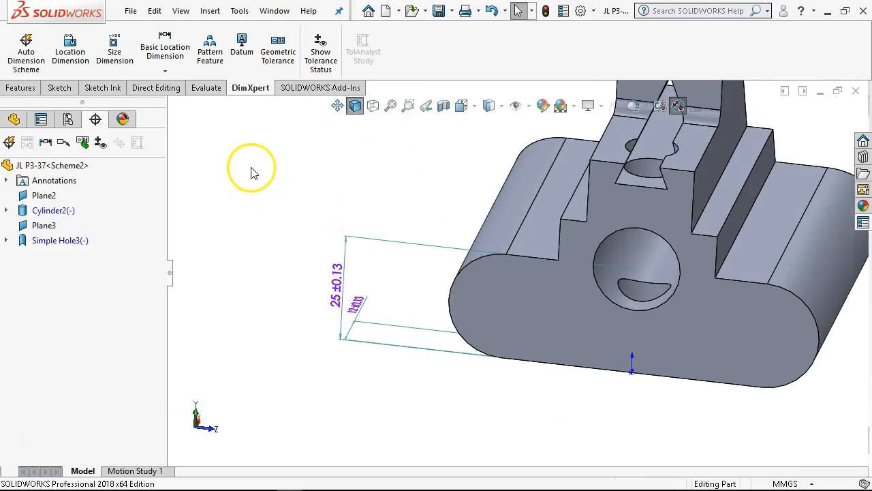
pyautogui.click(115, 52)
pyautogui.click(656, 265)
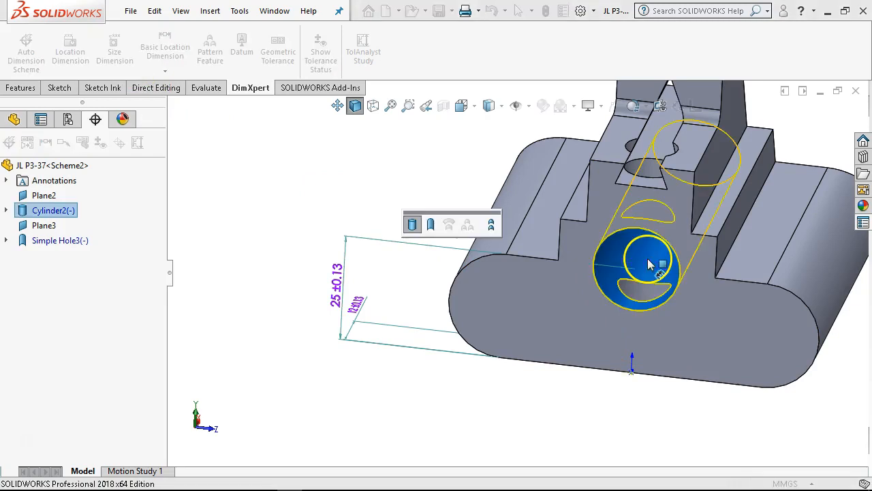
pyautogui.click(432, 225)
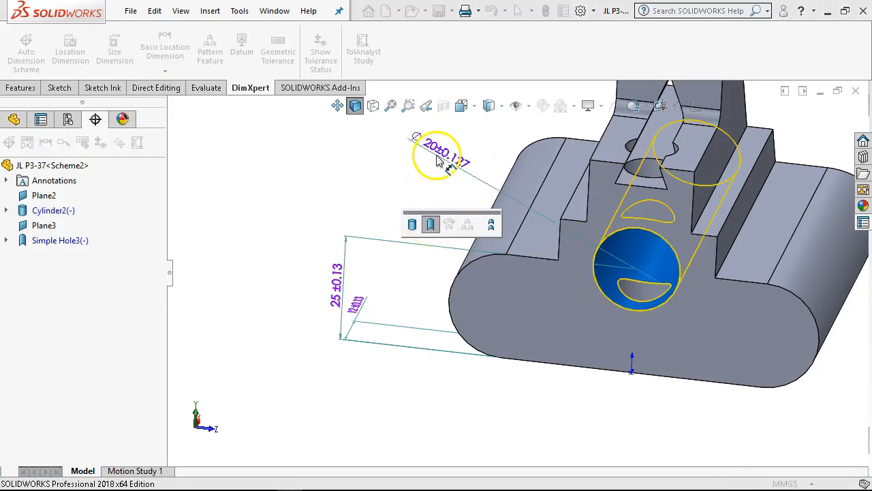
pyautogui.click(444, 158)
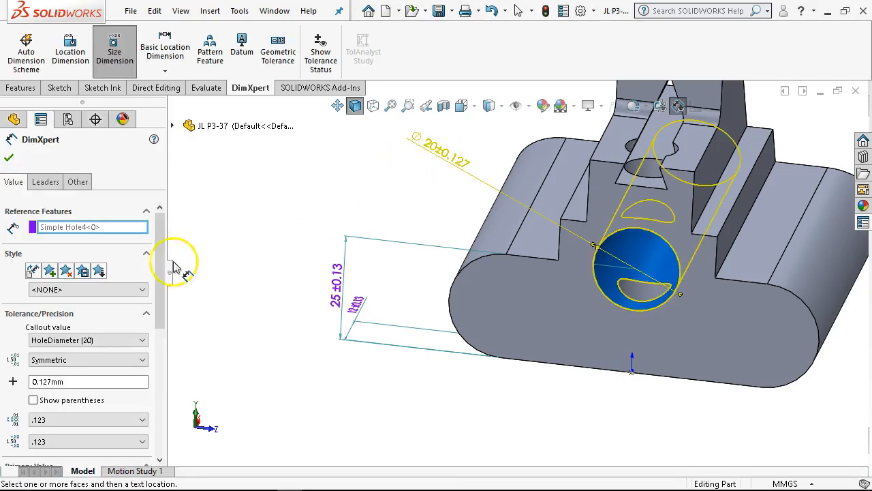
pyautogui.moveTo(161, 273); pyautogui.dragTo(160, 335)
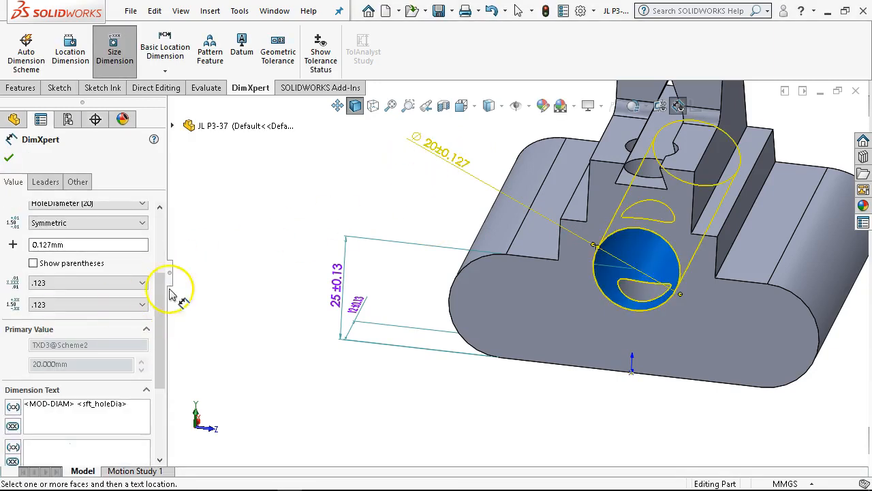
pyautogui.moveTo(160, 286); pyautogui.dragTo(159, 273)
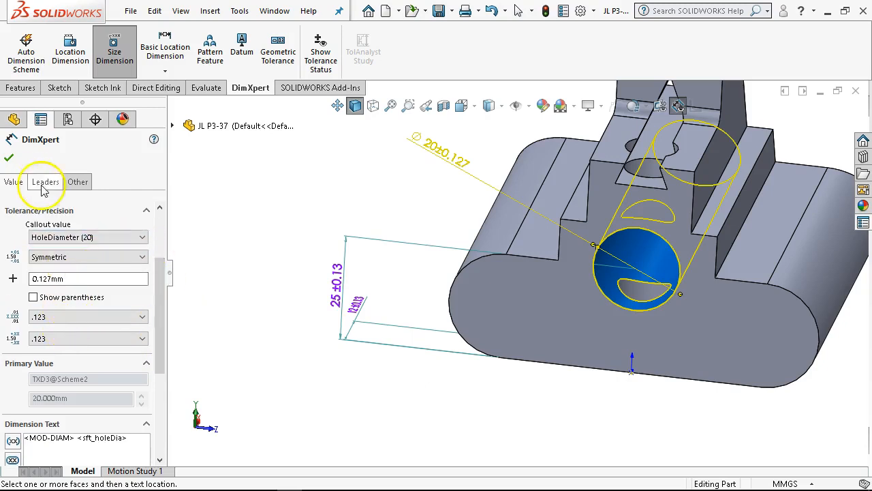
pyautogui.click(9, 157)
# Step: Try to add a DimXpert size dimension for the part's base length, from the end face to the sloped face's bottom edge
pyautogui.moveTo(388, 266); pyautogui.dragTo(348, 281, button='middle')
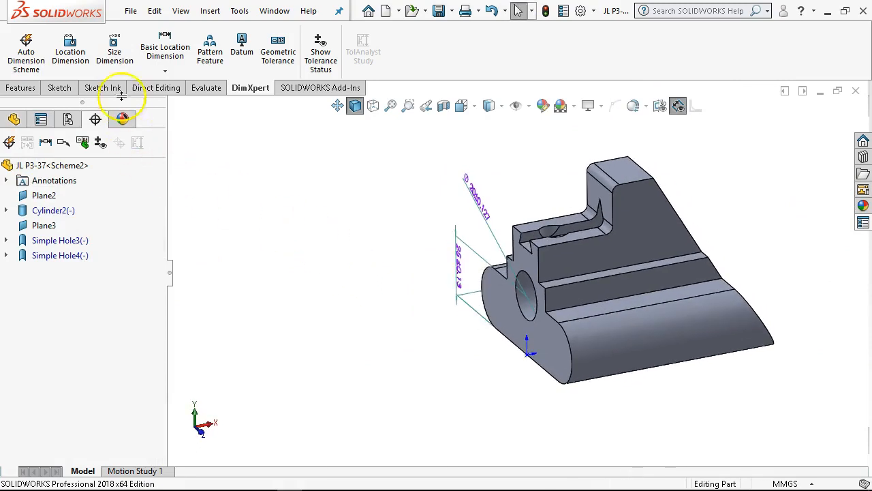
pyautogui.click(116, 52)
pyautogui.click(555, 379)
pyautogui.click(536, 374)
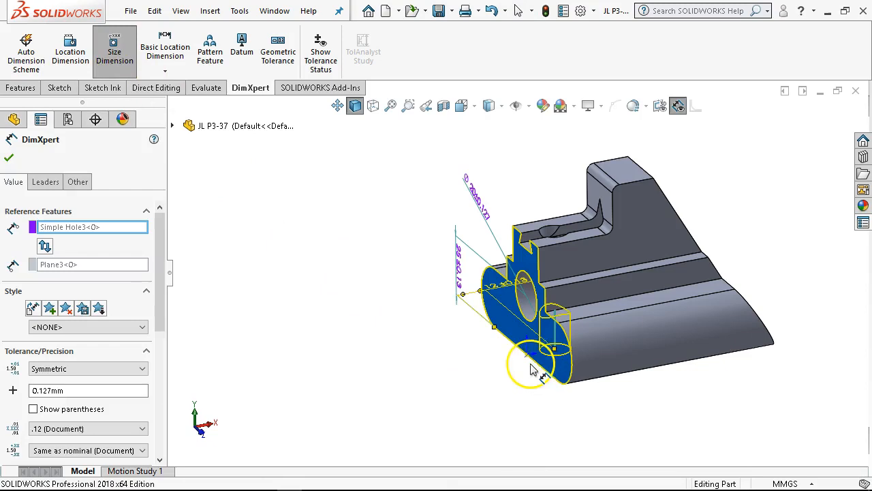
pyautogui.moveTo(720, 395); pyautogui.dragTo(747, 319, button='middle')
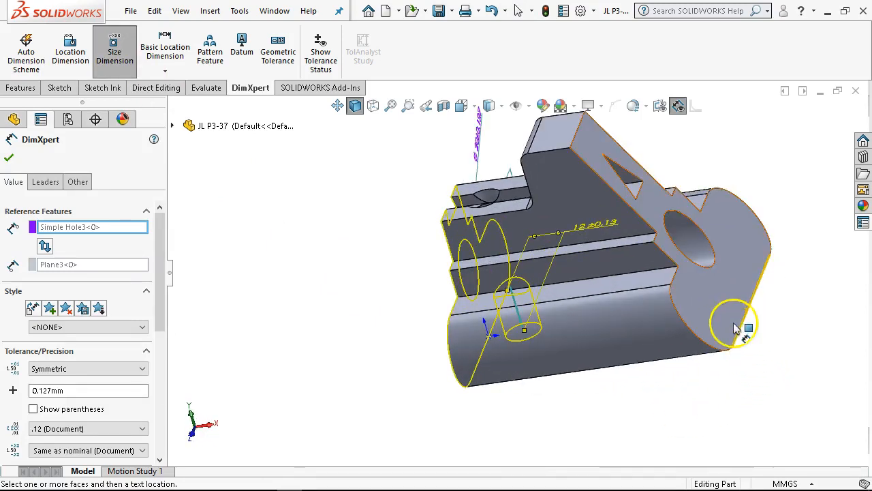
pyautogui.moveTo(637, 382); pyautogui.dragTo(674, 387, button='middle')
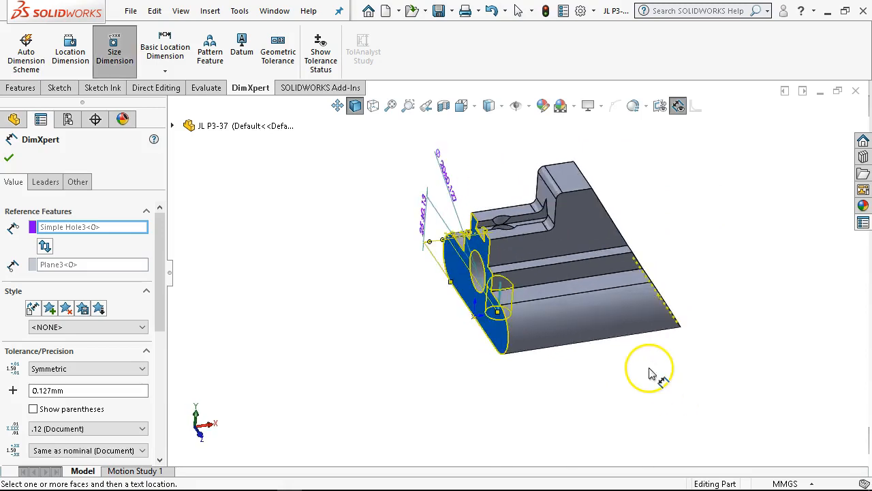
pyautogui.press('Escape')
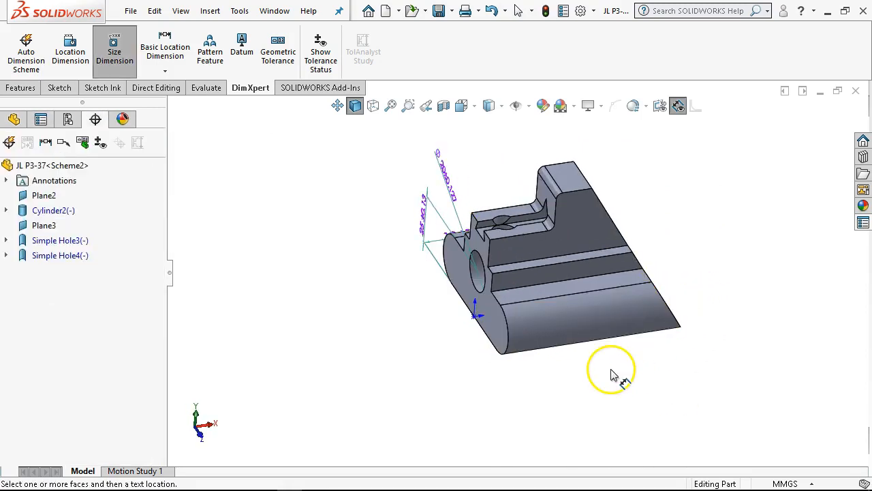
pyautogui.moveTo(659, 364); pyautogui.dragTo(690, 307, button='middle')
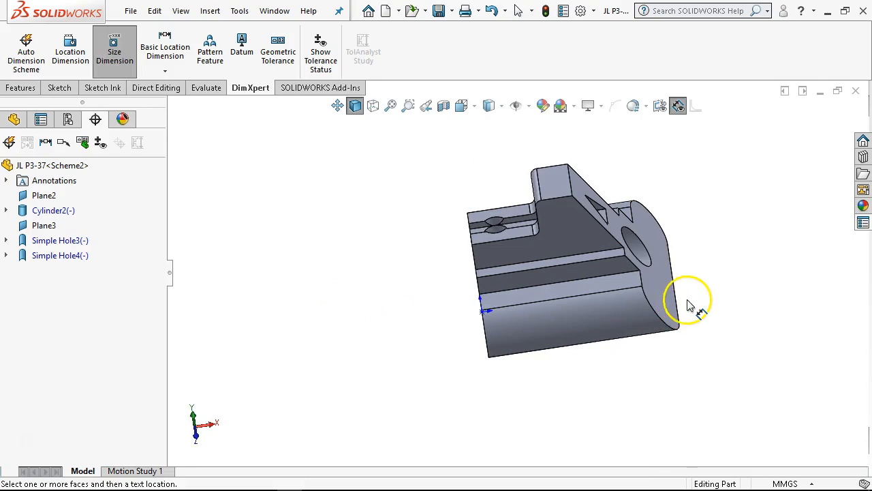
pyautogui.click(677, 294)
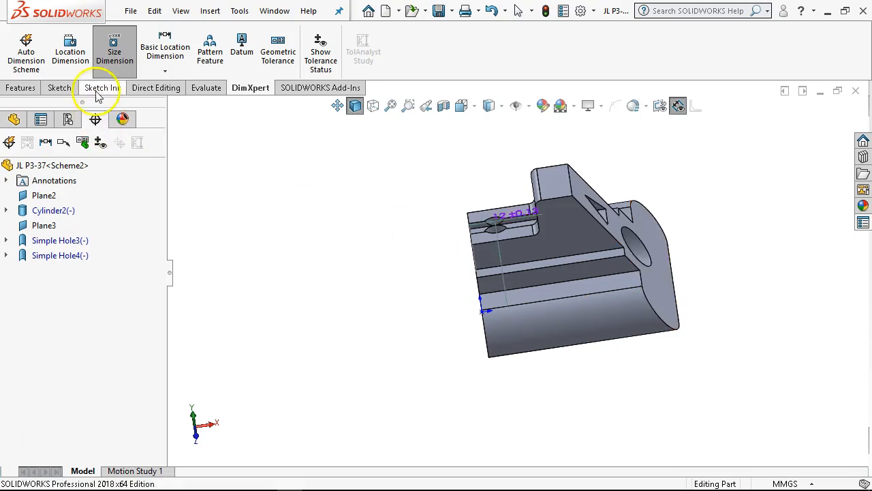
# Step: Try to add a DimXpert location dimension from the sloped face's bottom edge, going through the plane, width and intersection feature options
pyautogui.click(70, 48)
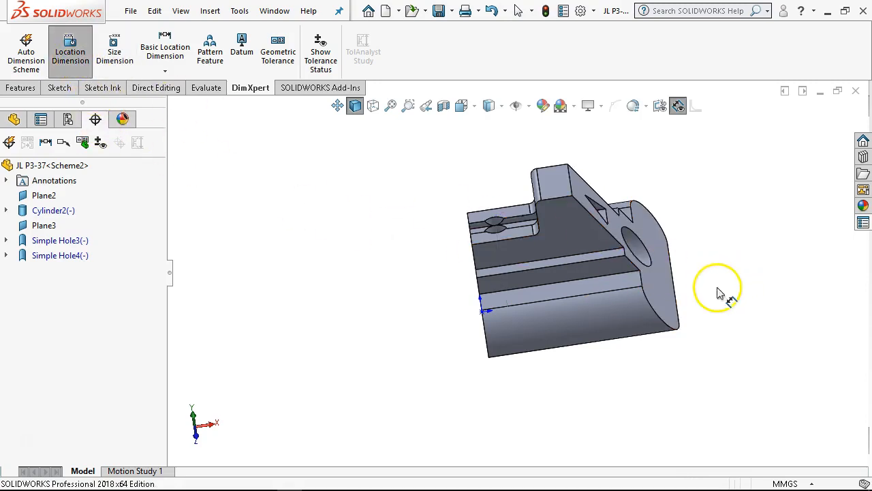
pyautogui.moveTo(682, 296); pyautogui.dragTo(724, 352, button='middle')
pyautogui.click(498, 327)
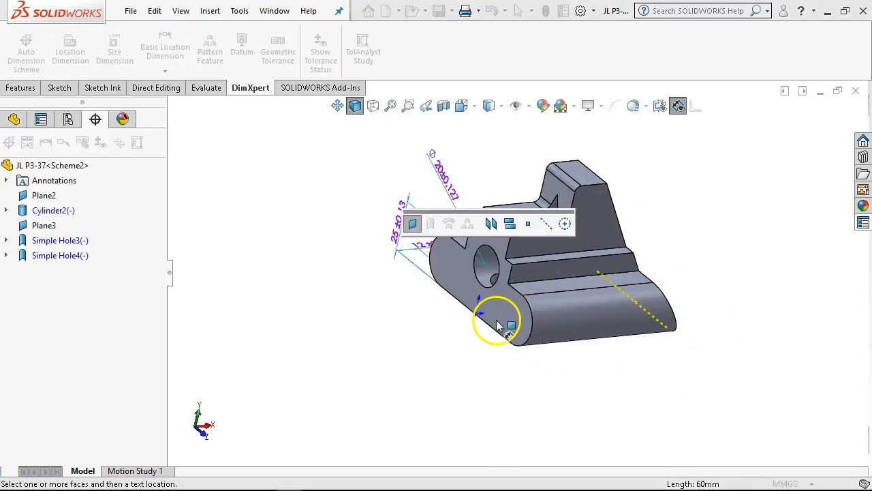
pyautogui.click(413, 225)
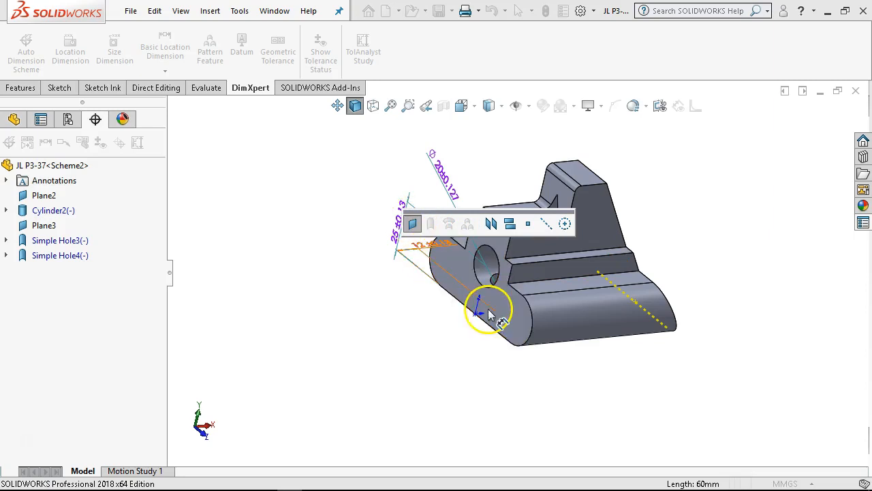
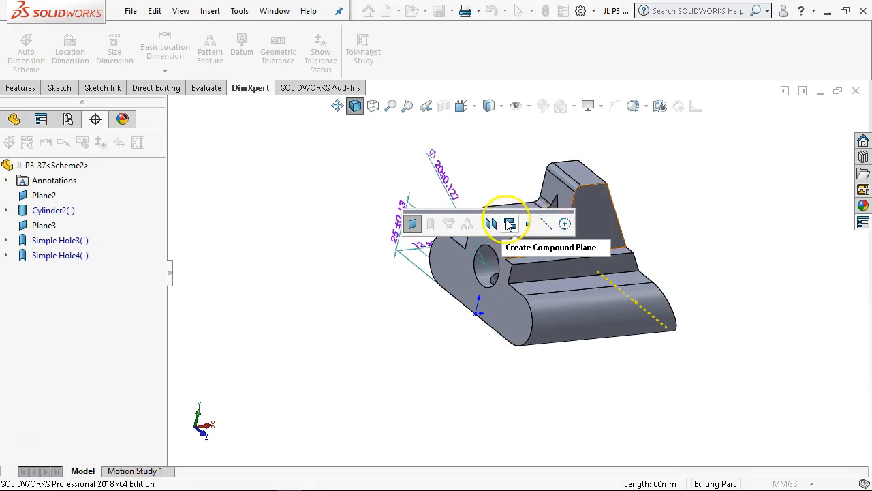
pyautogui.click(495, 222)
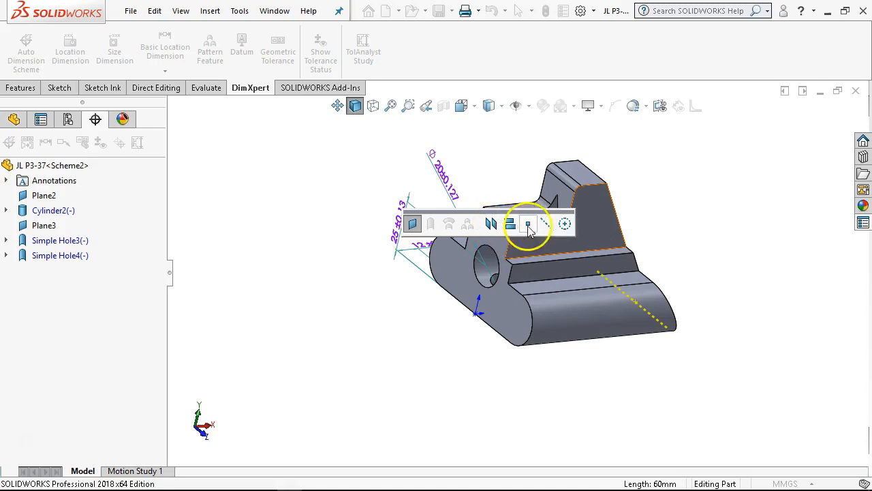
pyautogui.click(558, 229)
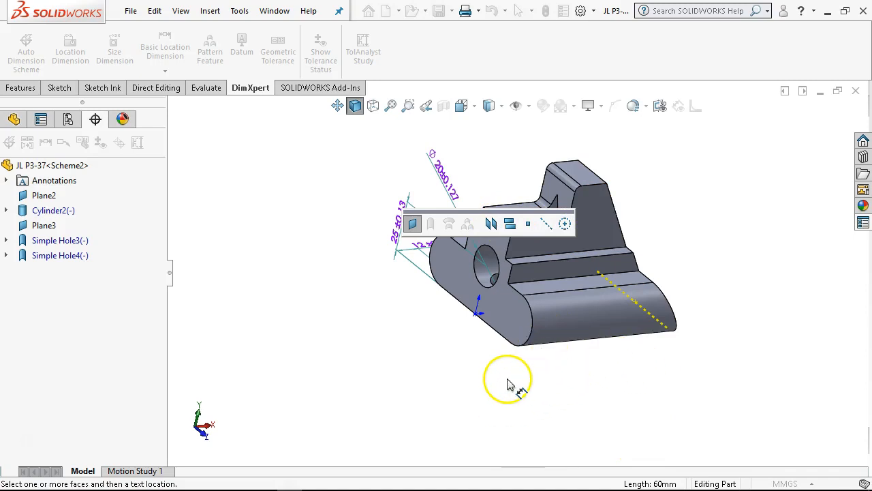
pyautogui.press('Escape')
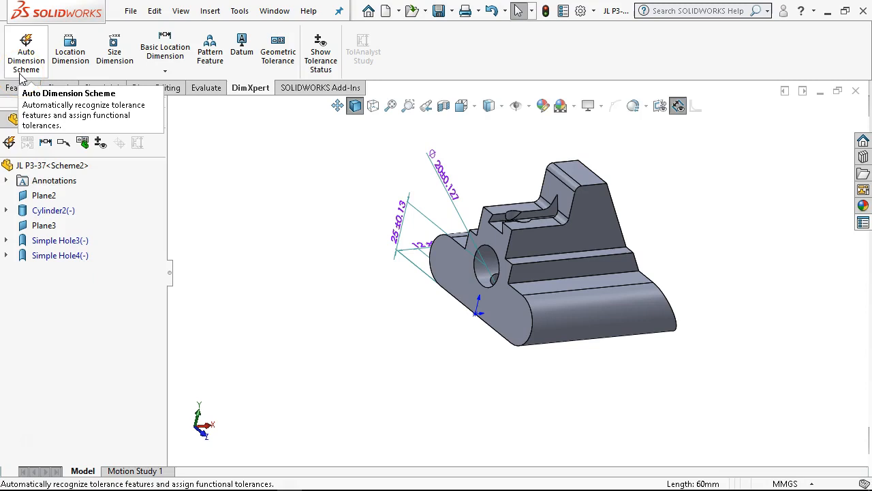
# Step: Try to add a DimXpert size dimension as a width feature from the end face to the sloped face's bottom edge, and return to the front view
pyautogui.moveTo(302, 230); pyautogui.dragTo(255, 259, button='middle')
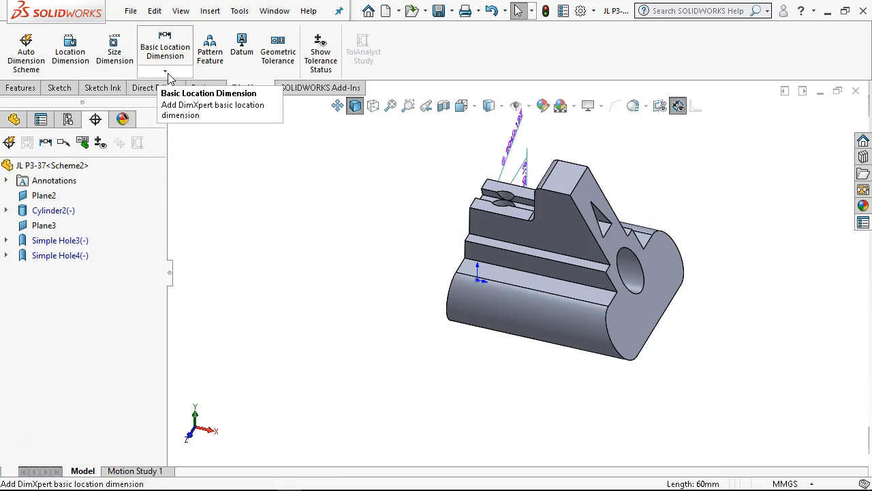
pyautogui.click(119, 60)
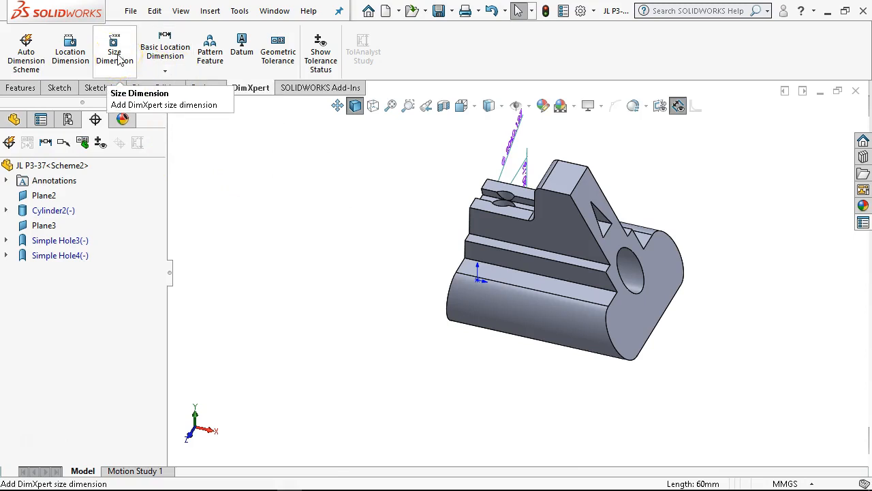
pyautogui.click(119, 60)
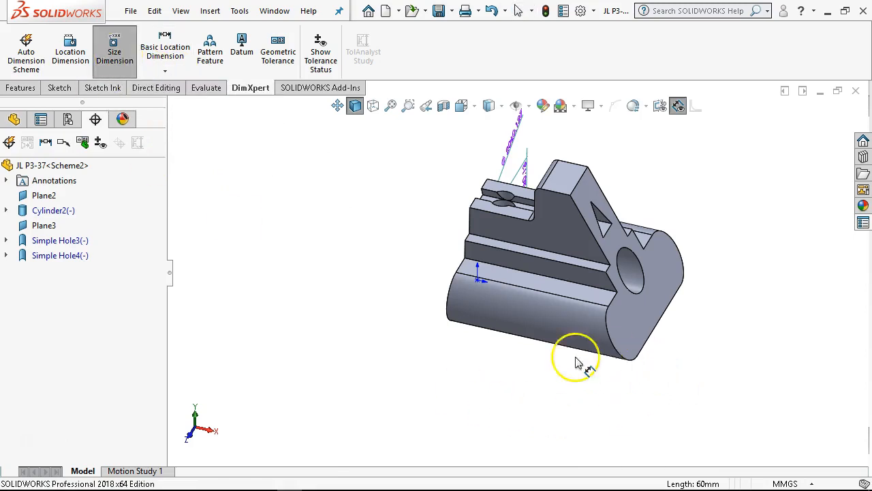
pyautogui.moveTo(416, 355); pyautogui.dragTo(497, 390, button='middle')
pyautogui.click(485, 290)
pyautogui.moveTo(613, 407); pyautogui.dragTo(479, 385, button='middle')
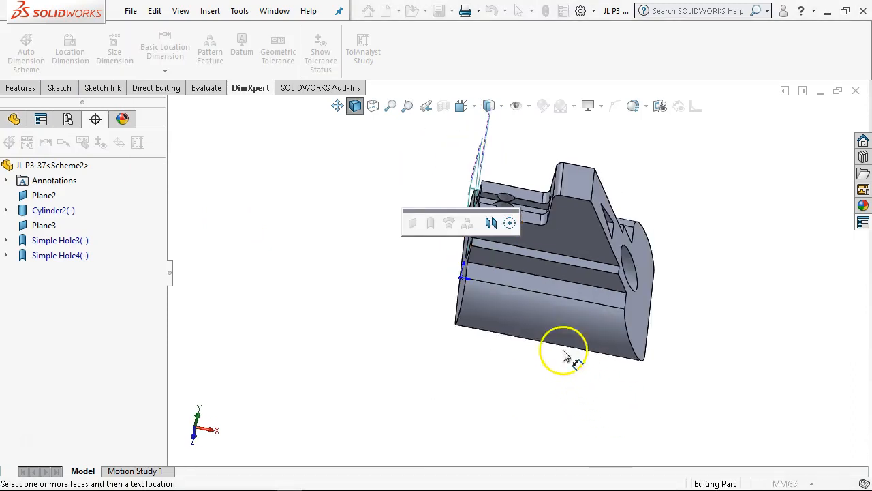
pyautogui.click(507, 222)
pyautogui.moveTo(555, 295); pyautogui.dragTo(628, 359, button='middle')
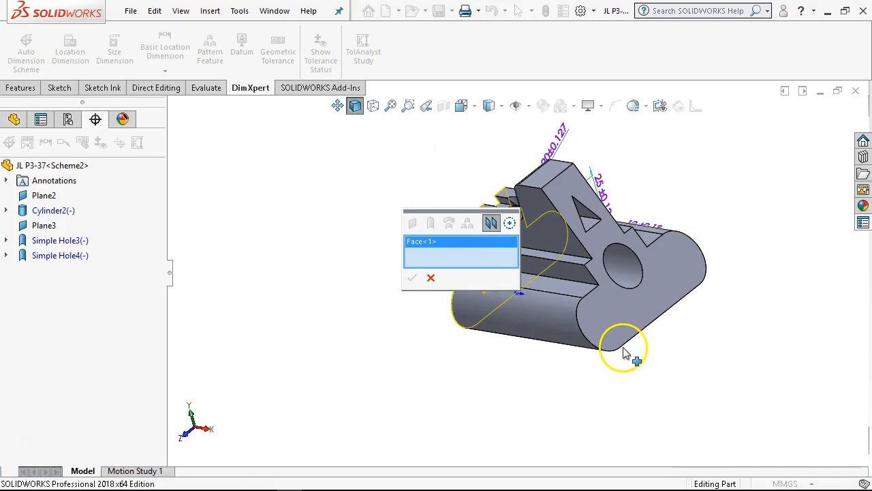
pyautogui.scroll(-5, 617, 340)
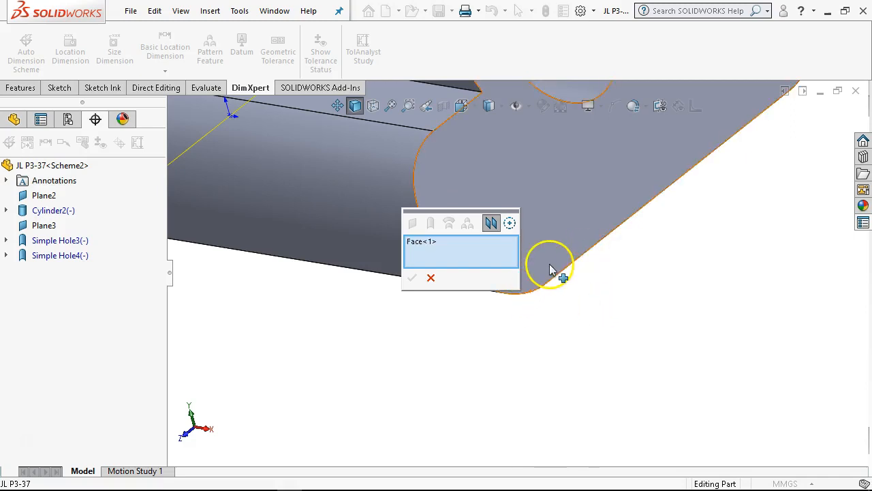
pyautogui.click(591, 253)
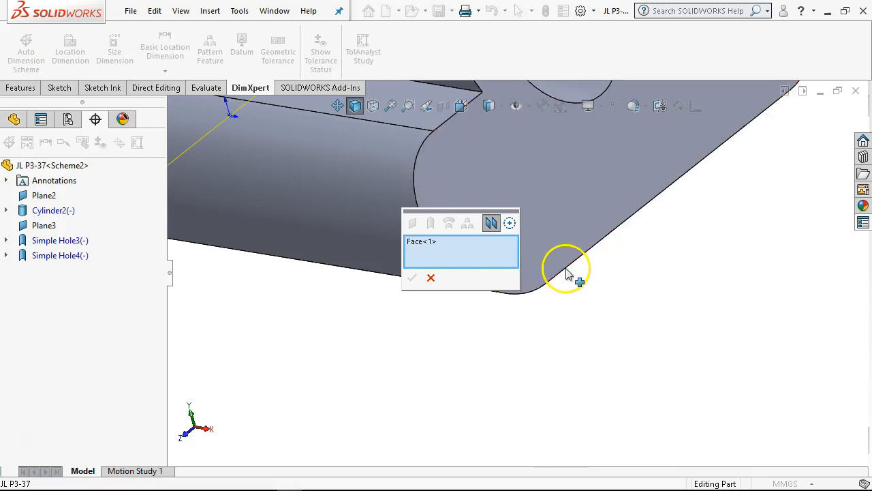
pyautogui.click(432, 278)
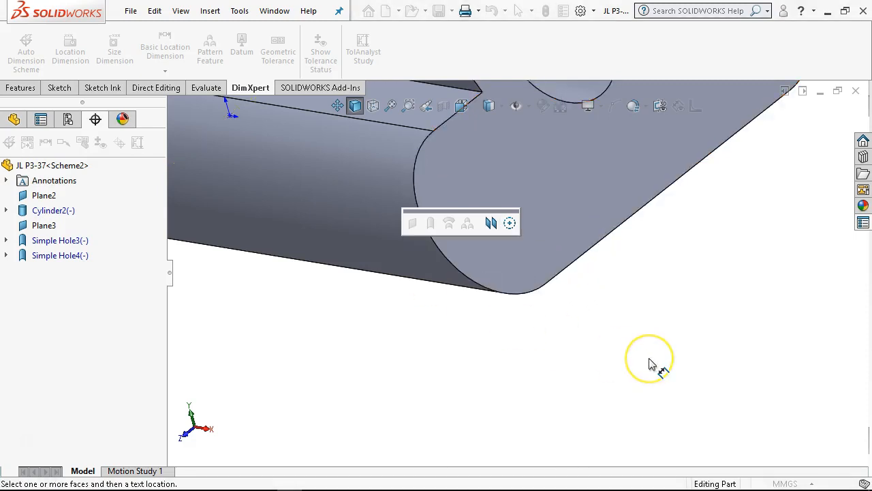
pyautogui.hotkey('ctrl', '1')
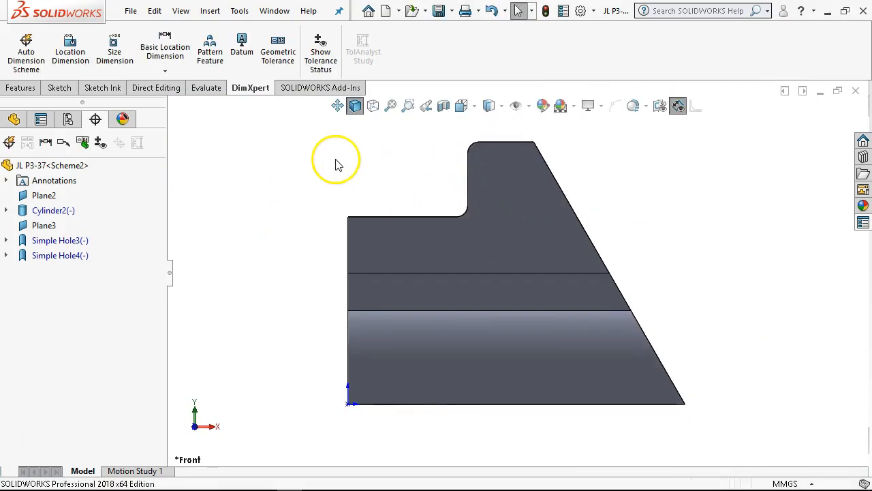
# Step: Try to add a DimXpert size dimension as a width feature starting from the sloped face
pyautogui.scroll(3, 457, 210)
pyautogui.moveTo(457, 211); pyautogui.dragTo(431, 239, button='middle')
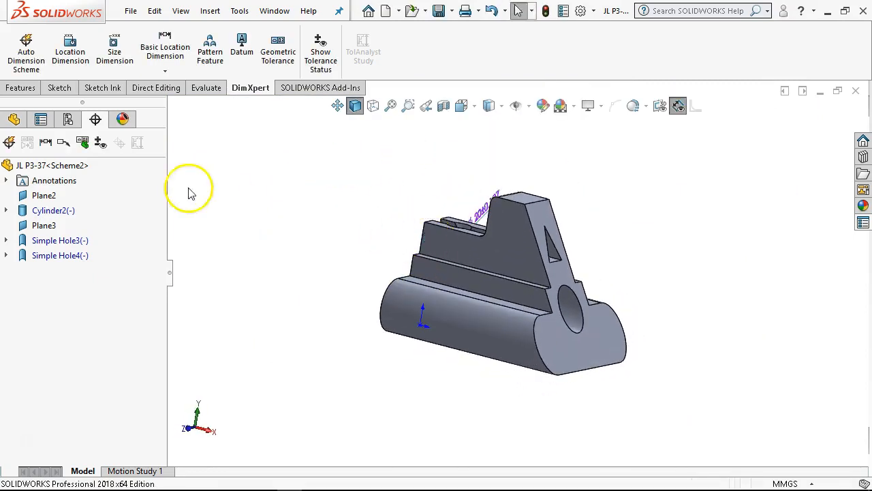
pyautogui.click(114, 53)
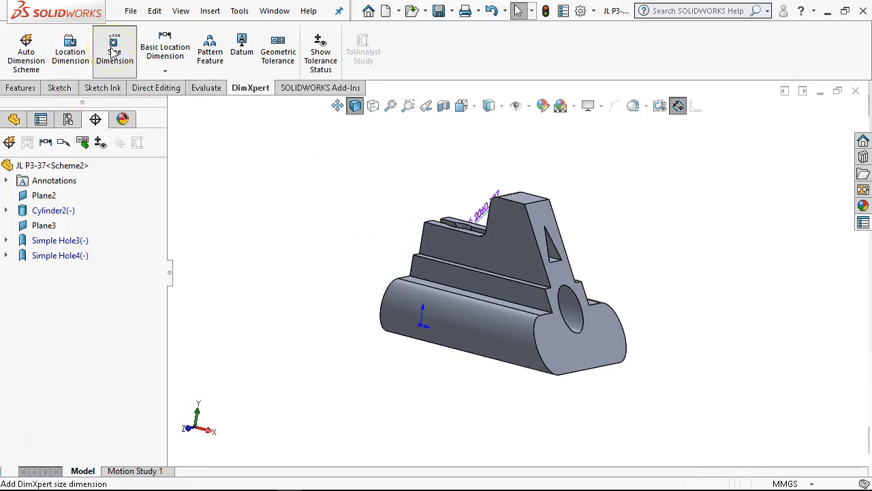
pyautogui.click(446, 315)
pyautogui.click(556, 361)
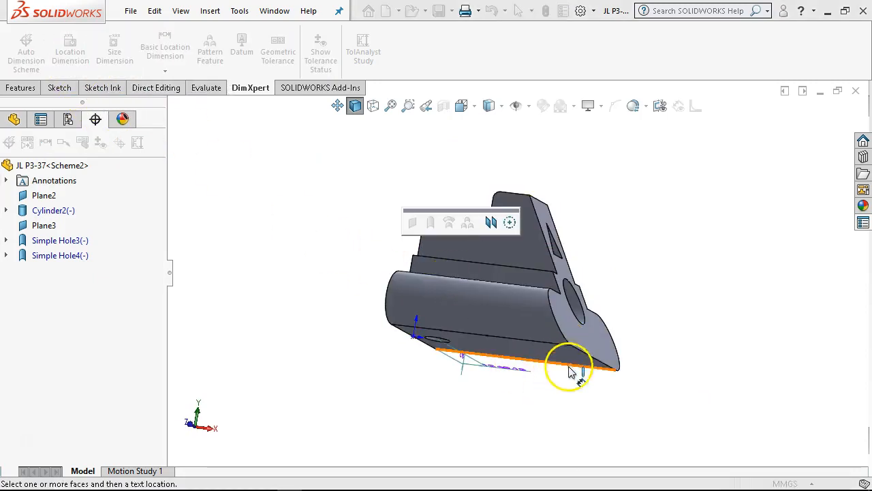
pyautogui.click(628, 353)
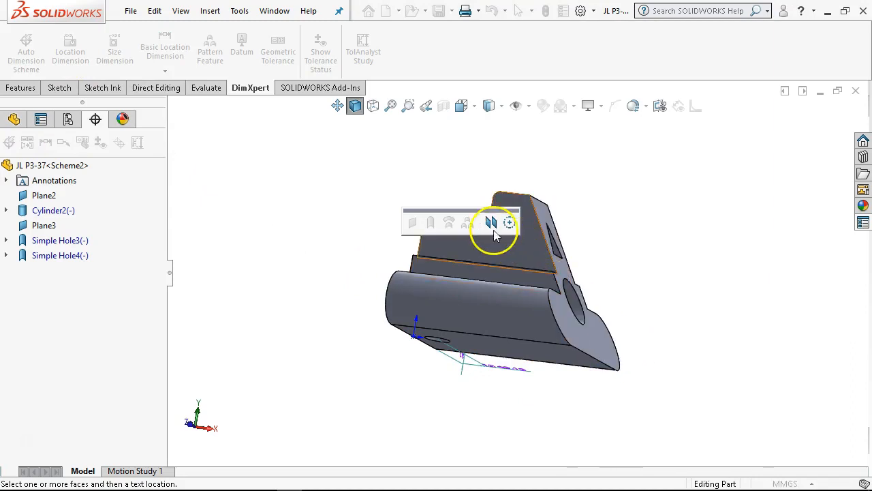
pyautogui.click(492, 222)
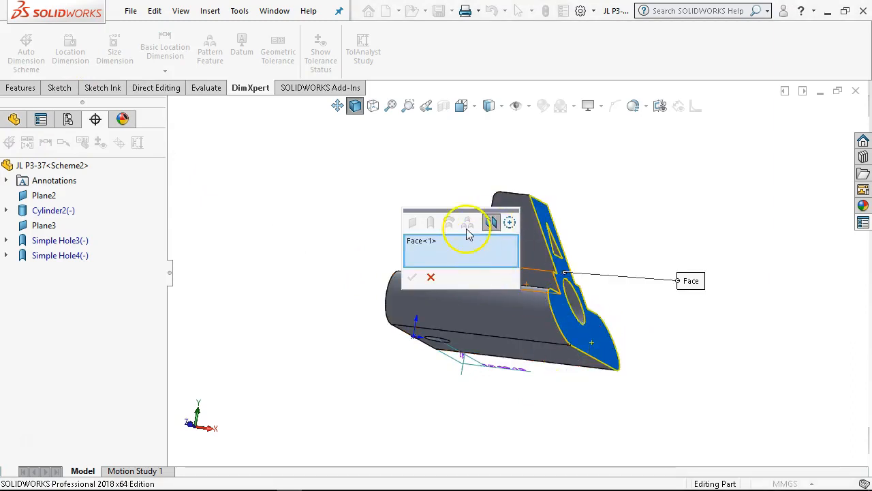
pyautogui.click(430, 276)
pyautogui.moveTo(361, 178); pyautogui.dragTo(348, 283, button='middle')
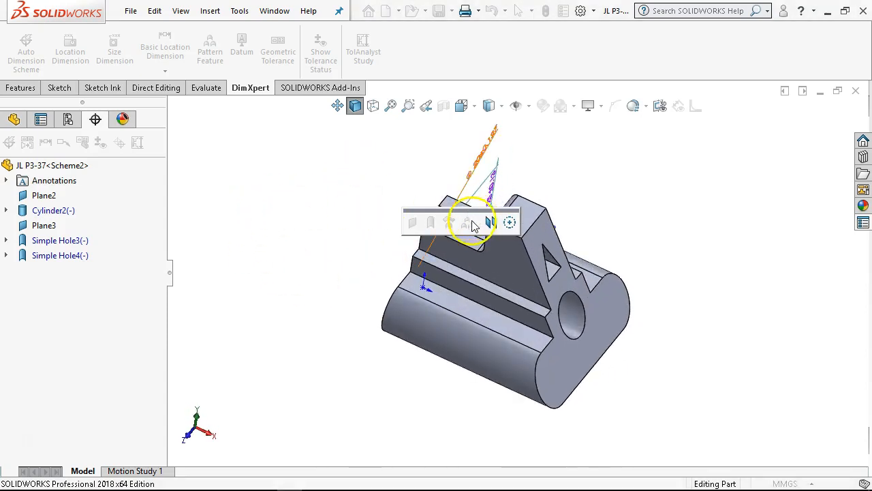
pyautogui.click(308, 190)
pyautogui.moveTo(323, 209); pyautogui.dragTo(300, 232, button='middle')
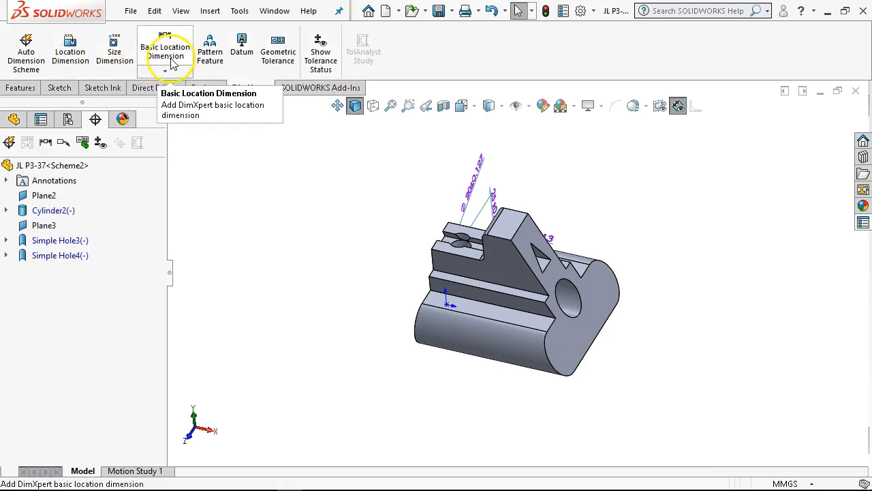
# Step: Add a DimXpert location dimension for the angle between the bottom face and the sloped face, placed beyond the end-face side of the part
pyautogui.click(61, 60)
pyautogui.moveTo(360, 307); pyautogui.dragTo(568, 304, button='middle')
pyautogui.click(569, 307)
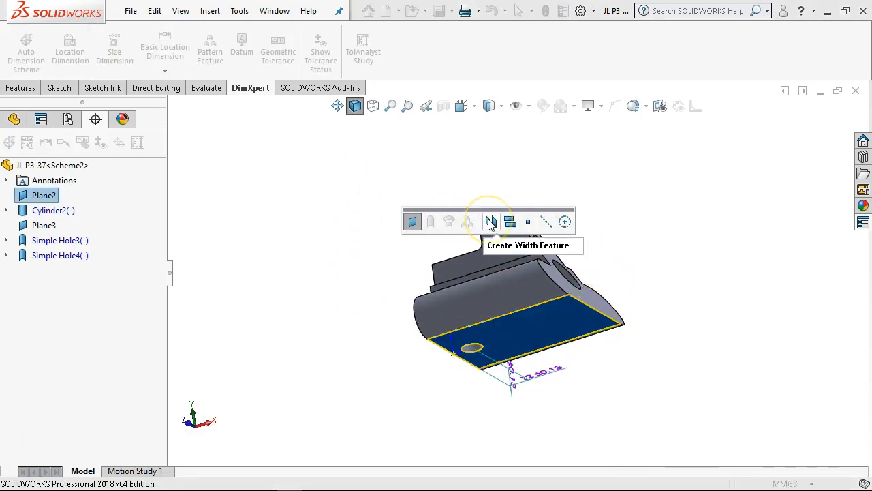
pyautogui.moveTo(627, 289); pyautogui.dragTo(616, 316, button='middle')
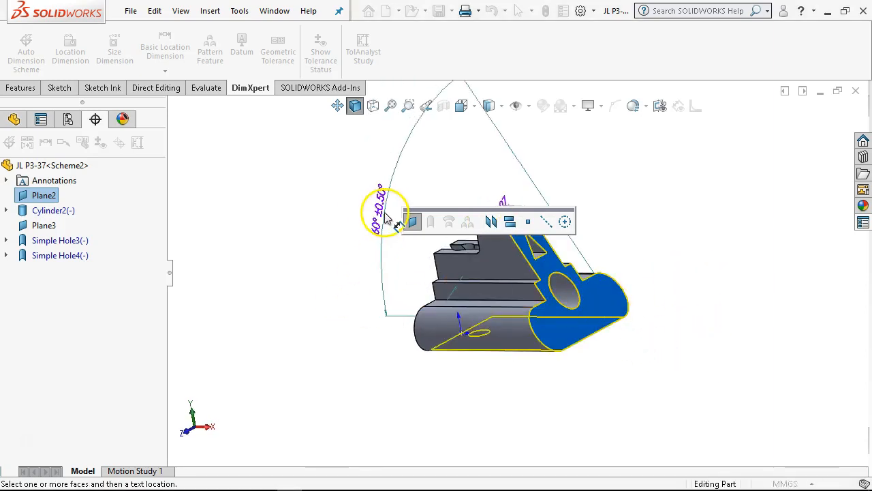
pyautogui.click(383, 228)
pyautogui.moveTo(686, 229); pyautogui.dragTo(629, 248, button='middle')
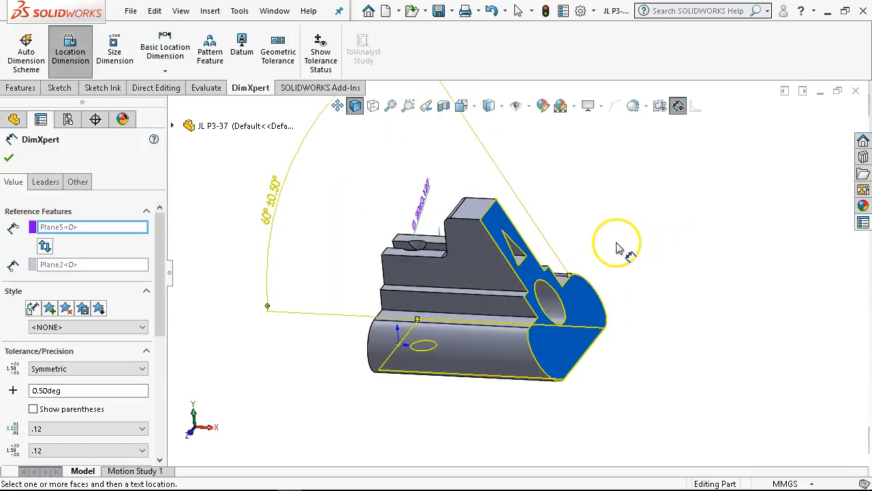
pyautogui.click(10, 159)
# Step: Try to add a DimXpert size dimension as a width feature from the vertical end face to the sloped face
pyautogui.moveTo(425, 274); pyautogui.dragTo(443, 293, button='middle')
pyautogui.click(71, 55)
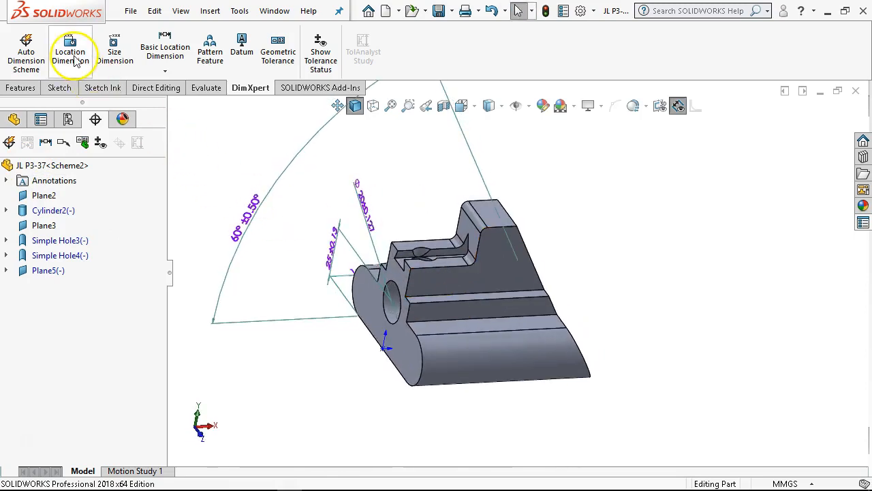
pyautogui.click(113, 51)
pyautogui.moveTo(441, 211); pyautogui.dragTo(389, 198, button='middle')
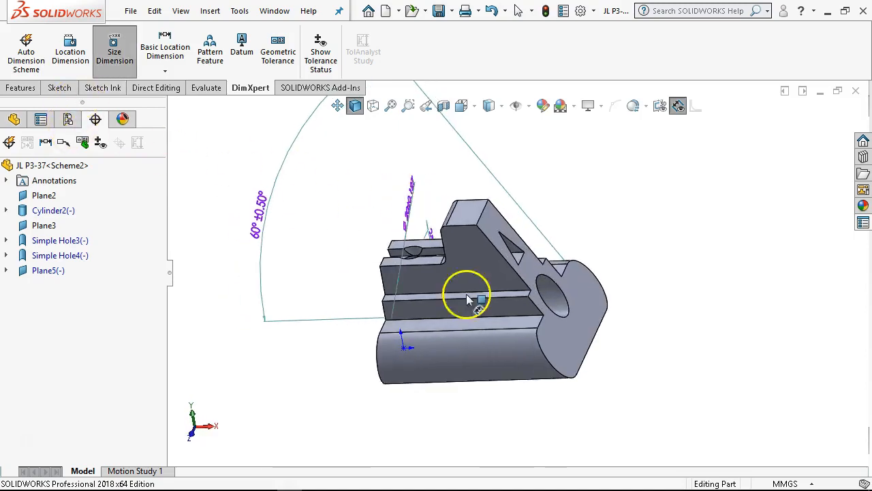
pyautogui.moveTo(461, 298); pyautogui.dragTo(598, 288, button='middle')
pyautogui.click(401, 353)
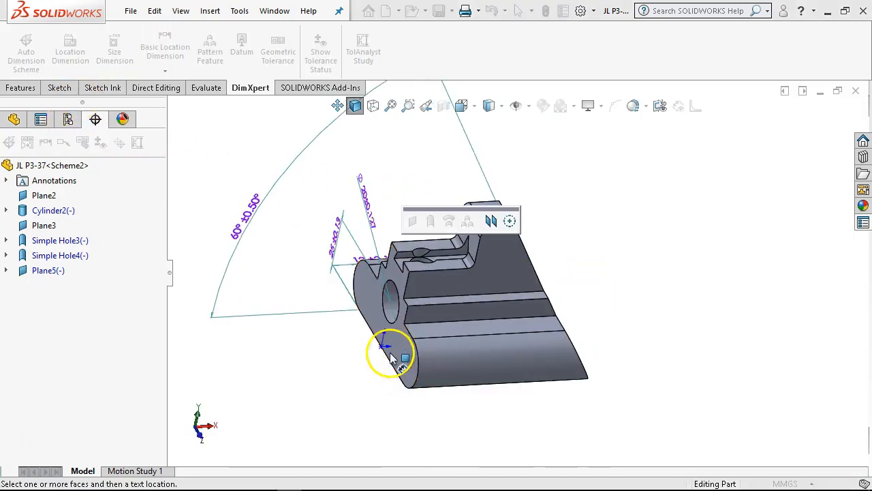
pyautogui.click(492, 225)
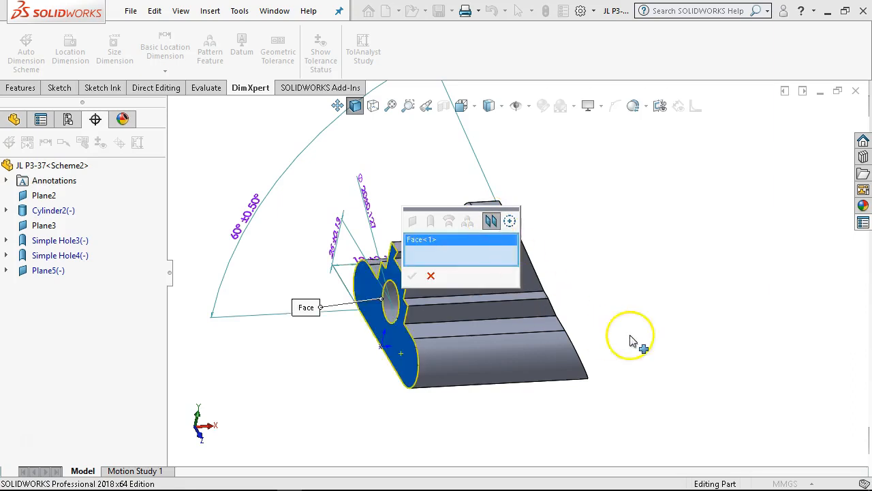
pyautogui.moveTo(633, 341); pyautogui.dragTo(590, 318, button='middle')
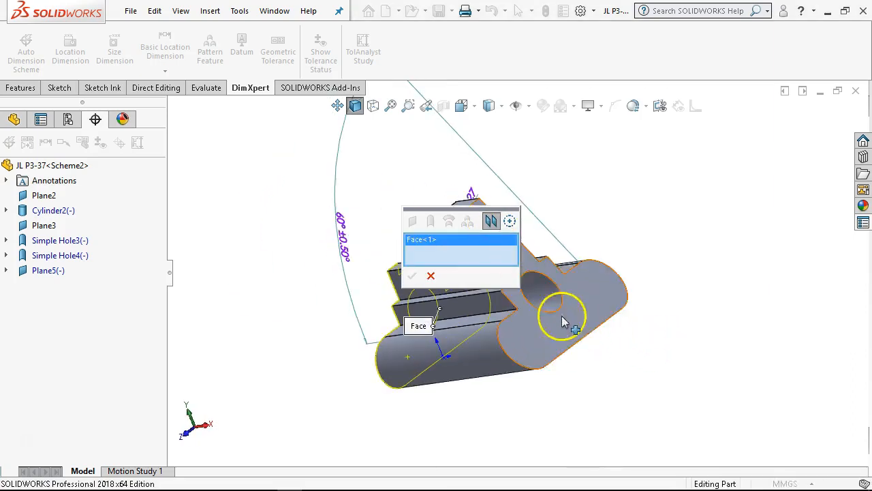
pyautogui.click(432, 276)
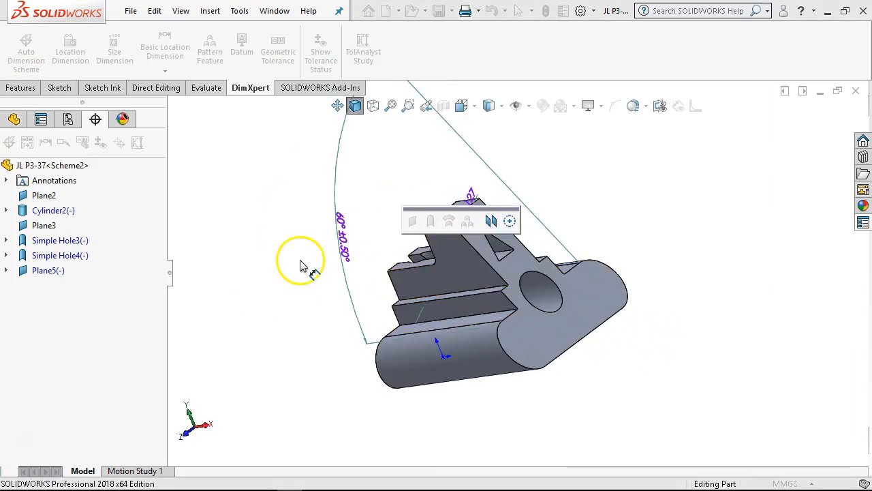
pyautogui.click(490, 222)
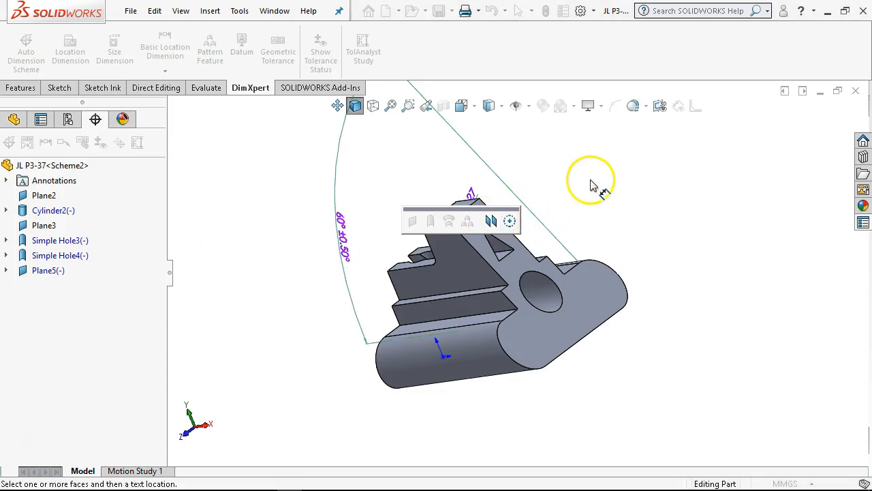
pyautogui.press('Escape')
pyautogui.moveTo(279, 226); pyautogui.dragTo(336, 228, button='middle')
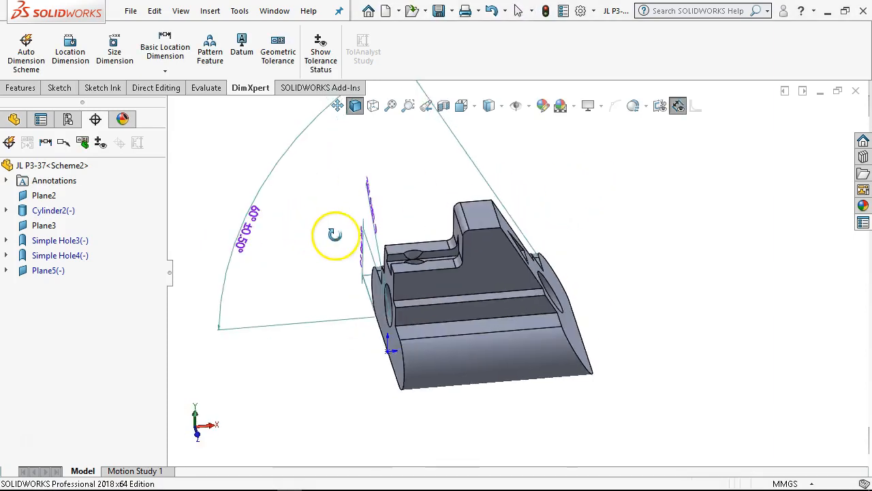
# Step: Examine which model faces the Plane3 and Plane2 DimXpert features refer to
pyautogui.click(42, 231)
pyautogui.moveTo(178, 304)
pyautogui.mouseDown(button='middle')
pyautogui.moveTo(228, 288)
pyautogui.moveTo(170, 293)
pyautogui.mouseUp(button='middle')
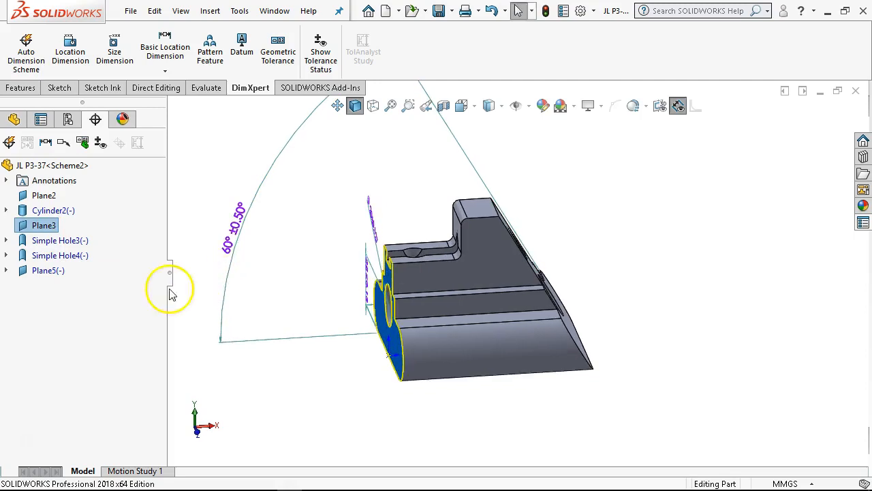
pyautogui.click(53, 196)
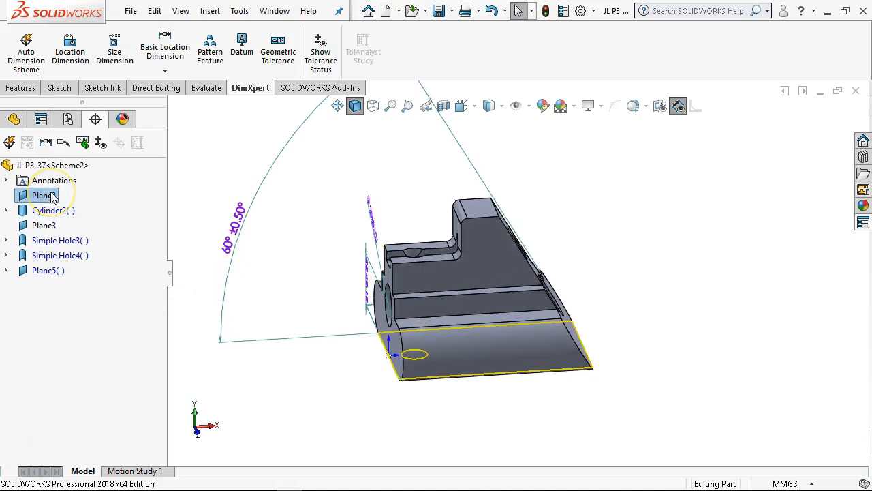
pyautogui.moveTo(266, 330); pyautogui.dragTo(331, 366, button='middle')
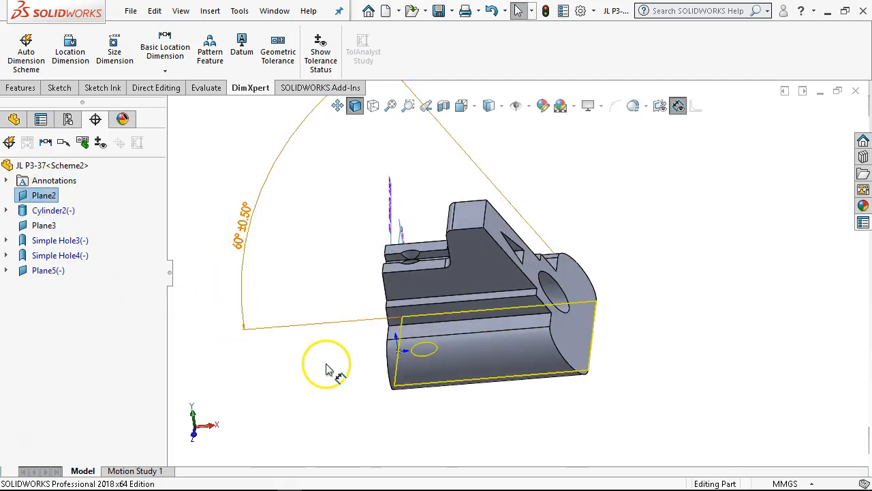
pyautogui.moveTo(473, 333); pyautogui.dragTo(402, 259, button='middle')
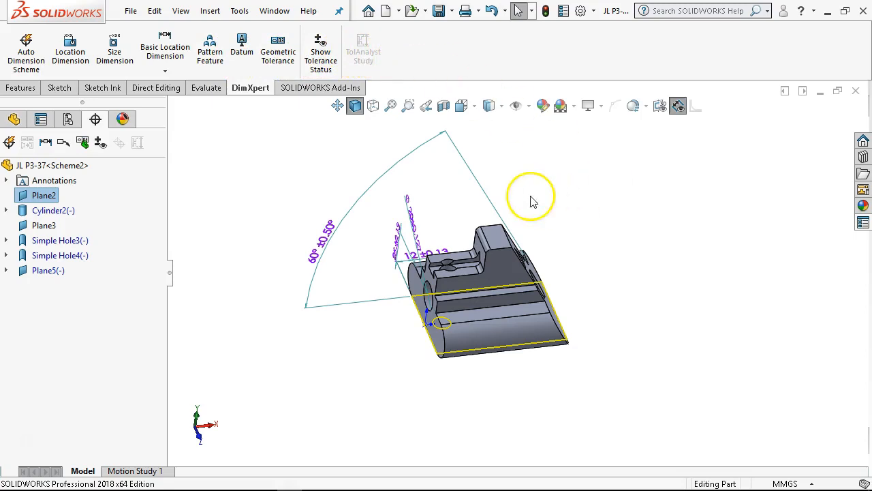
# Step: Create a reference plane parallel to the vertical end face and coincident with the sloped face's bottom edge
pyautogui.click(9, 91)
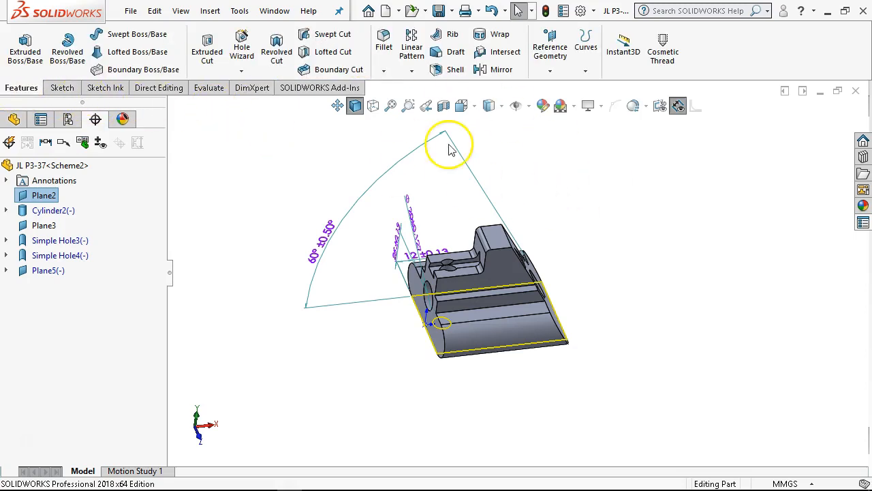
pyautogui.click(550, 71)
pyautogui.click(518, 86)
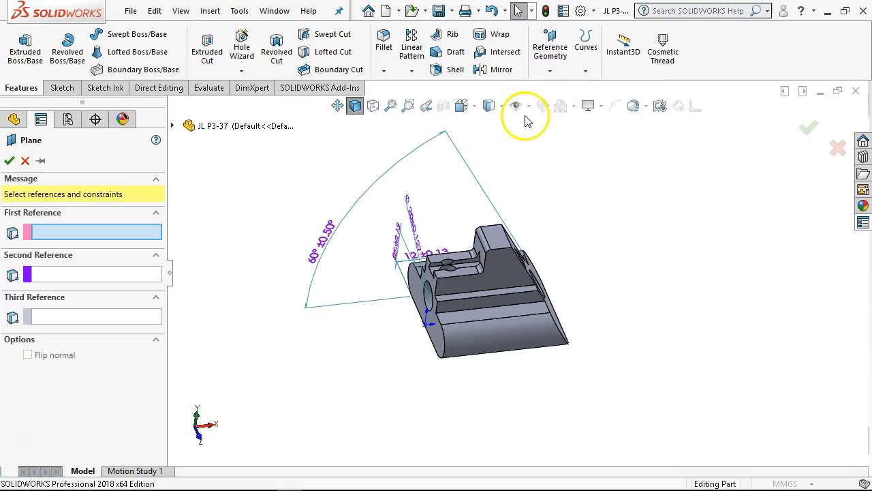
pyautogui.click(415, 301)
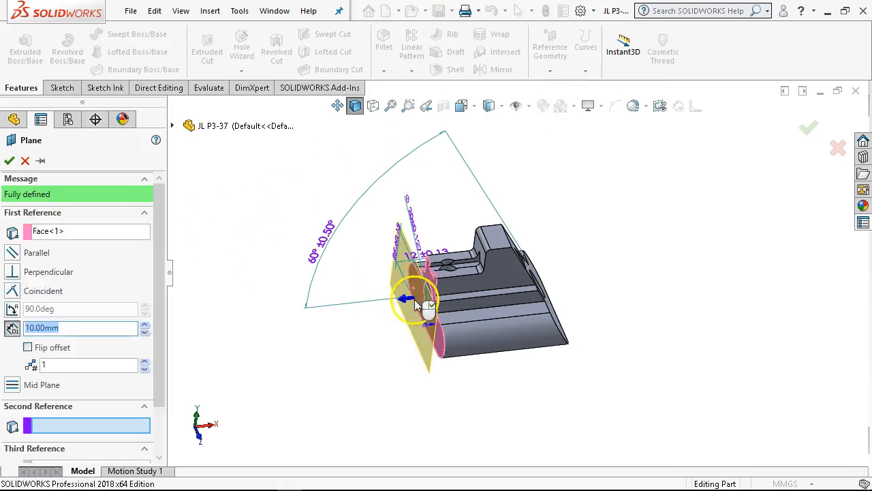
pyautogui.click(56, 253)
pyautogui.moveTo(686, 339); pyautogui.dragTo(538, 334, button='middle')
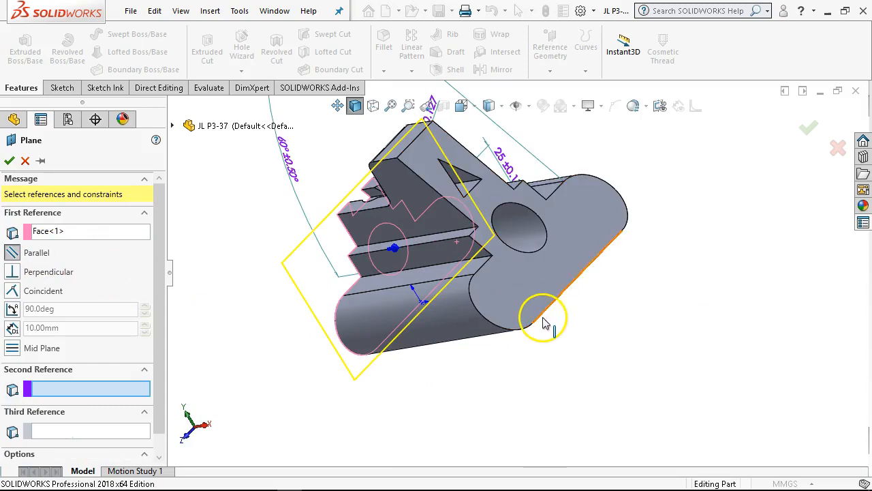
pyautogui.click(545, 317)
pyautogui.moveTo(650, 307); pyautogui.dragTo(724, 268, button='middle')
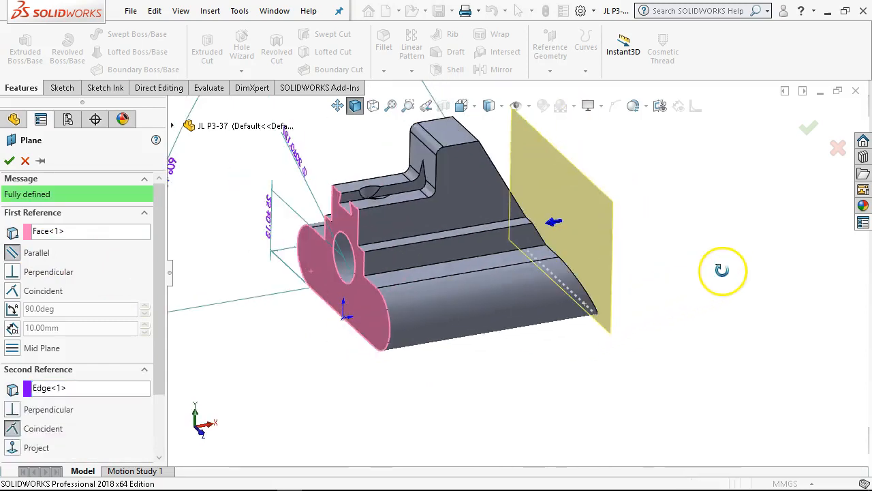
pyautogui.click(808, 128)
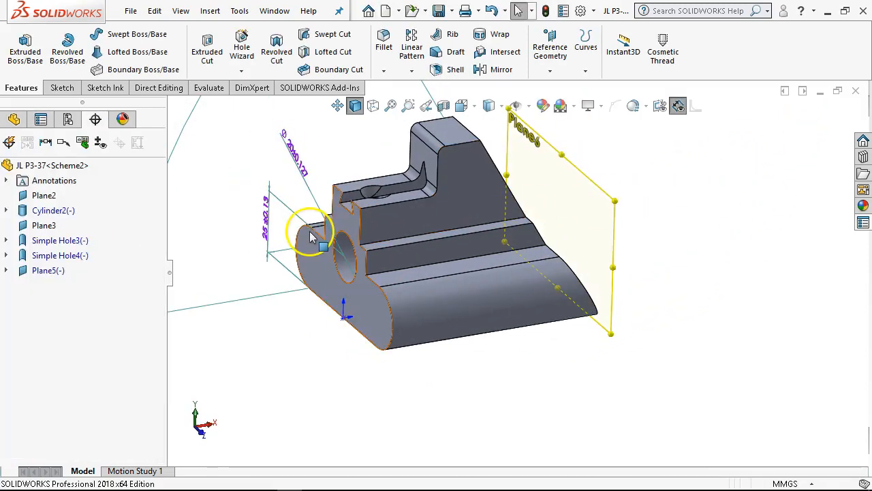
pyautogui.click(744, 235)
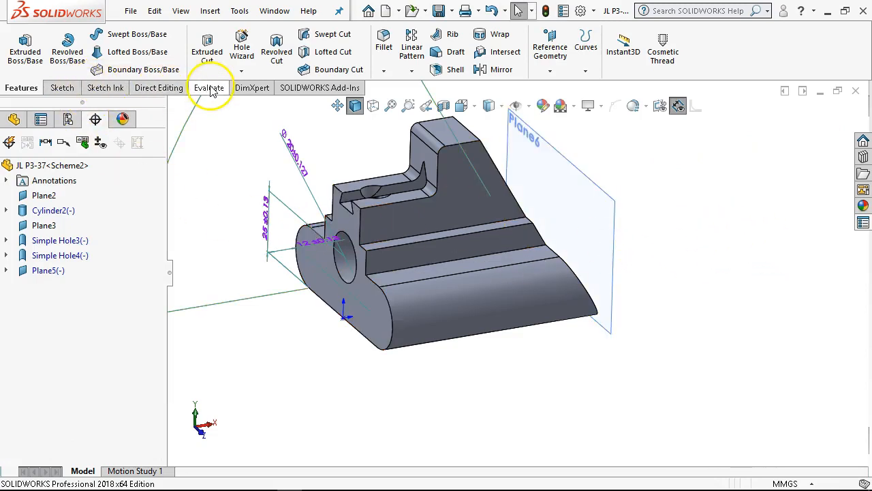
# Step: Try to add a DimXpert size dimension as a width feature from the vertical end face to the Plane6 reference plane
pyautogui.click(251, 88)
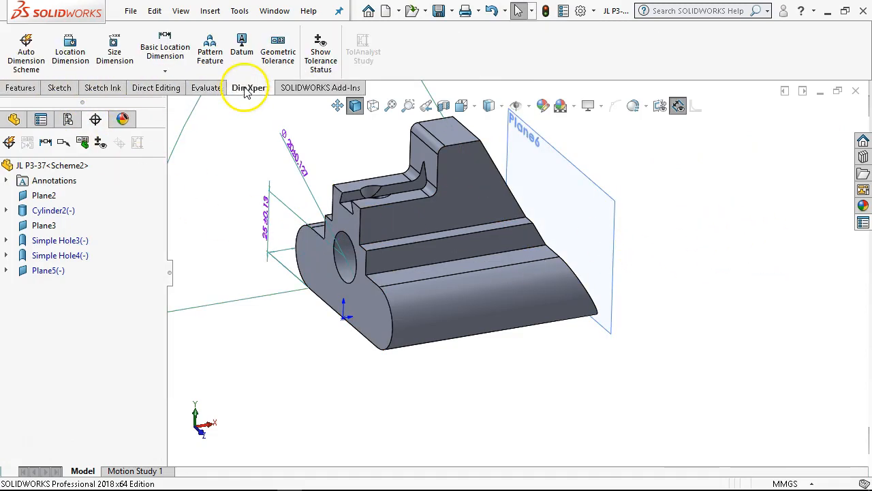
pyautogui.click(115, 51)
pyautogui.click(363, 316)
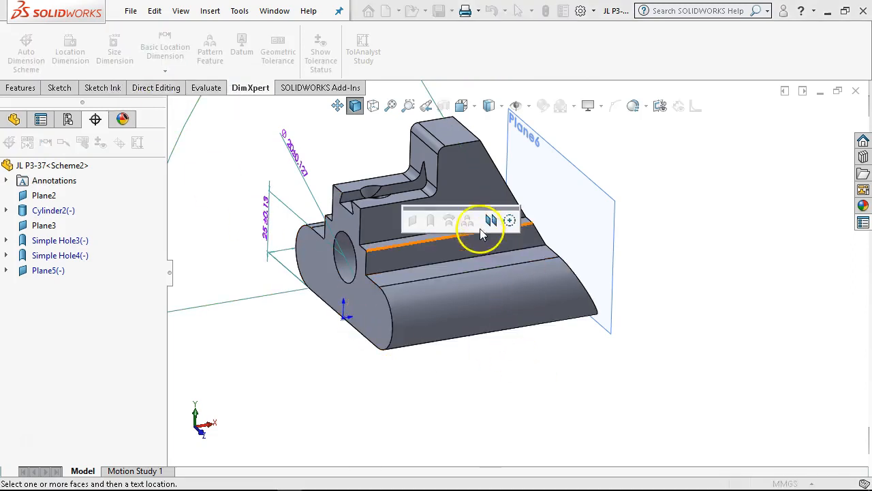
pyautogui.click(604, 199)
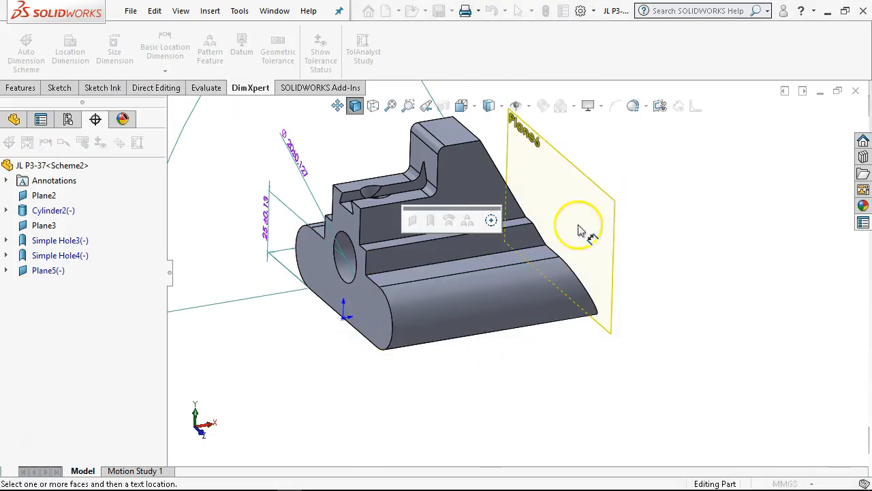
pyautogui.click(375, 331)
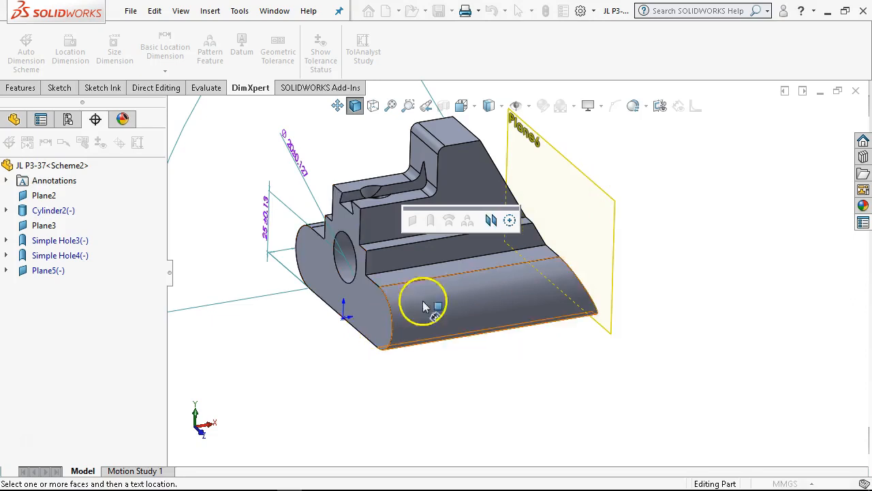
pyautogui.click(490, 220)
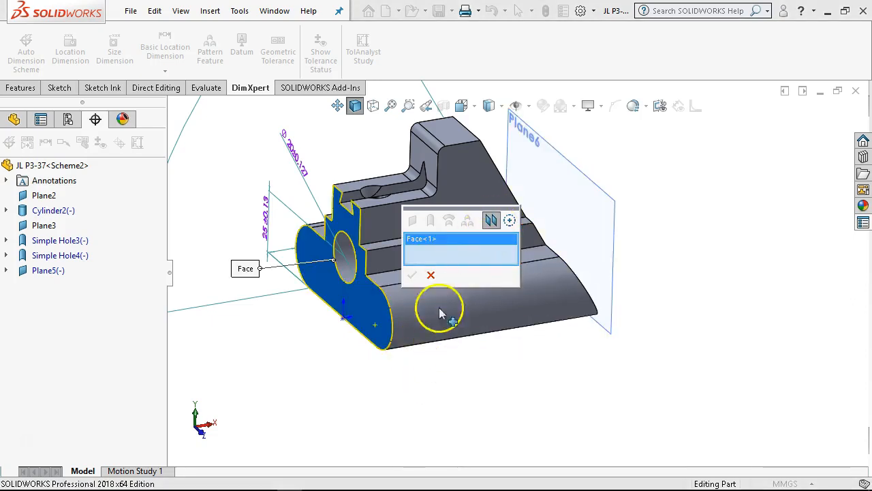
pyautogui.click(604, 195)
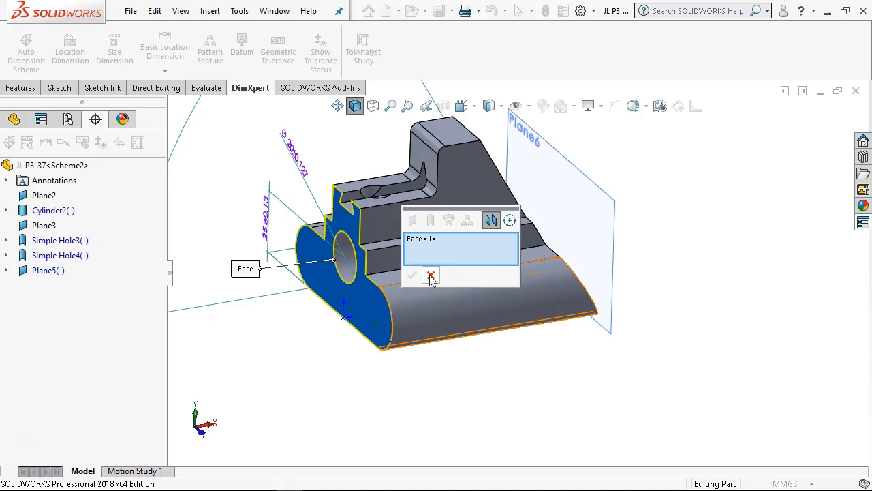
pyautogui.click(360, 315)
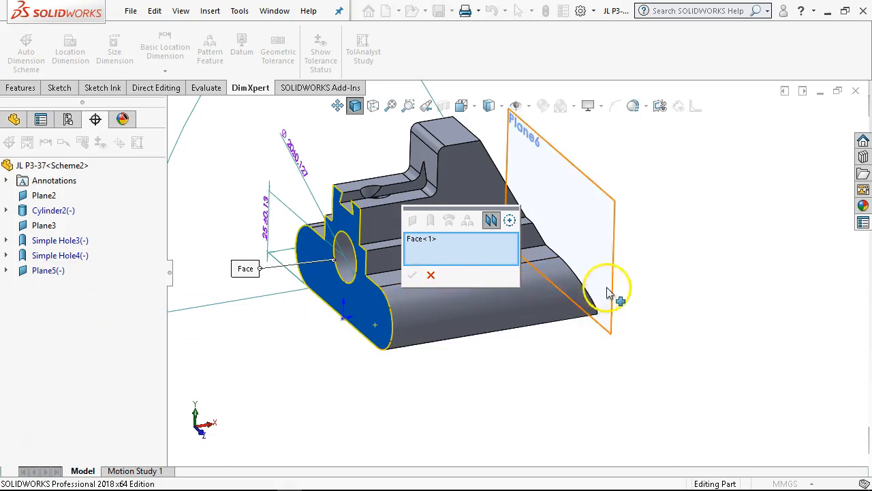
pyautogui.click(613, 309)
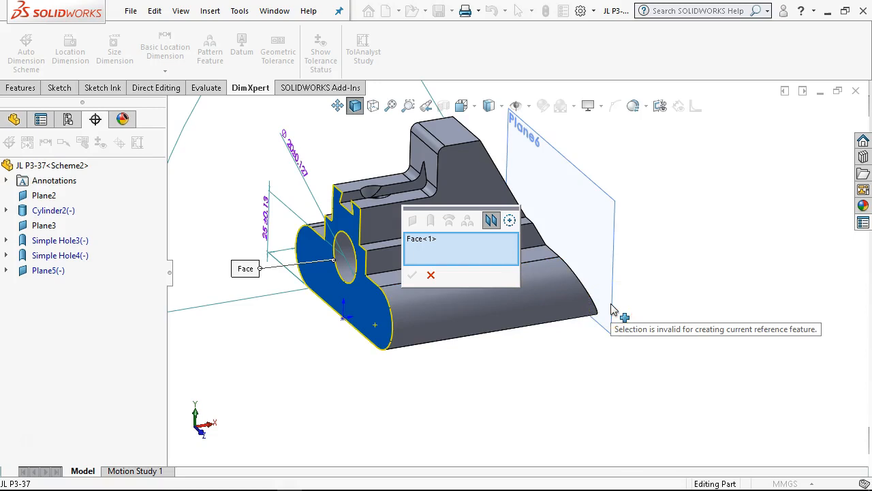
pyautogui.click(432, 275)
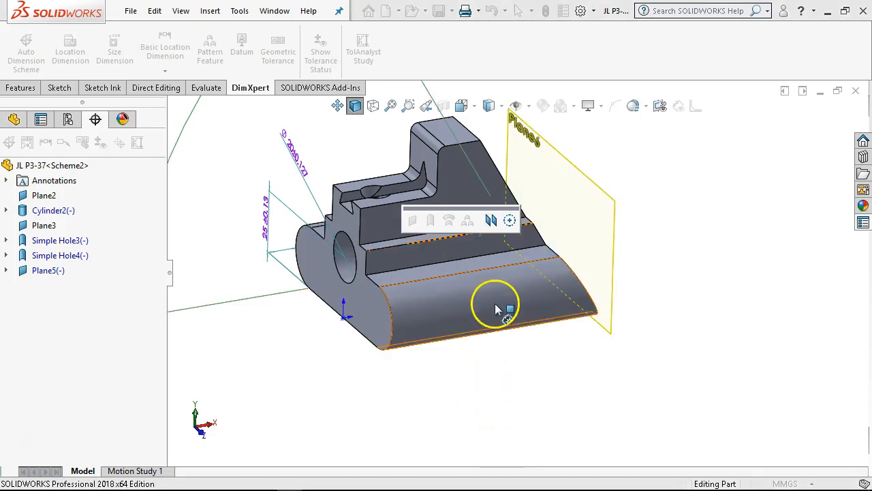
pyautogui.press('Escape')
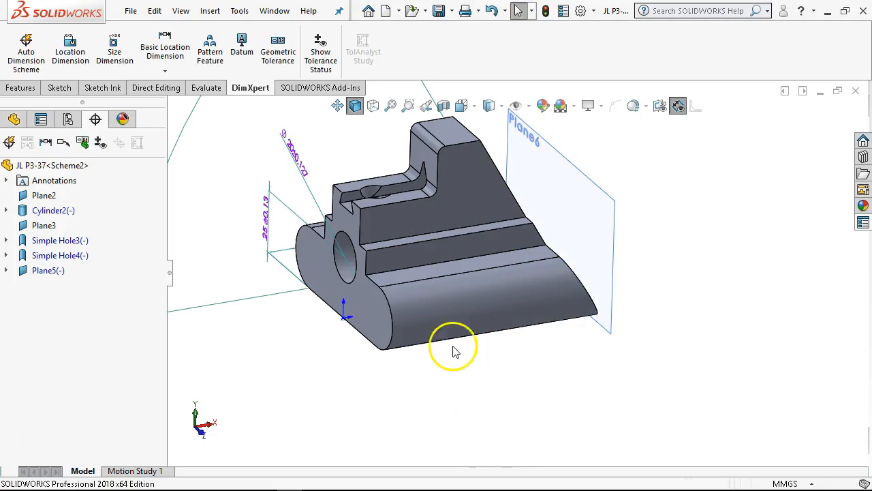
# Step: Move the 12 mm and 25 mm DimXpert location dimensions farther away from the part
pyautogui.moveTo(233, 264); pyautogui.dragTo(171, 307, button='middle')
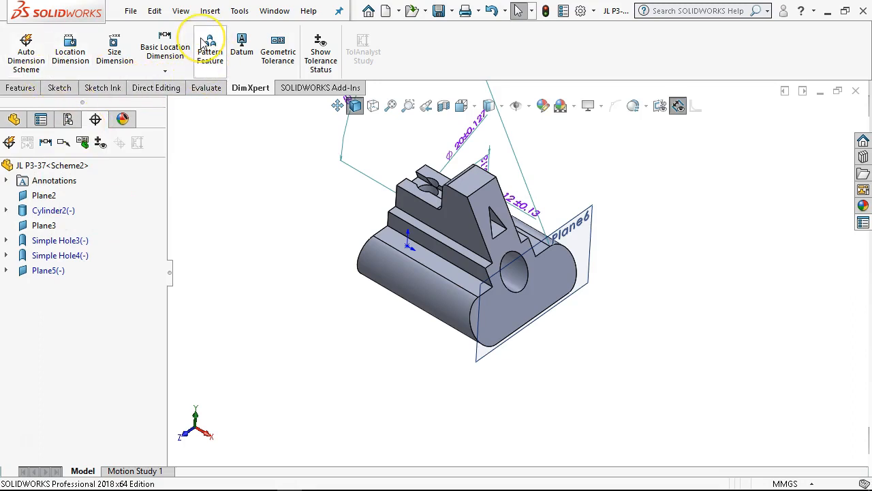
pyautogui.moveTo(495, 230)
pyautogui.mouseDown(button='middle')
pyautogui.moveTo(484, 195)
pyautogui.moveTo(482, 246)
pyautogui.moveTo(468, 152)
pyautogui.moveTo(489, 153)
pyautogui.moveTo(492, 179)
pyautogui.moveTo(454, 170)
pyautogui.moveTo(459, 184)
pyautogui.moveTo(459, 143)
pyautogui.moveTo(471, 144)
pyautogui.moveTo(464, 158)
pyautogui.mouseUp(button='middle')
pyautogui.scroll(-2, 467, 162)
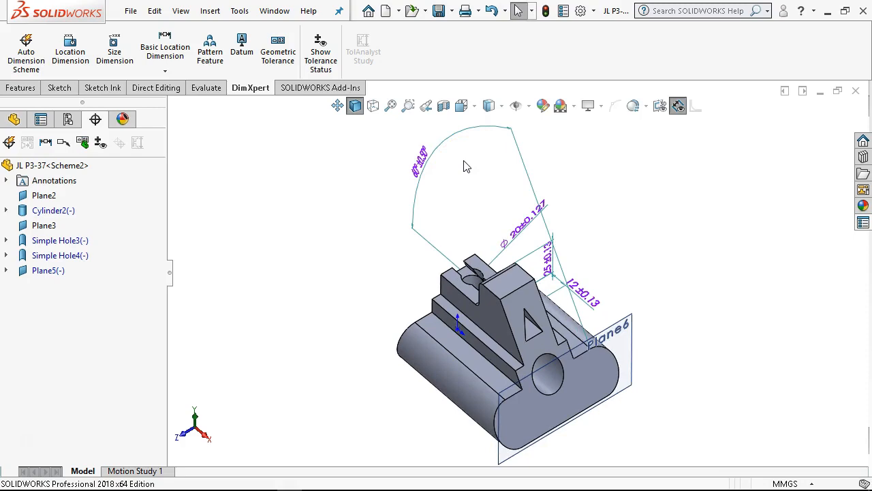
pyautogui.moveTo(583, 295); pyautogui.dragTo(630, 281)
pyautogui.moveTo(548, 268); pyautogui.dragTo(573, 188)
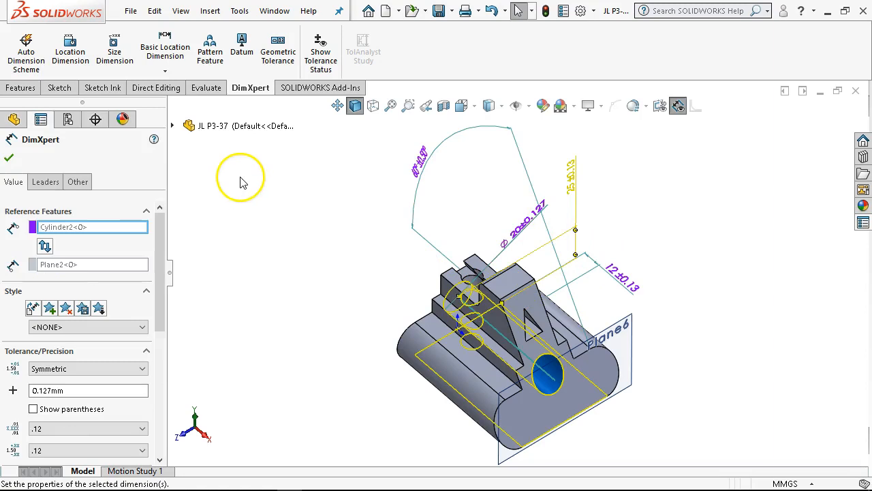
pyautogui.moveTo(290, 207); pyautogui.dragTo(313, 221, button='middle')
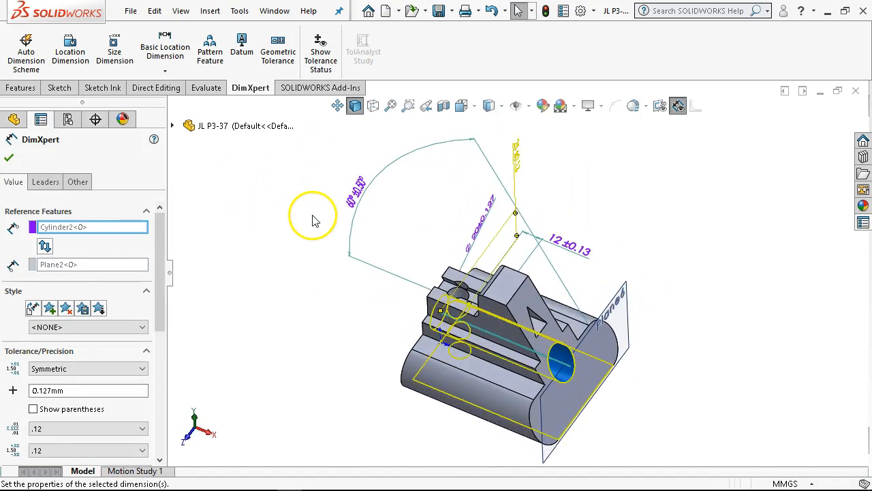
pyautogui.scroll(2, 588, 333)
pyautogui.scroll(-2, 589, 334)
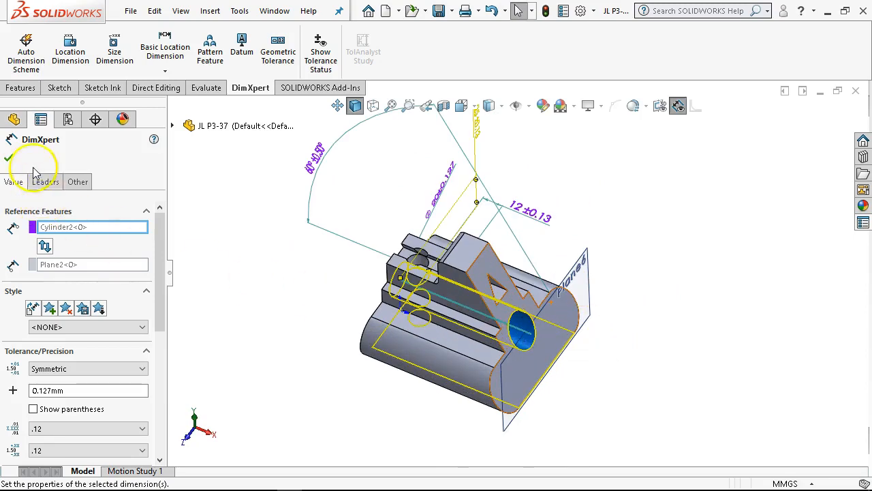
pyautogui.click(9, 159)
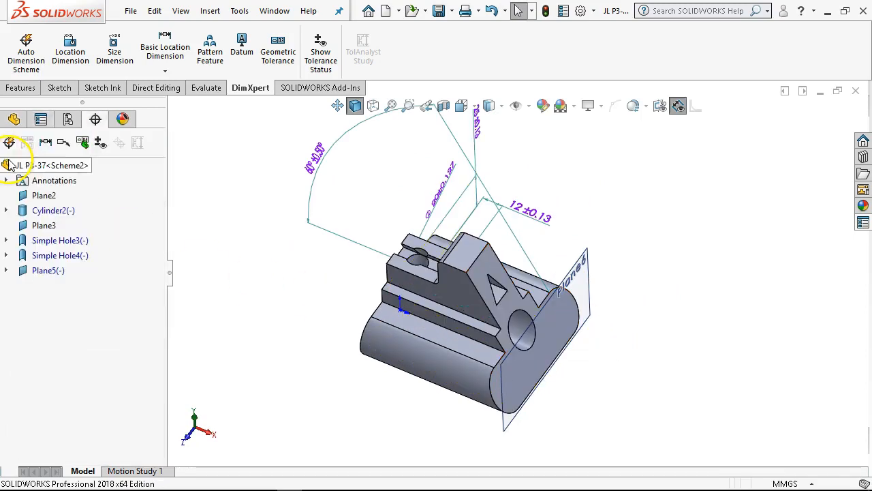
# Step: Add a reference dimension for the base length between the bottom edges of the vertical end face and the sloped face, placed below the part
pyautogui.click(59, 88)
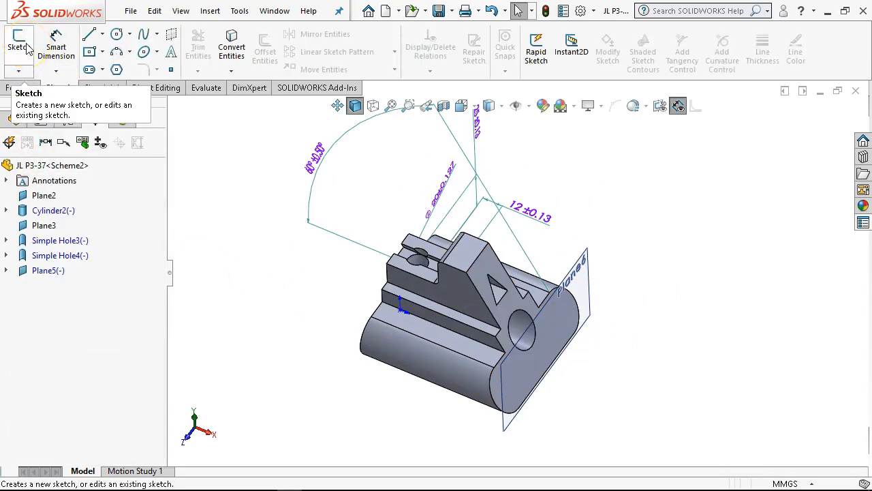
pyautogui.click(56, 42)
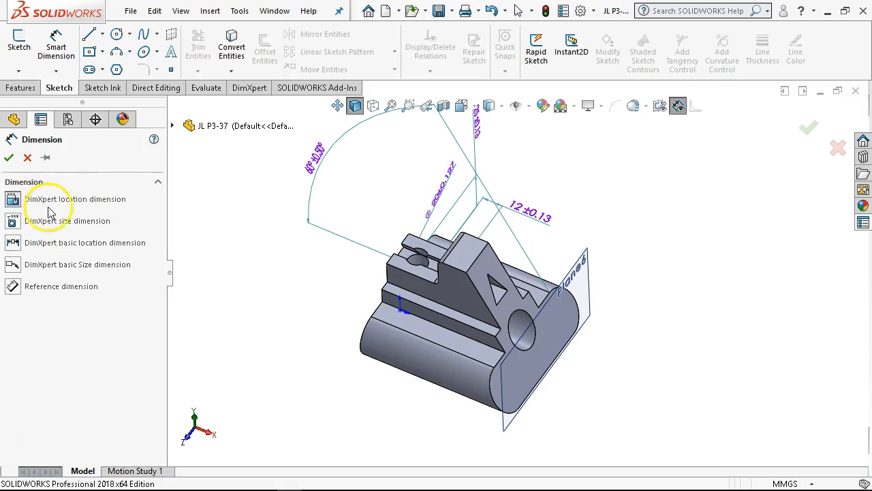
pyautogui.click(14, 286)
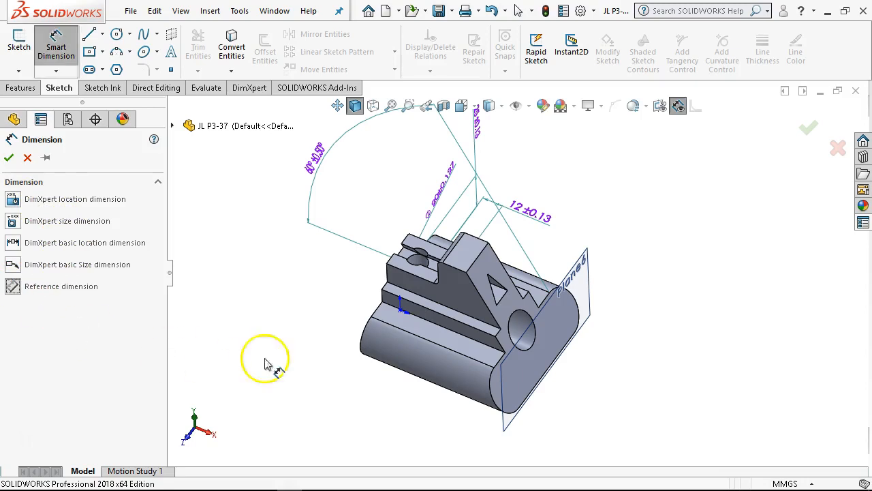
pyautogui.moveTo(267, 364); pyautogui.dragTo(350, 364, button='middle')
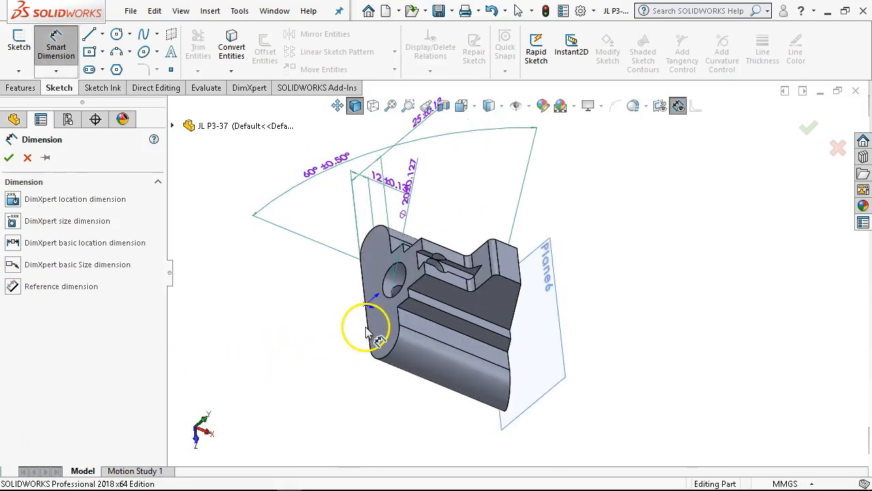
pyautogui.moveTo(368, 330); pyautogui.dragTo(527, 384, button='middle')
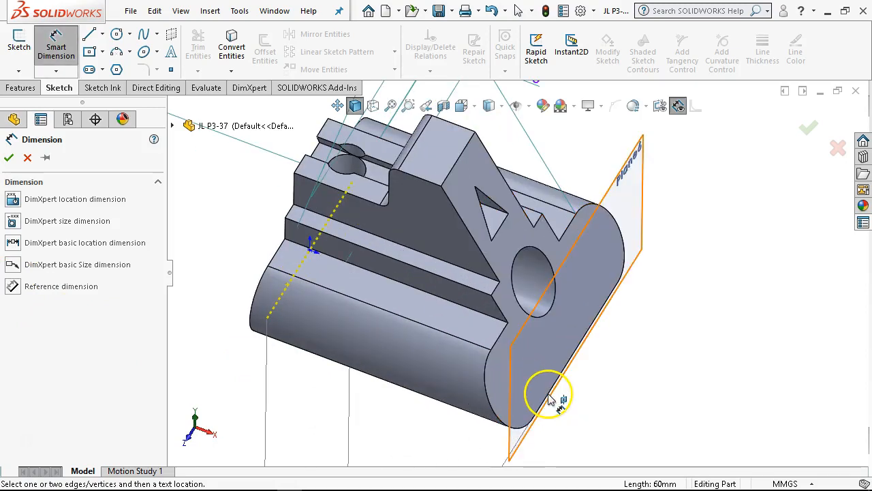
pyautogui.scroll(-3, 516, 453)
pyautogui.scroll(-3, 516, 453)
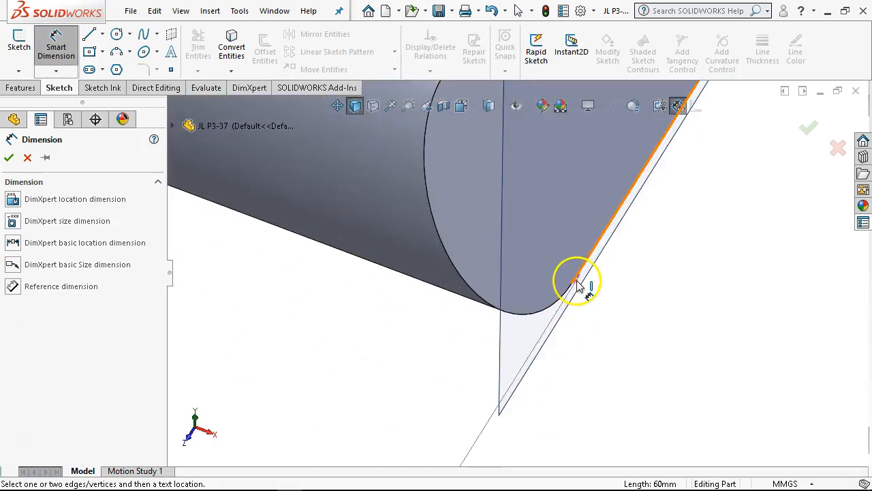
pyautogui.click(578, 283)
pyautogui.scroll(3, 318, 238)
pyautogui.click(283, 251)
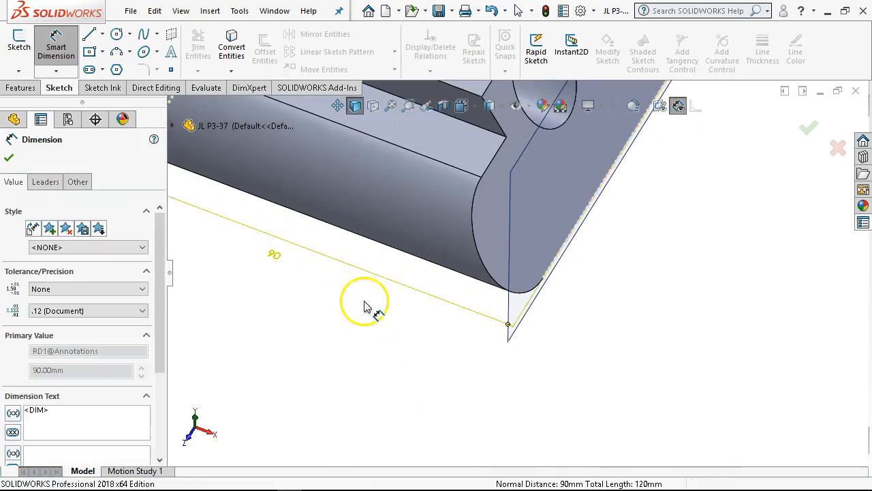
pyautogui.scroll(3, 431, 304)
pyautogui.rightClick(432, 305)
pyautogui.click(459, 346)
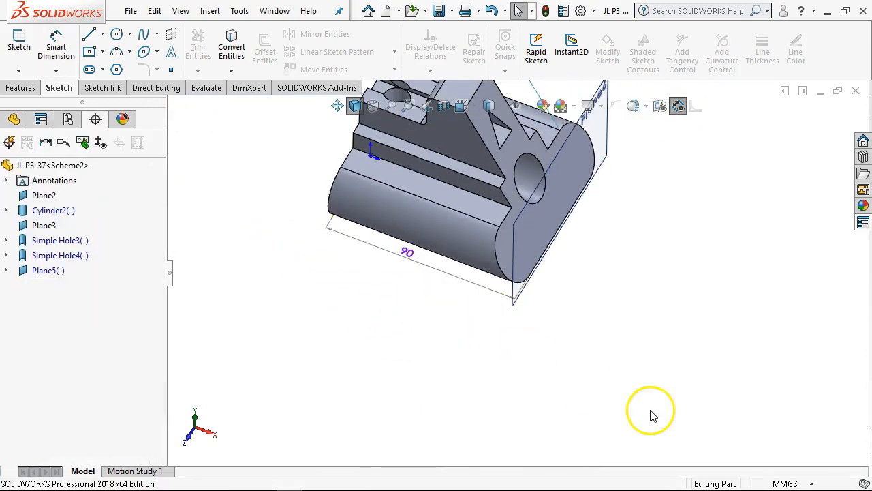
# Step: Turn off the display of DimXpert annotations for the part in an isometric view
pyautogui.hotkey('ctrl', '7')
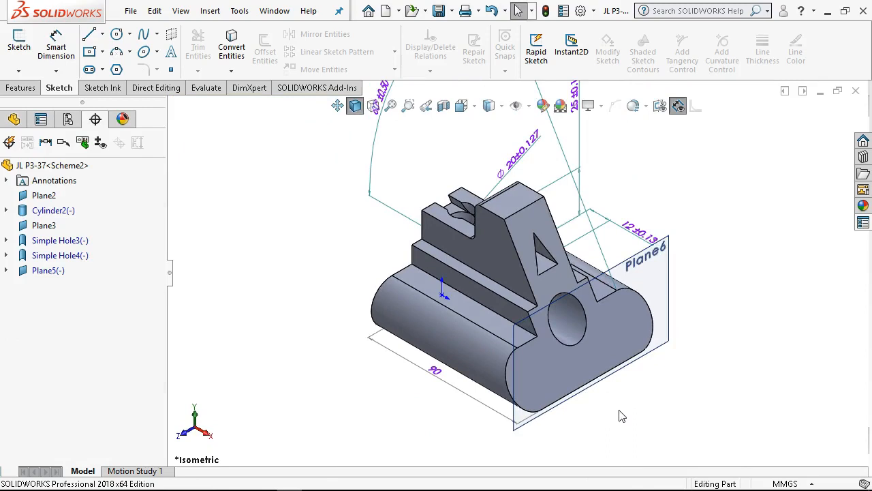
pyautogui.scroll(2, 516, 233)
pyautogui.scroll(-1, 518, 203)
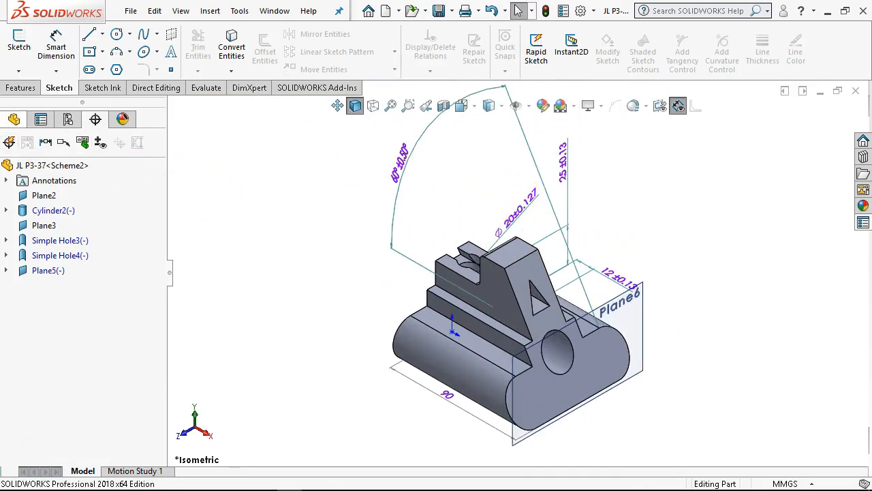
pyautogui.click(16, 123)
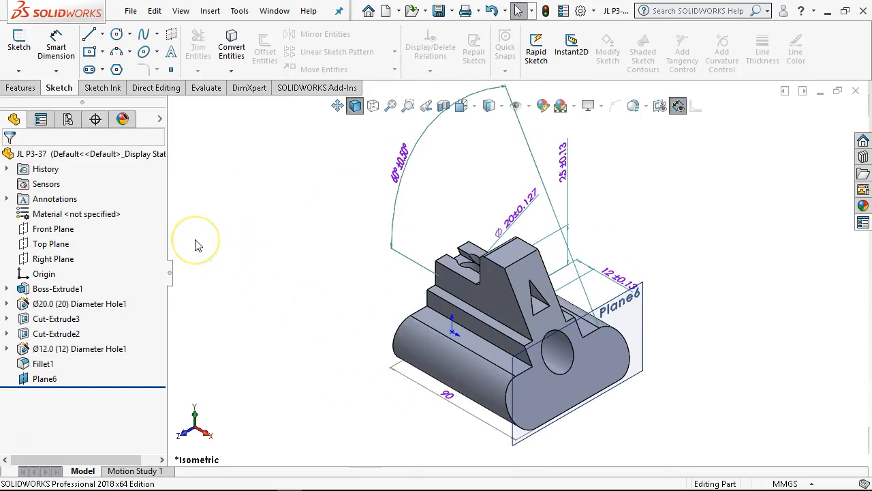
pyautogui.rightClick(41, 200)
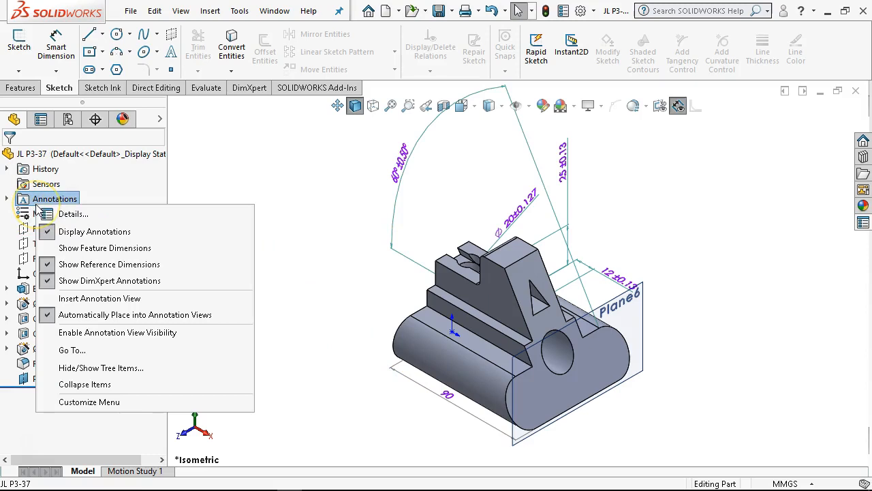
pyautogui.click(76, 282)
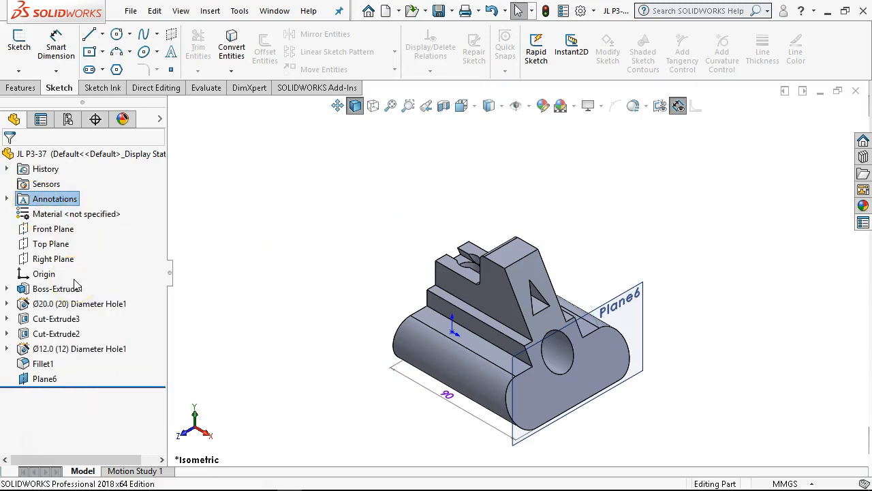
# Step: Hide the Plane6 reference plane at the sloped face's bottom edge
pyautogui.rightClick(46, 380)
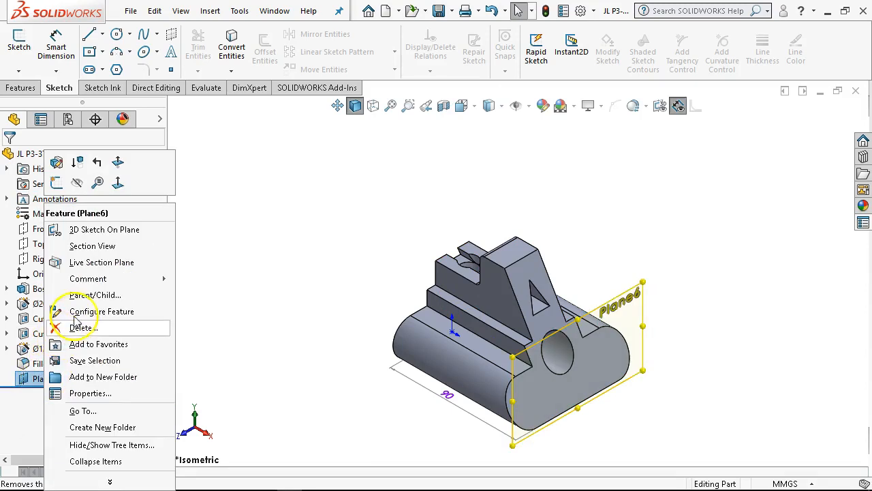
pyautogui.click(77, 183)
pyautogui.moveTo(375, 358); pyautogui.dragTo(389, 370, button='middle')
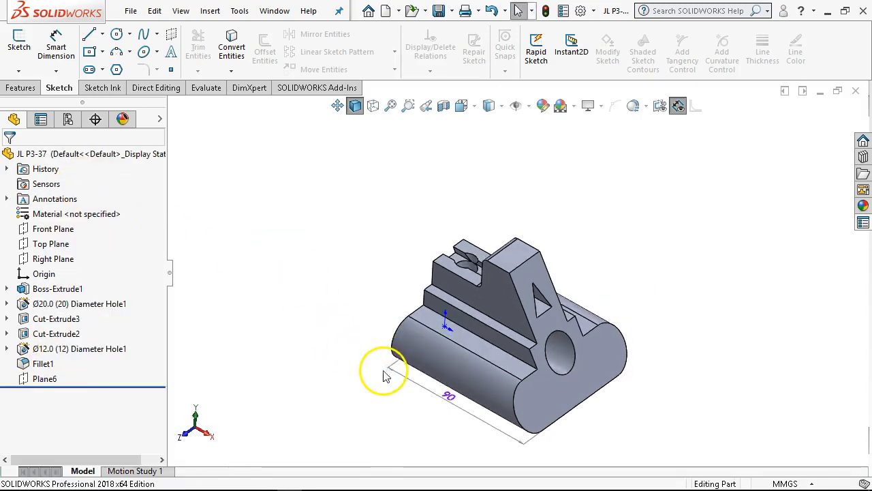
# Step: Turn off the display of reference dimensions and show the part's feature dimensions
pyautogui.rightClick(58, 198)
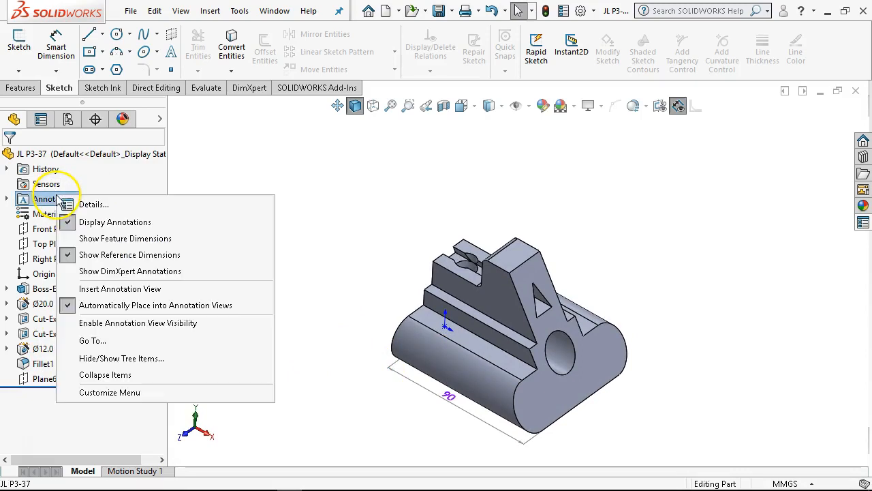
pyautogui.click(109, 260)
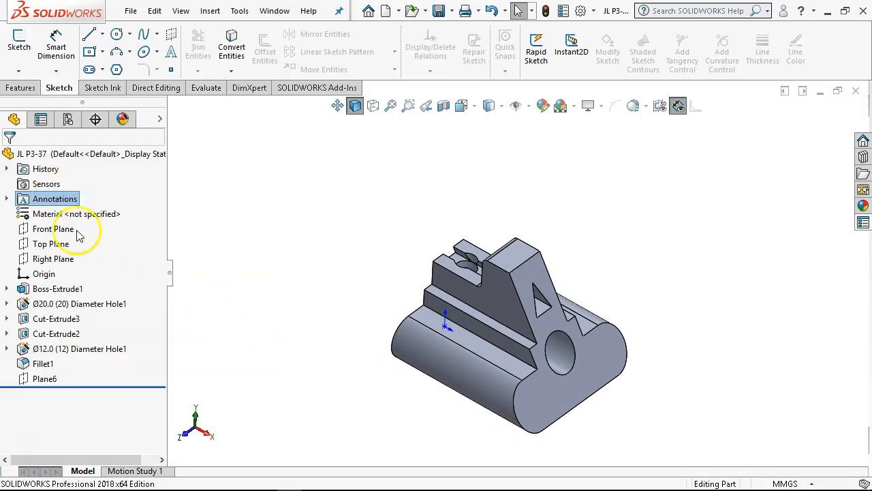
pyautogui.rightClick(60, 204)
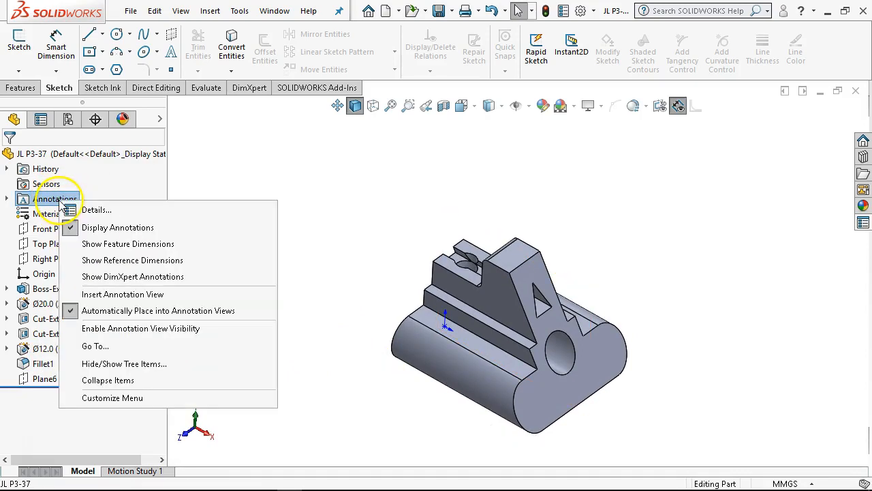
pyautogui.click(102, 242)
pyautogui.moveTo(536, 389); pyautogui.dragTo(479, 405, button='middle')
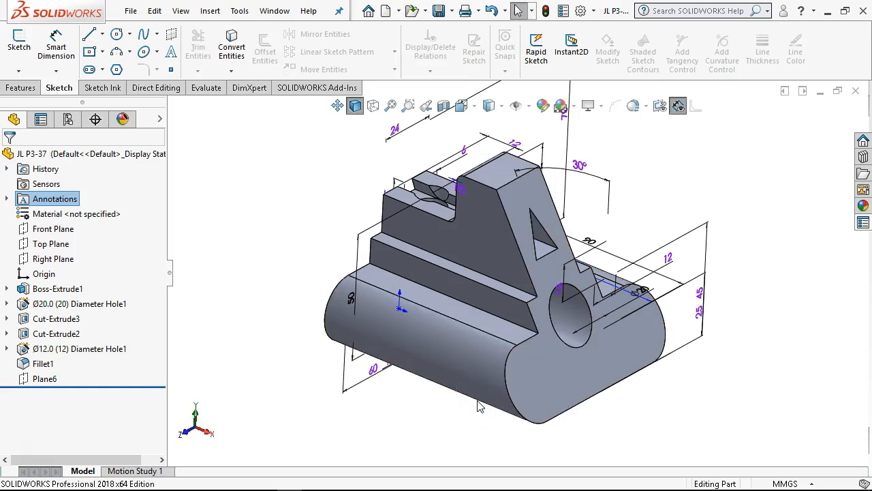
# Step: Move the purple 90 mm extrusion depth dimension off the part to outside the black 90 dimension
pyautogui.moveTo(306, 270); pyautogui.dragTo(300, 354, button='middle')
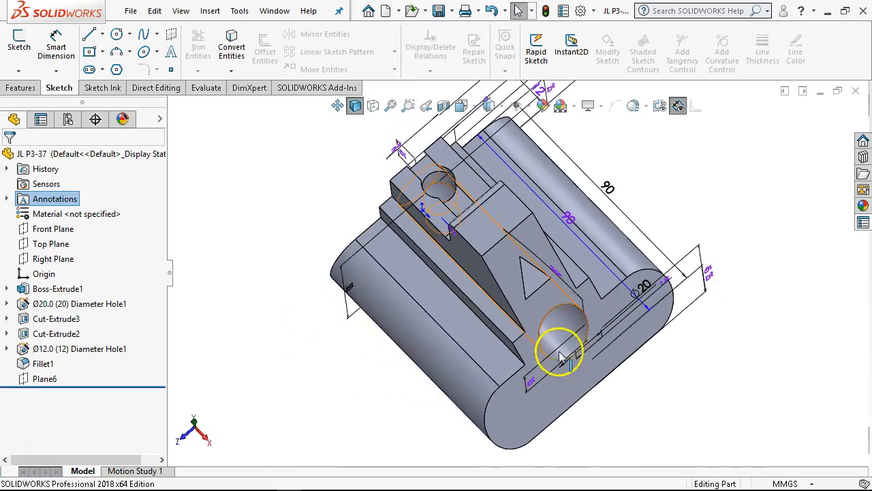
pyautogui.click(569, 235)
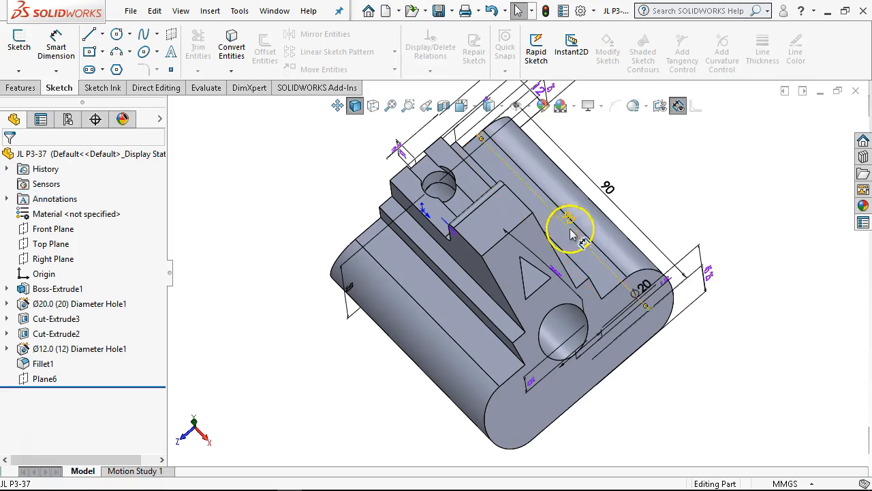
pyautogui.click(646, 192)
pyautogui.click(755, 327)
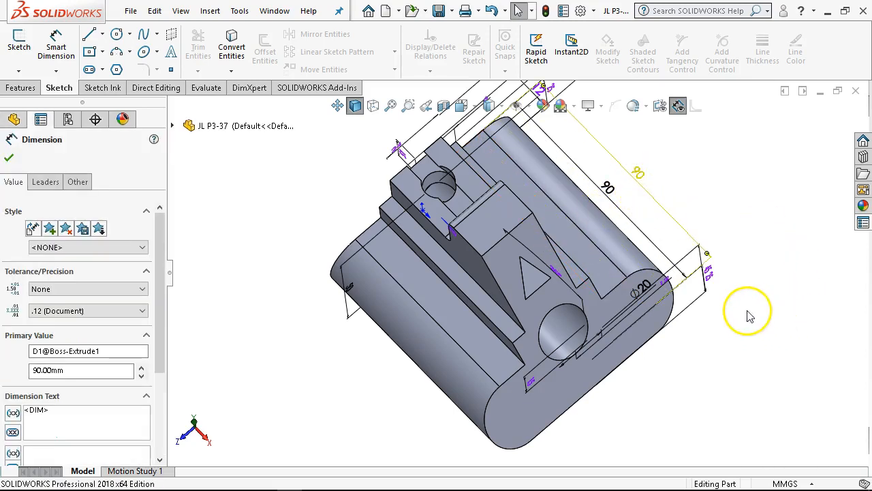
# Step: Examine the part's feature dimensions from several angles, along with the display options available for its annotations
pyautogui.moveTo(668, 220); pyautogui.dragTo(722, 306, button='middle')
pyautogui.moveTo(628, 235); pyautogui.dragTo(633, 397, button='middle')
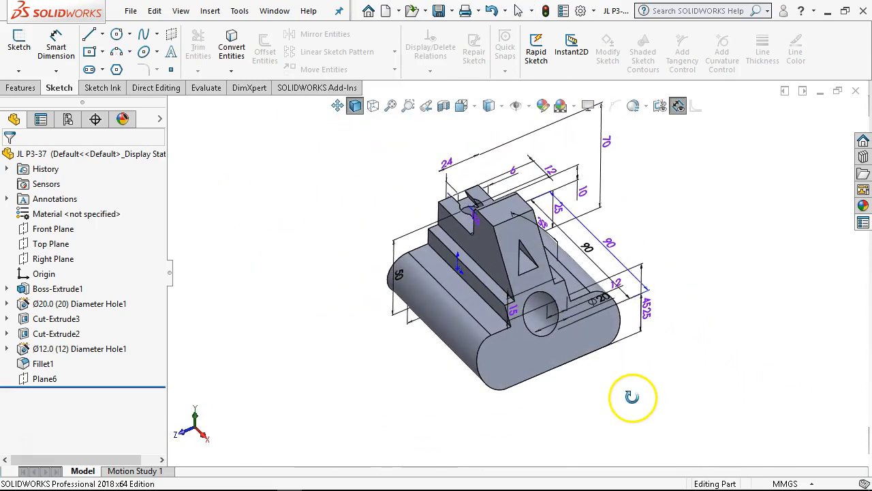
pyautogui.scroll(3, 563, 197)
pyautogui.scroll(-3, 553, 174)
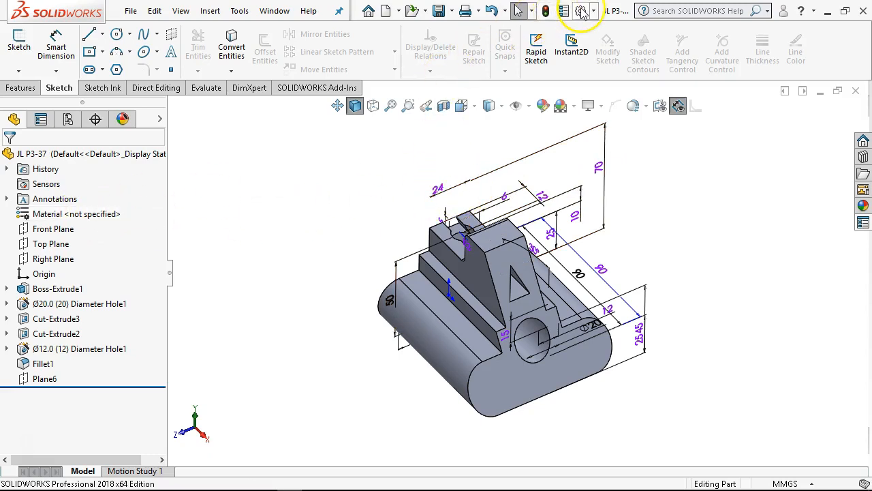
pyautogui.moveTo(400, 296); pyautogui.dragTo(422, 279, button='middle')
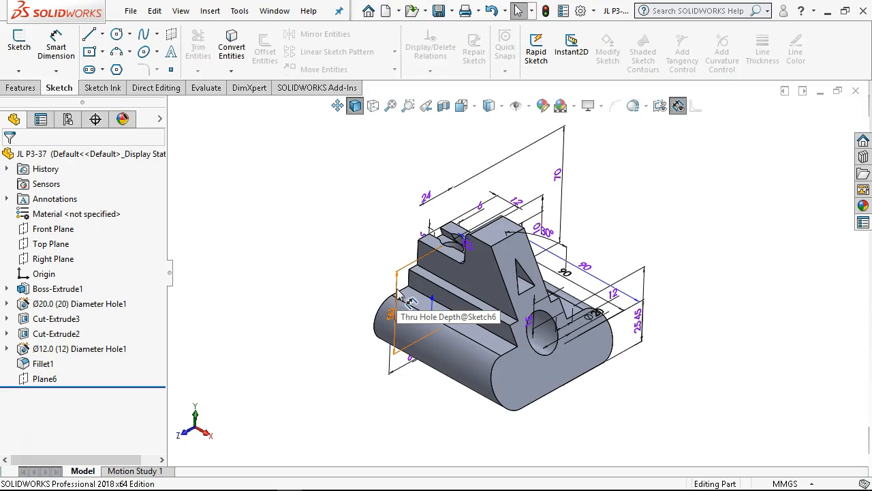
pyautogui.rightClick(60, 199)
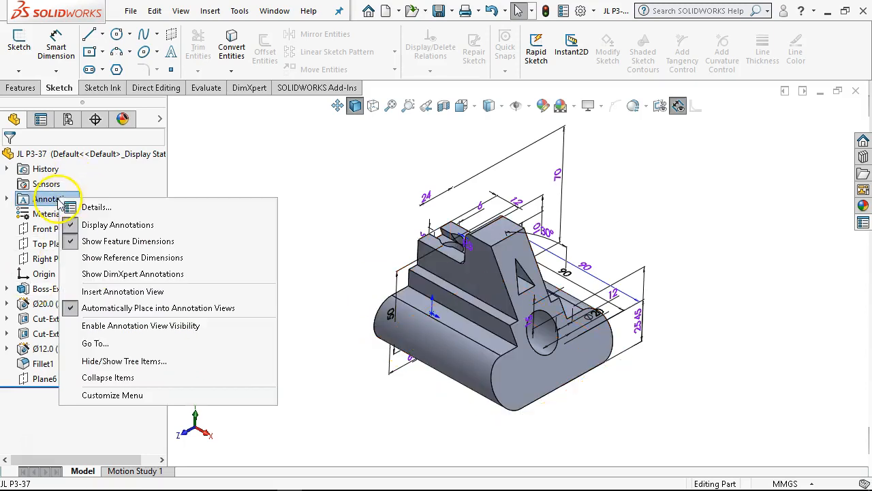
pyautogui.click(276, 168)
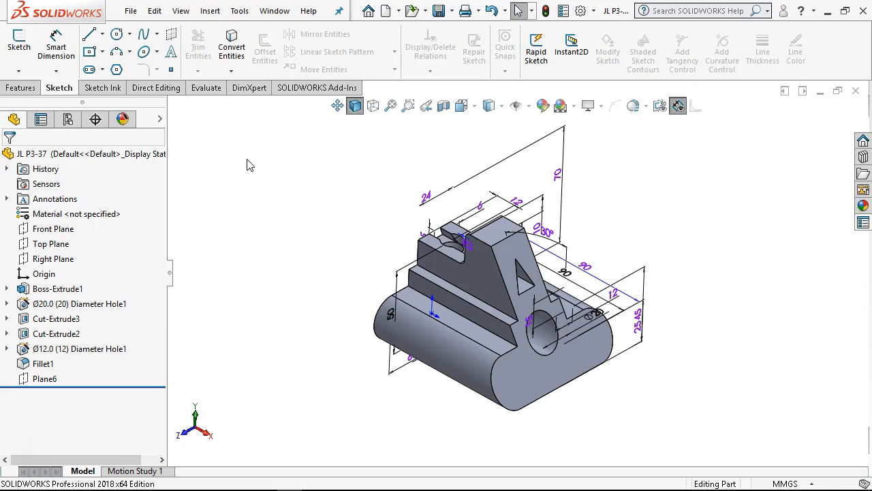
pyautogui.moveTo(368, 365); pyautogui.dragTo(394, 308, button='middle')
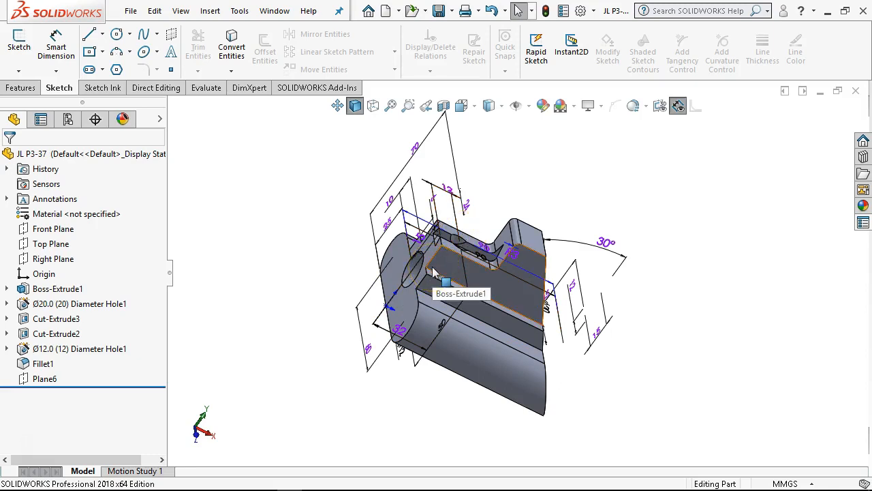
pyautogui.moveTo(664, 331); pyautogui.dragTo(615, 385, button='middle')
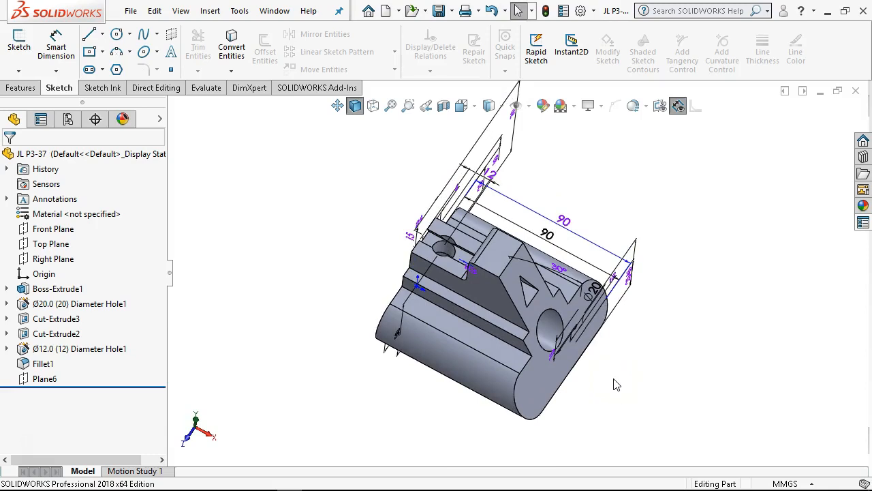
pyautogui.moveTo(670, 389); pyautogui.dragTo(675, 325, button='middle')
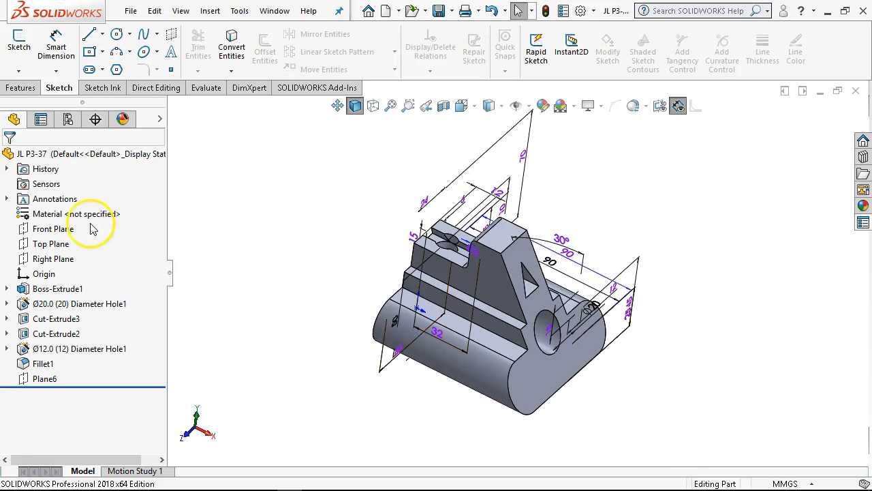
# Step: Turn off the display of the part's feature dimensions
pyautogui.rightClick(64, 205)
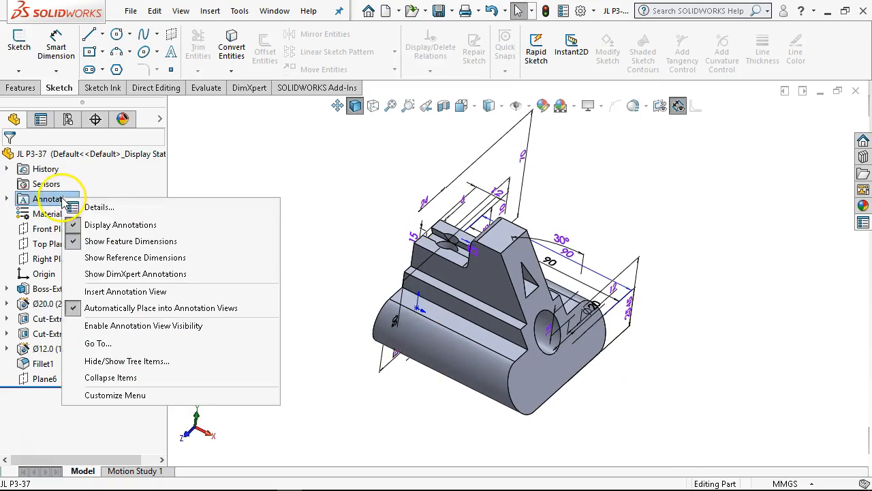
pyautogui.click(96, 244)
pyautogui.moveTo(325, 354)
pyautogui.mouseDown(button='middle')
pyautogui.moveTo(302, 334)
pyautogui.moveTo(319, 347)
pyautogui.mouseUp(button='middle')
pyautogui.scroll(-2, 507, 437)
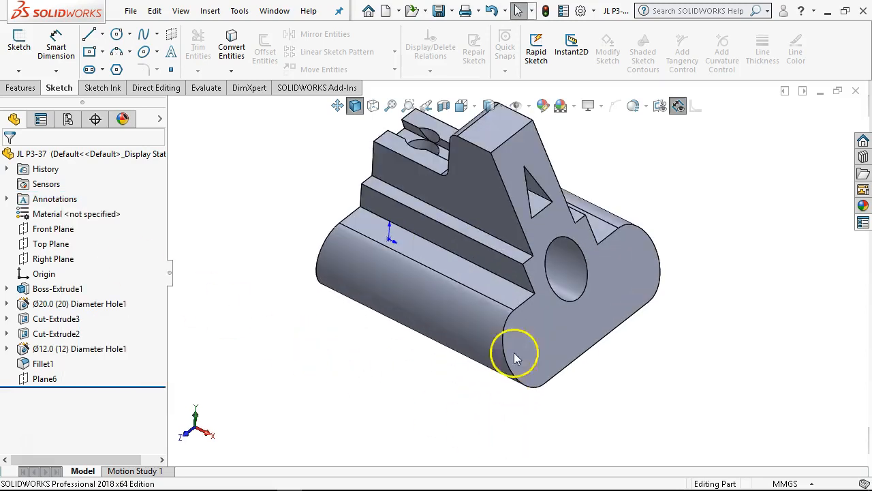
pyautogui.moveTo(516, 235)
pyautogui.mouseDown(button='middle')
pyautogui.moveTo(520, 213)
pyautogui.moveTo(513, 224)
pyautogui.mouseUp(button='middle')
pyautogui.scroll(1, 520, 214)
pyautogui.scroll(1, 513, 223)
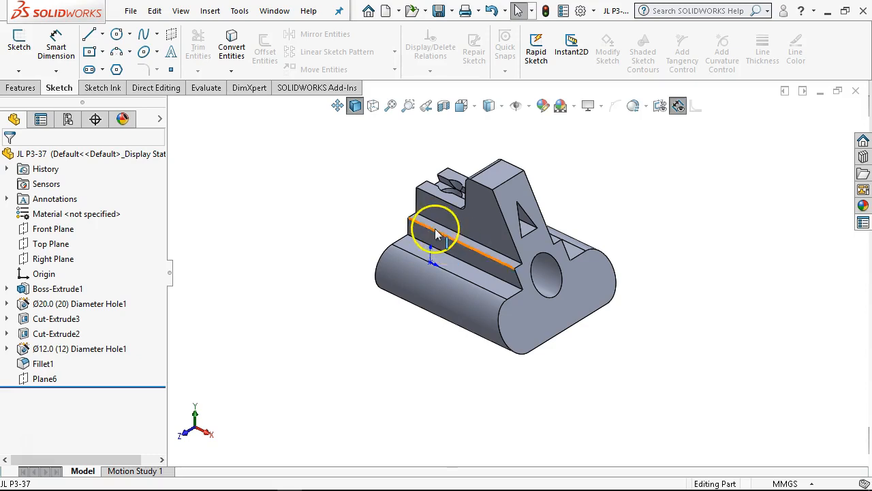
# Step: Close the part, saving all modified documents, and open the recent drawing JL CH4.SLDDRW
pyautogui.click(855, 92)
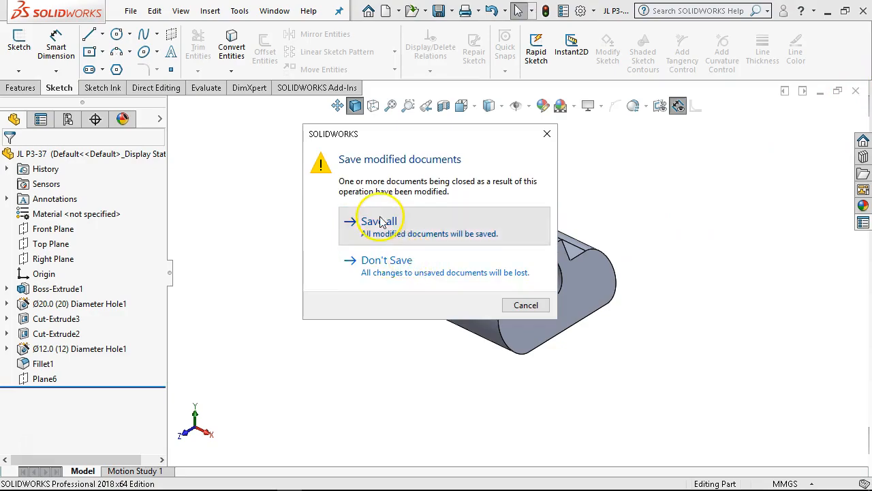
pyautogui.click(379, 167)
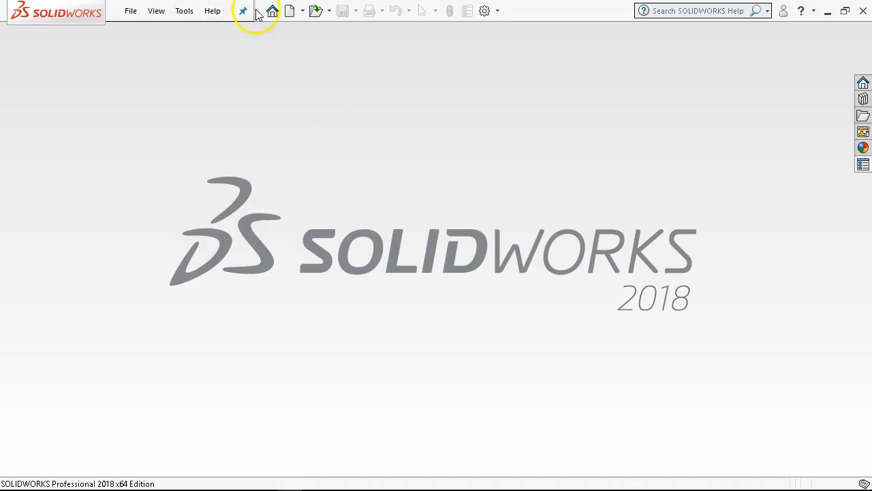
pyautogui.click(187, 14)
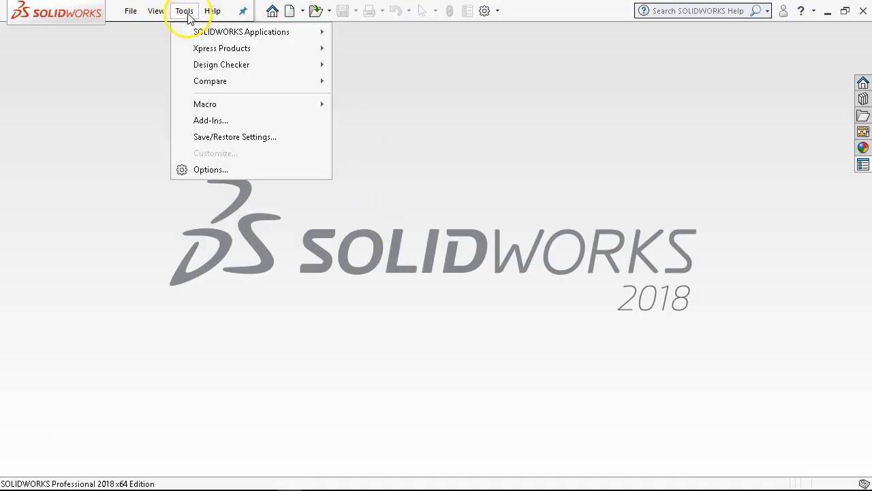
pyautogui.moveTo(130, 13)
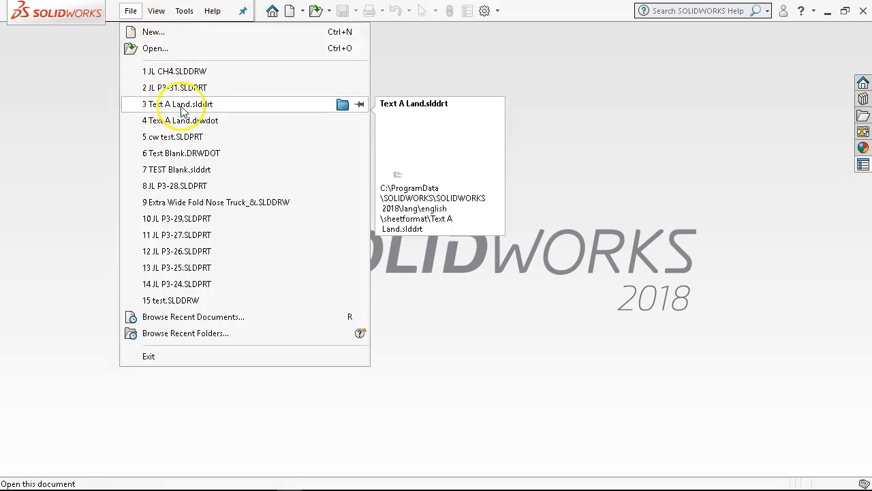
pyautogui.click(170, 74)
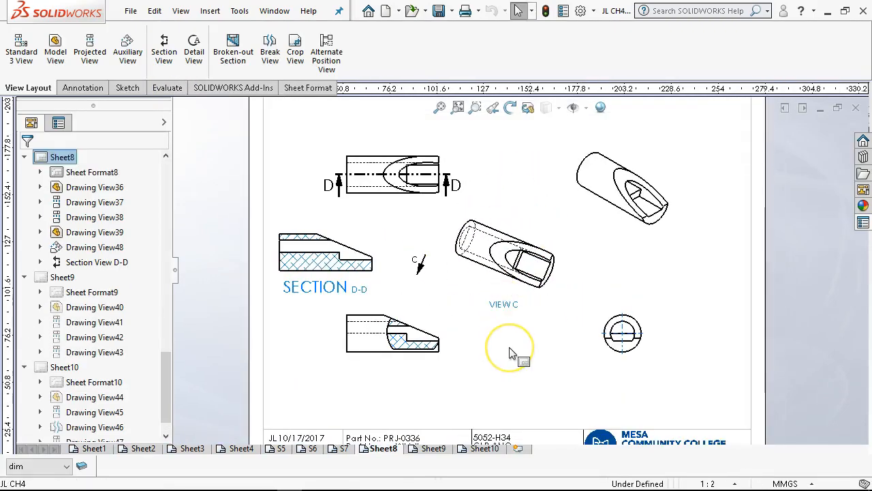
# Step: Try to insert the model dimensions marked for drawing into all views of Sheet8, starting with selected feature as the source
pyautogui.click(75, 88)
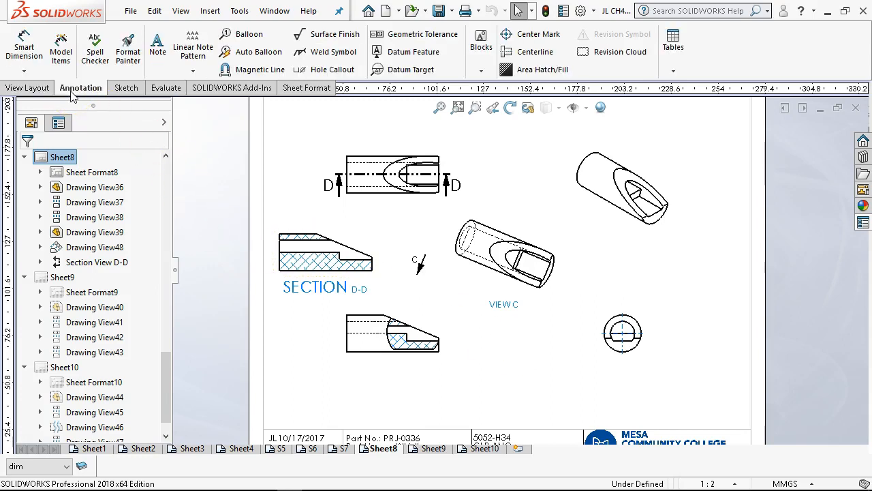
pyautogui.click(60, 54)
pyautogui.moveTo(166, 253); pyautogui.dragTo(166, 307)
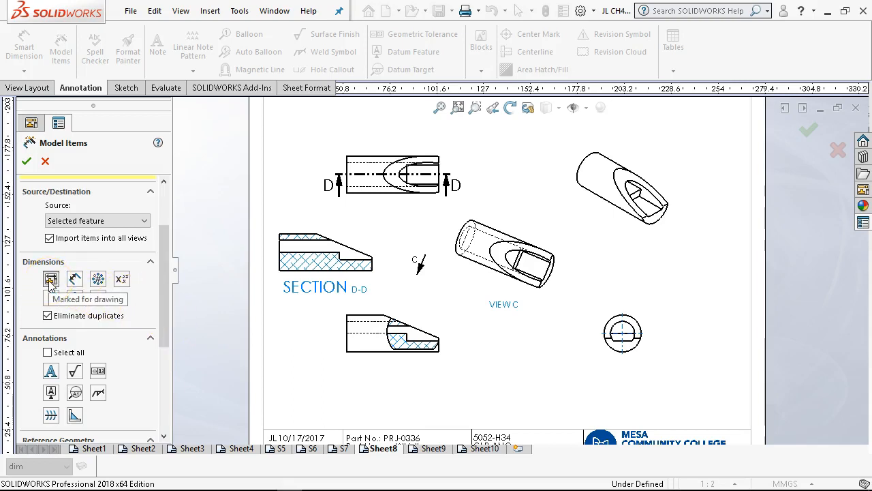
pyautogui.click(28, 162)
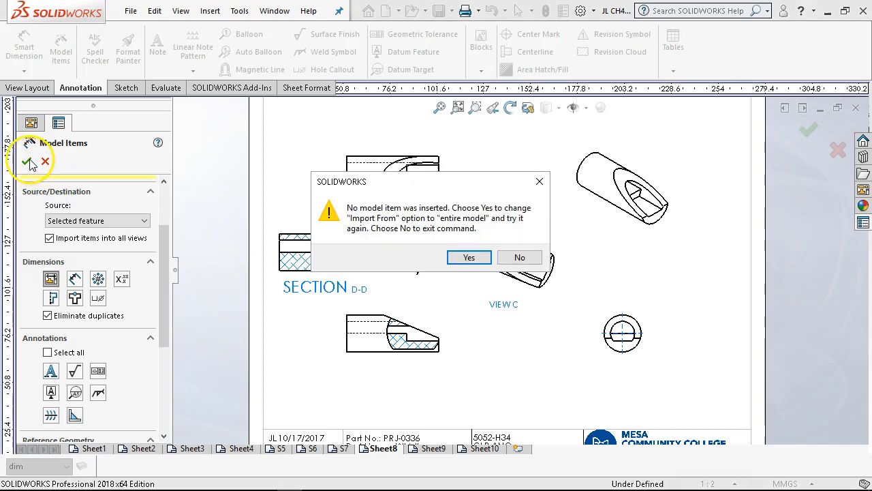
pyautogui.click(479, 259)
pyautogui.click(516, 253)
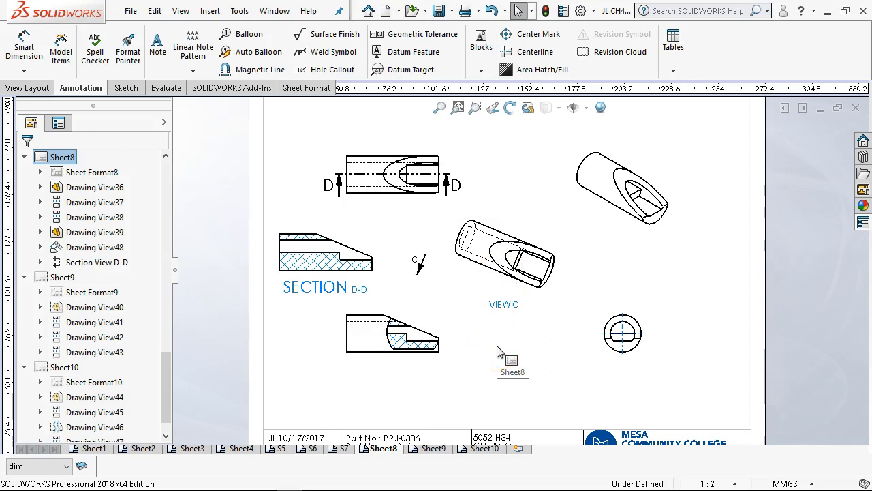
# Step: Insert entire-model dimensions into all Sheet8 views, including marked, not marked, instance counts, toleranced, Hole Wizard locations and hole callouts
pyautogui.click(59, 48)
pyautogui.click(102, 304)
pyautogui.click(83, 317)
pyautogui.click(75, 363)
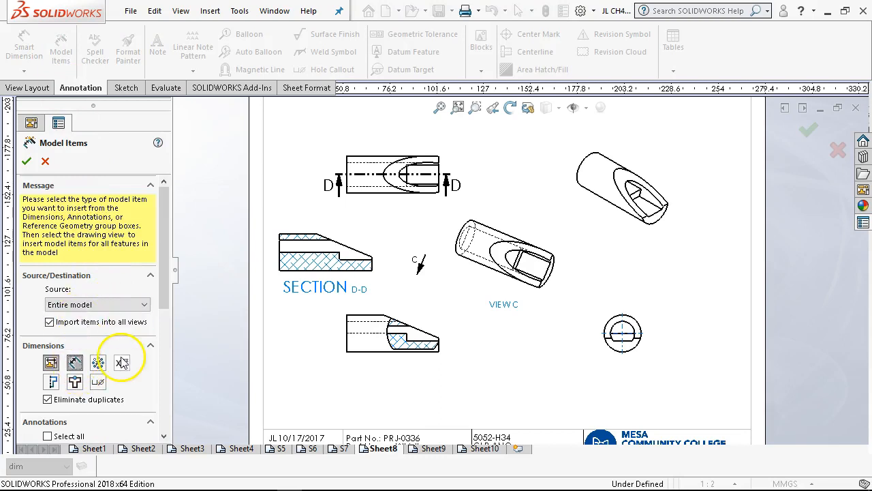
pyautogui.click(99, 368)
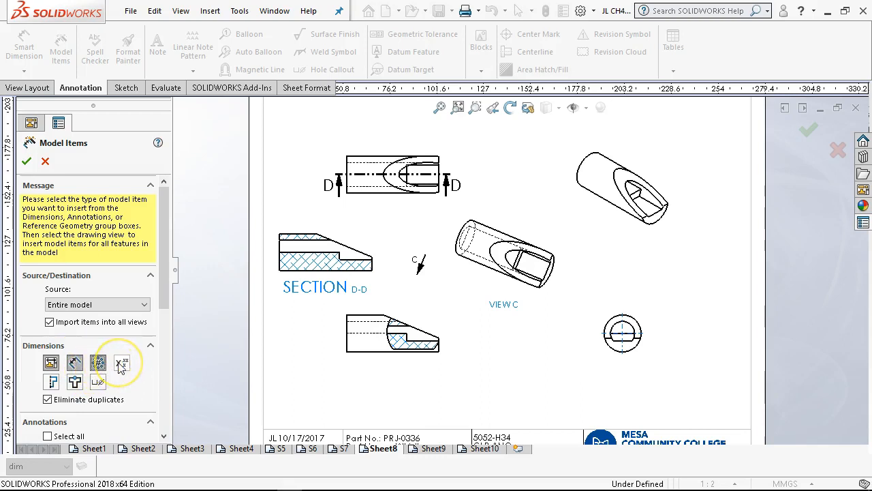
pyautogui.click(121, 363)
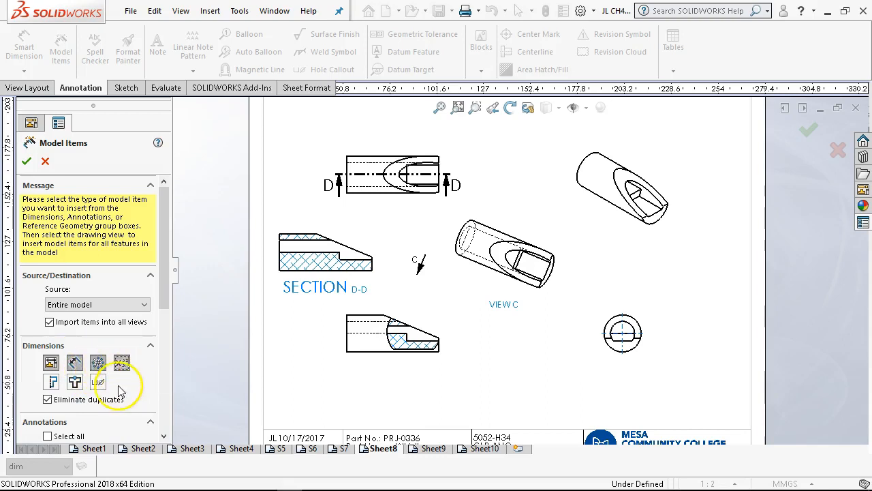
pyautogui.click(53, 381)
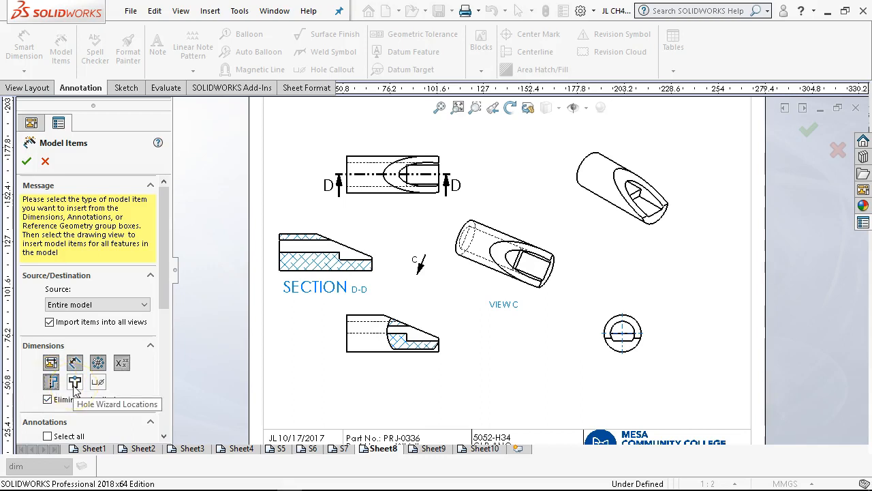
pyautogui.click(74, 386)
pyautogui.click(100, 384)
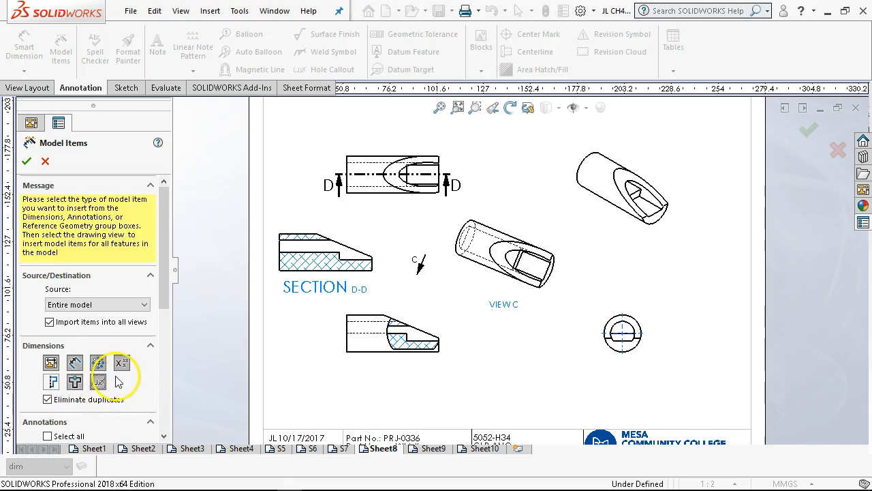
pyautogui.click(27, 161)
# Step: Place the 100 overall length dimension above Section D-D with the 40 dimension stacked beneath it
pyautogui.scroll(-3, 312, 244)
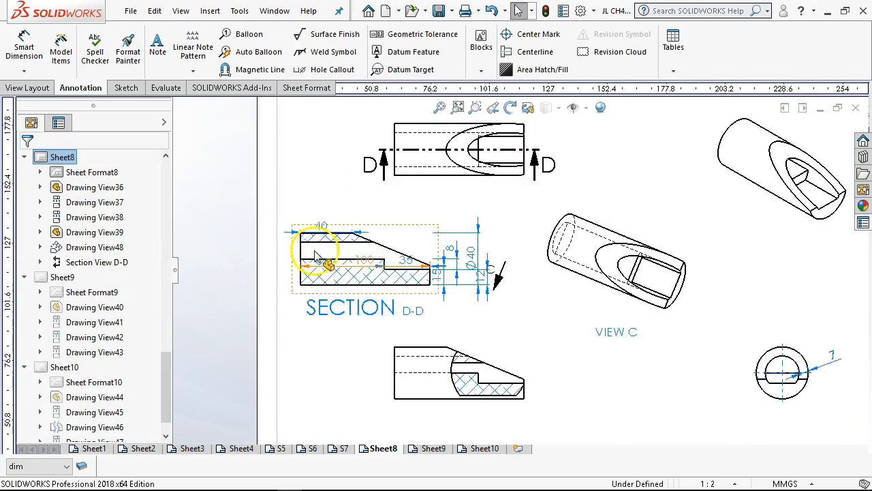
pyautogui.scroll(-2, 359, 271)
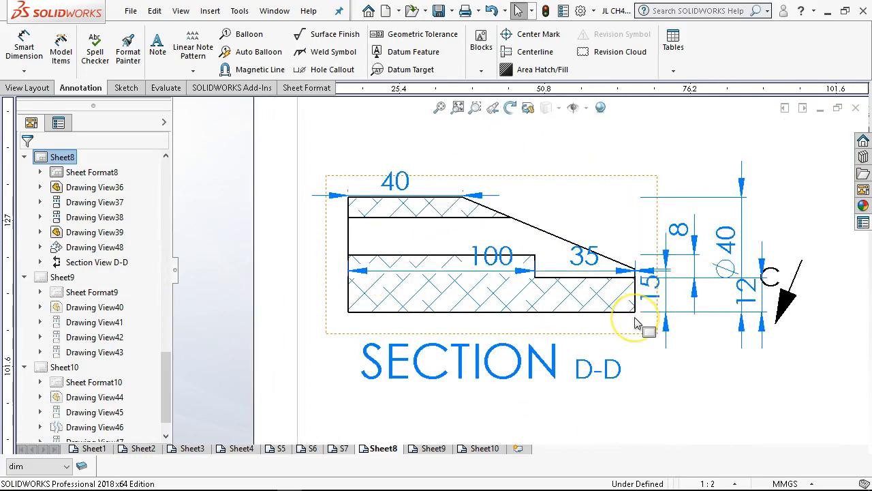
pyautogui.moveTo(492, 256); pyautogui.dragTo(436, 135)
pyautogui.moveTo(401, 179)
pyautogui.mouseDown()
pyautogui.moveTo(405, 164)
pyautogui.moveTo(415, 171)
pyautogui.mouseUp()
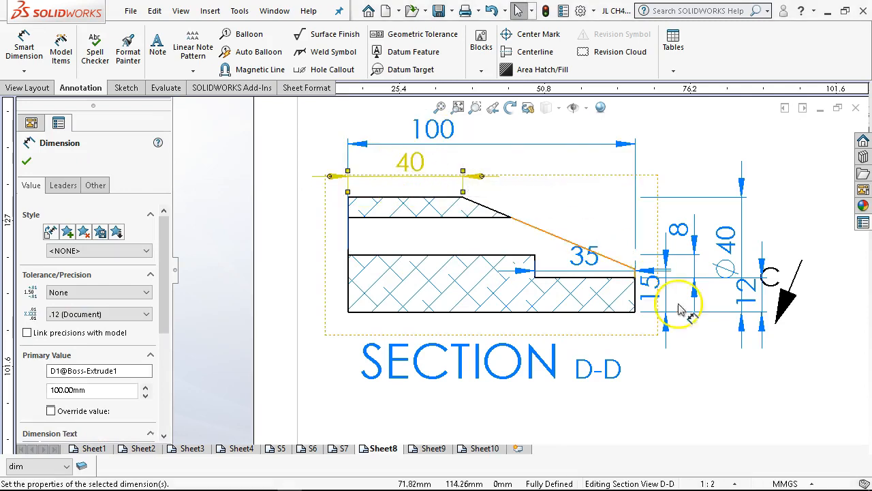
# Step: Move the Ø40 dimension farther from the sloped end of Section D-D and place the 12 and 8 texts below their extension lines
pyautogui.scroll(2, 704, 298)
pyautogui.scroll(-2, 704, 299)
pyautogui.moveTo(625, 219); pyautogui.dragTo(681, 199)
pyautogui.moveTo(626, 232); pyautogui.dragTo(721, 235)
pyautogui.moveTo(633, 278); pyautogui.dragTo(633, 354)
pyautogui.moveTo(573, 215); pyautogui.dragTo(590, 332)
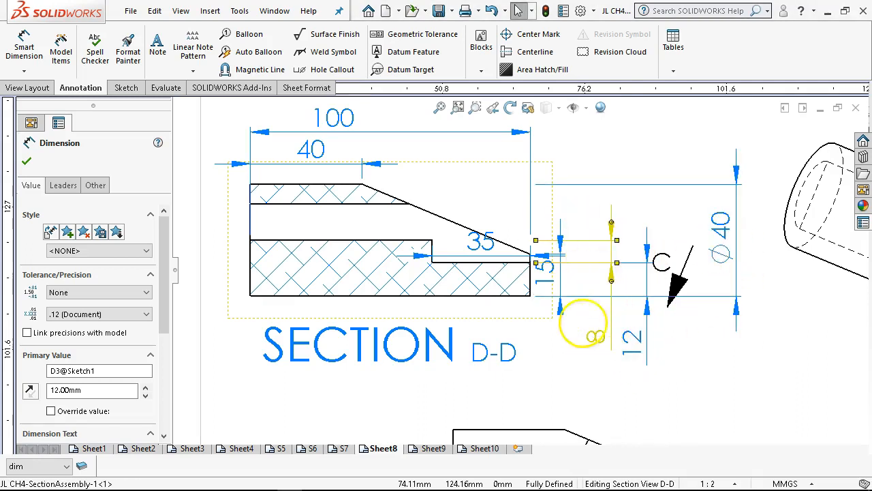
# Step: Move the 15 dimension between the 12 and Ø40 dimensions and tighten the spacing of the 8, 12 and 15 dimensions
pyautogui.moveTo(558, 265); pyautogui.dragTo(576, 307)
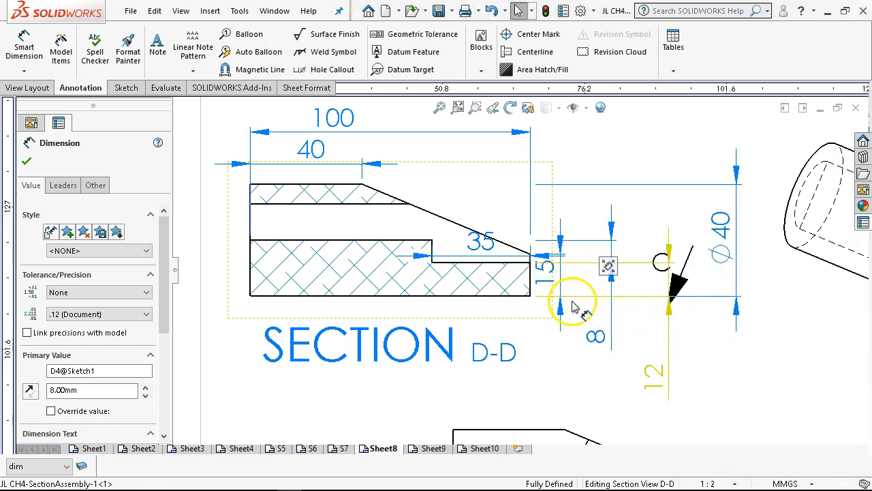
pyautogui.moveTo(551, 280); pyautogui.dragTo(701, 357)
pyautogui.moveTo(600, 347); pyautogui.dragTo(577, 343)
pyautogui.moveTo(653, 371); pyautogui.dragTo(608, 338)
pyautogui.moveTo(697, 356); pyautogui.dragTo(640, 331)
# Step: Copy the 100 overall length dimension from Section D-D to above the view containing the D-D cutting line
pyautogui.scroll(5, 668, 287)
pyautogui.scroll(-3, 409, 245)
pyautogui.scroll(2, 467, 271)
pyautogui.scroll(-5, 468, 271)
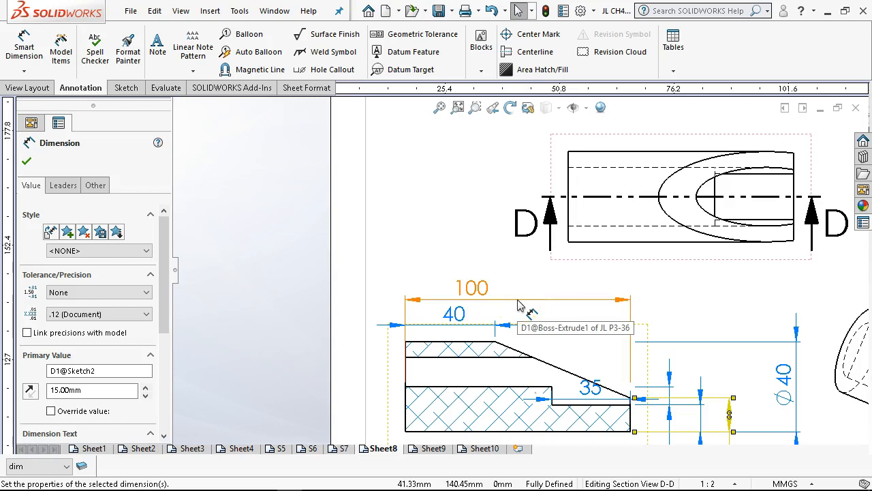
pyautogui.moveTo(518, 305)
pyautogui.keyDown('ctrl'); pyautogui.mouseDown()
pyautogui.moveTo(594, 206)
pyautogui.moveTo(629, 140)
pyautogui.moveTo(685, 126)
pyautogui.mouseUp(); pyautogui.keyUp('ctrl')
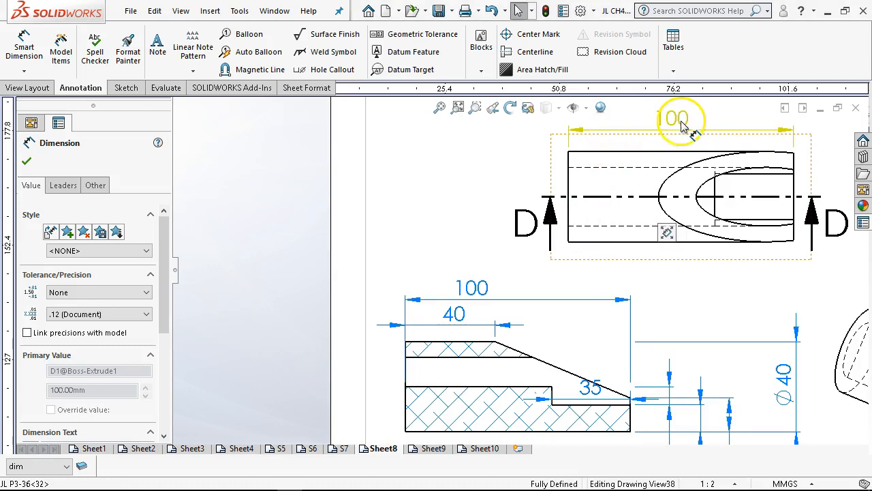
# Step: Move the 35 dimension out of the hatched area to above the sloped face of Section D-D, beneath the 100 dimension
pyautogui.scroll(3, 684, 127)
pyautogui.scroll(-2, 510, 263)
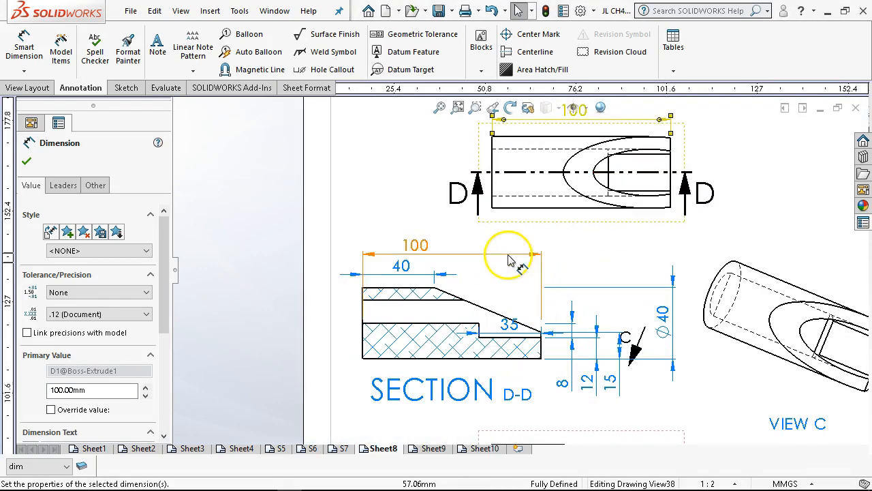
pyautogui.click(510, 258)
pyautogui.scroll(-3, 375, 254)
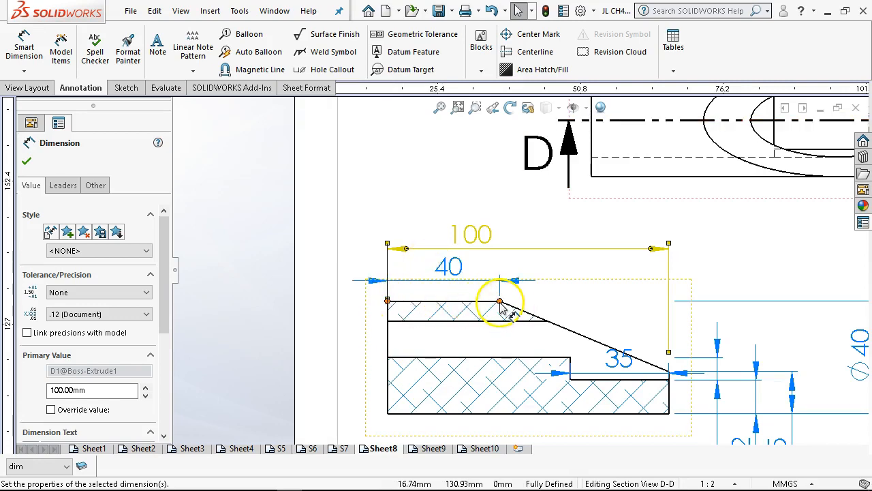
pyautogui.press('Escape')
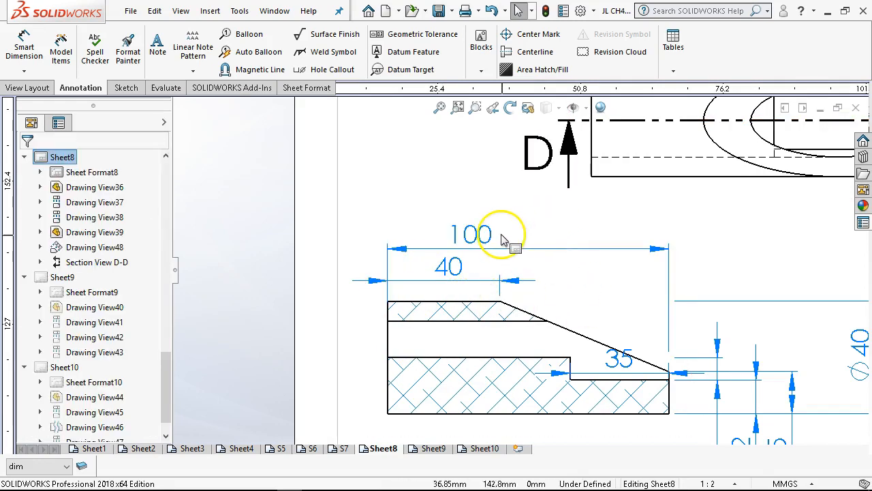
pyautogui.moveTo(619, 359); pyautogui.dragTo(620, 302)
pyautogui.scroll(2, 683, 332)
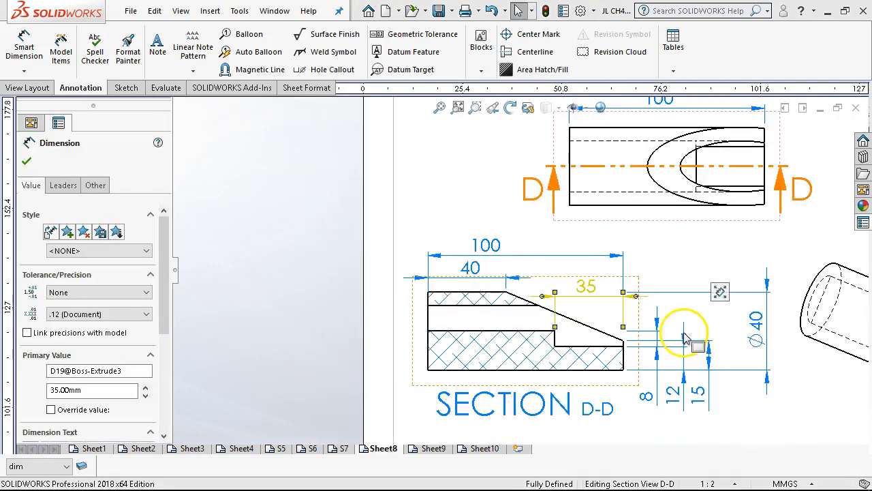
pyautogui.scroll(-1, 684, 332)
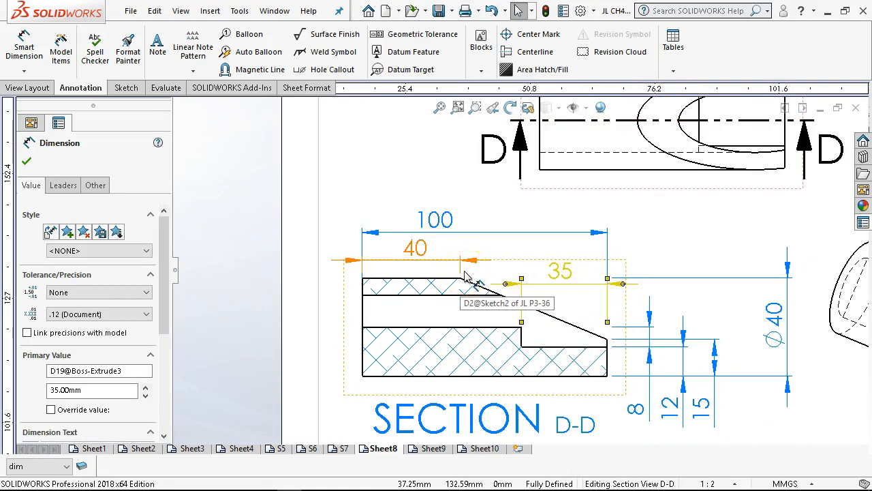
pyautogui.click(527, 275)
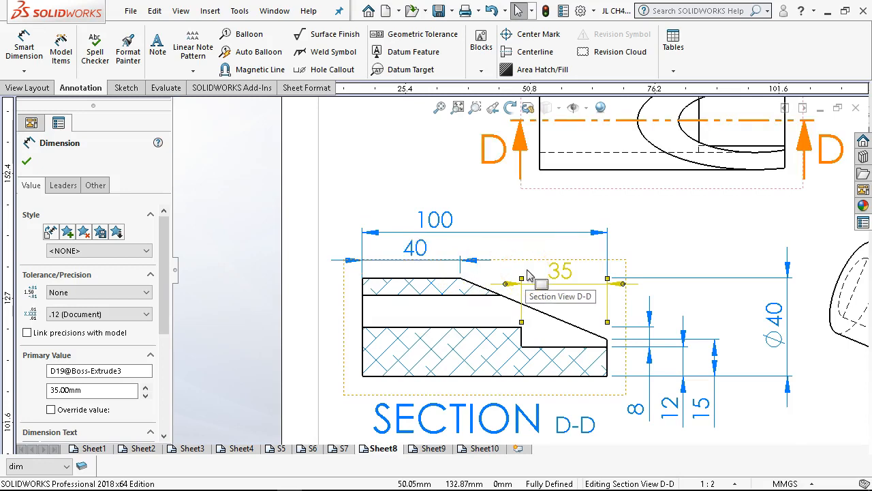
# Step: Move View C away from the Ø40 dimension and shift Section D-D slightly to the right on the sheet
pyautogui.scroll(5, 558, 253)
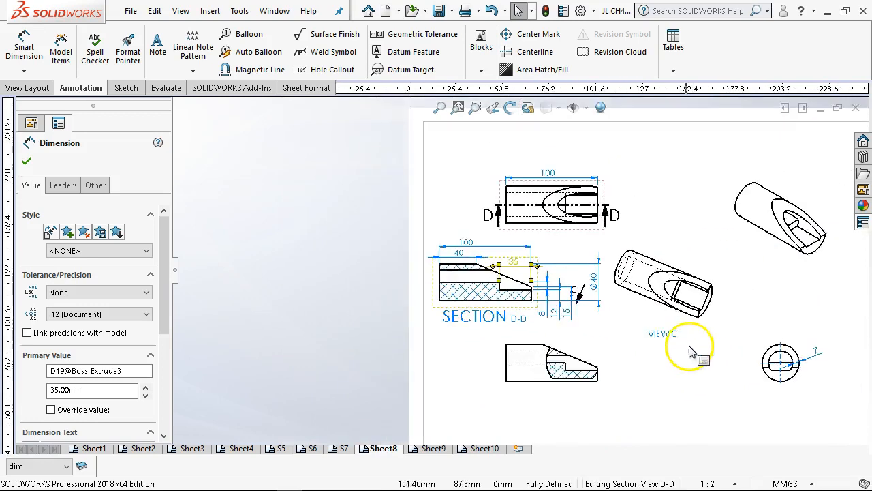
pyautogui.moveTo(724, 250)
pyautogui.mouseDown()
pyautogui.moveTo(797, 251)
pyautogui.moveTo(773, 257)
pyautogui.mouseUp()
pyautogui.moveTo(267, 256); pyautogui.dragTo(307, 266)
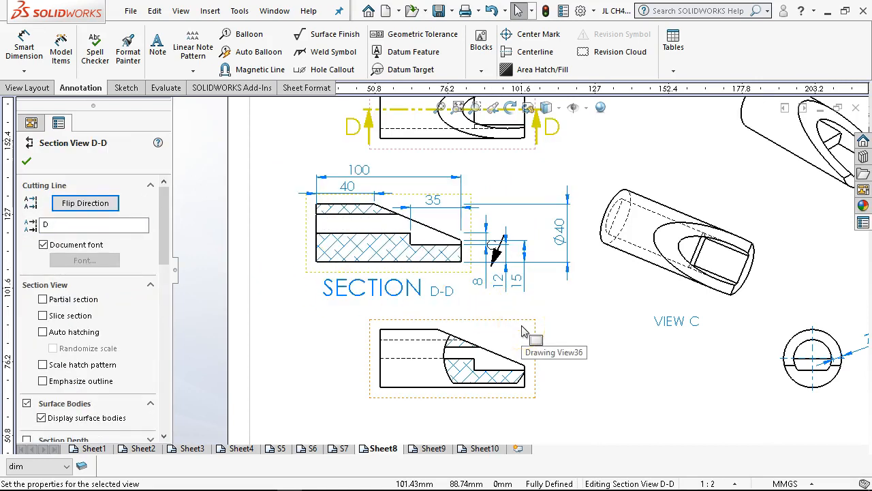
pyautogui.scroll(3, 710, 233)
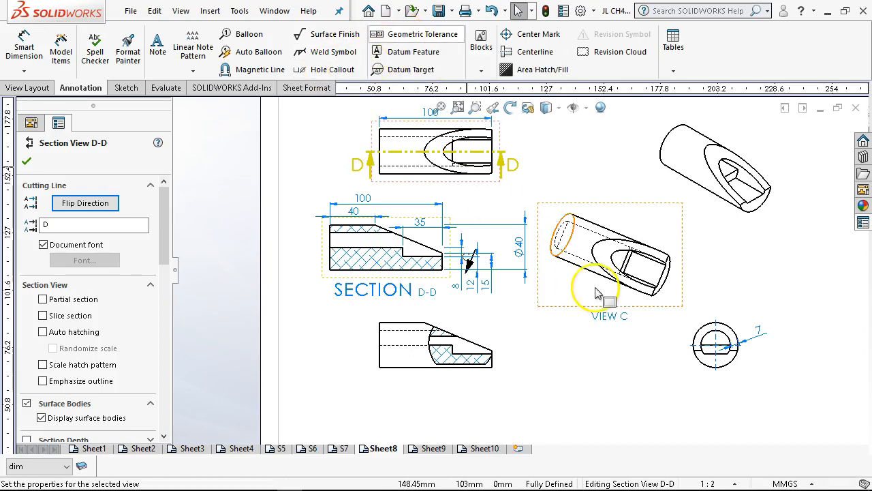
# Step: Open the JL P3-36 part from the isometric drawing view and start a DimXpert Auto Dimension Scheme
pyautogui.click(558, 363)
pyautogui.rightClick(707, 194)
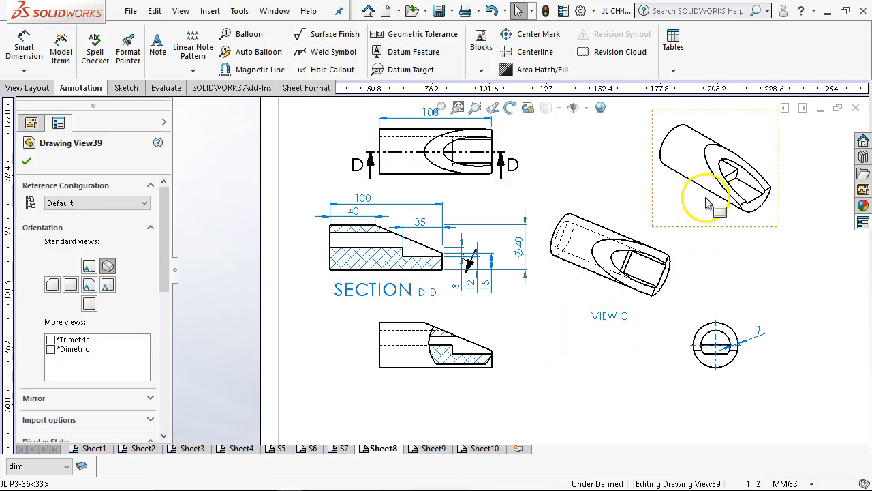
pyautogui.click(718, 50)
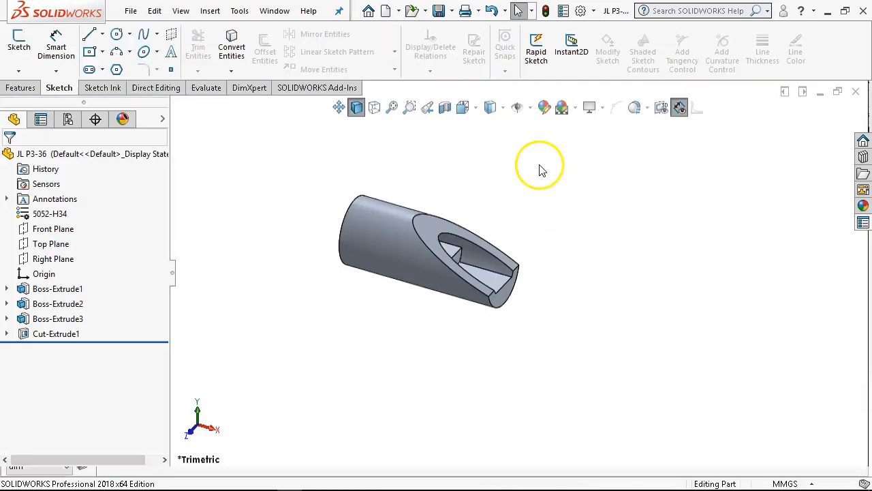
pyautogui.click(95, 119)
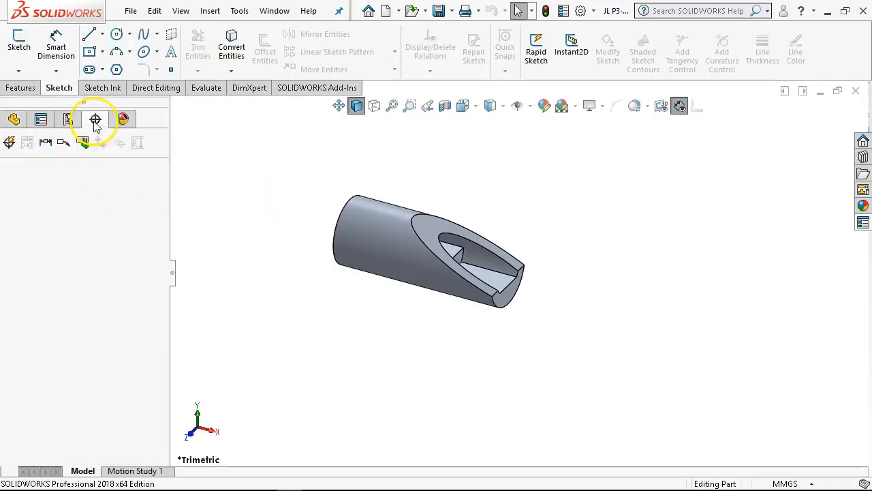
pyautogui.click(9, 143)
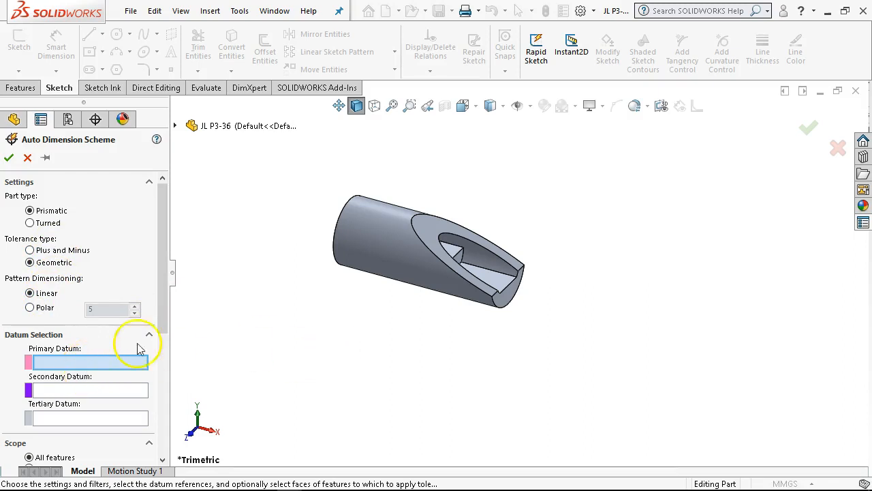
# Step: Set the flat annular end face of the cylinder as the scheme's primary datum
pyautogui.click(174, 127)
pyautogui.moveTo(450, 259); pyautogui.dragTo(344, 250, button='middle')
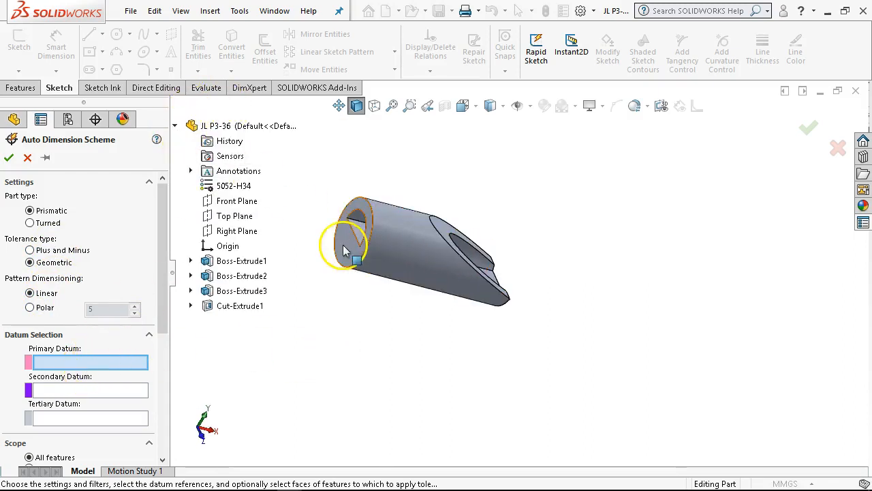
pyautogui.click(344, 250)
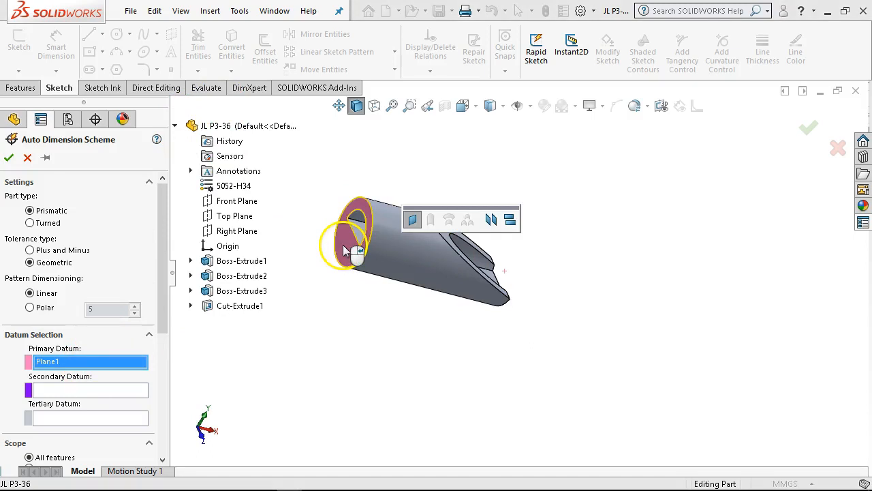
pyautogui.click(225, 218)
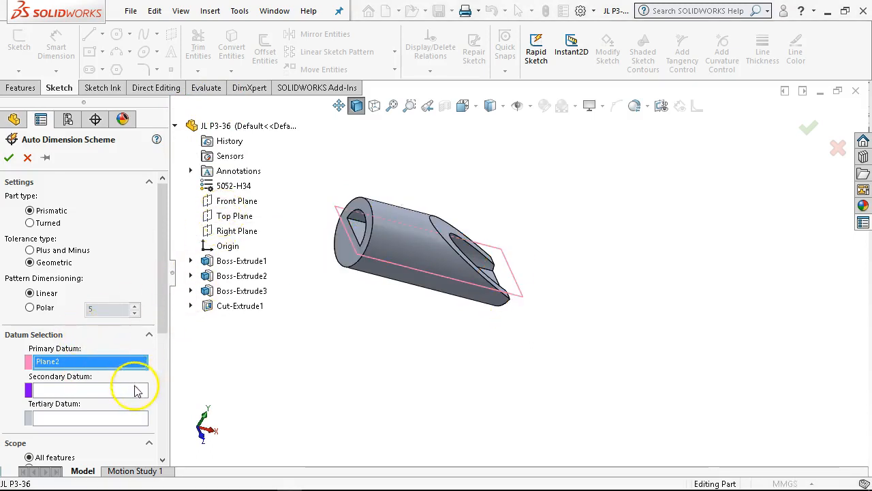
pyautogui.click(350, 252)
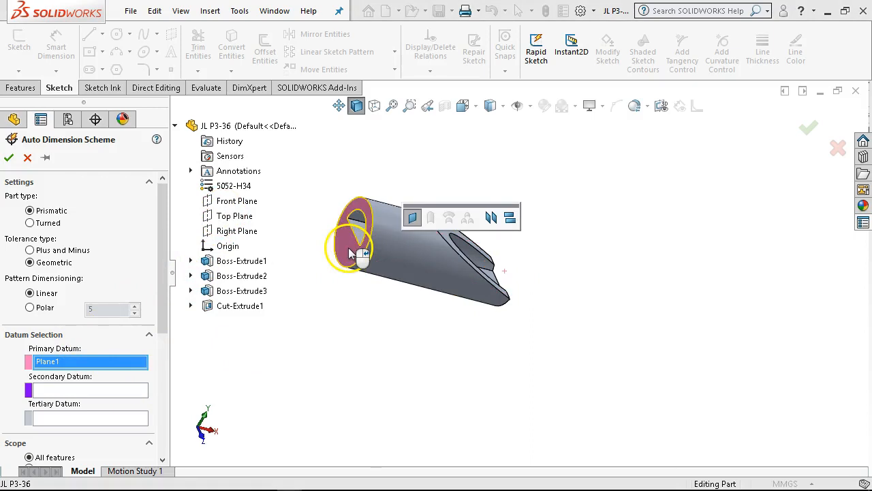
# Step: Assign Top Plane as secondary datum and Front Plane as tertiary datum, and generate the dimension scheme
pyautogui.click(88, 390)
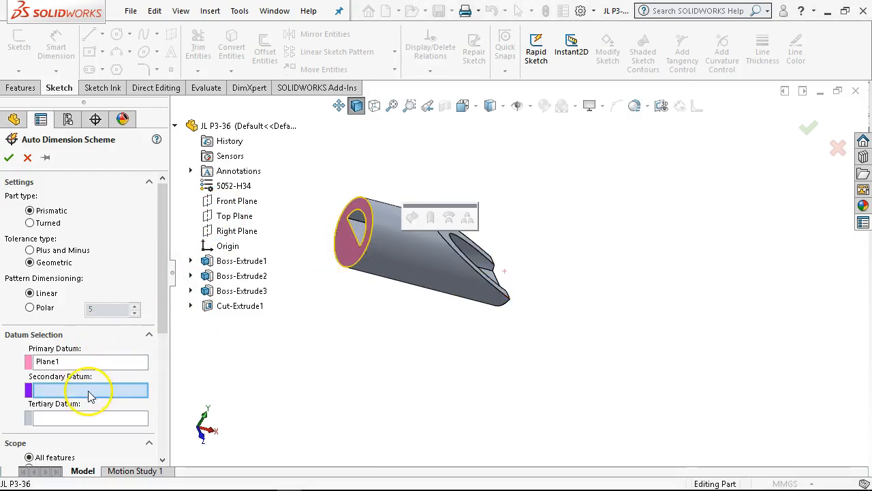
pyautogui.click(253, 222)
pyautogui.click(136, 418)
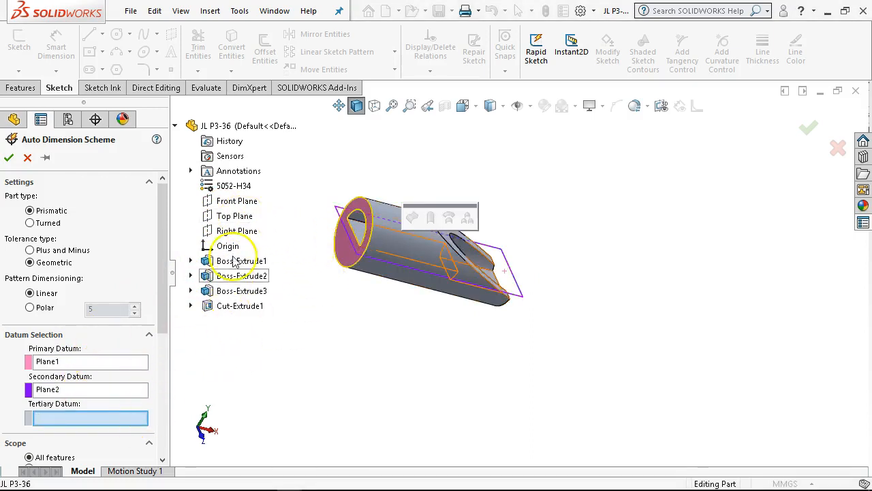
pyautogui.click(228, 230)
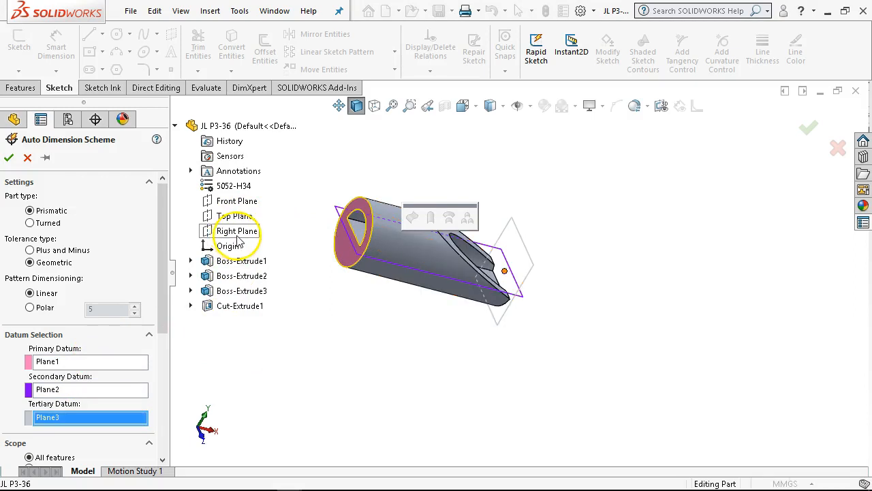
pyautogui.click(235, 201)
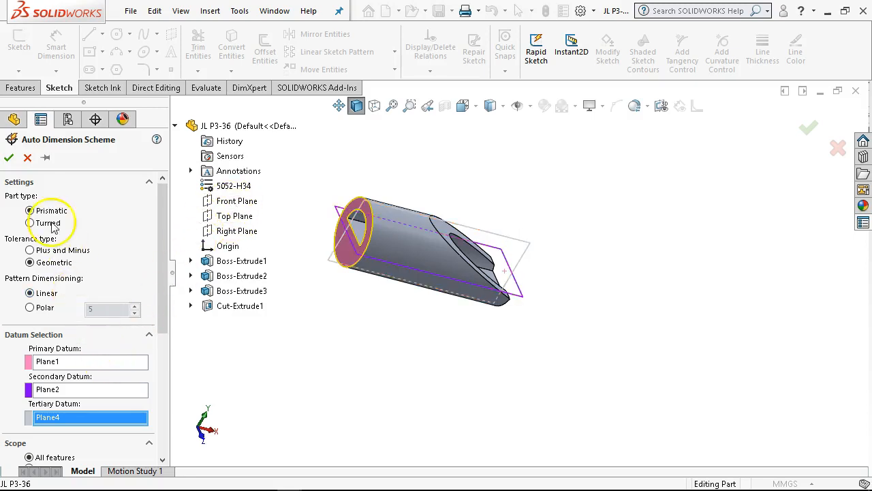
pyautogui.click(11, 156)
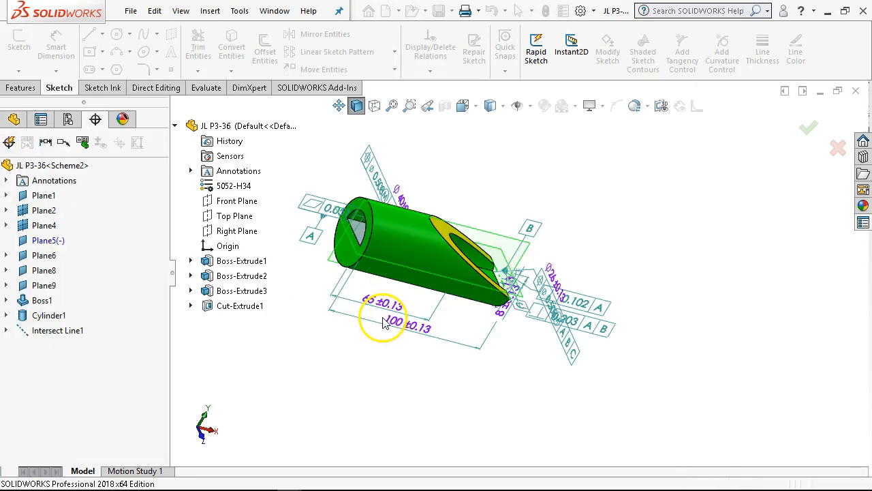
# Step: Review the generated dimension scheme on the part and the document's DimXpert chamfer control and geometric tolerance settings
pyautogui.moveTo(667, 291)
pyautogui.mouseDown(button='middle')
pyautogui.moveTo(652, 200)
pyautogui.moveTo(403, 218)
pyautogui.moveTo(390, 204)
pyautogui.moveTo(355, 202)
pyautogui.moveTo(360, 230)
pyautogui.mouseUp(button='middle')
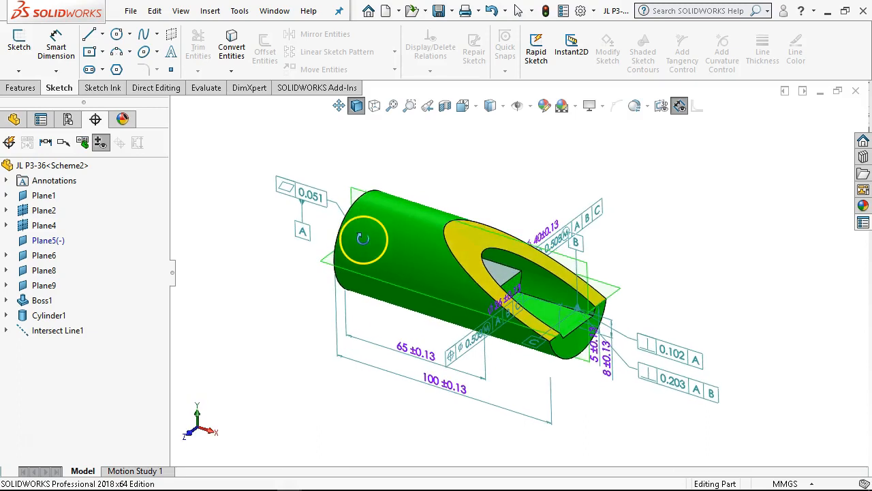
pyautogui.moveTo(400, 350)
pyautogui.mouseDown(button='middle')
pyautogui.moveTo(334, 250)
pyautogui.moveTo(328, 254)
pyautogui.moveTo(313, 234)
pyautogui.moveTo(286, 267)
pyautogui.moveTo(325, 284)
pyautogui.moveTo(328, 306)
pyautogui.moveTo(344, 288)
pyautogui.moveTo(384, 296)
pyautogui.moveTo(370, 323)
pyautogui.moveTo(277, 214)
pyautogui.mouseUp(button='middle')
pyautogui.moveTo(274, 301)
pyautogui.mouseDown(button='middle')
pyautogui.moveTo(245, 307)
pyautogui.moveTo(255, 323)
pyautogui.mouseUp(button='middle')
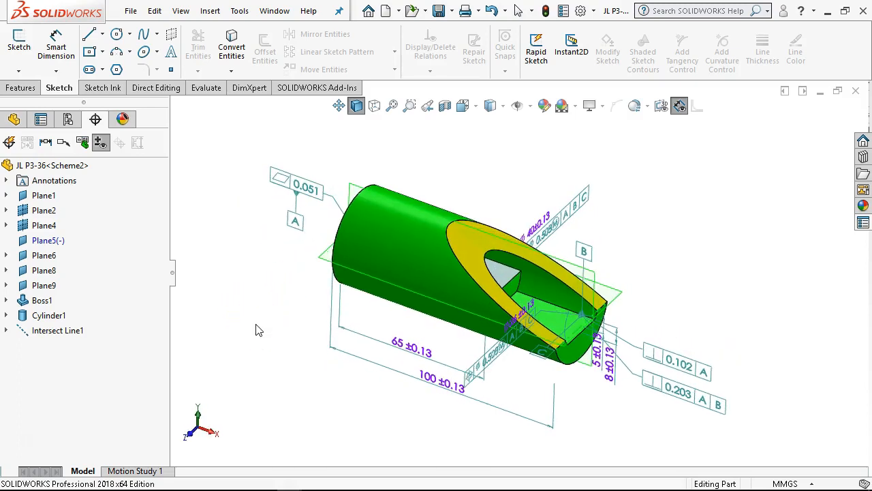
pyautogui.moveTo(326, 289)
pyautogui.mouseDown(button='middle')
pyautogui.moveTo(315, 252)
pyautogui.moveTo(327, 283)
pyautogui.mouseUp(button='middle')
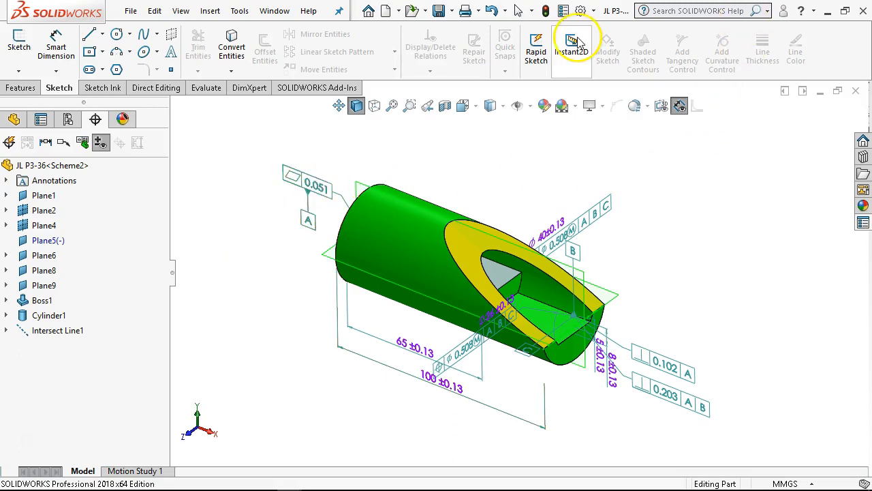
pyautogui.click(580, 11)
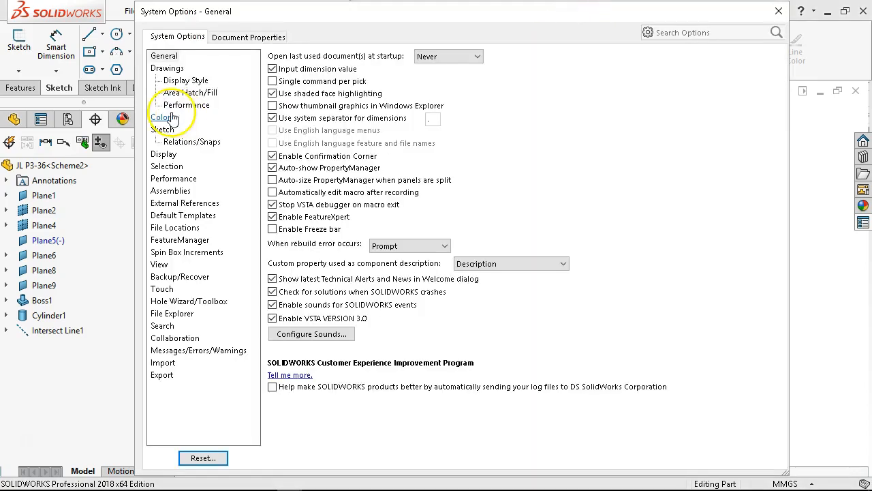
pyautogui.click(245, 38)
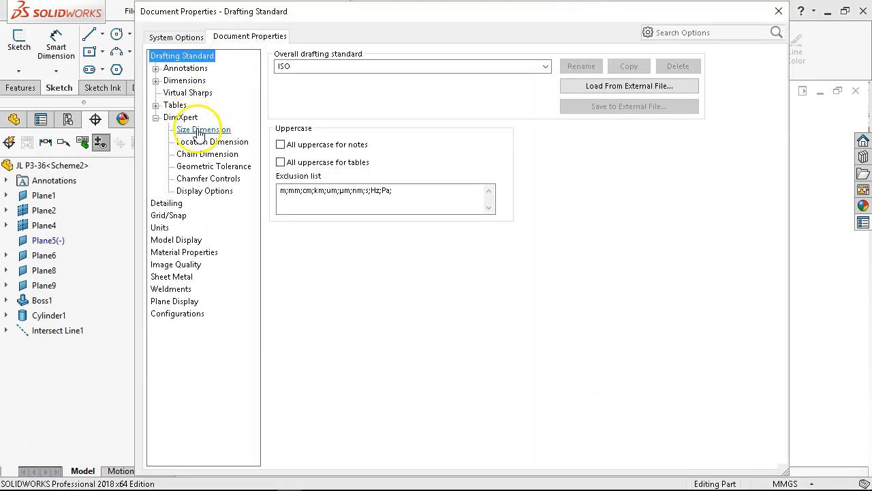
pyautogui.click(203, 189)
pyautogui.click(205, 180)
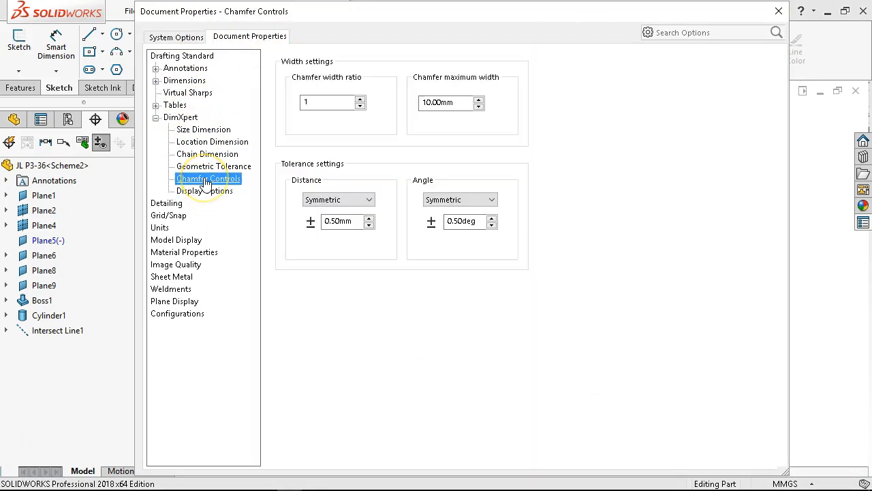
pyautogui.click(208, 167)
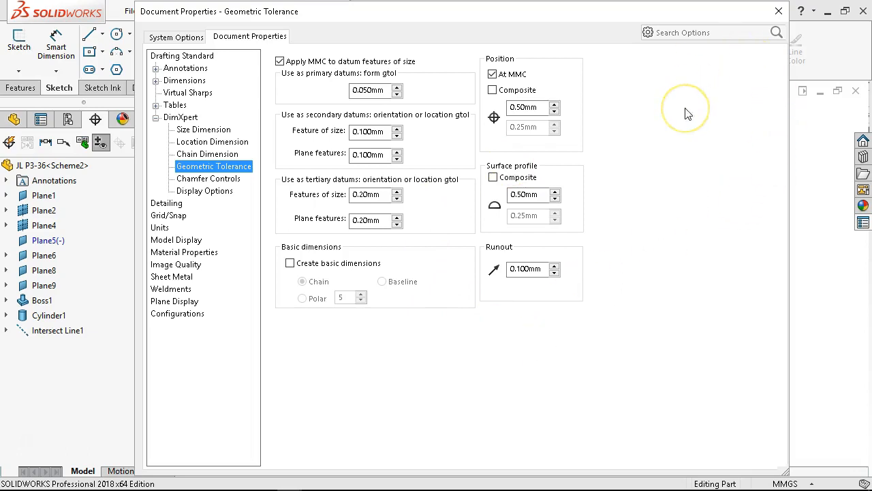
pyautogui.press('Escape')
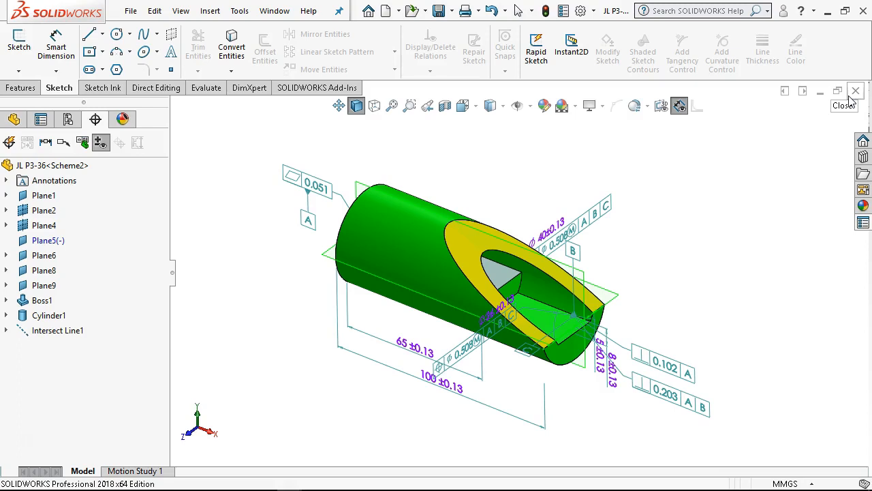
# Step: Select the position tolerance frame attached to the Ø40 dimension on the part
pyautogui.click(591, 222)
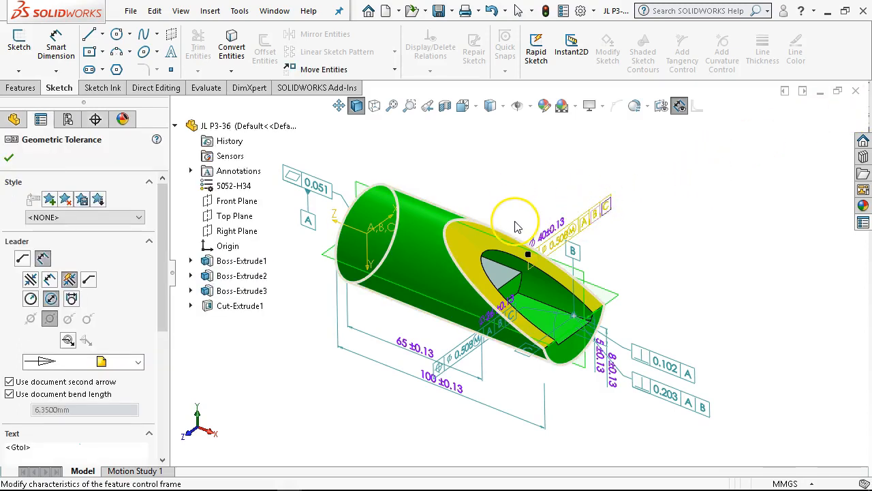